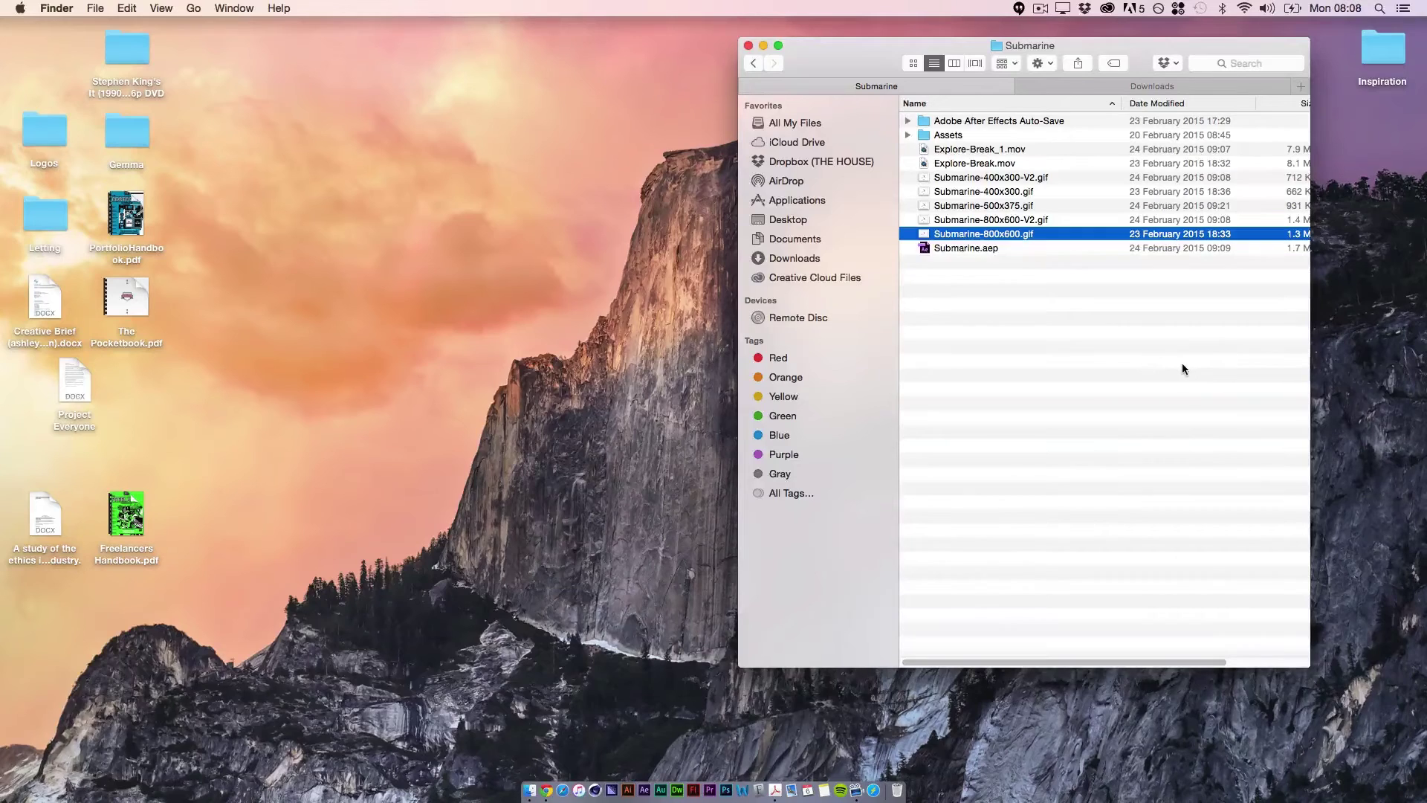
- Preview Submarine-800x600.gif, switch to Illustrator and create a new 1920 × 1080 px RGB document
key(space)
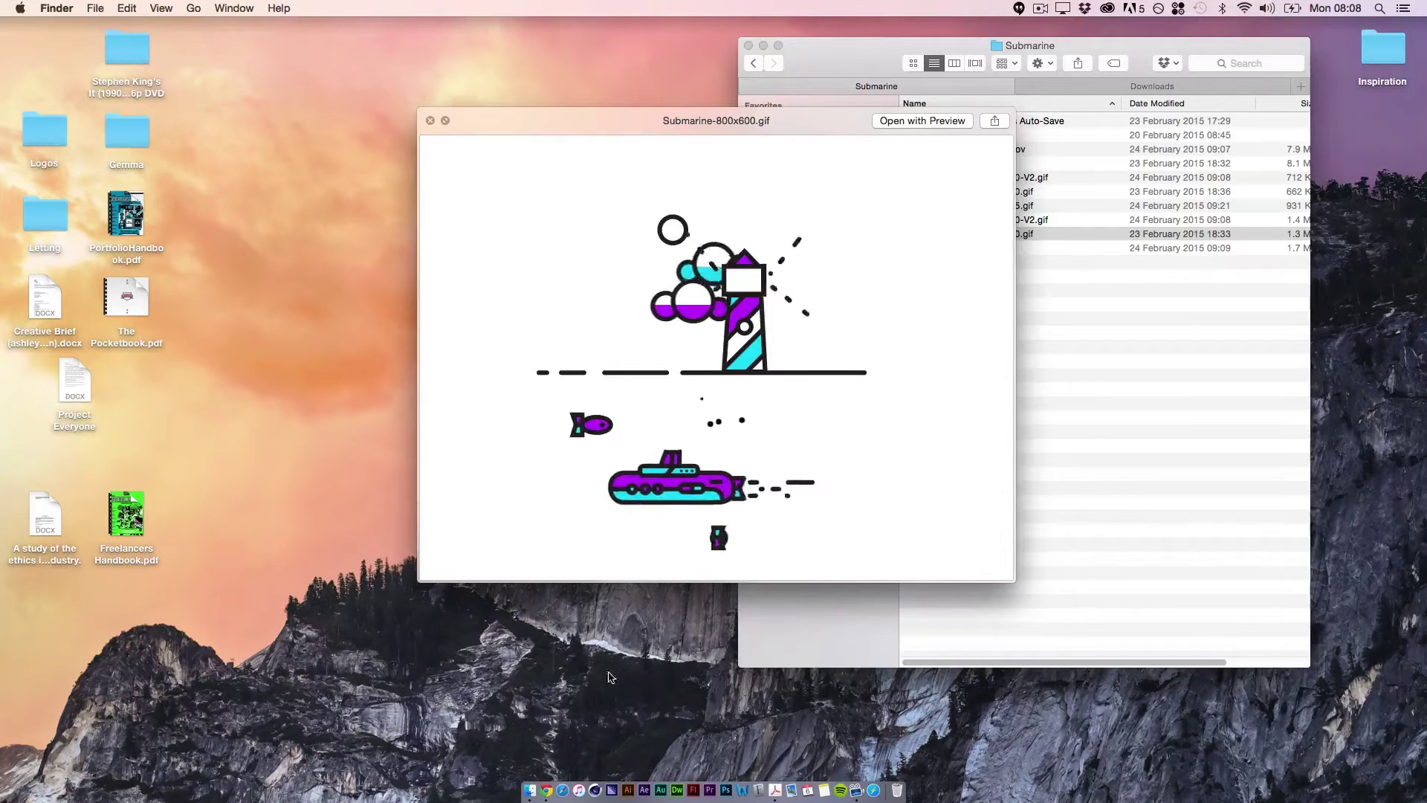
click(628, 791)
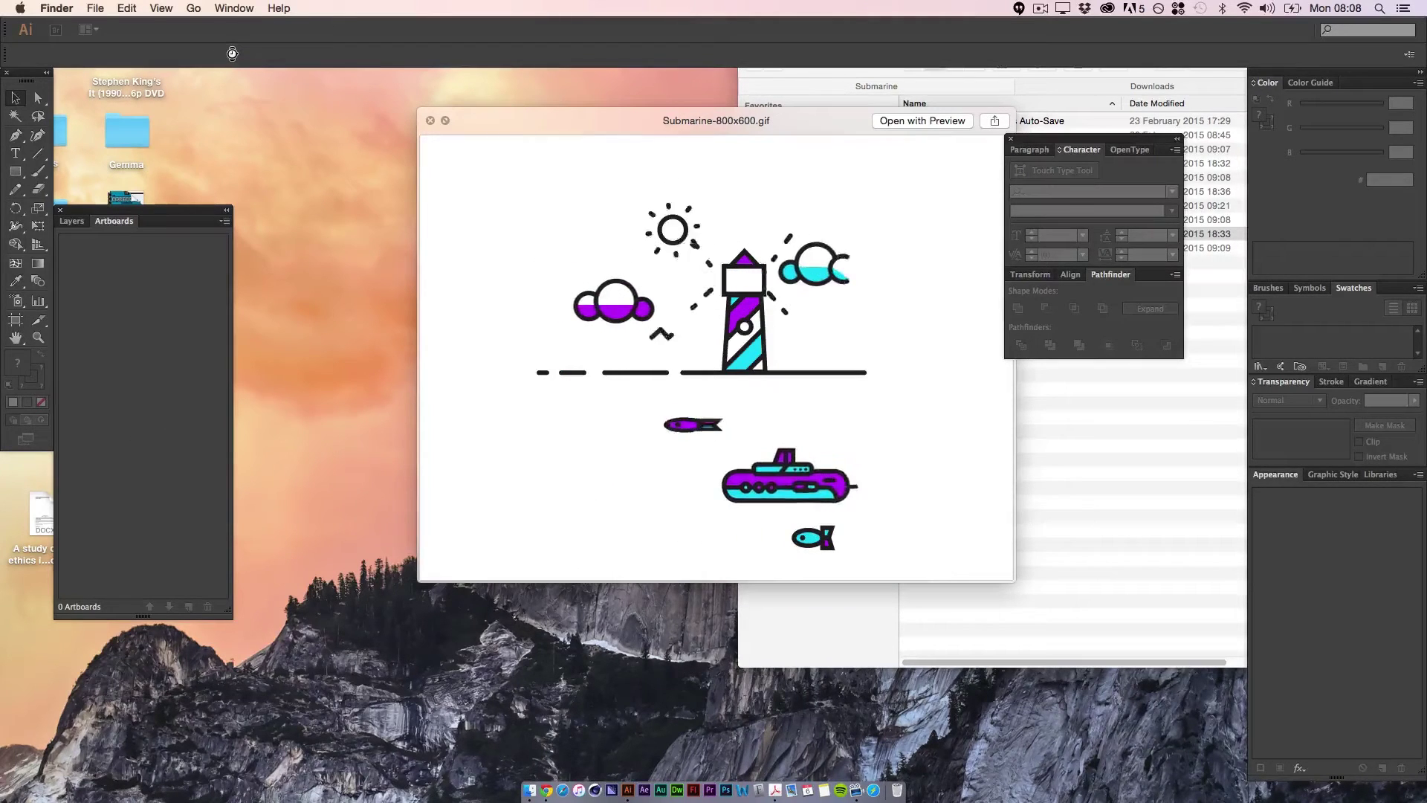
click(118, 8)
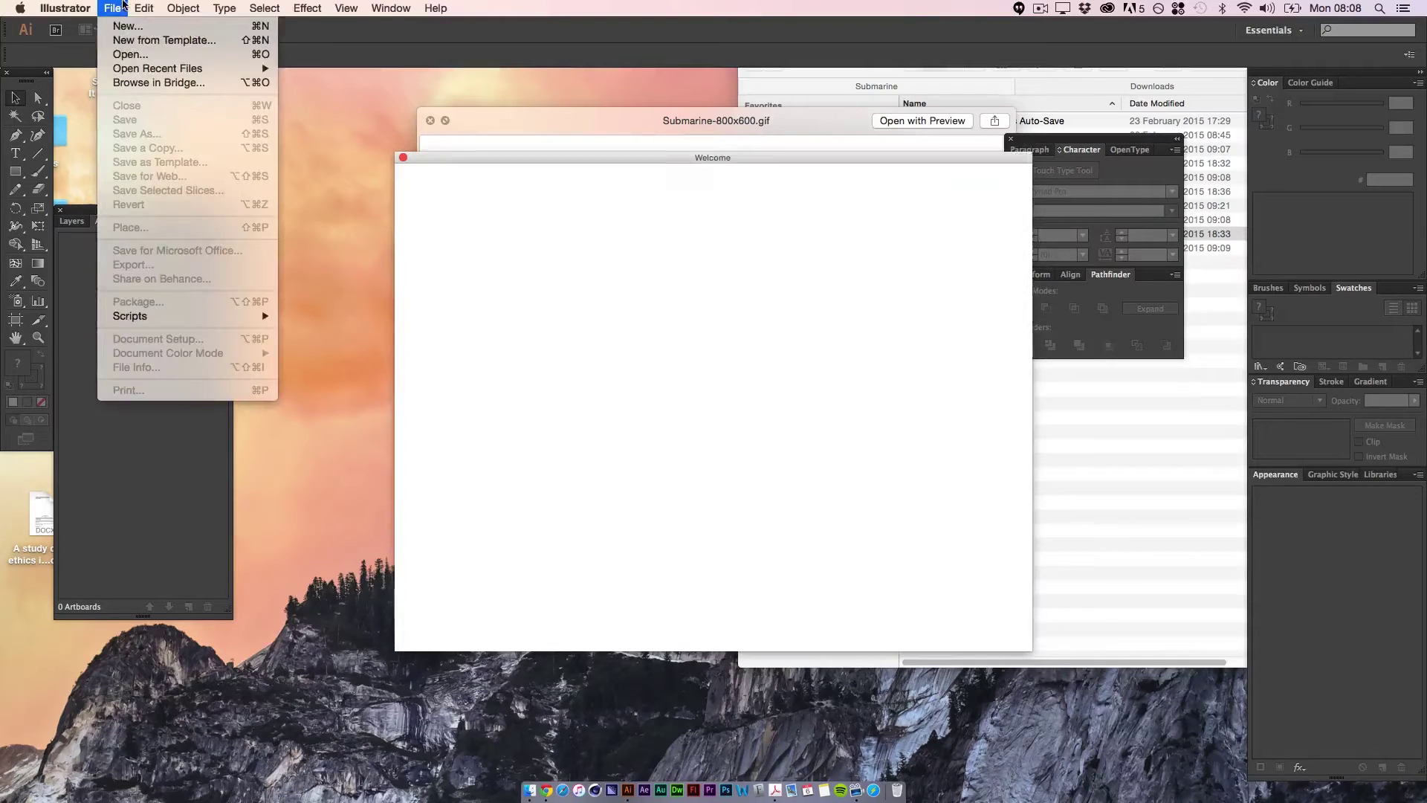
click(122, 26)
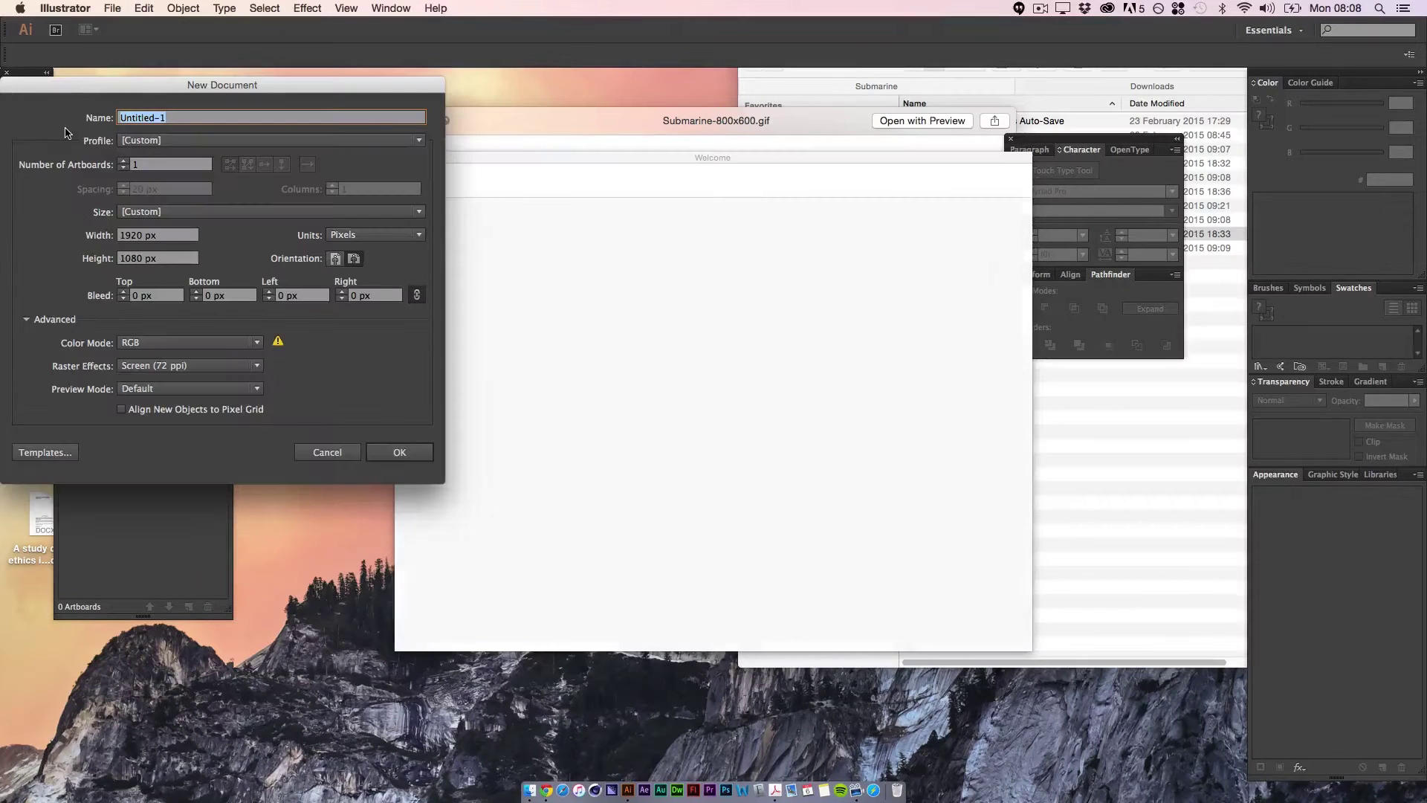
click(399, 452)
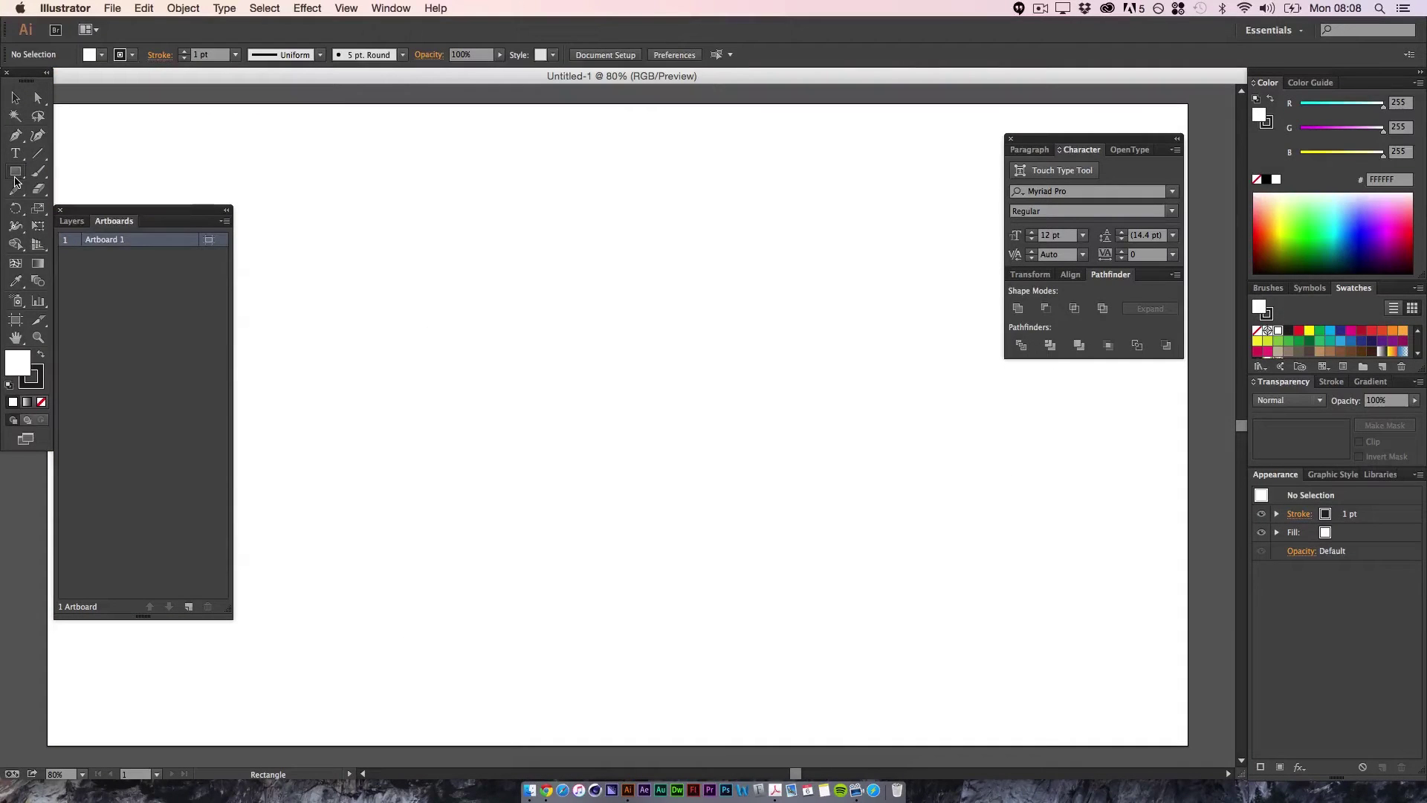
- Draw a horizontal ellipse about 381 × 180 px on the artboard and fill it with orange-red F15A29
drag(15, 181, 74, 207)
mouse_move(460, 348)
mouse_down()
mouse_move(646, 455)
mouse_move(685, 455)
mouse_up()
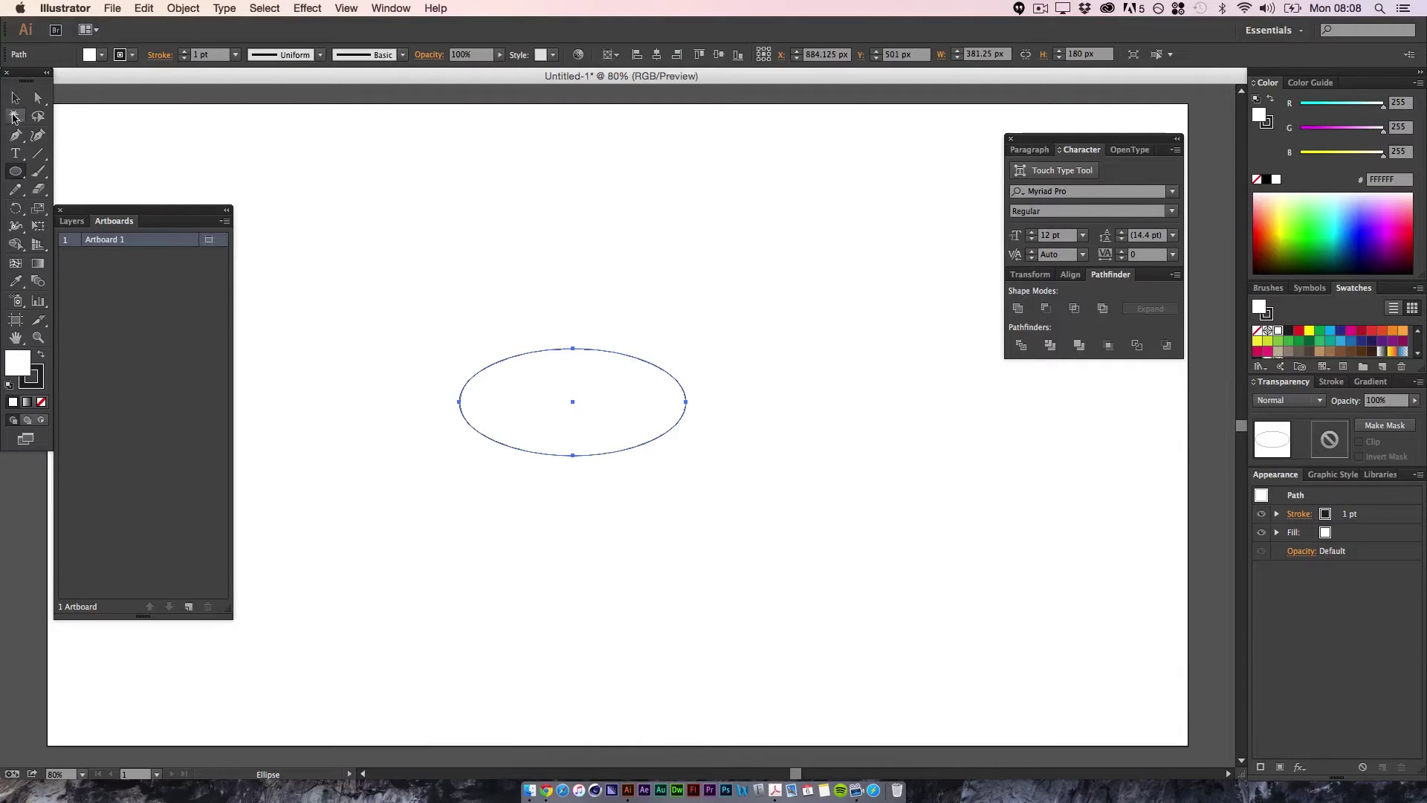
click(14, 98)
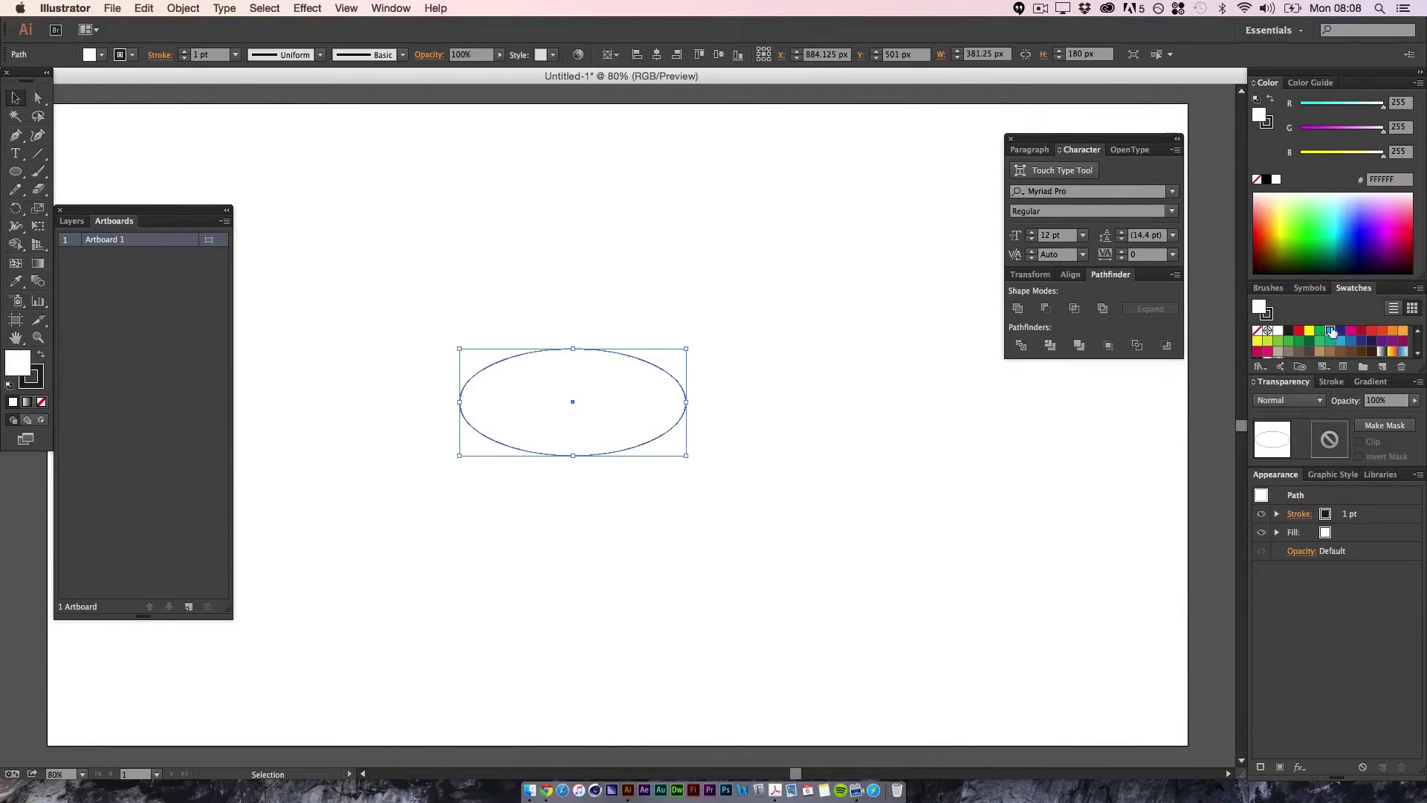
click(1382, 330)
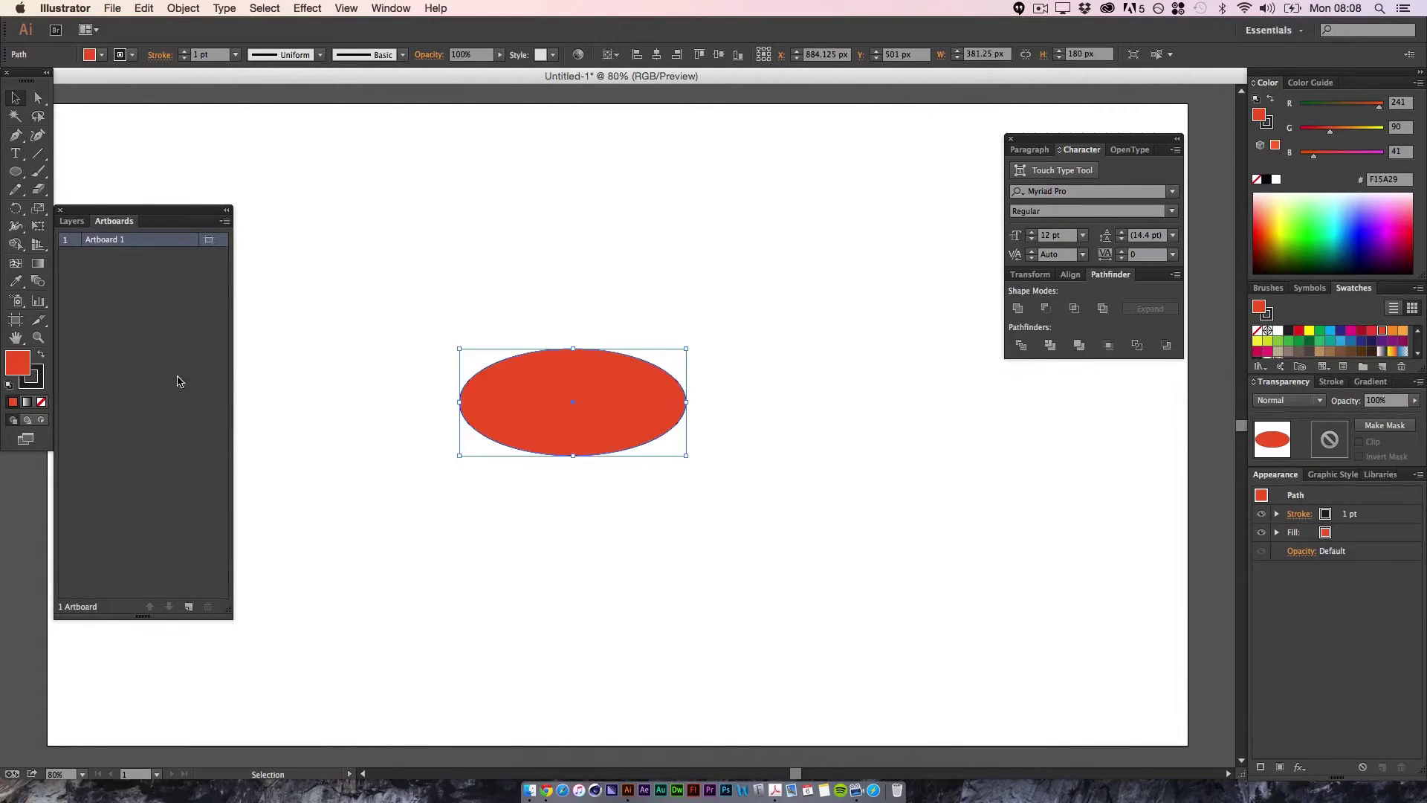
- Set the ellipse's dark outline to a 10 pt stroke weight
click(33, 377)
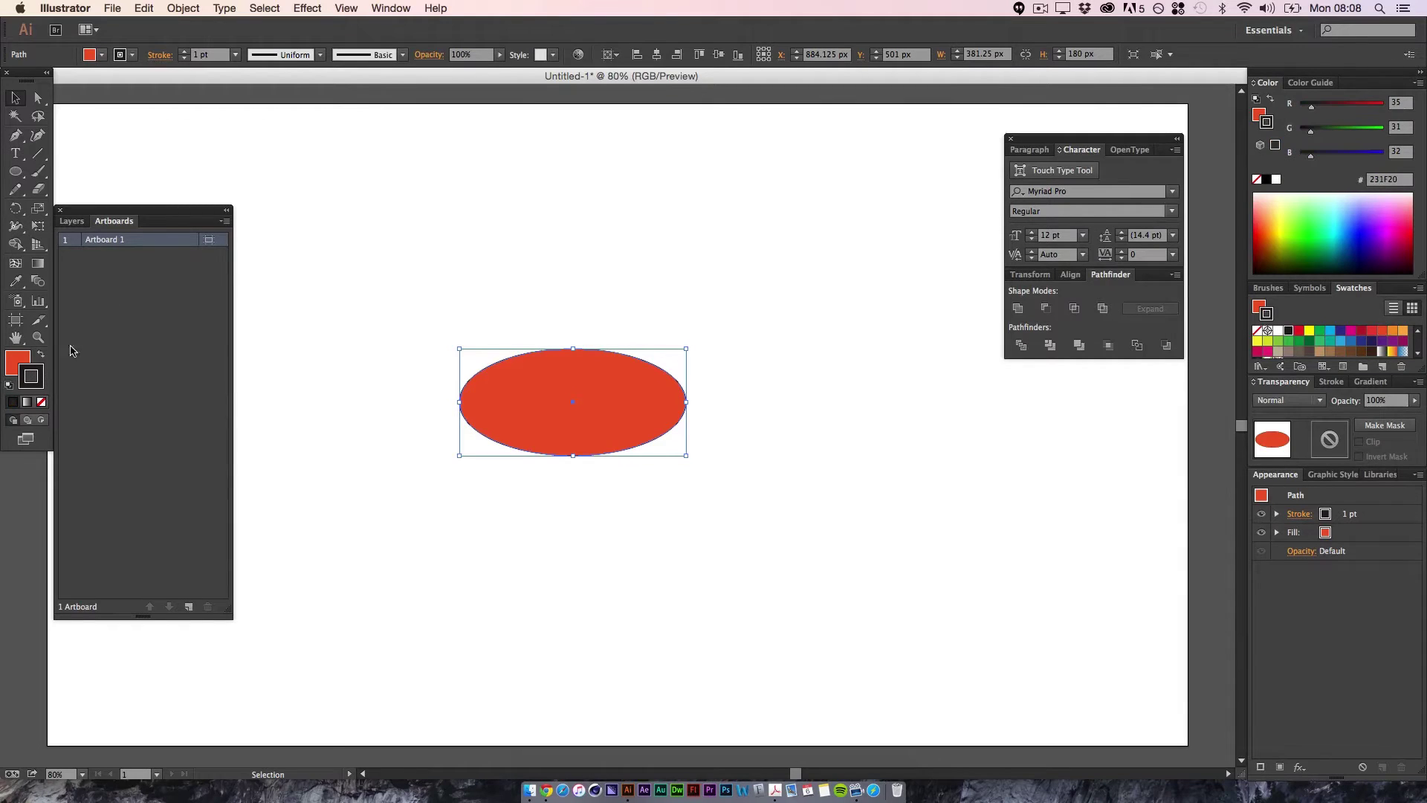
click(184, 50)
click(184, 51)
click(183, 50)
click(185, 51)
click(184, 51)
click(184, 51)
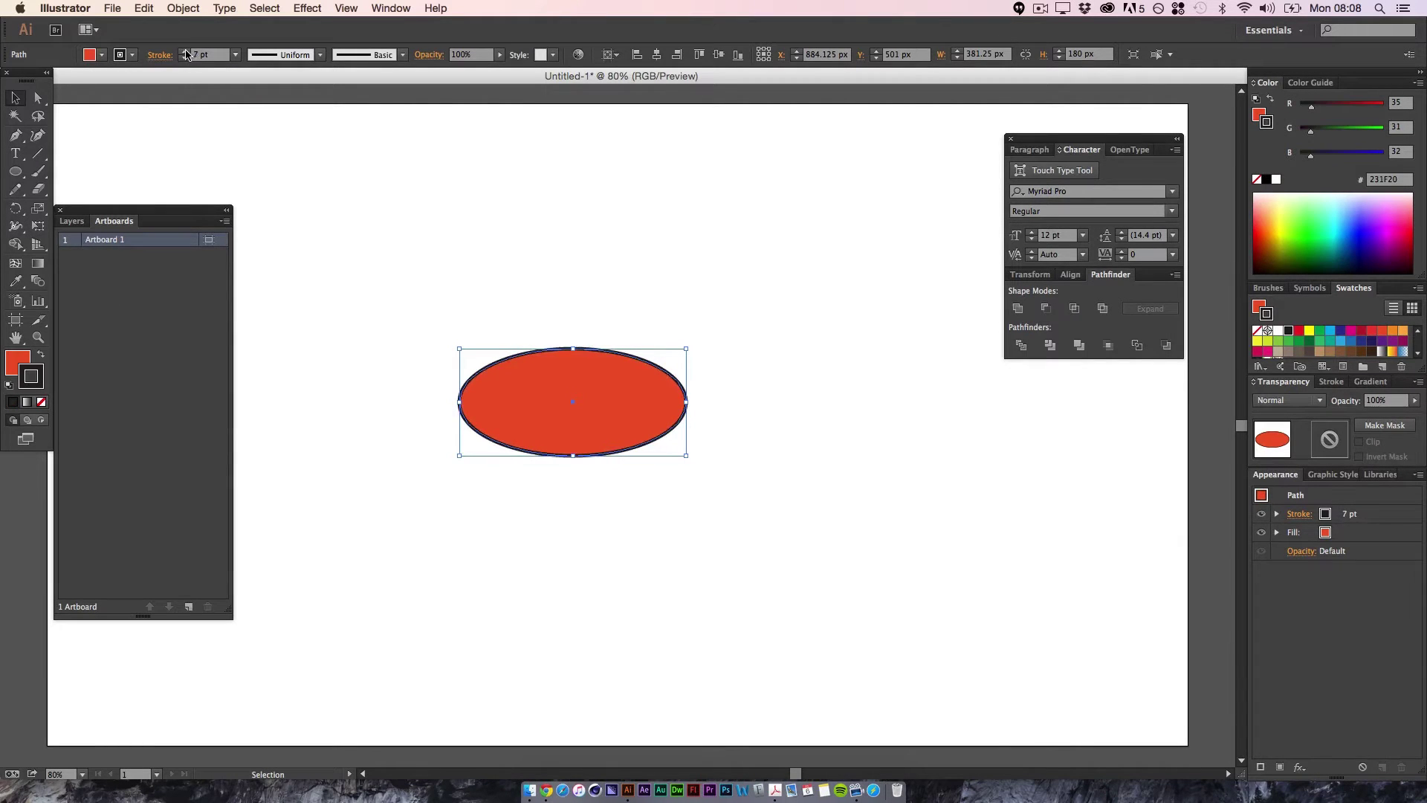
click(185, 52)
text(10)
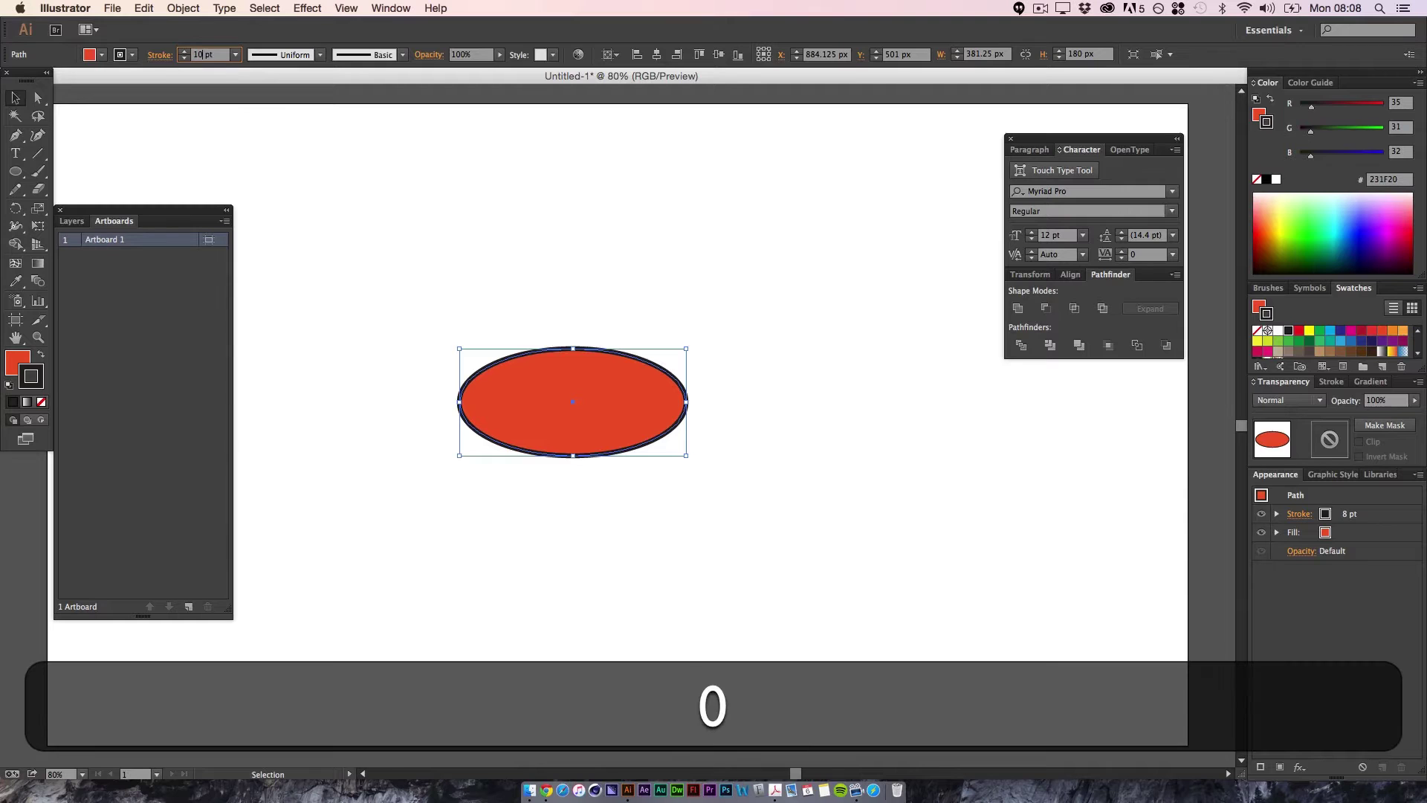
key(Return)
- Move the ellipse right and slightly down, closer to the middle of the artboard, and deselect it
click(783, 504)
drag(645, 416, 748, 436)
click(641, 526)
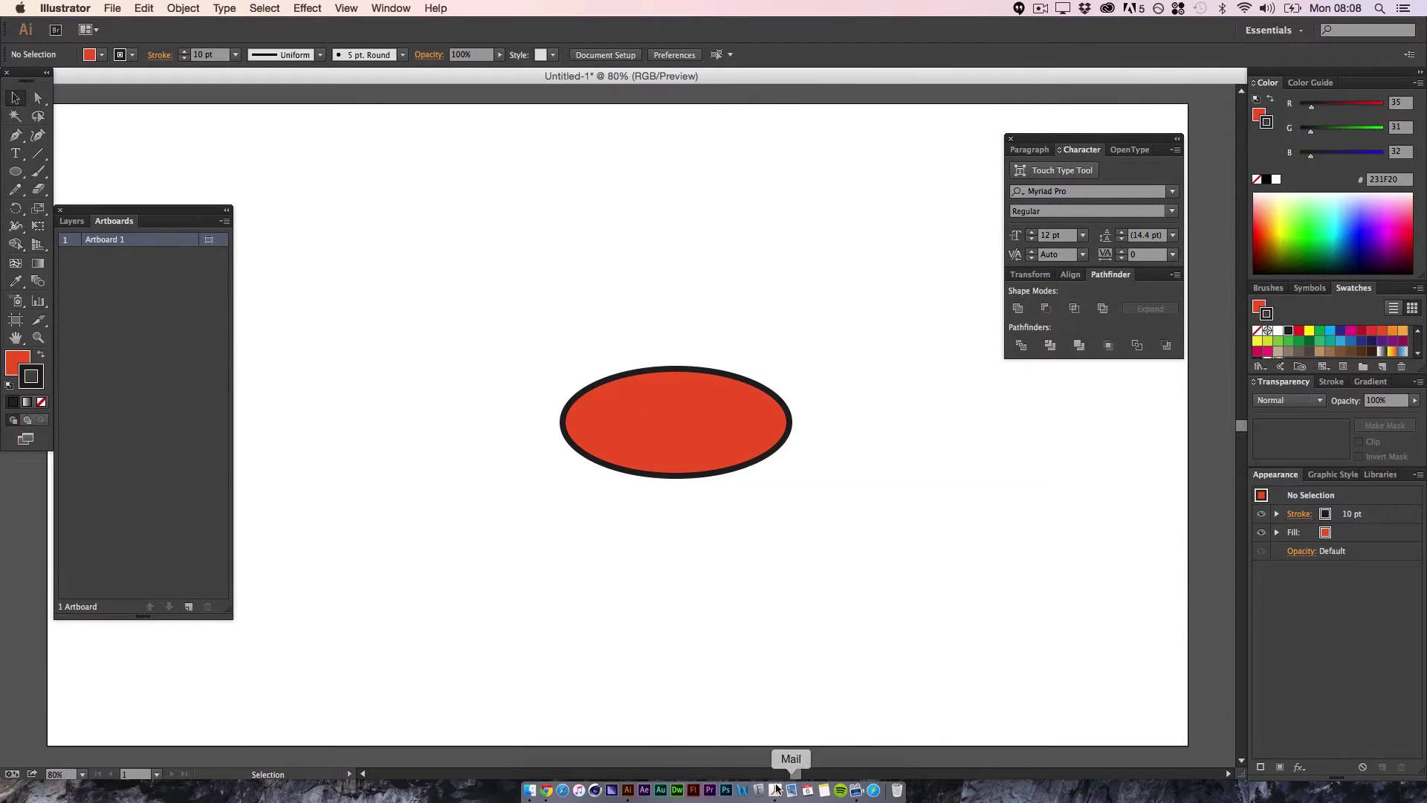
- Check the submarine reference animation and draw a rectangle about 155 × 90 px from the ellipse's left tip outward and up
click(532, 793)
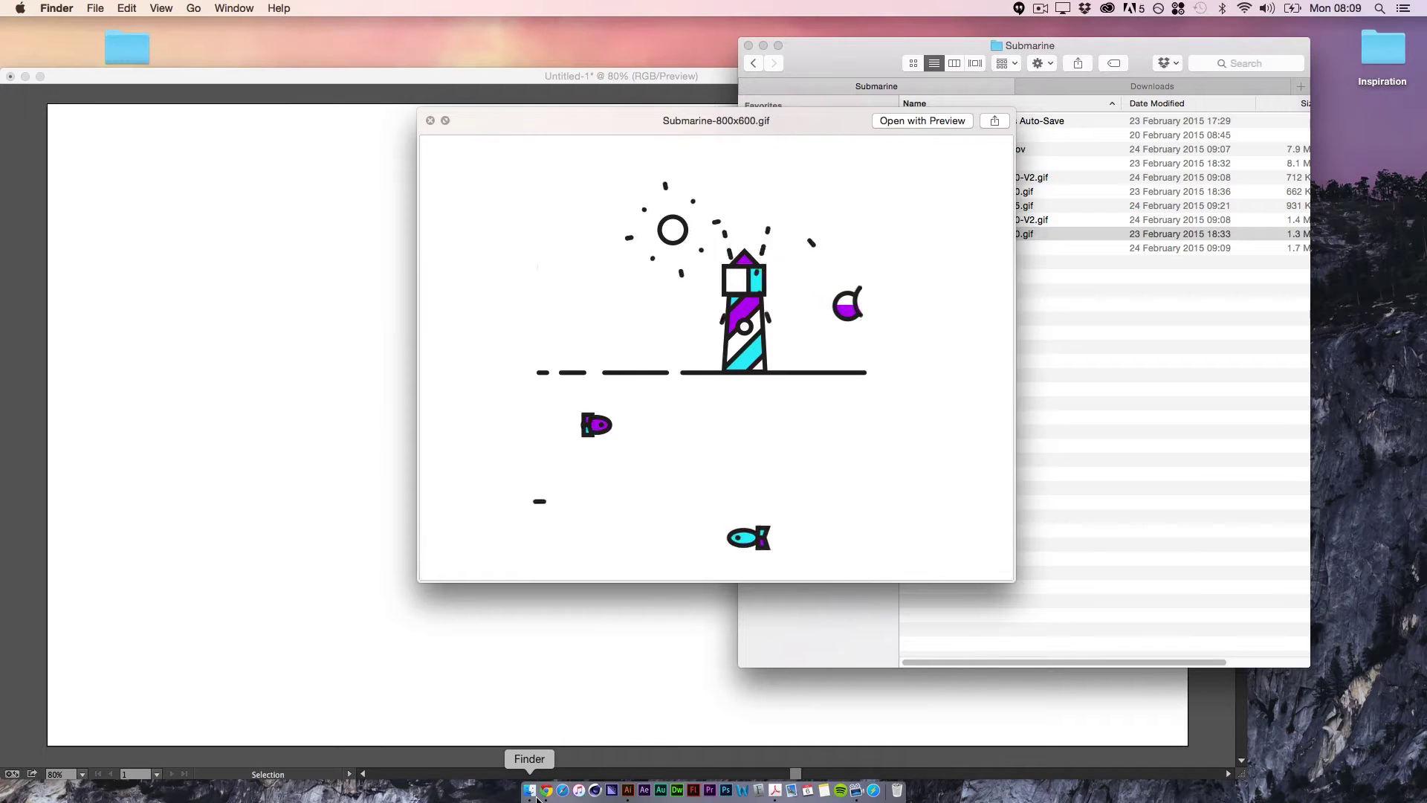
click(584, 678)
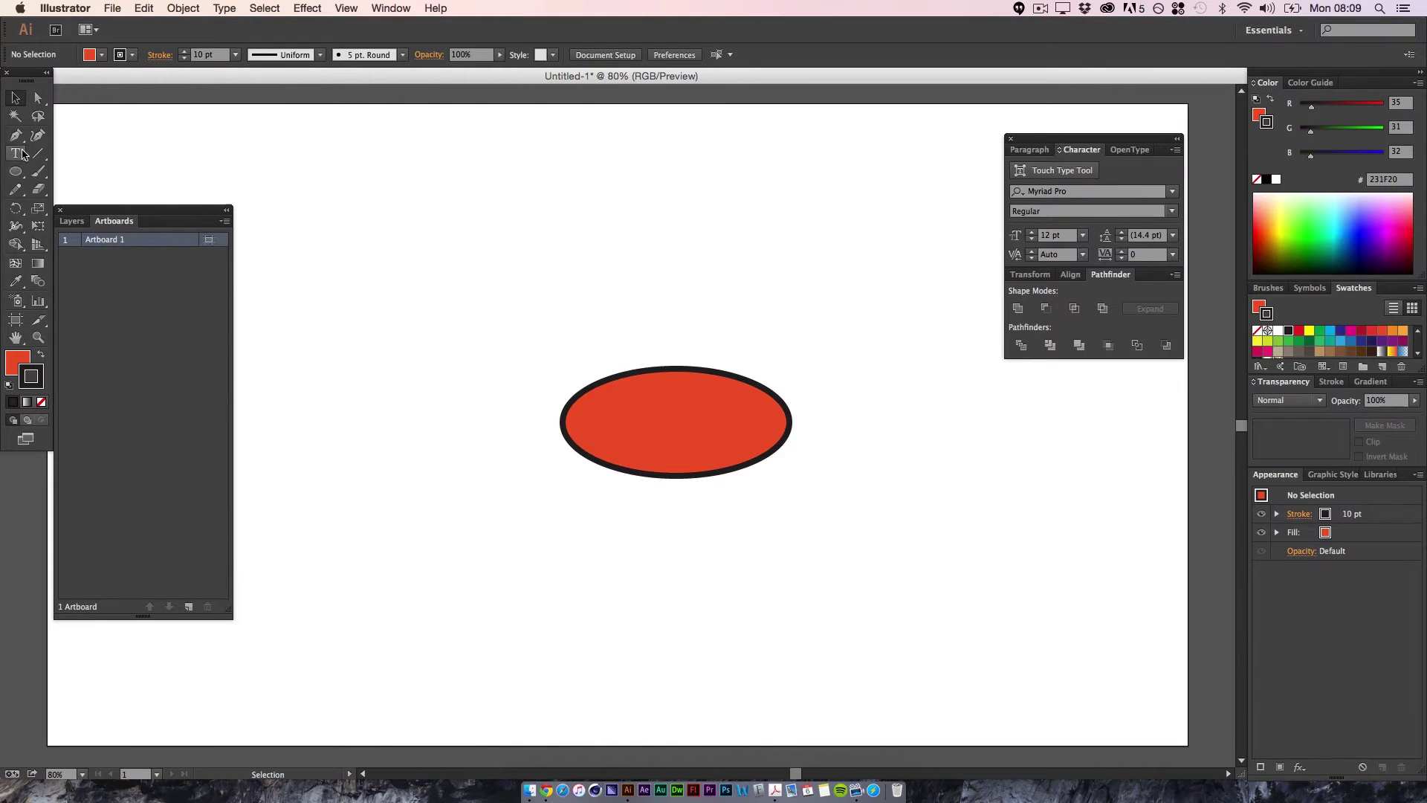
drag(25, 170, 67, 170)
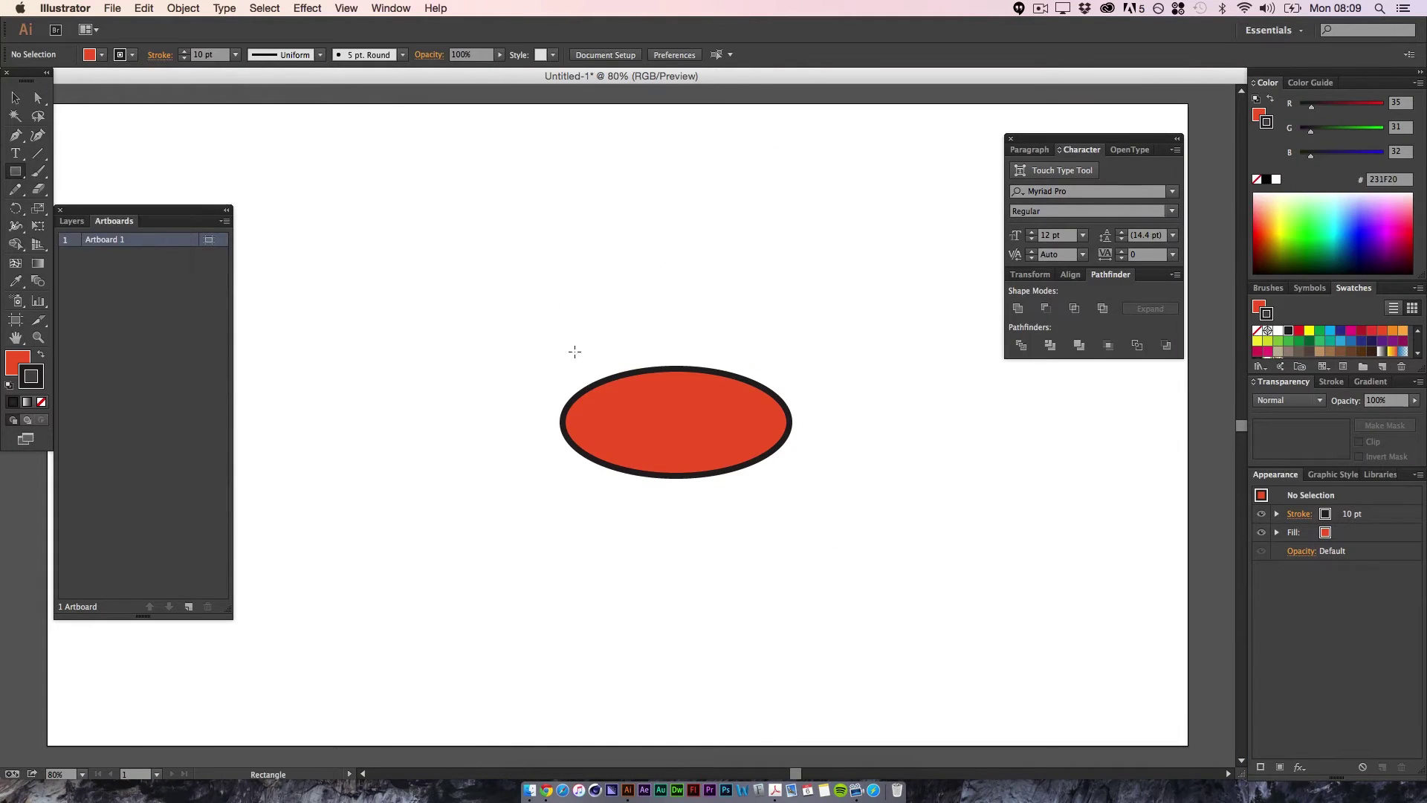
drag(563, 422, 469, 368)
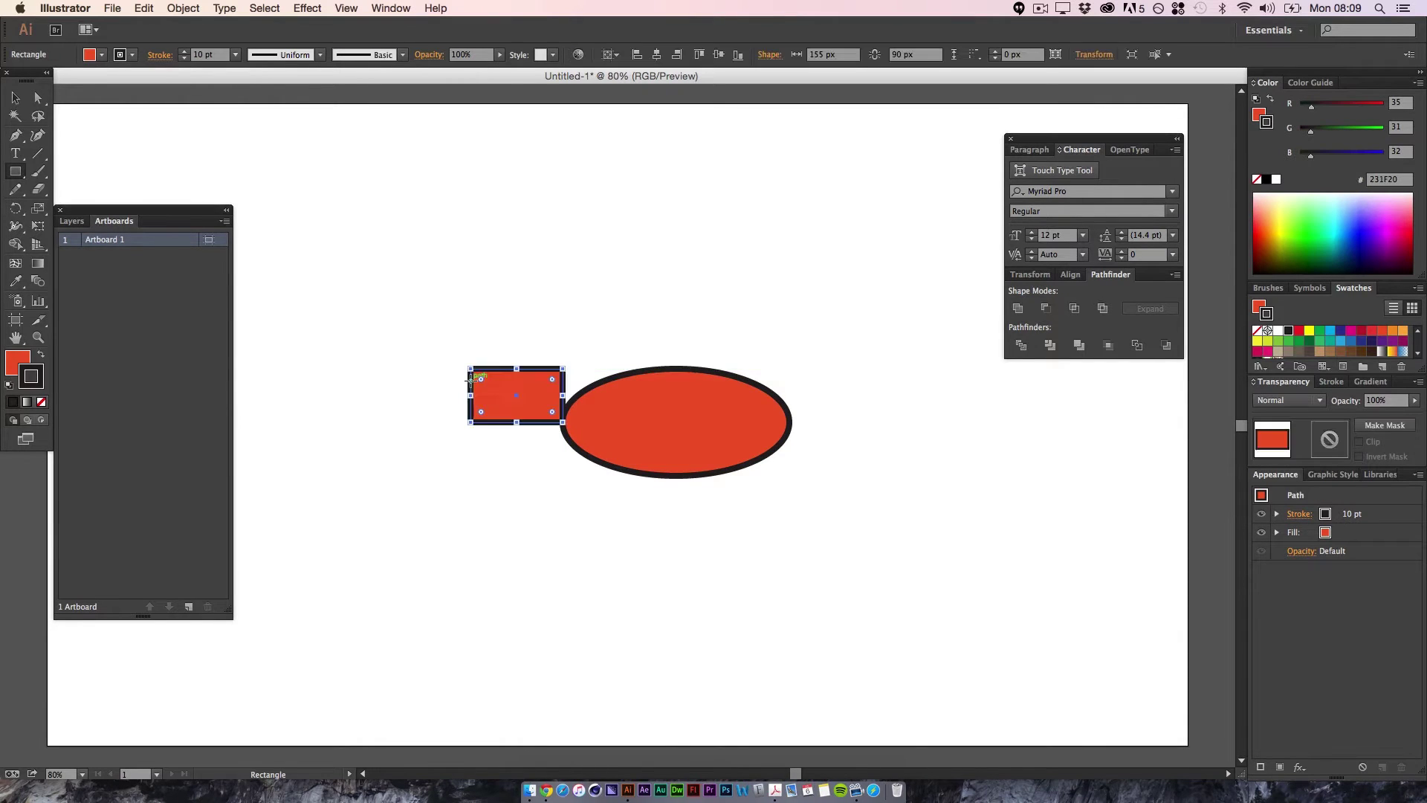
key(minus)
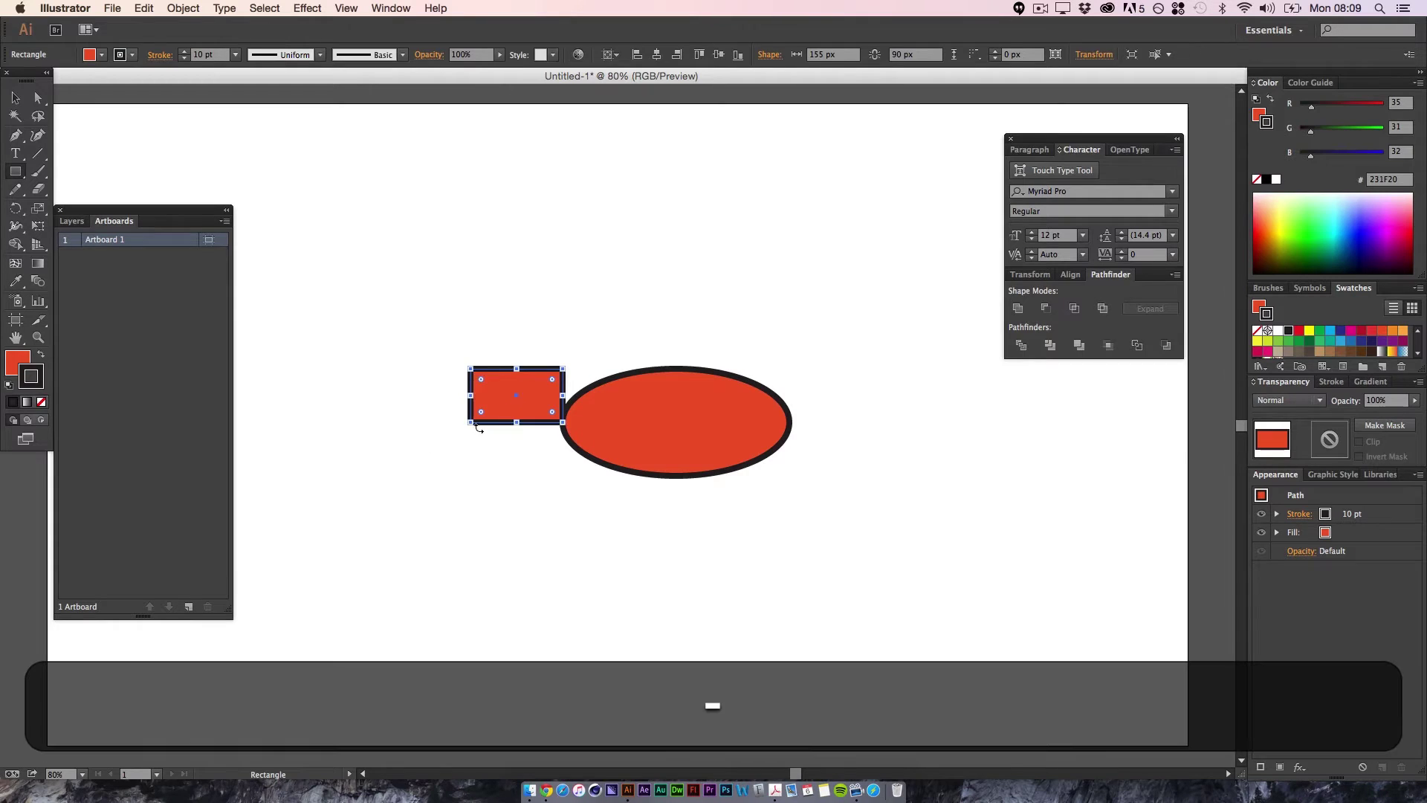
click(470, 422)
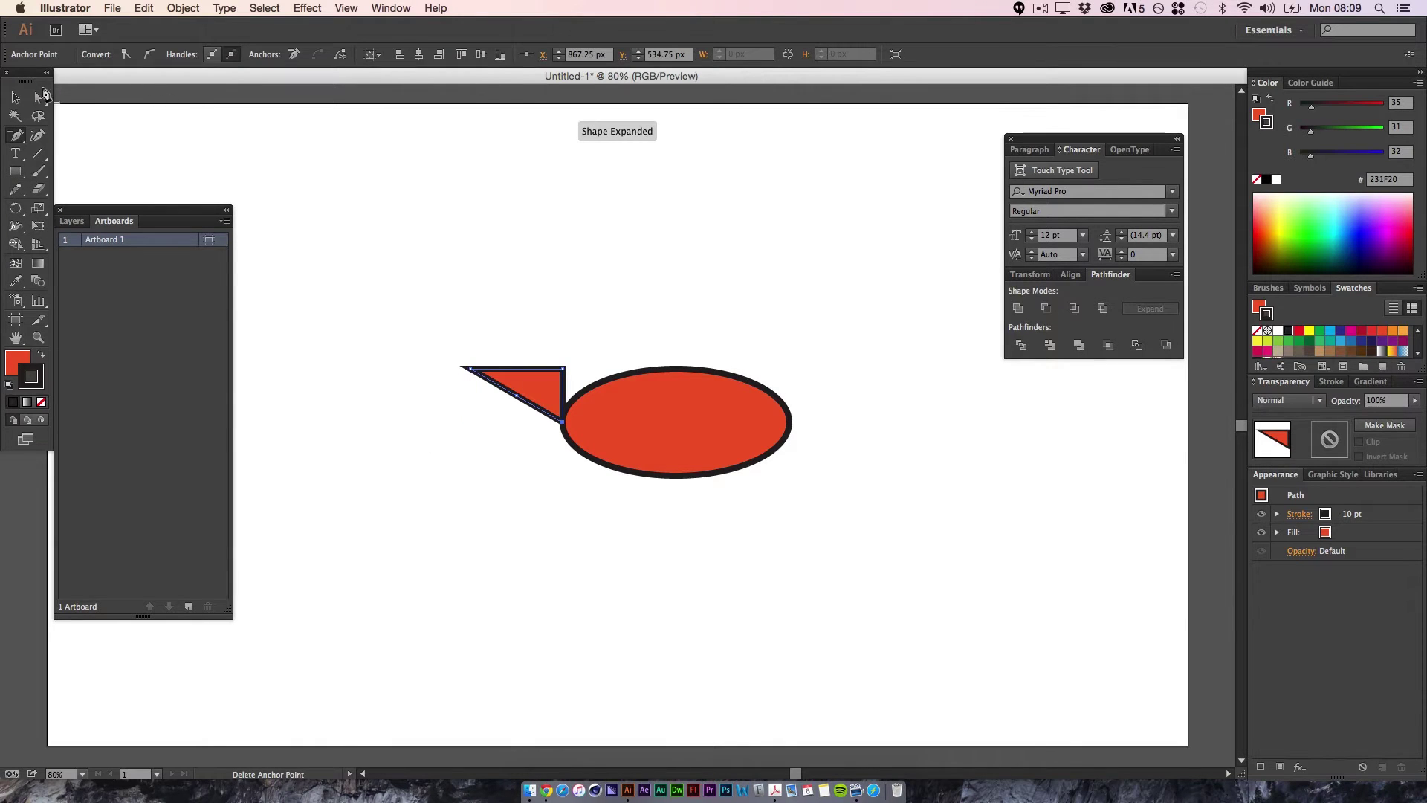
click(386, 342)
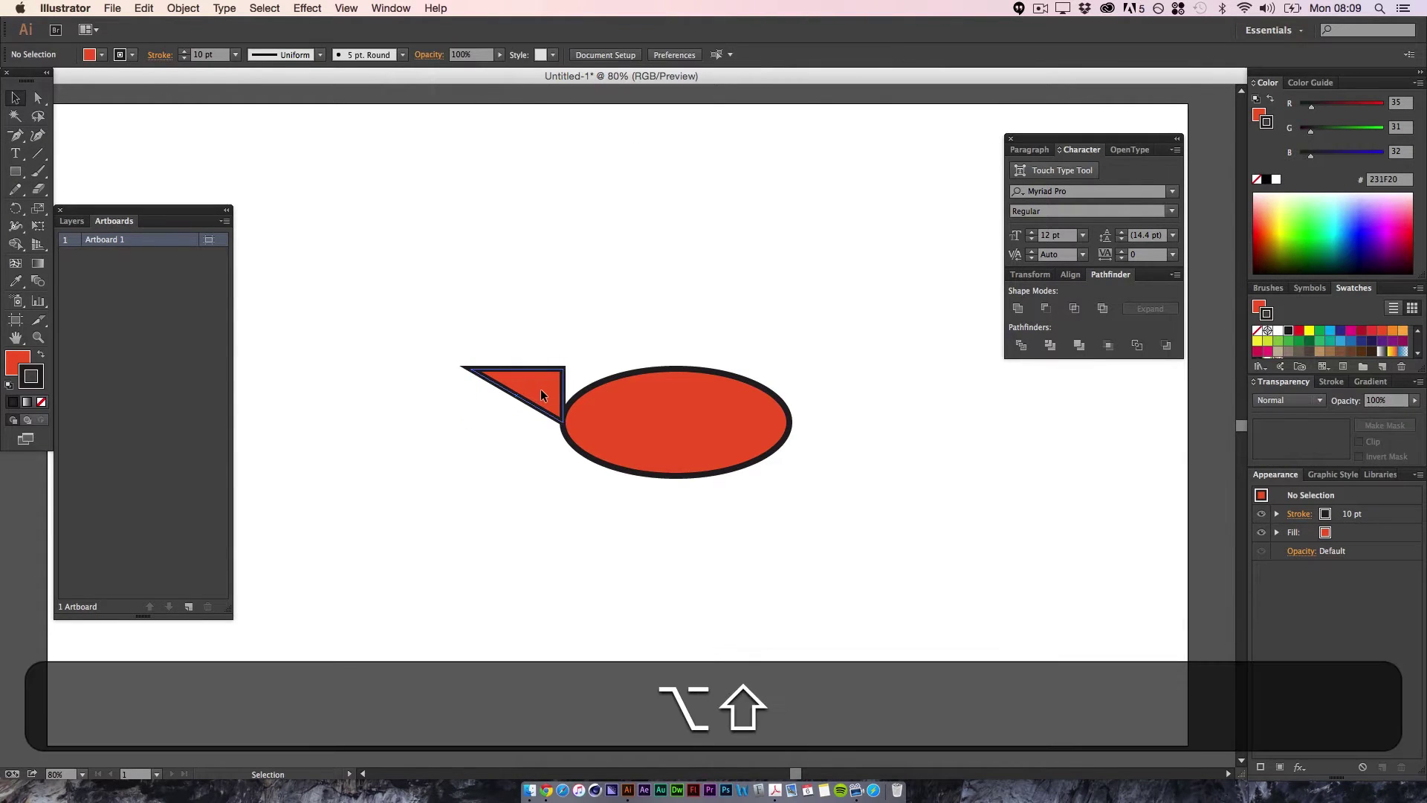
drag(540, 392, 540, 520)
key(BackSpace)
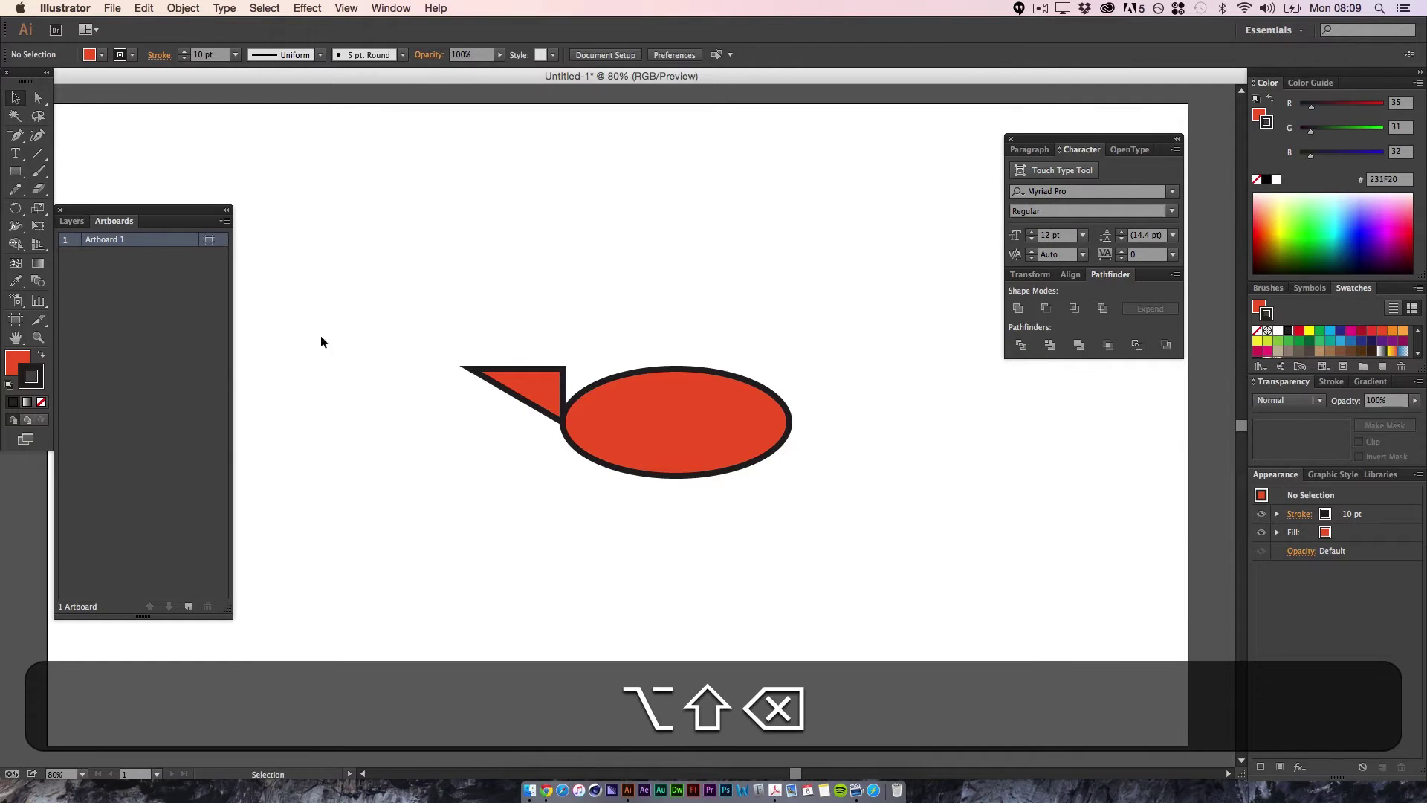
click(530, 791)
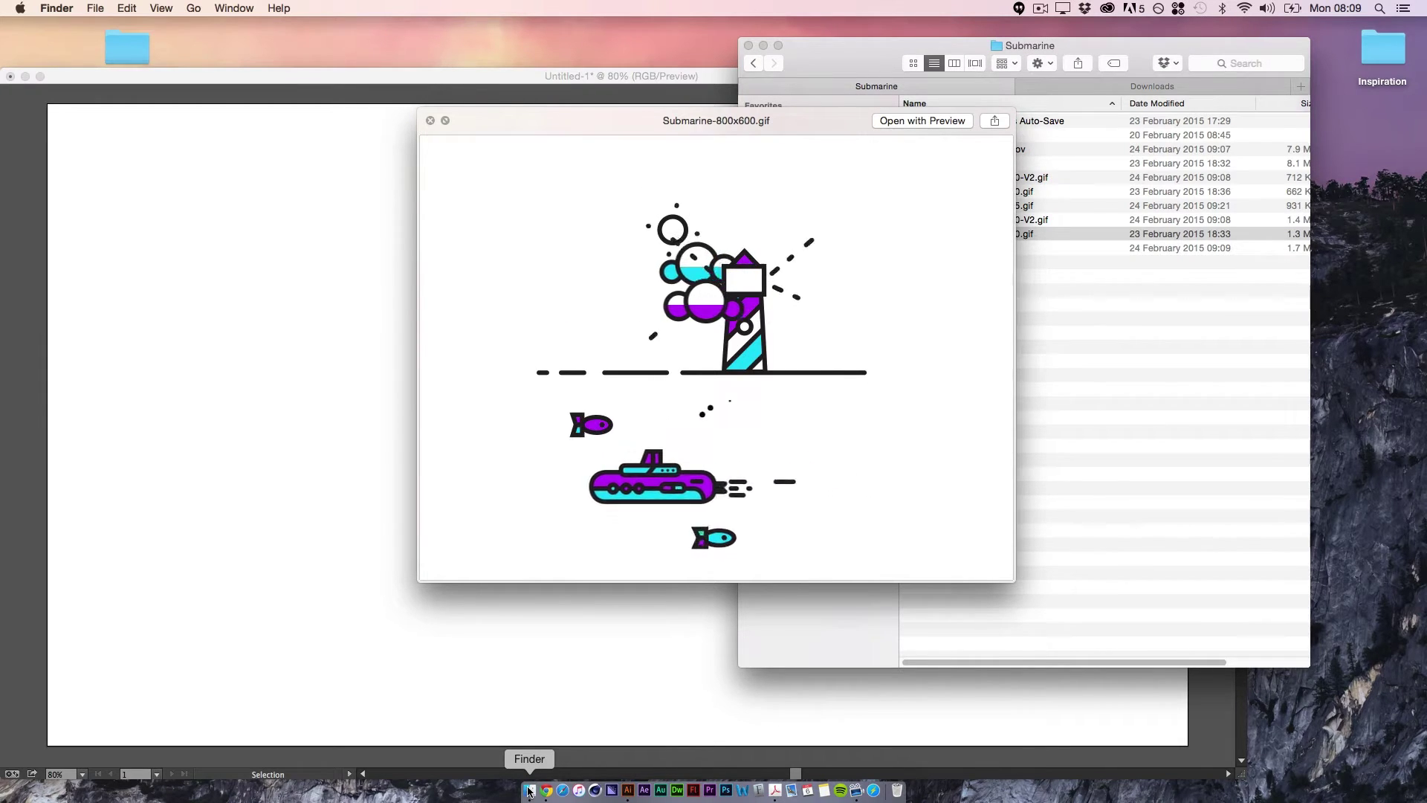
click(478, 640)
key(super+z)
key(super+z)
key(super+z)
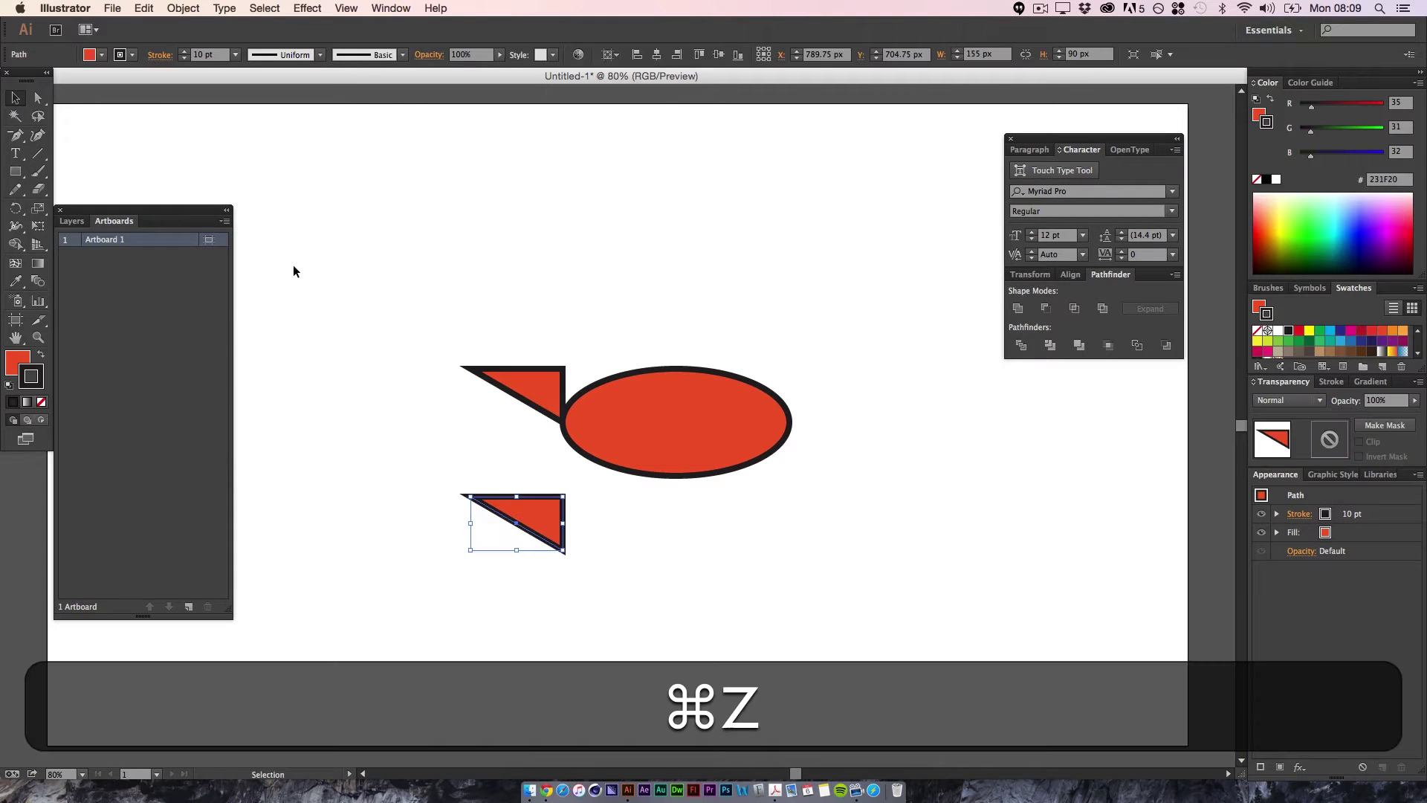
- Shift the rectangle's lower-left corner inward to form a slanted tail fin and duplicate the fin straight below
click(37, 98)
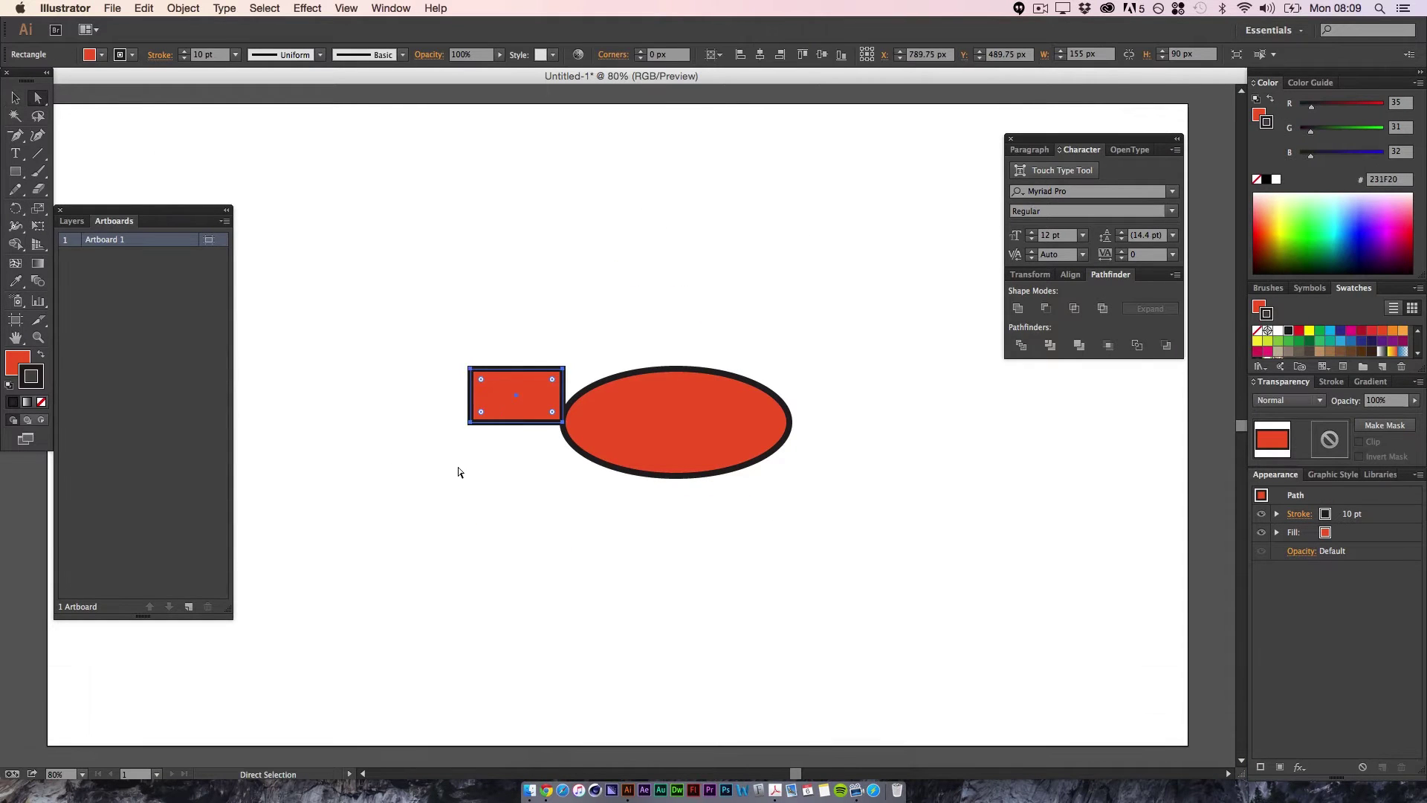
click(471, 423)
drag(472, 423, 528, 501)
click(525, 474)
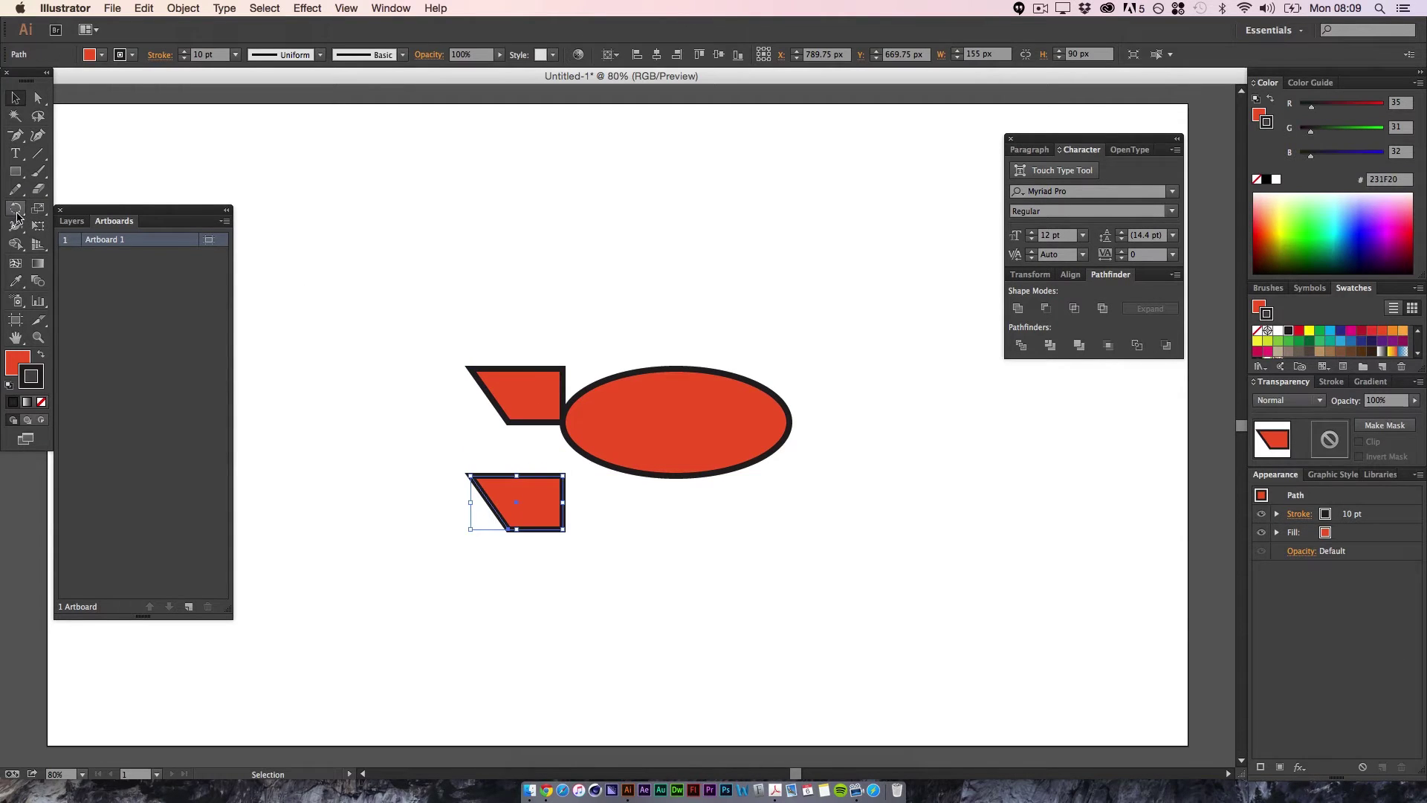
- Reflect the duplicated fin across the horizontal axis and move it up flush against the upper fin
drag(16, 210, 74, 227)
double_click(17, 212)
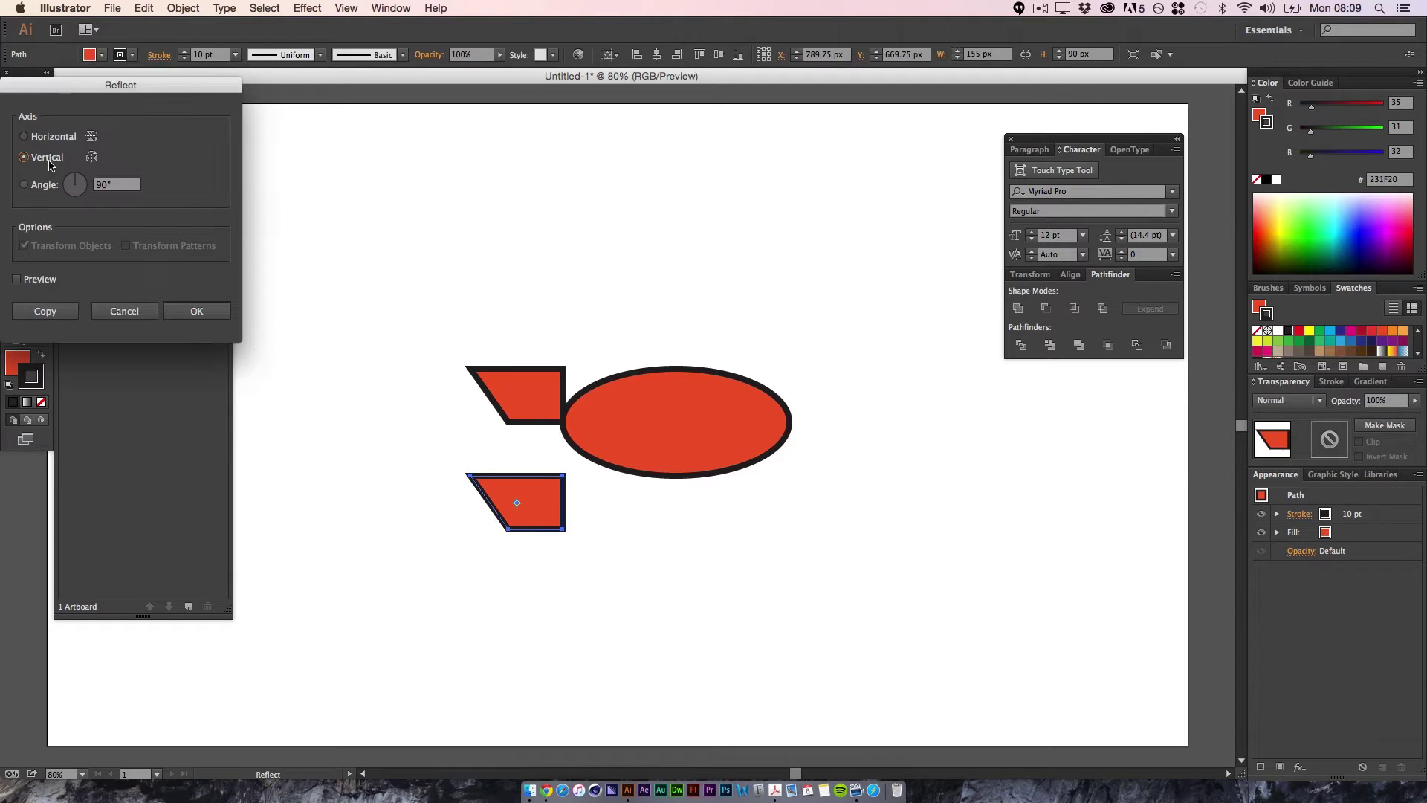
click(197, 311)
key(v)
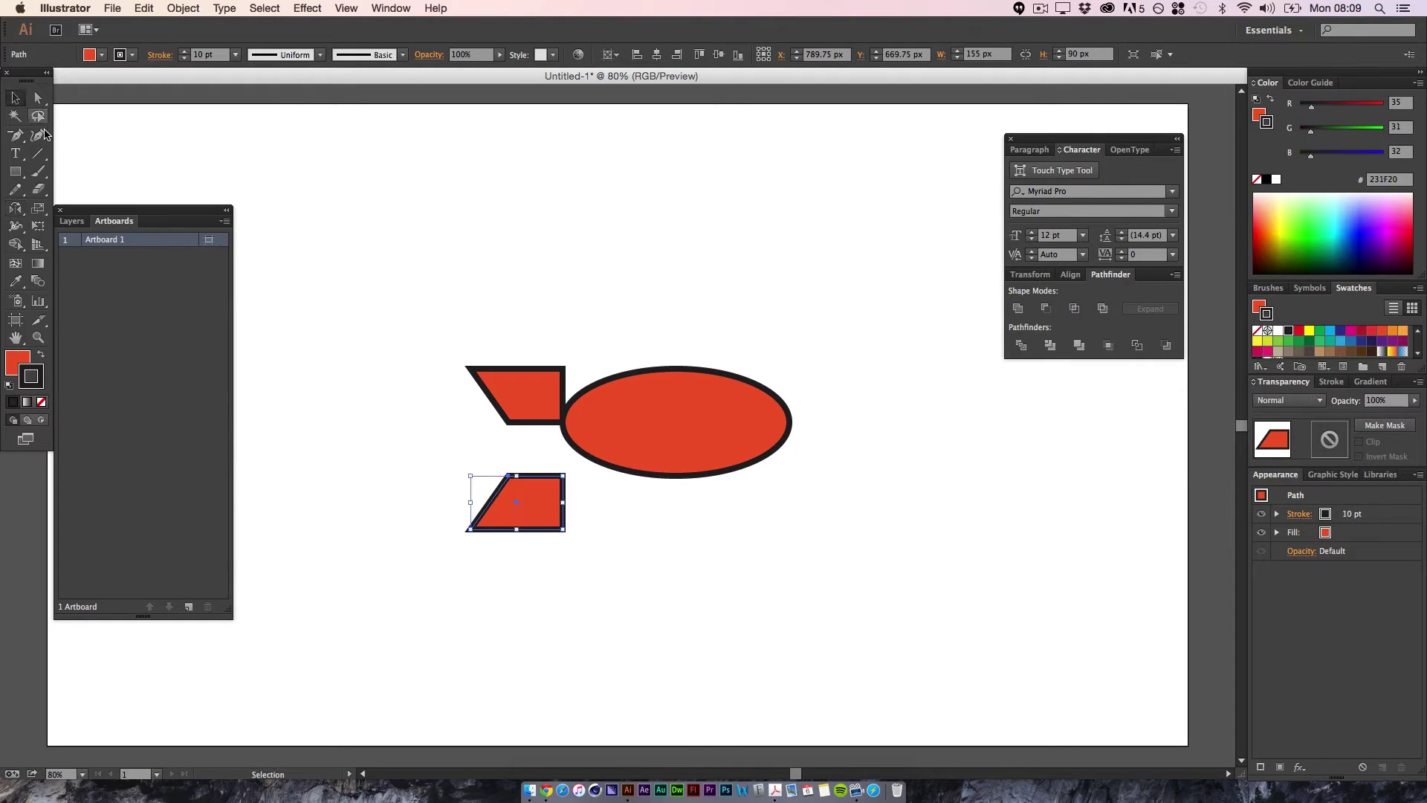
drag(542, 510, 542, 466)
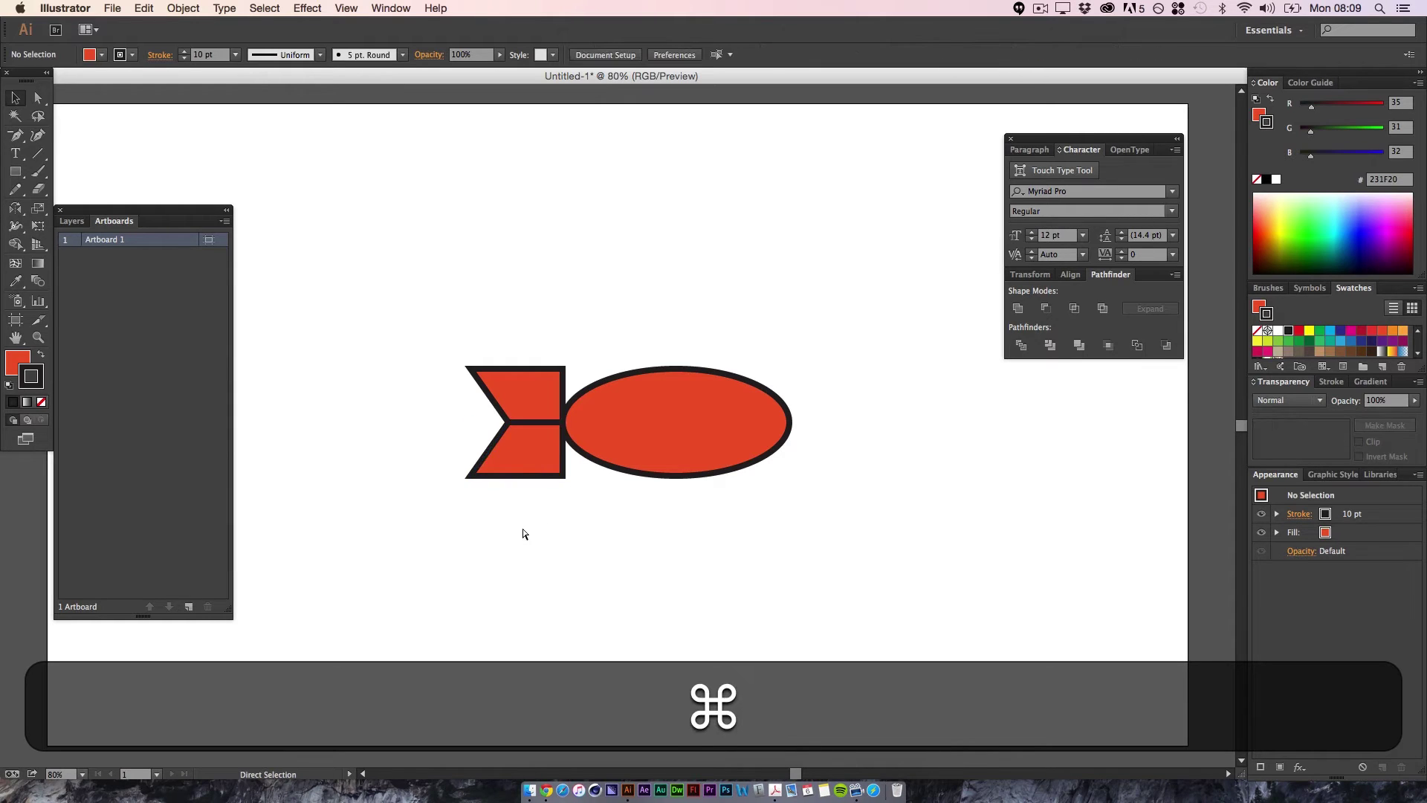
- Check the fins' alignment in outline view, return to preview and fill both tail fins with light blue 27AAE1
key(super+y)
key(super+equal)
key(super+equal)
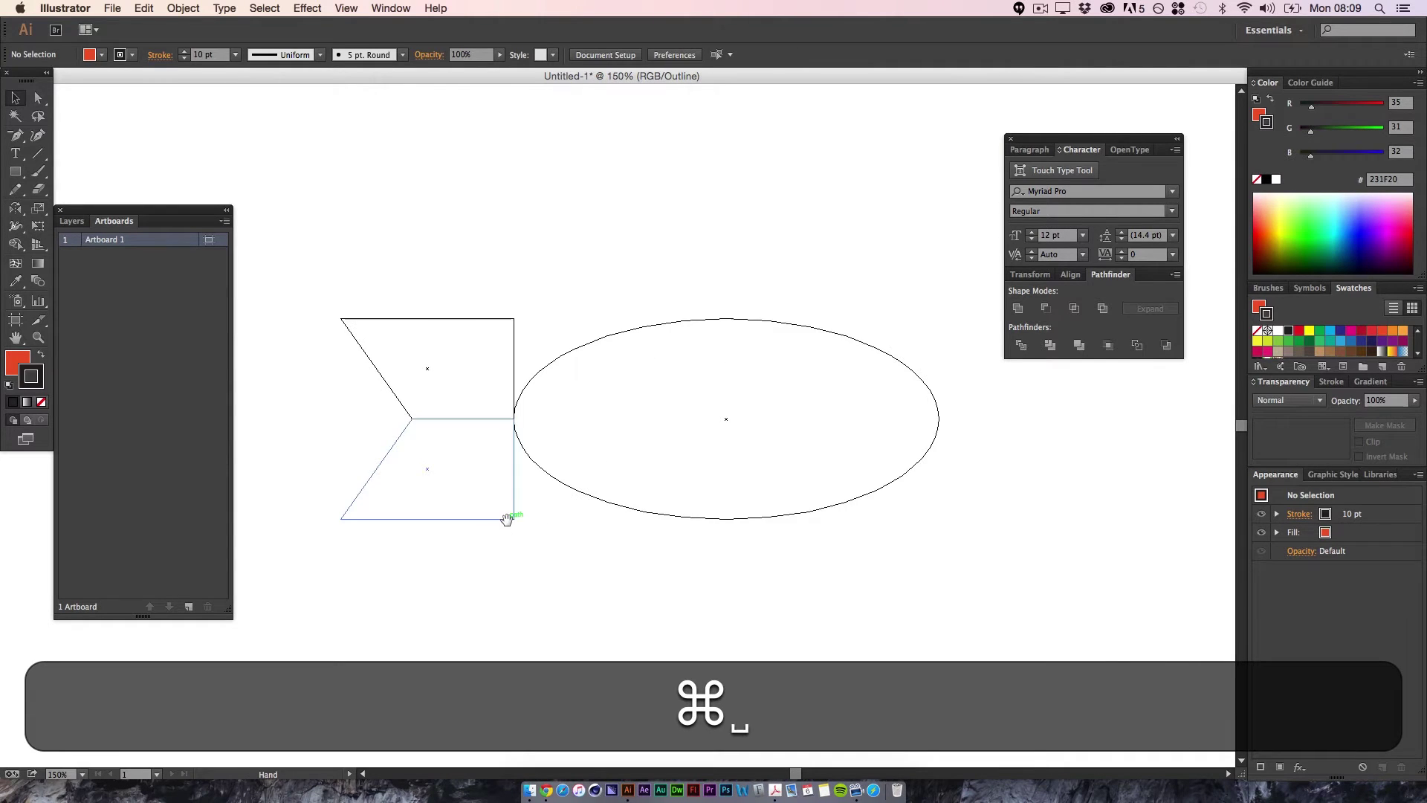
drag(632, 599, 737, 520)
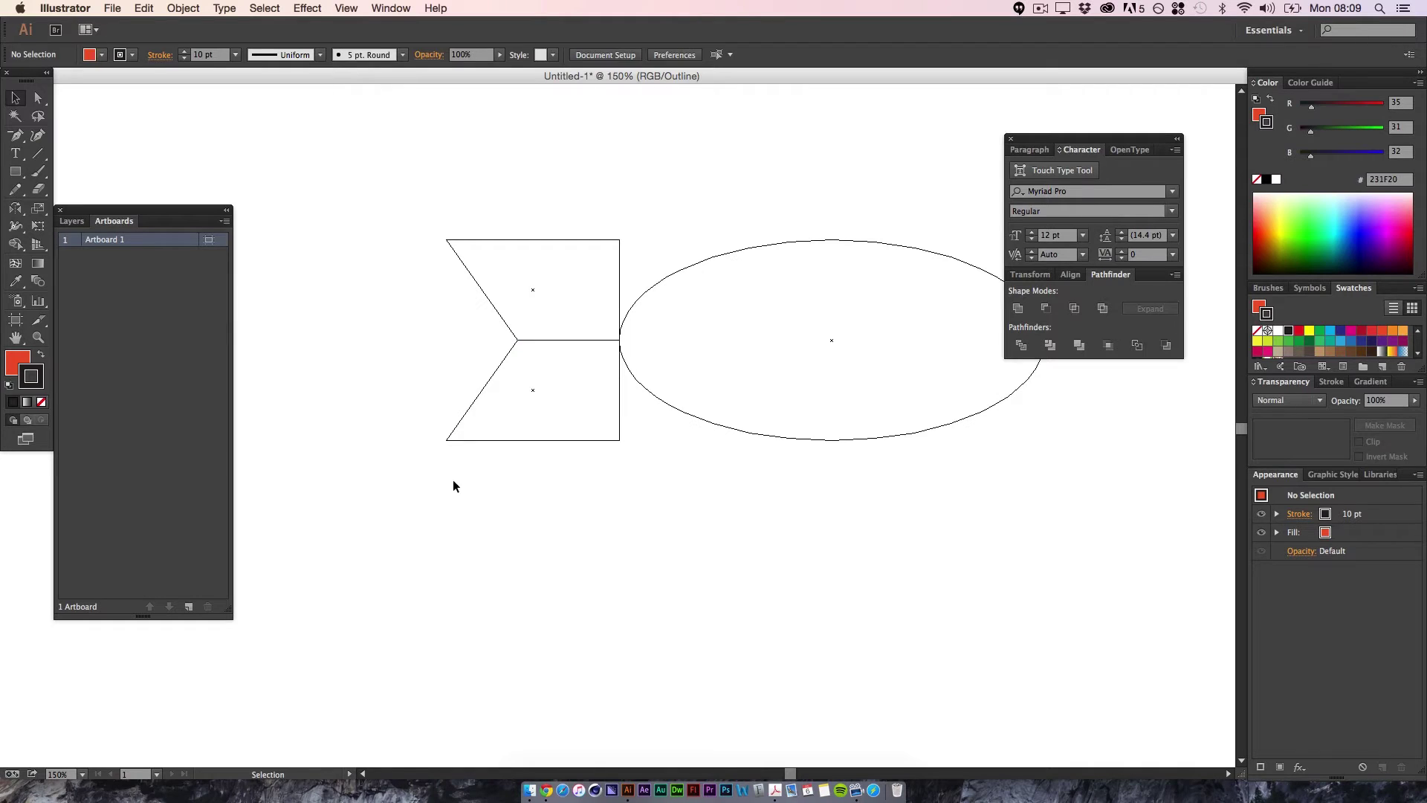
key(super+y)
drag(437, 382, 535, 483)
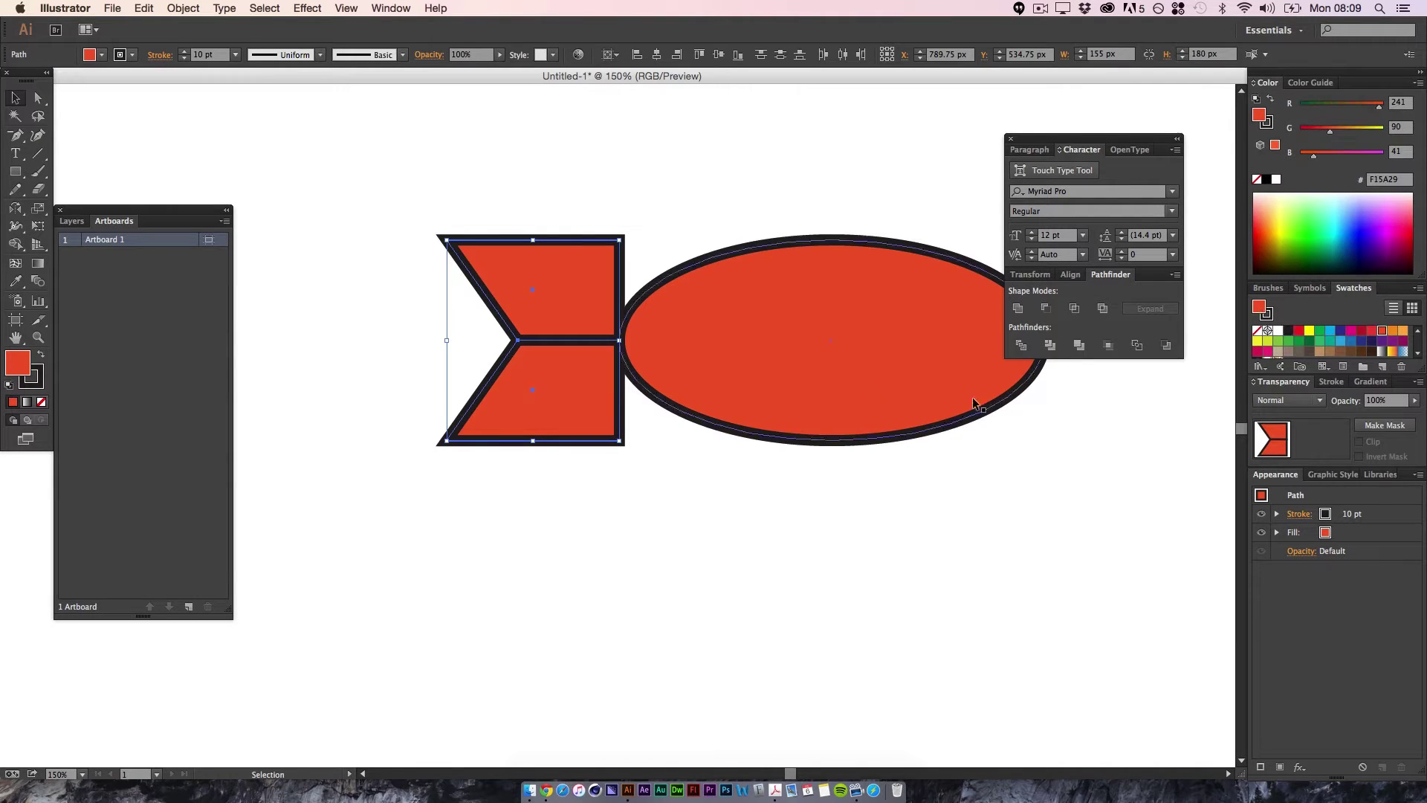
click(1341, 342)
click(682, 504)
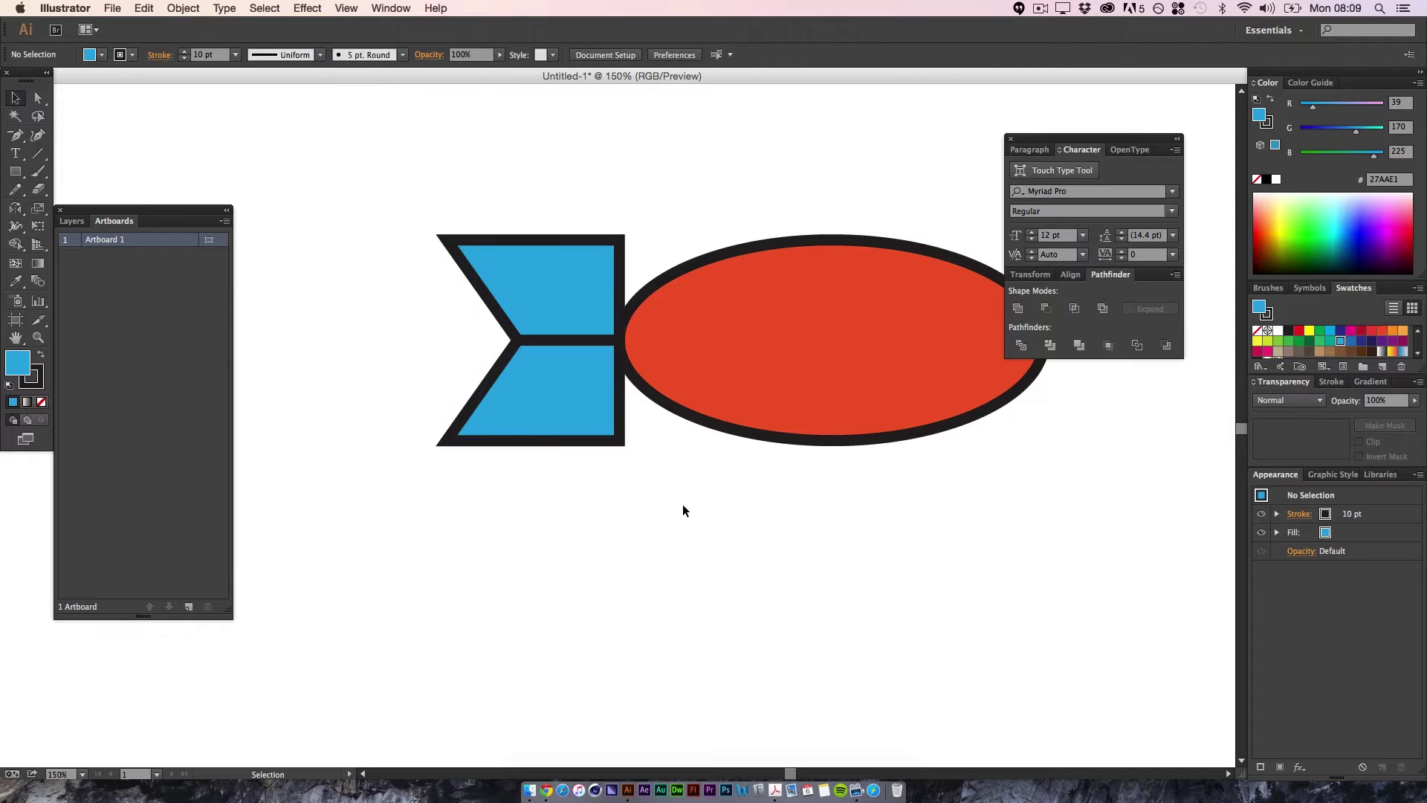
- Move both tail fins right so they overlap the left end of the body, and check the fish in the reference animation
key(super+minus)
key(super+minus)
key(super+minus)
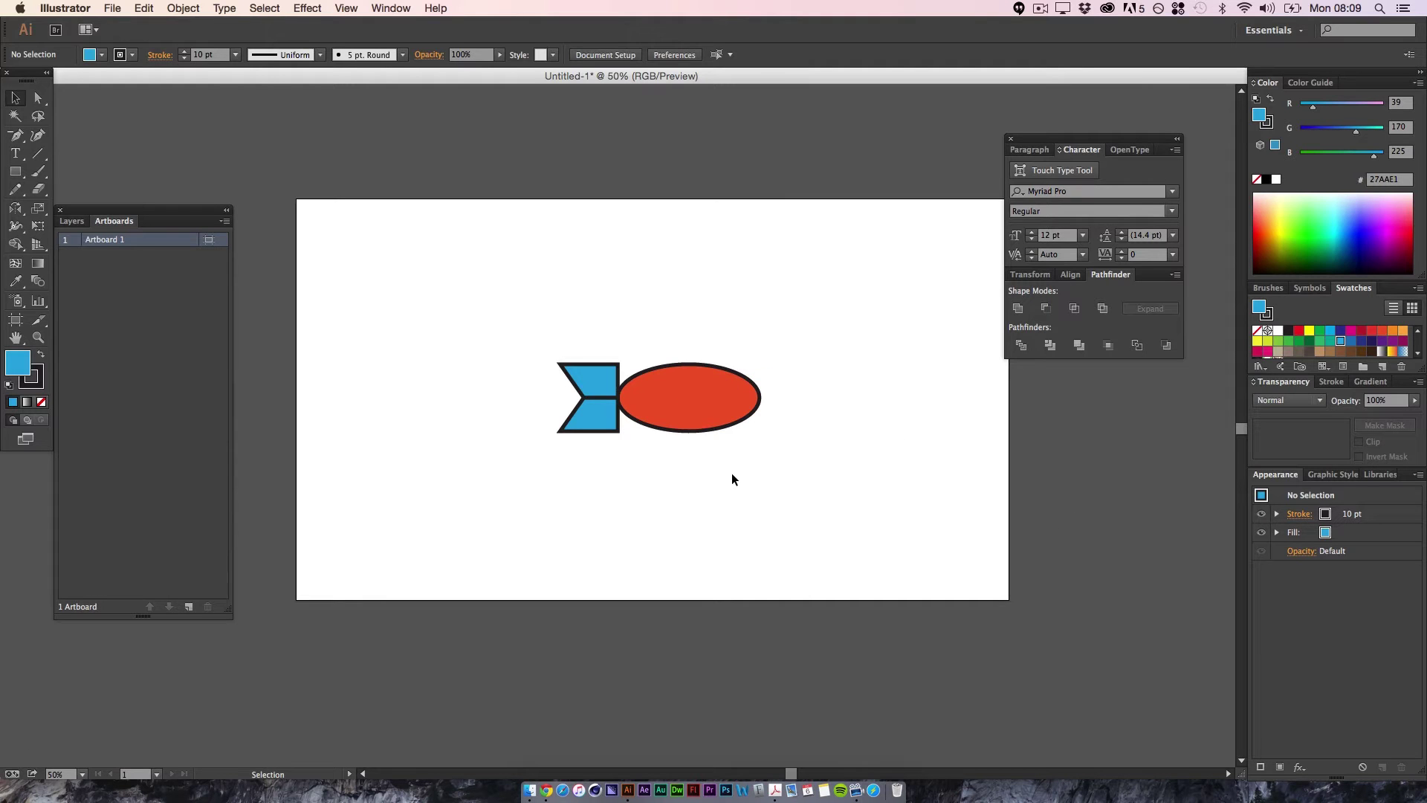
key(super+equal)
key(super+equal)
drag(539, 389, 611, 402)
click(631, 502)
drag(630, 503, 620, 532)
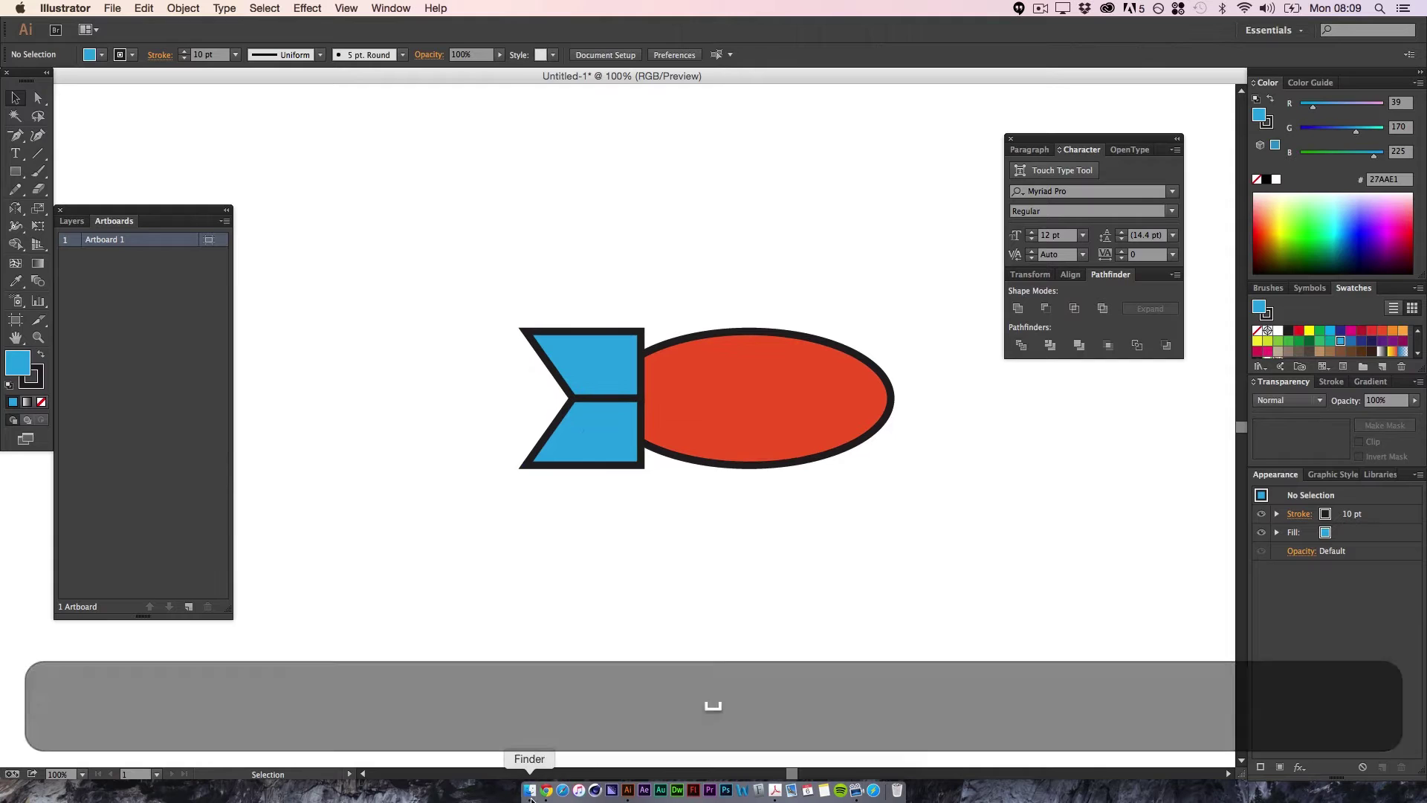
click(530, 791)
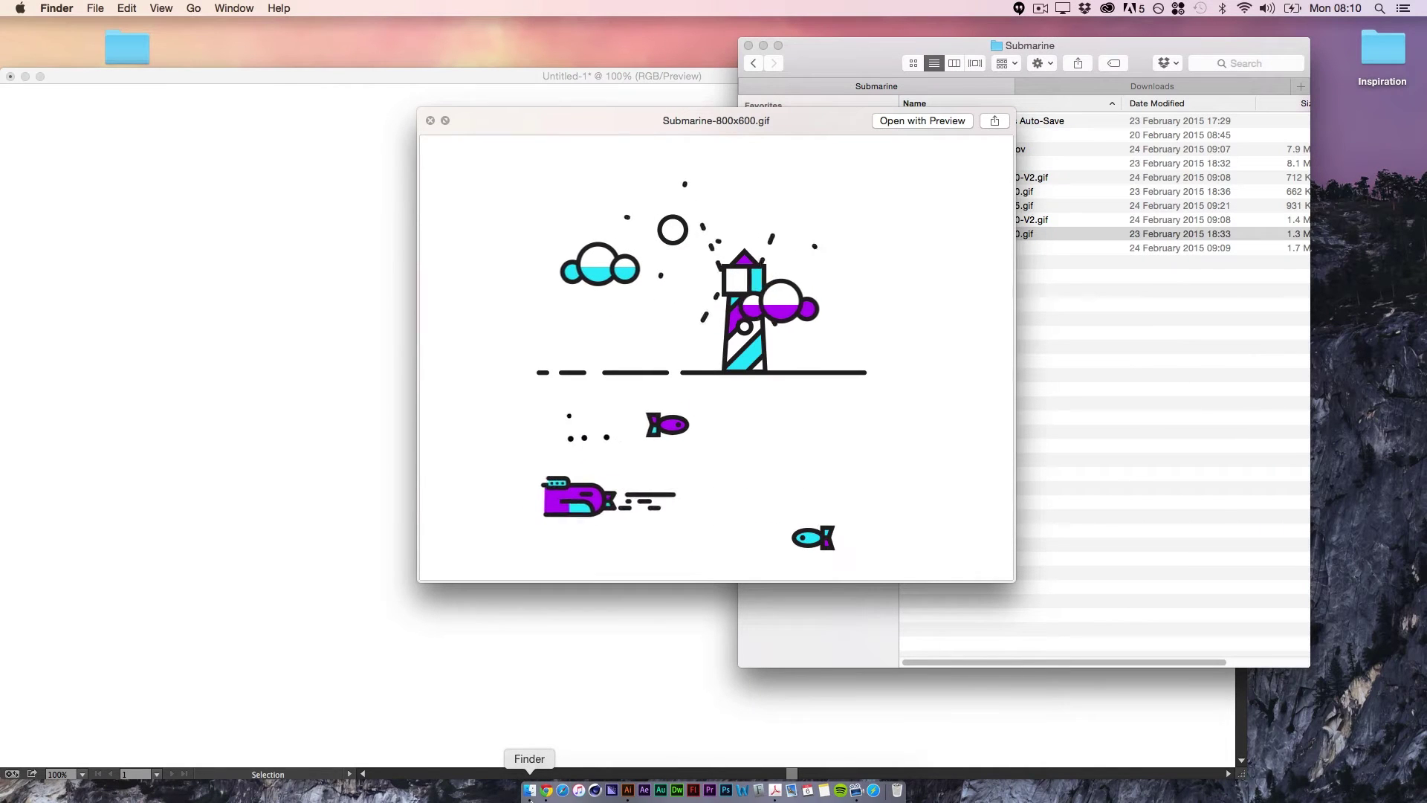
click(552, 691)
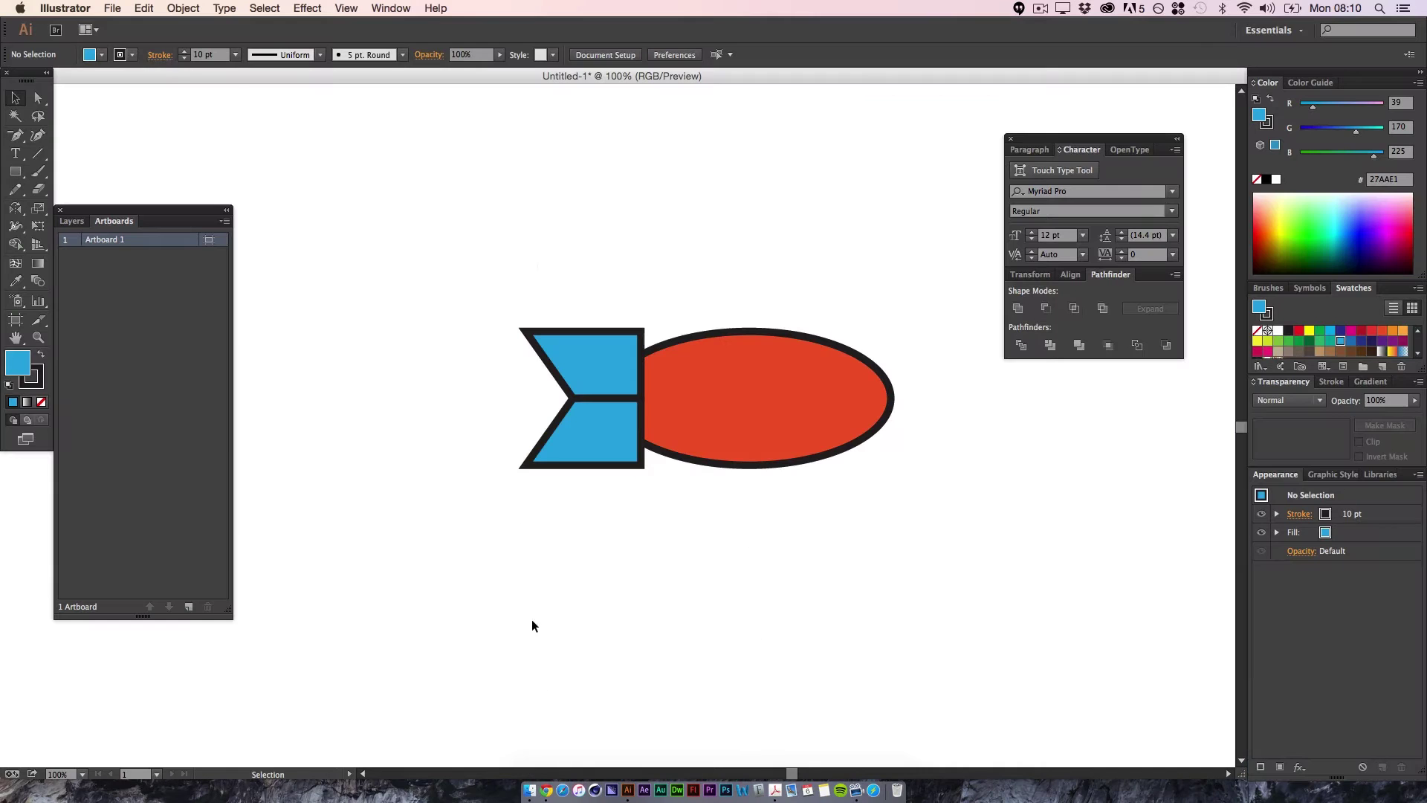
- Undo the last move of the tail fins and set the stroke of the body and both fins to 20 pt
key(super+z)
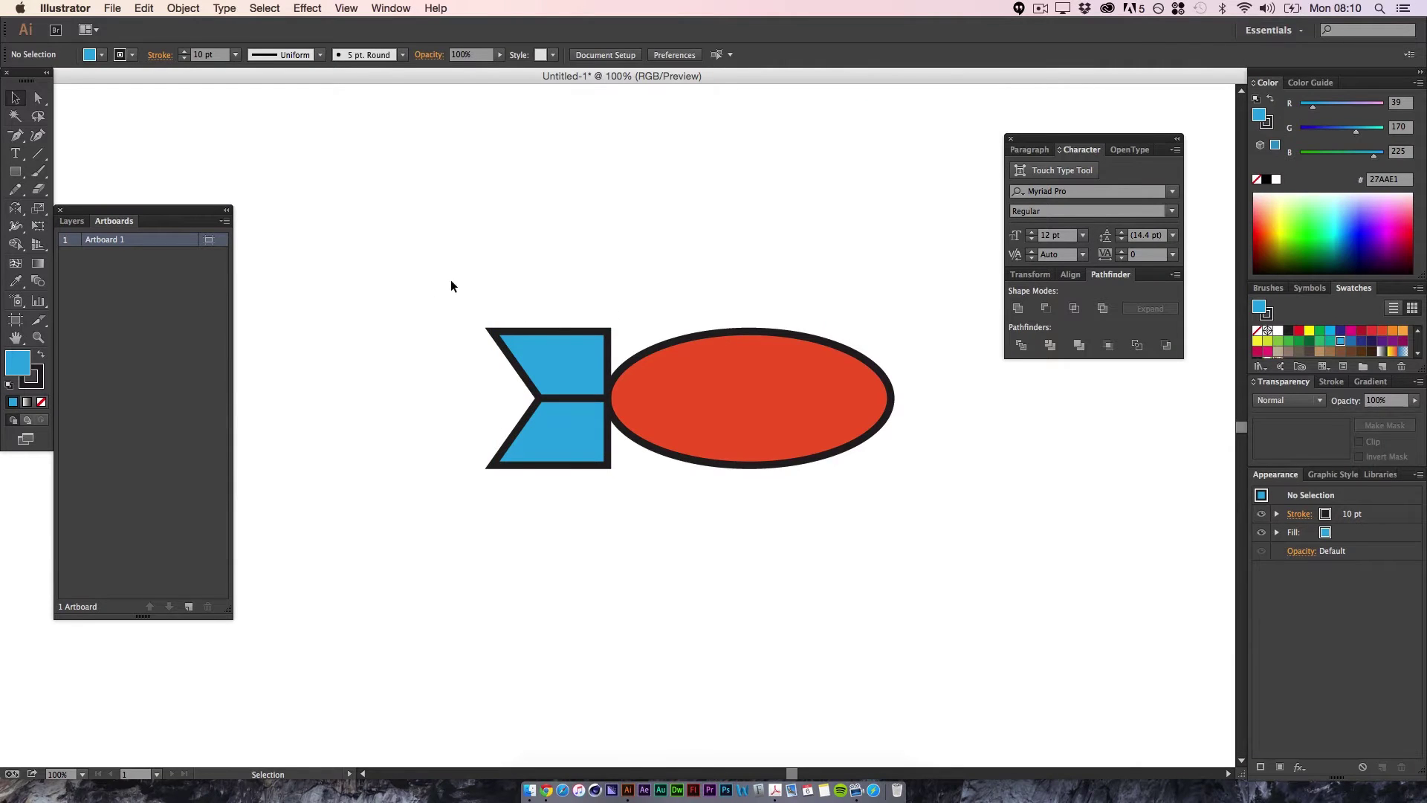
drag(422, 274, 791, 537)
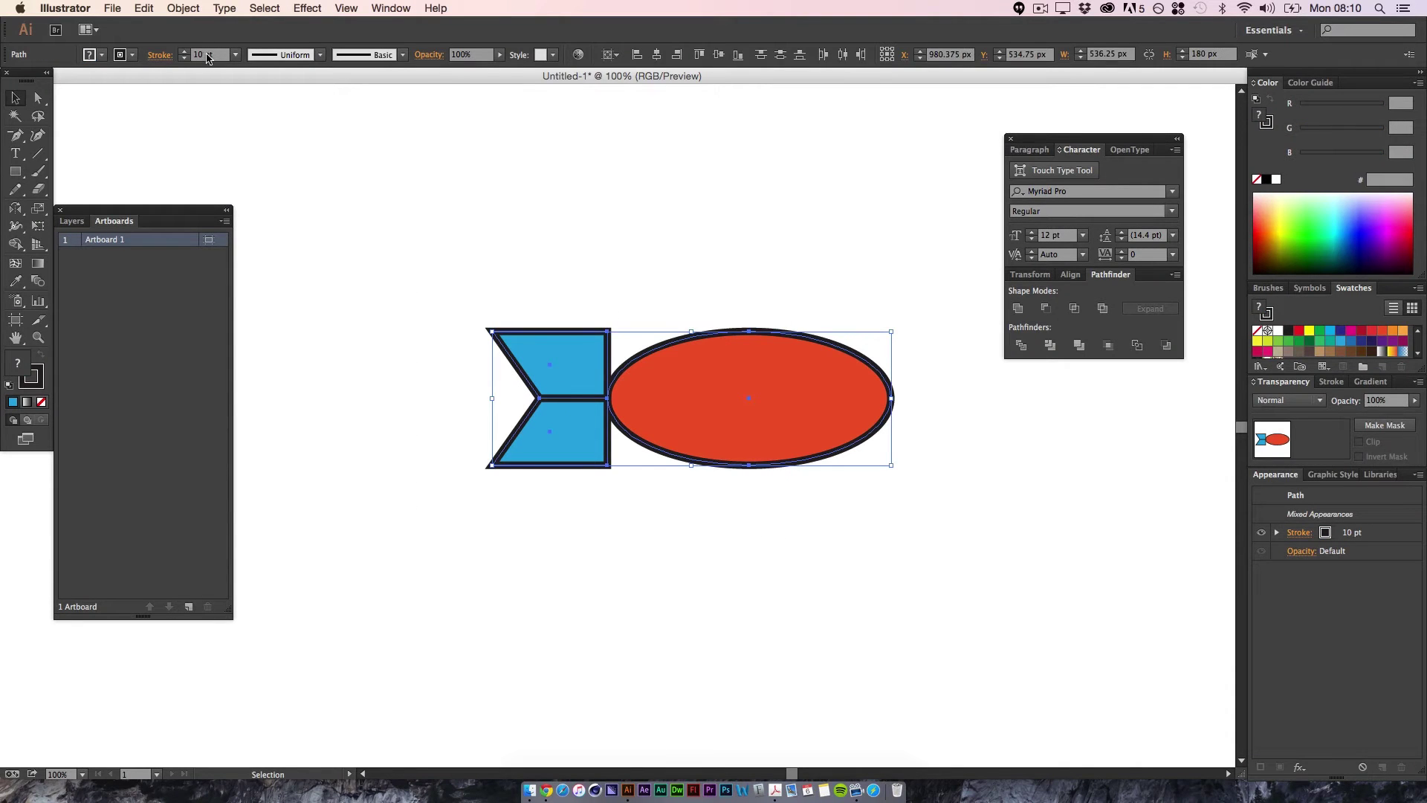
drag(204, 55, 176, 104)
text(20)
key(Return)
click(686, 541)
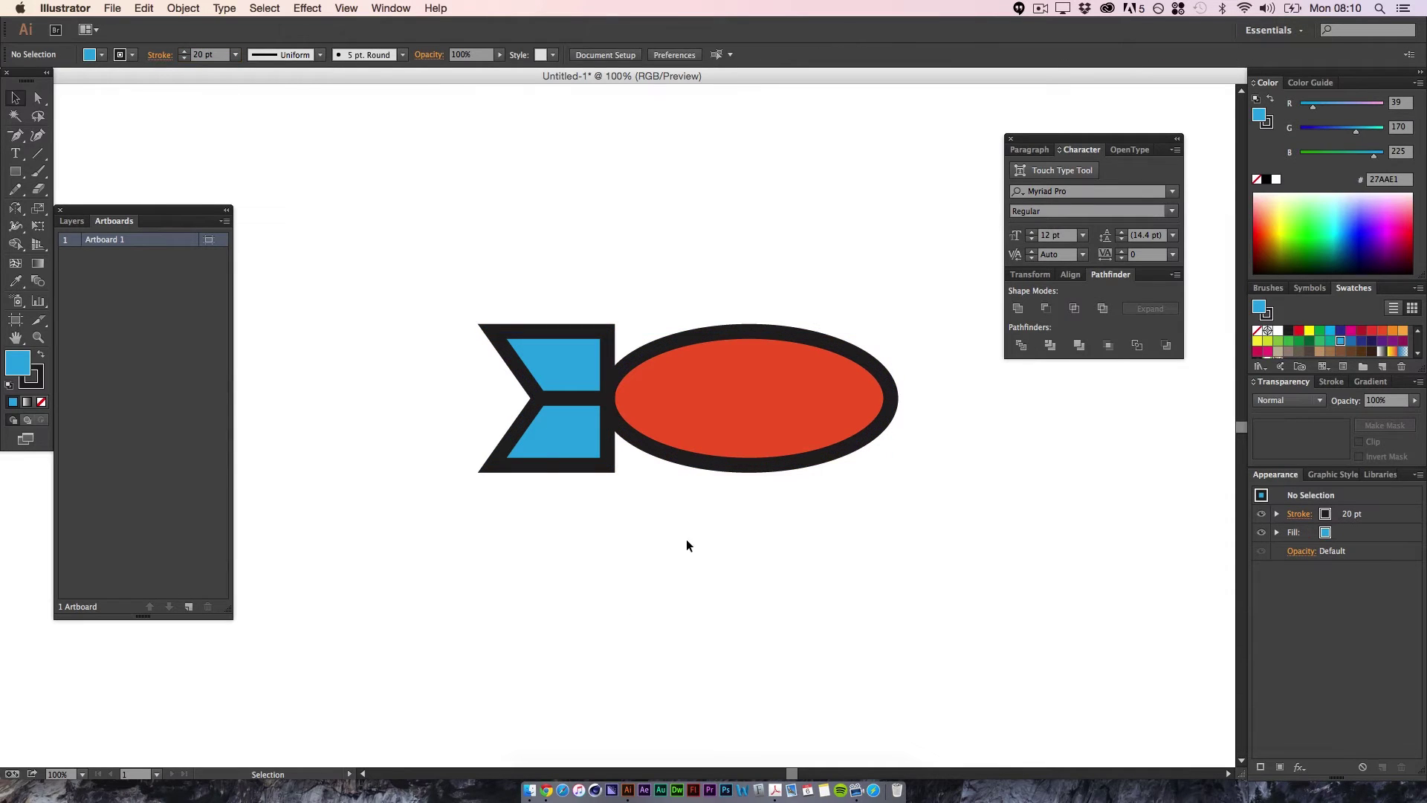
- Draw a 30 px circle as the eye near the front of the body, with black fill and no stroke
drag(17, 173, 118, 212)
drag(795, 364, 819, 373)
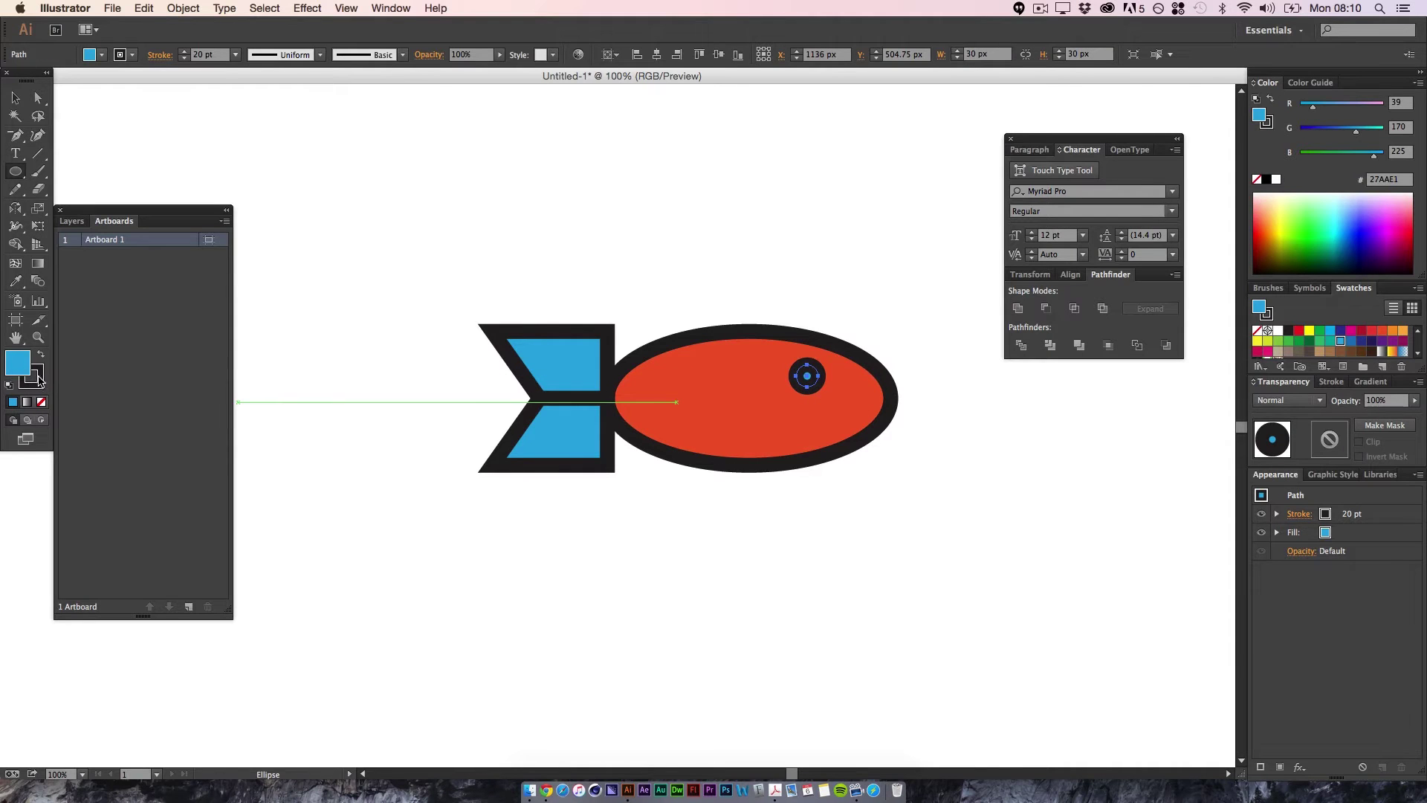
click(39, 378)
click(42, 402)
click(16, 98)
click(293, 167)
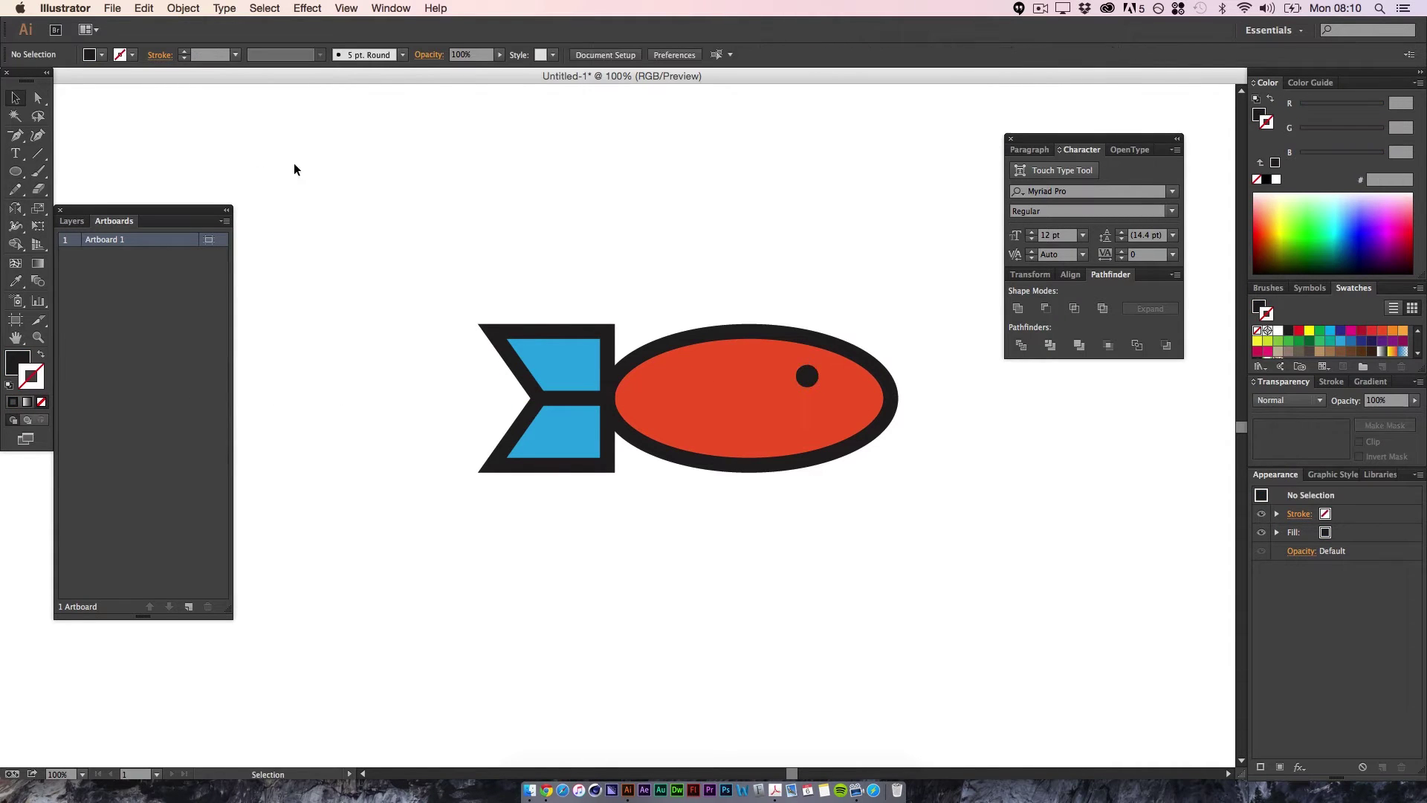
- Move the eye slightly closer to the front end of the body
mouse_move(755, 229)
mouse_down()
mouse_move(716, 255)
mouse_move(610, 255)
mouse_up()
key(super+minus)
drag(670, 390, 678, 392)
click(669, 474)
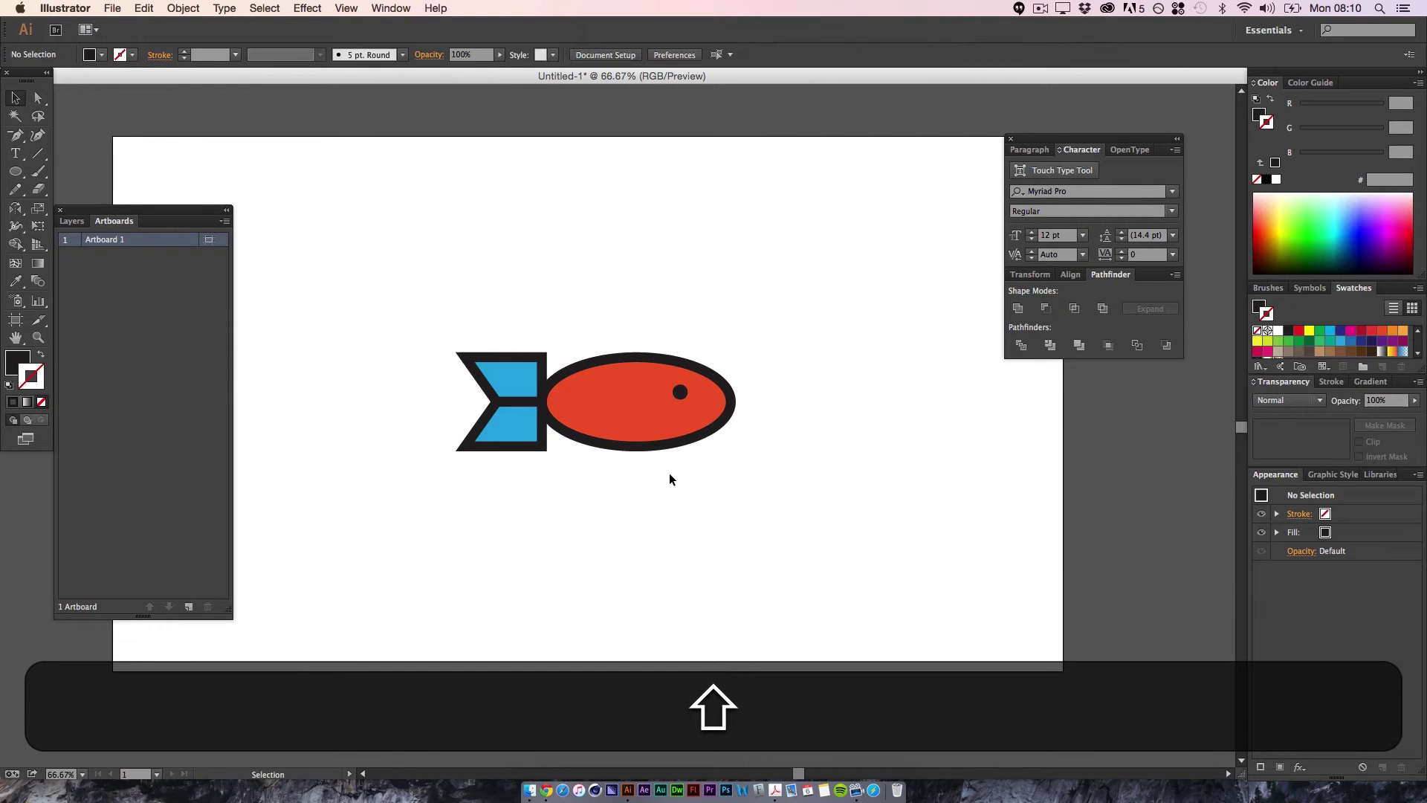
drag(654, 625, 665, 651)
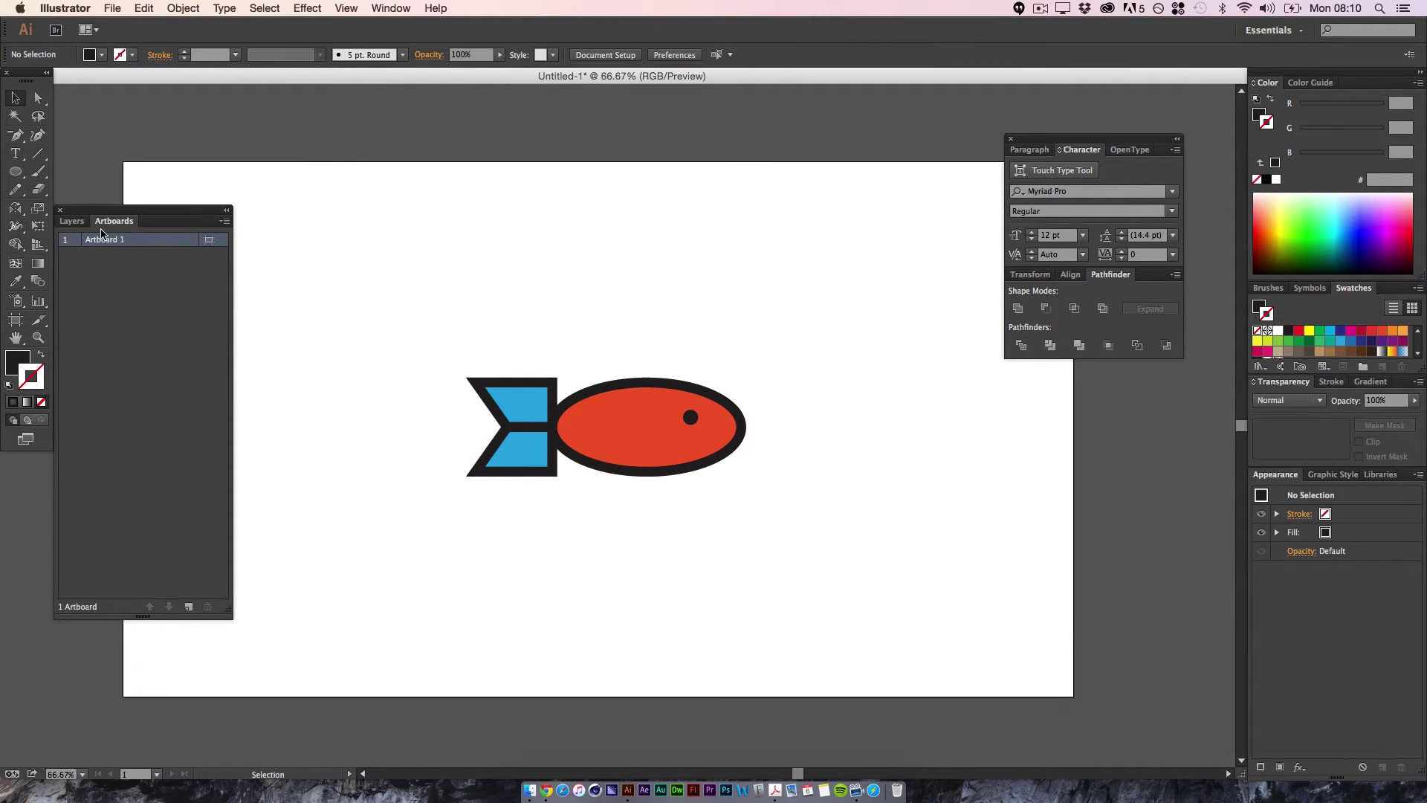
- Release the artwork of Layer 1 to separate layers in sequence
click(72, 221)
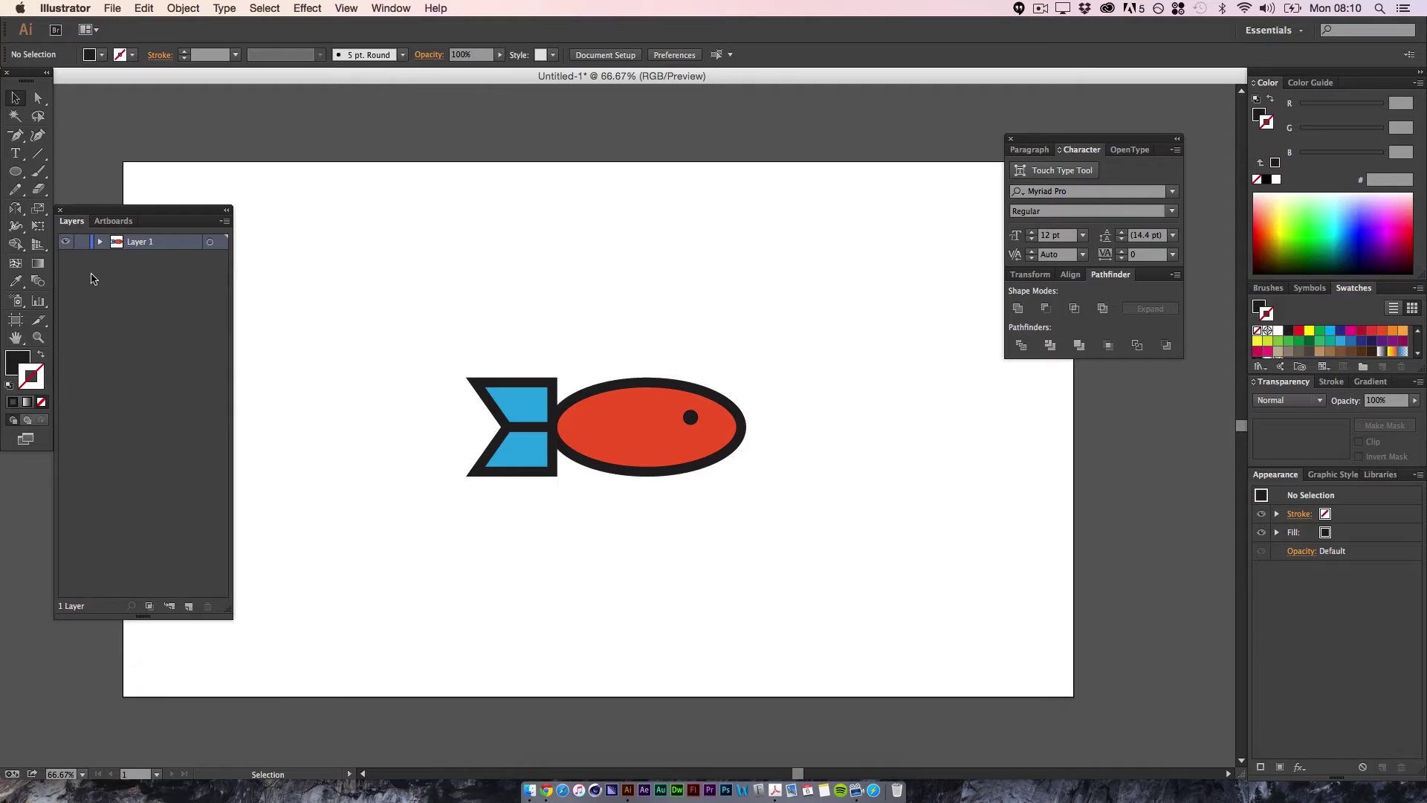
click(224, 223)
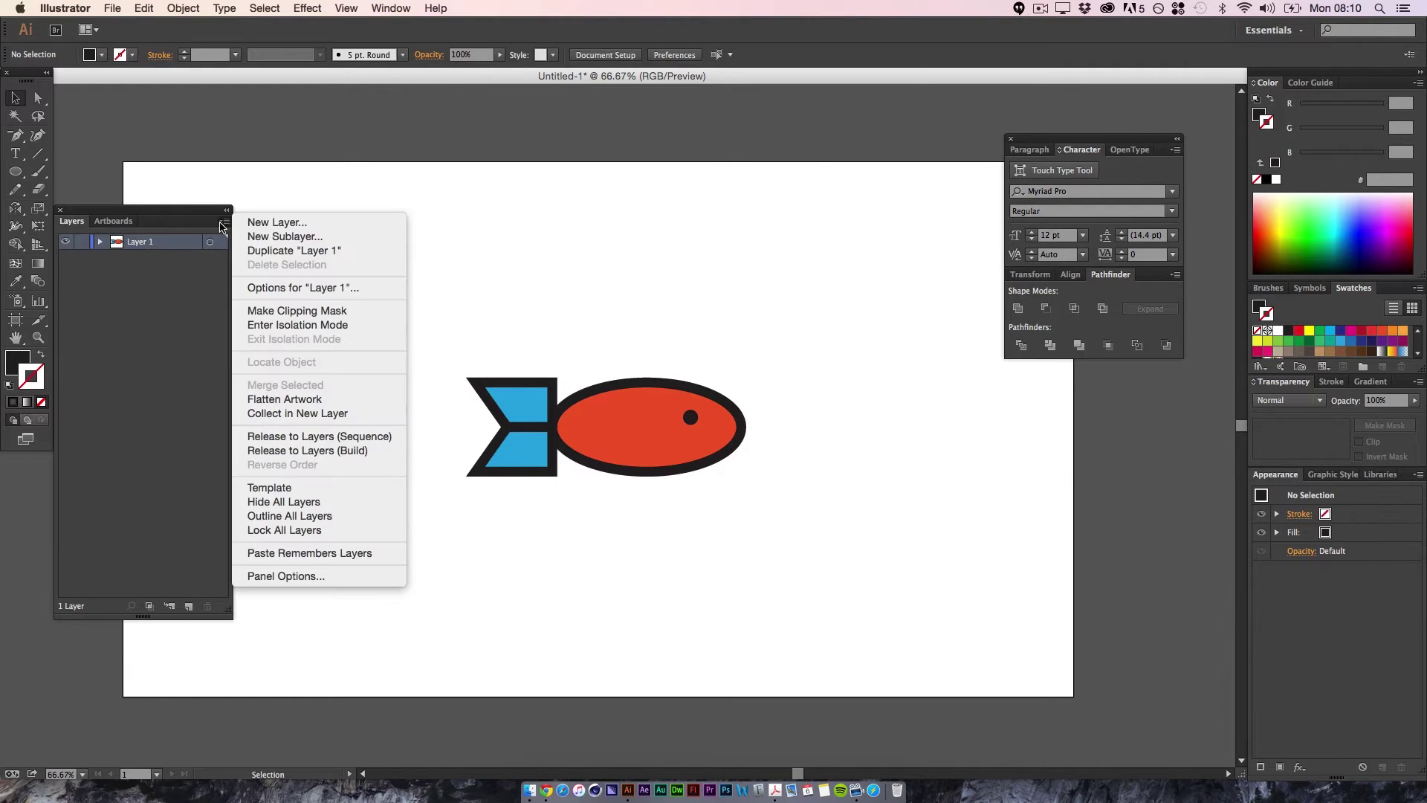
click(379, 439)
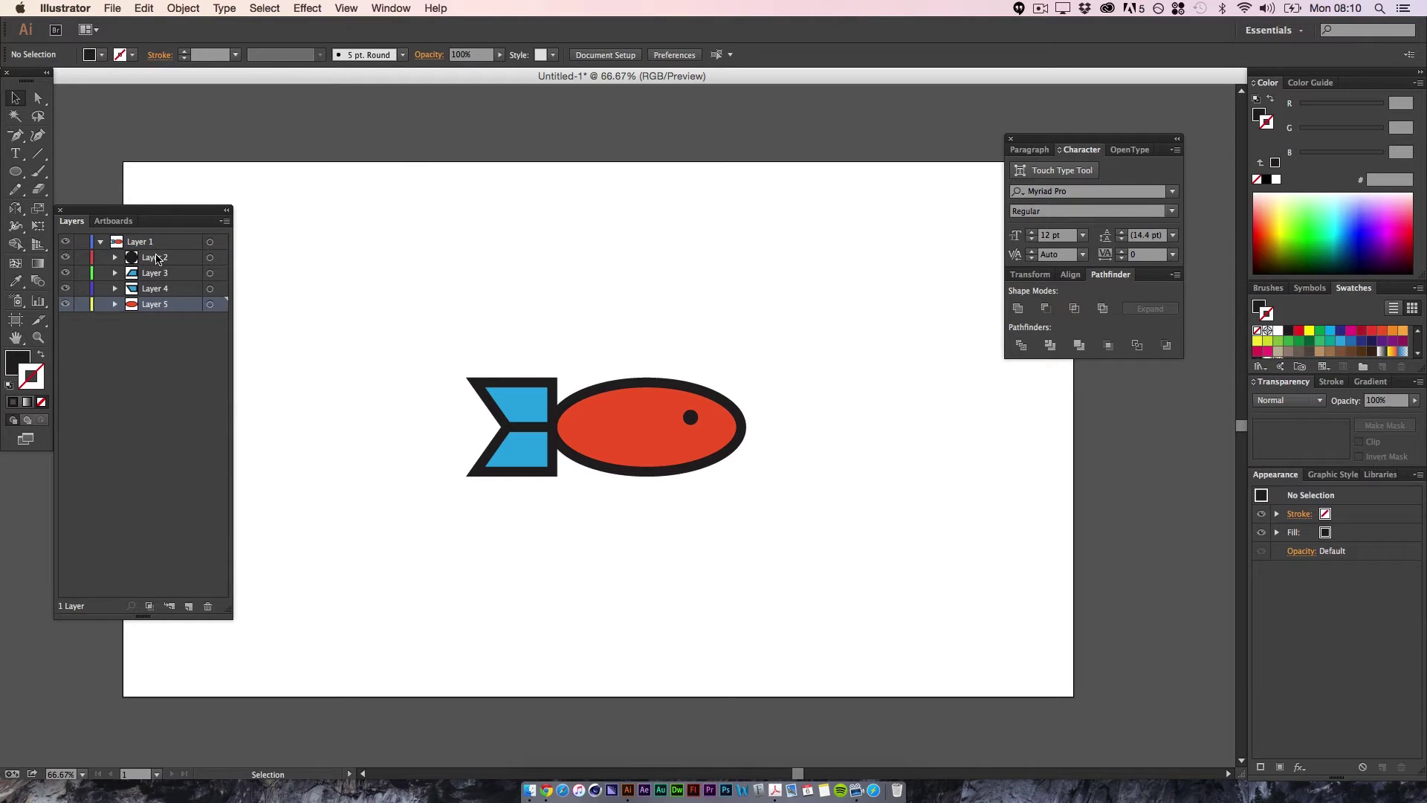
- Move the four released sublayers out of Layer 1 to the top level and delete the emptied Layer 1
shift+click(157, 262)
drag(161, 305, 150, 531)
click(143, 246)
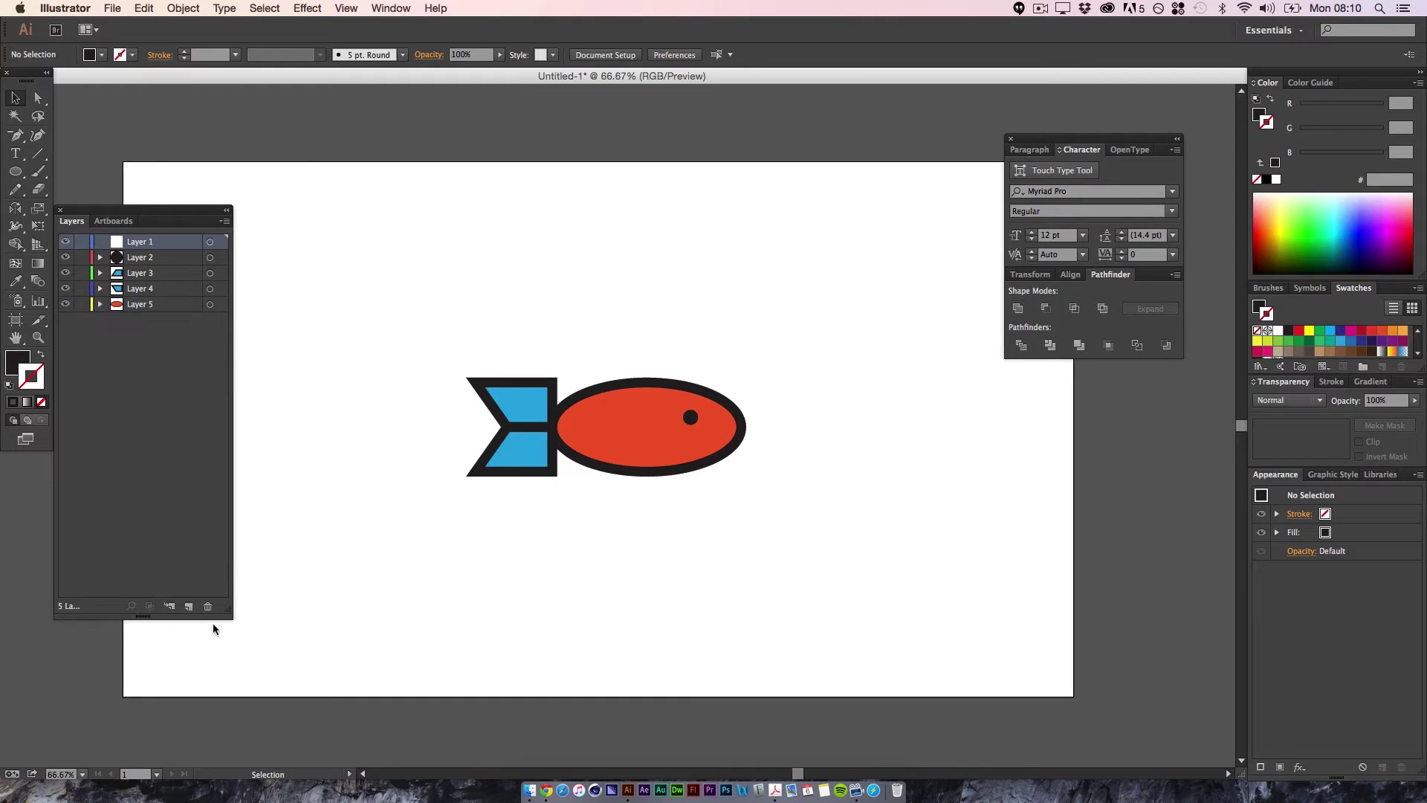
click(209, 610)
- Rename the red ellipse's layer as Body and the upper fin's layer as Tail T
double_click(144, 289)
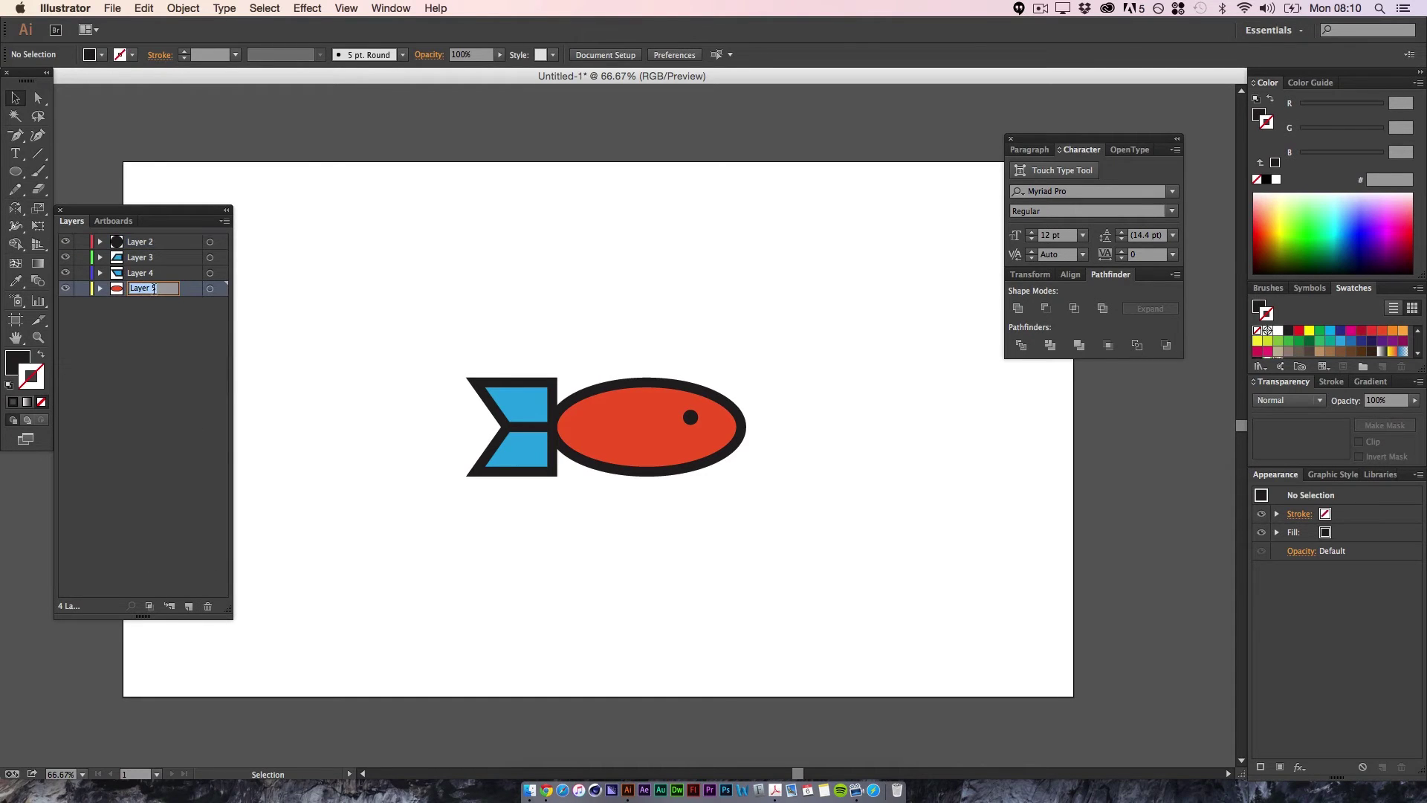
text(Body)
key(Return)
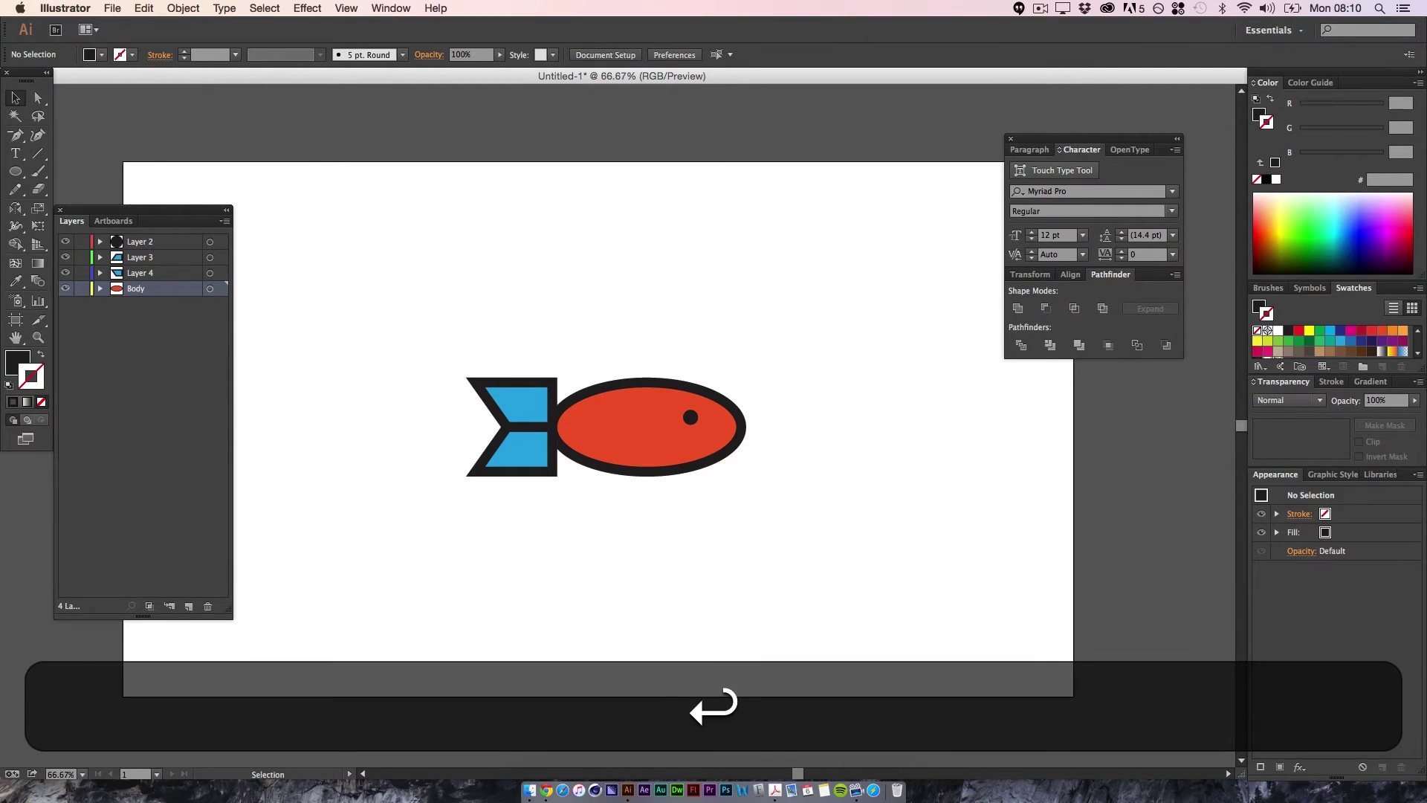
click(209, 273)
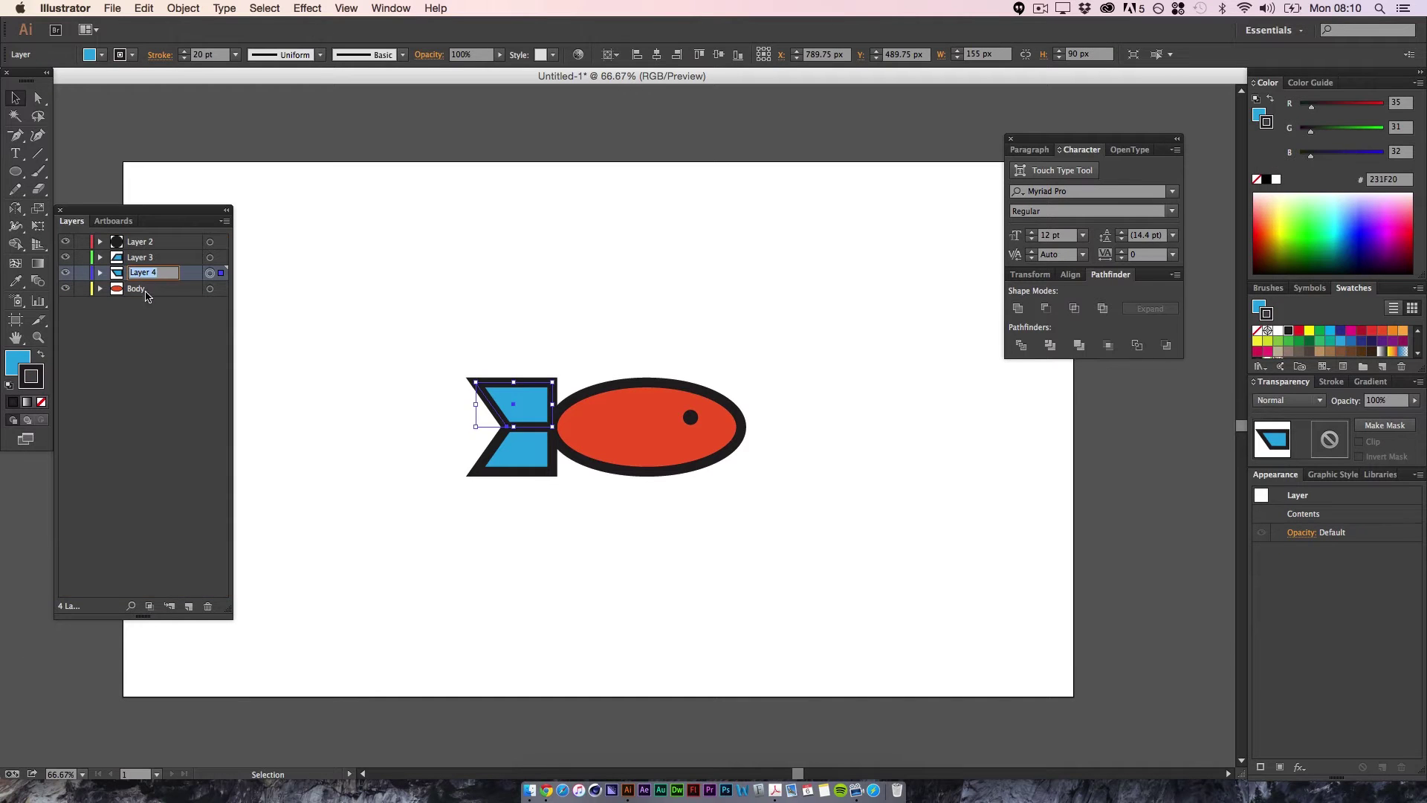
key(Up)
key(BackSpace)
key(shift+BackSpace)
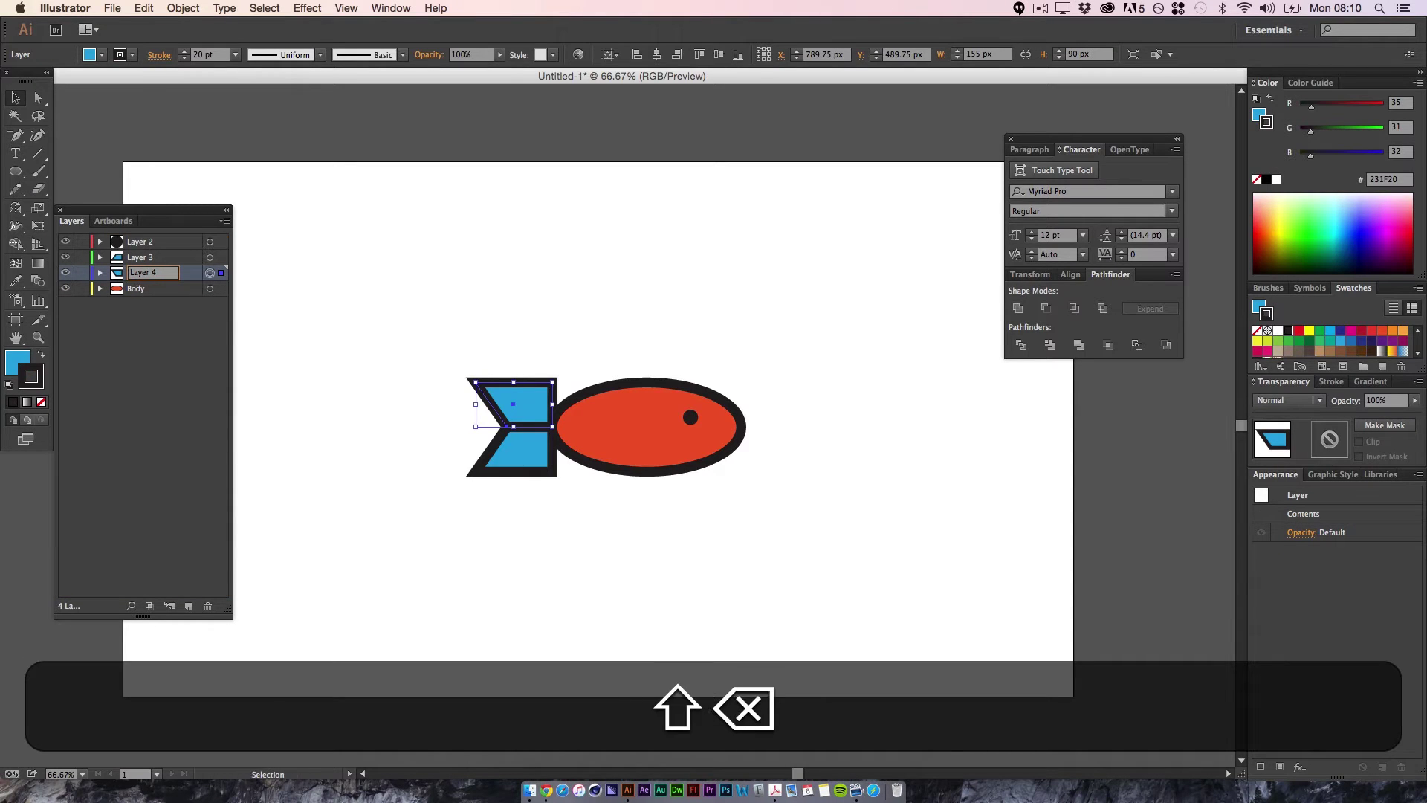
text(T)
key(super+a)
text(Tail T)
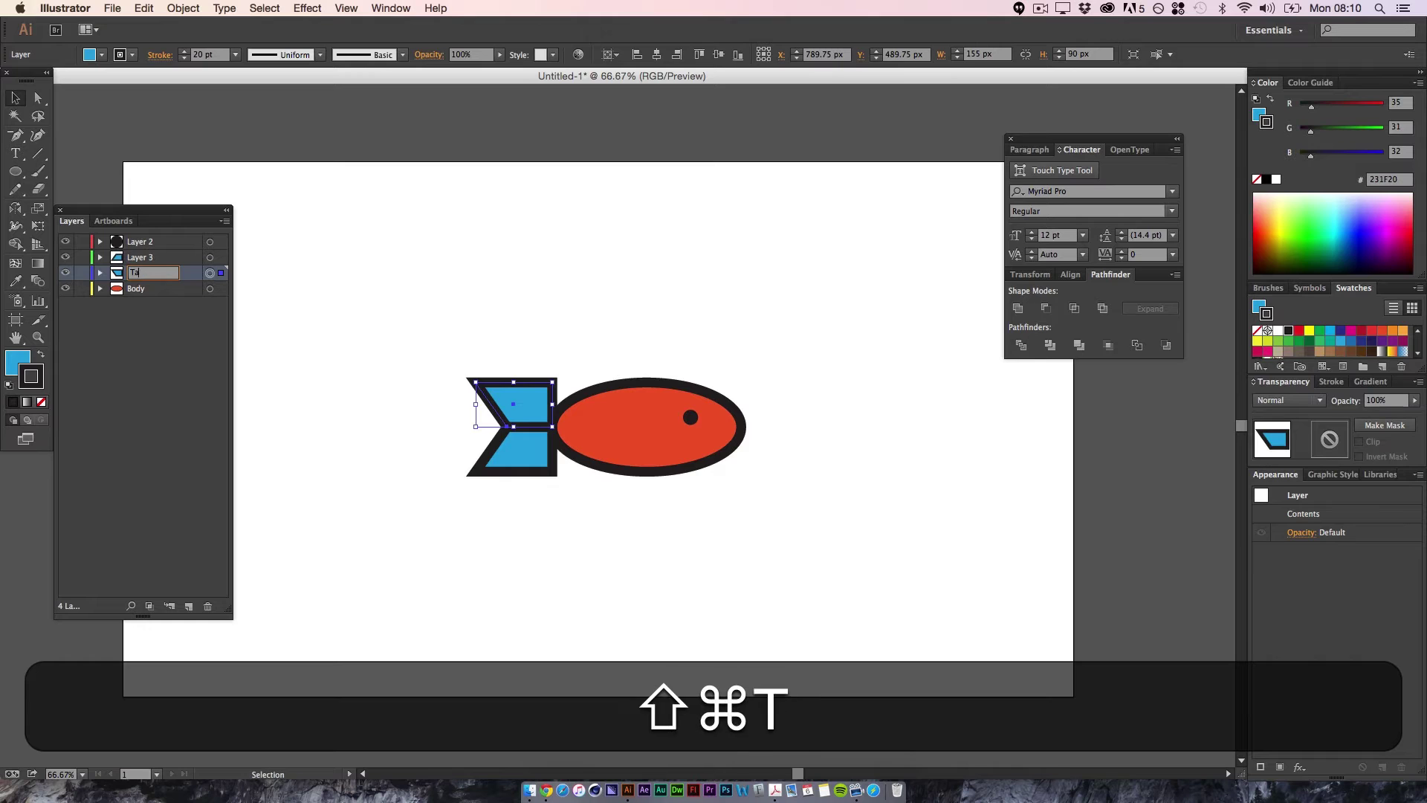
key(shift+Return)
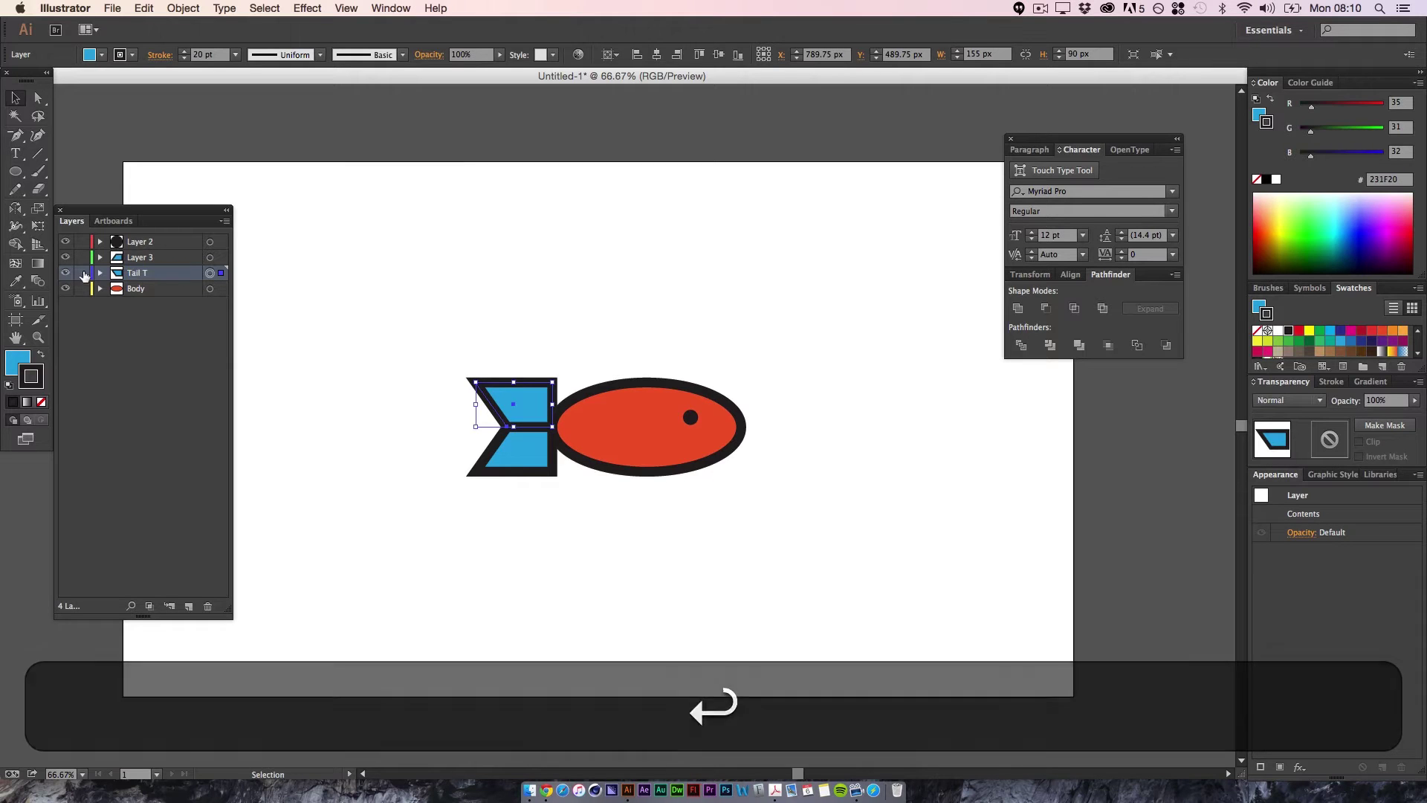
- Rename the lower fin's layer as Tail B and the black circle's layer as Eye
double_click(141, 256)
text(Tai)
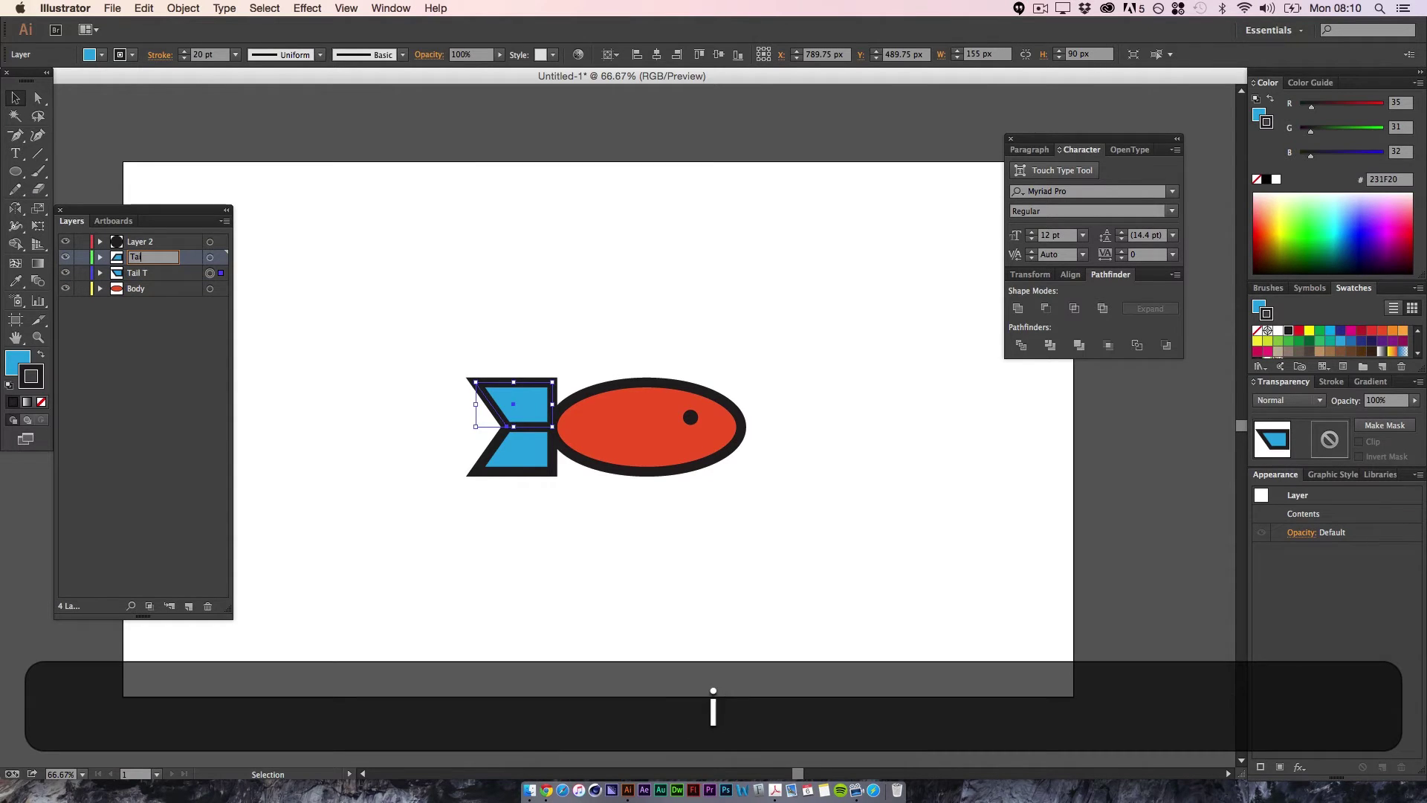
text(l B)
key(shift+Return)
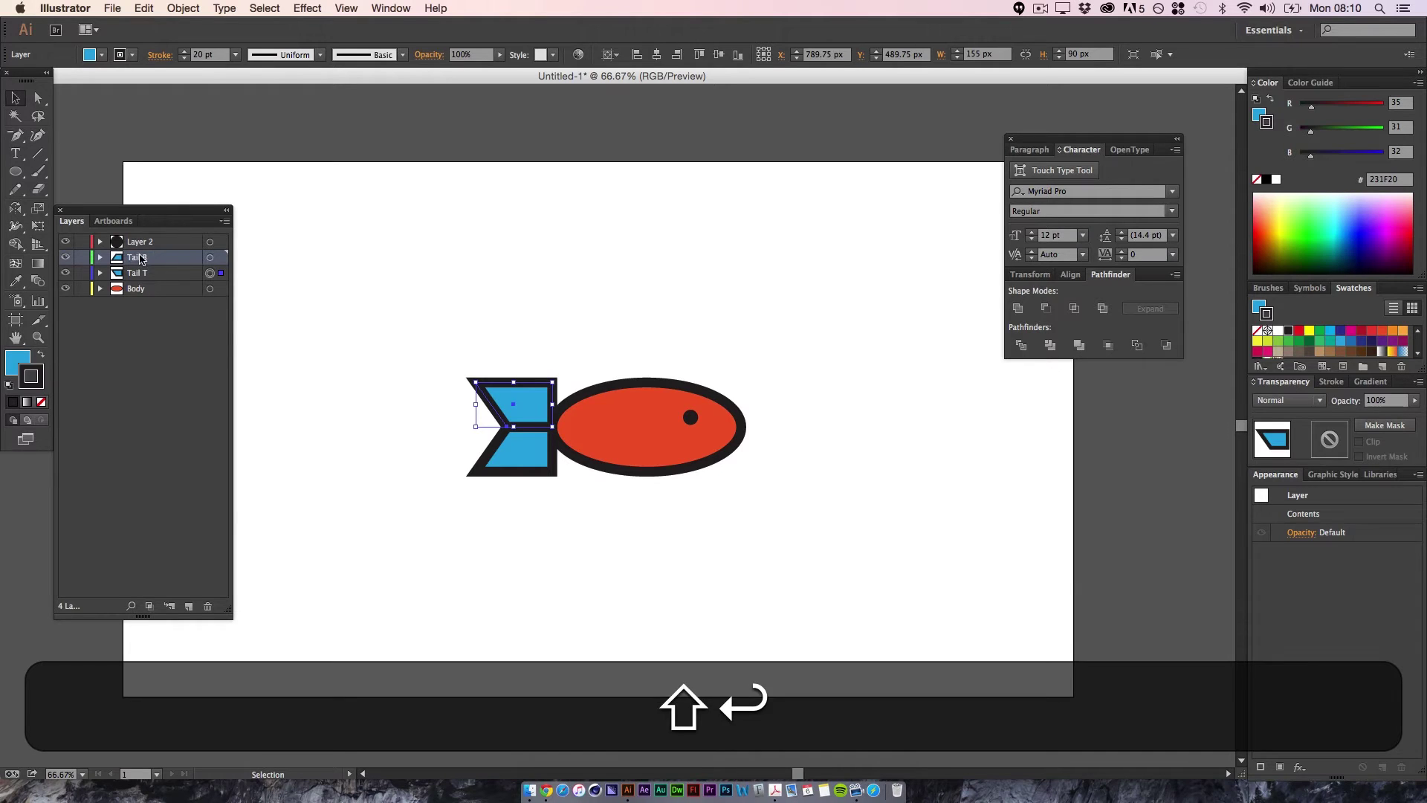
text(Eye)
key(Return)
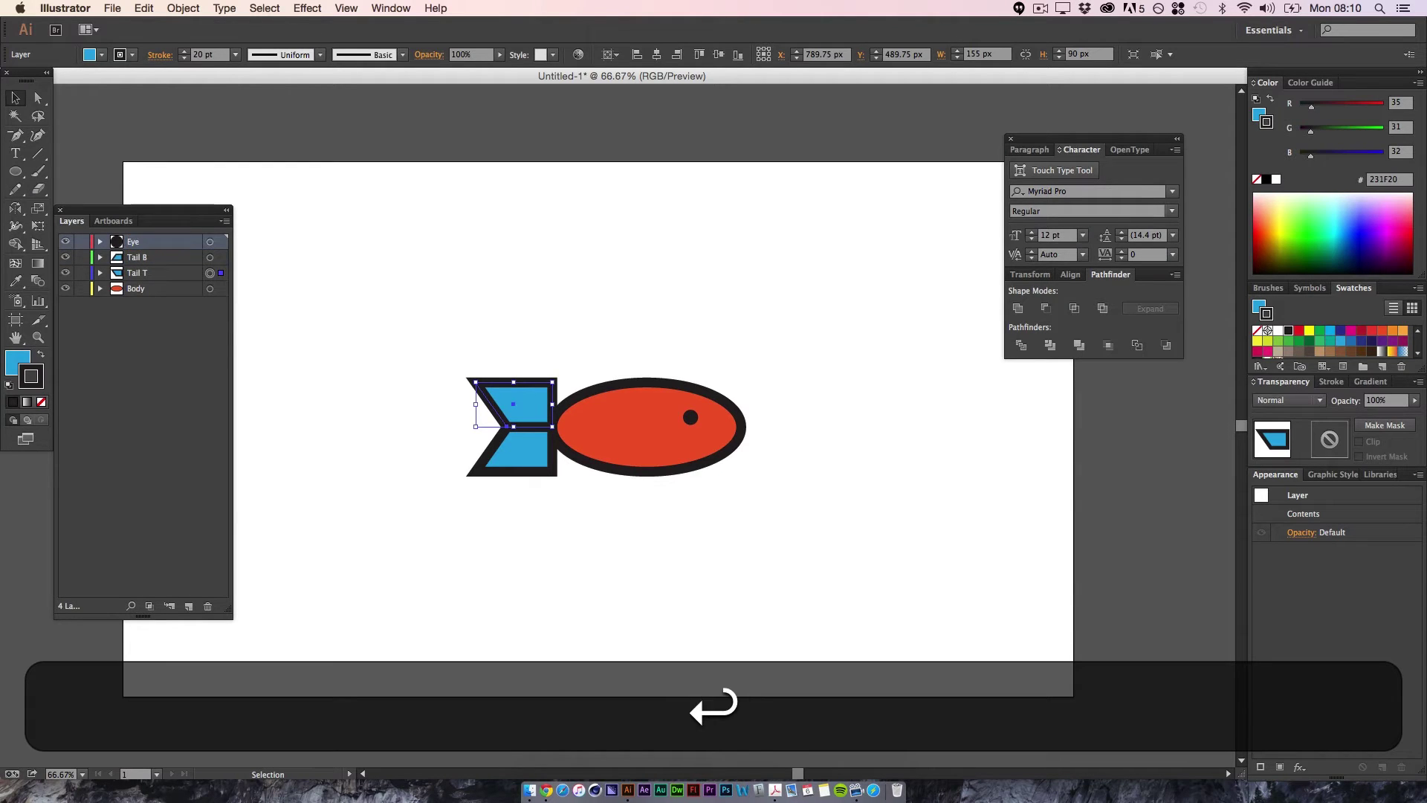
click(780, 365)
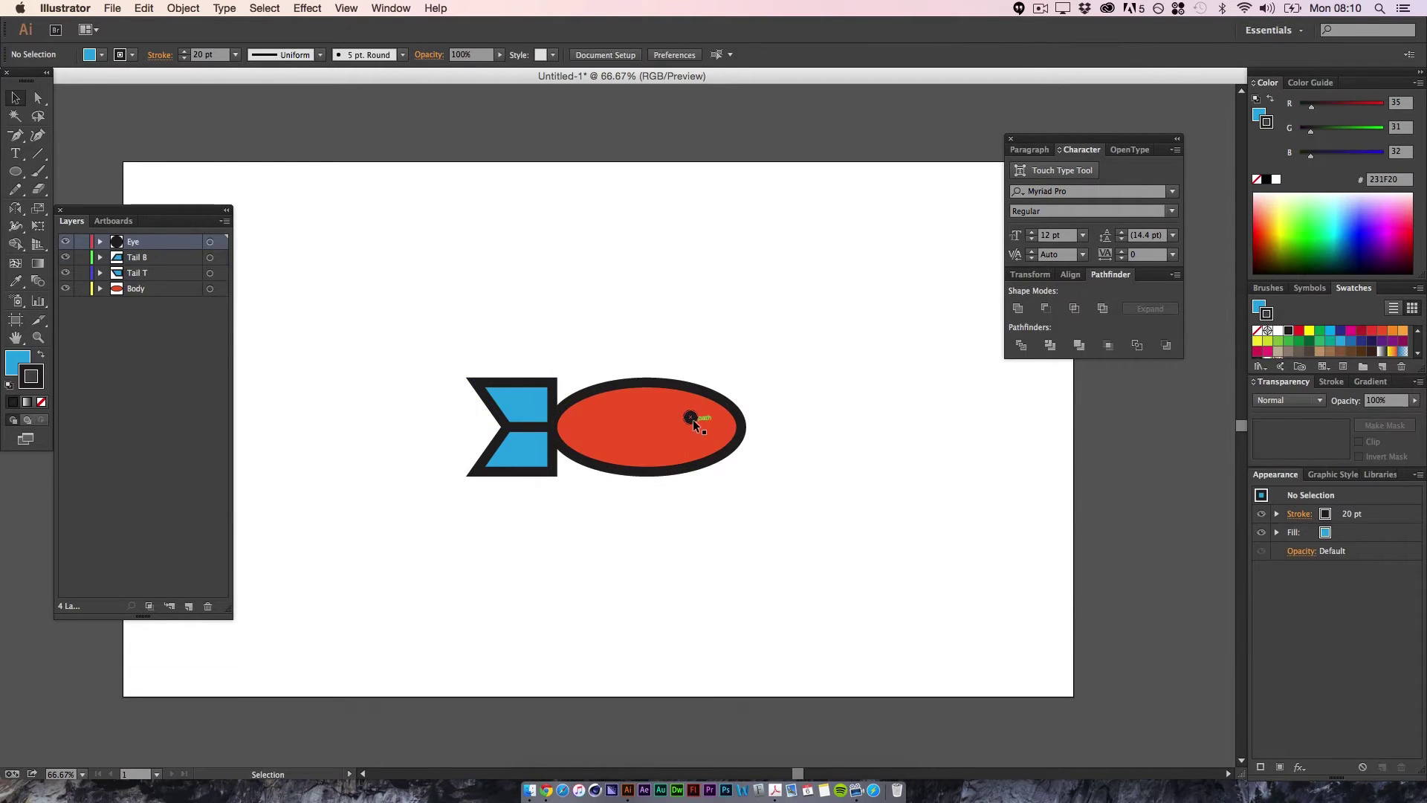
- Scale the whole fish down proportionally about its centre to about 303 px wide, keeping the stroke weight
click(691, 420)
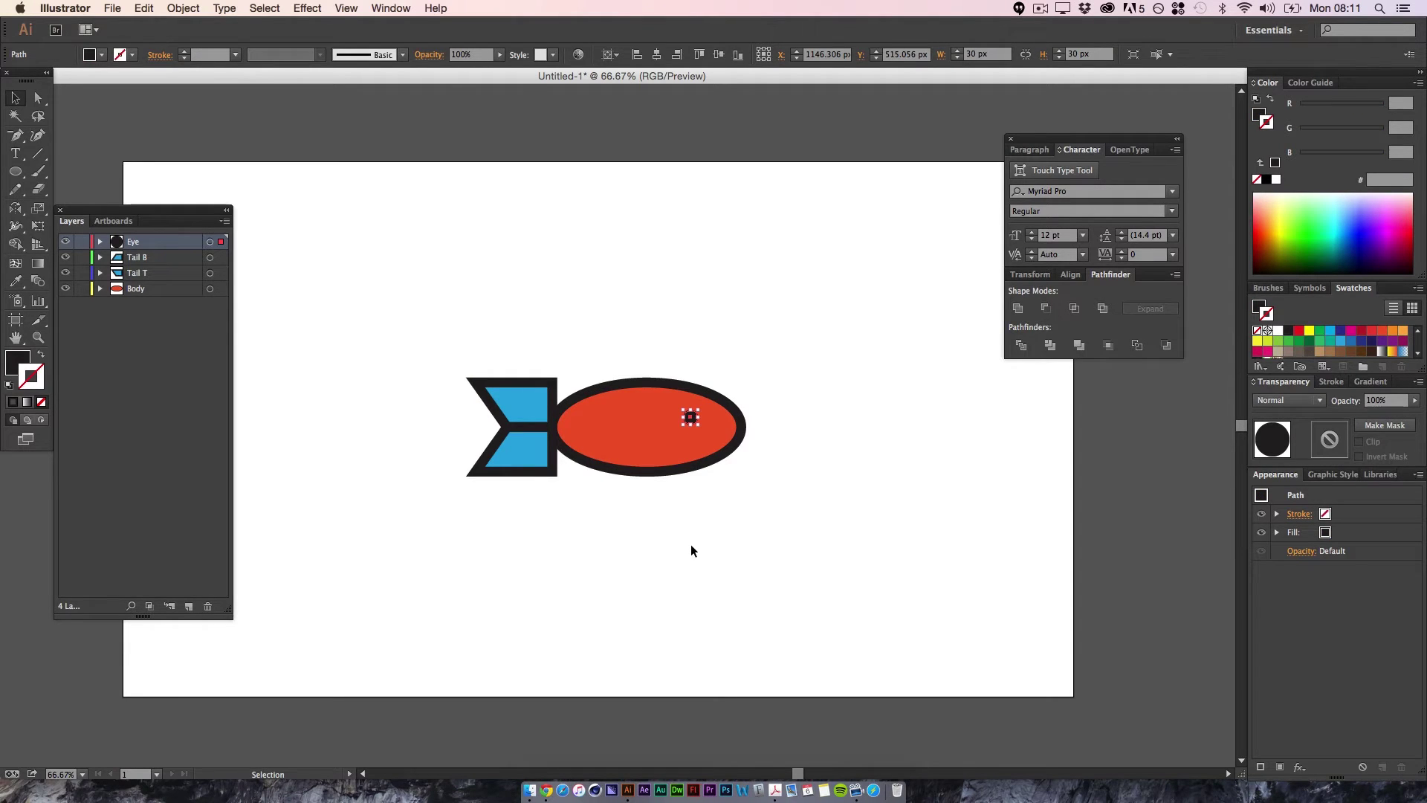
click(547, 483)
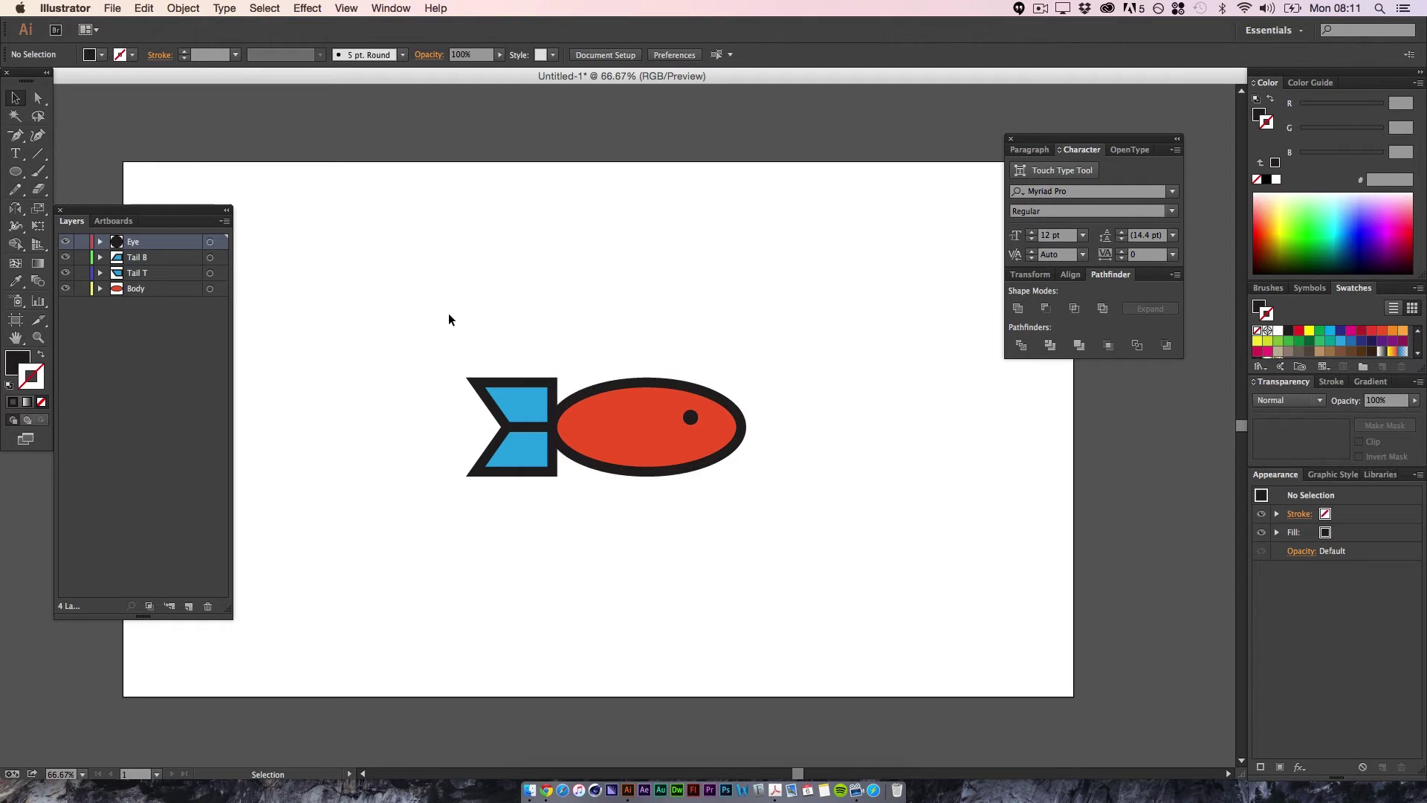
drag(416, 339, 781, 560)
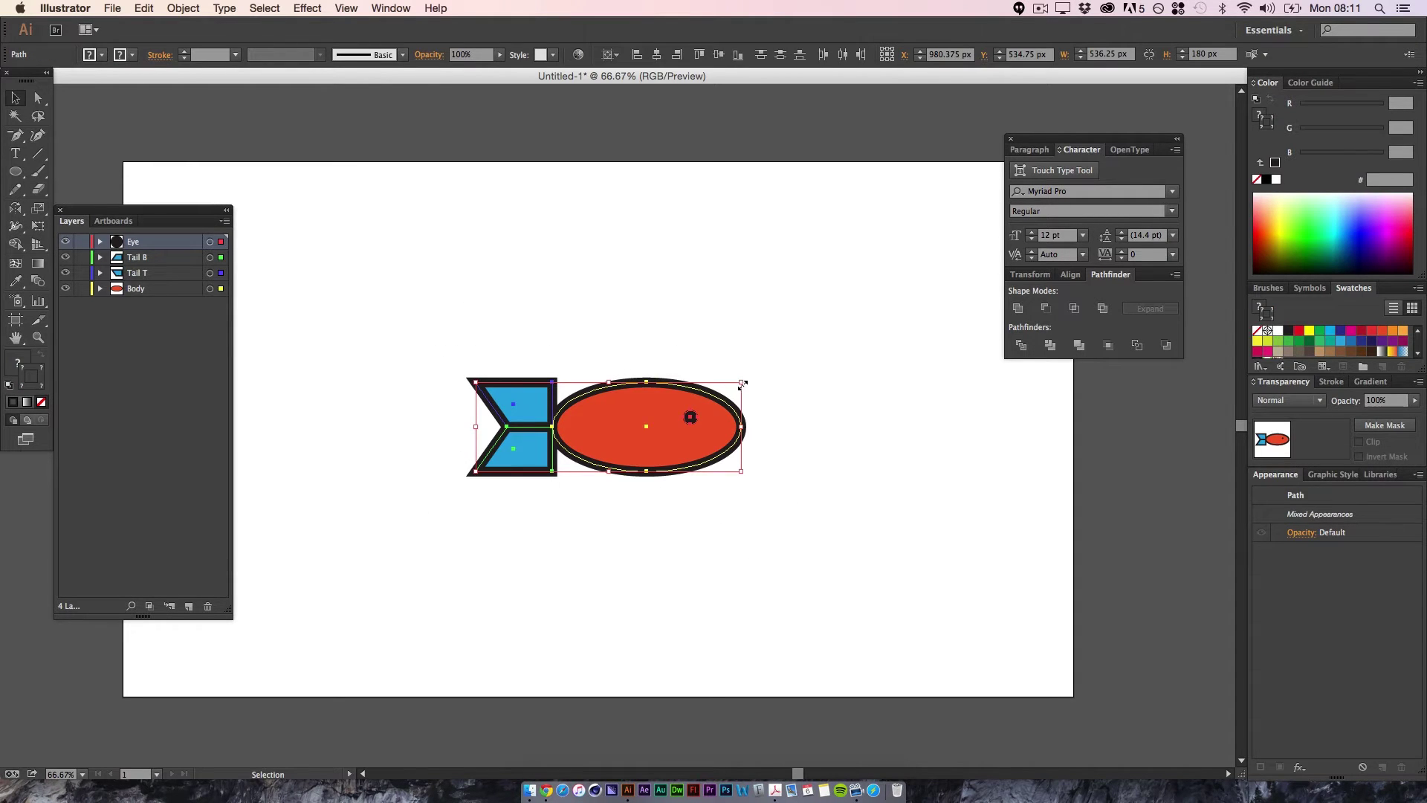
drag(742, 383, 730, 402)
click(660, 502)
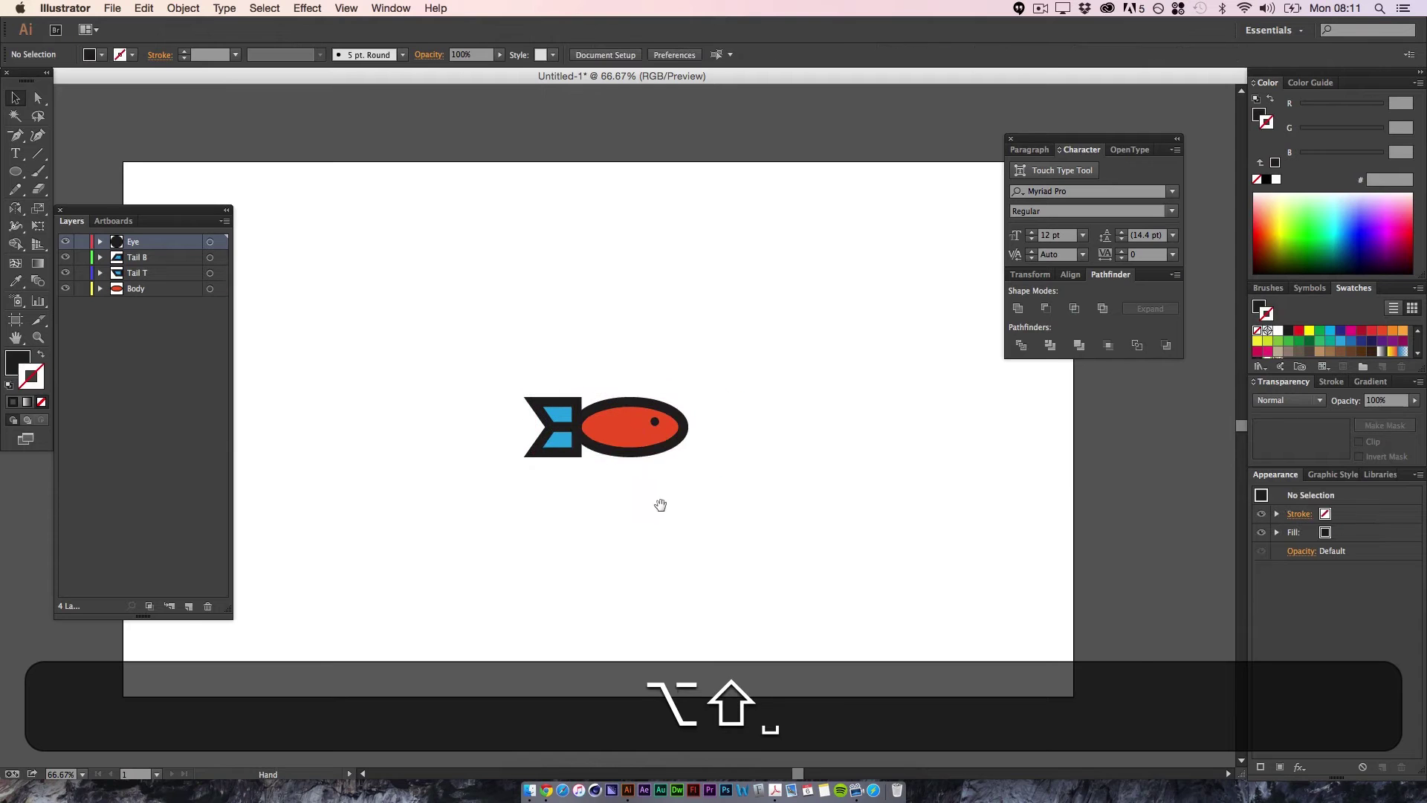
drag(661, 503, 730, 470)
- Enlarge the eye proportionally about its centre to about 34 px across
drag(531, 316, 591, 362)
click(728, 390)
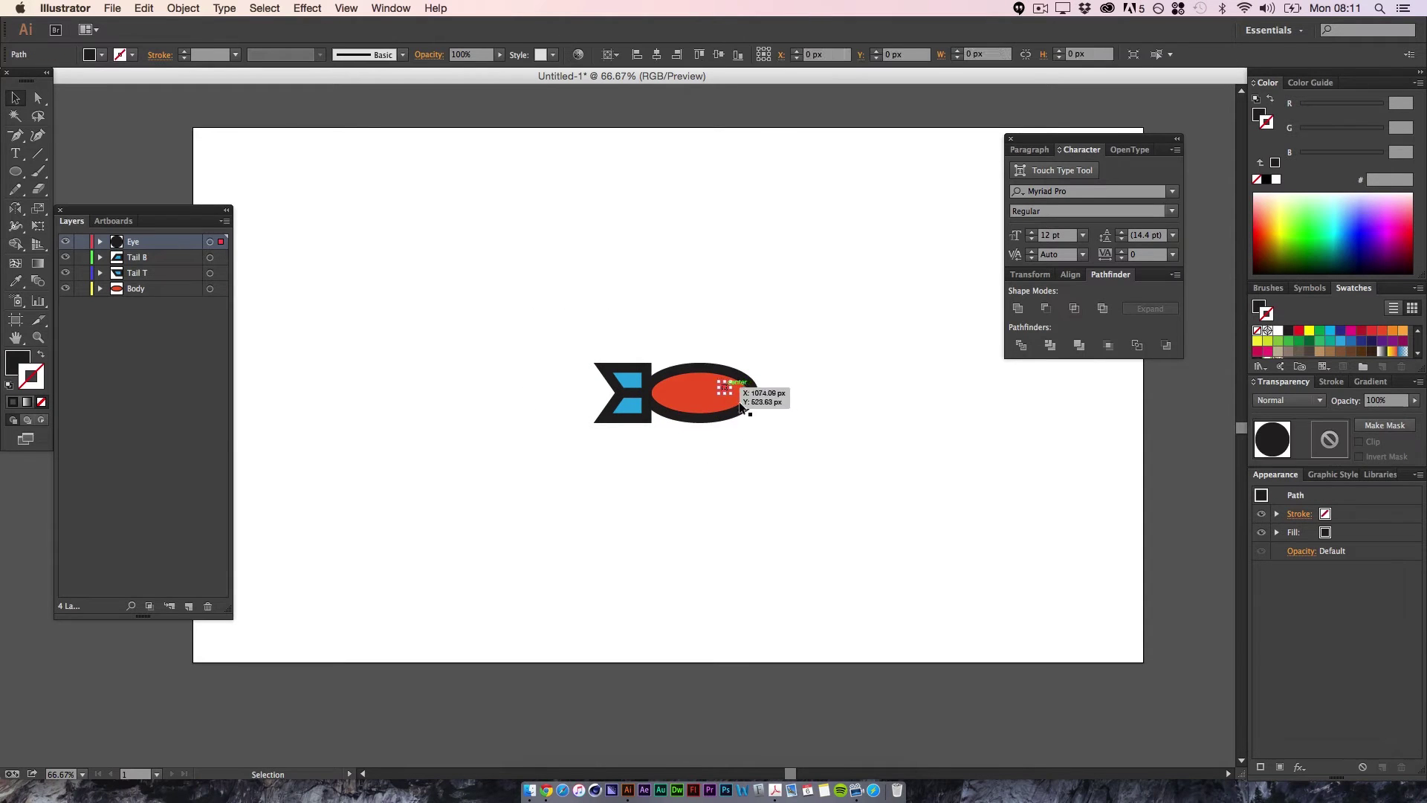
drag(734, 395, 739, 400)
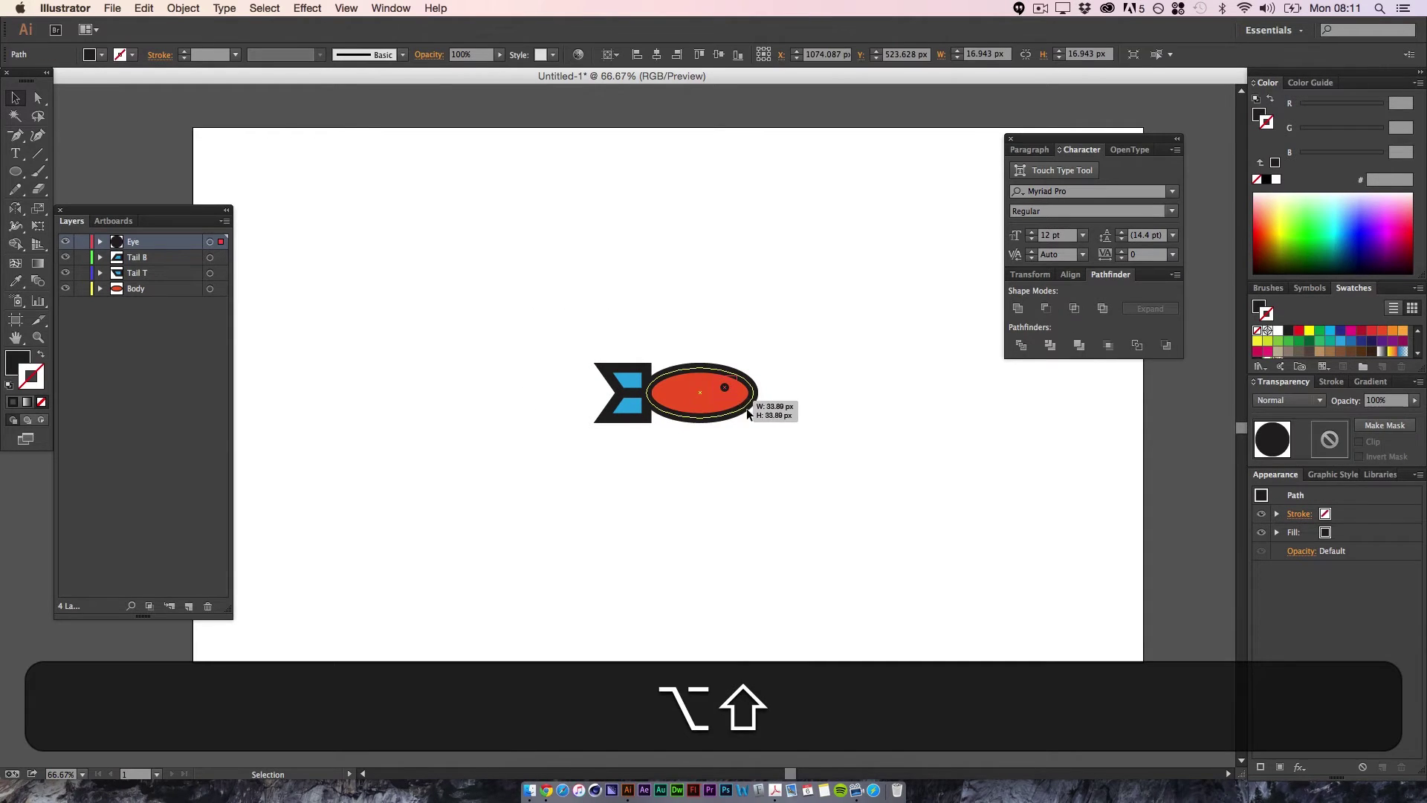
click(699, 468)
- Scale the eye back down slightly about its centre, keeping it circular
drag(694, 472, 578, 516)
key(super+=)
key(super+=)
click(741, 450)
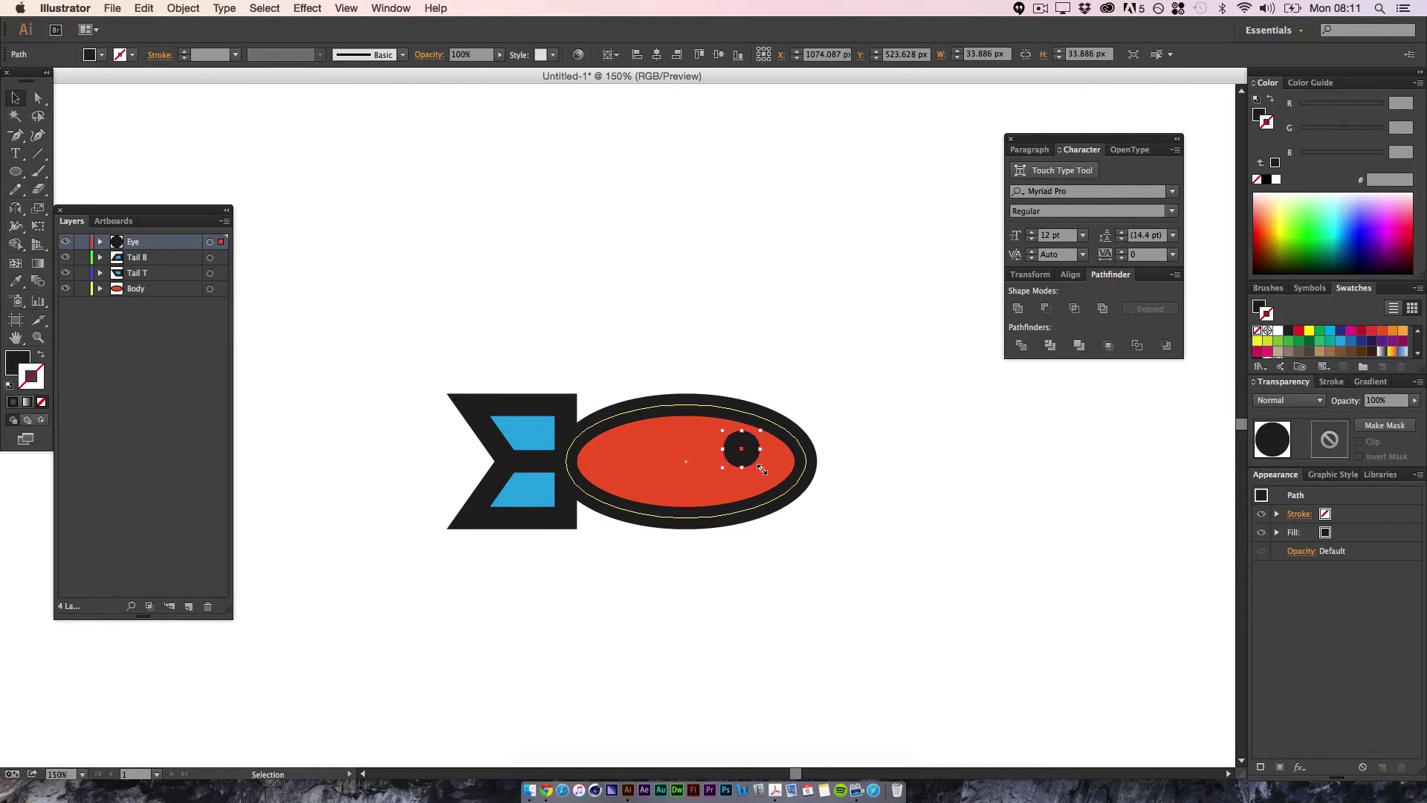
drag(762, 469, 757, 464)
click(814, 524)
- Move the whole fish slightly toward the tail side, closer to the artboard's centre
key(super+-)
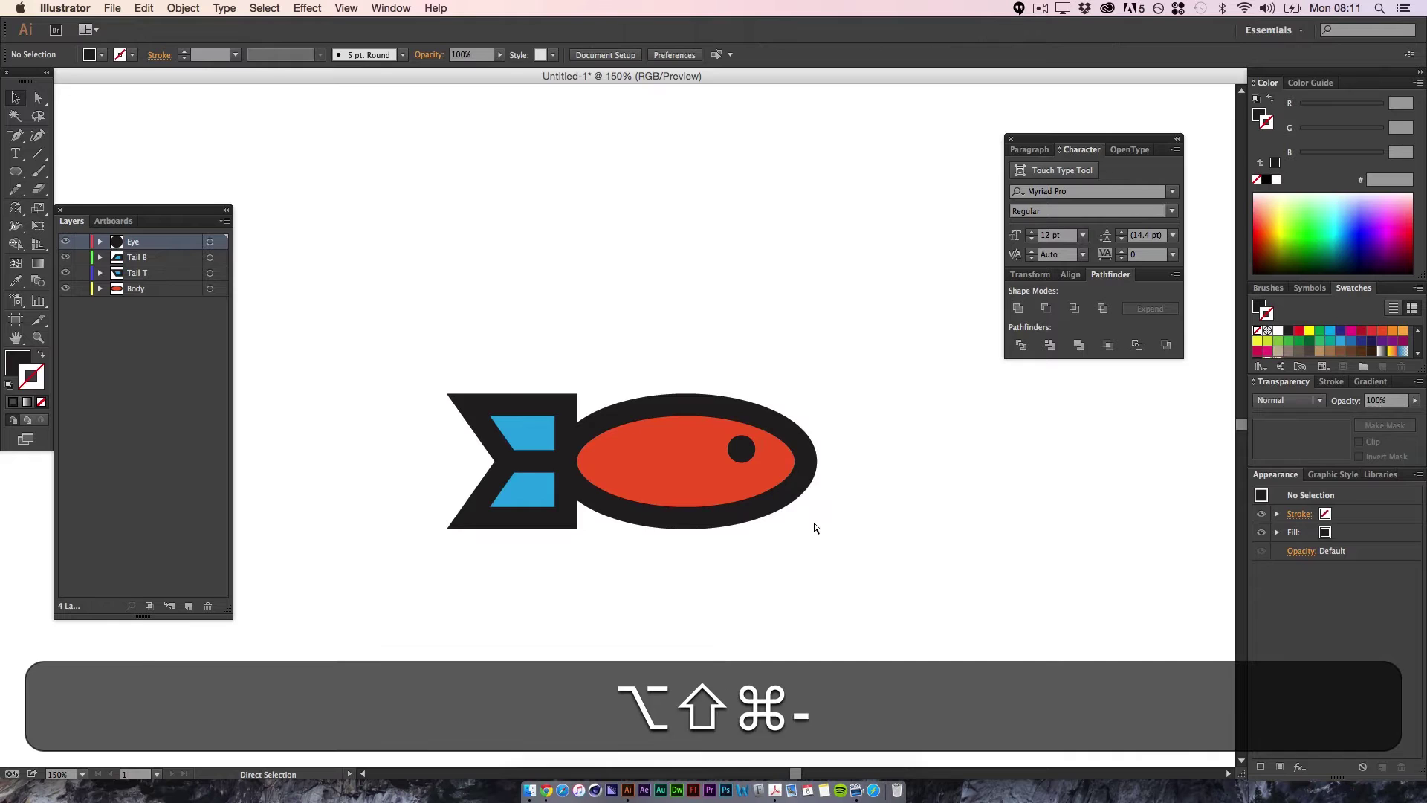
key(super+-)
drag(574, 544, 600, 500)
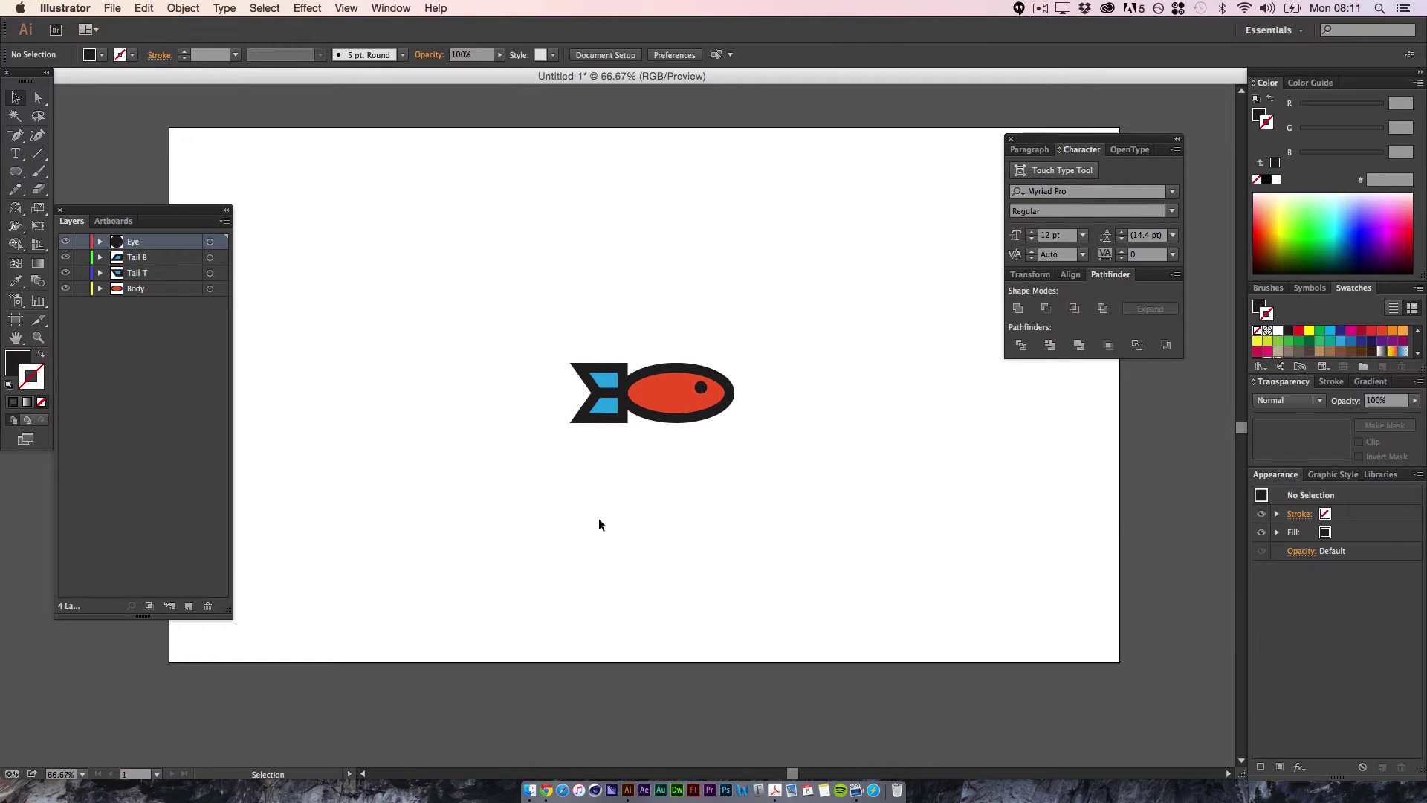
drag(678, 432, 671, 394)
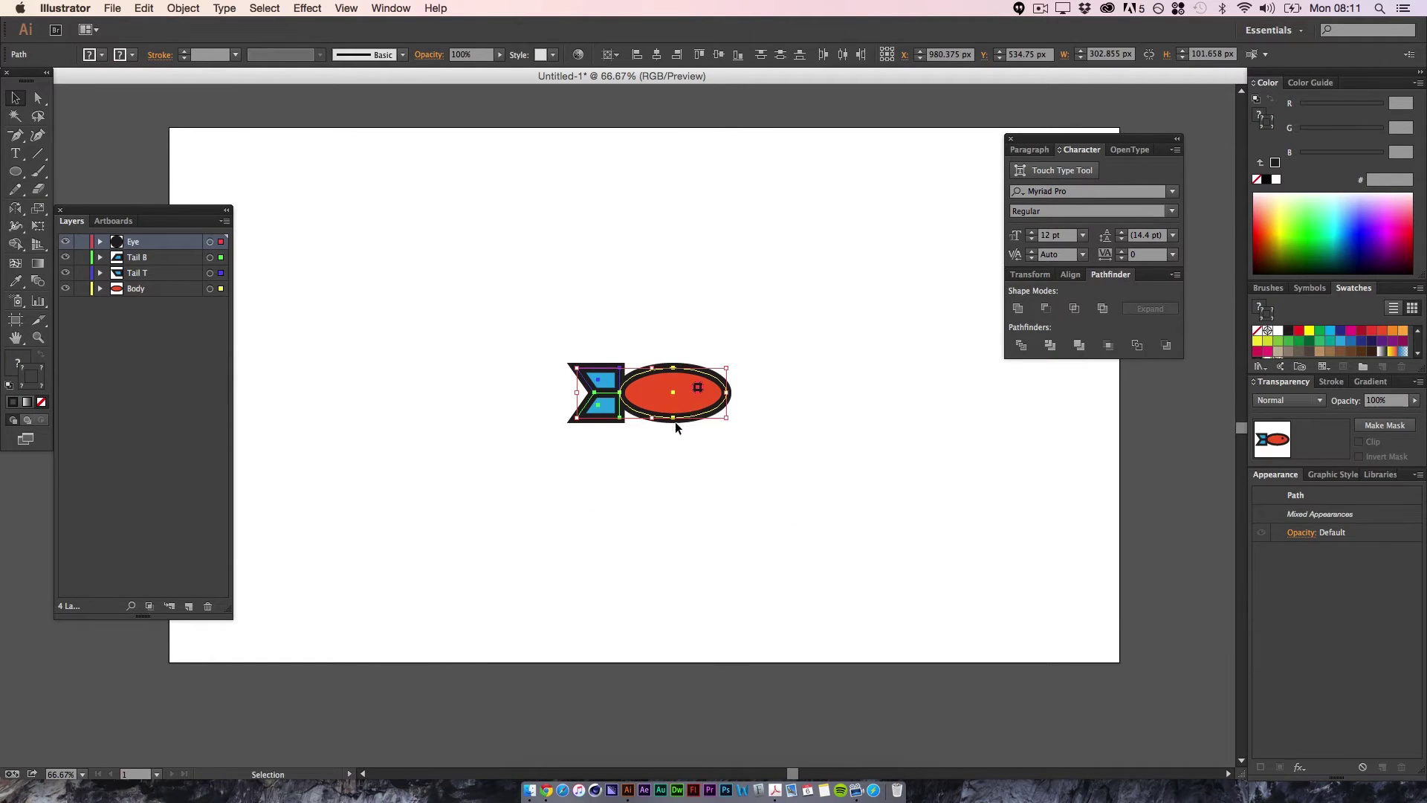
click(756, 473)
- Start saving the document as a new file and browse to the nested Tutorials folder within Documents
click(121, 7)
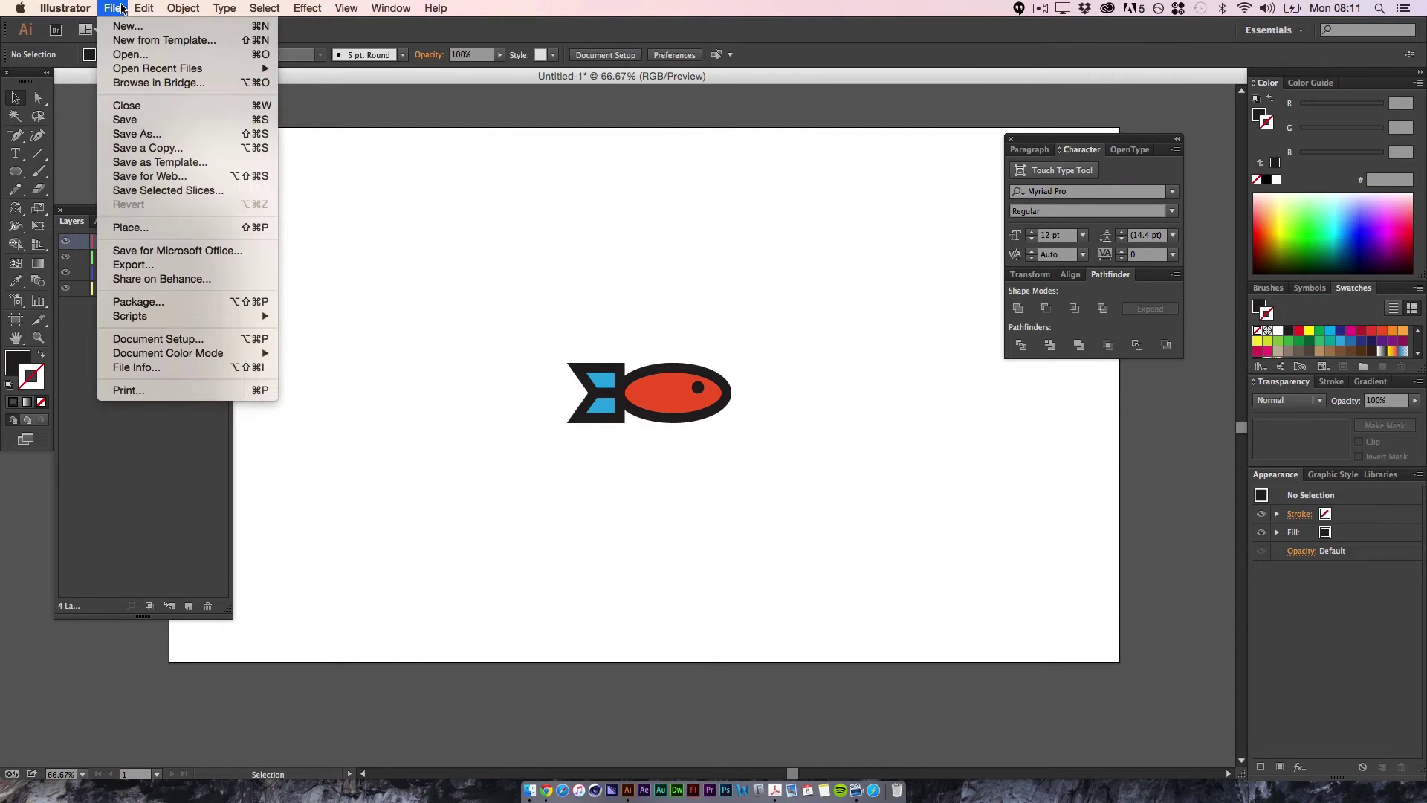
click(135, 134)
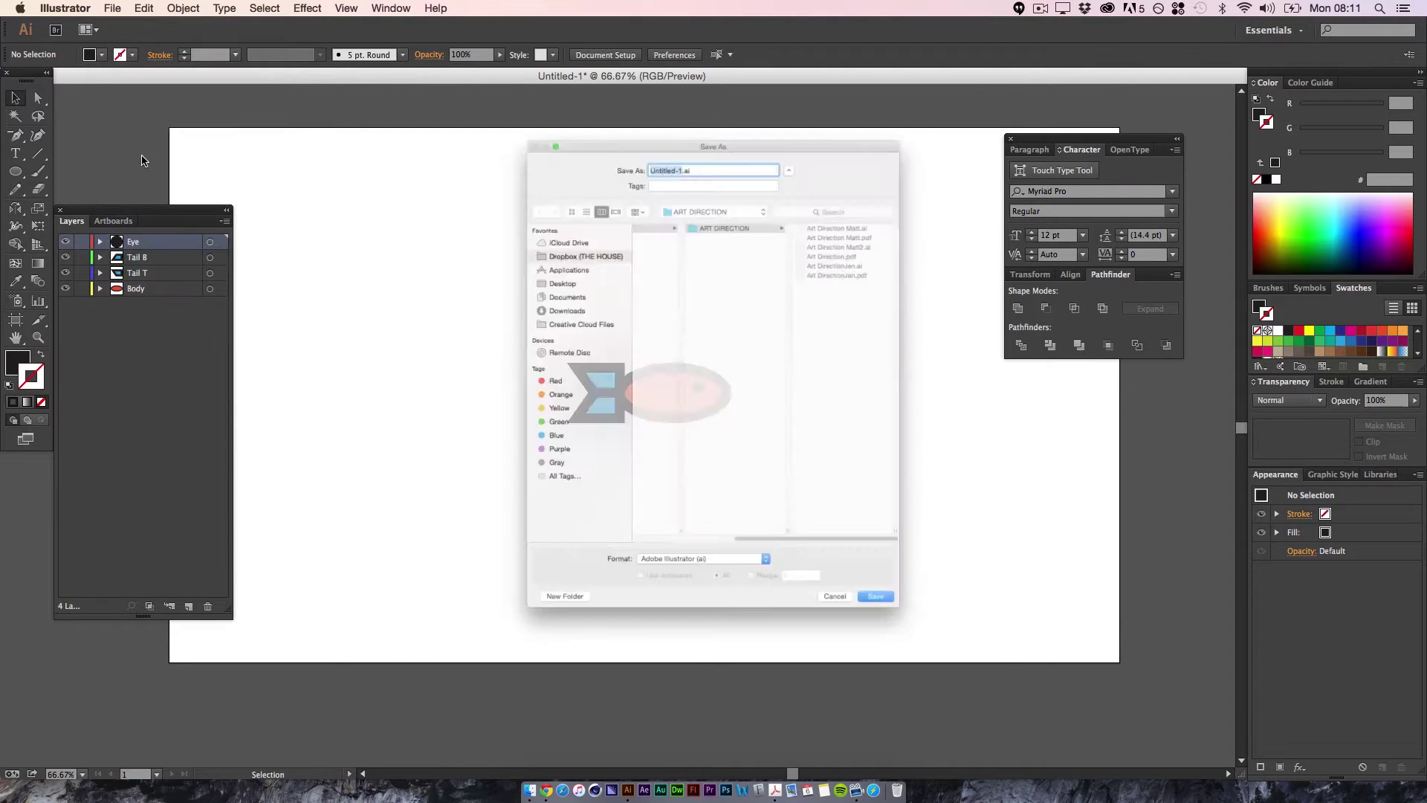
click(513, 287)
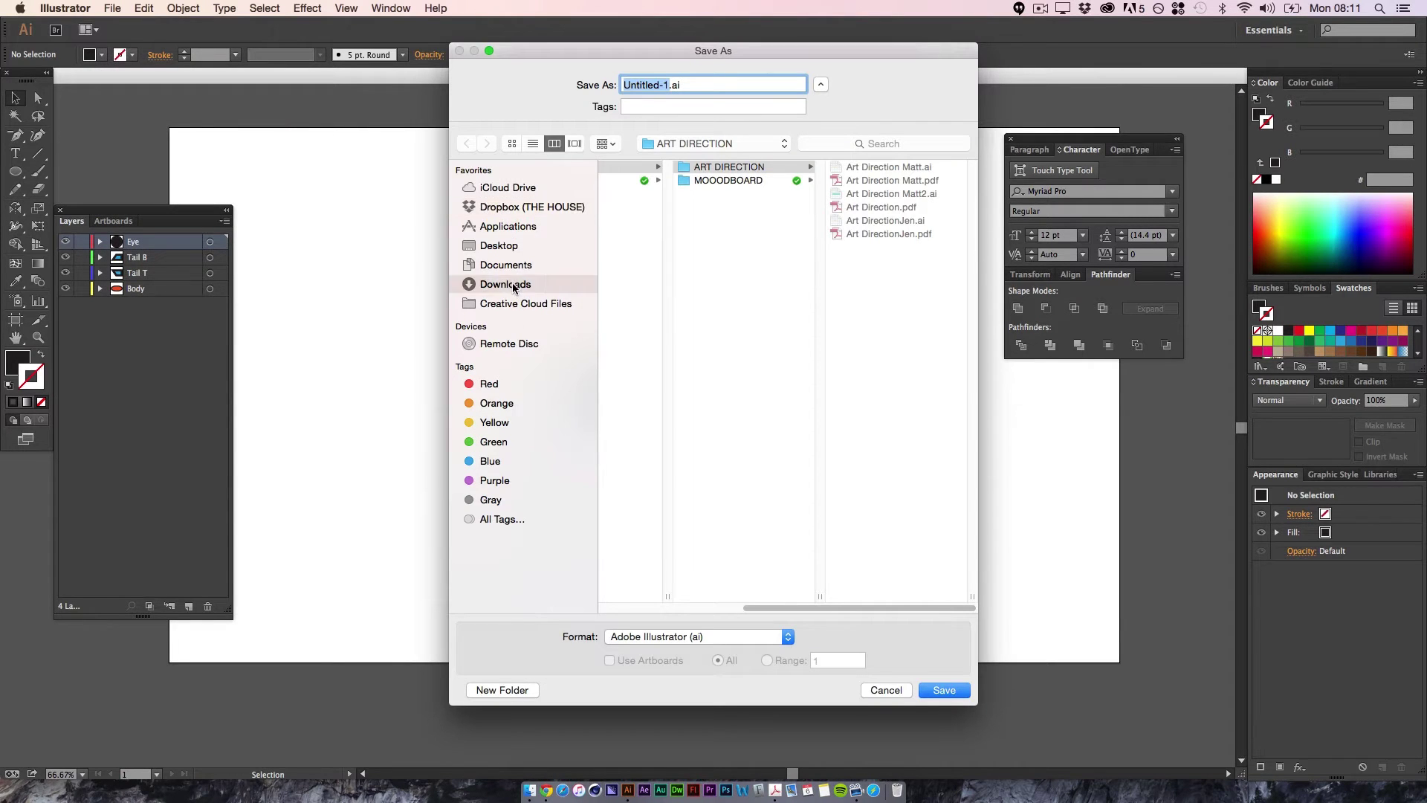
click(501, 273)
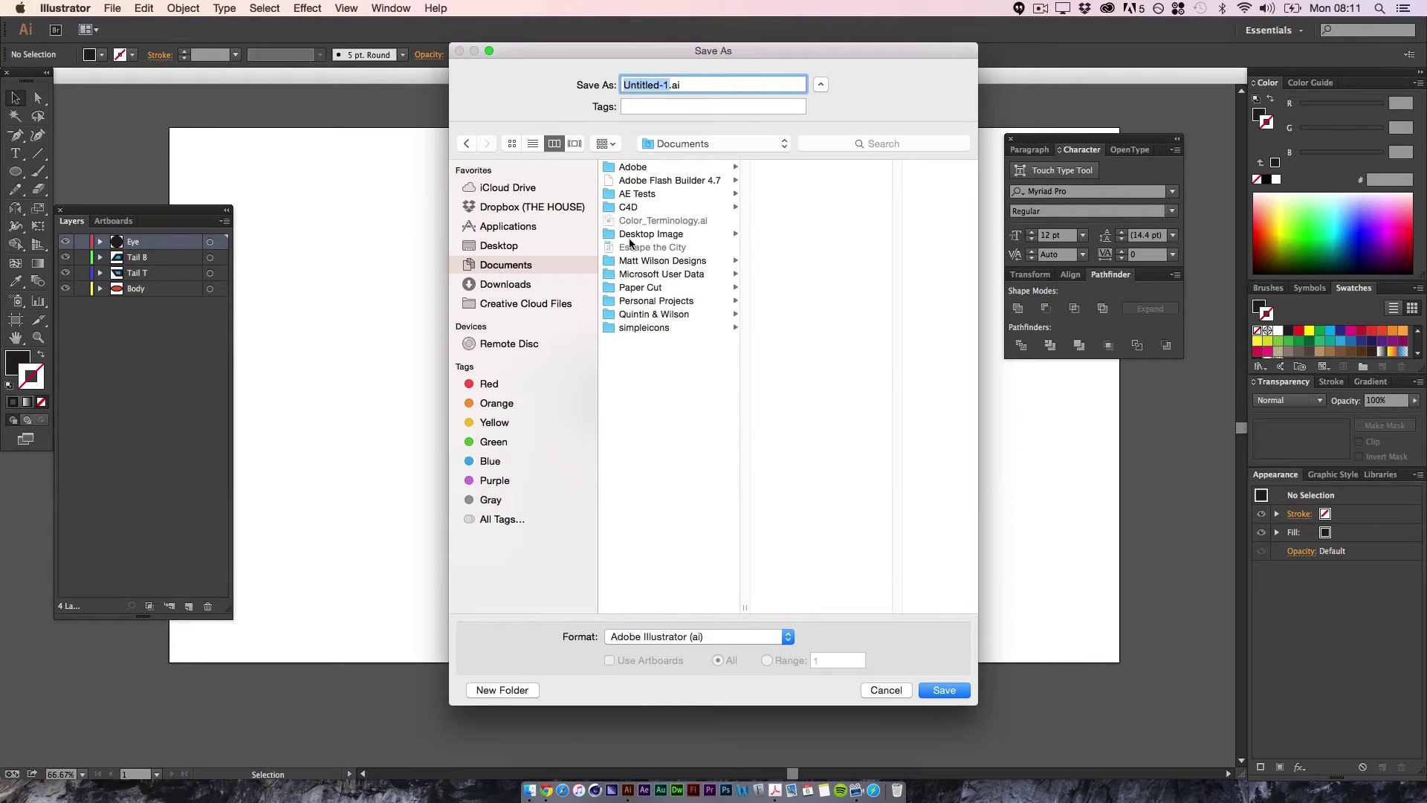
click(669, 261)
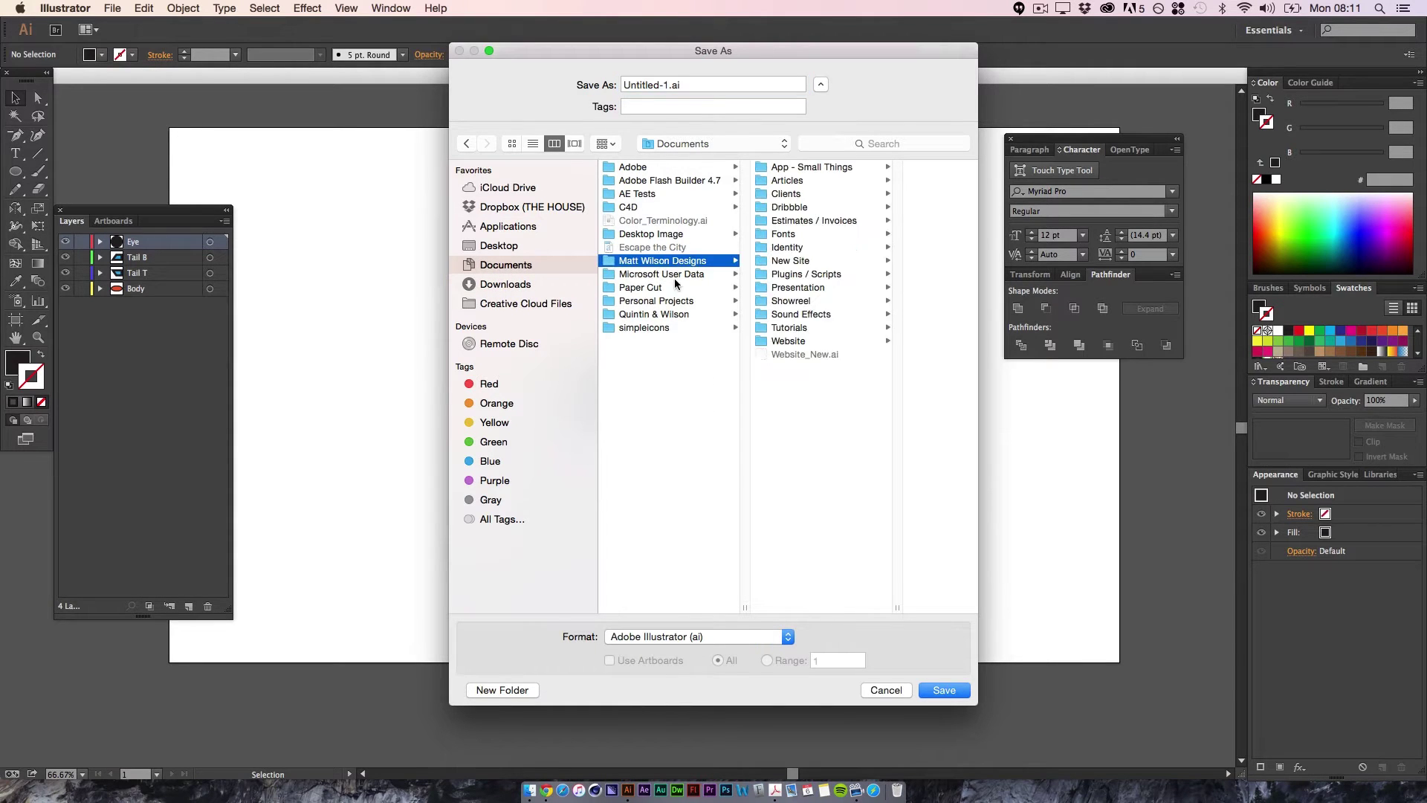
click(788, 328)
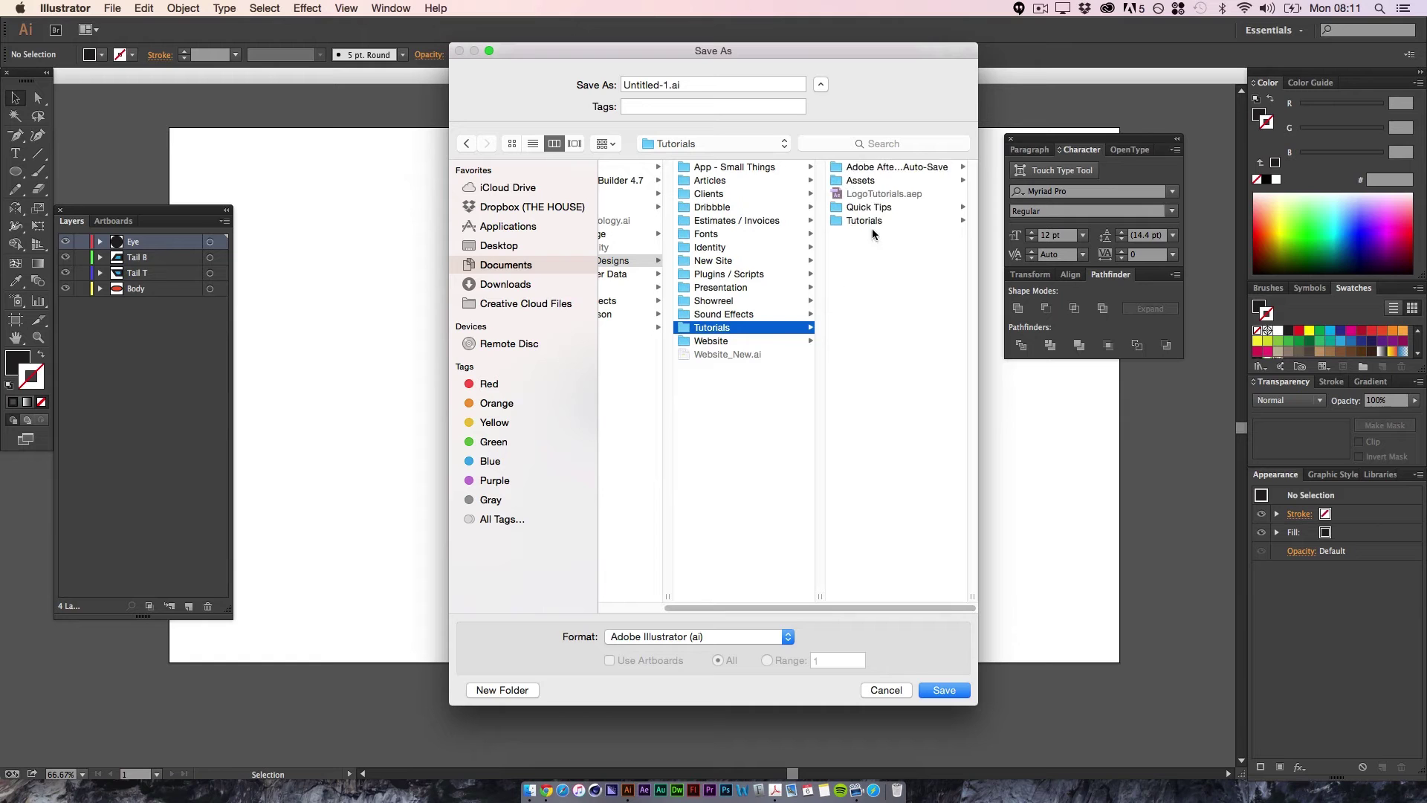
click(875, 222)
- Create a folder named "06 - Fish & Snake" inside the inner Tutorials folder
click(506, 687)
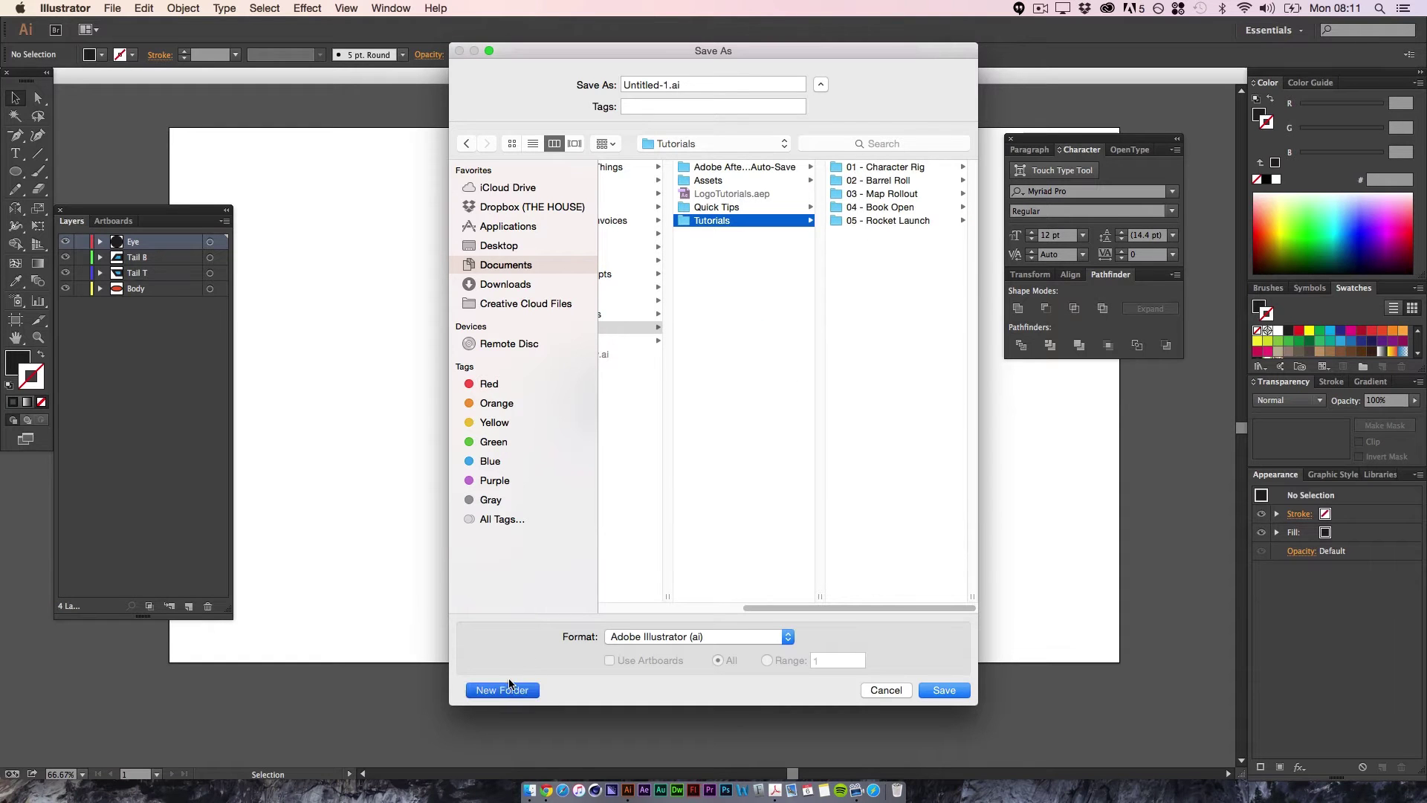
text(06)
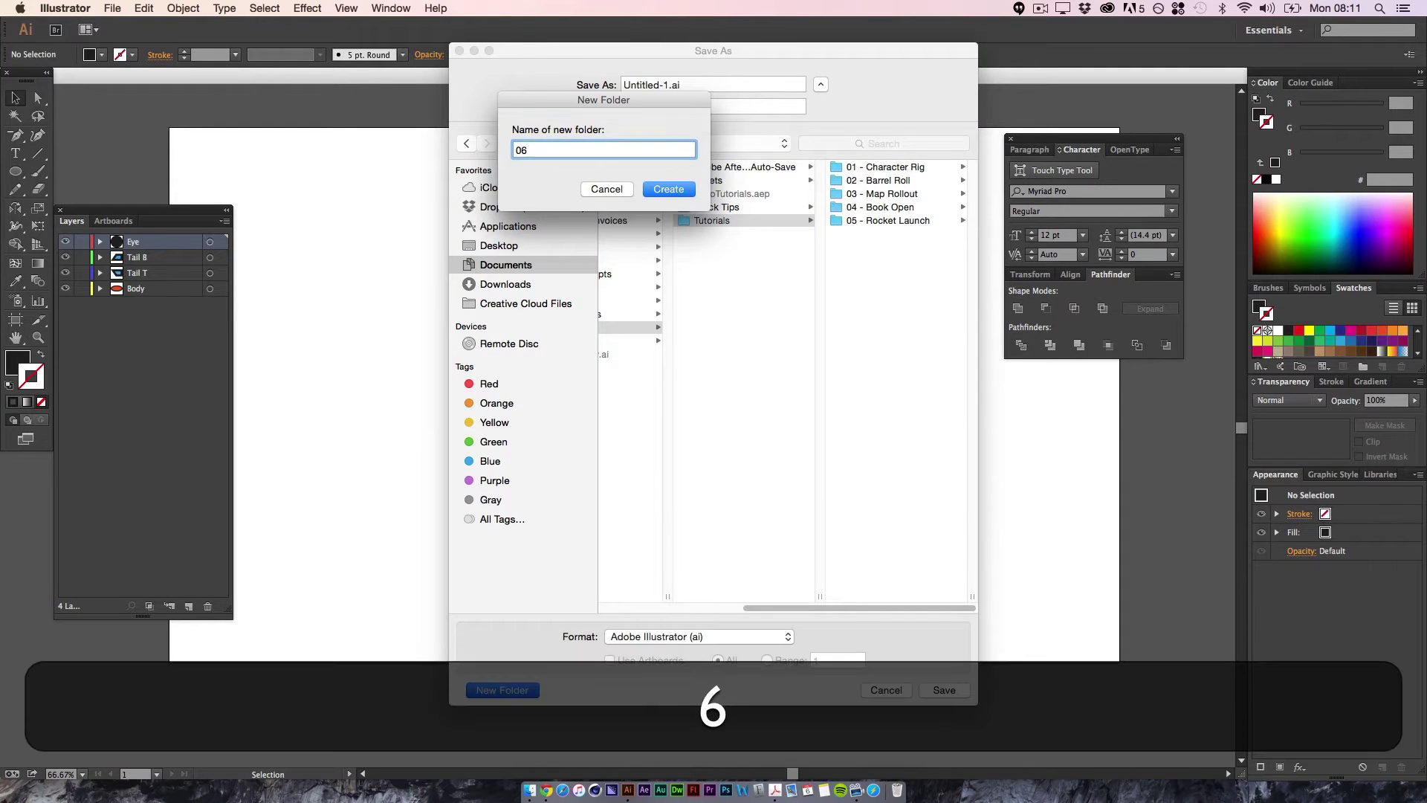
text( - Fish & Snake)
key(BackSpace)
text(ke)
click(672, 190)
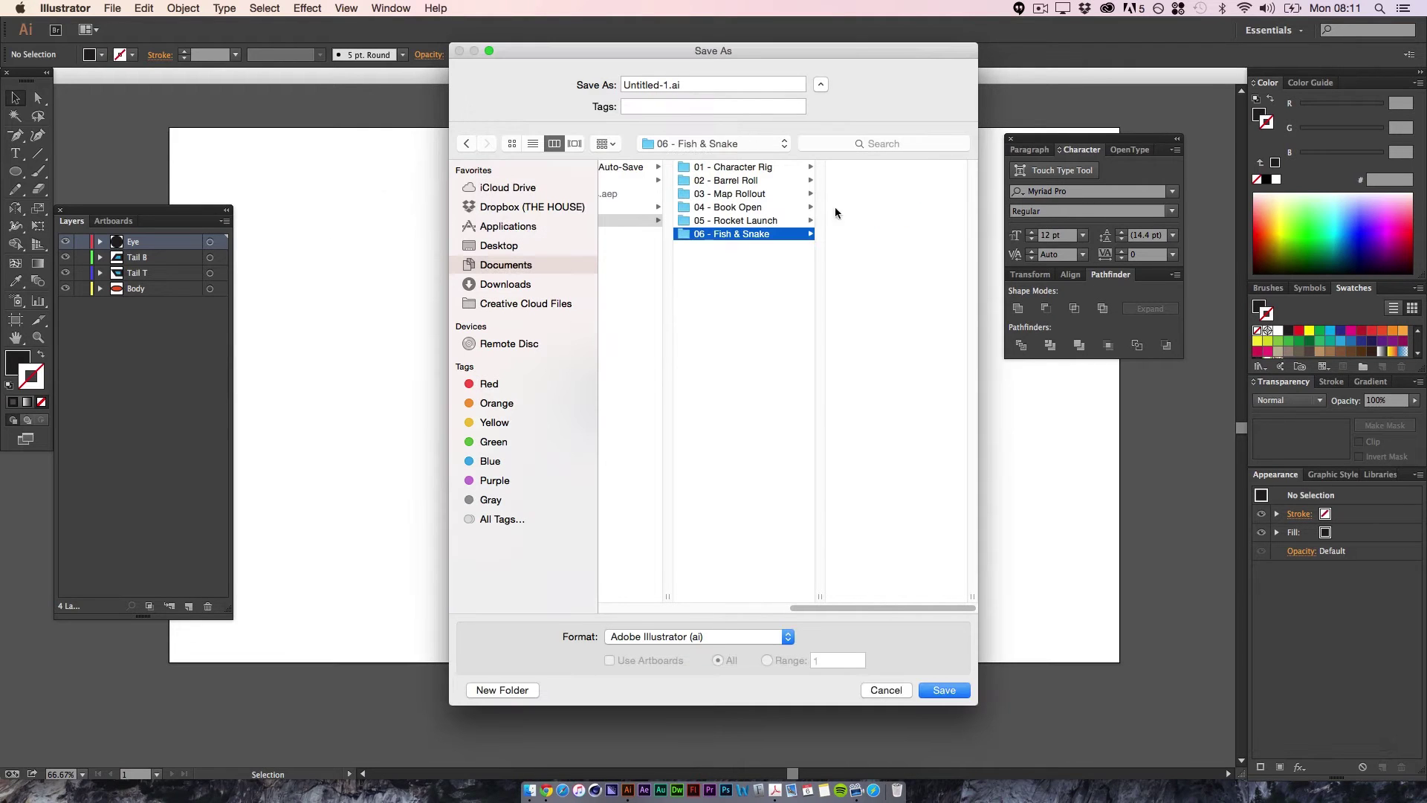
- Create a subfolder named "Assets" inside the "06 - Fish & Snake" folder
click(502, 697)
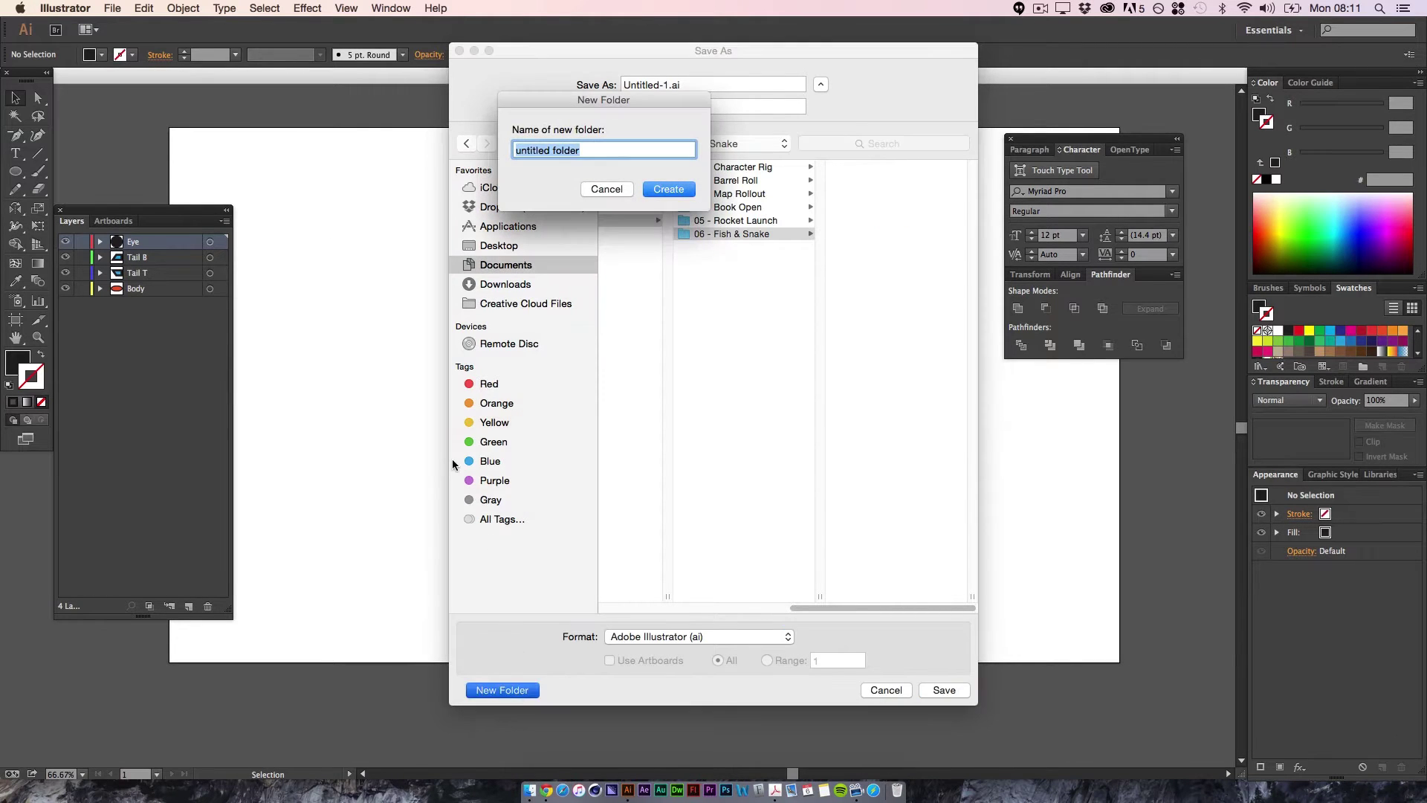
text(Assets)
key(Return)
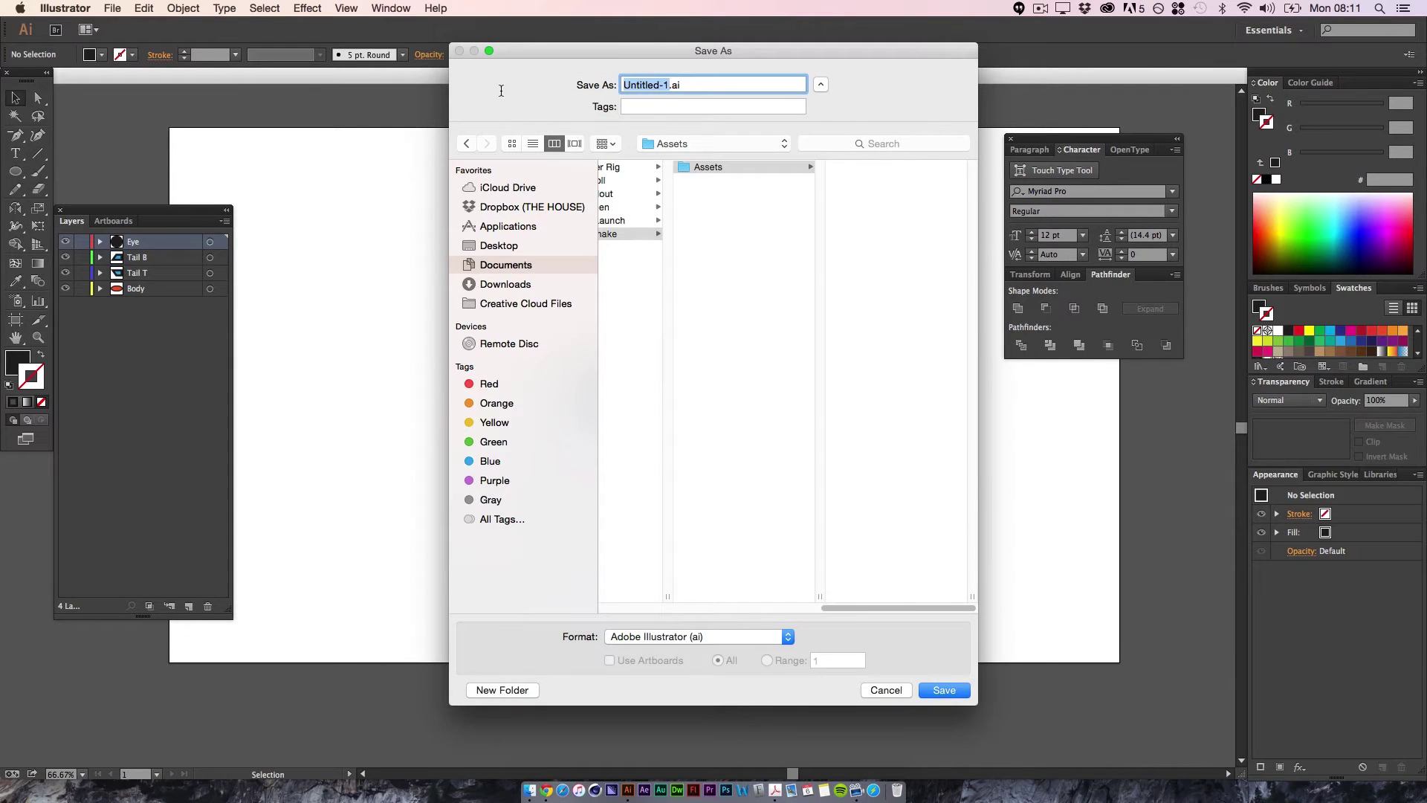
- Save the artwork as Fish.ai in the Assets folder, accepting the default Illustrator CC options
text(Fish)
key(Return)
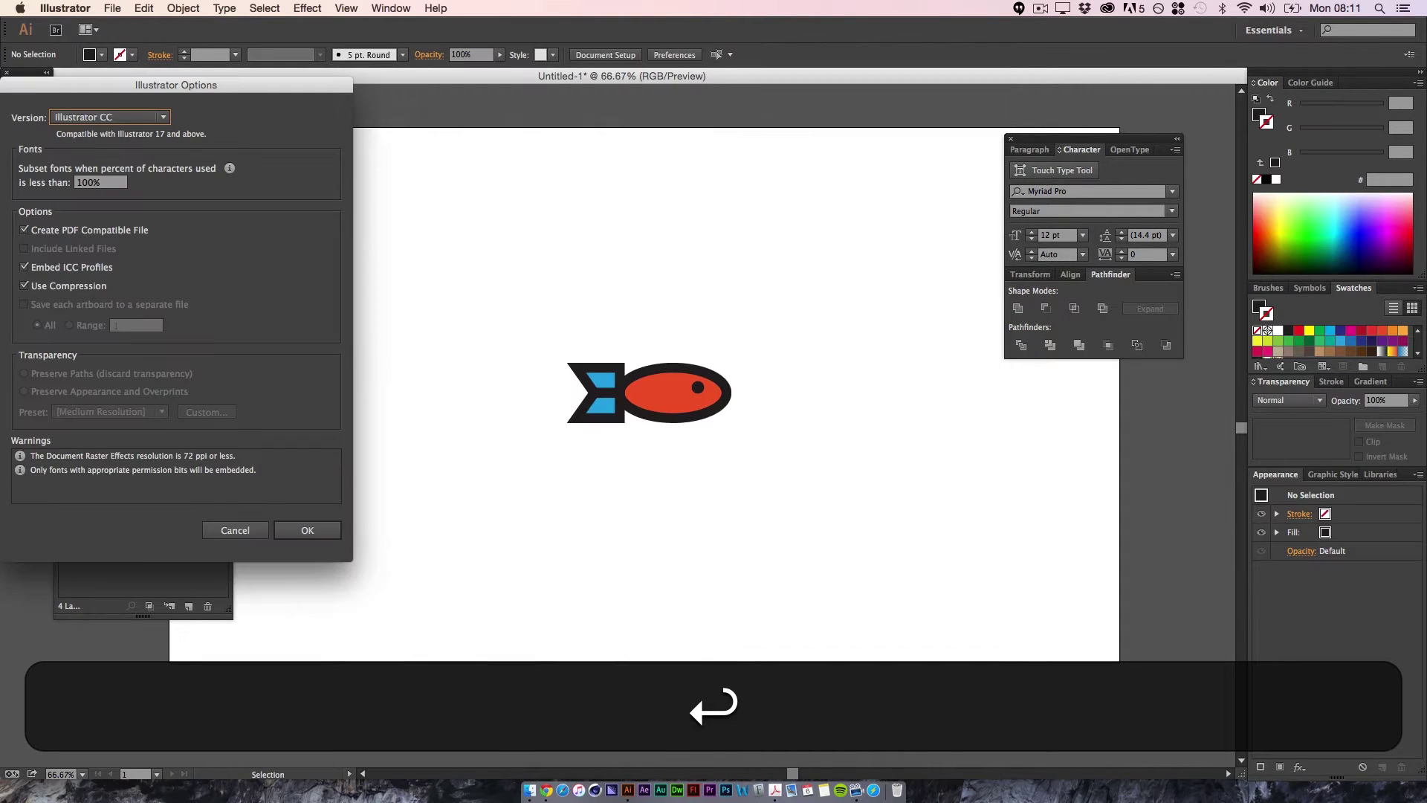
click(312, 531)
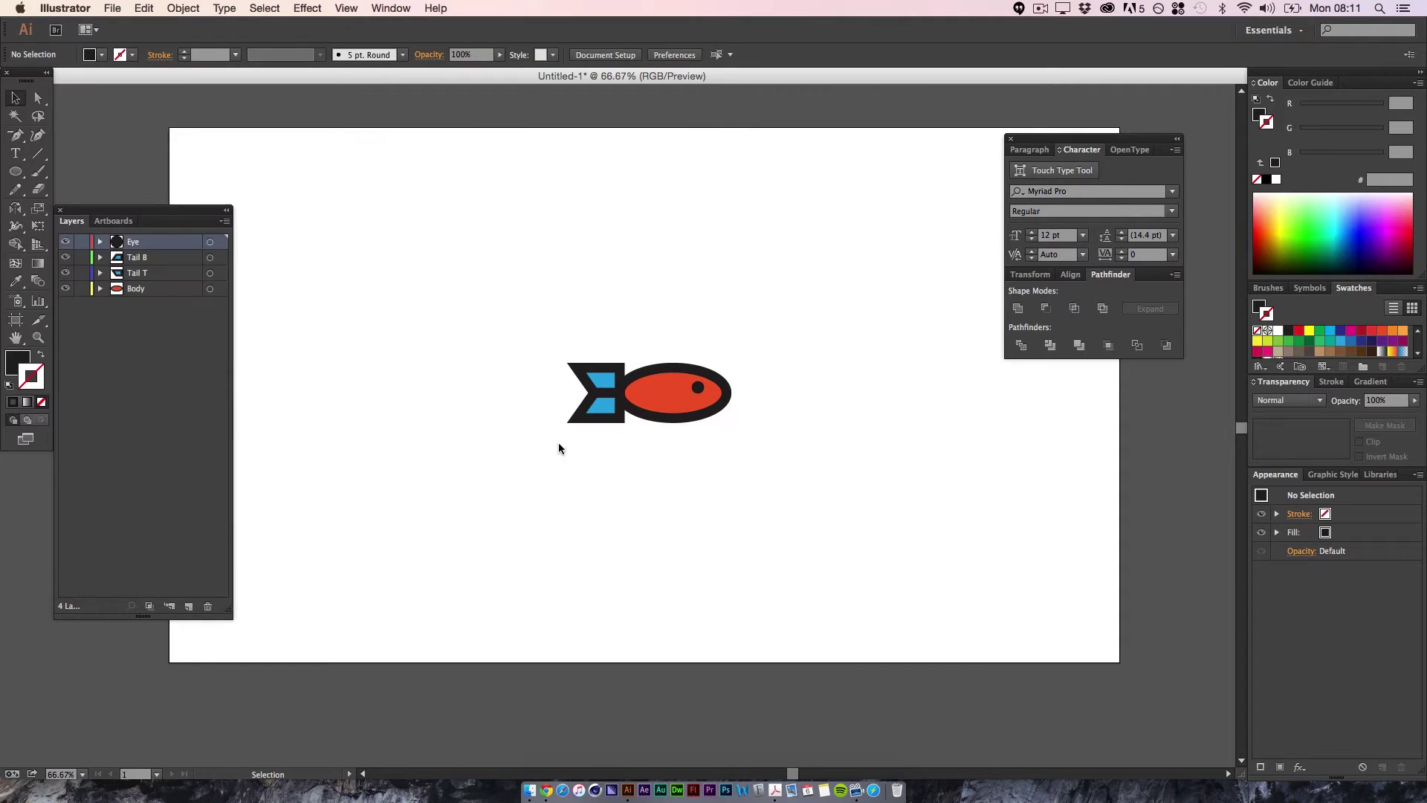
- Switch to After Effects, start importing a file and browse to the Assets folder inside "06 - Fish & Snake"
click(644, 788)
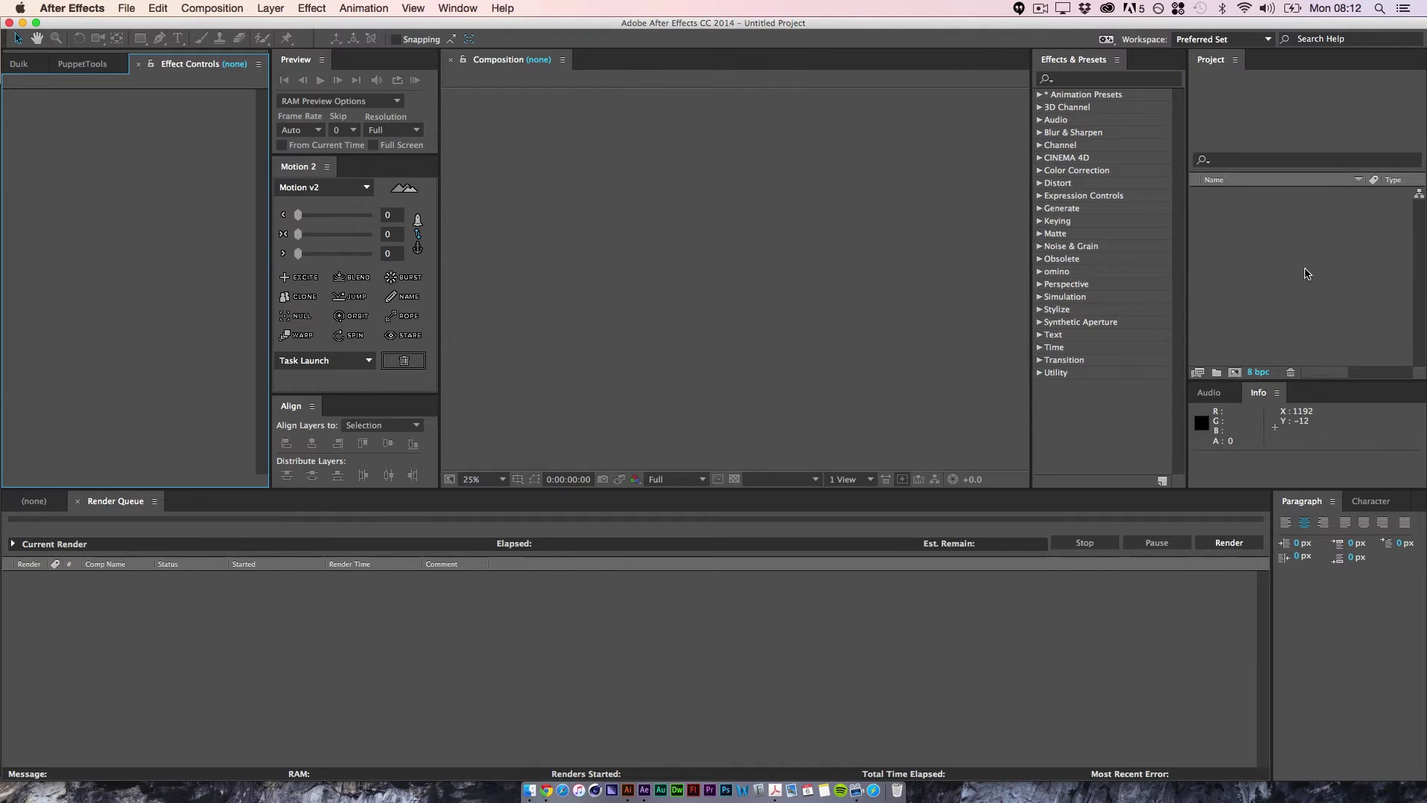
double_click(1303, 305)
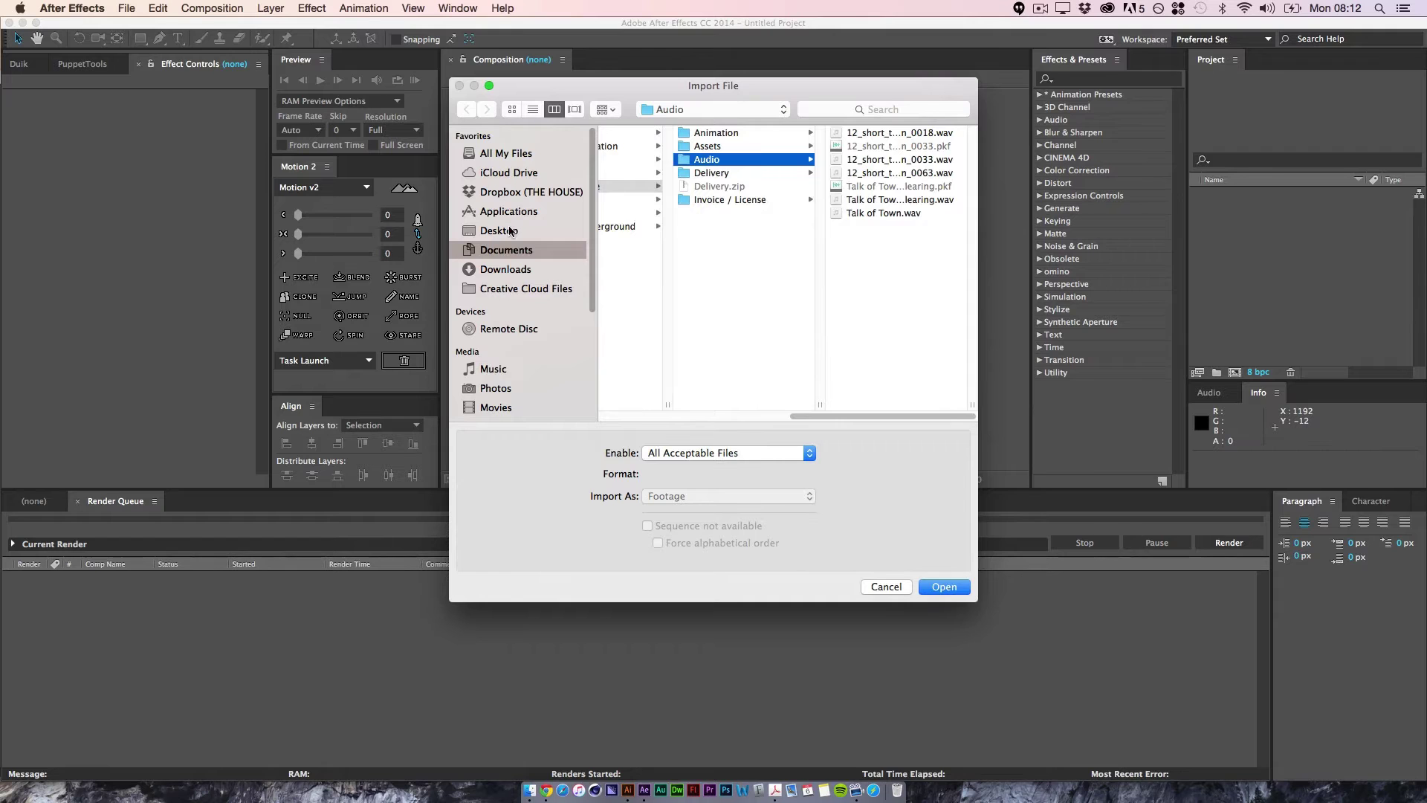
click(504, 252)
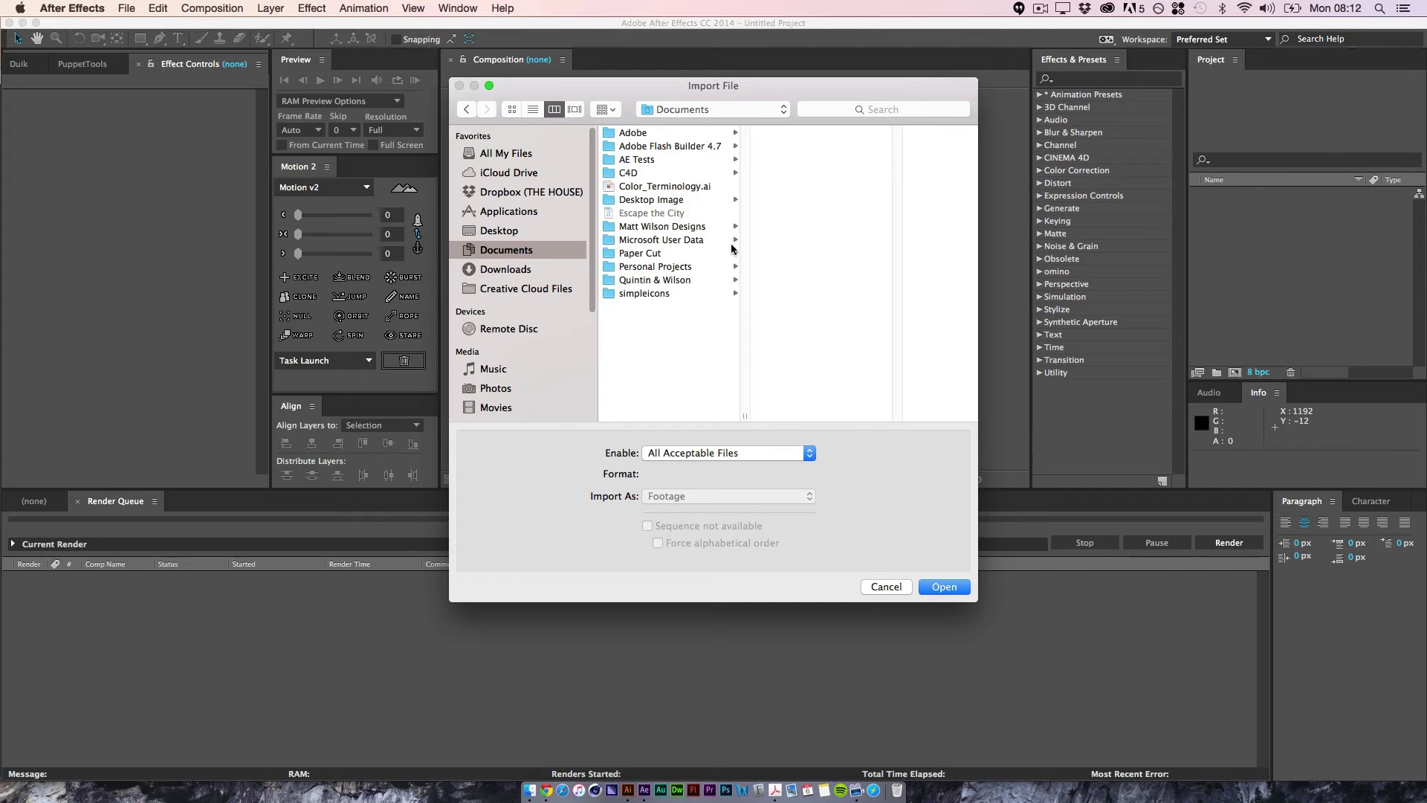
click(675, 229)
click(790, 293)
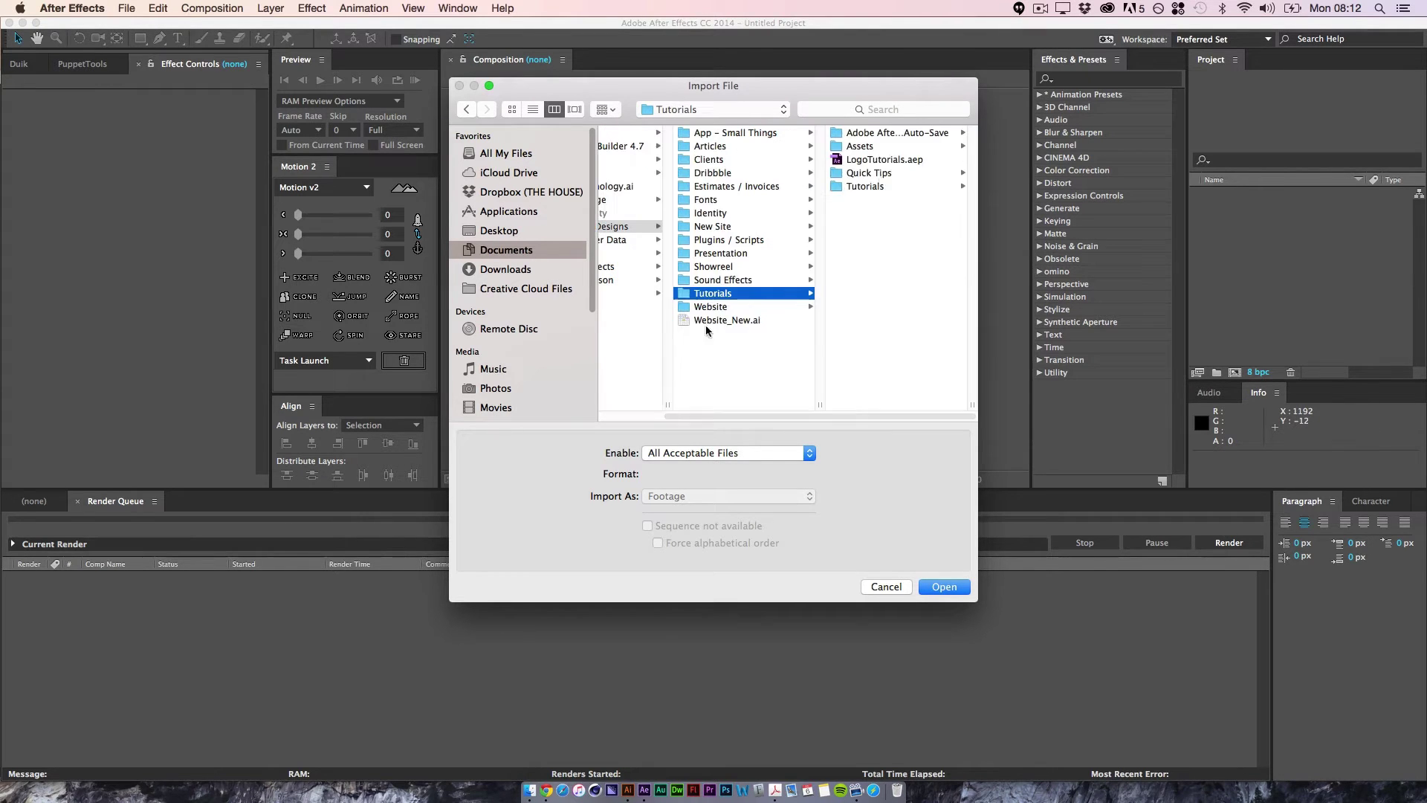
click(863, 188)
click(884, 201)
click(892, 135)
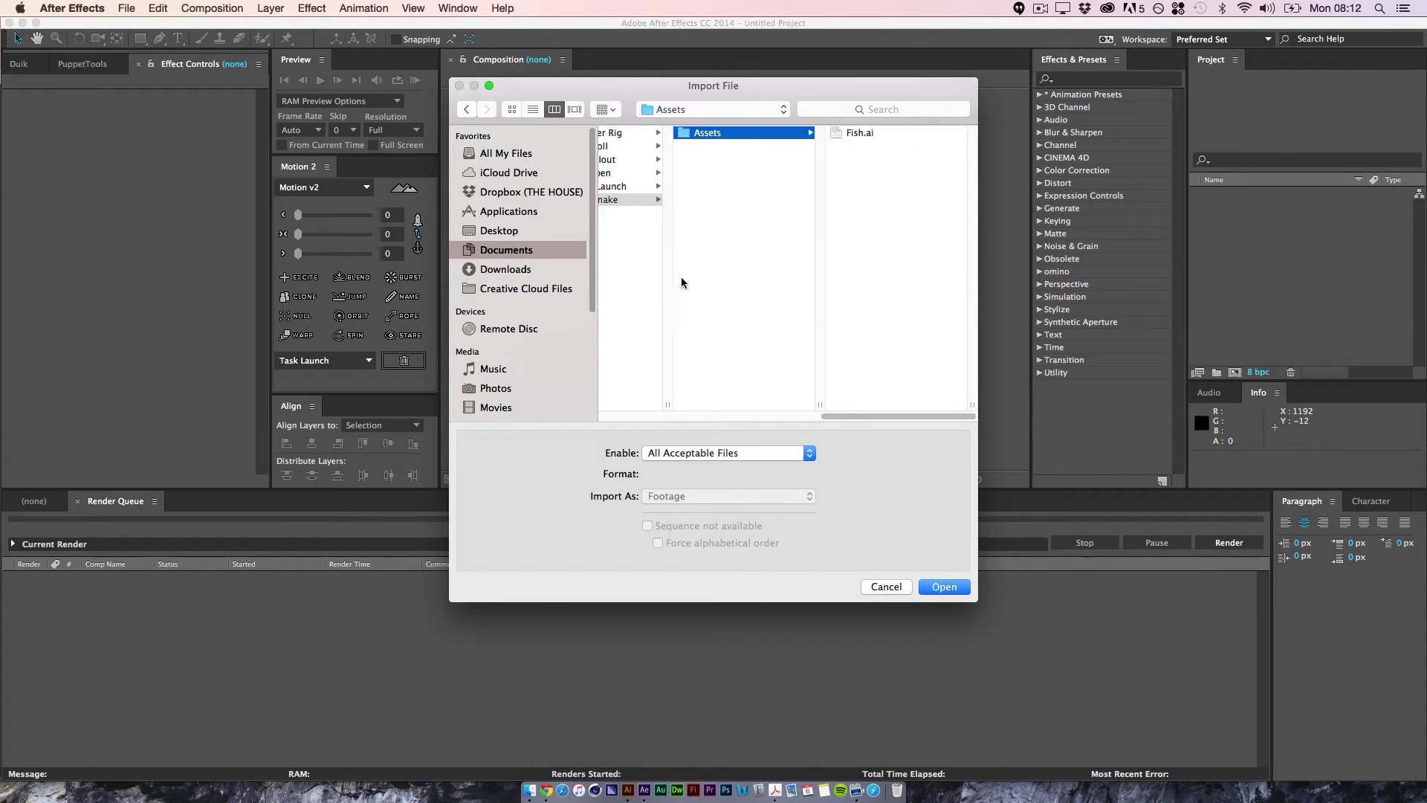
- Import Fish.ai as "Composition - Retain Layer Sizes" and open the resulting Fish composition
click(878, 133)
click(741, 496)
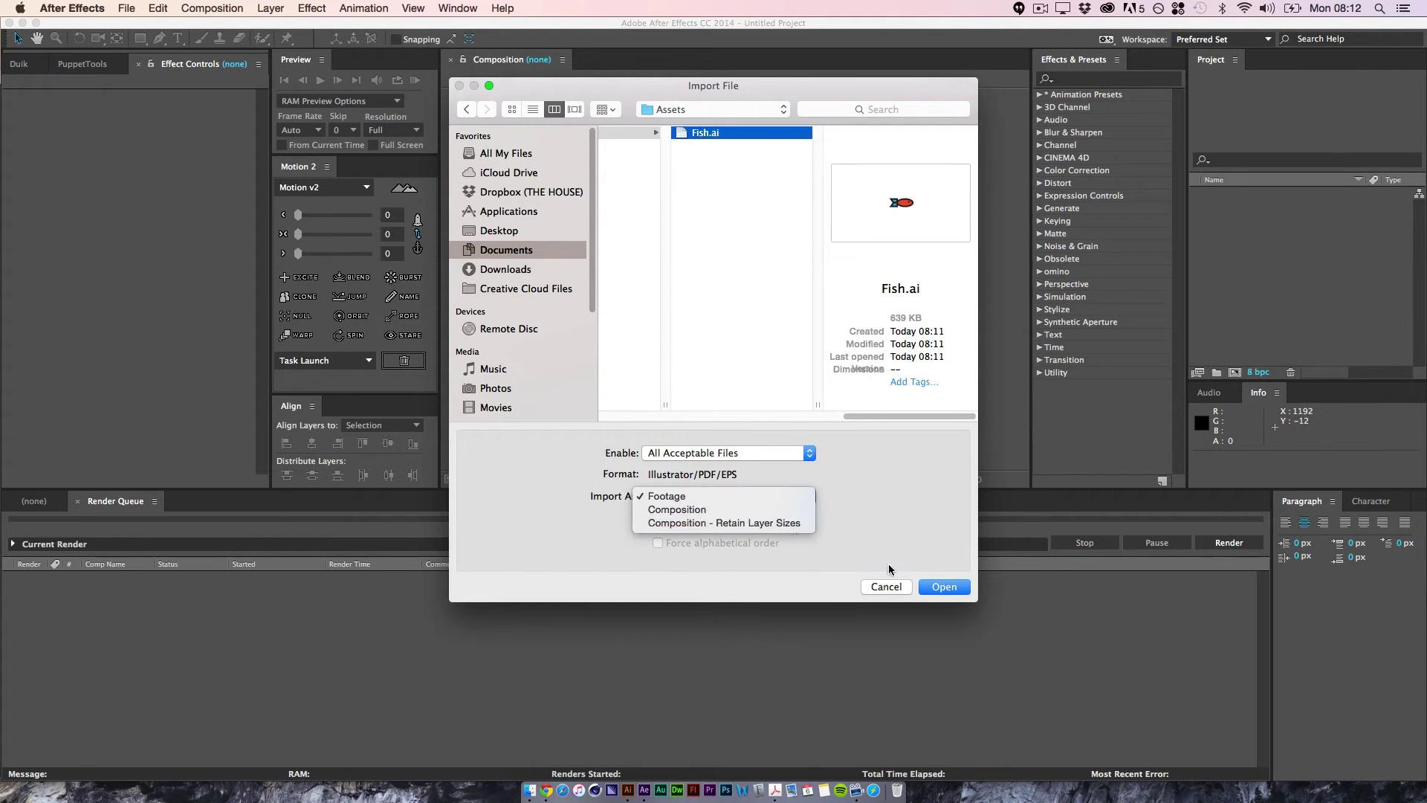
click(794, 524)
click(944, 587)
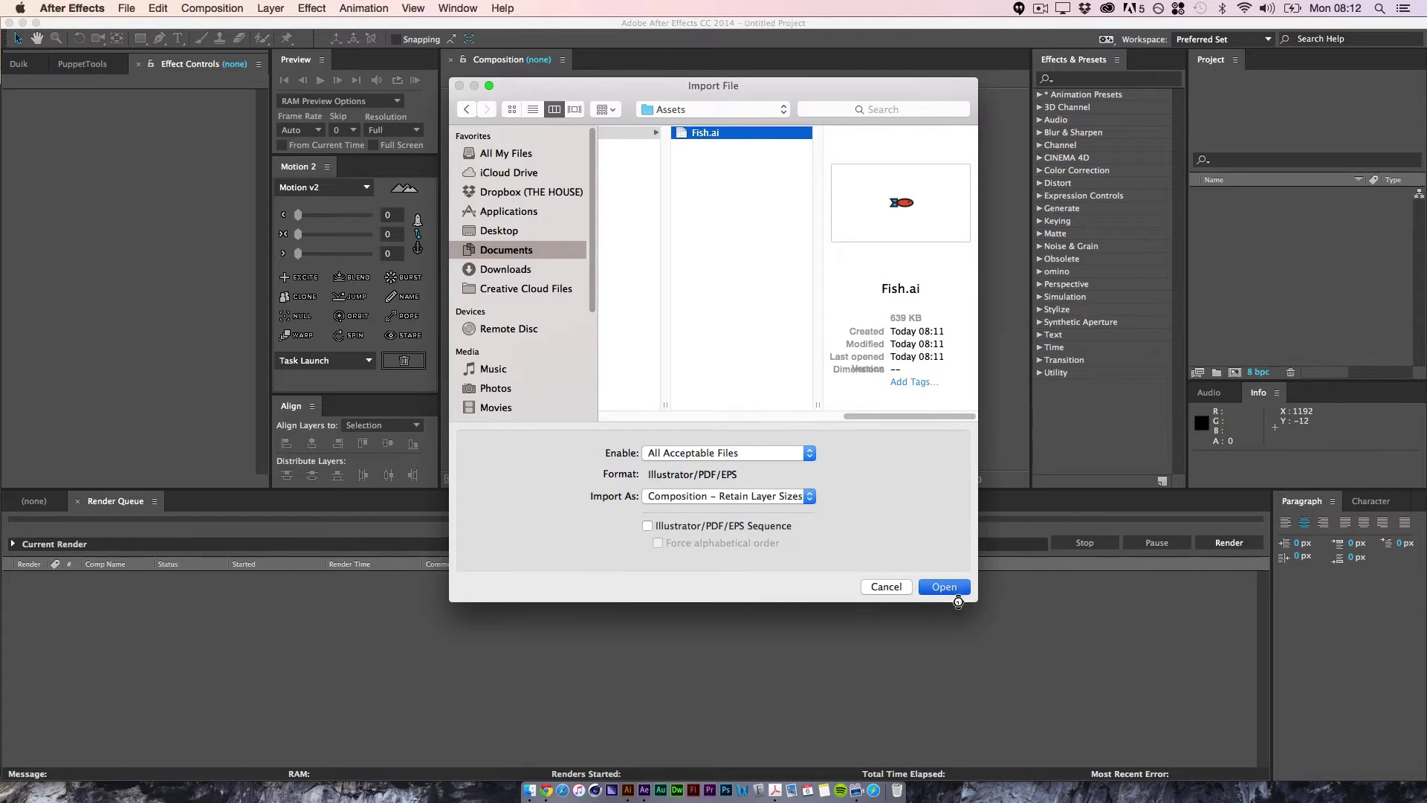
double_click(1257, 214)
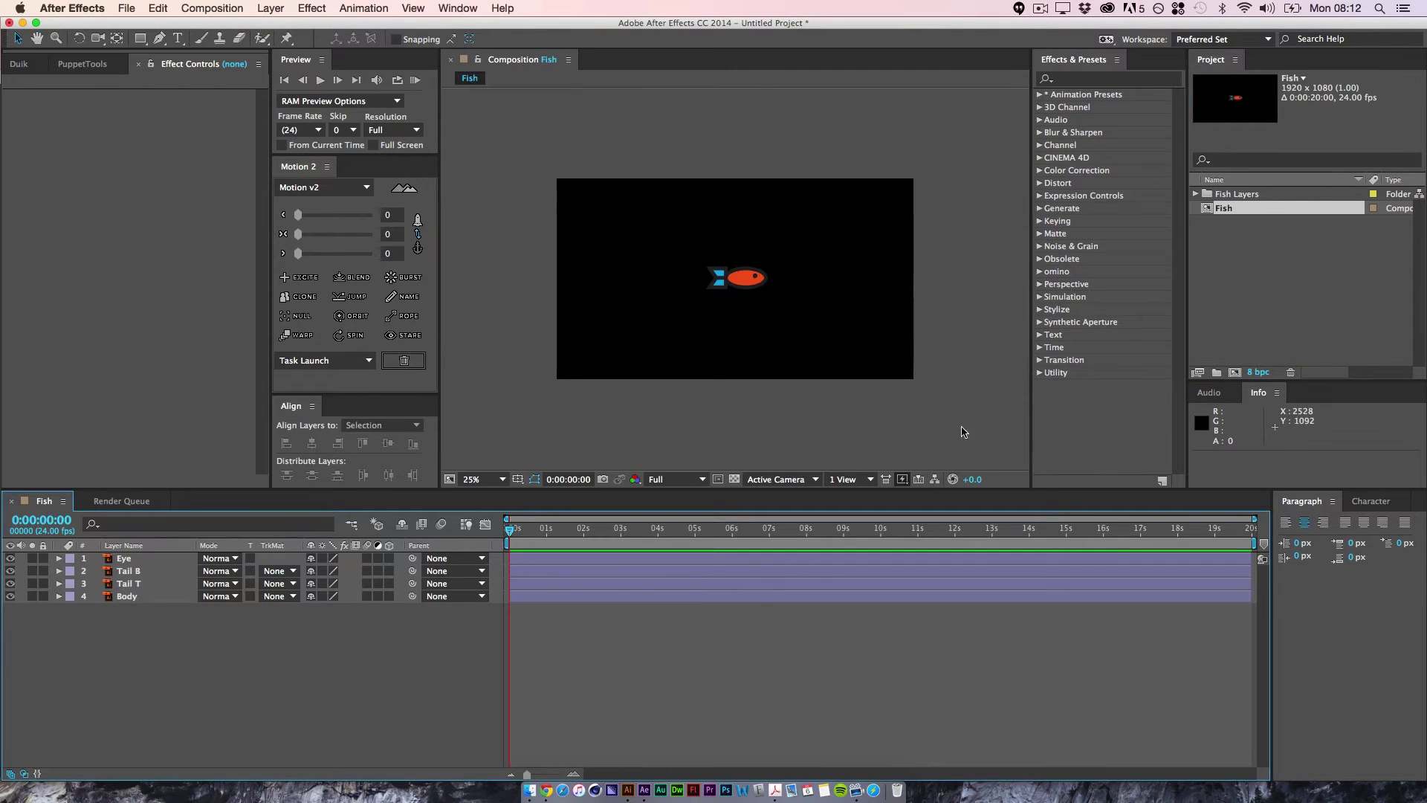
- Add a composition-sized 1920 × 1080 px solid in a light cyan colour
click(313, 9)
mouse_move(271, 8)
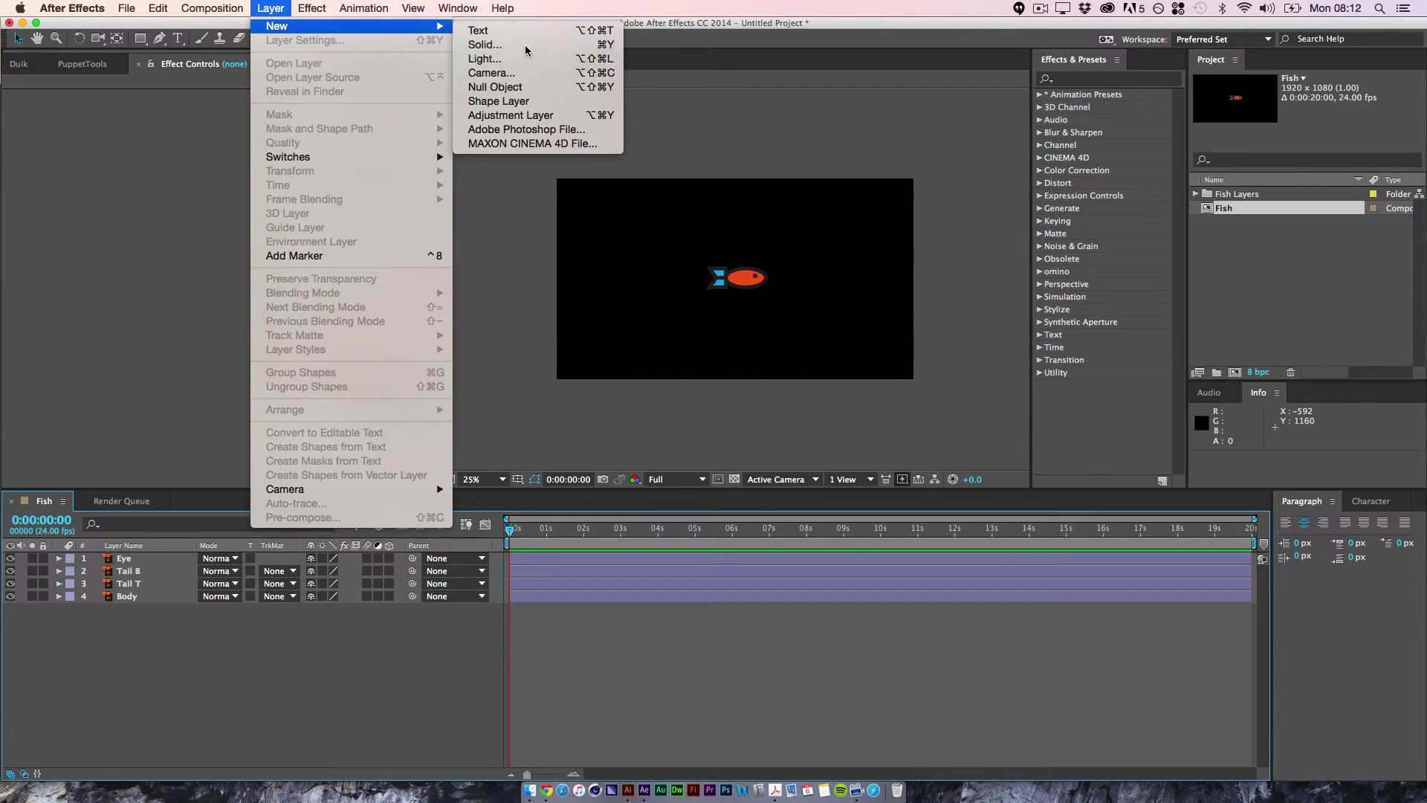
click(515, 45)
click(177, 332)
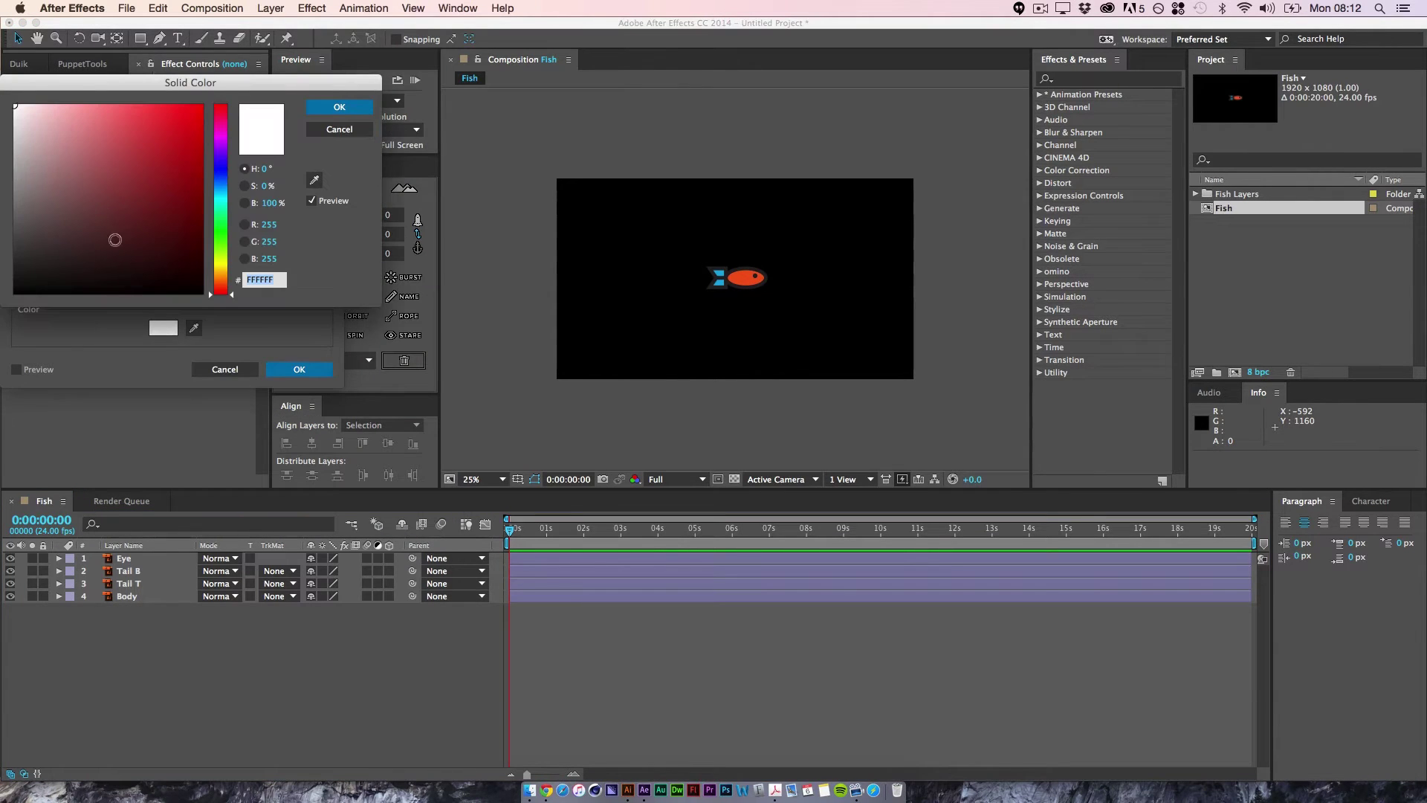
click(221, 197)
mouse_move(97, 120)
mouse_down()
mouse_move(111, 102)
mouse_move(86, 99)
mouse_up()
click(339, 107)
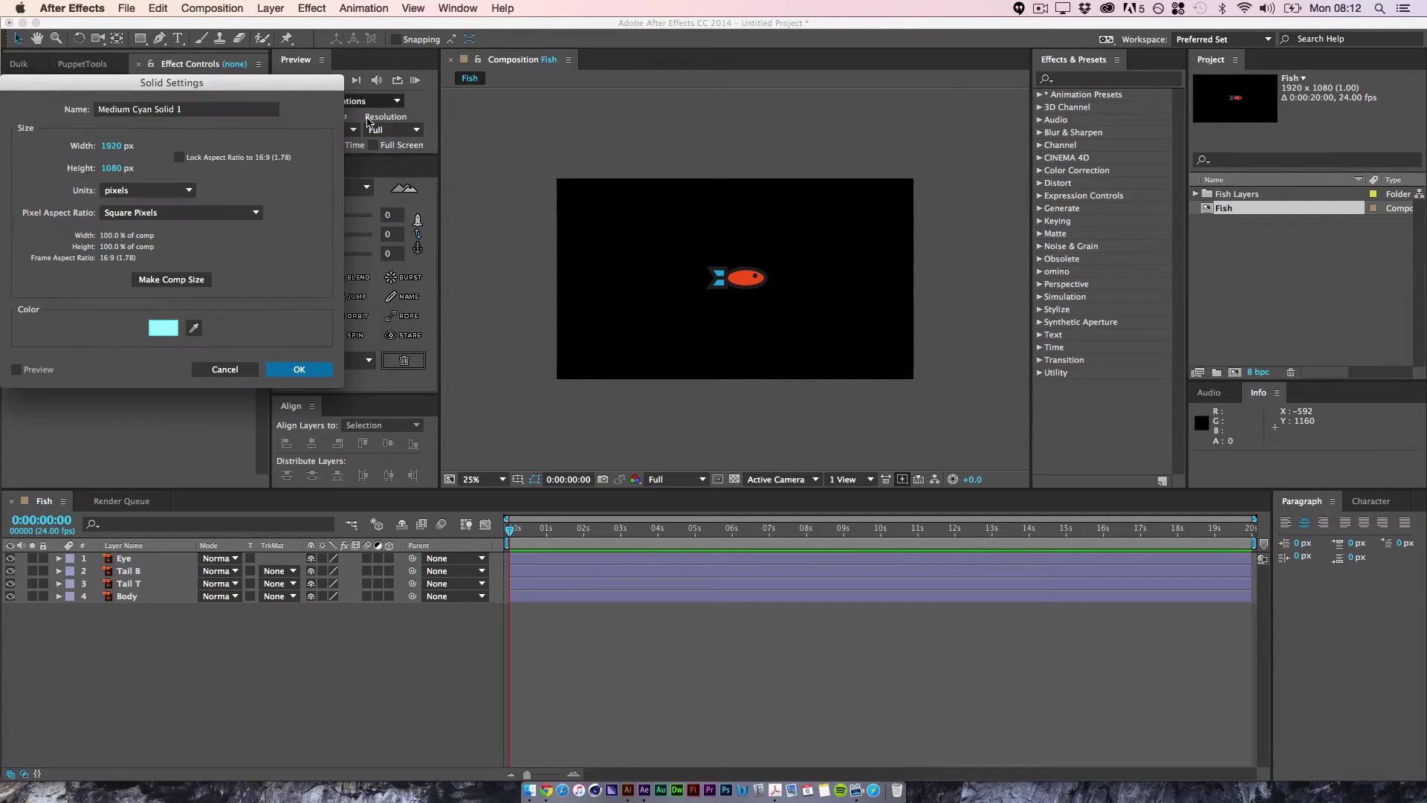
click(291, 367)
- Move the cyan solid beneath all the fish layers as a background and lock it
drag(128, 558, 134, 621)
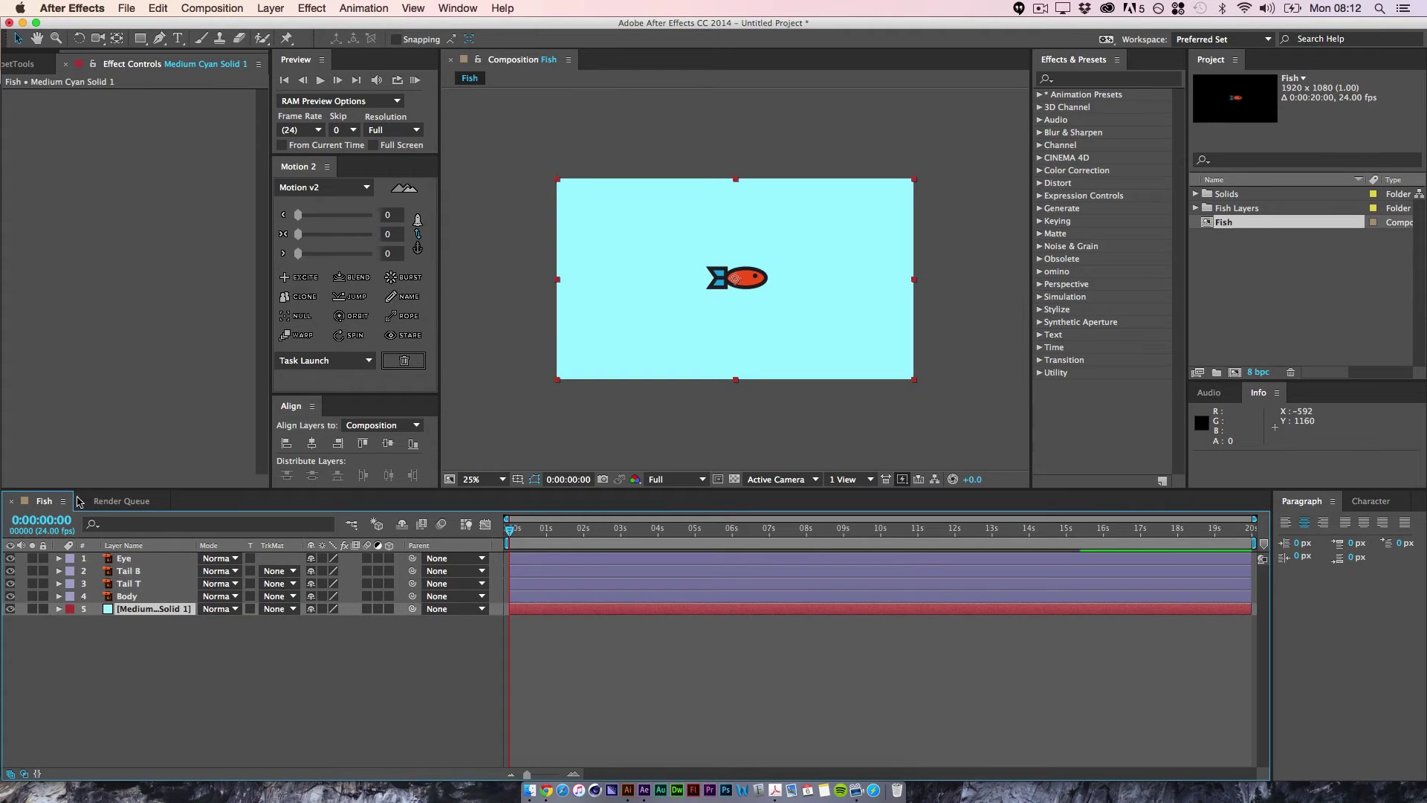
click(43, 608)
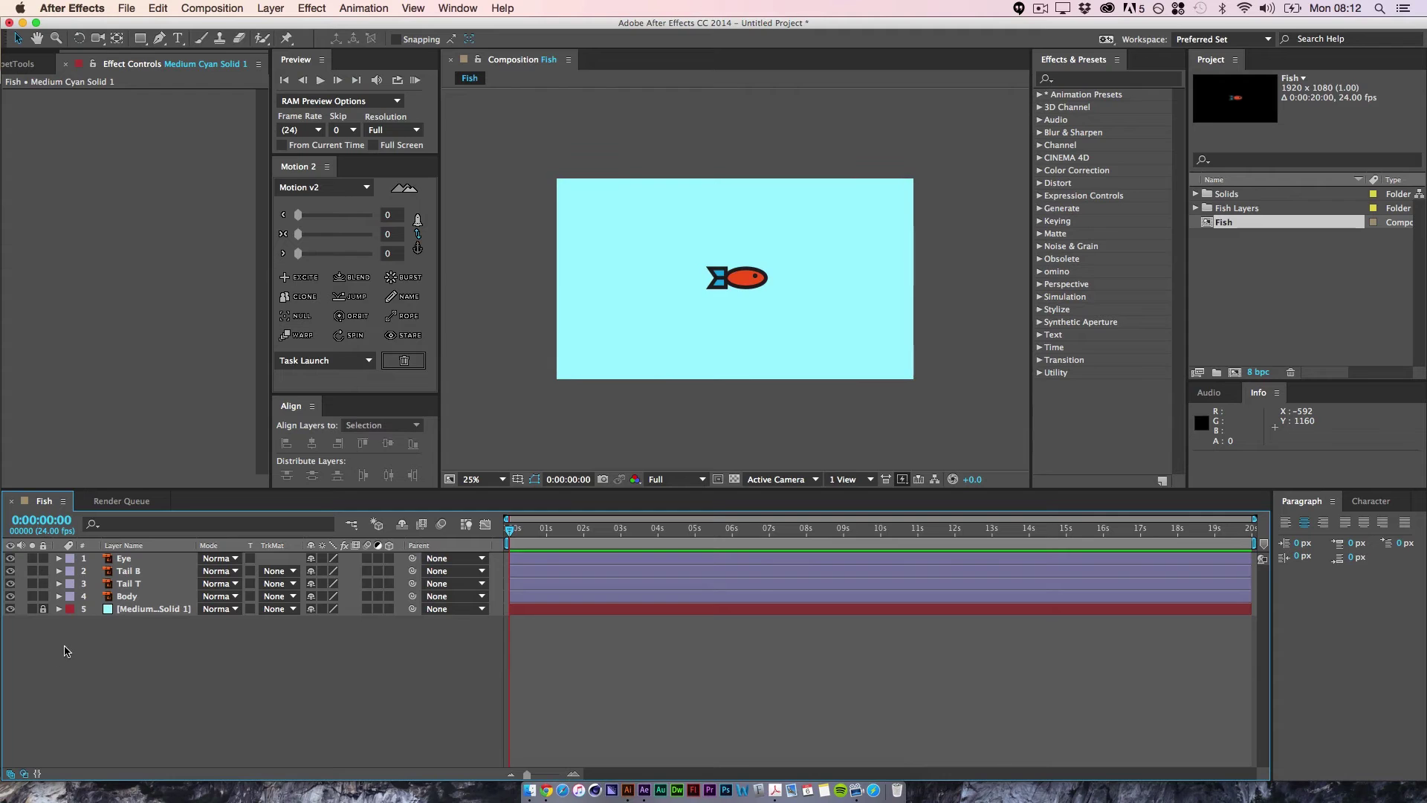
- Create shape layers from the Eye, Tail B, Tail T and Body vector layers
key(super+equal)
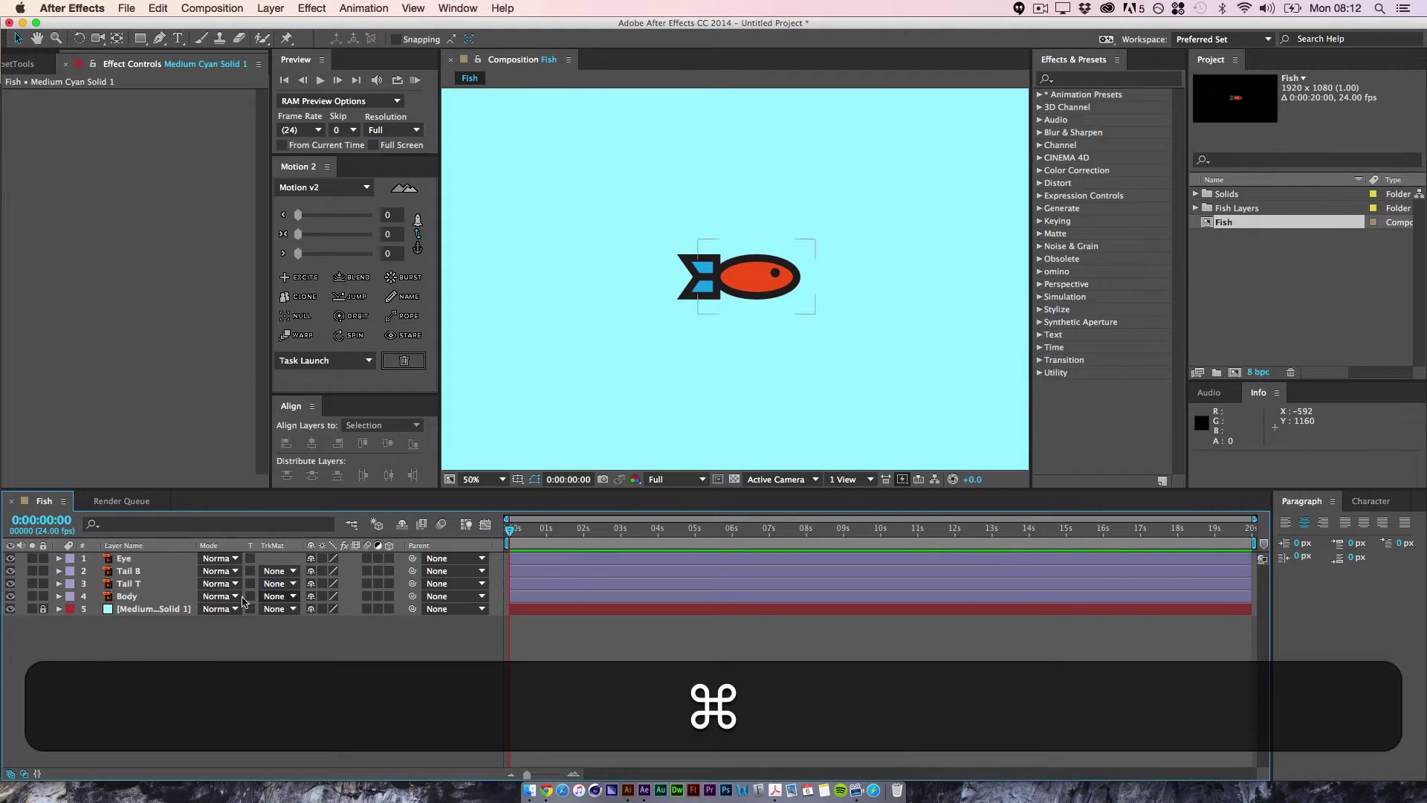
click(96, 596)
shift+click(100, 558)
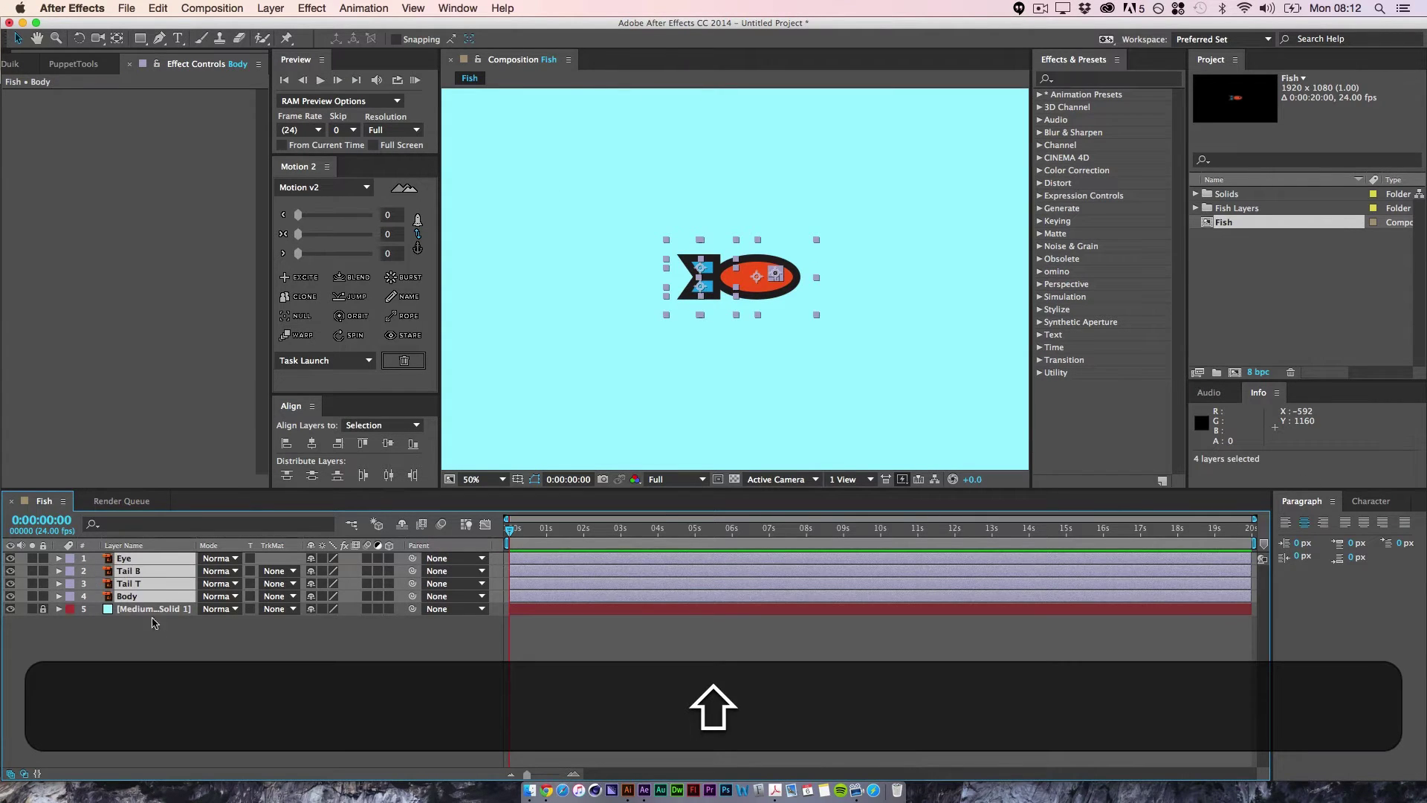
right_click(137, 580)
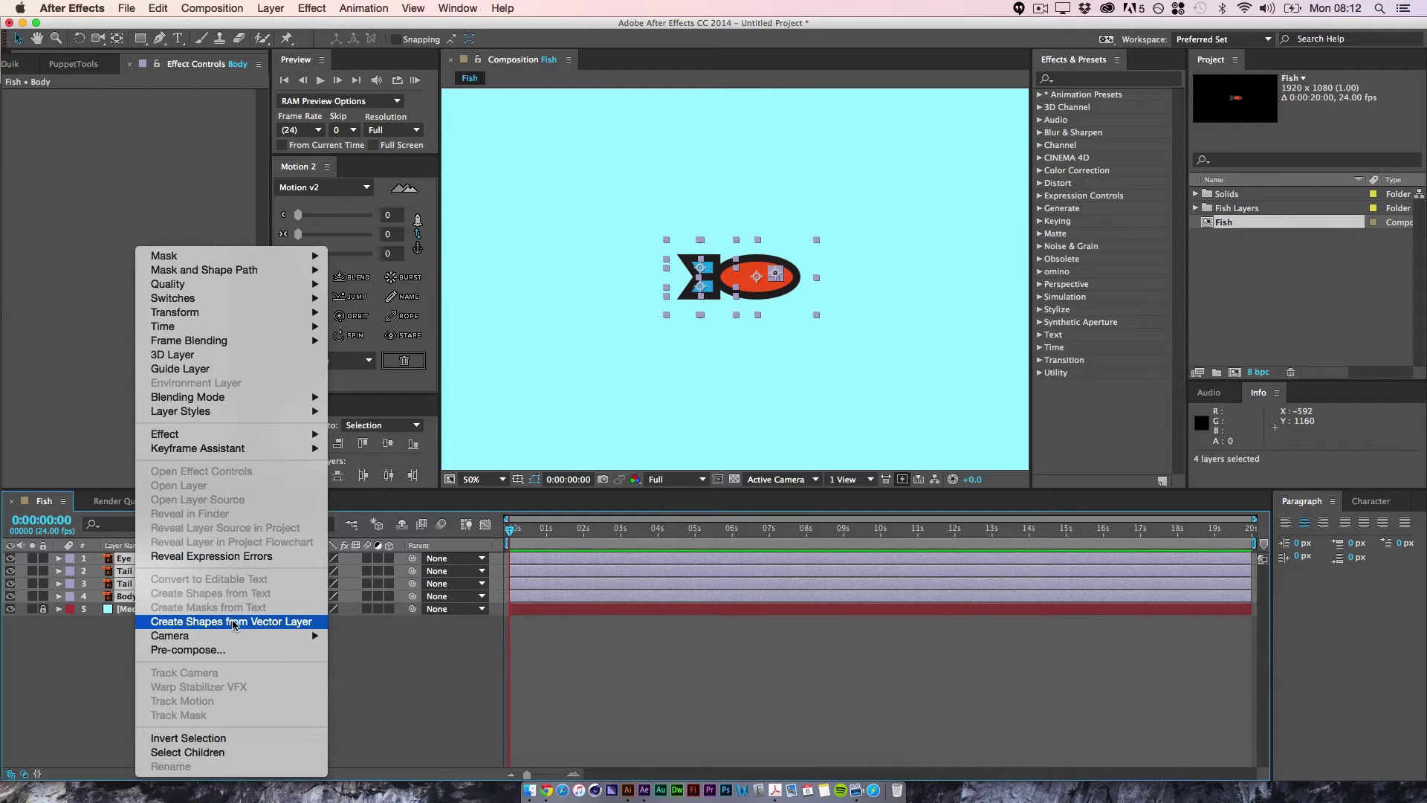
click(271, 622)
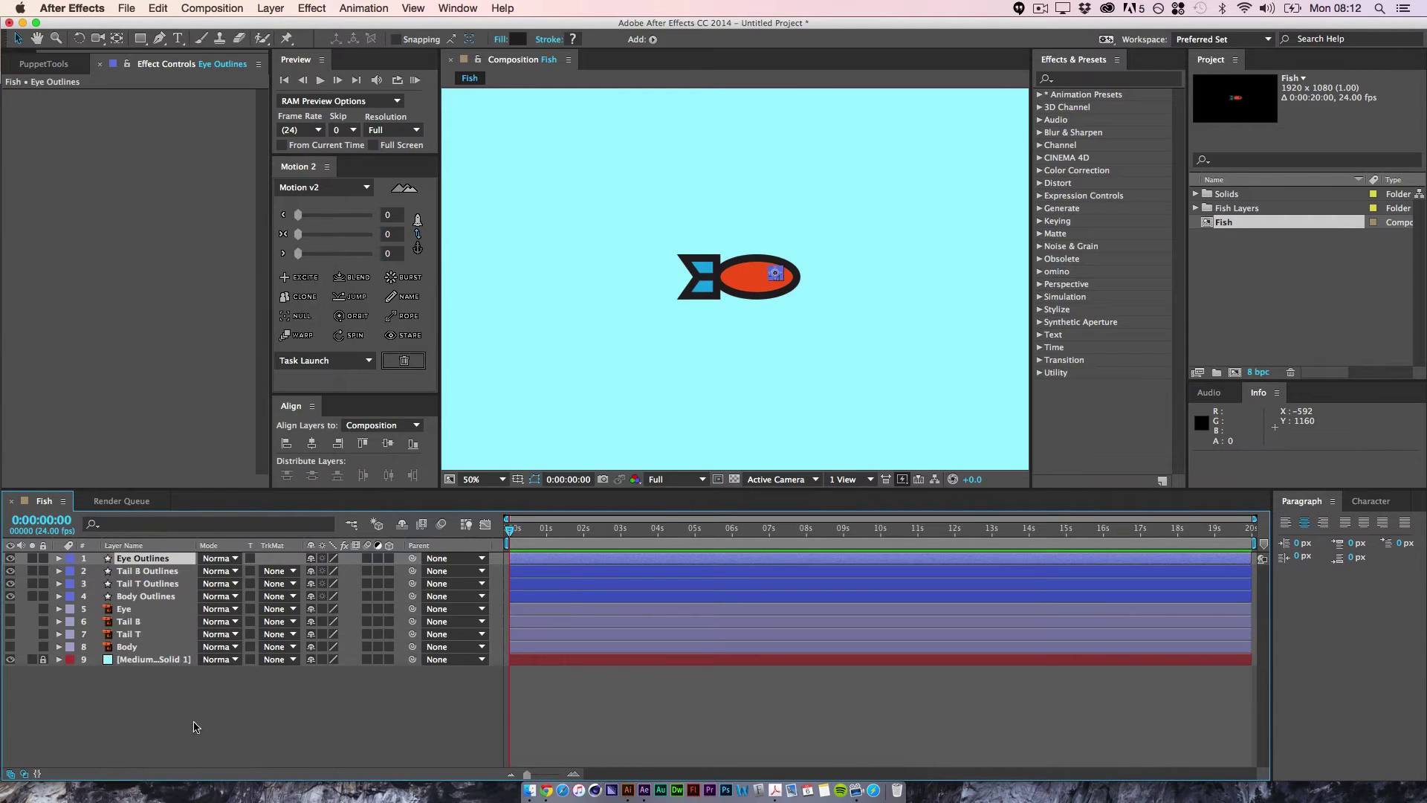
- Delete the four original Illustrator layers Eye, Tail B, Tail T and Body, keeping the outline shape layers
click(194, 727)
click(150, 609)
shift+click(149, 647)
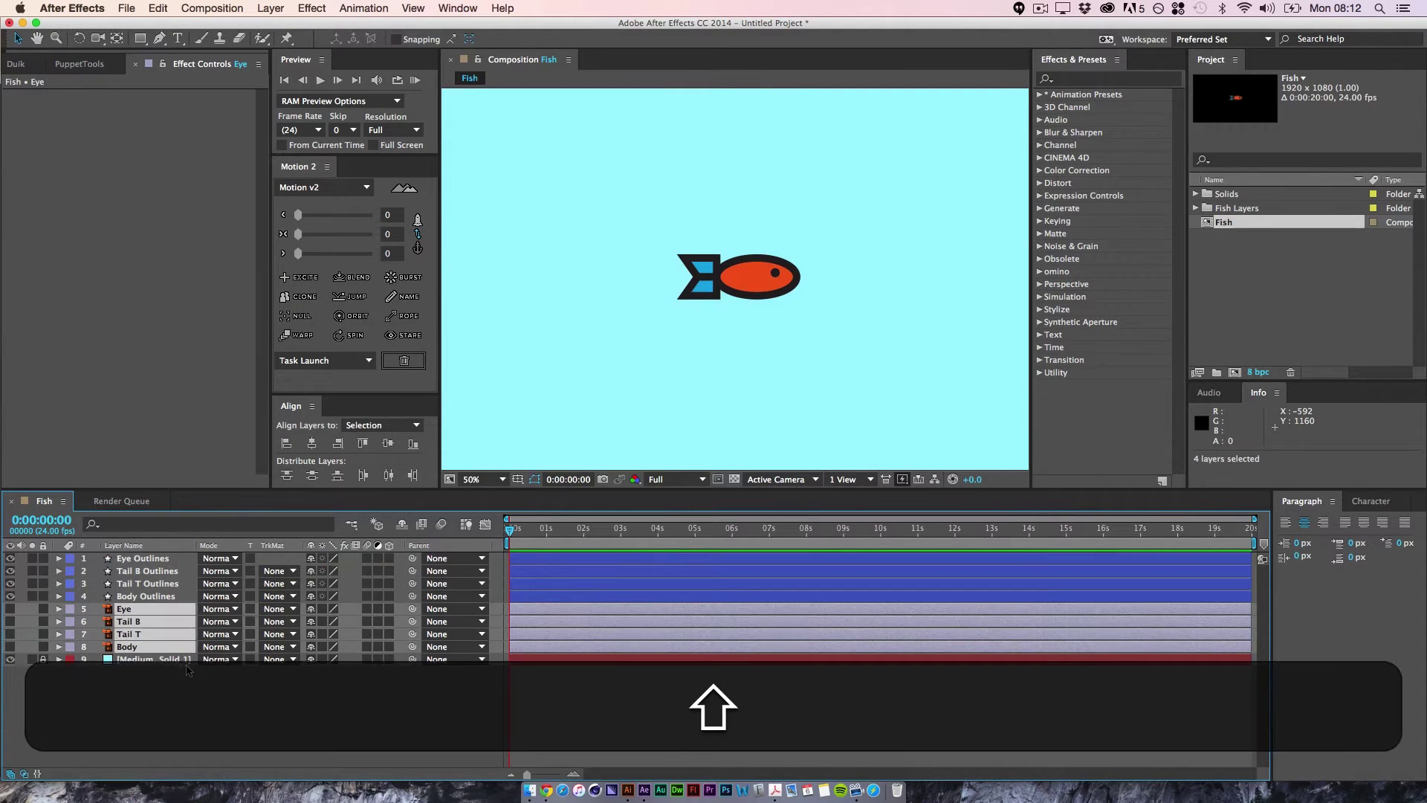
key(shift+BackSpace)
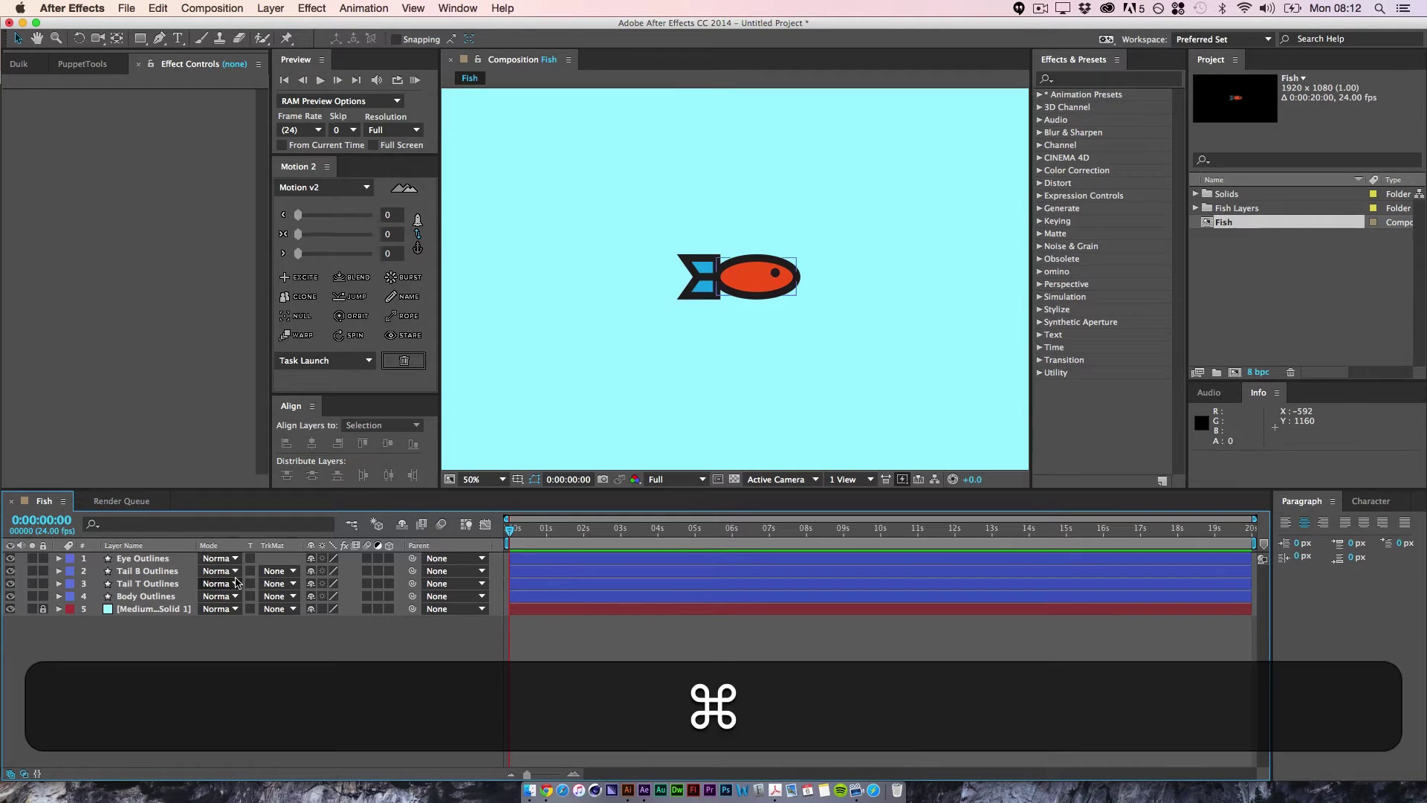
key(super+minus)
key(super+equal)
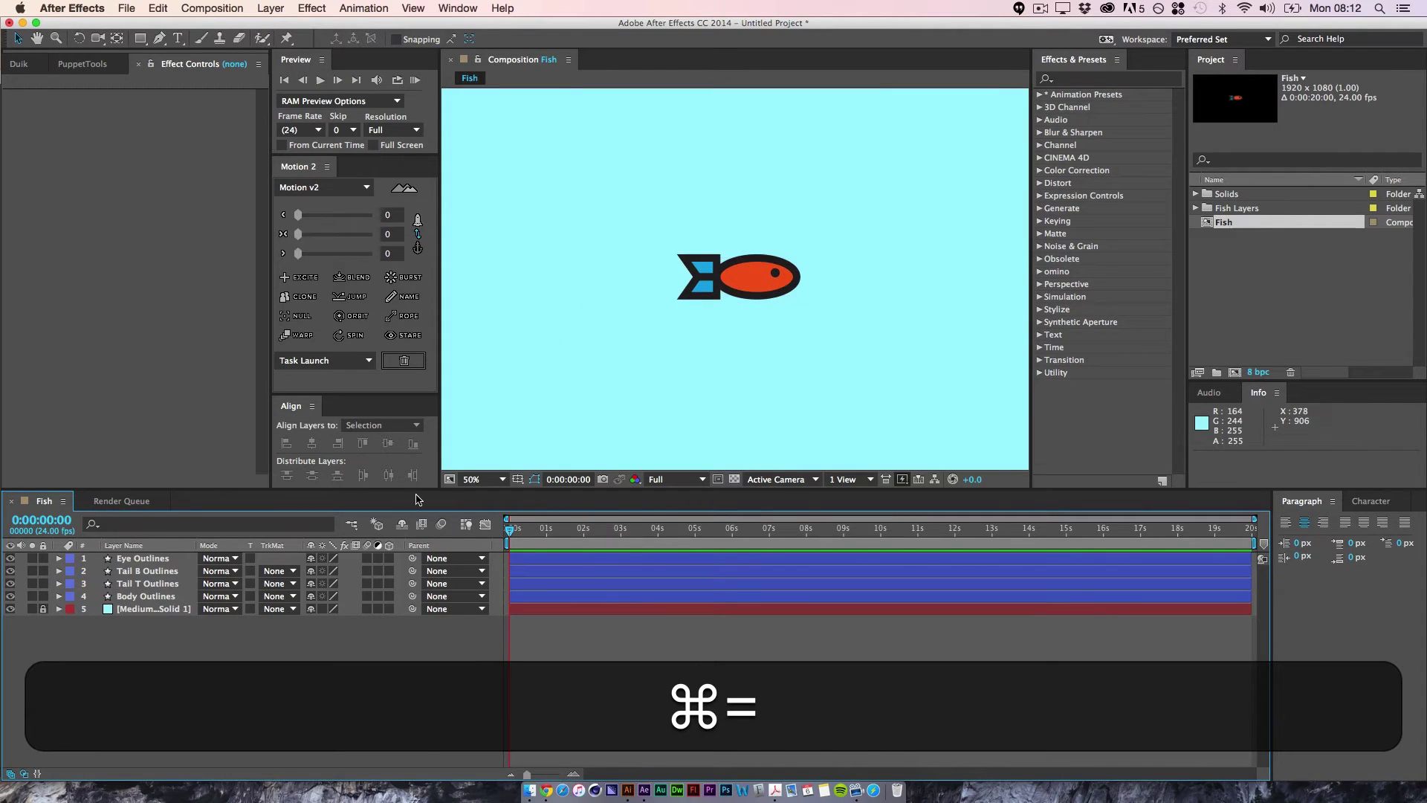
- Switch to Finder to examine the swimming fish in the Submarine-800x600.gif preview, and return to the After Effects composition
click(528, 790)
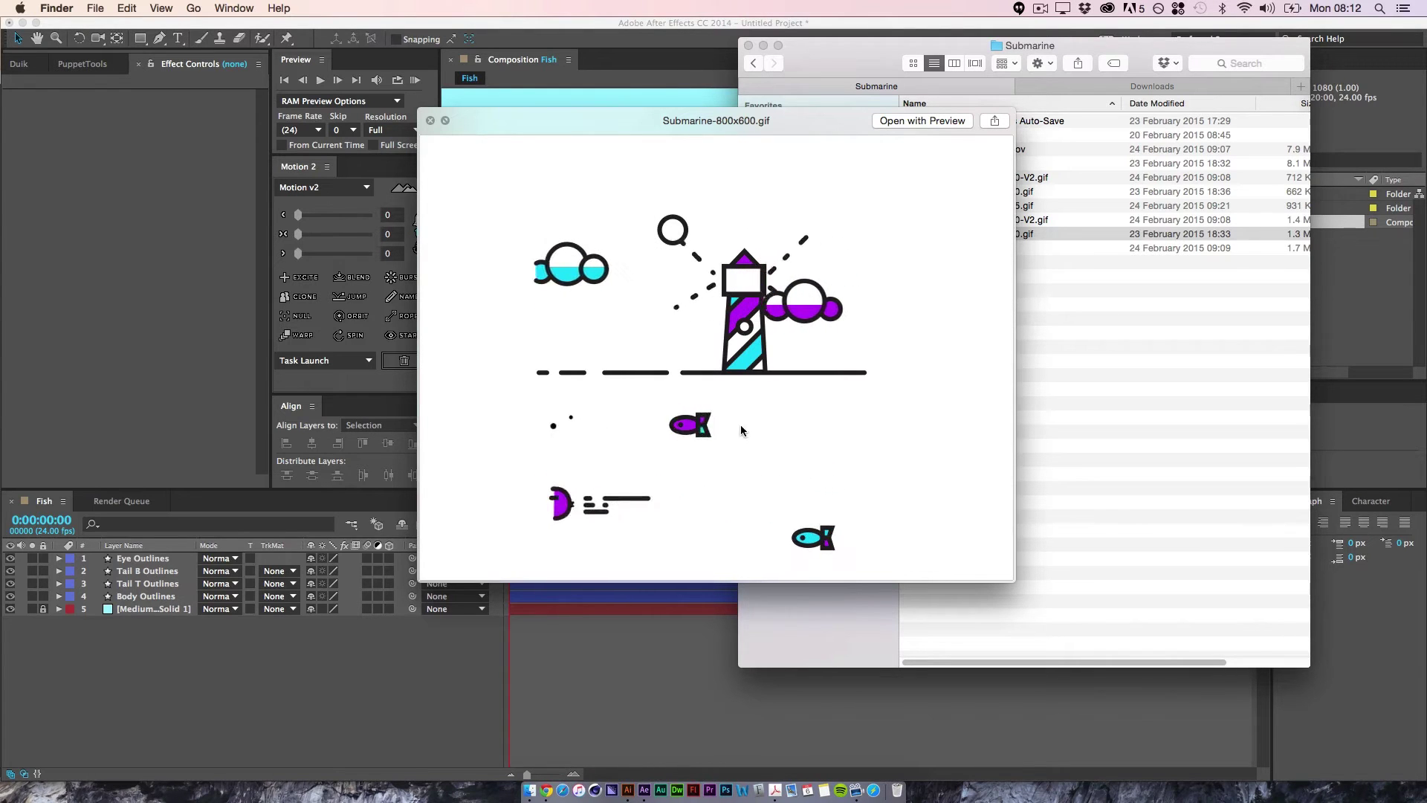
click(584, 696)
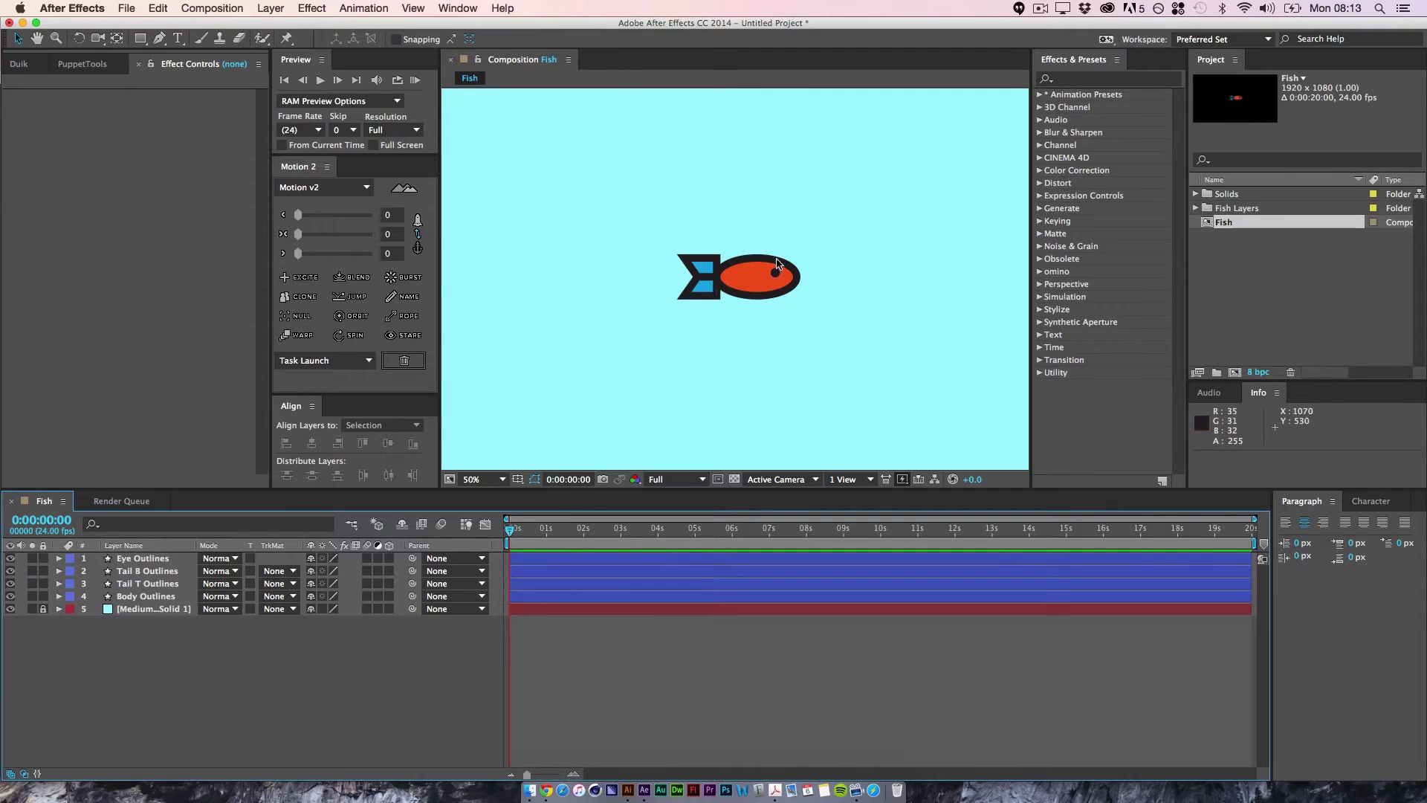
- Create a null object and position it at the joint where the fish's tail meets the body
click(155, 597)
click(270, 8)
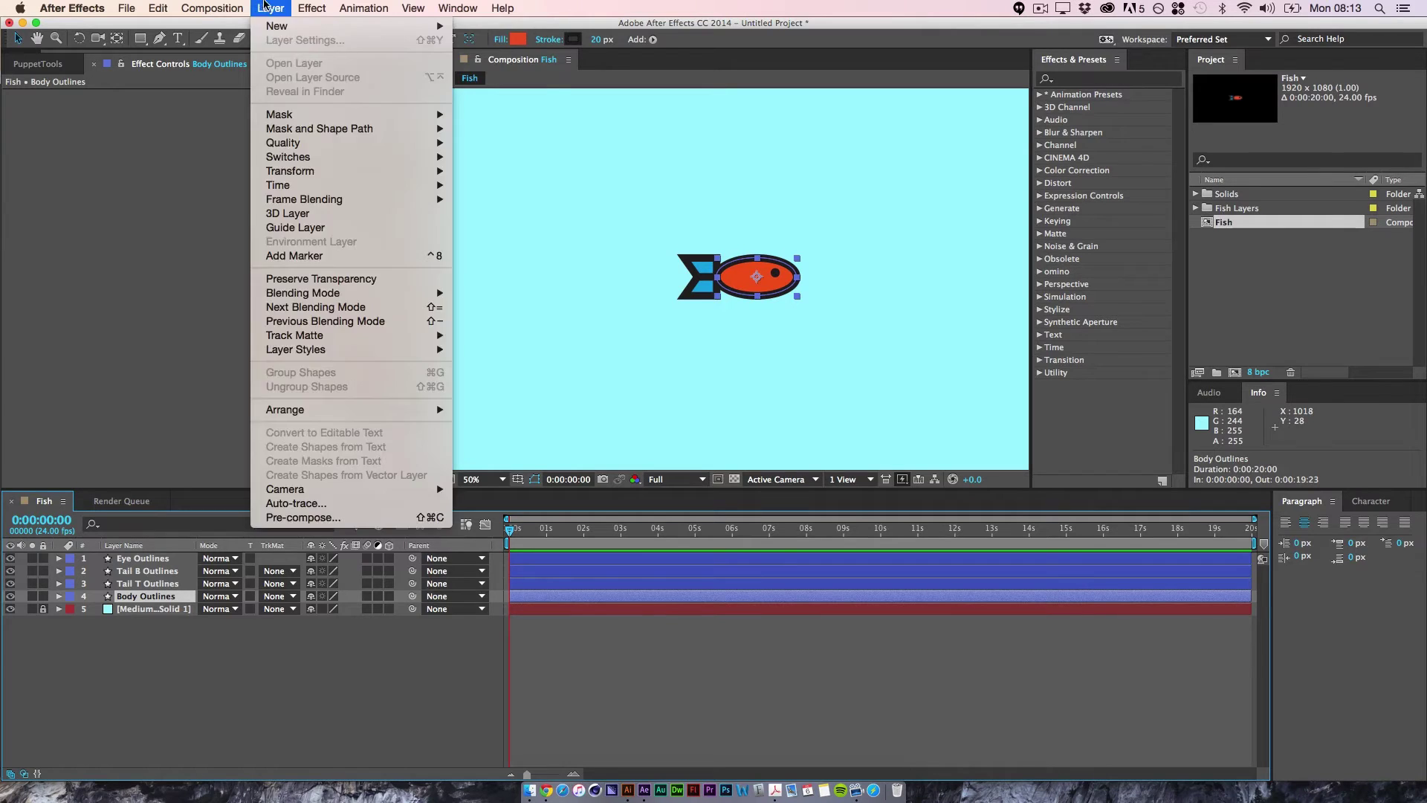
mouse_move(271, 28)
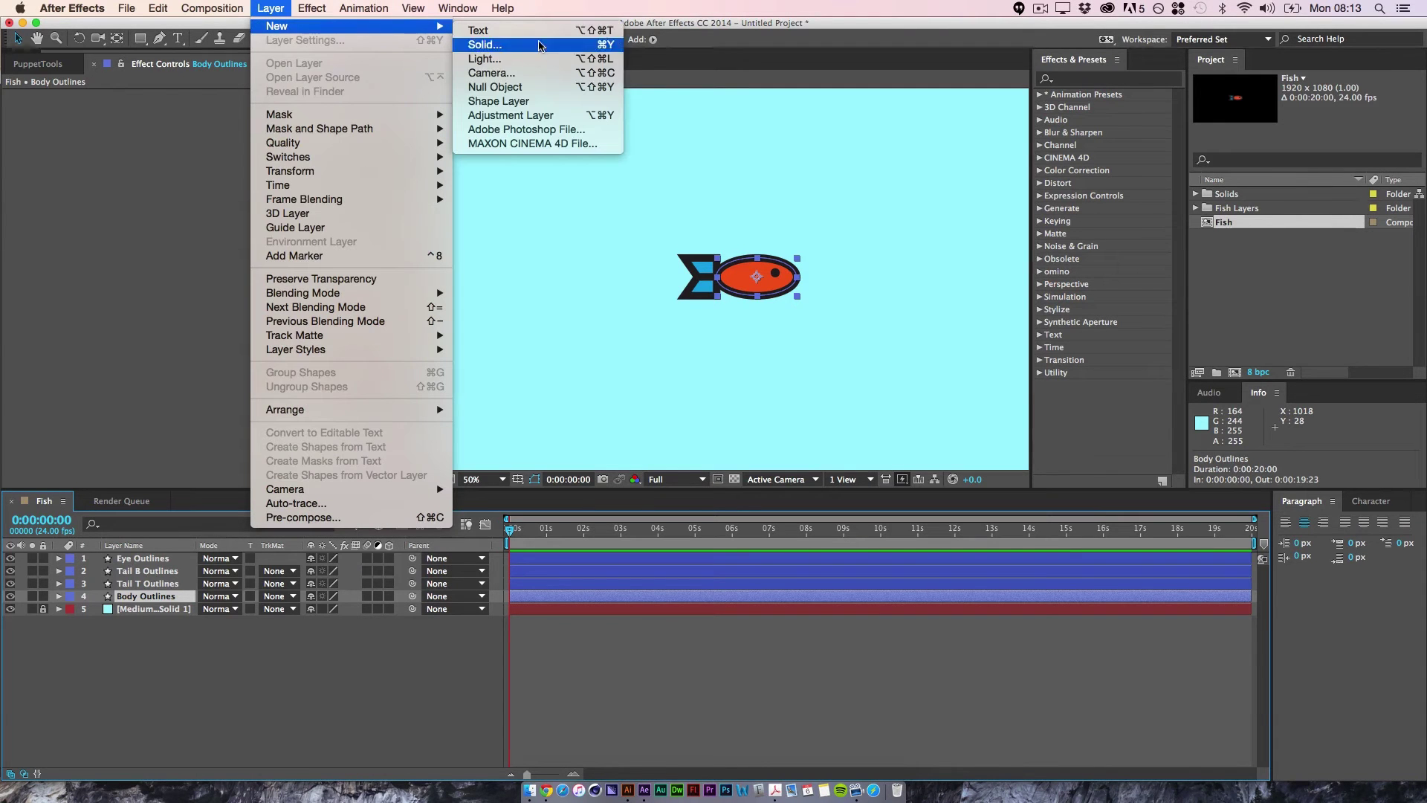
click(525, 89)
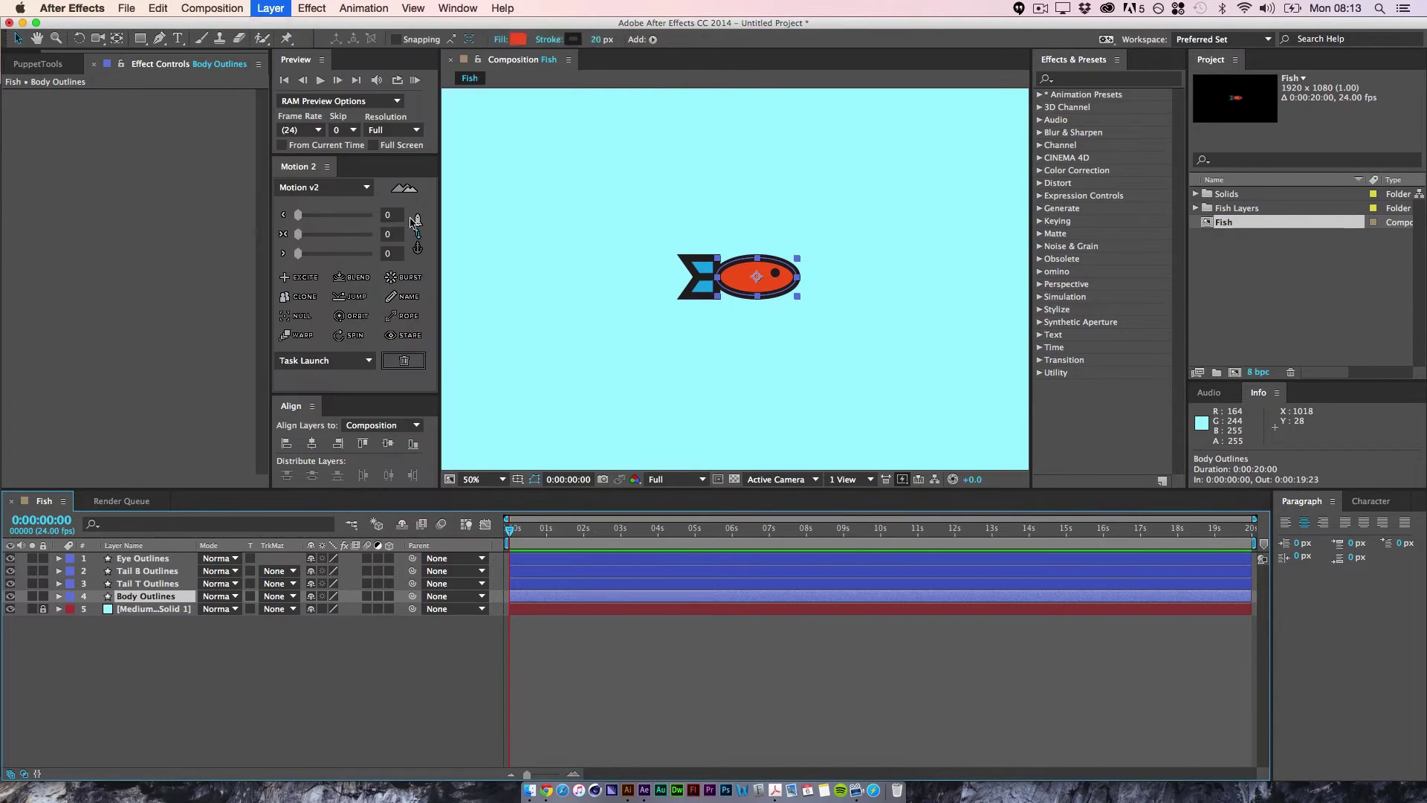
mouse_move(753, 313)
mouse_down()
mouse_move(770, 313)
mouse_move(732, 313)
mouse_up()
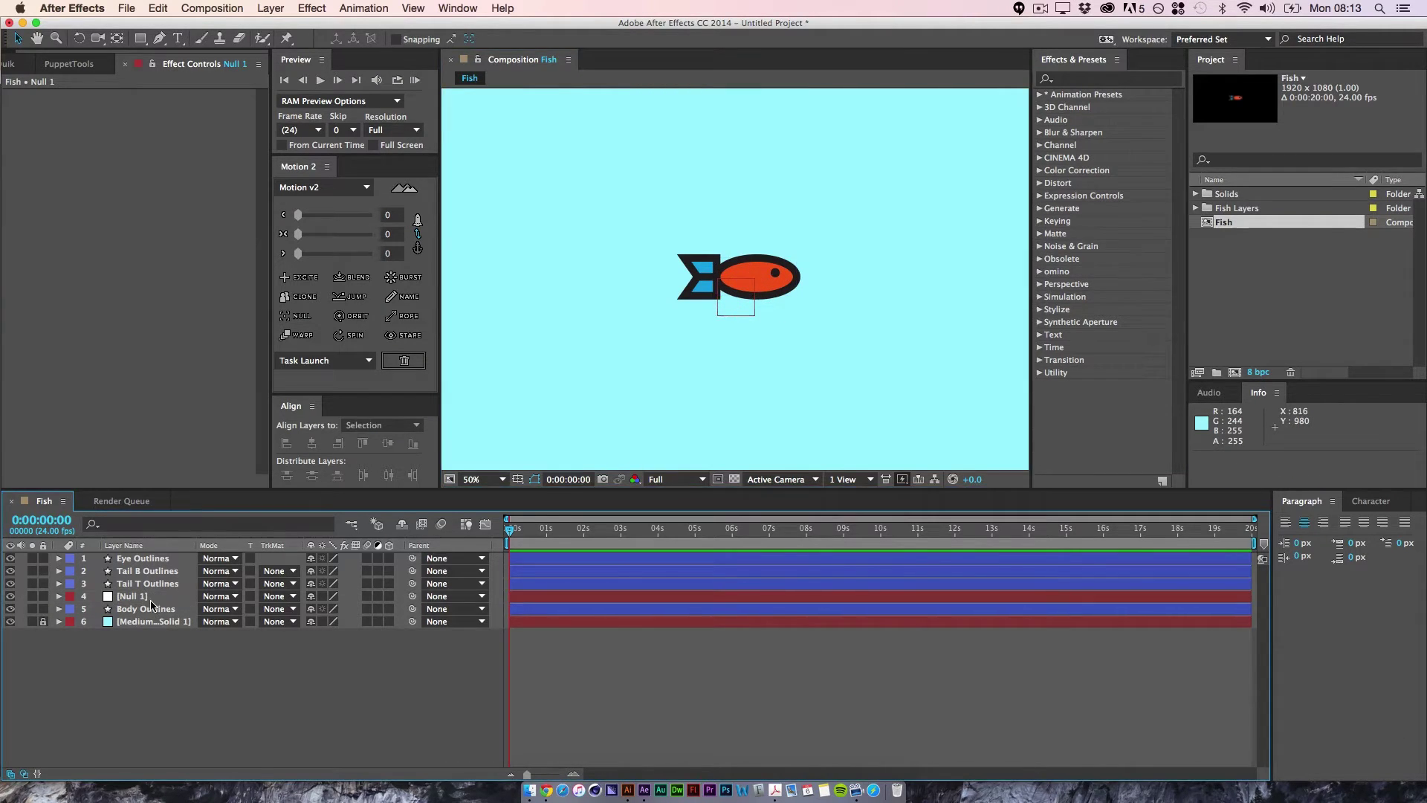
- Move the null above all other layers and rename it Fish Controller
drag(156, 598, 159, 561)
key(Return)
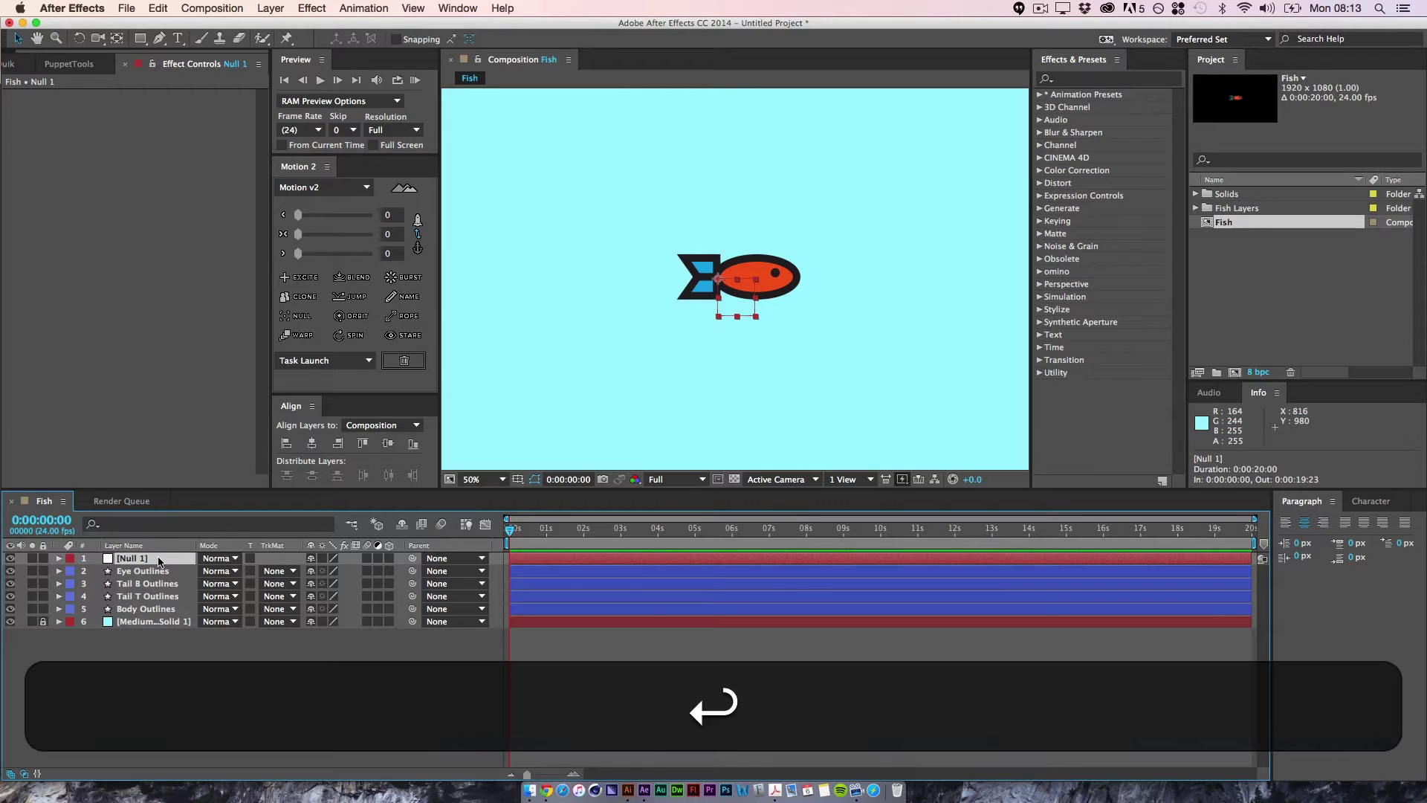
text(Fish Controller)
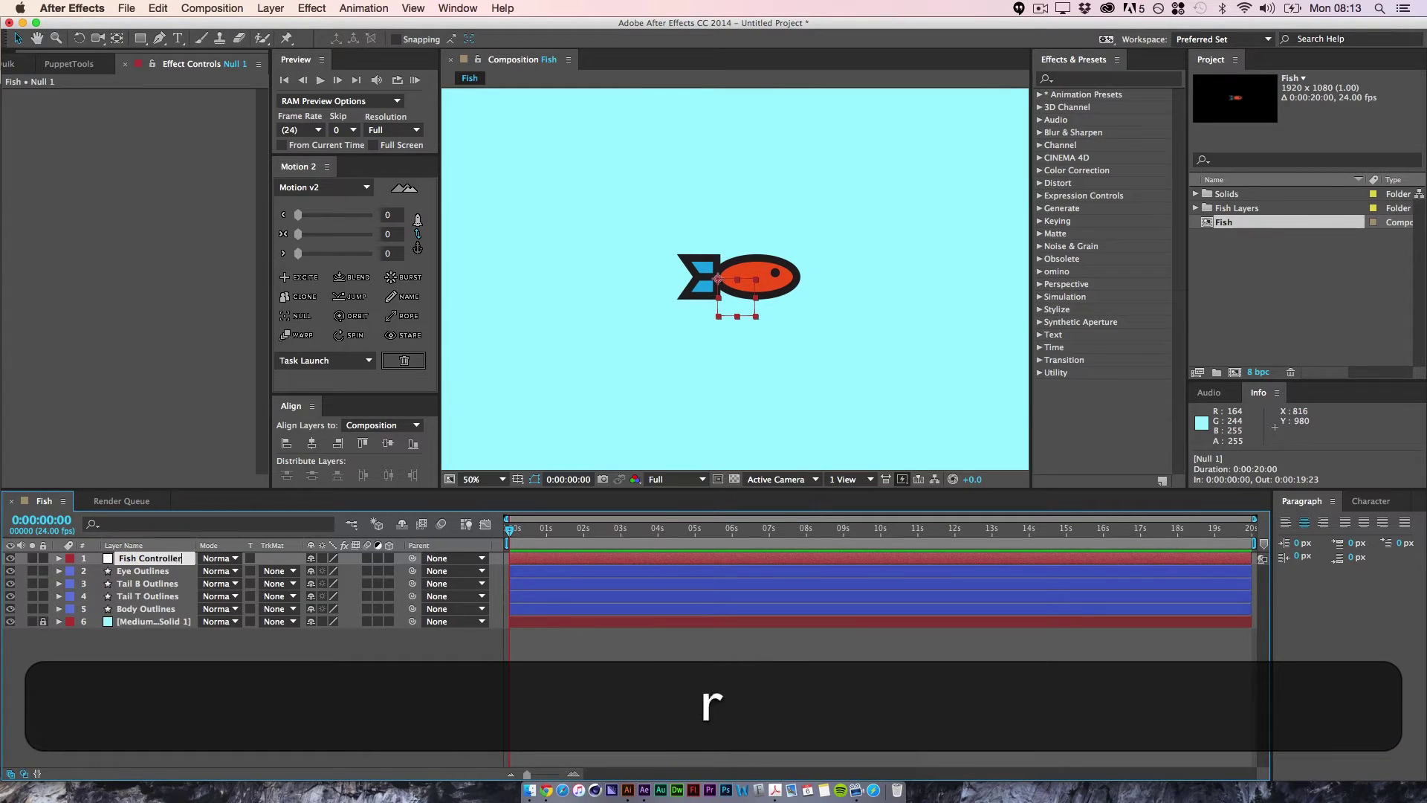
key(Return)
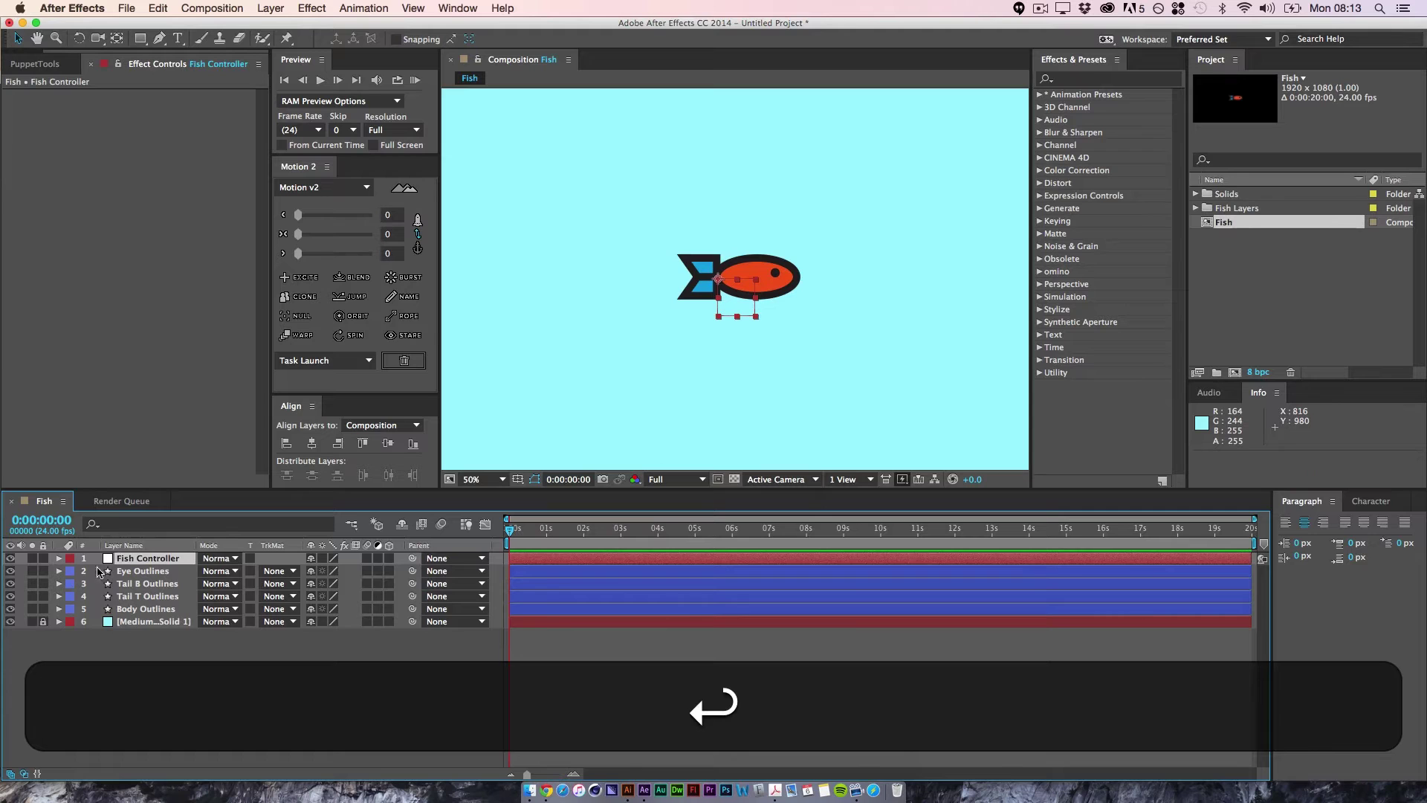
- Parent the Eye, Tail B, Tail T and Body Outlines layers to the Fish Controller null
click(140, 571)
shift+click(158, 611)
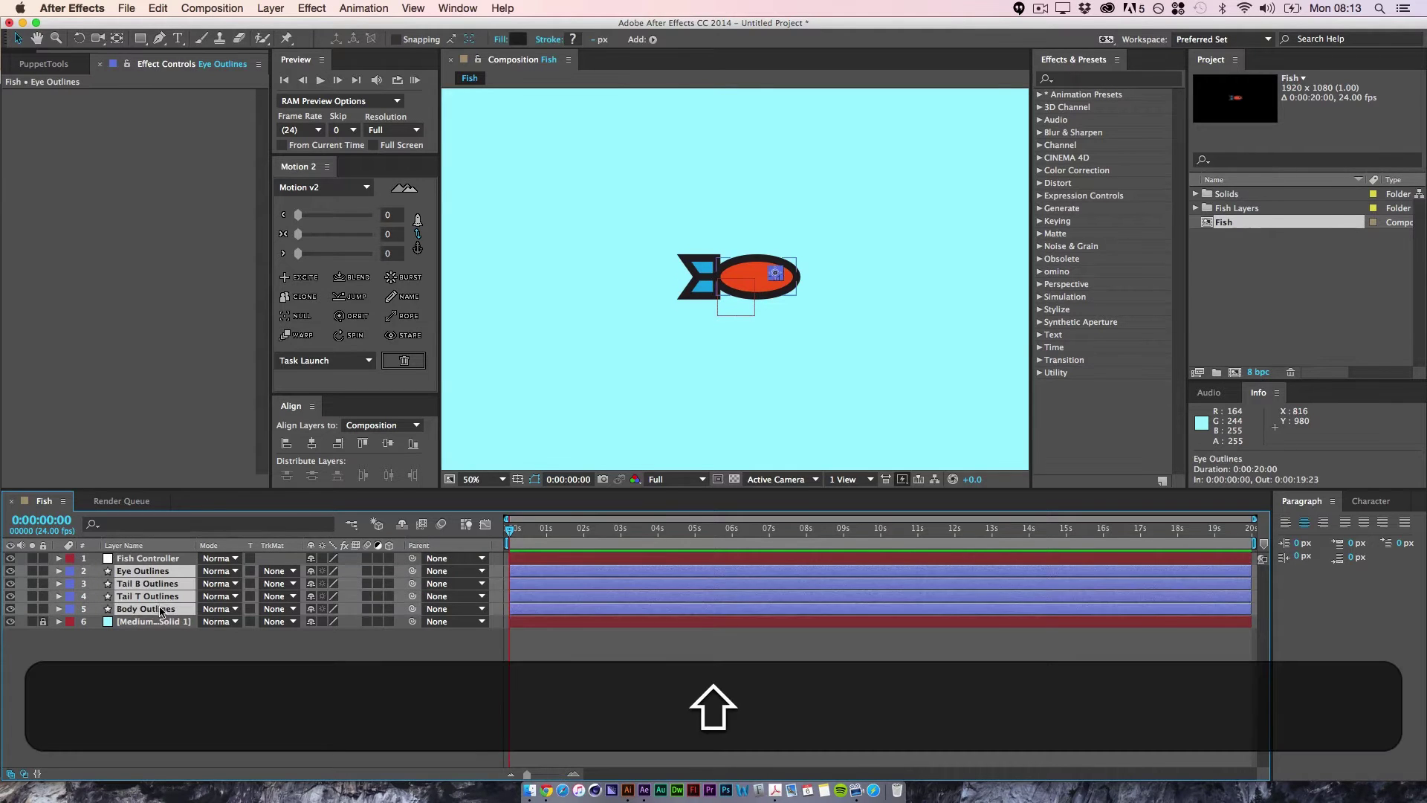
drag(410, 577, 165, 564)
- Test the parenting by moving the Fish Controller null horizontally towards the tail side, and undo the move
click(165, 563)
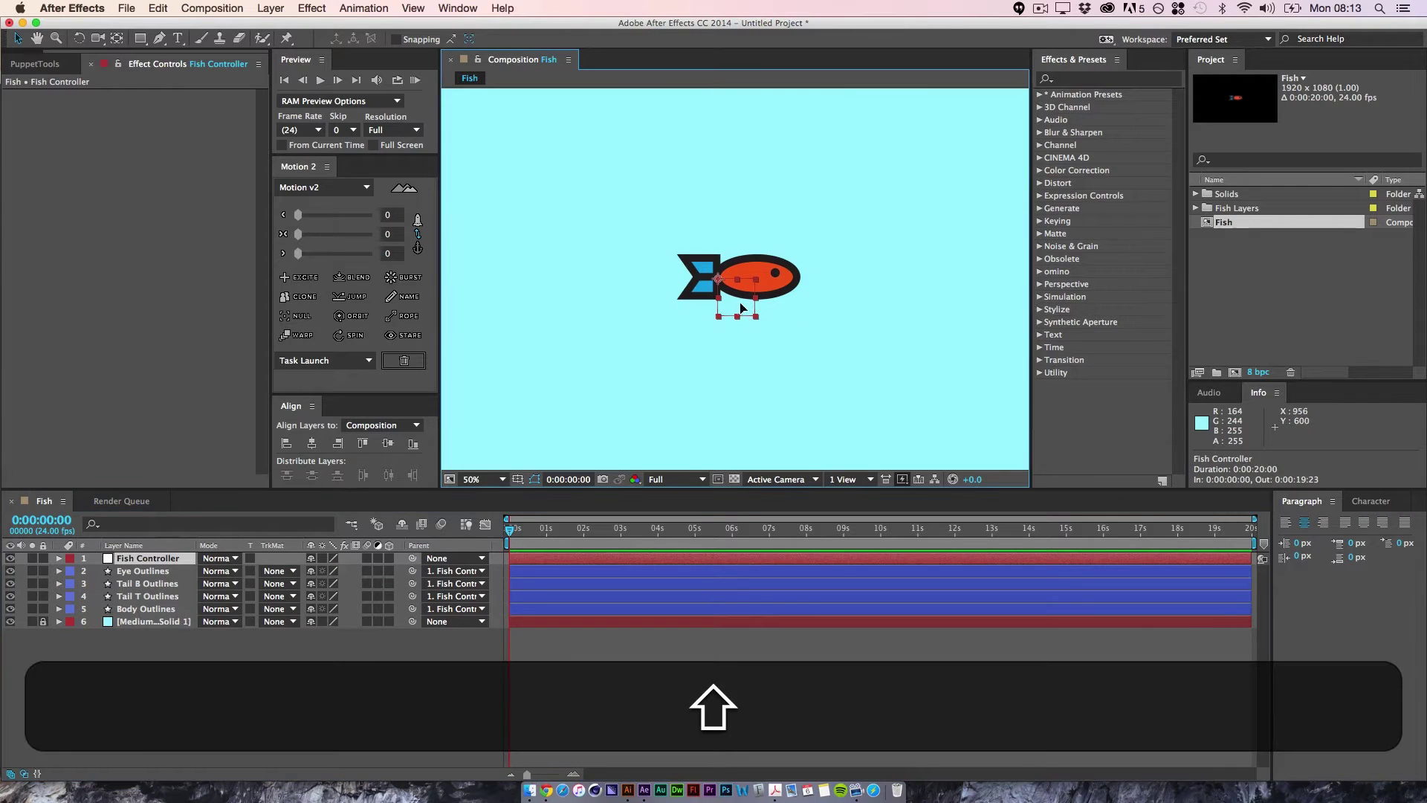
drag(774, 319, 672, 320)
key(super+z)
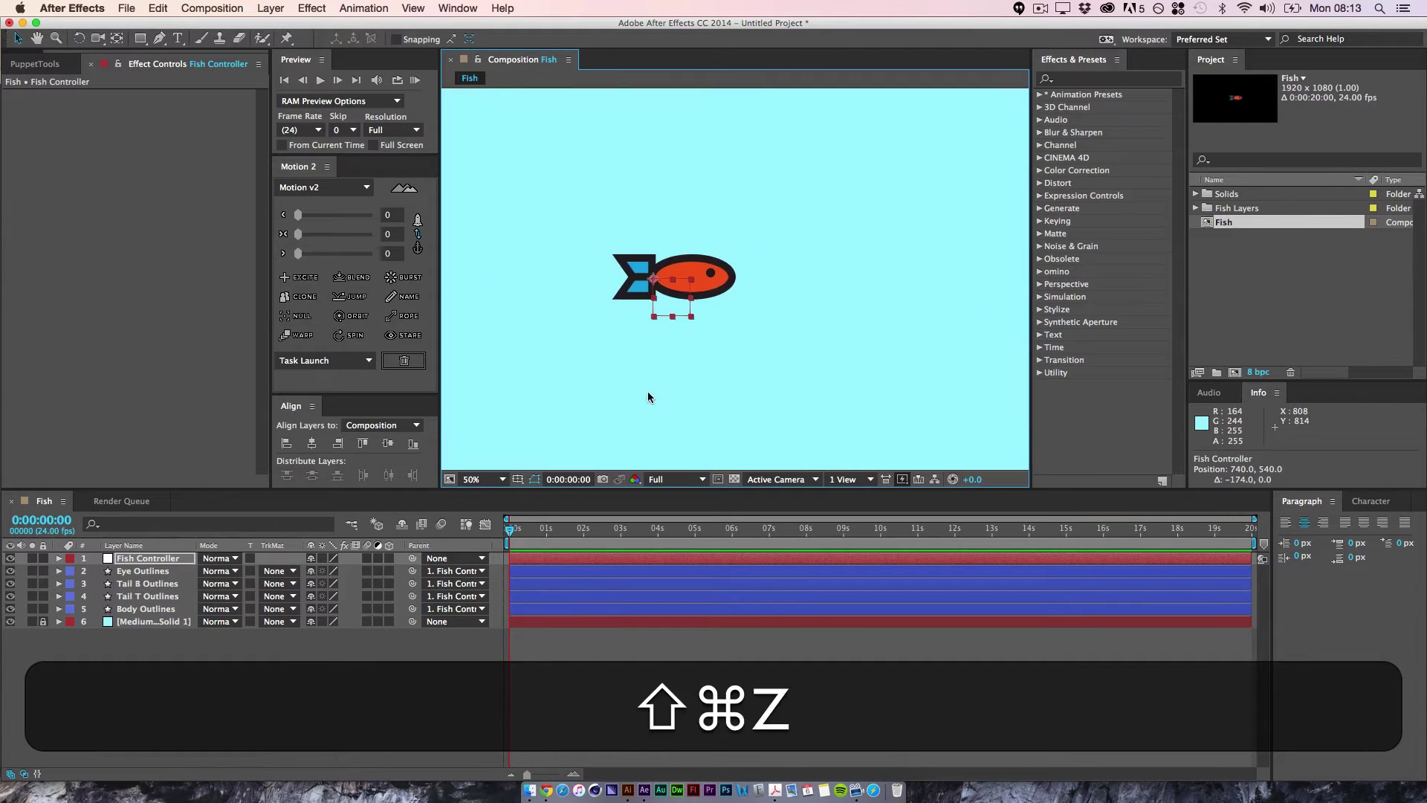
click(282, 710)
key(space)
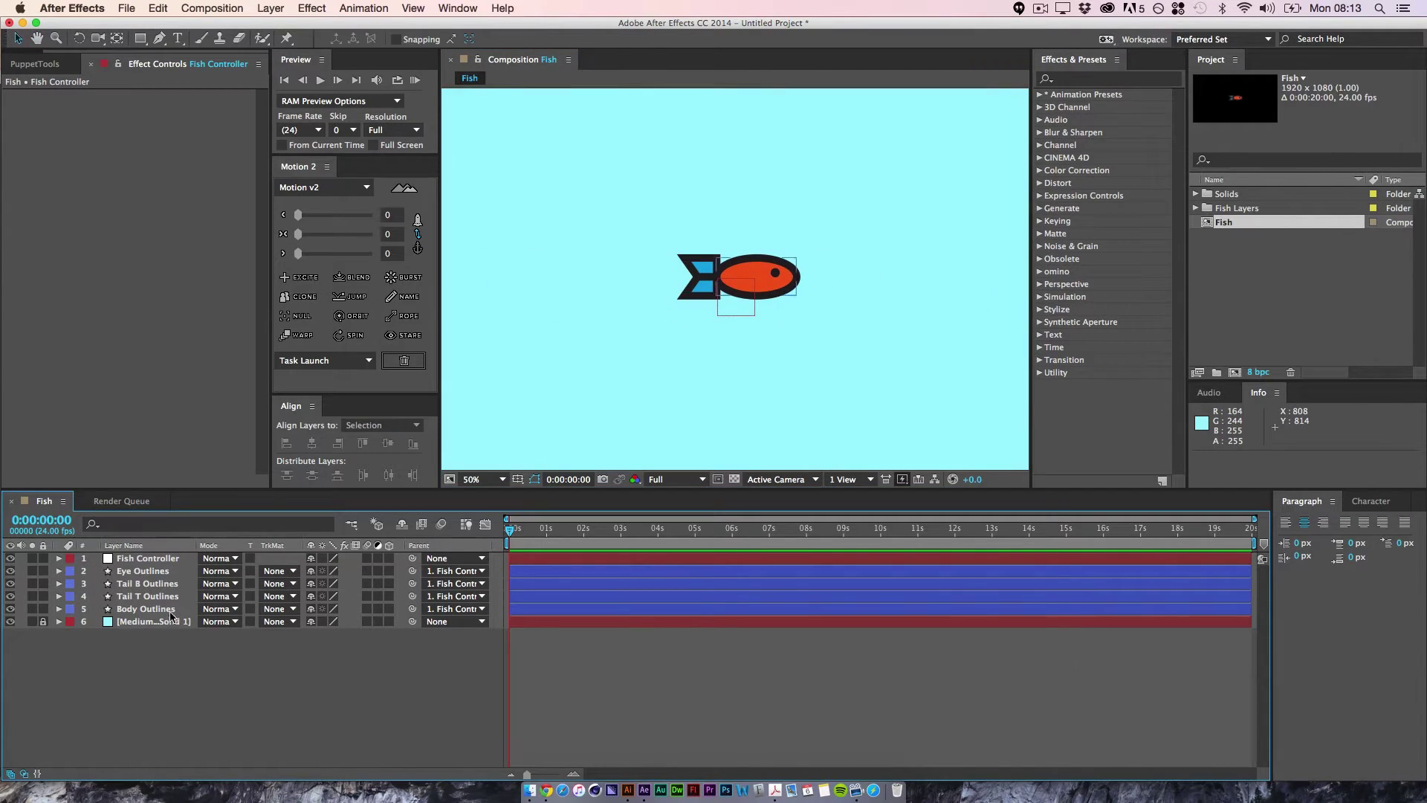
- Set a starting Scale keyframe on the Body Outlines layer at frame 0
click(146, 609)
key(s)
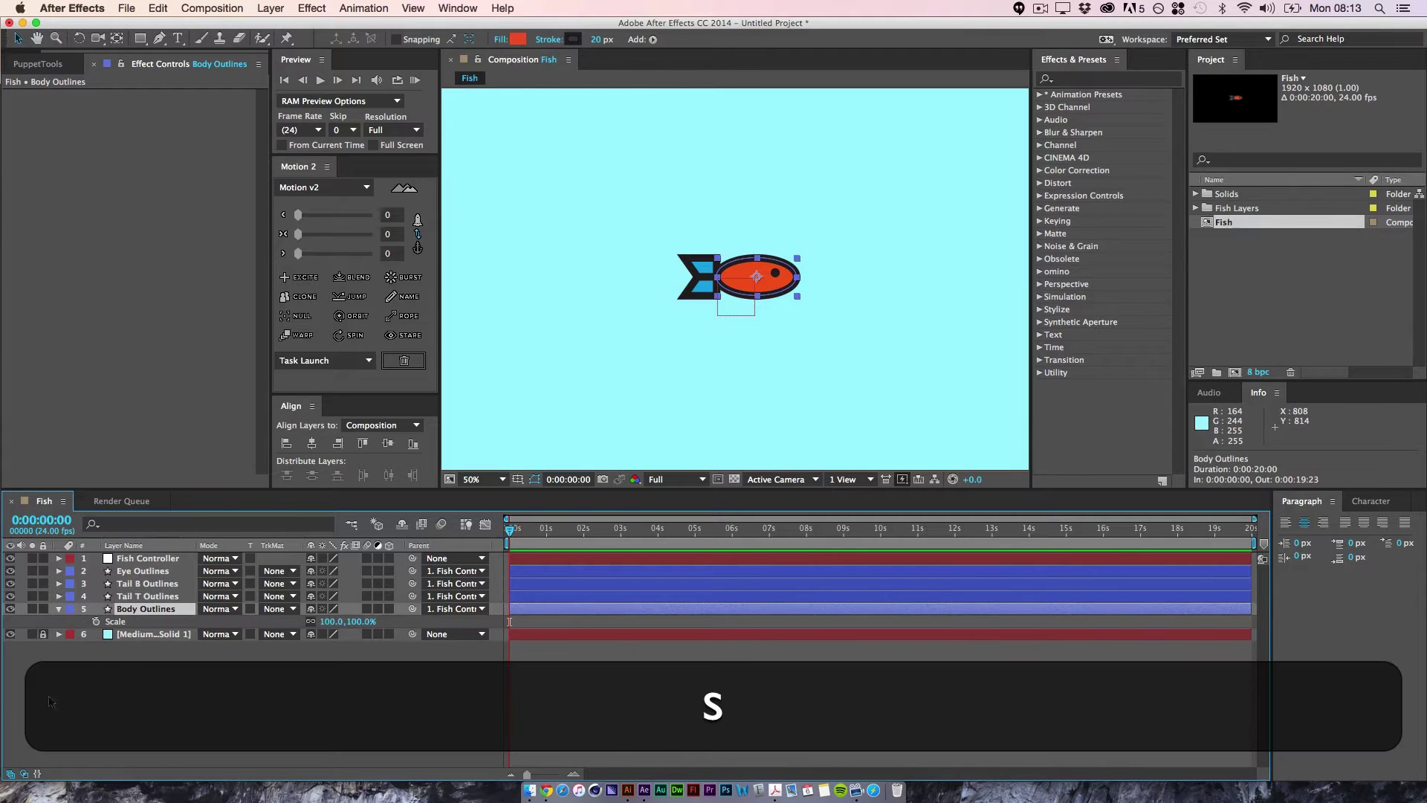
click(96, 621)
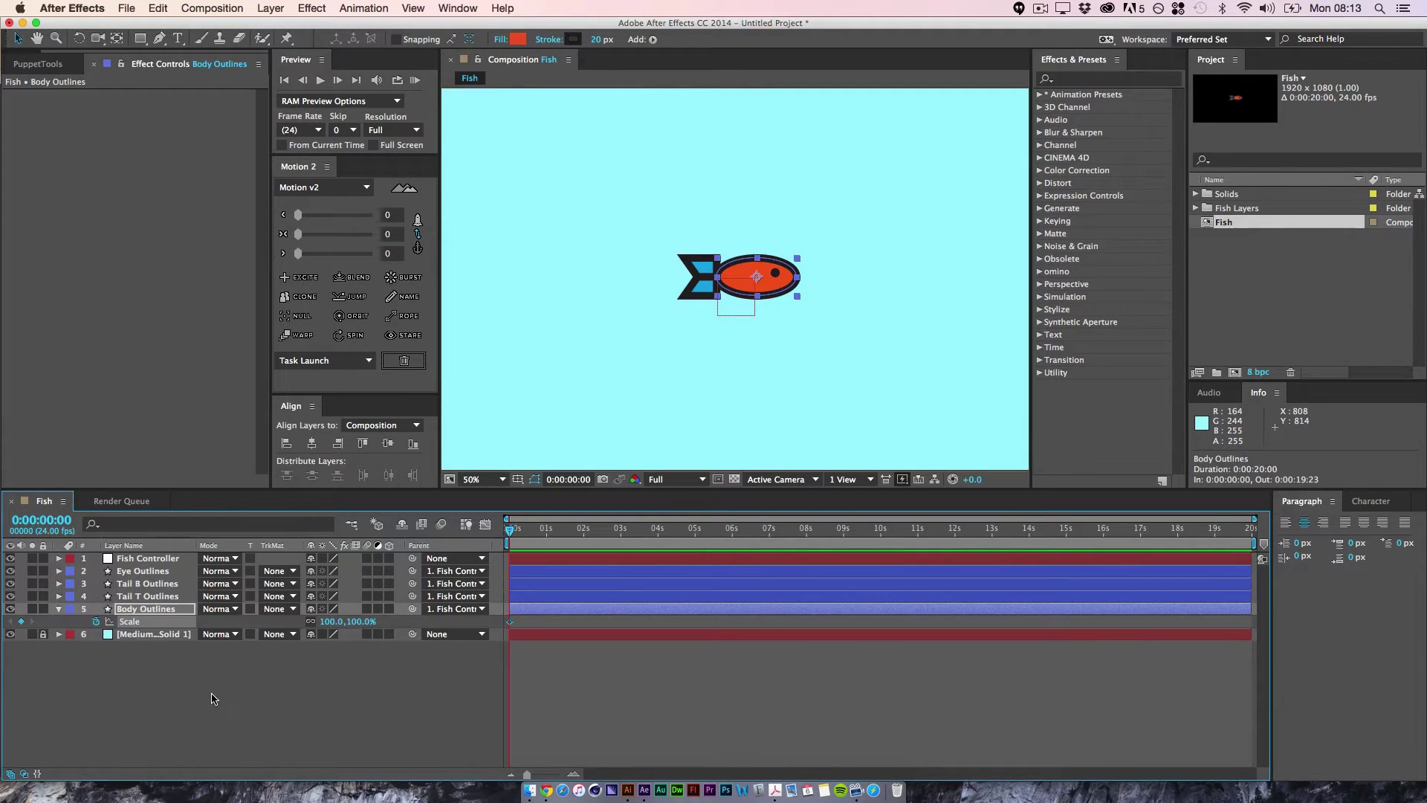
click(212, 690)
- At frame 12, set the Body Outlines Scale to 130% horizontally and 70% vertically with the proportions unlinked
key(super+equal)
key(equal)
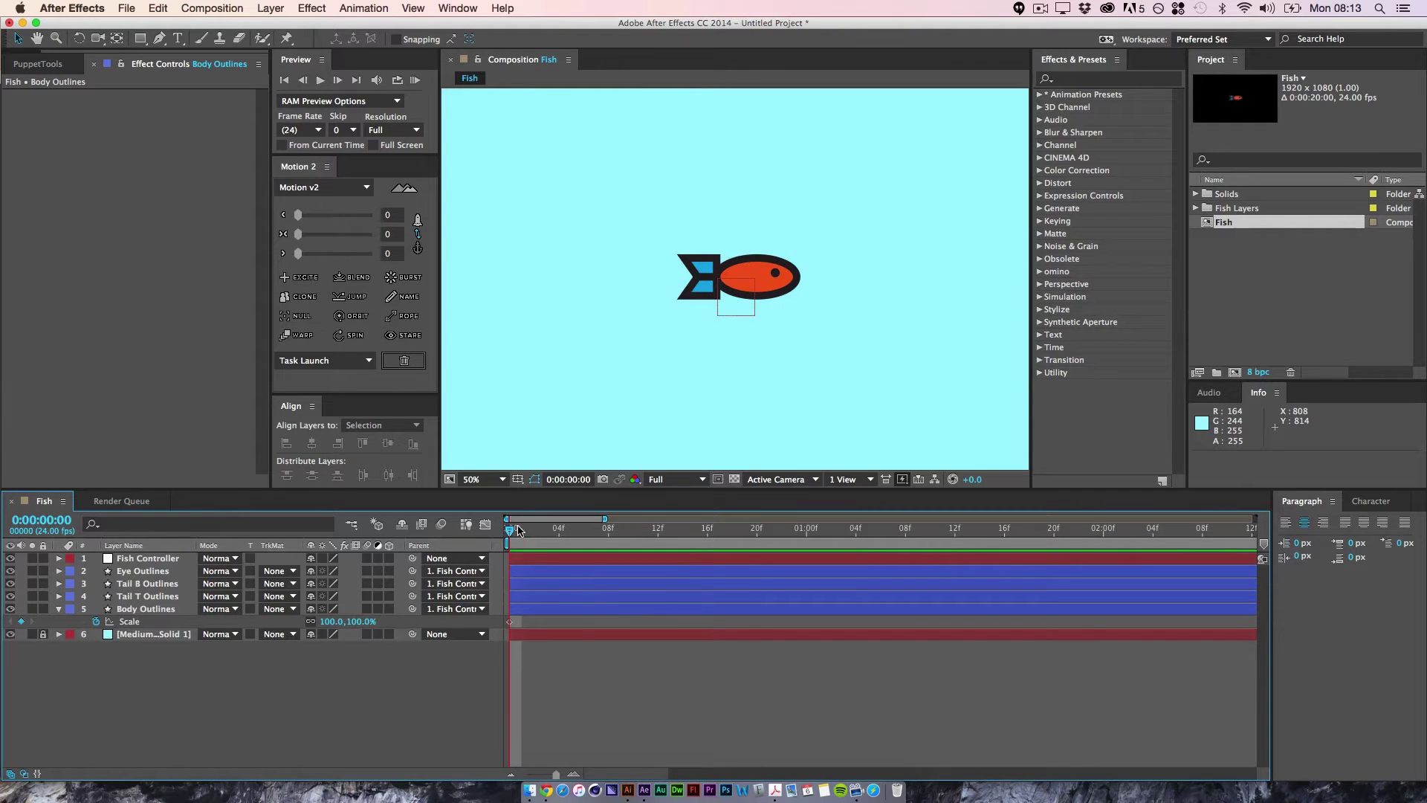
drag(510, 532, 658, 548)
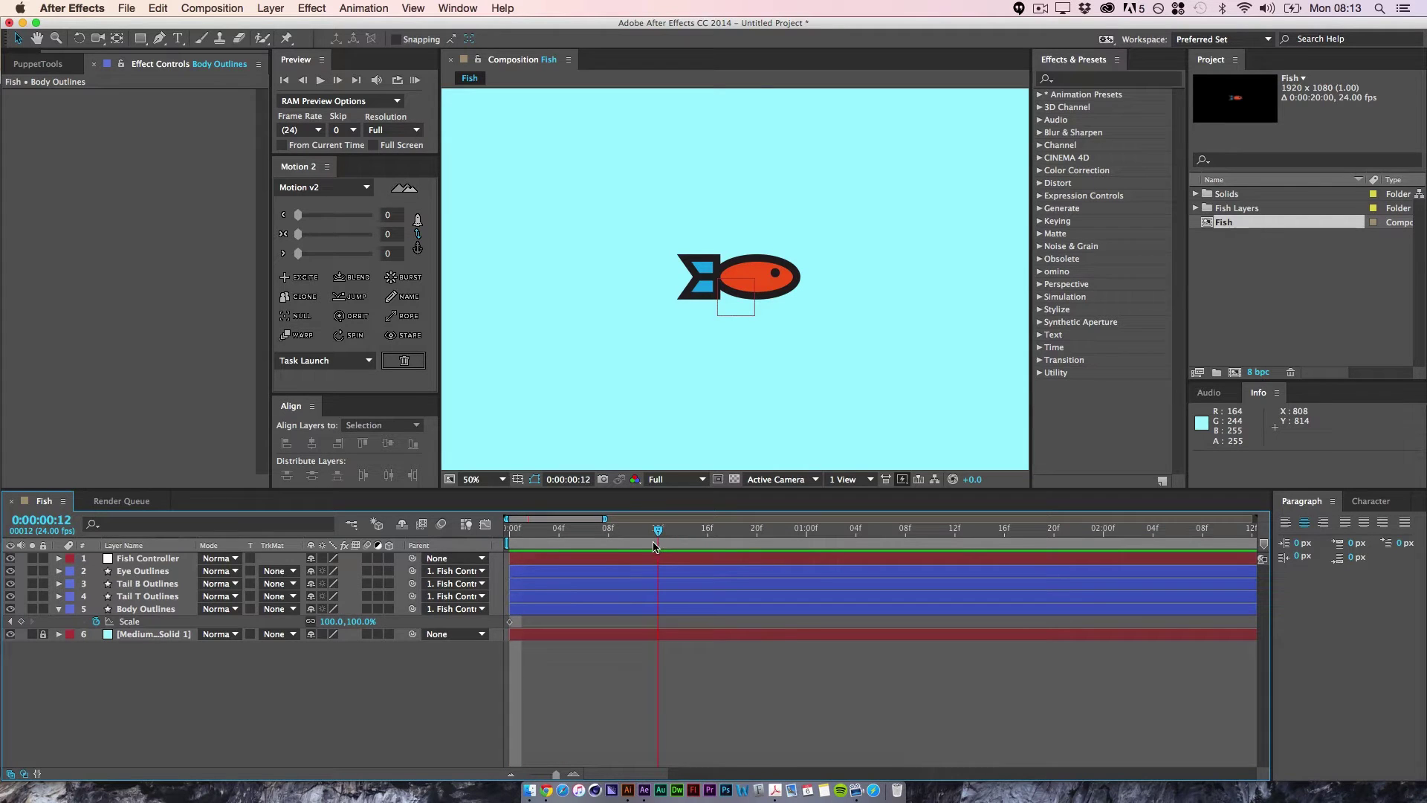
drag(324, 621, 346, 621)
click(333, 623)
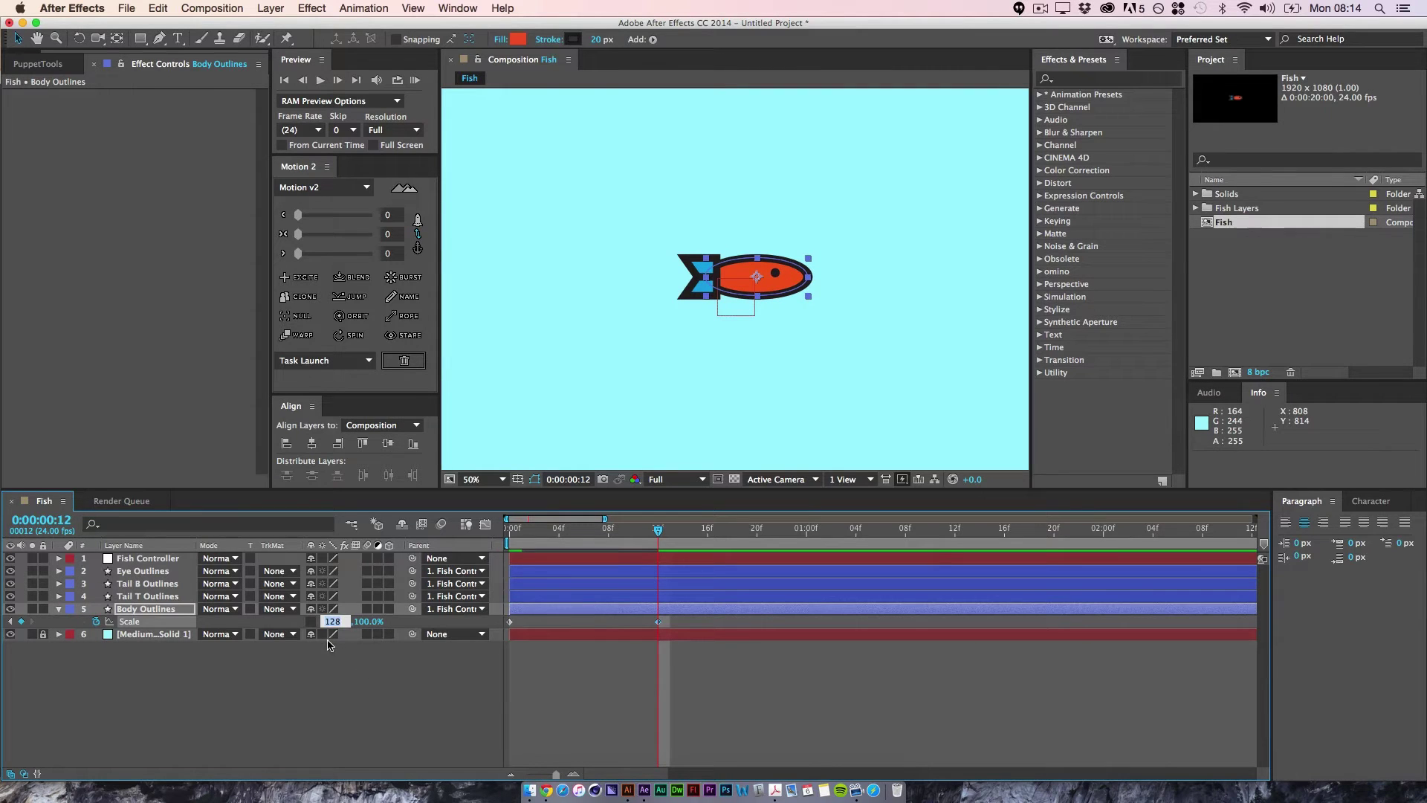
text(130)
key(Return)
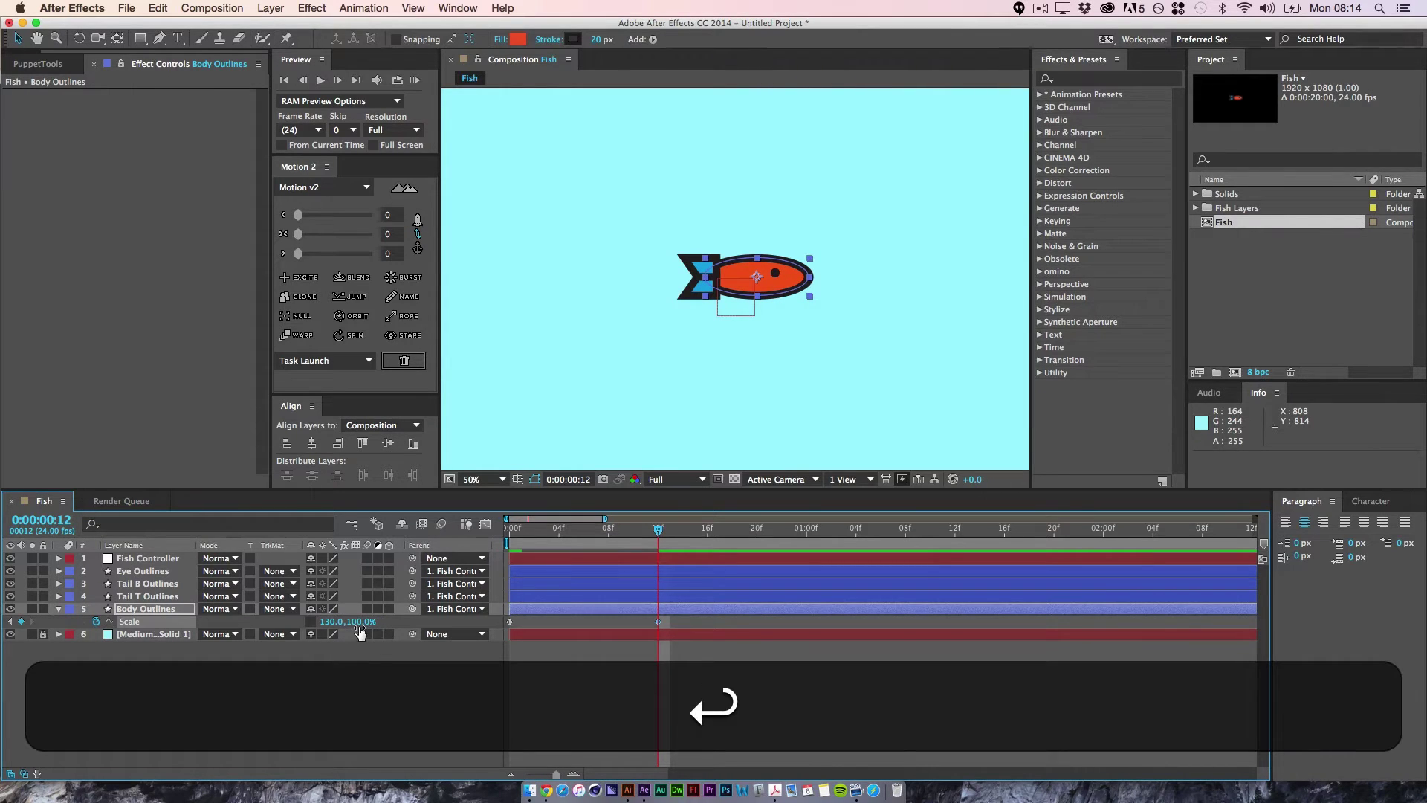
click(365, 623)
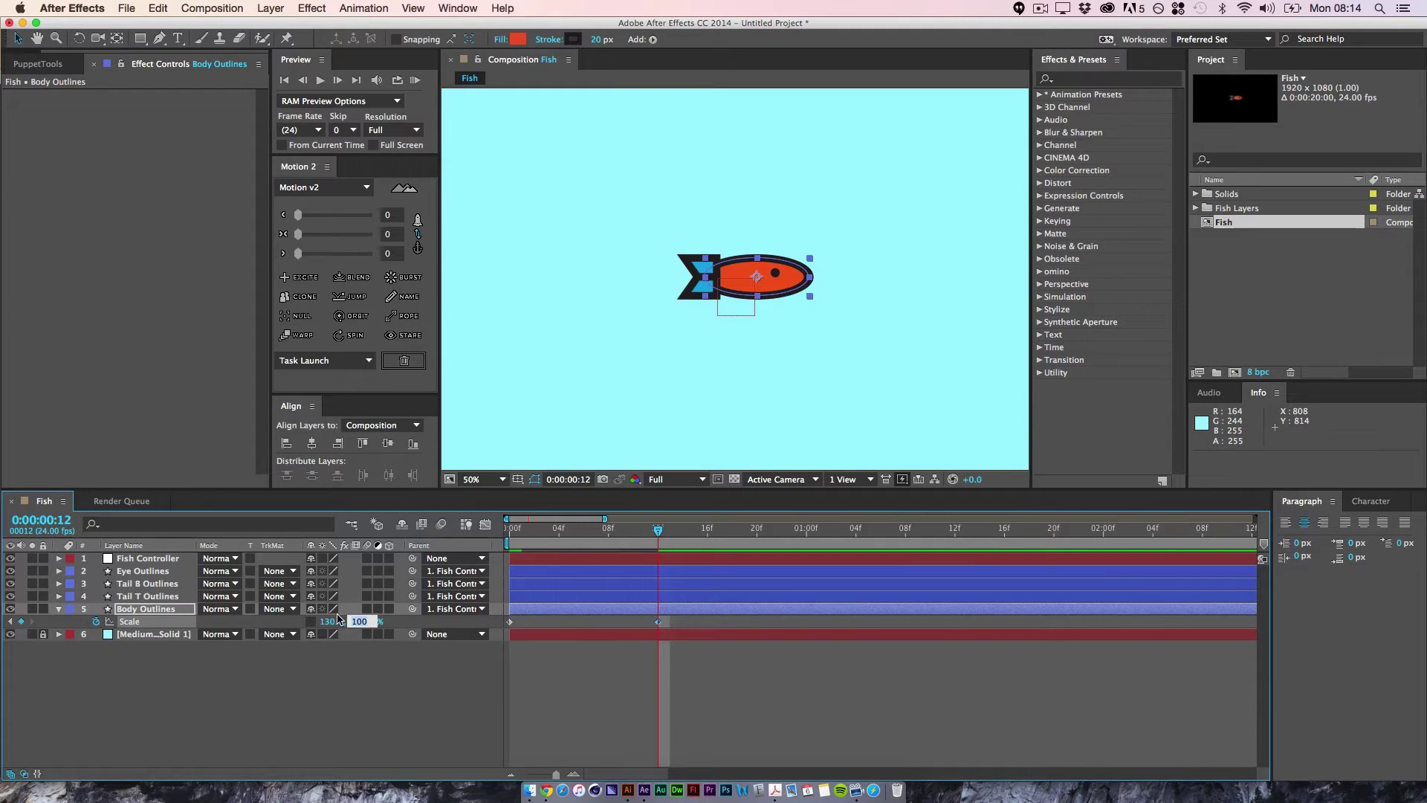
text(70)
key(Return)
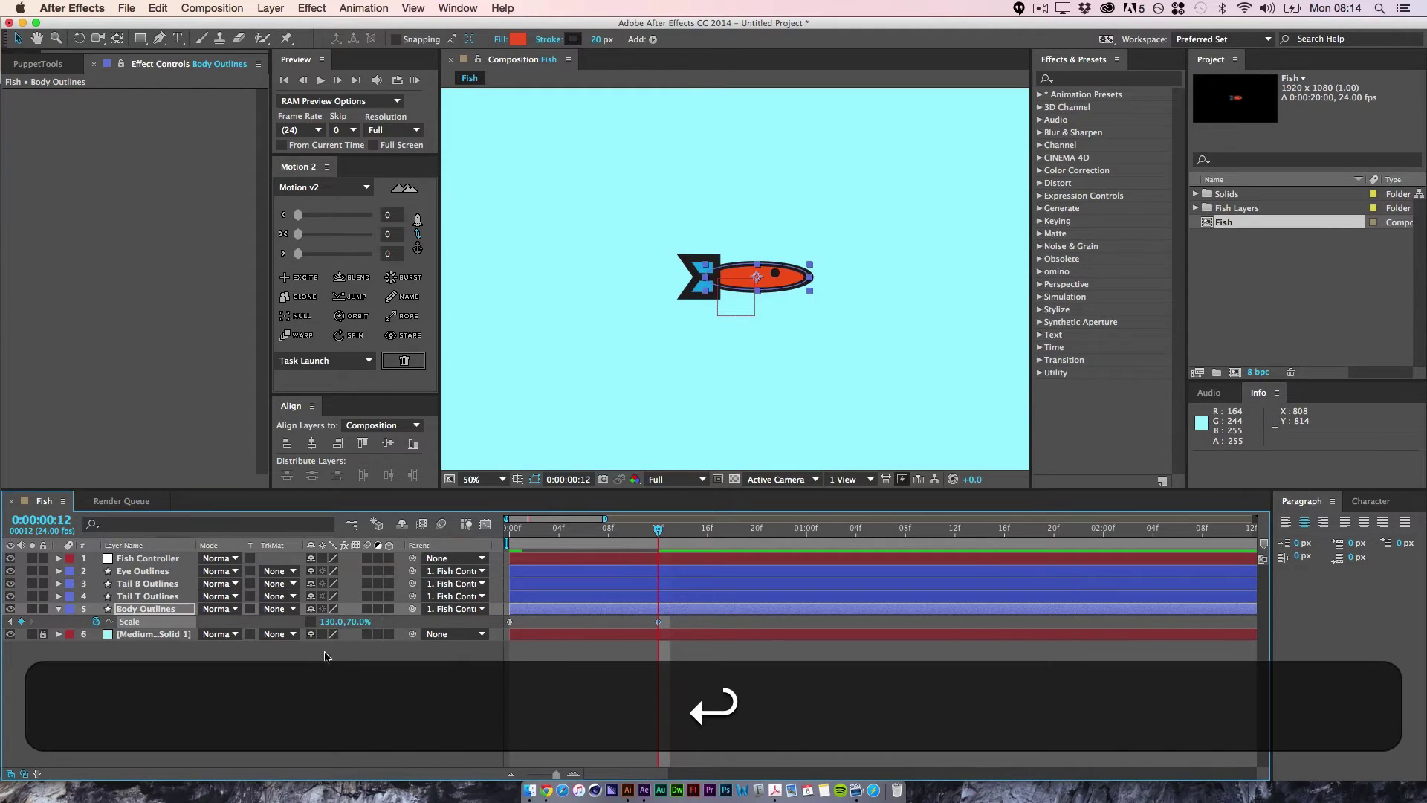
click(446, 623)
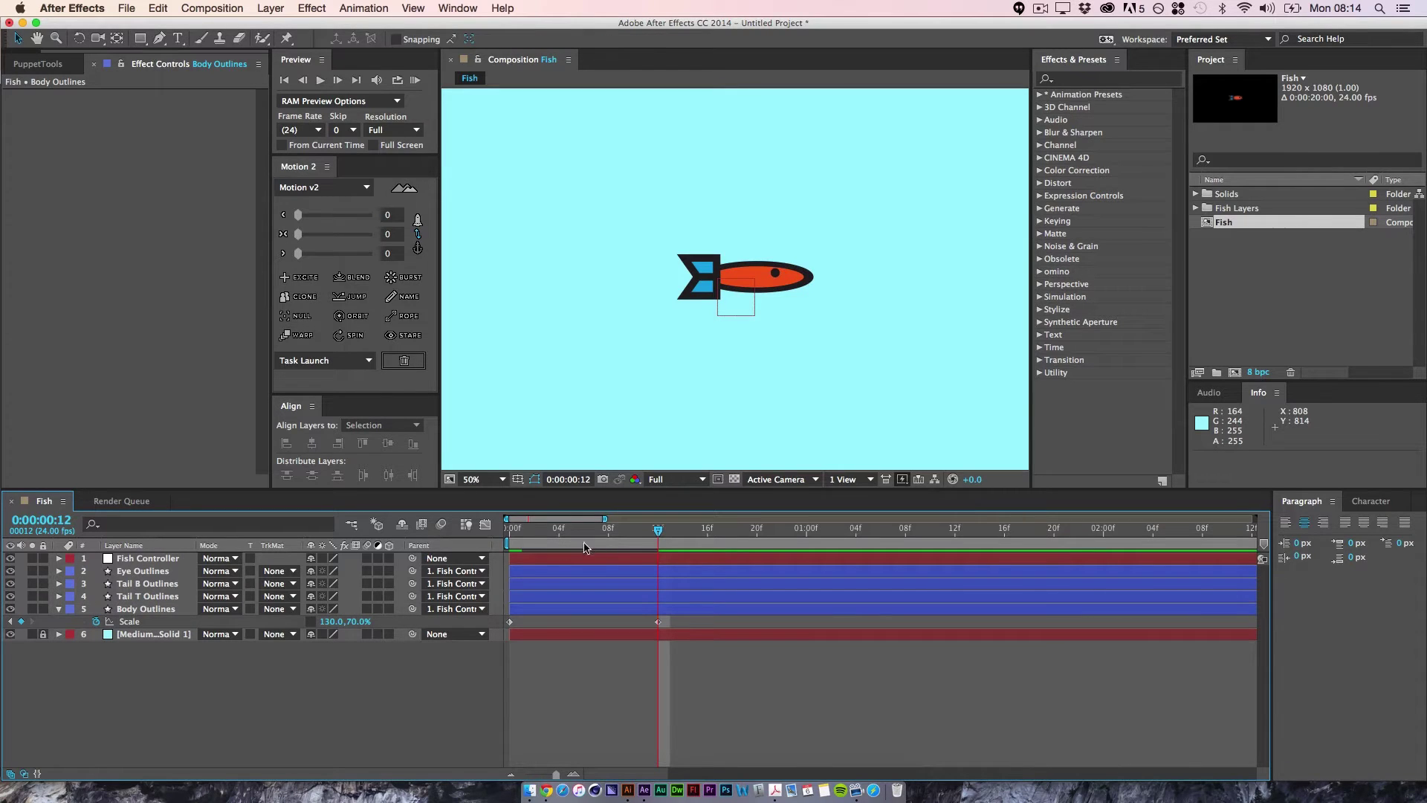
- Solo the Body Outlines layer, move its anchor point to the ellipse's left edge, scrub the stretch and turn solo off
drag(640, 545, 421, 590)
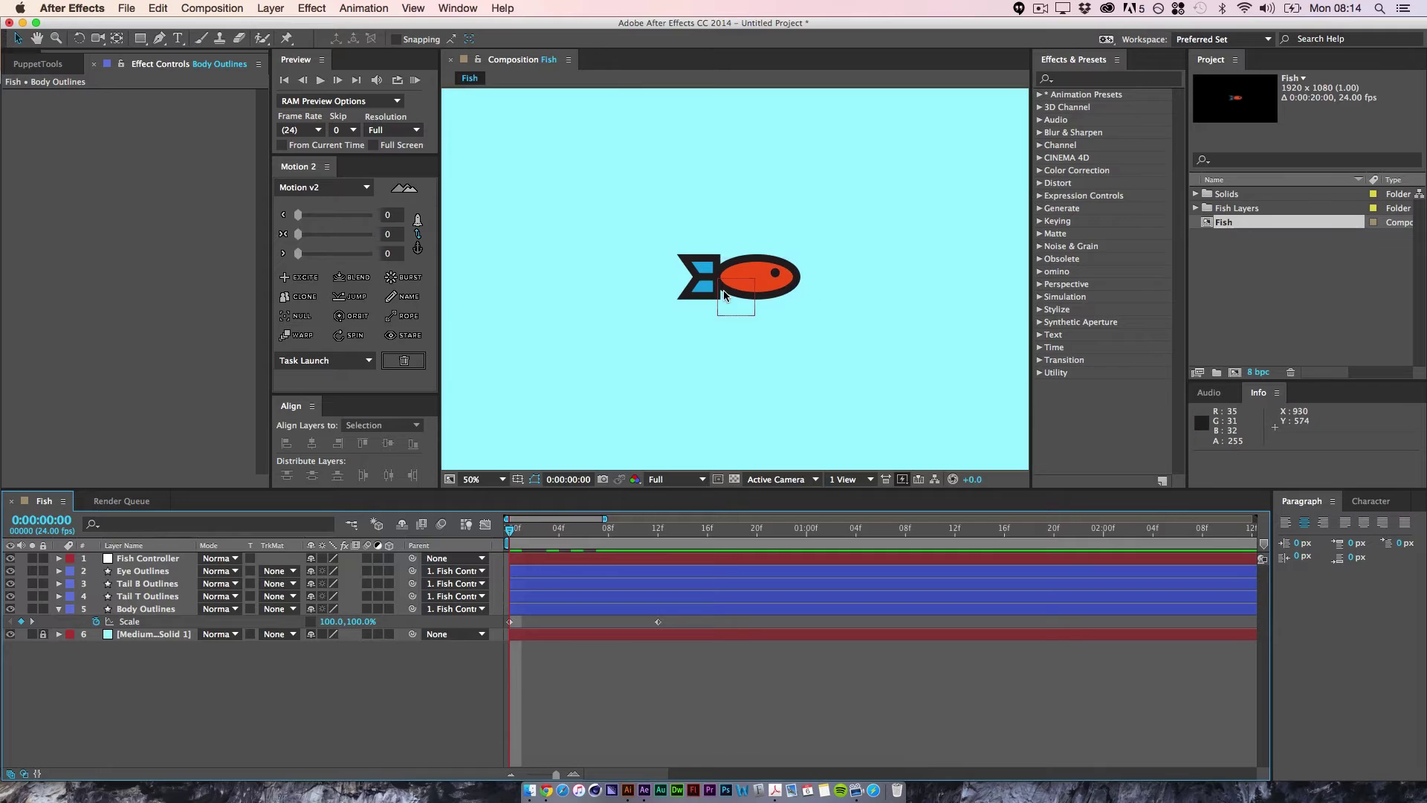
key(super+equal)
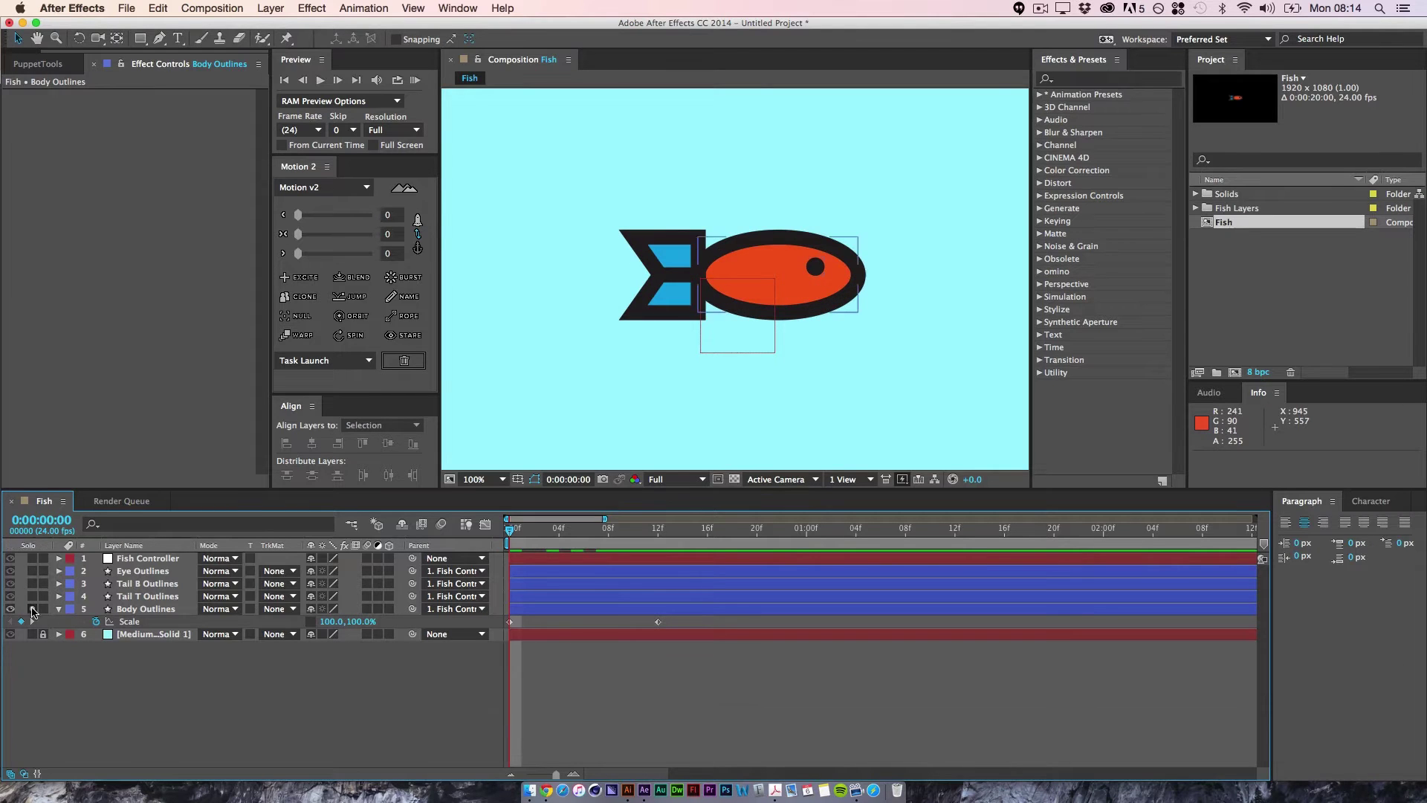
click(32, 608)
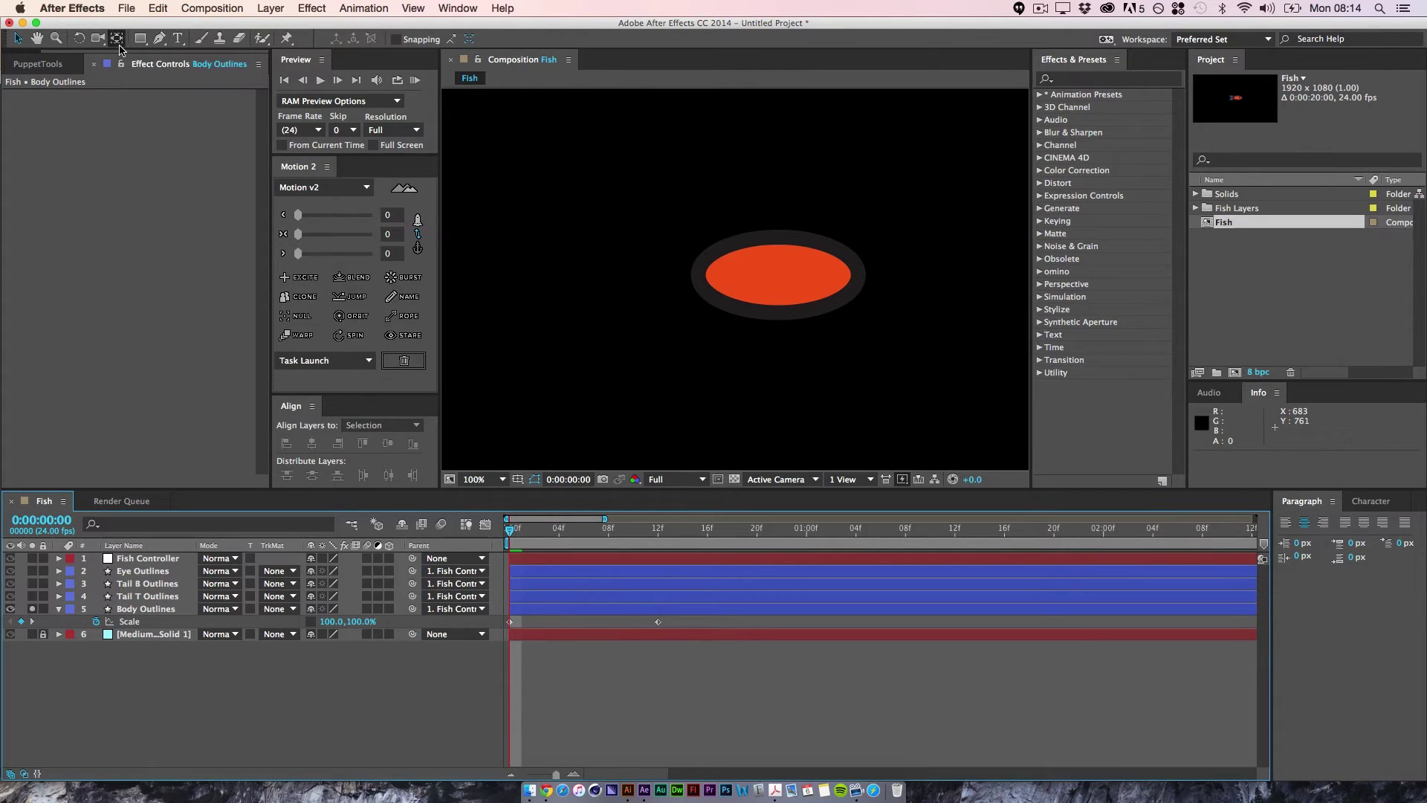
key(y)
click(802, 281)
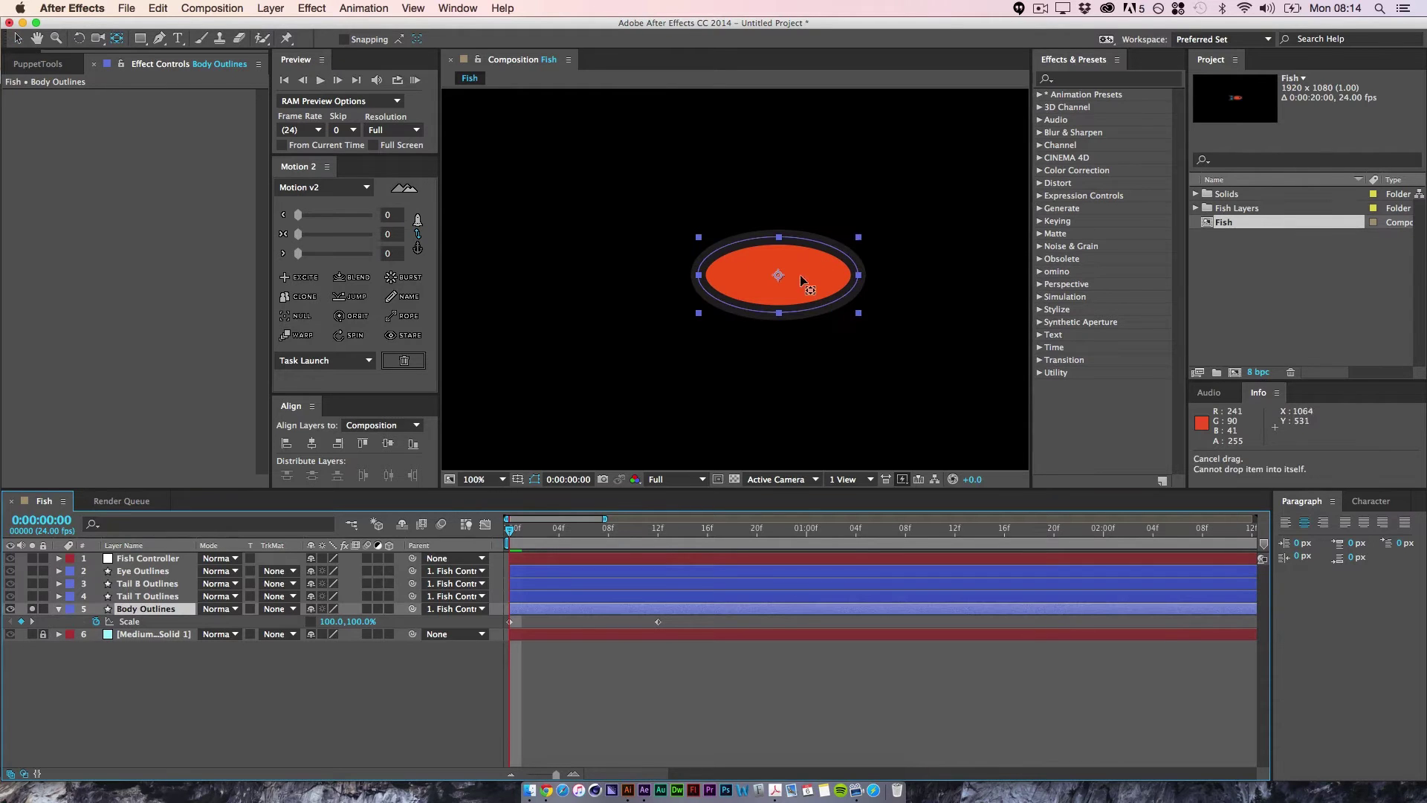
drag(779, 277, 699, 277)
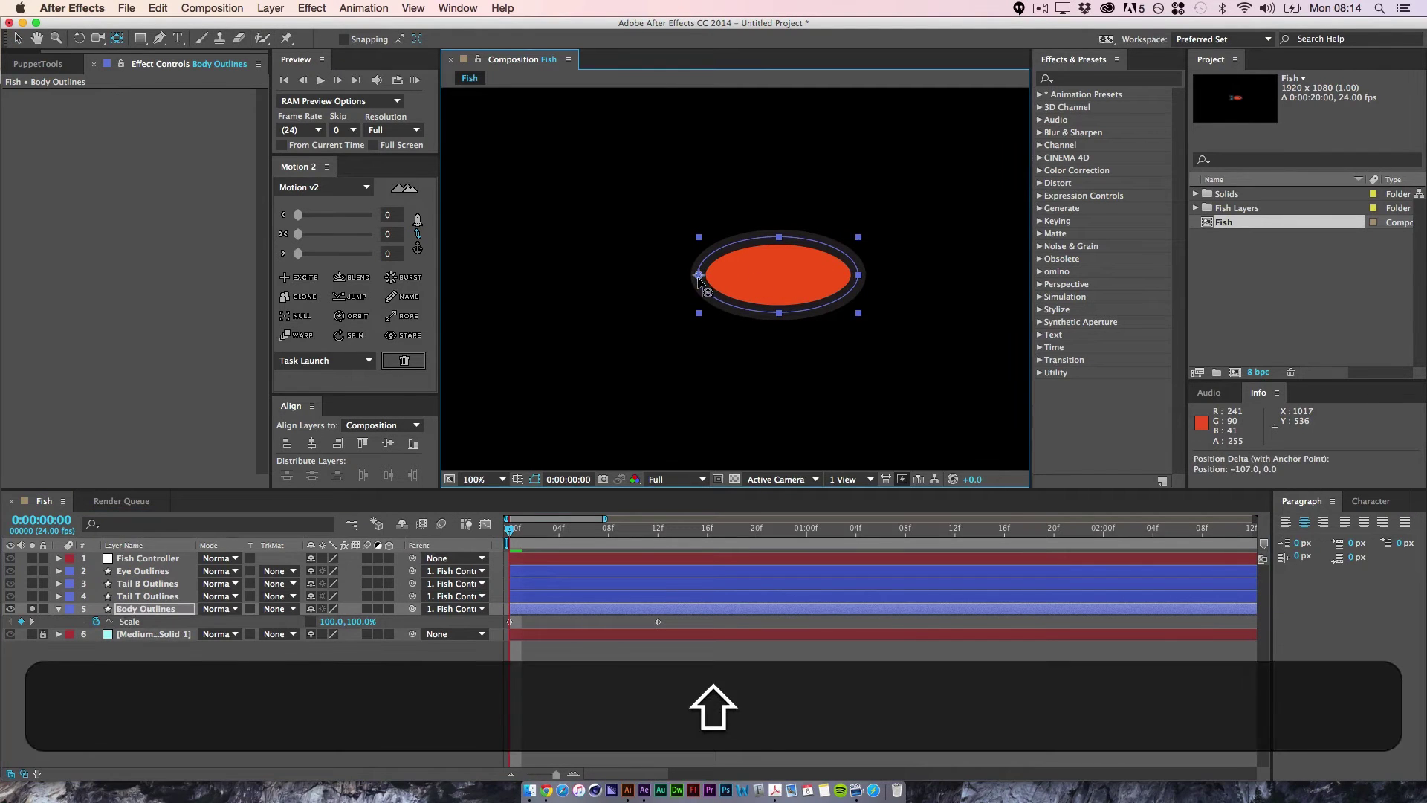
click(595, 695)
drag(510, 531, 376, 548)
click(32, 609)
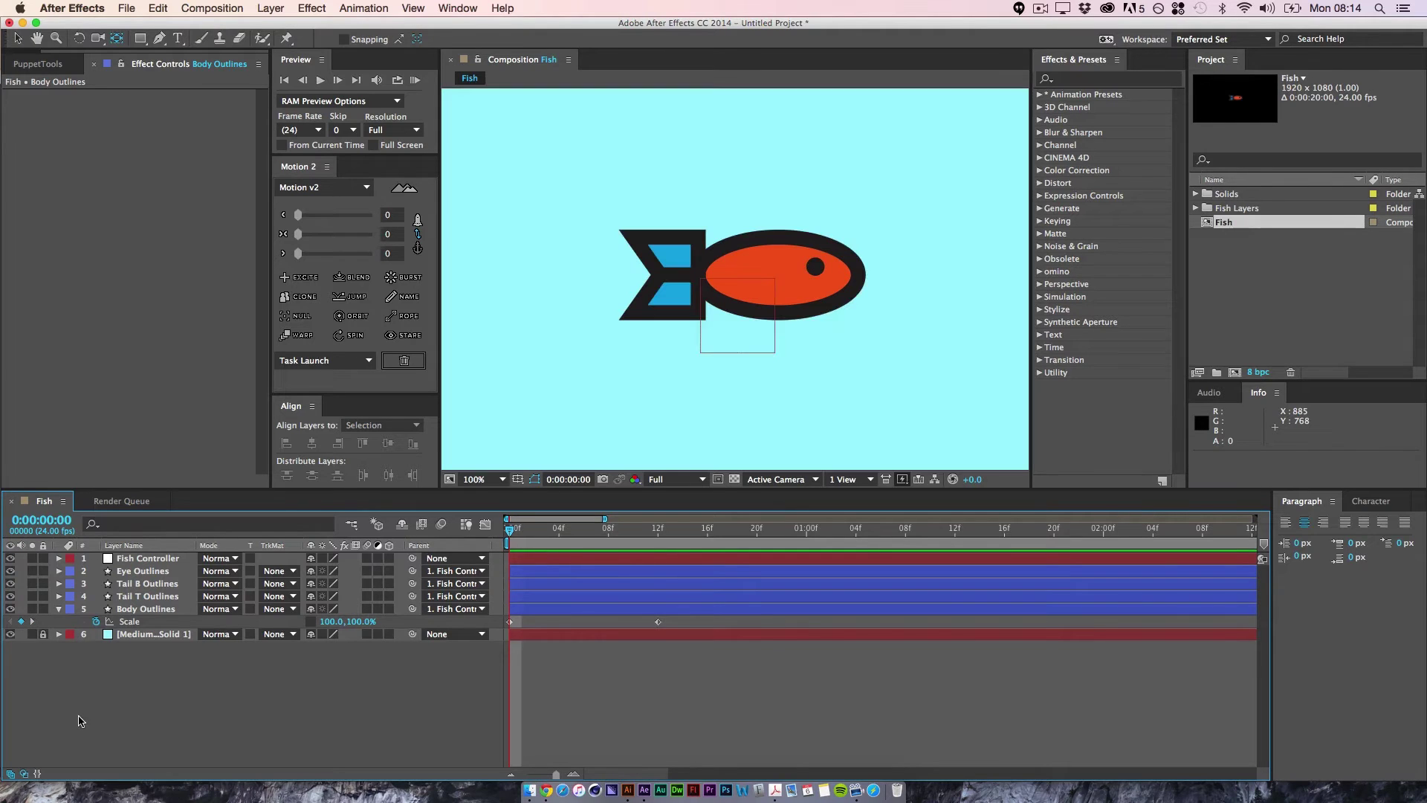
drag(511, 532, 479, 603)
- Move the Tail T Outlines anchor point to its lower-right corner, where the tail meets the body
drag(134, 600, 138, 610)
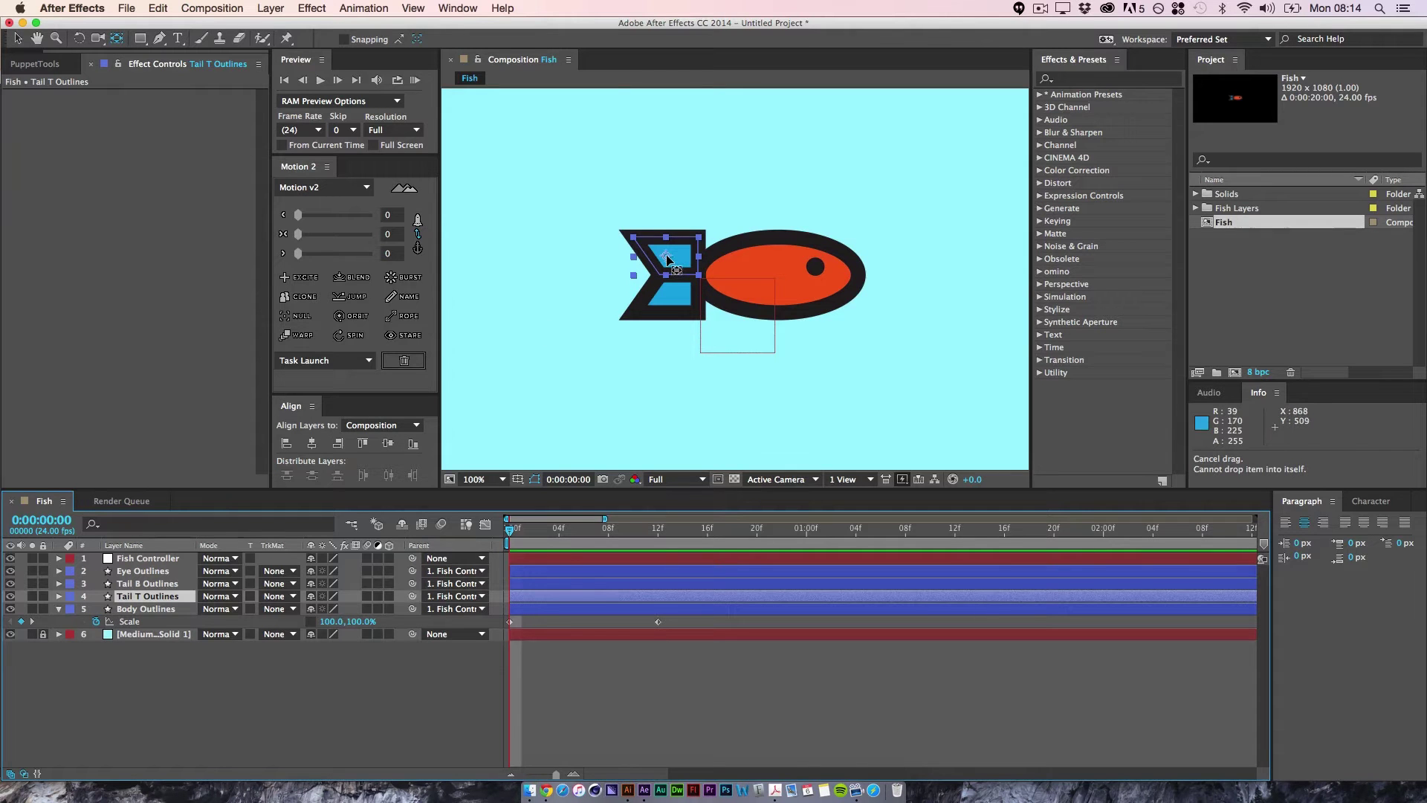
drag(667, 259, 684, 260)
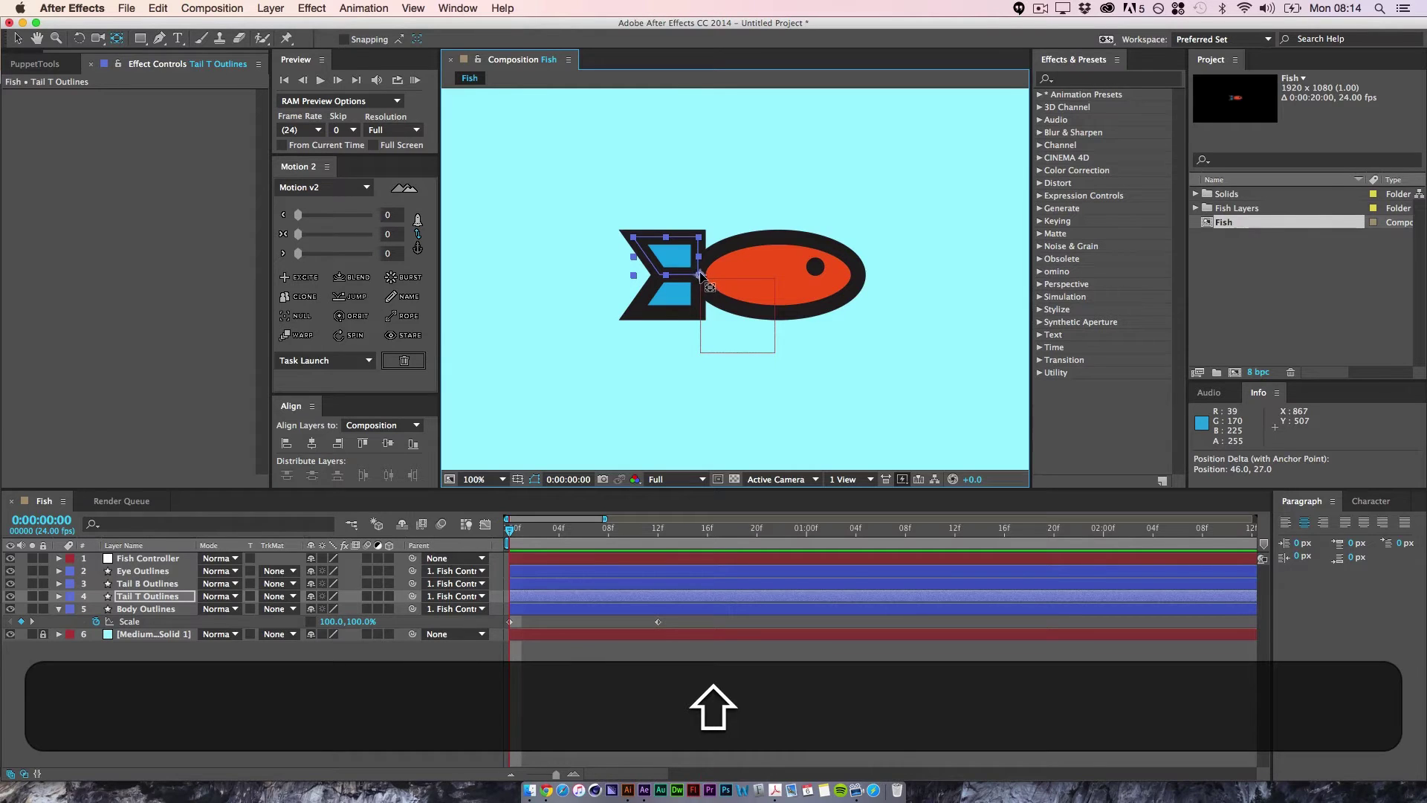
drag(701, 276, 699, 277)
- Using Motion 2, snap the Tail B Outlines anchor point to its top-right corner and the Tail T Outlines one to its bottom-right corner
click(678, 298)
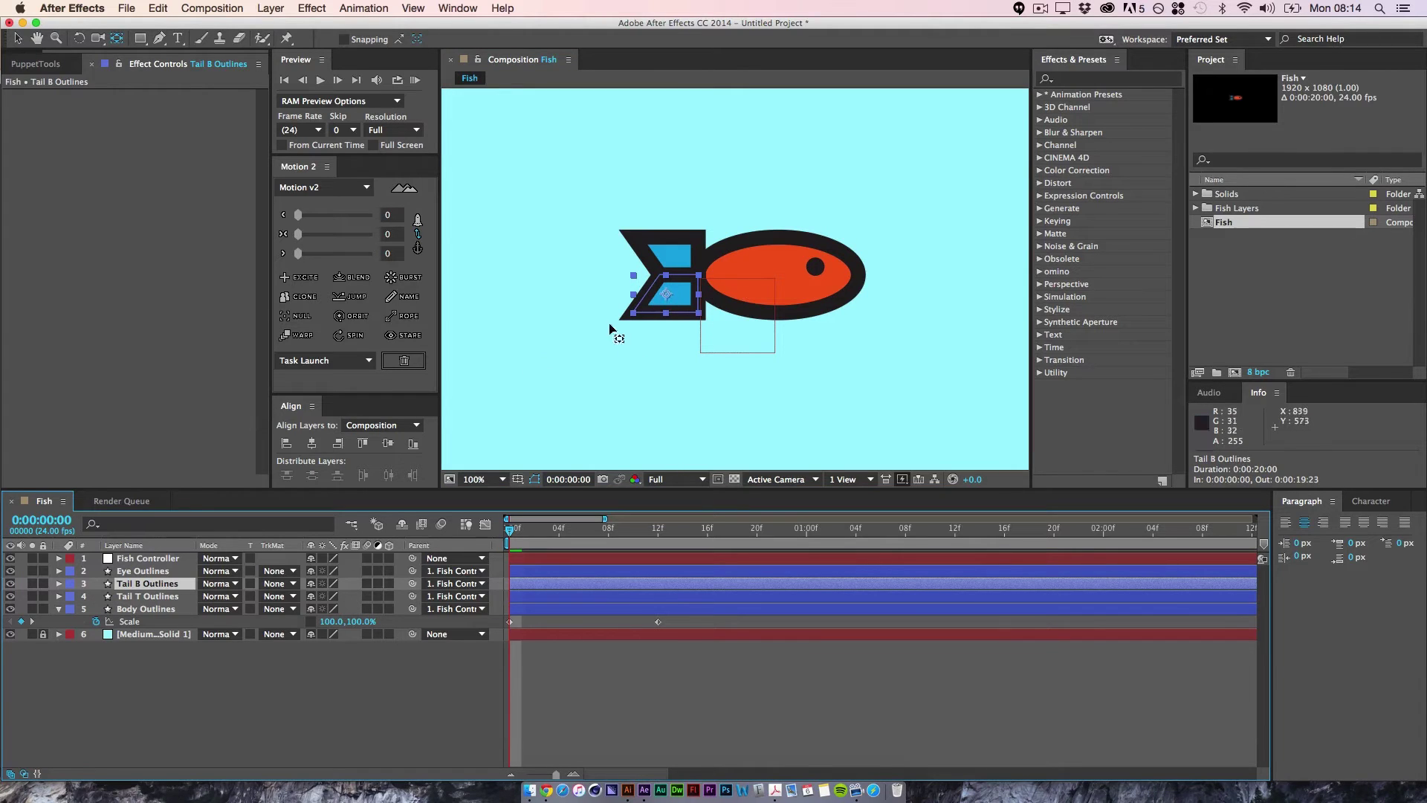
click(418, 248)
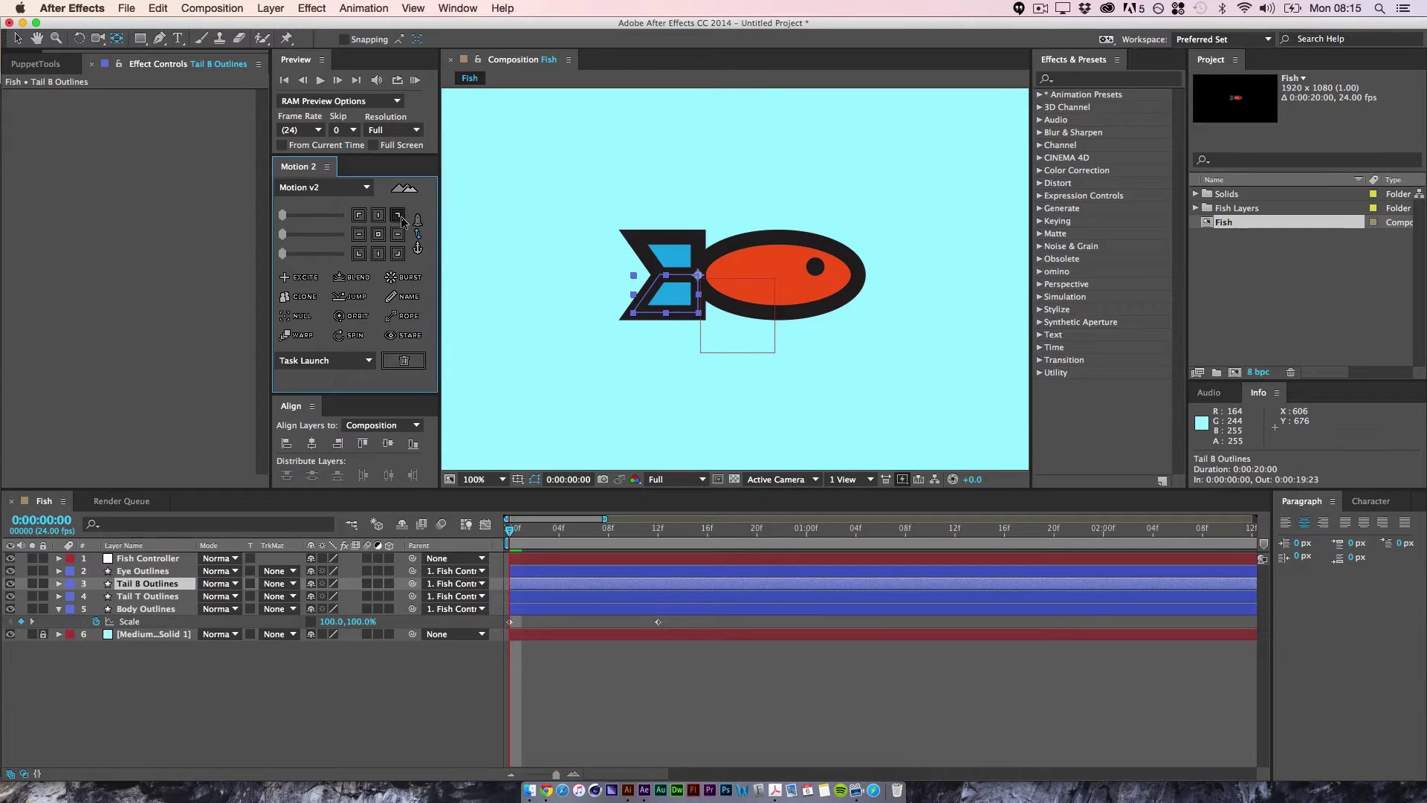
click(139, 595)
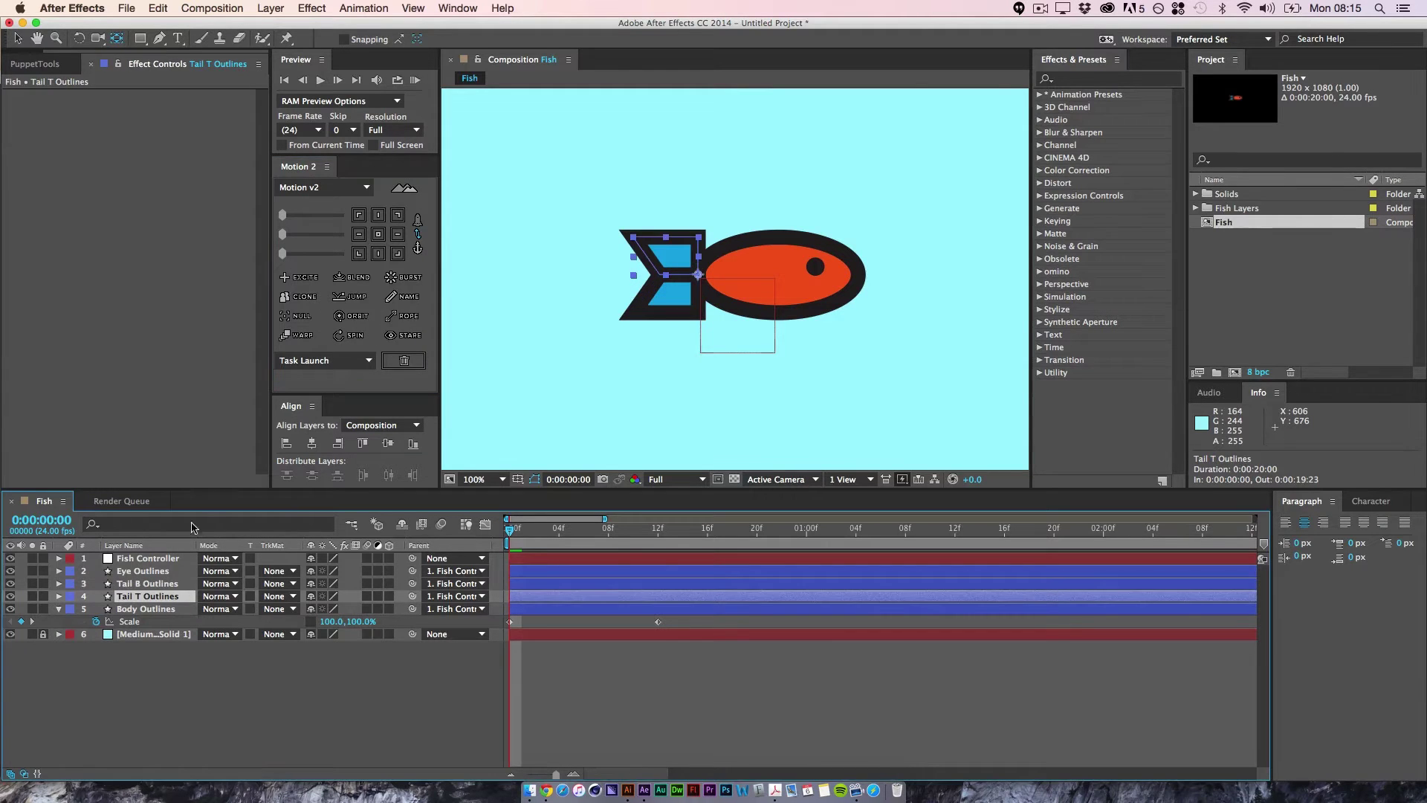
click(403, 255)
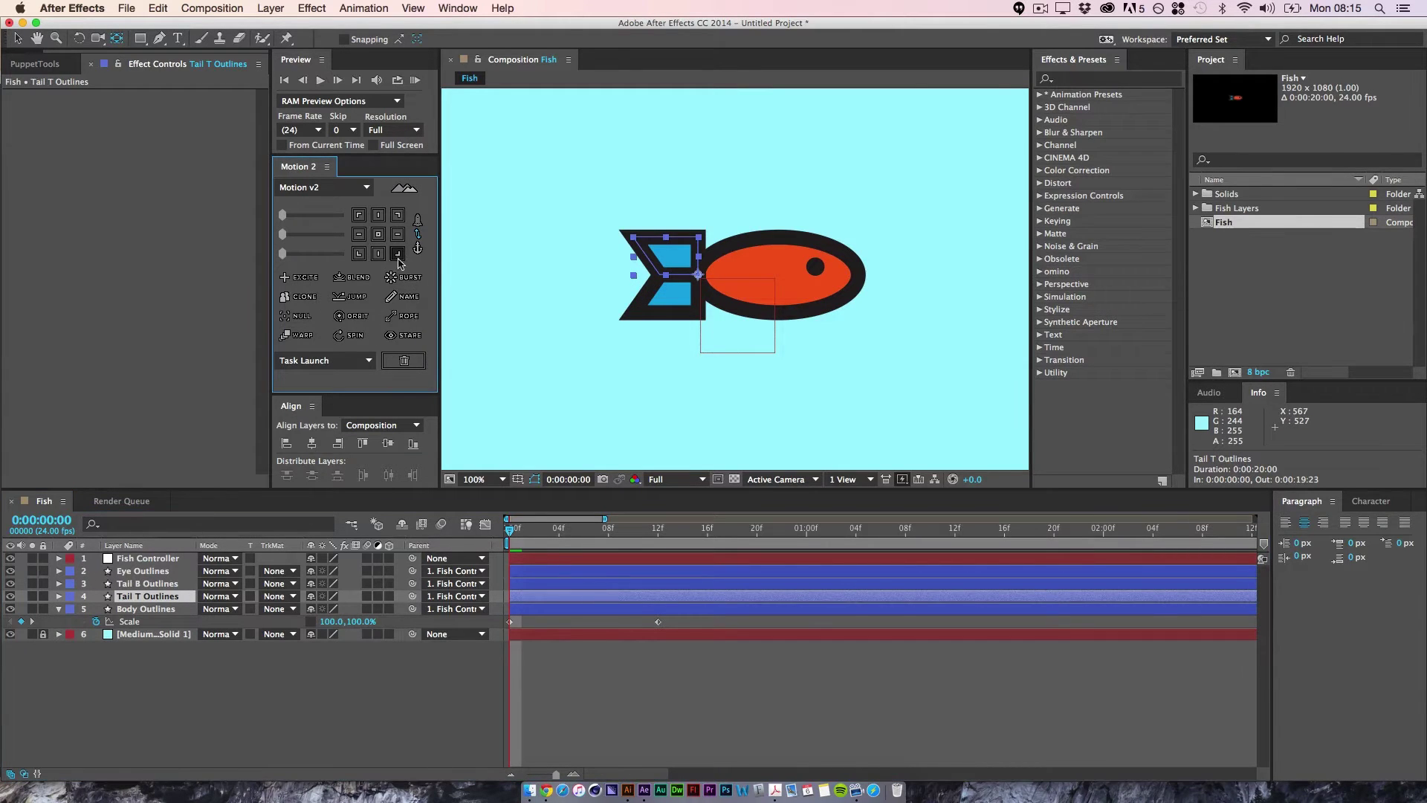
- Set starting Scale keyframes at frame 0 on the Tail T Outlines and Tail B Outlines layers
click(142, 585)
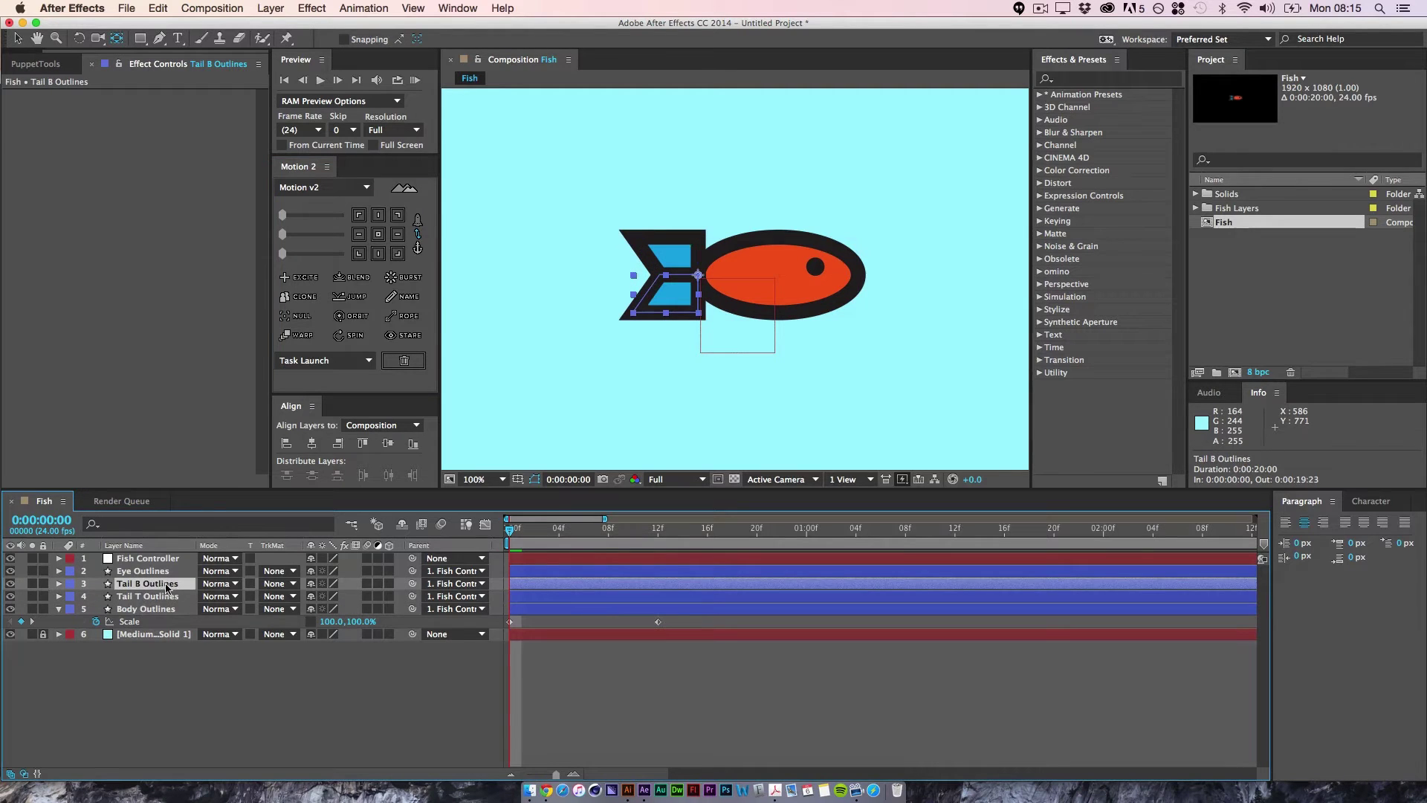
click(153, 597)
key(s)
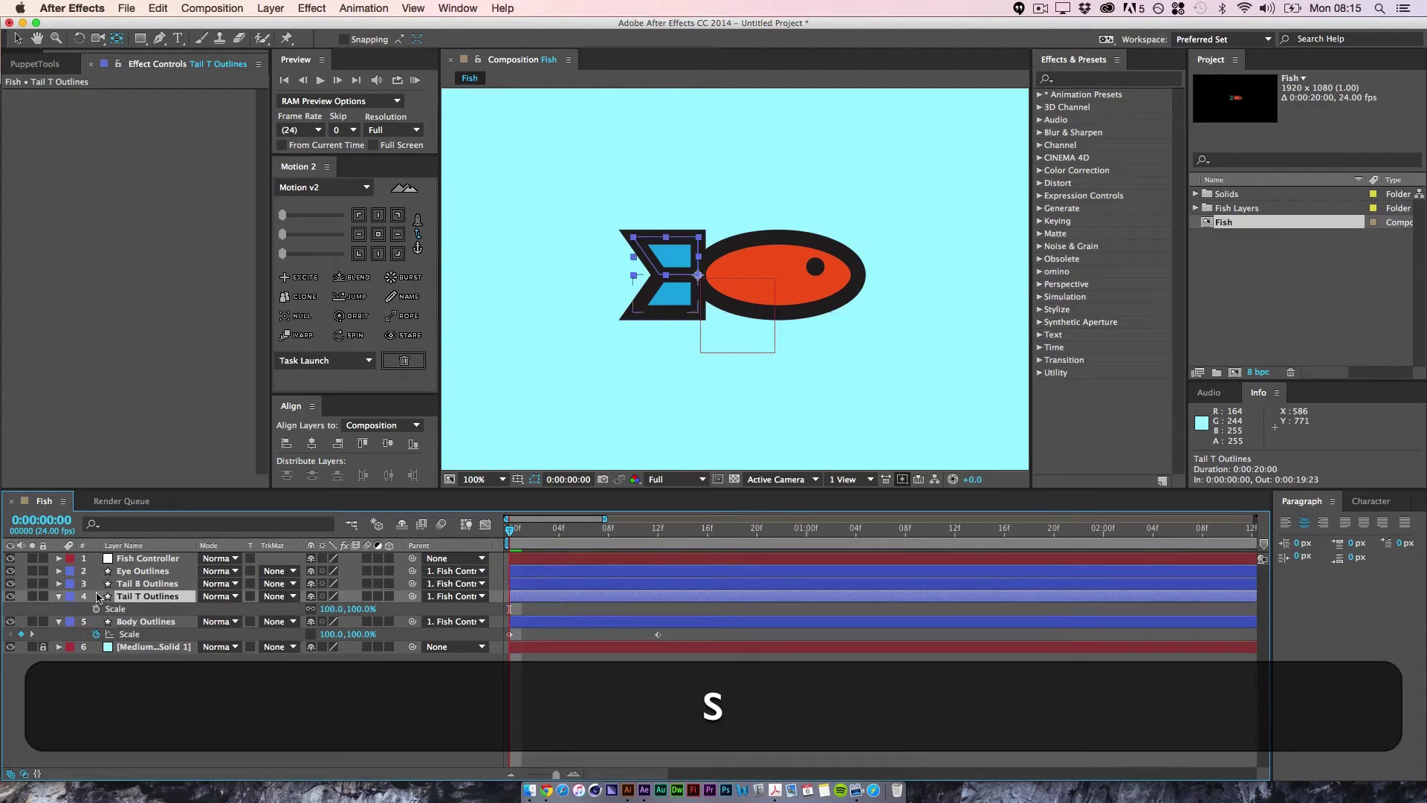
click(126, 585)
key(s)
click(96, 596)
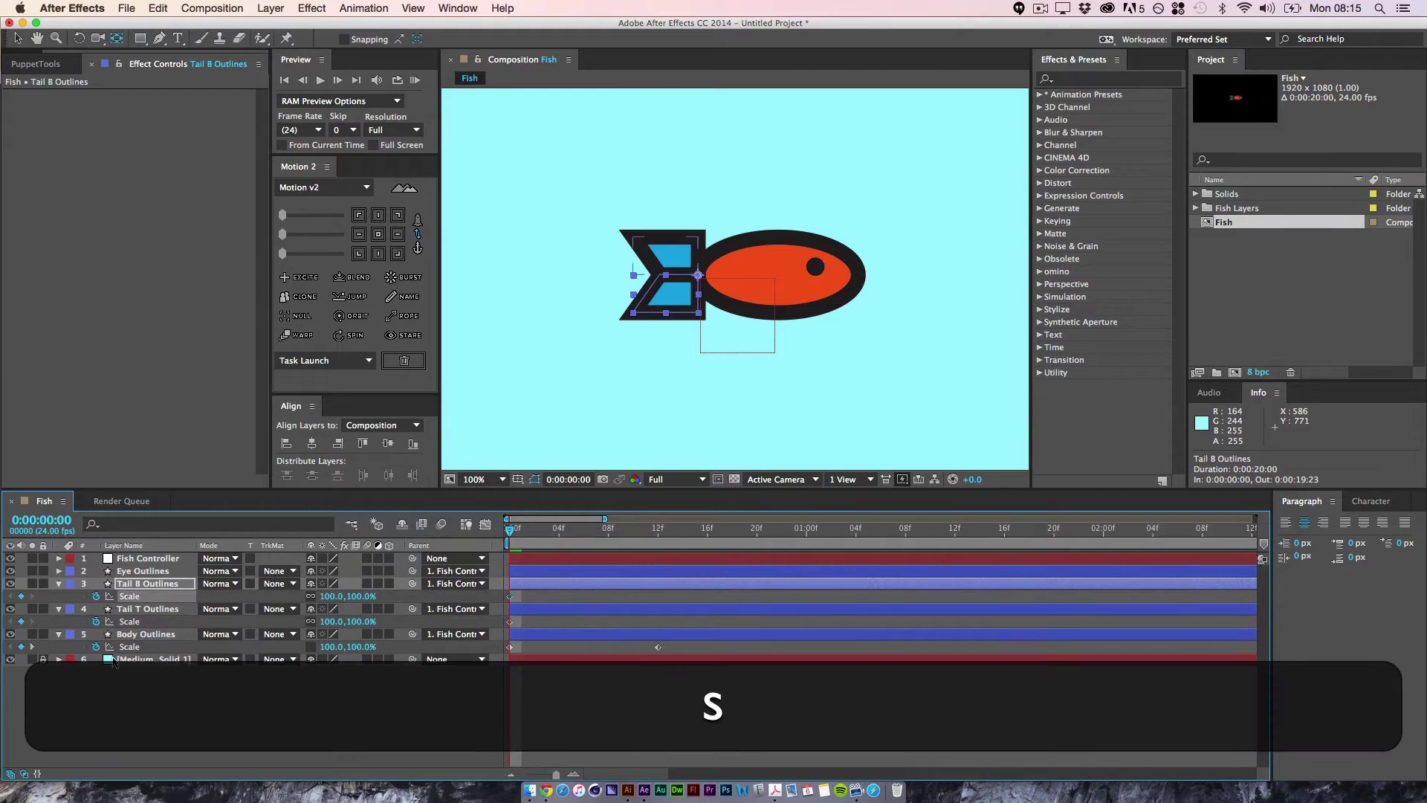
- At frame 12, unlink the Scale proportions of the Tail T Outlines and Tail B Outlines layers
click(659, 542)
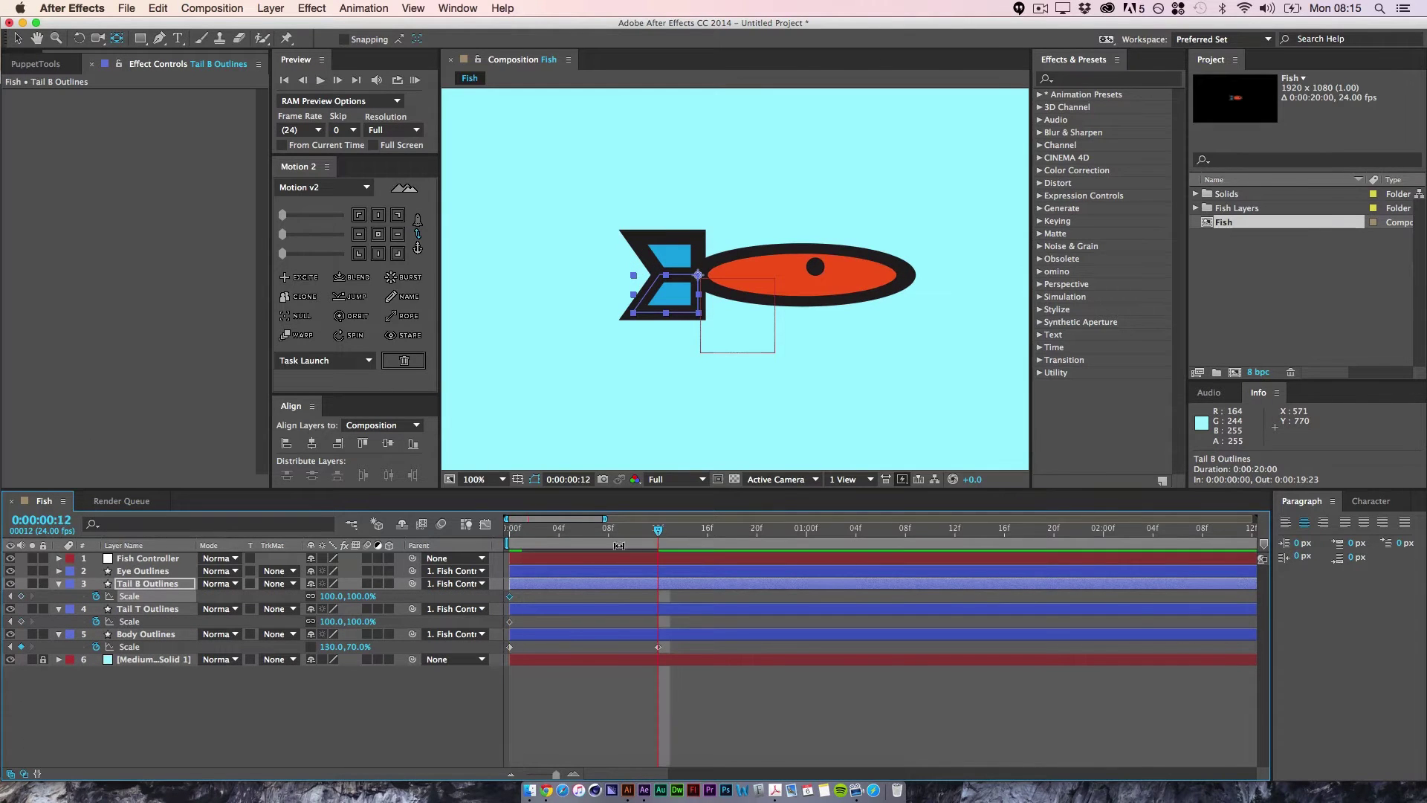
click(18, 39)
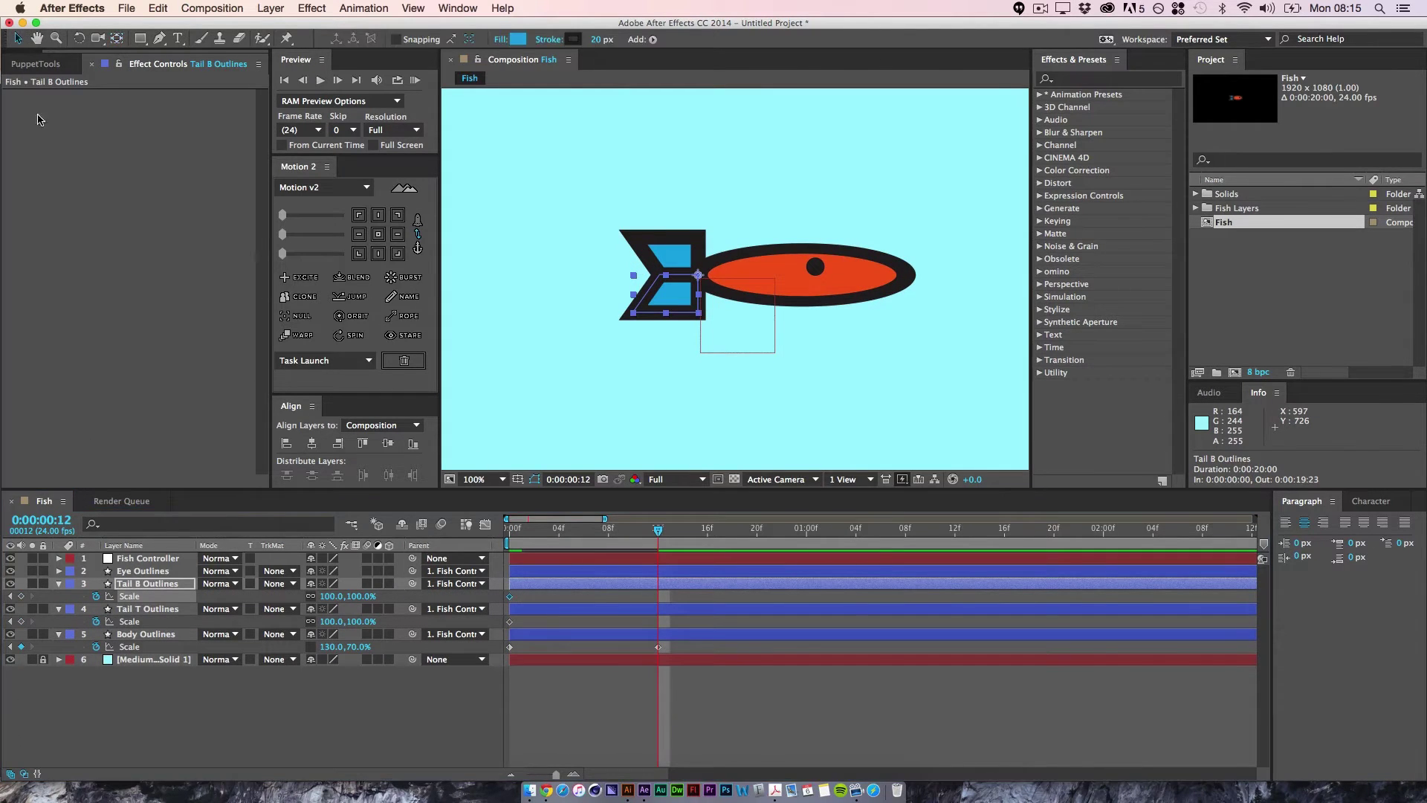
click(310, 621)
click(309, 596)
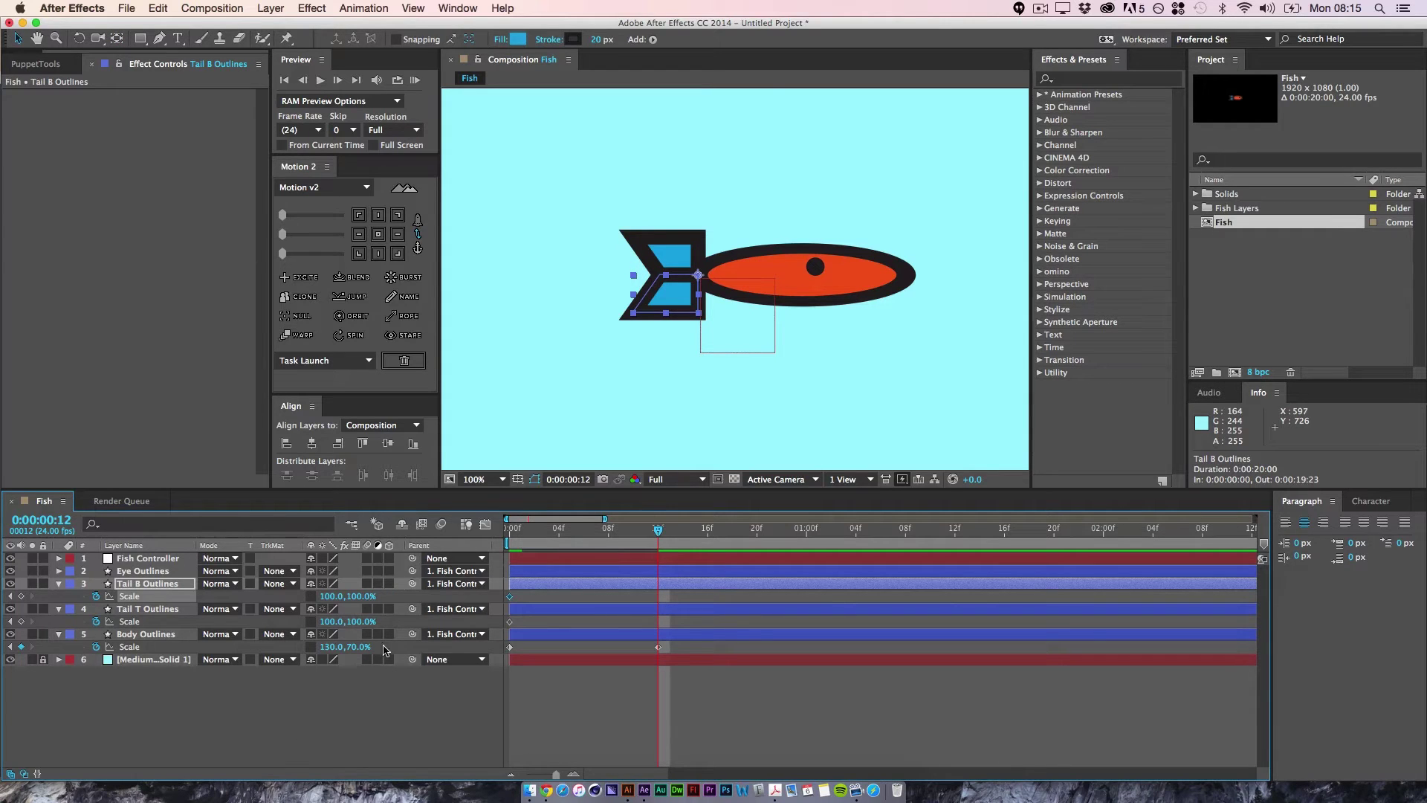
- Set the Tail T Outlines layer's Scale to 130, 70% at frame 12
click(330, 623)
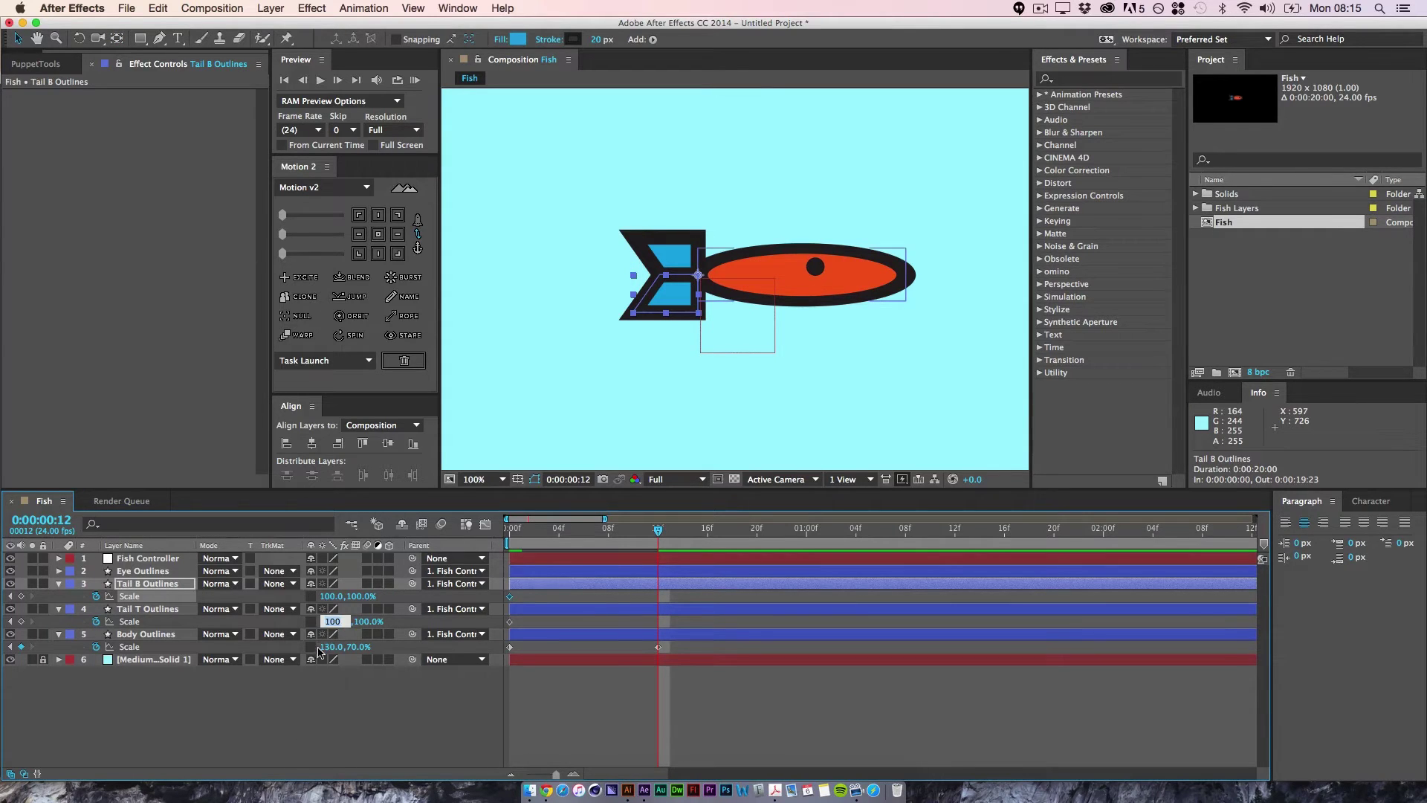
text(130)
key(Return)
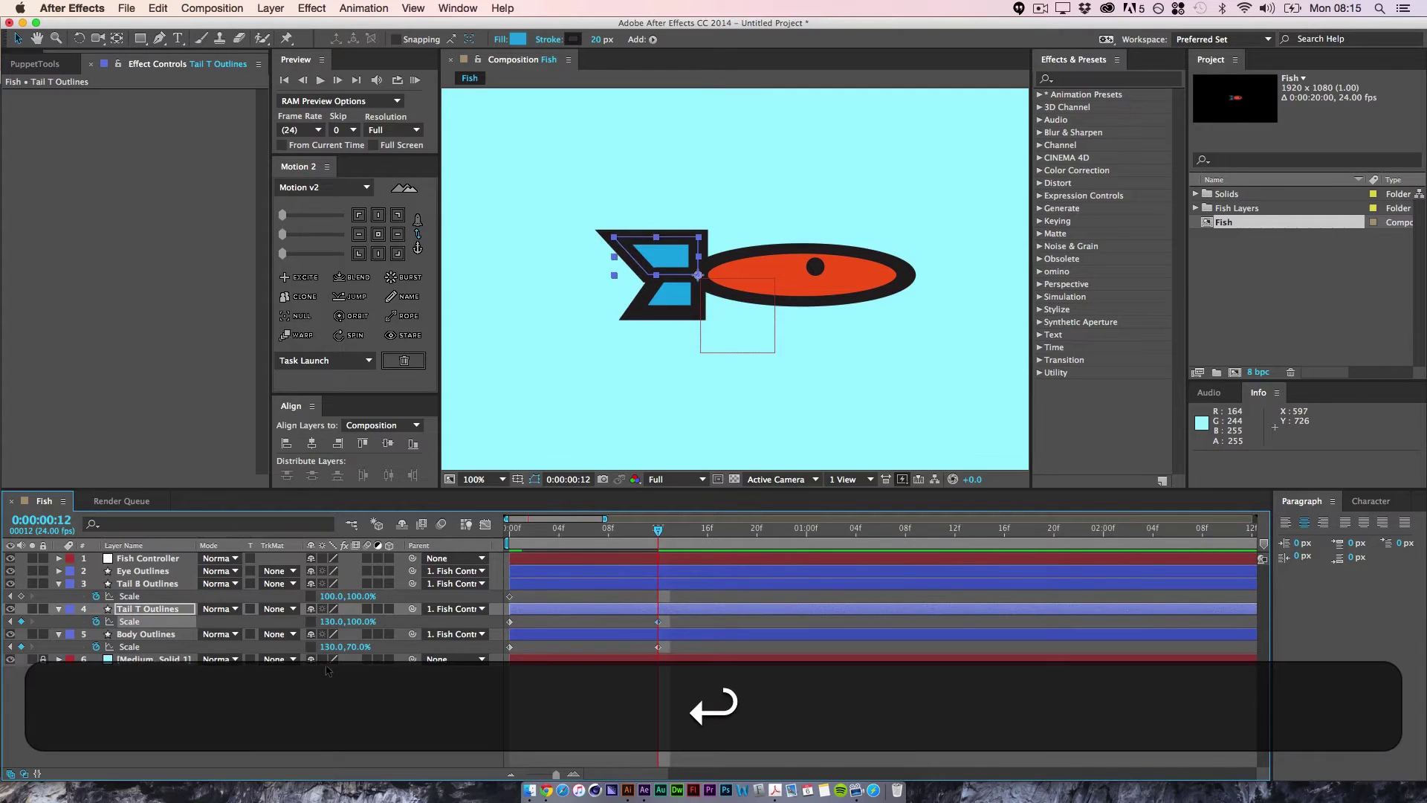
click(361, 623)
text(70)
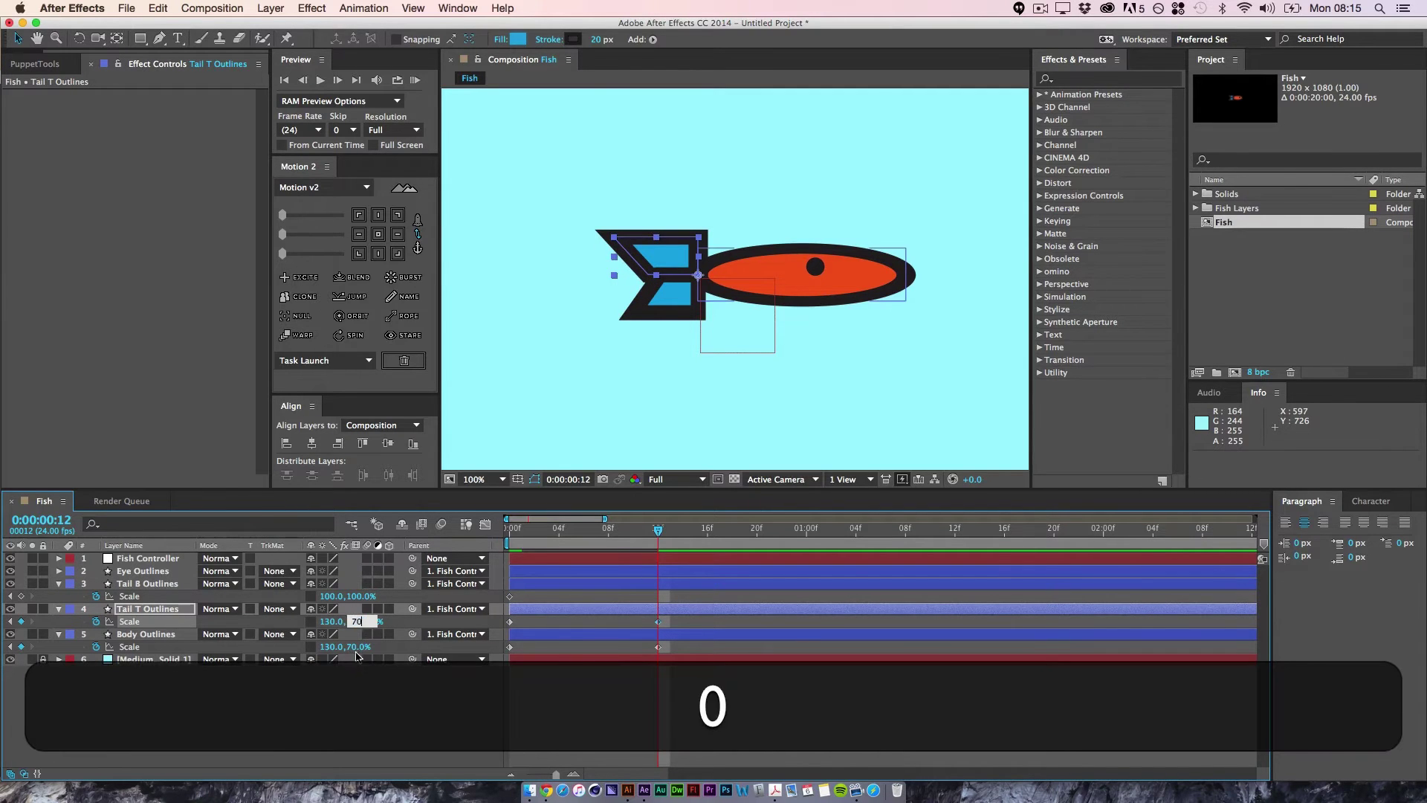
key(Return)
click(308, 735)
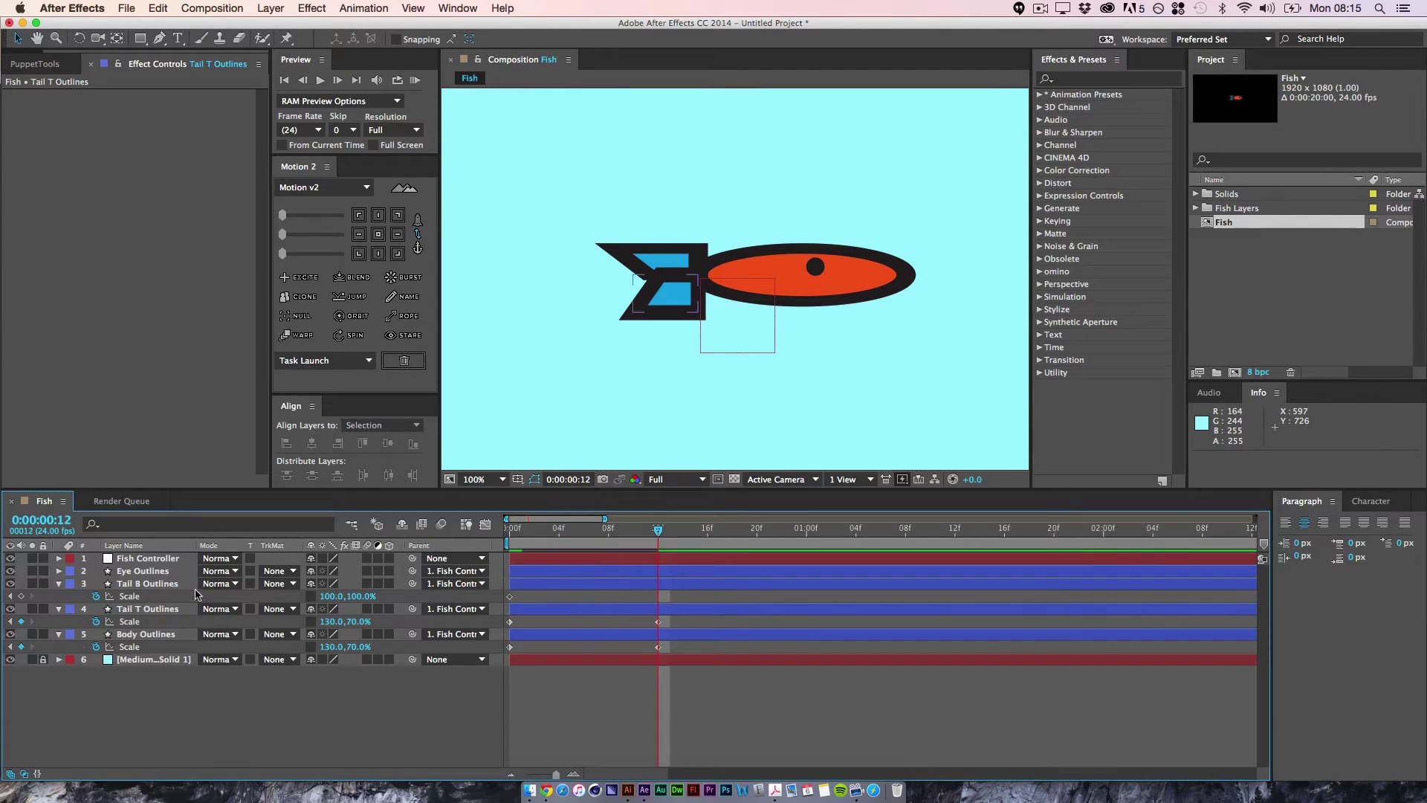
- Set the Tail B Outlines layer's Scale to 130, 70% at frame 12
click(331, 596)
text(130)
key(Return)
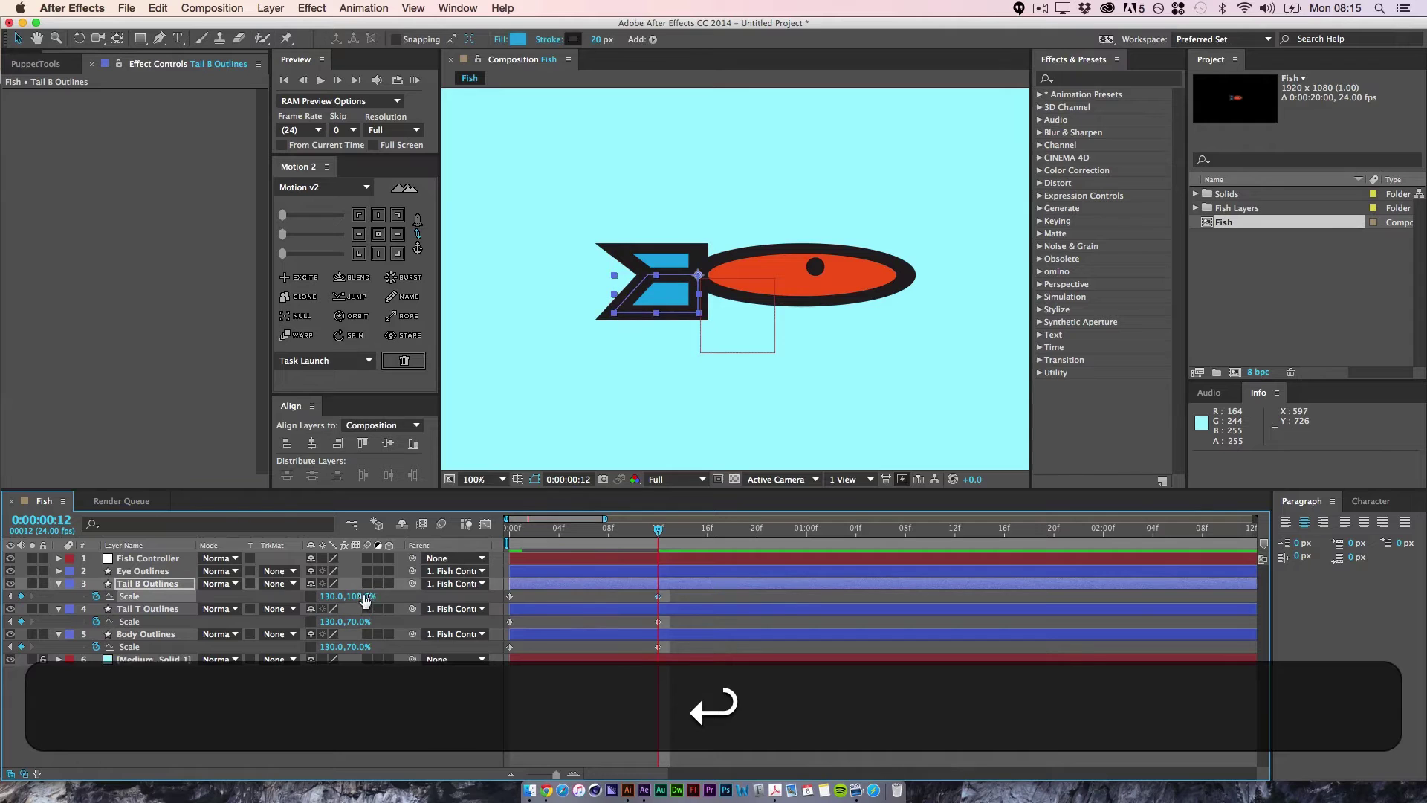
click(365, 596)
text(70)
key(Return)
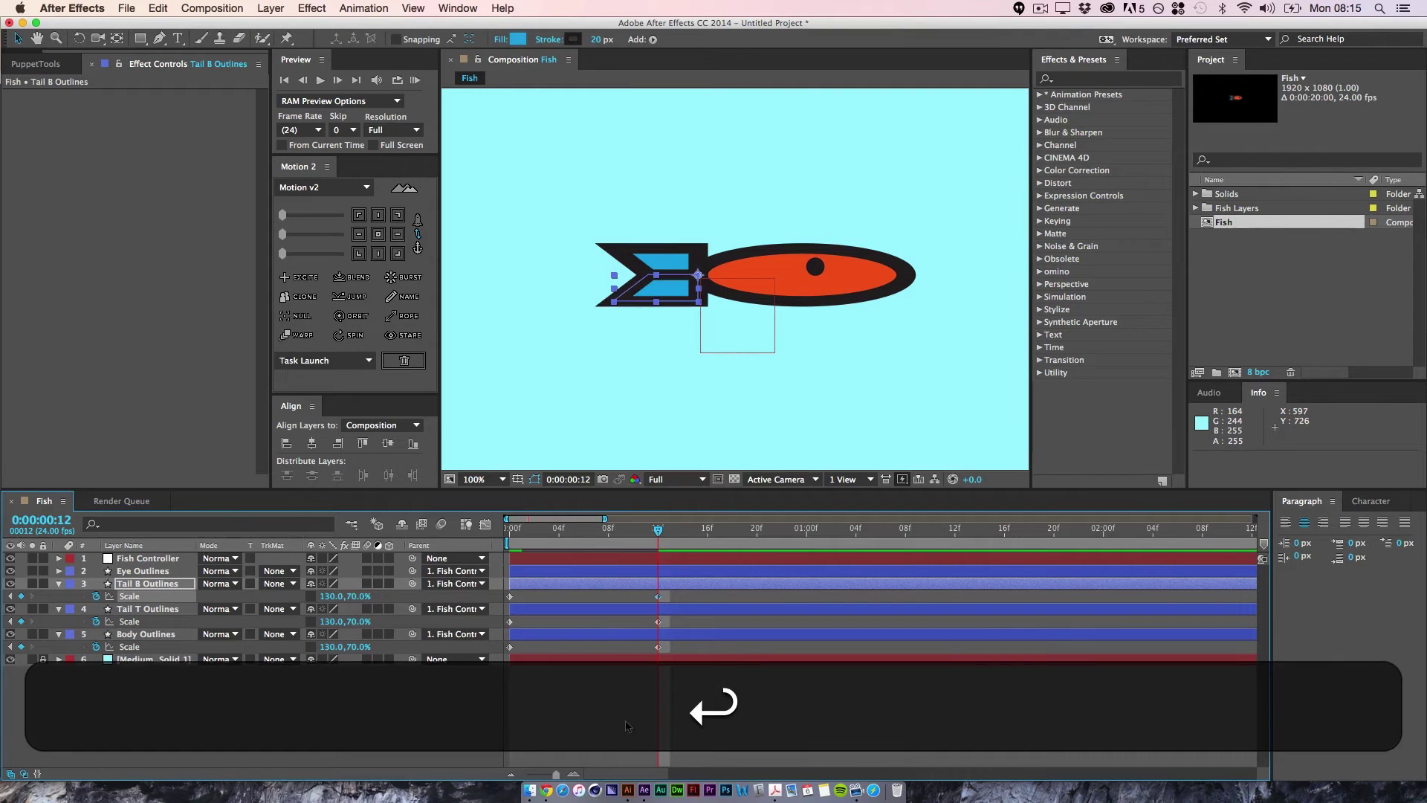
click(626, 717)
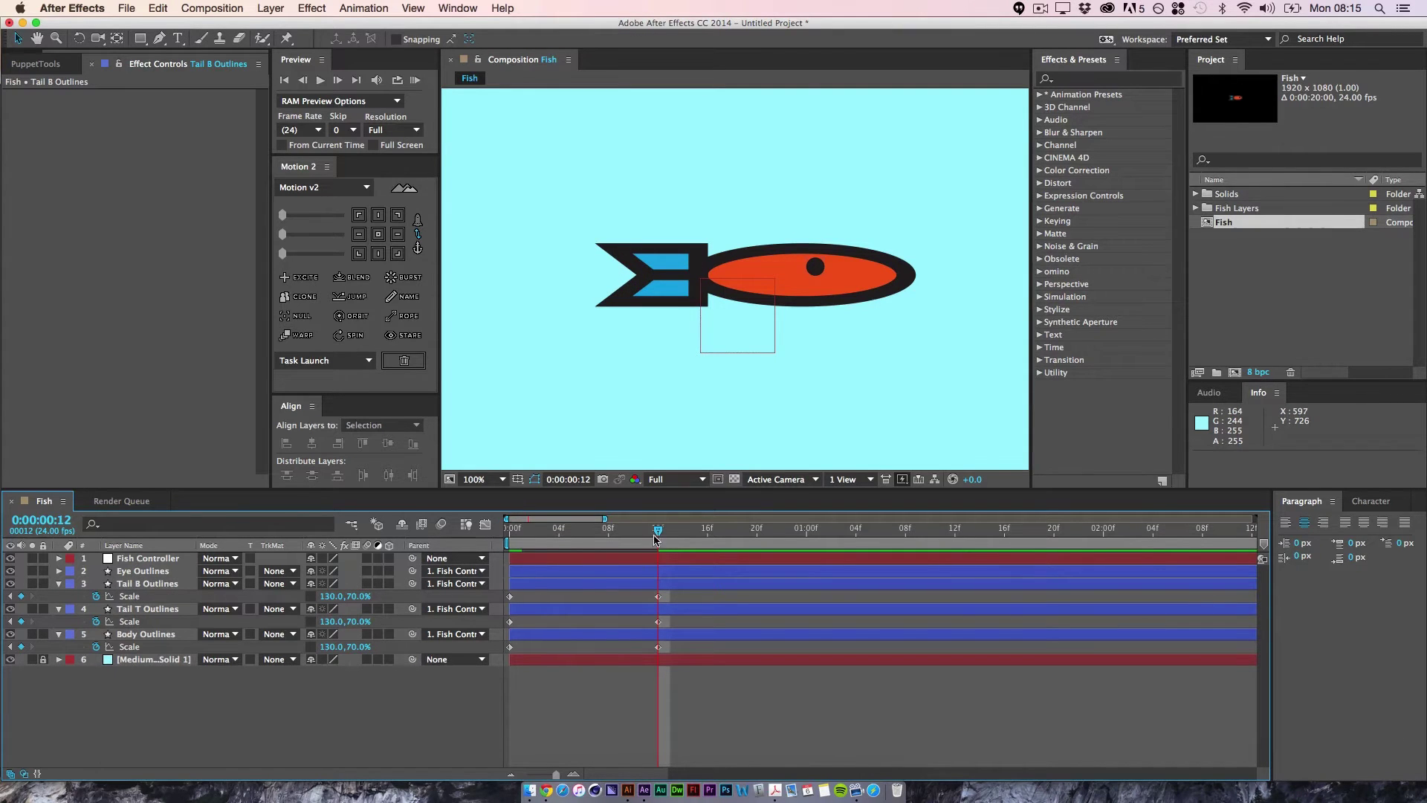
- Exaggerate the tail stretch at frame 12 by setting the Scale of both Tail B Outlines and Tail T Outlines to 150, 50%
drag(657, 532, 649, 560)
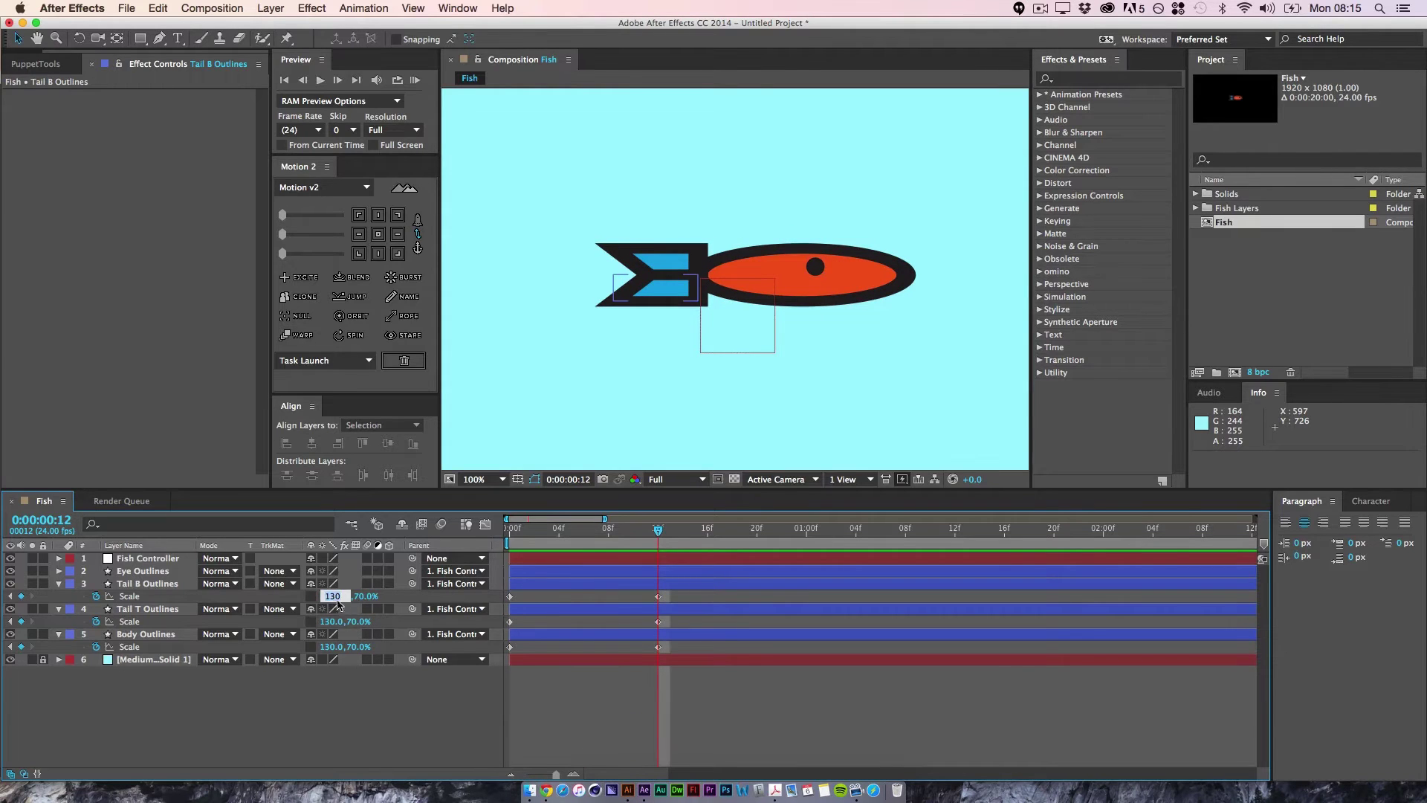
text(150)
click(332, 622)
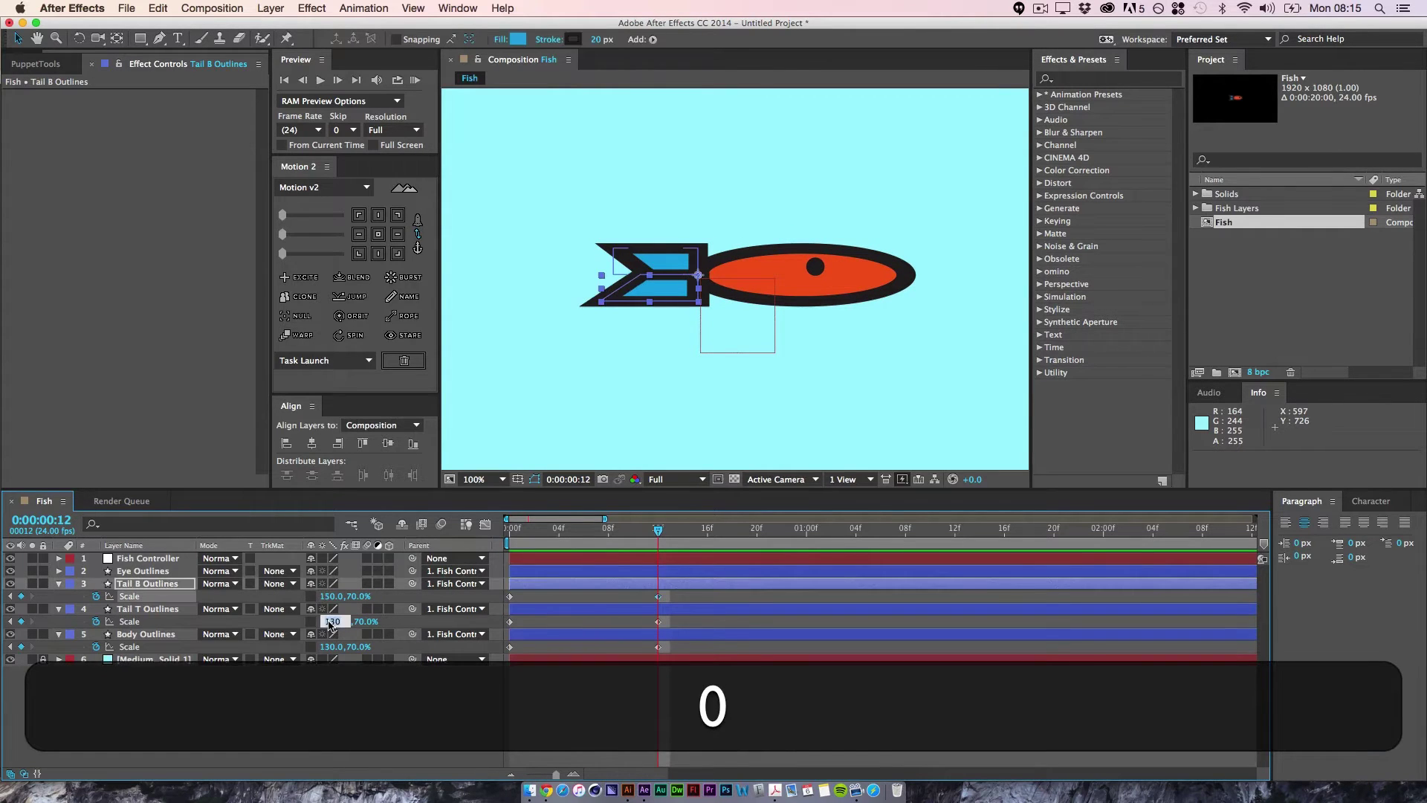
text(150)
key(Return)
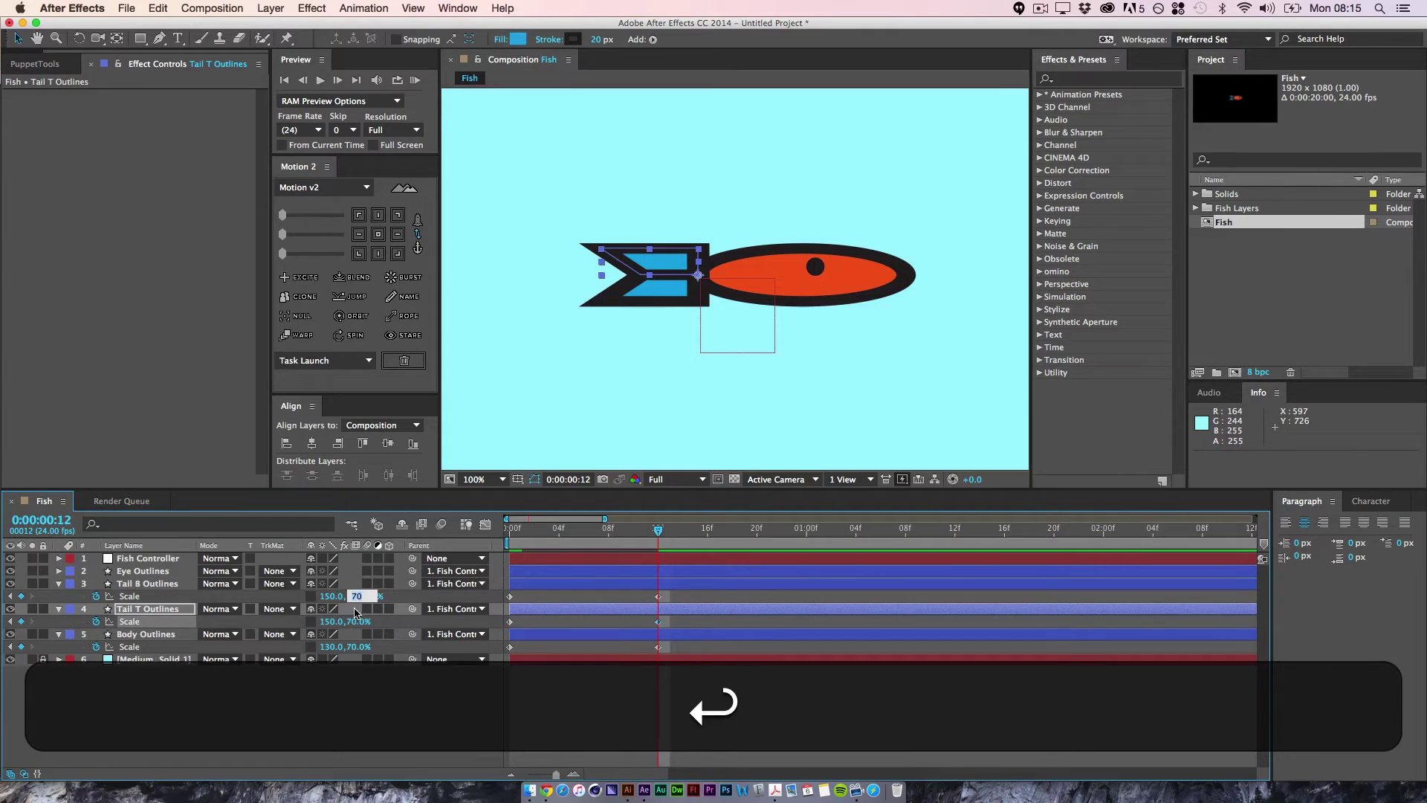
text(50)
key(Return)
click(360, 622)
text(5)
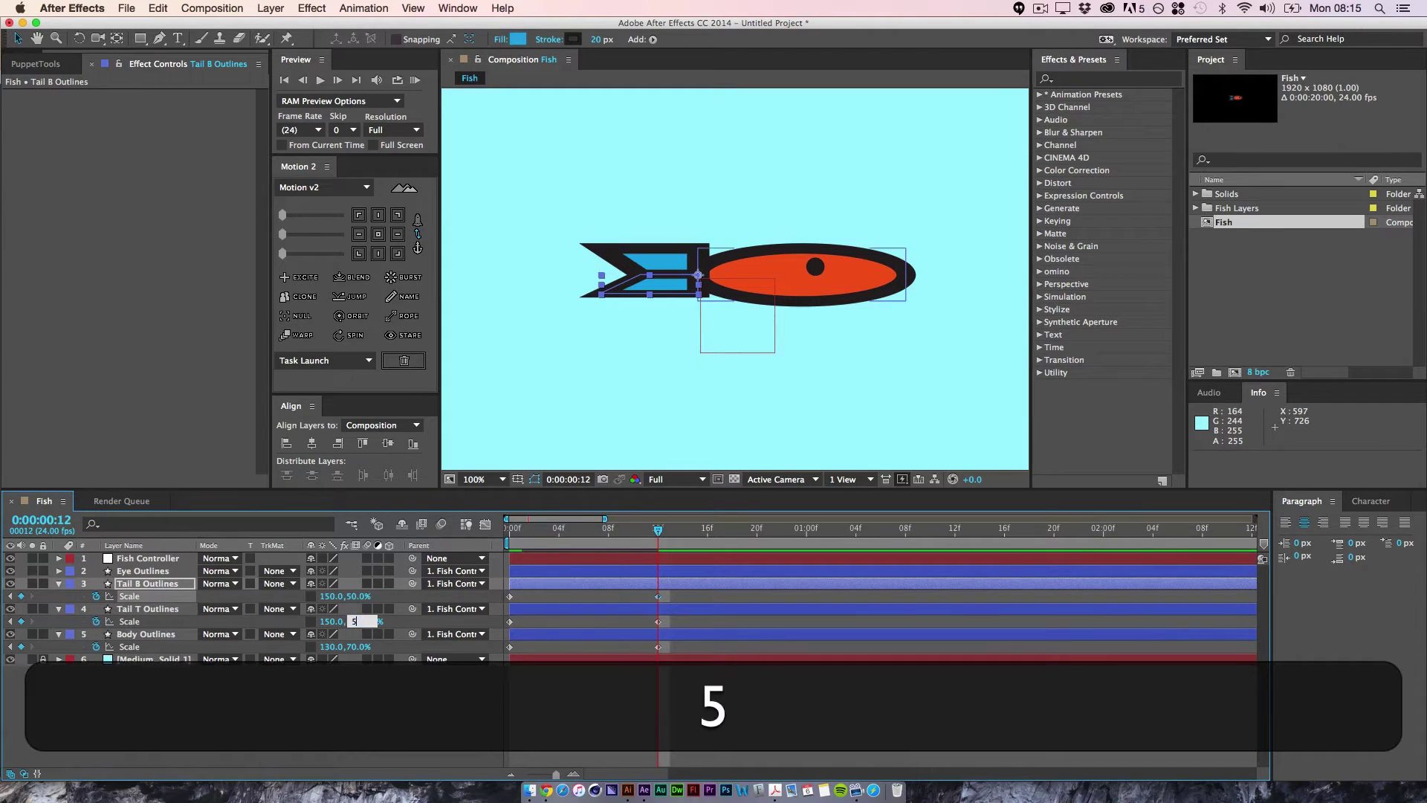
text(0)
key(Return)
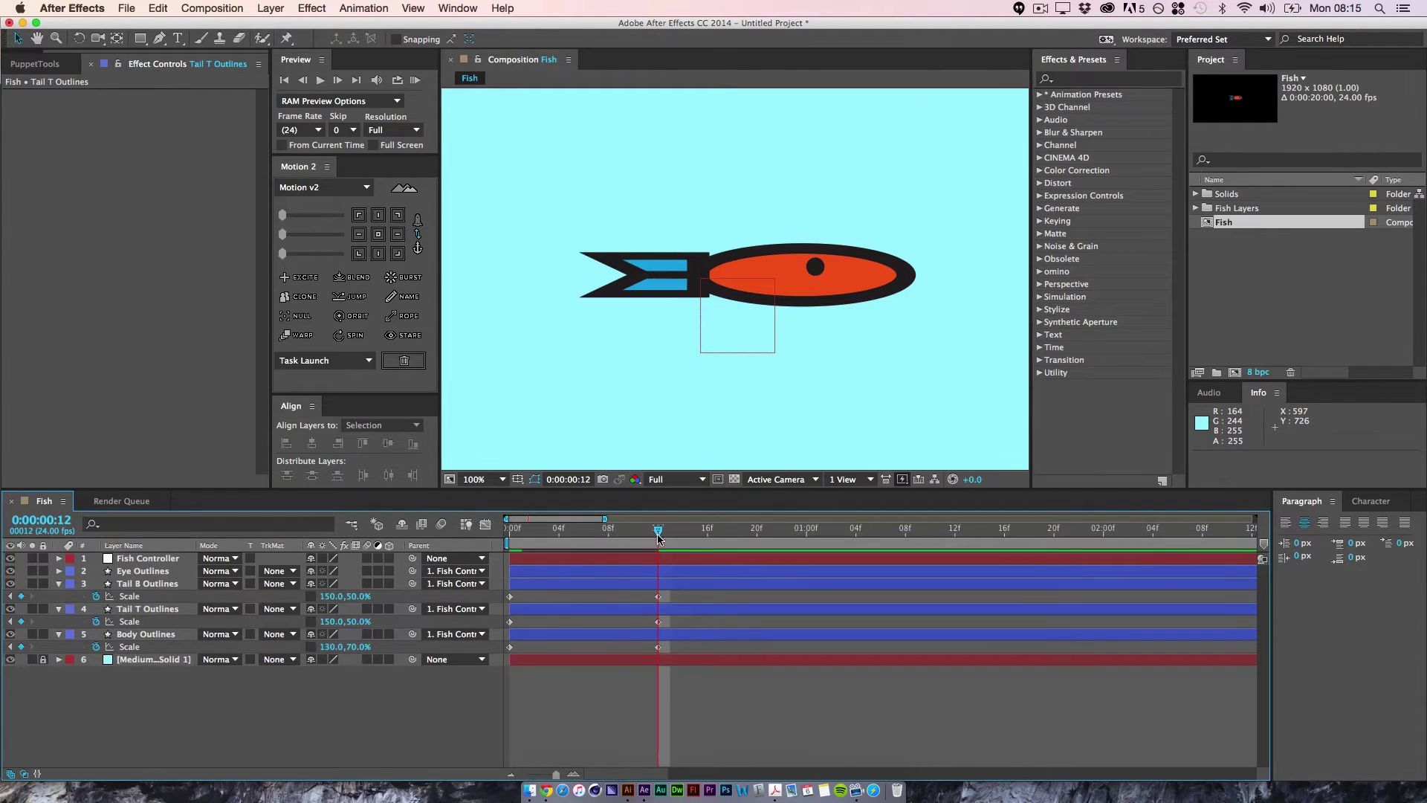
- Switch to Finder to study the fish motion in the Submarine-800x600.gif reference, and return to After Effects
mouse_move(658, 538)
mouse_down()
mouse_move(525, 559)
mouse_move(669, 588)
mouse_move(645, 574)
mouse_move(662, 555)
mouse_up()
click(529, 791)
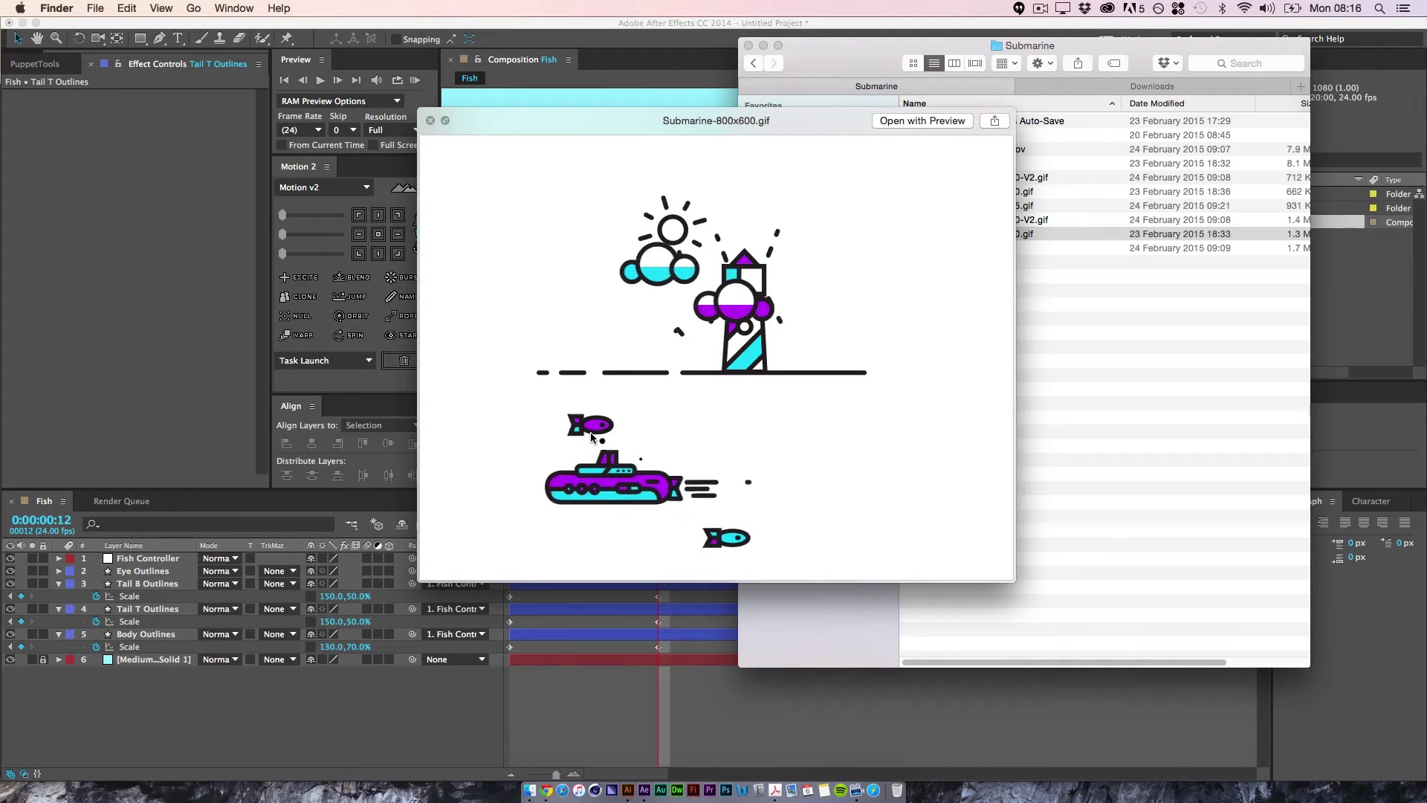
key(super+Tab)
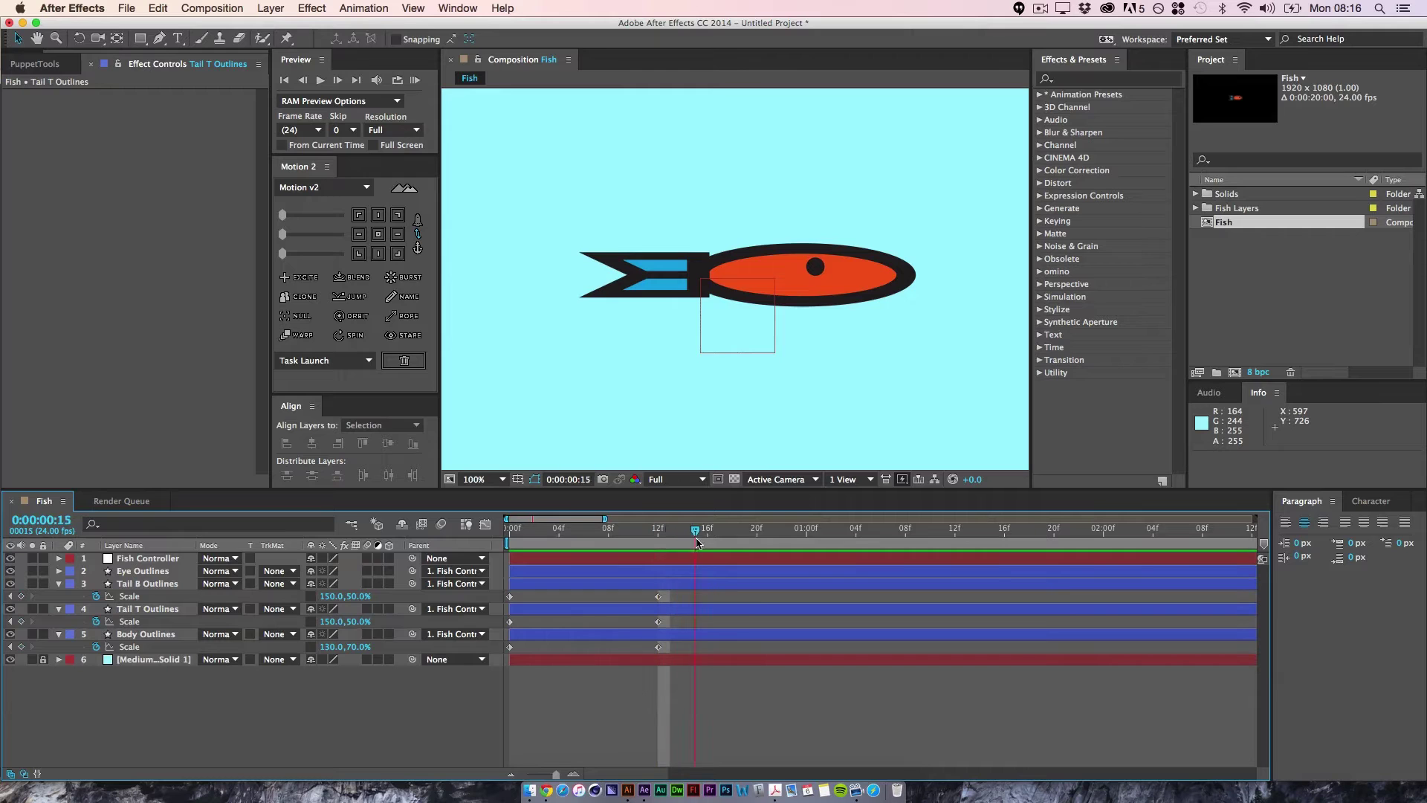
- Copy the frame 0 Scale keyframes of Tail B Outlines, Tail T Outlines and Body Outlines to frame 16
drag(703, 544, 713, 571)
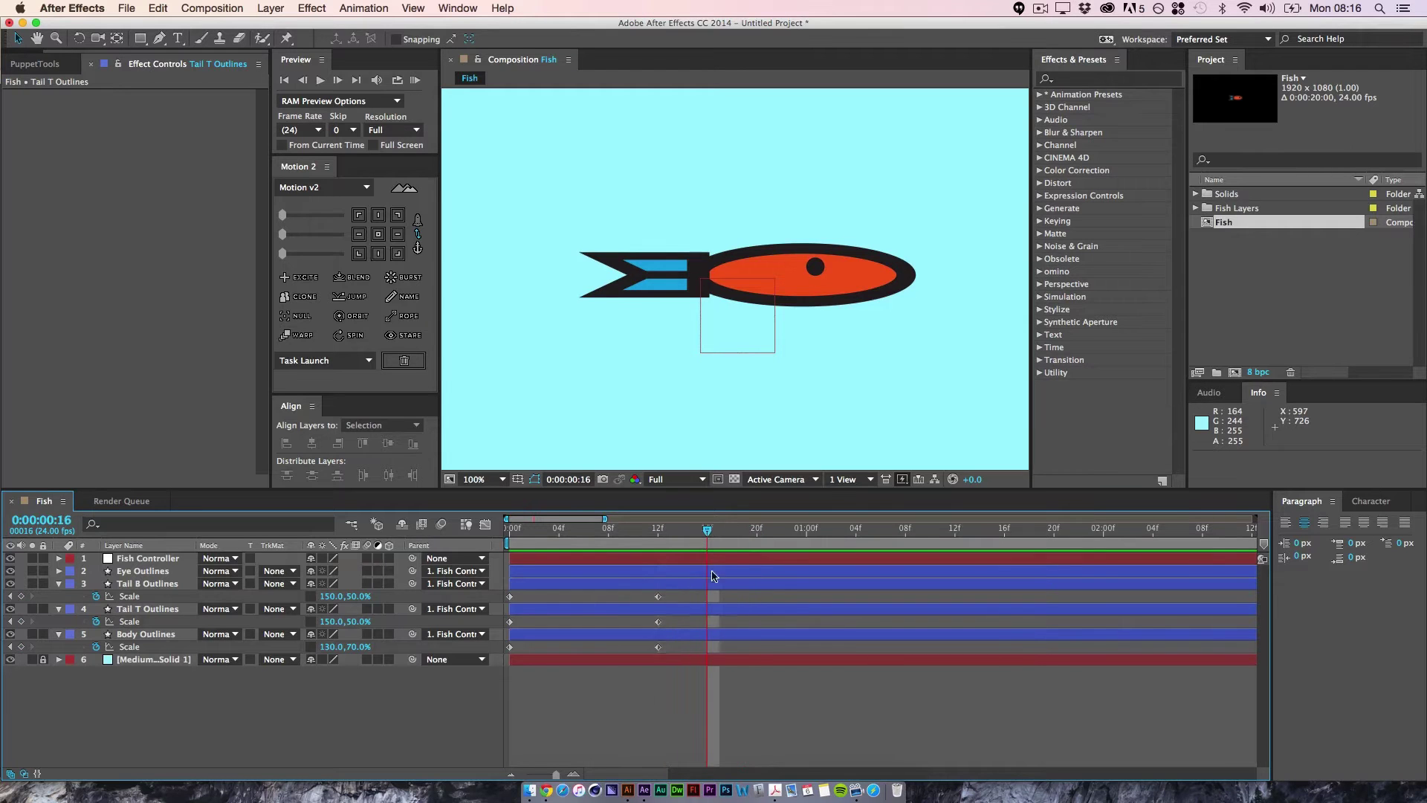
click(512, 597)
key(super+v)
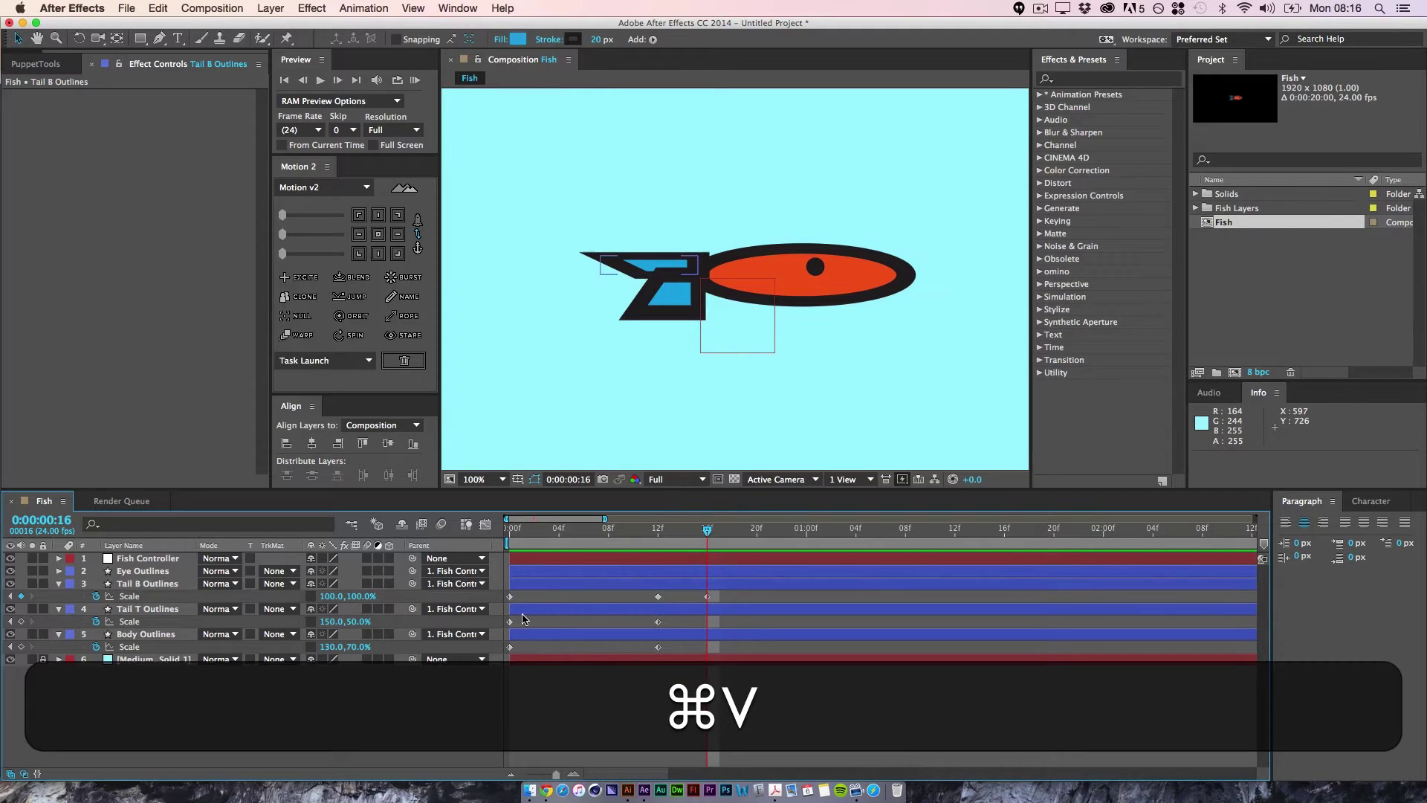
click(523, 621)
key(super+v)
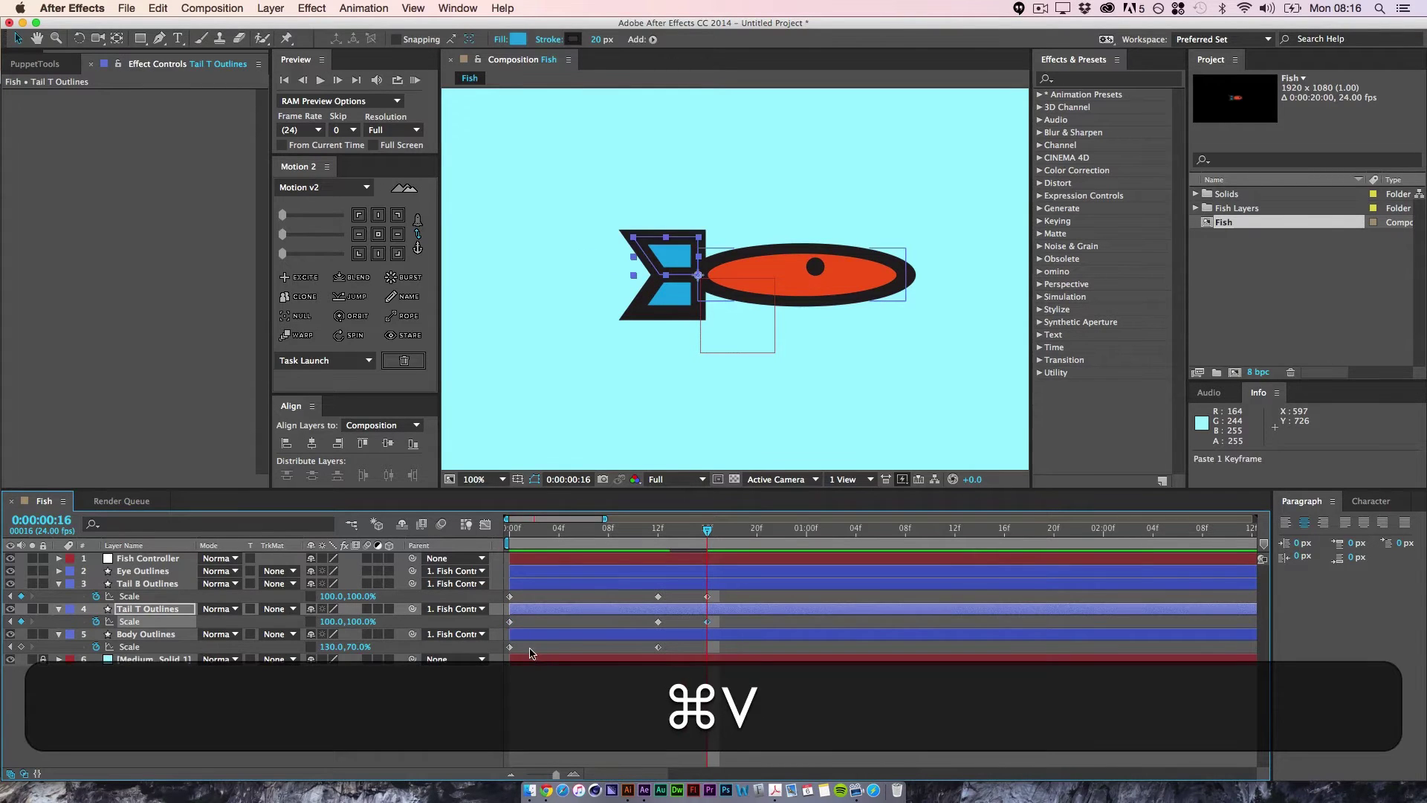
click(530, 648)
key(super+c)
key(super+v)
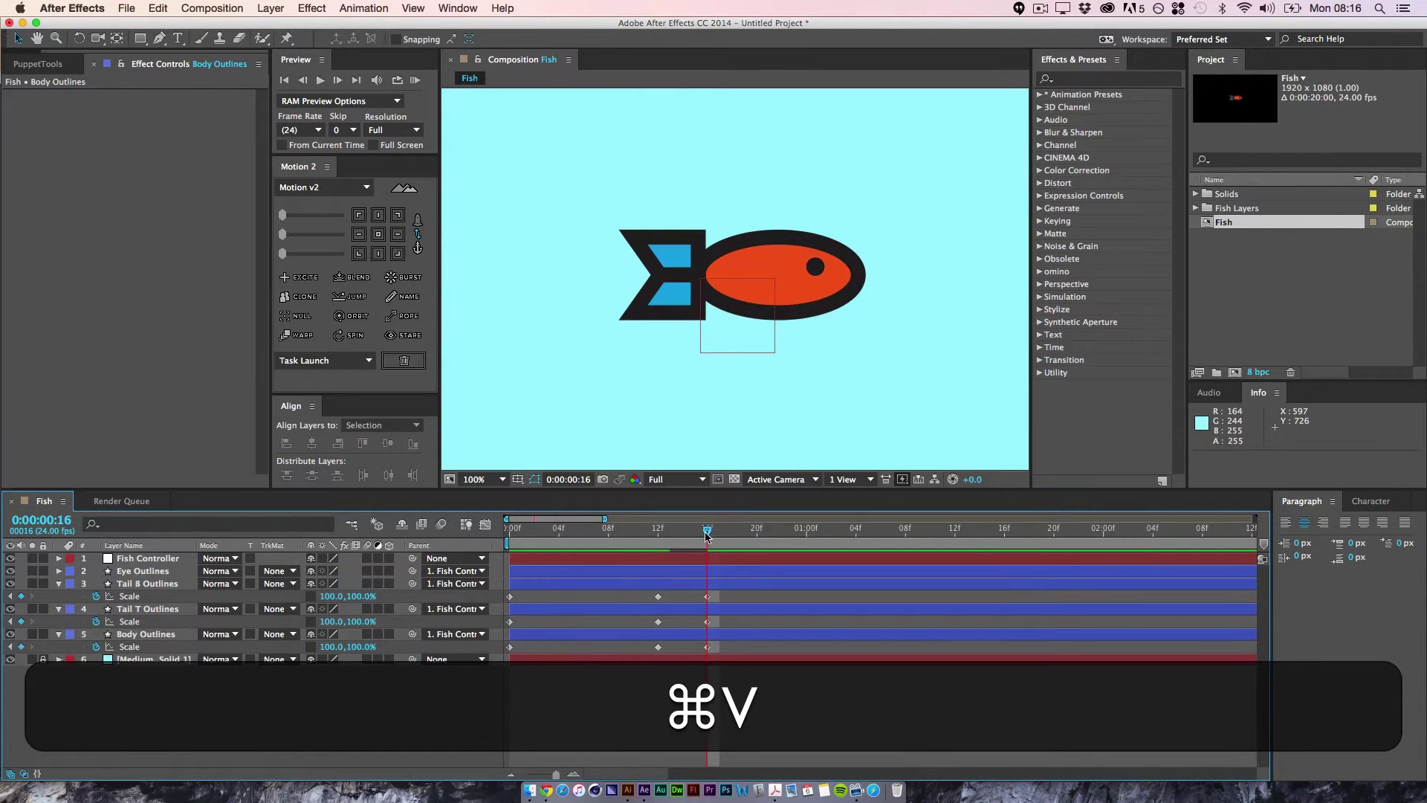
- Play the fish's stretch and recoil animation from frame 0
drag(707, 533, 508, 565)
key(space)
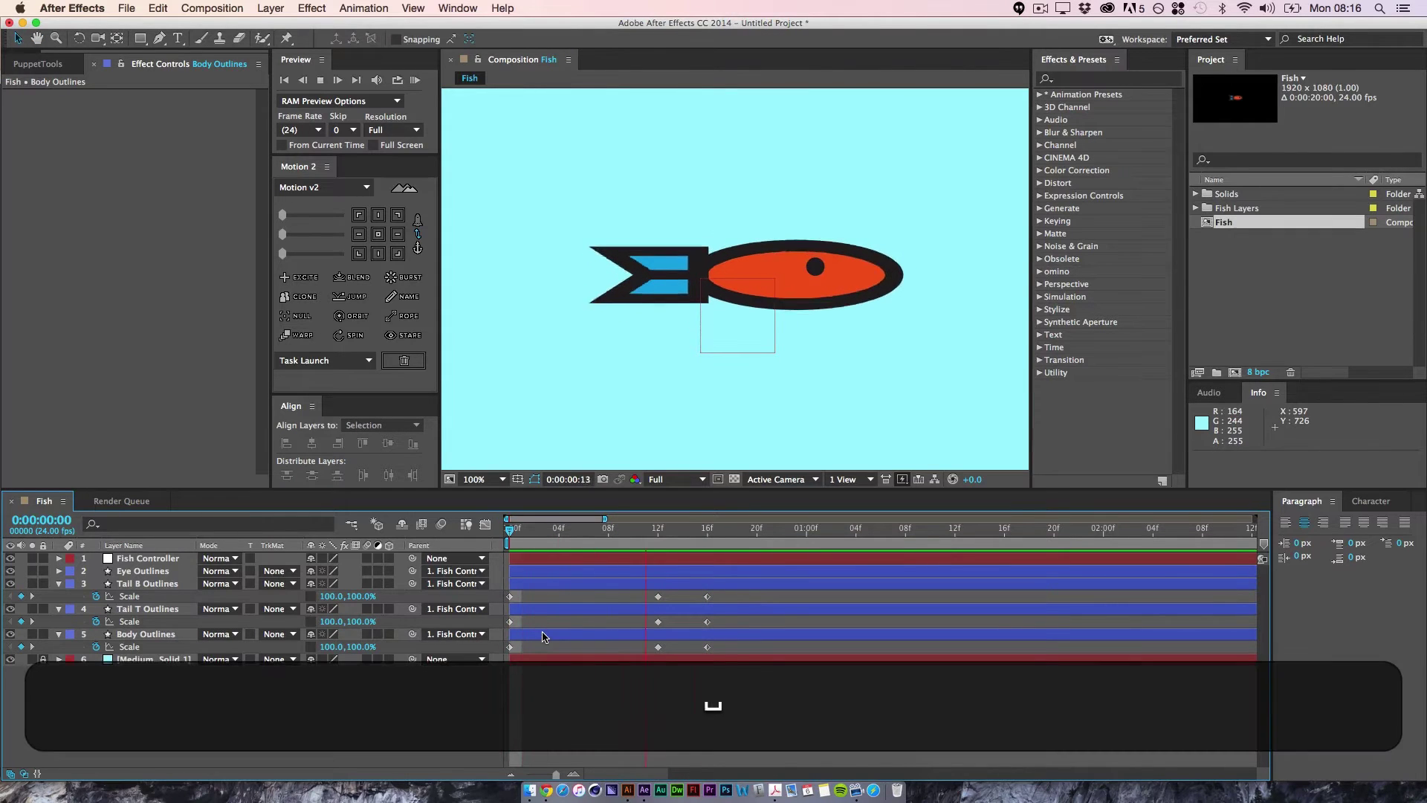
key(space)
- Separate the Position dimensions of the Eye Outlines layer and add an X Position keyframe at frame 12
drag(819, 532, 659, 585)
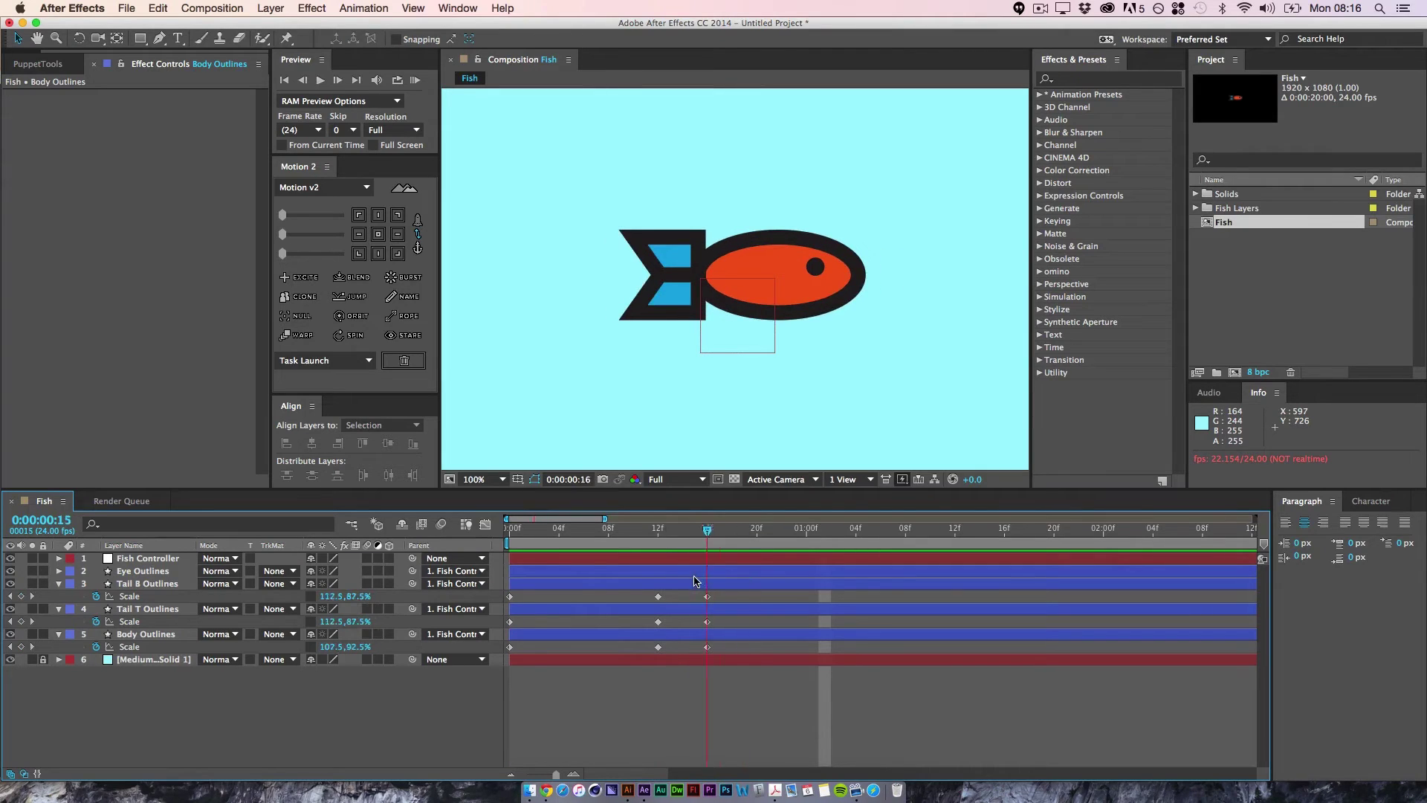
click(142, 571)
key(p)
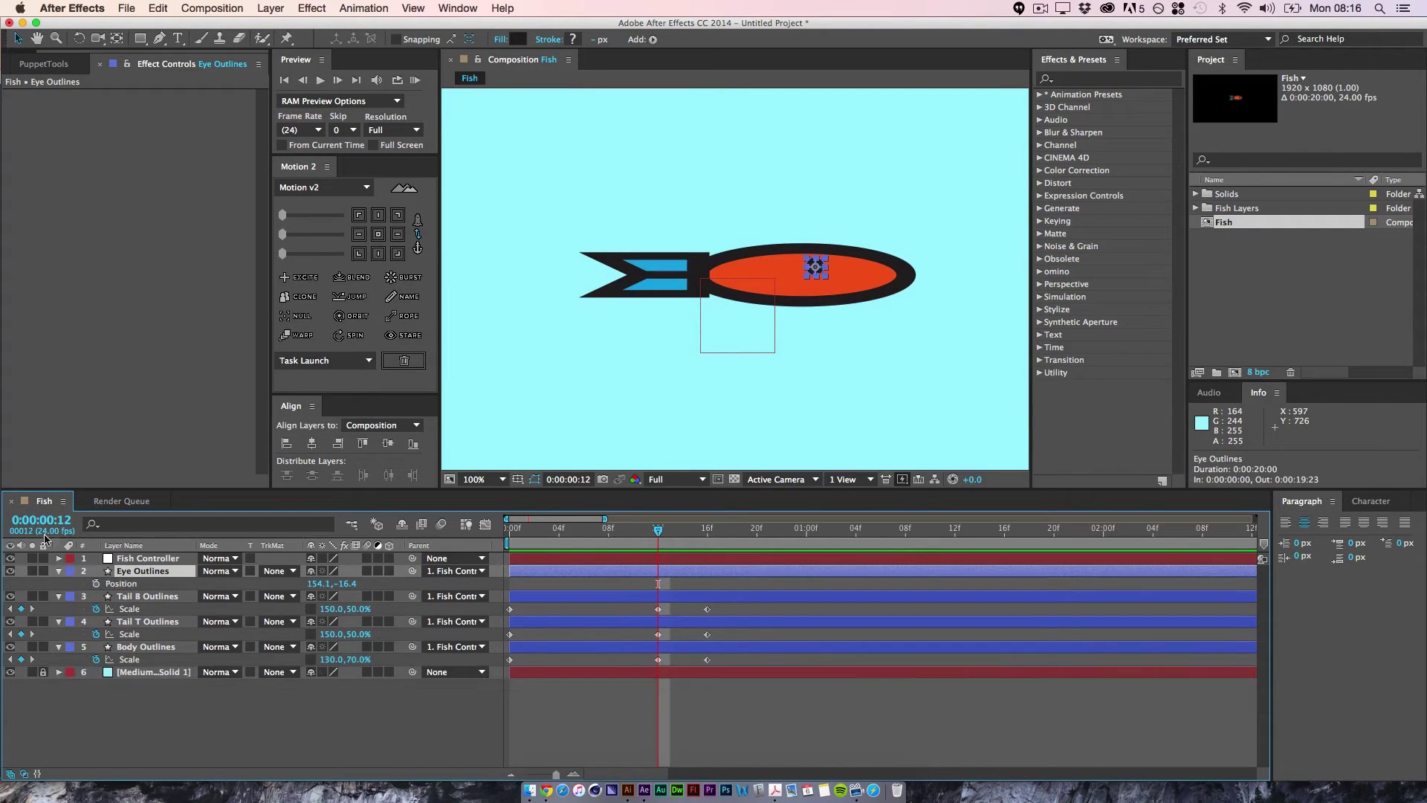
right_click(126, 585)
click(171, 597)
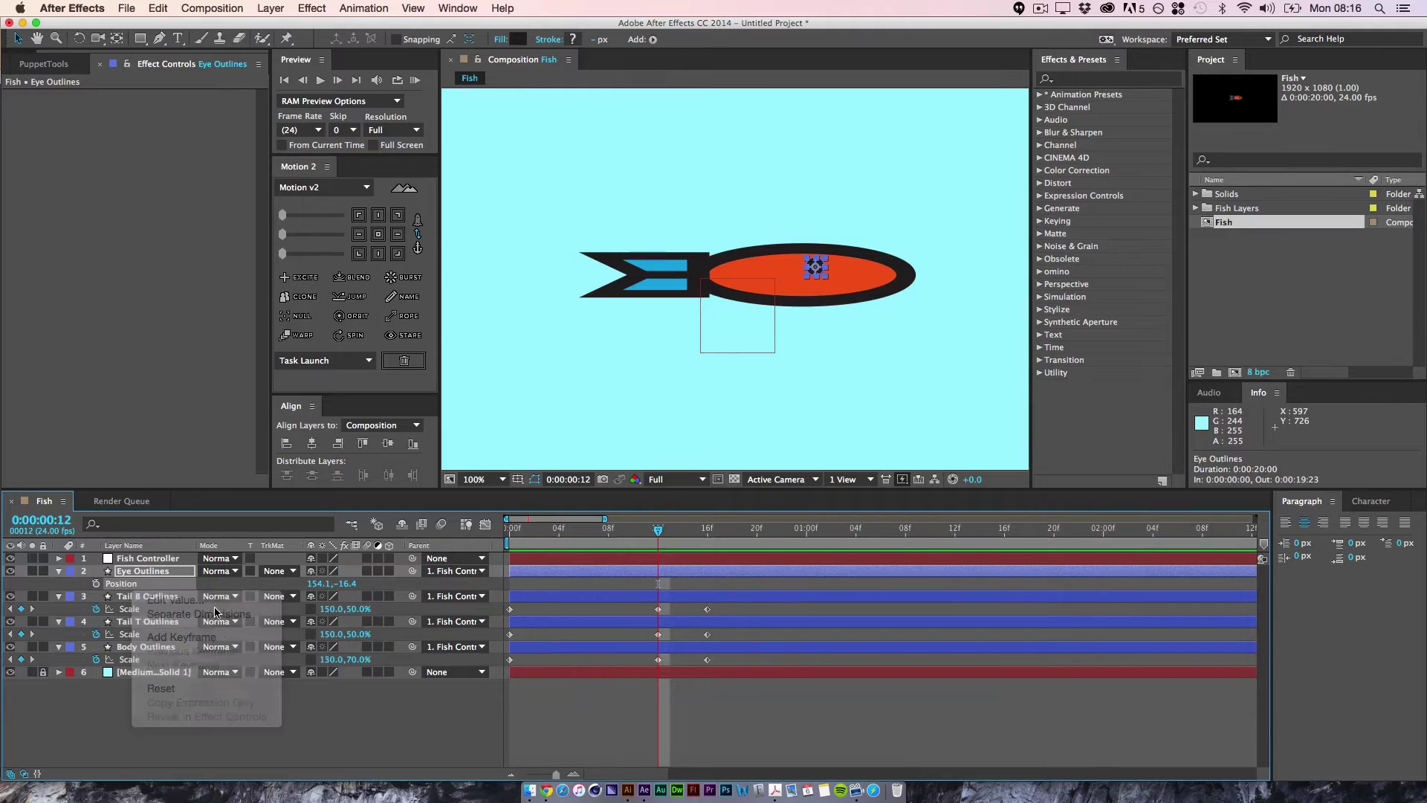
click(96, 584)
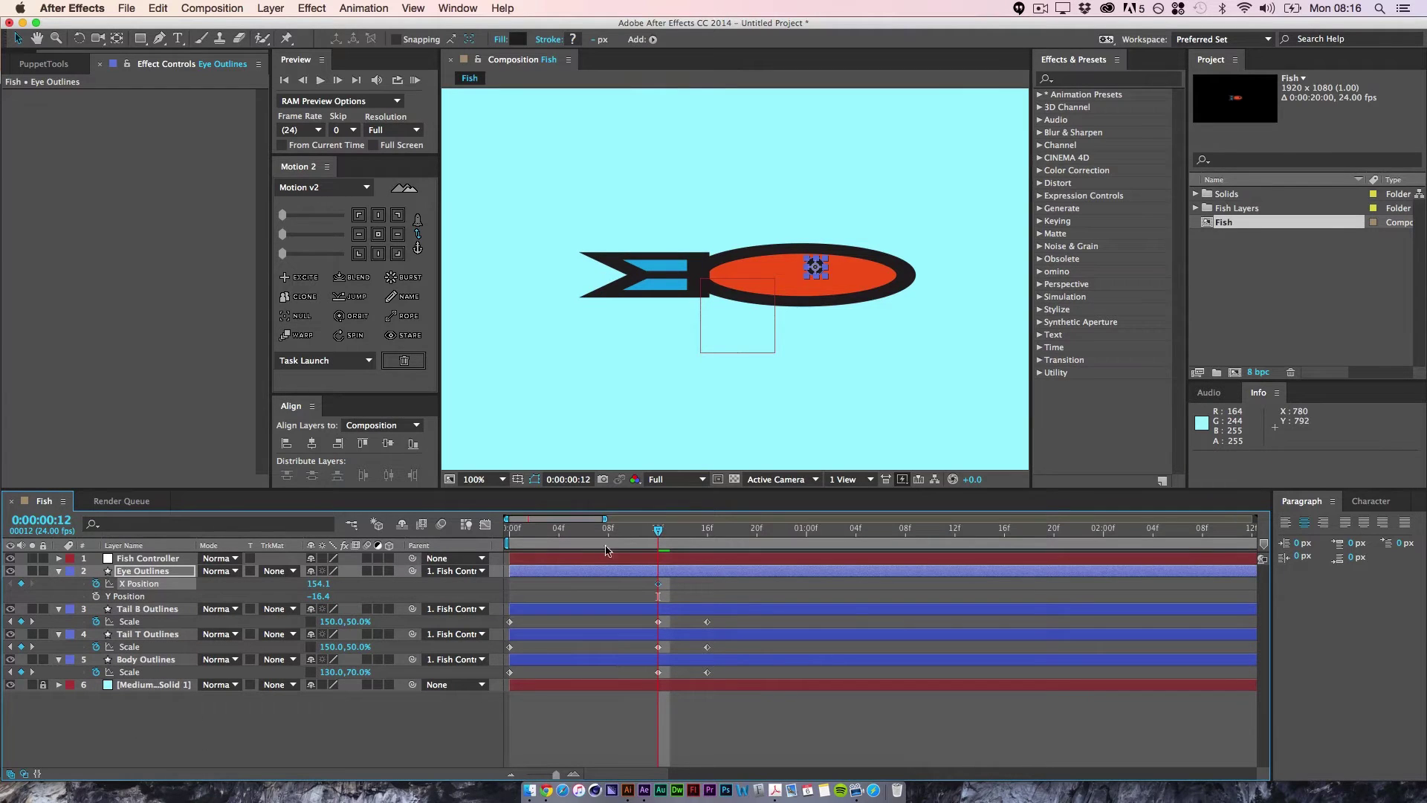
- Add X Position keyframes to the Eye Outlines layer at frames 0 and 16, and return to frame 12
drag(657, 535, 510, 529)
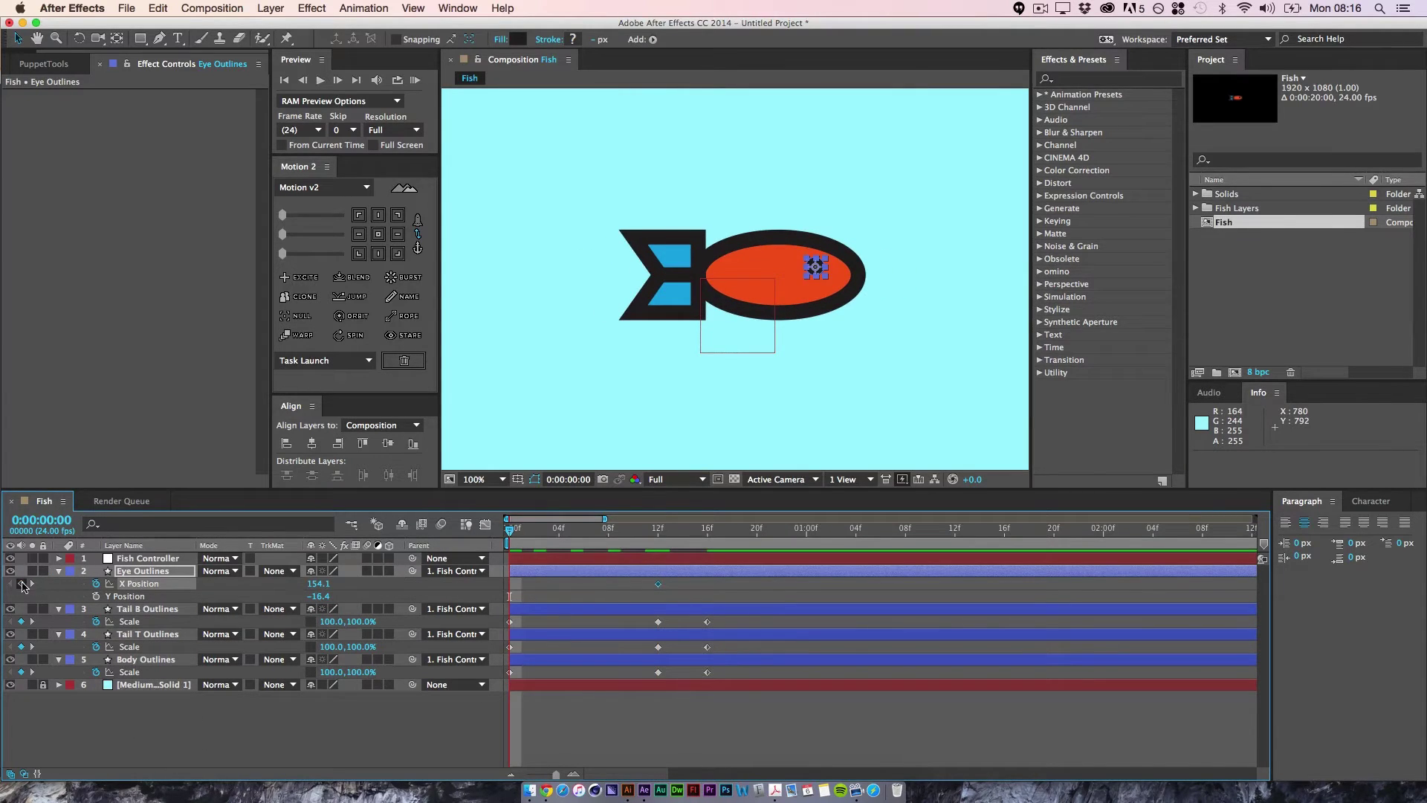
click(32, 621)
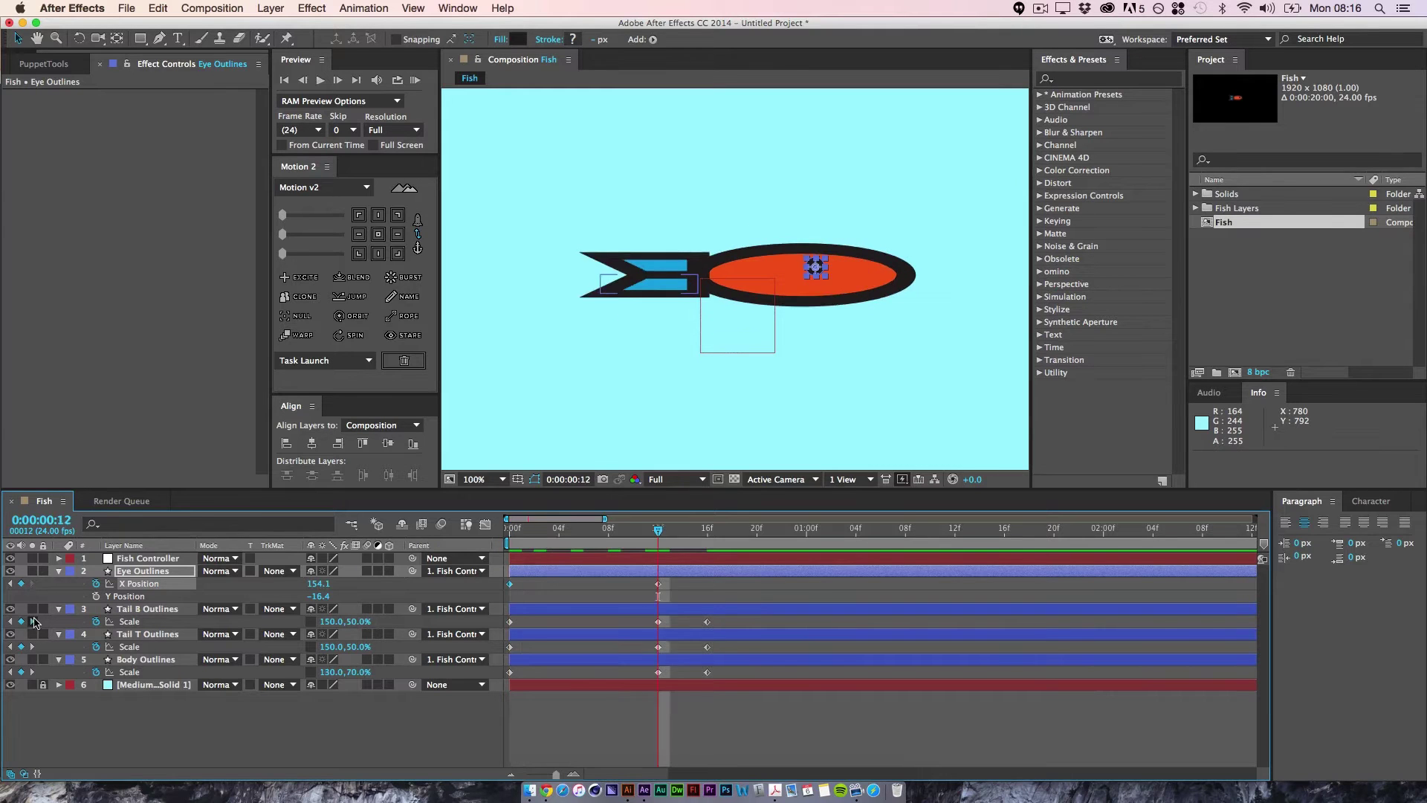
click(33, 621)
click(9, 583)
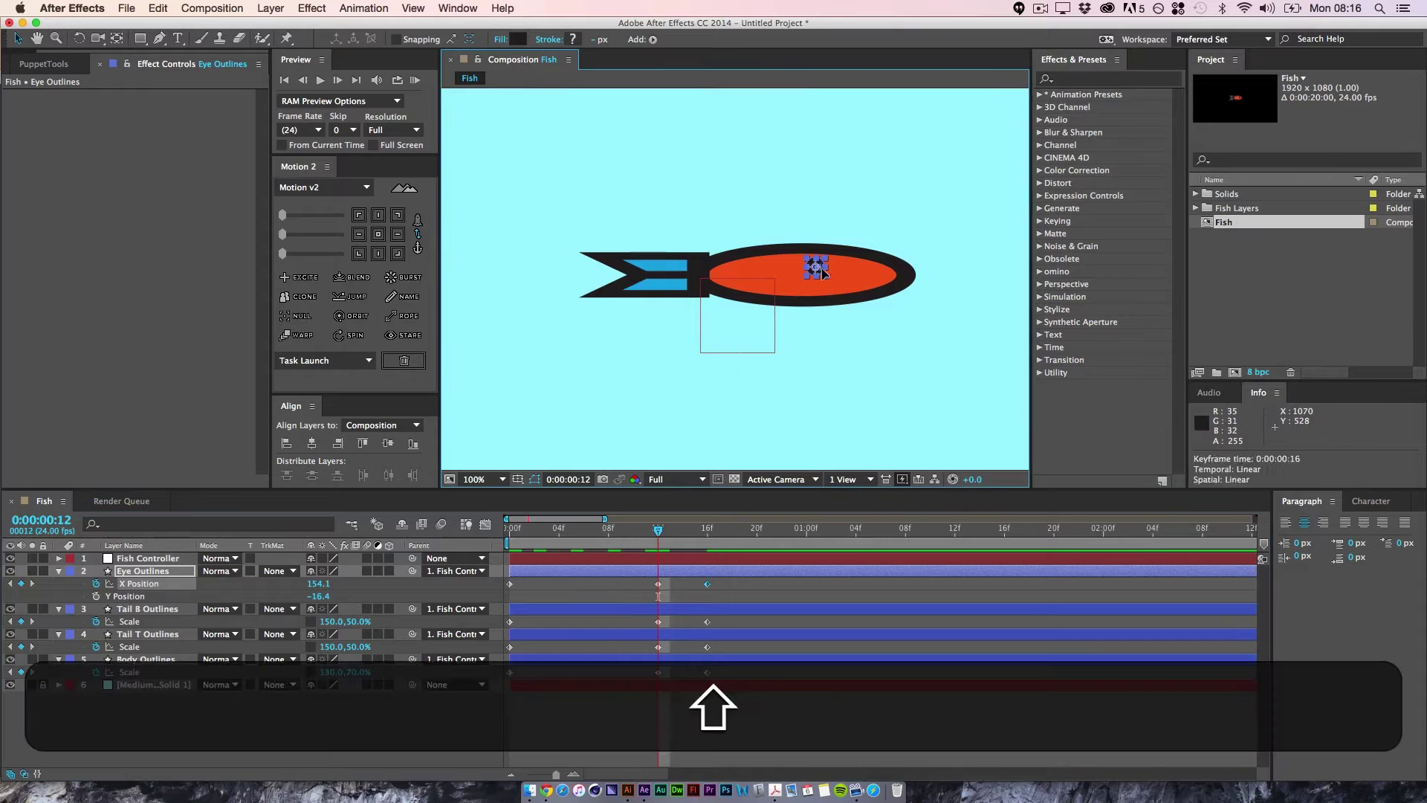
drag(816, 269, 842, 270)
key(super+shift+z)
key(super+z)
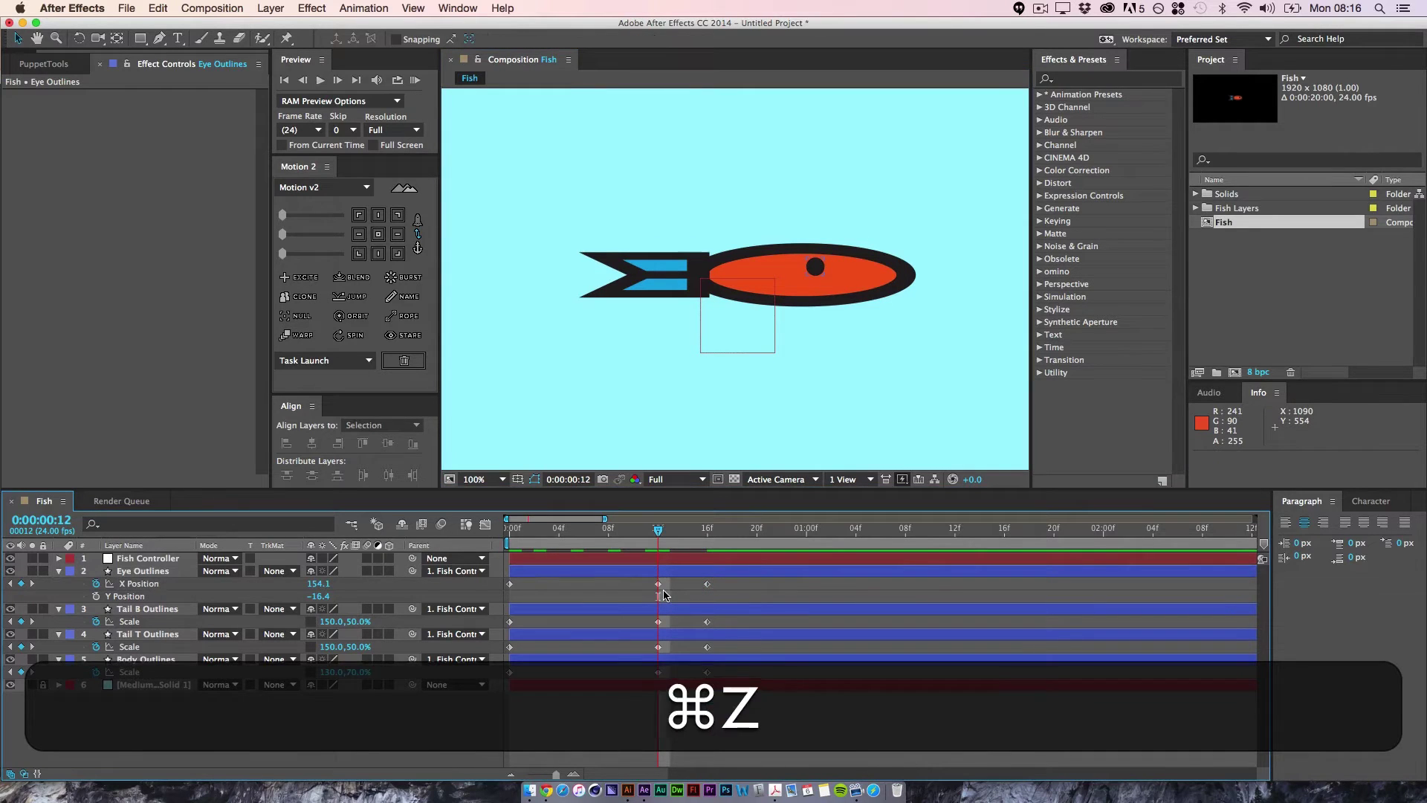
- Move the eye horizontally toward the fish's nose at frame 12, to an X Position of about 219.1
drag(823, 269, 864, 272)
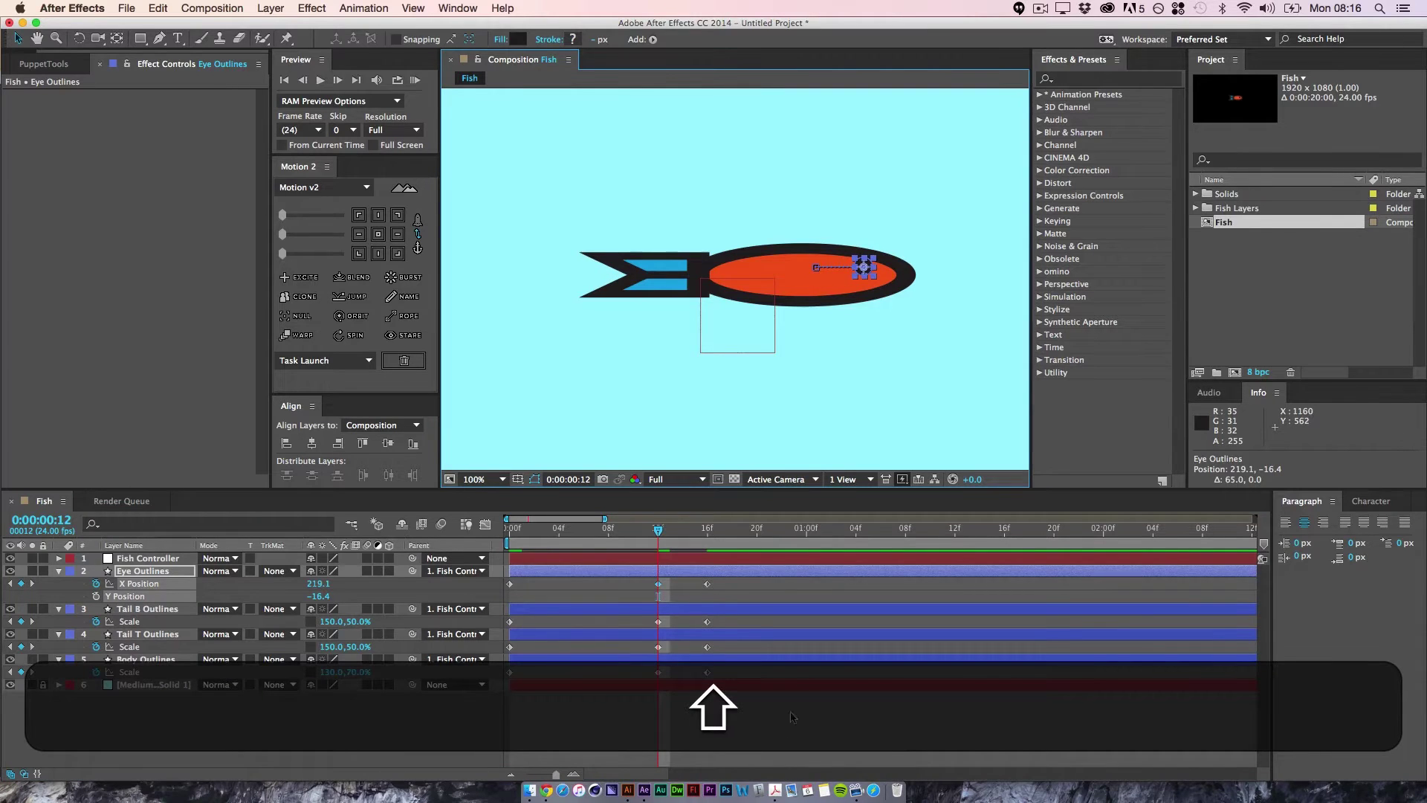
click(775, 742)
- Play the animation from frame 0 to check the eye movement, and go back to the frame 12 keyframes
drag(653, 534, 507, 540)
key(space)
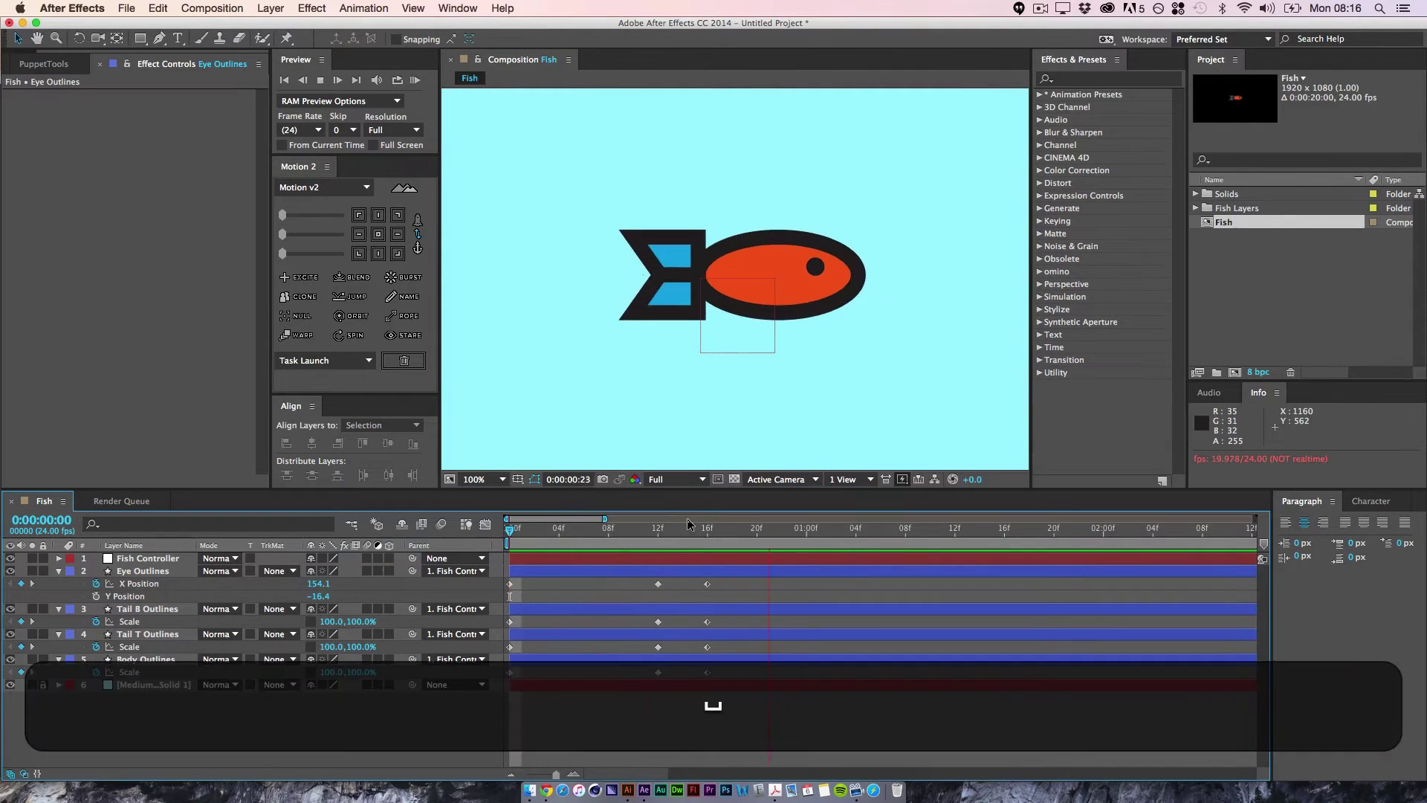
key(space)
drag(510, 531, 770, 537)
key(j)
key(j)
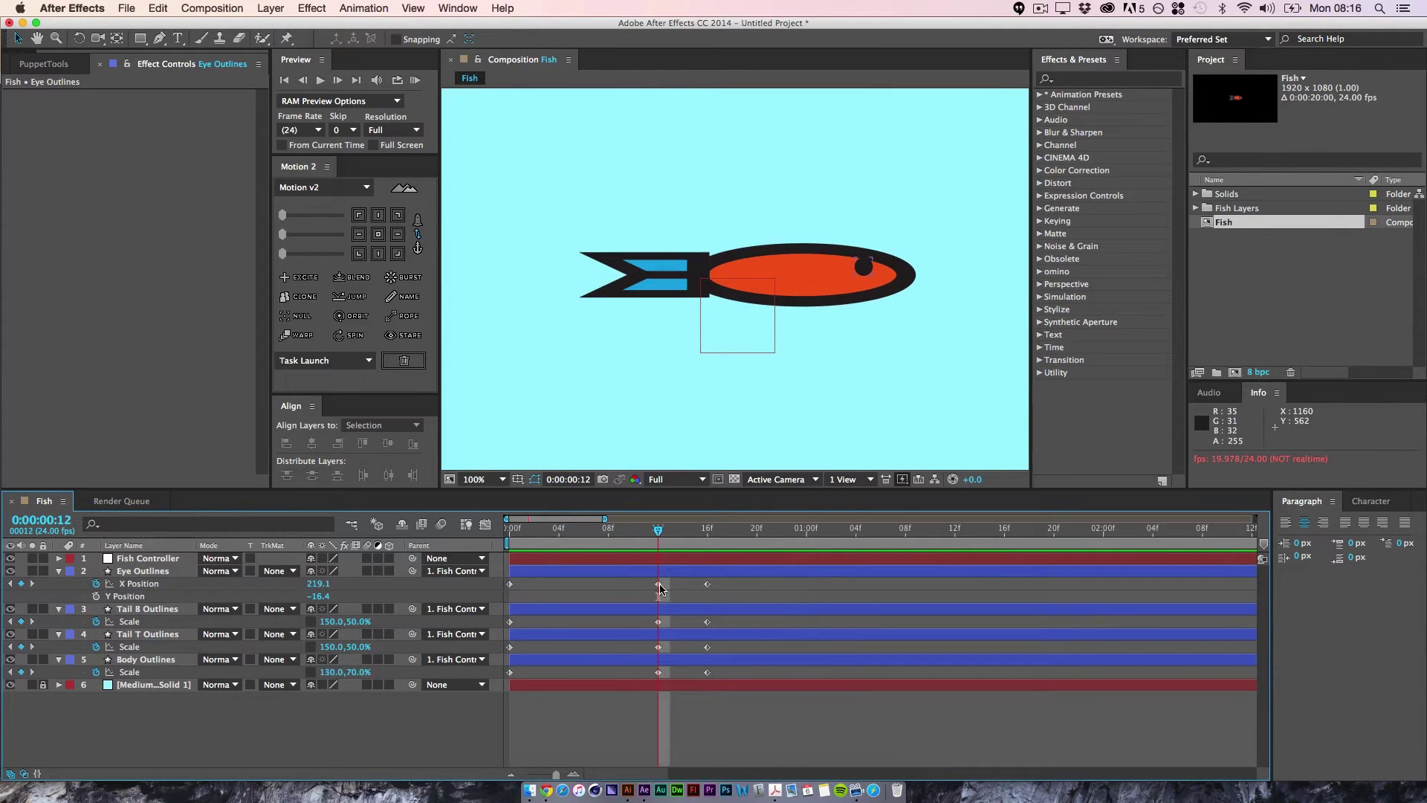
- Separate the Position dimensions of the Fish Controller layer and add an X Position keyframe at frame 12
key(super+minus)
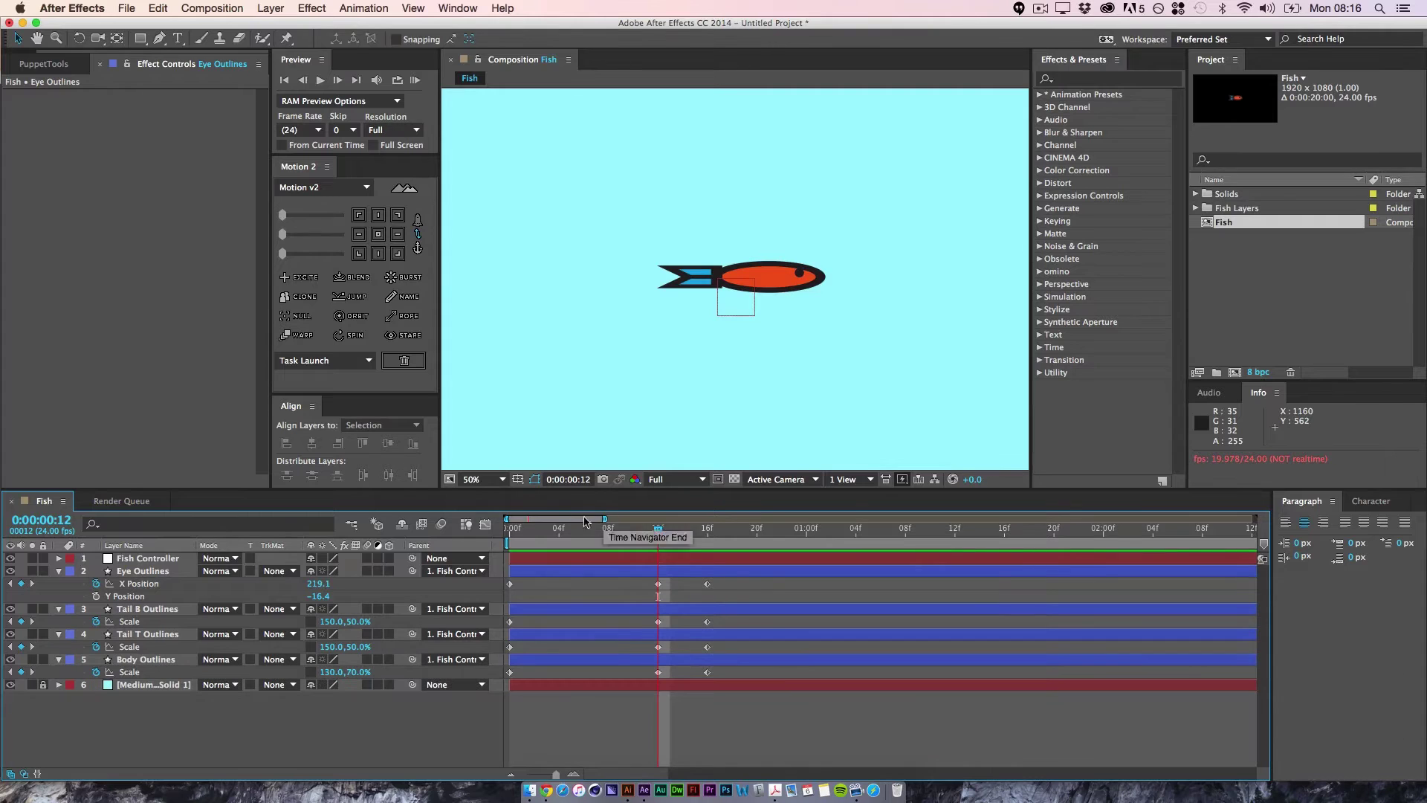
click(135, 560)
key(p)
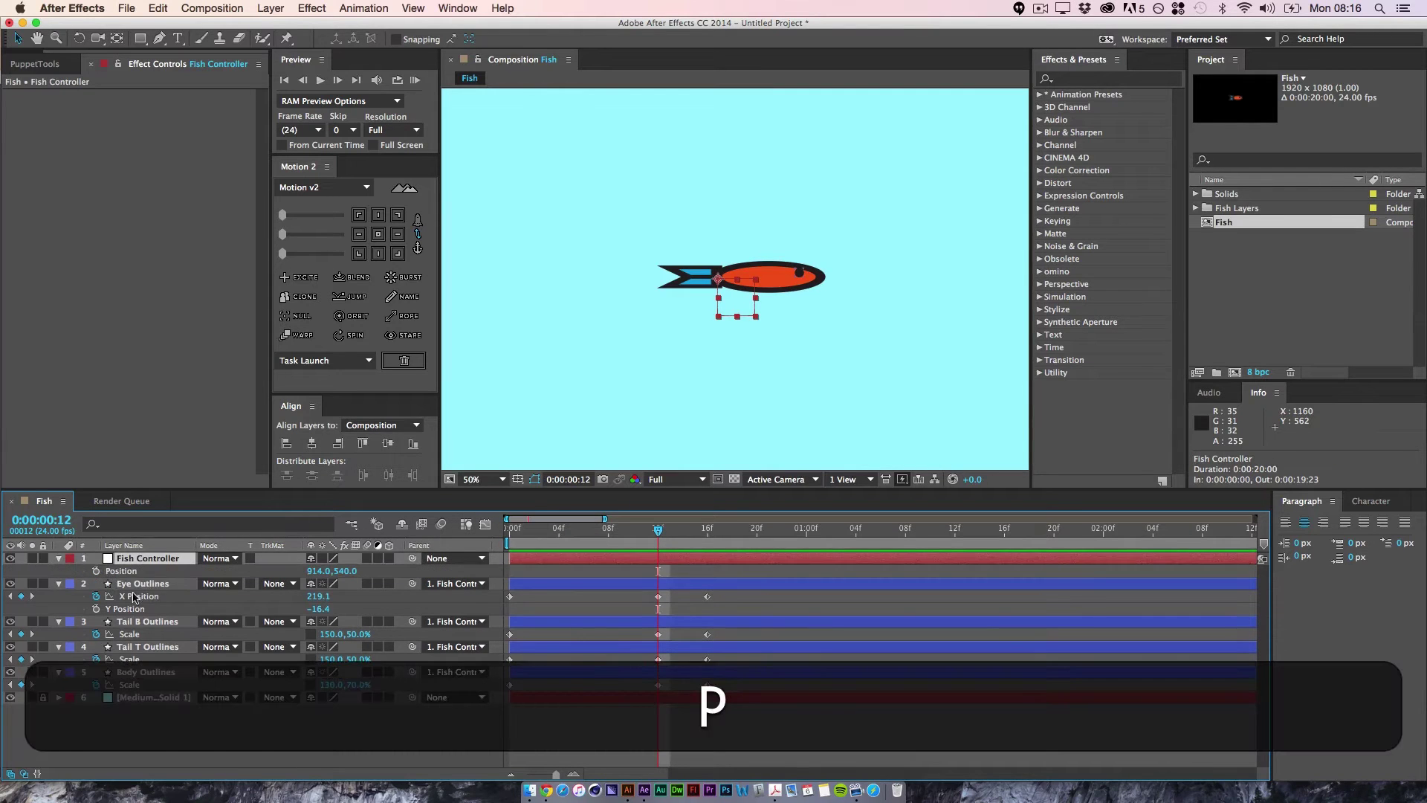
right_click(119, 582)
key(Escape)
right_click(117, 573)
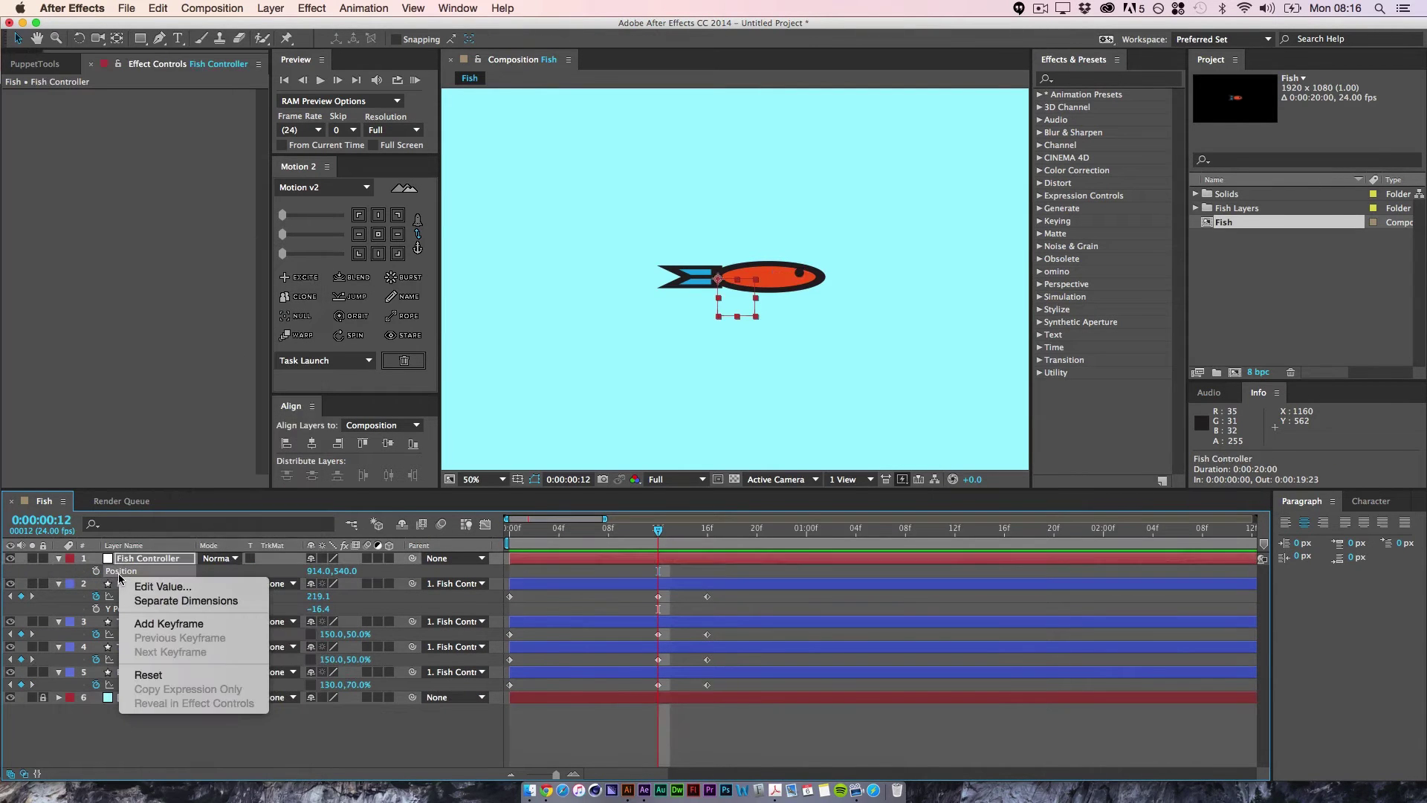
click(148, 601)
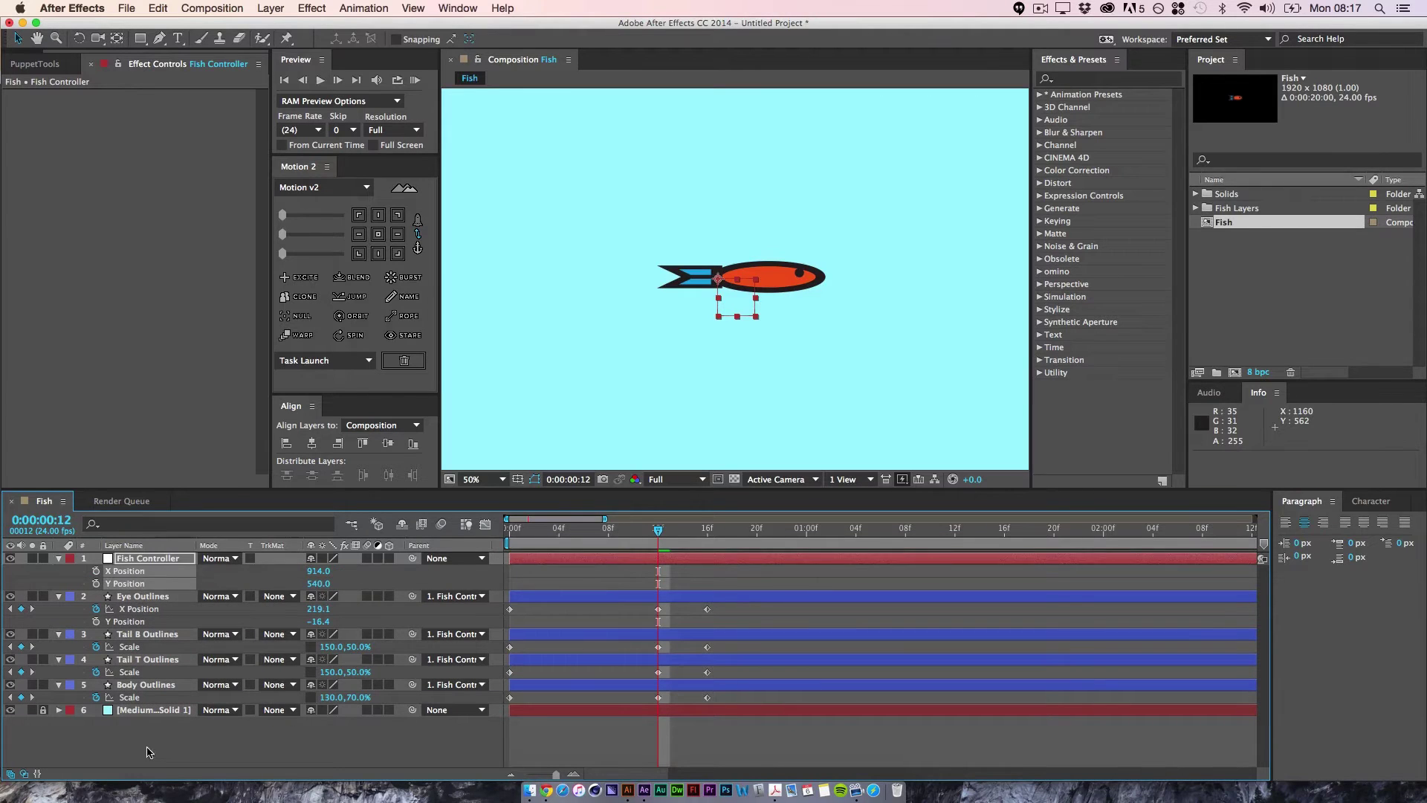
click(96, 571)
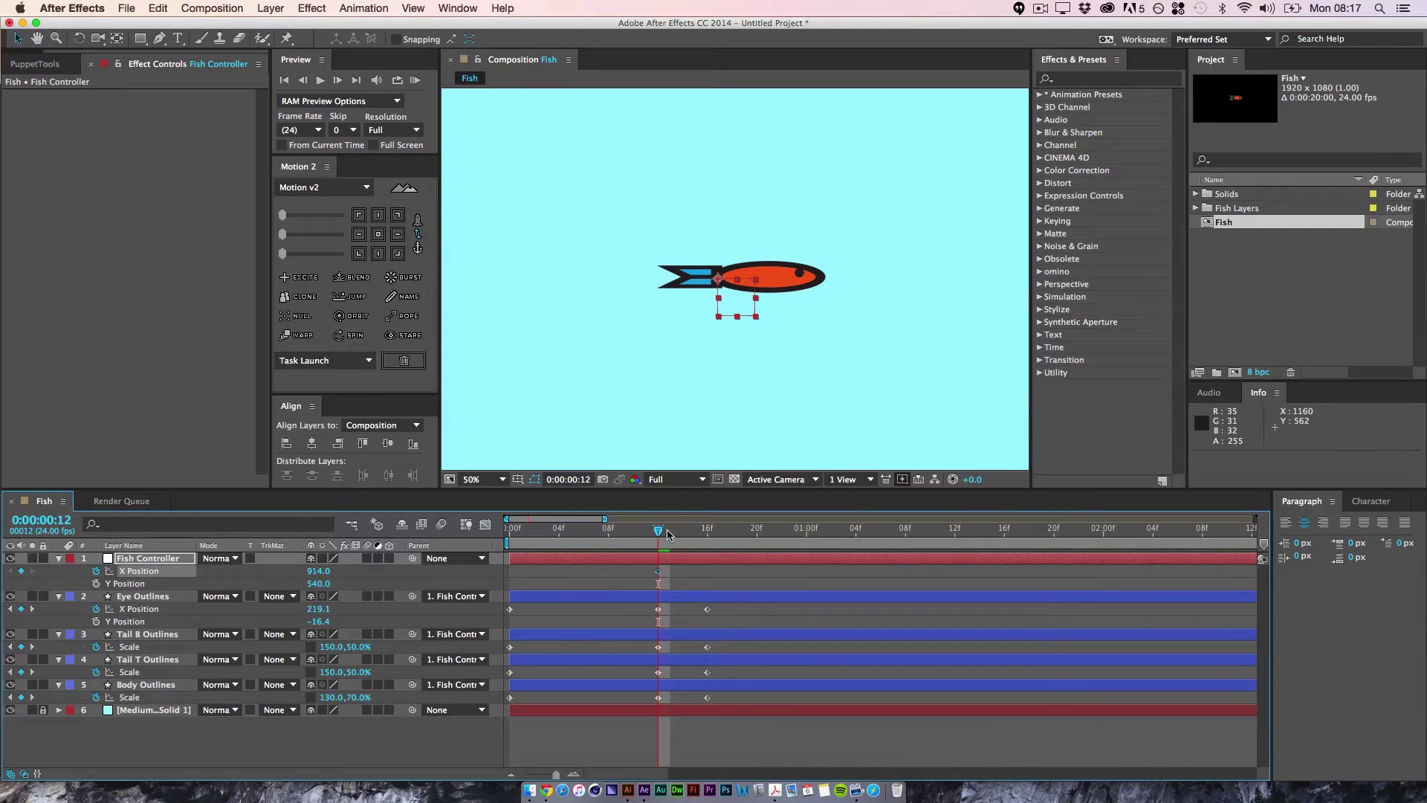
- Move the Fish Controller horizontally forward at frame 20, to an X Position of about 1468
drag(659, 534, 708, 546)
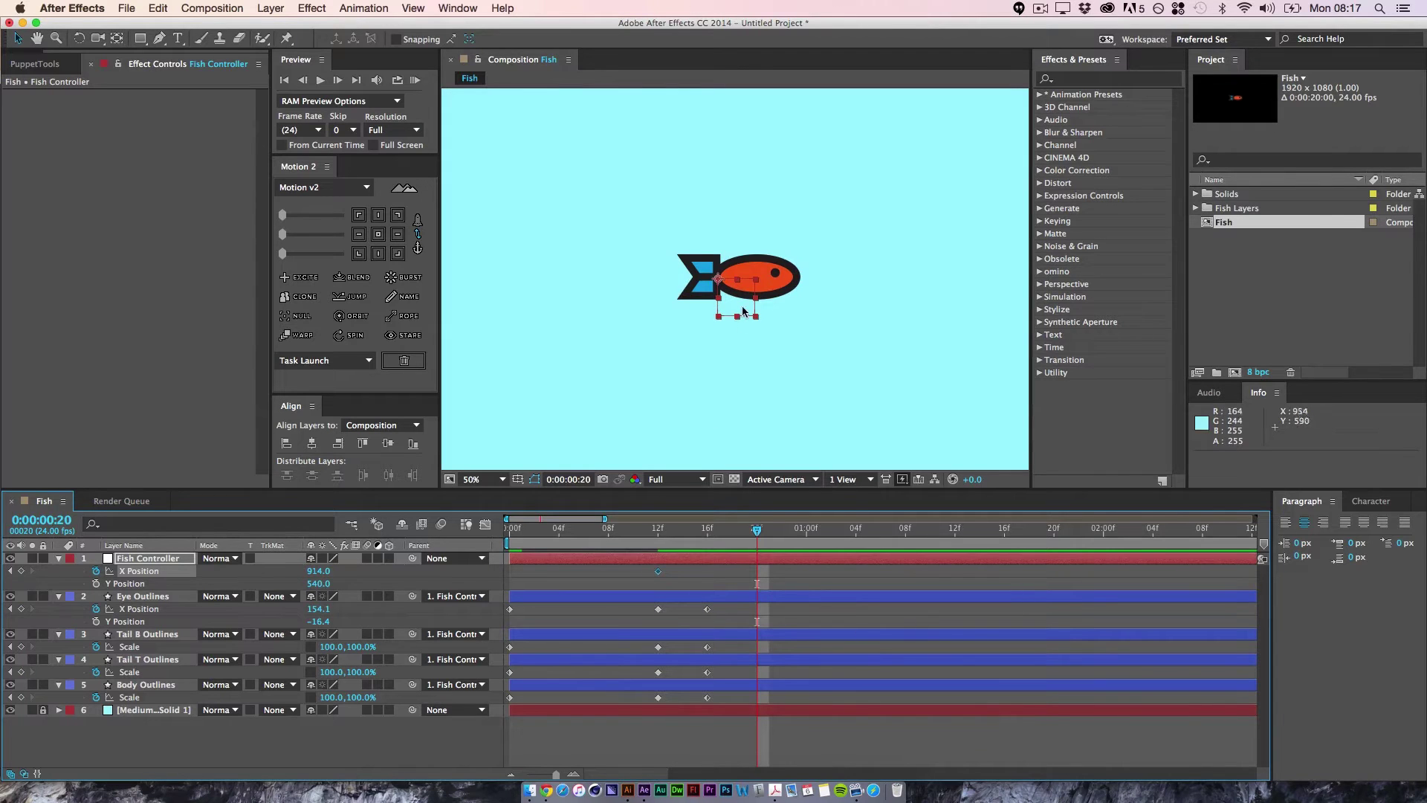
drag(736, 312, 942, 349)
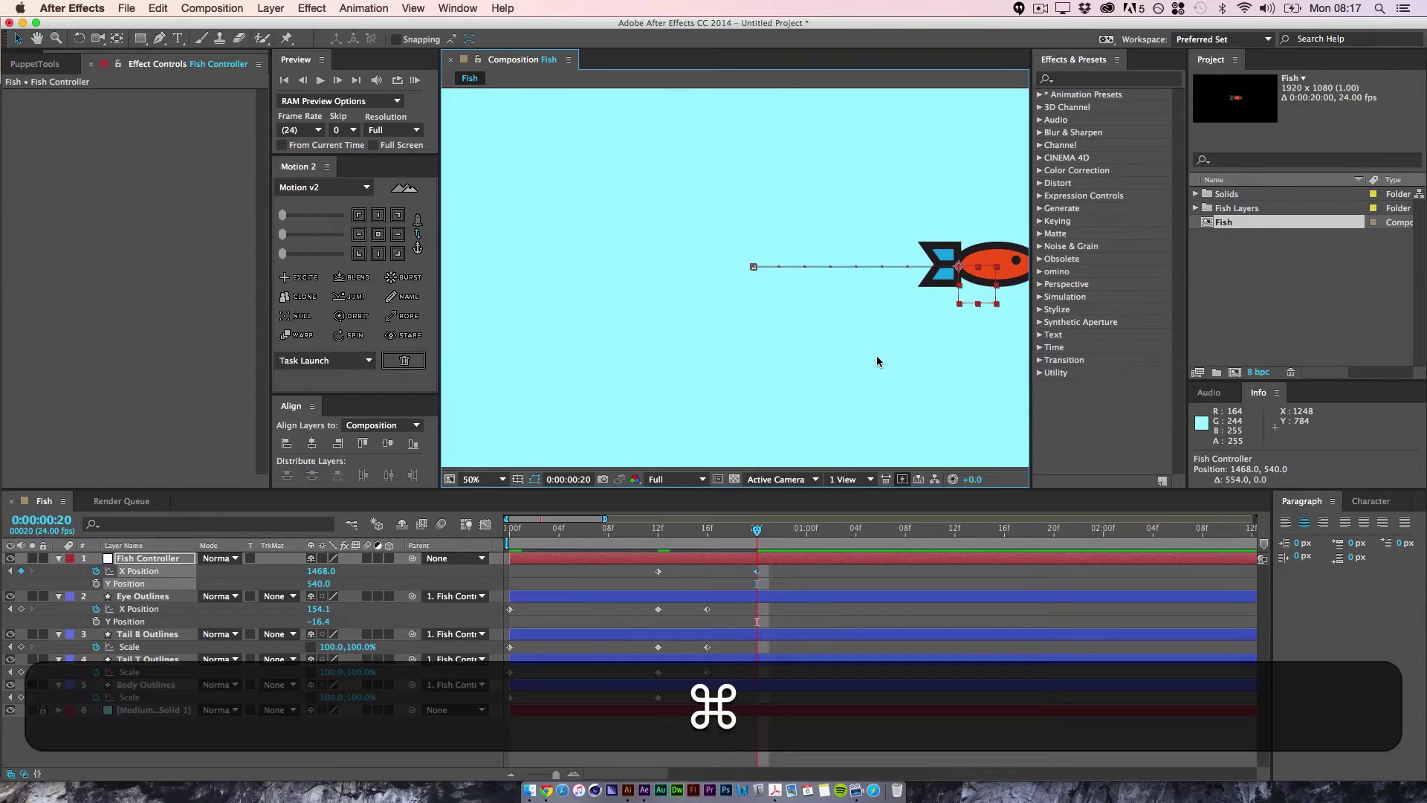
key(super+minus)
key(super+equal)
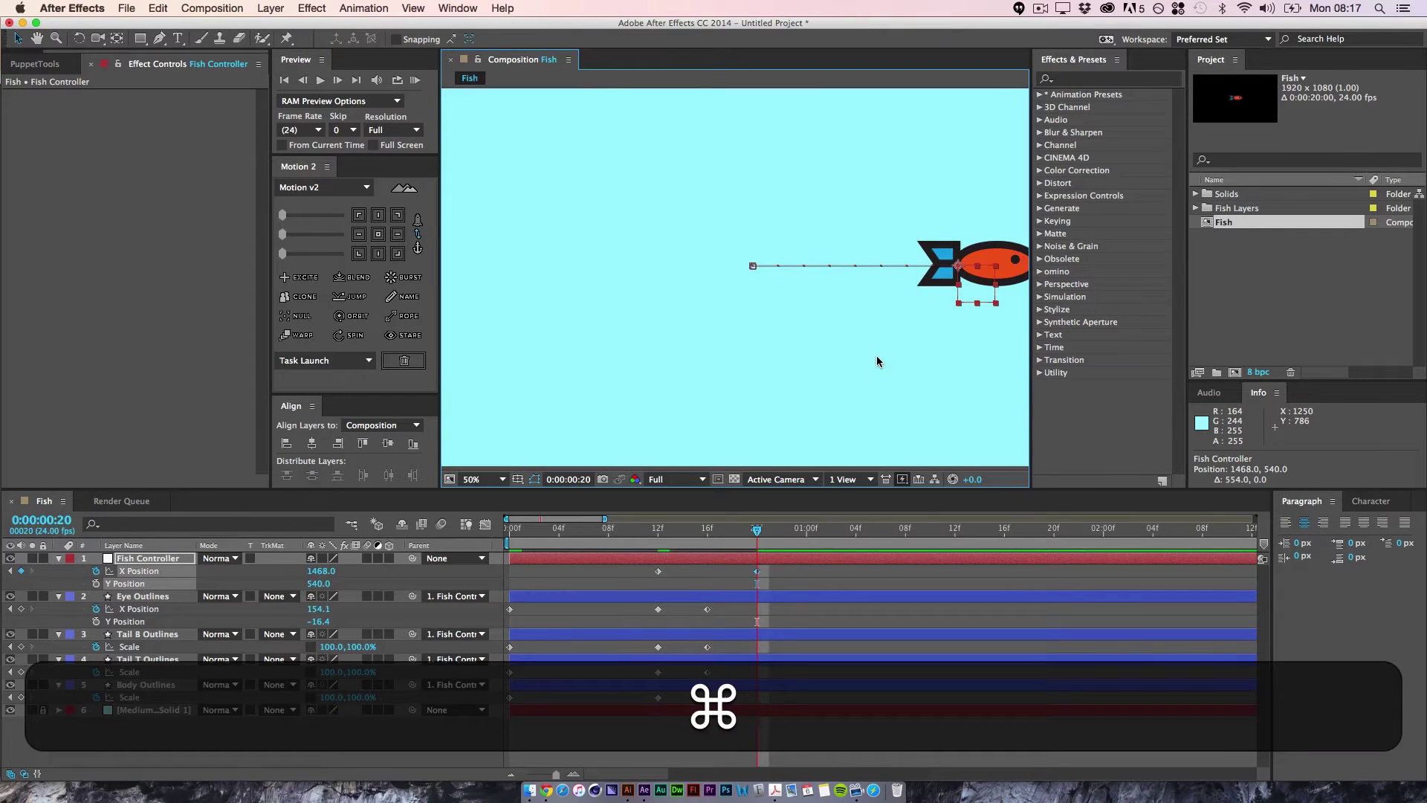
drag(773, 371, 691, 365)
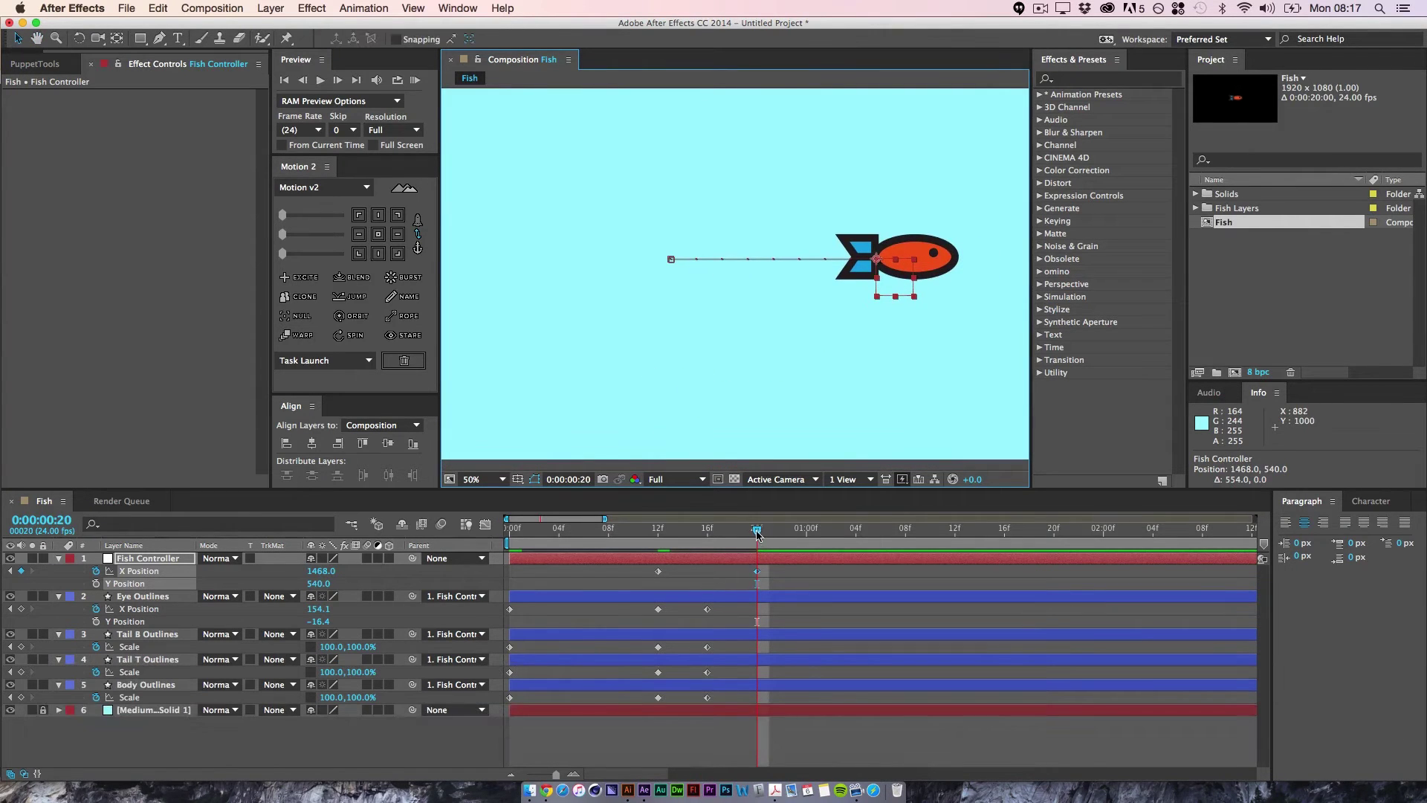
- Play the forward movement, add a Fish Controller X Position keyframe at frame 0, and go to the frame 12 keyframe
key(space)
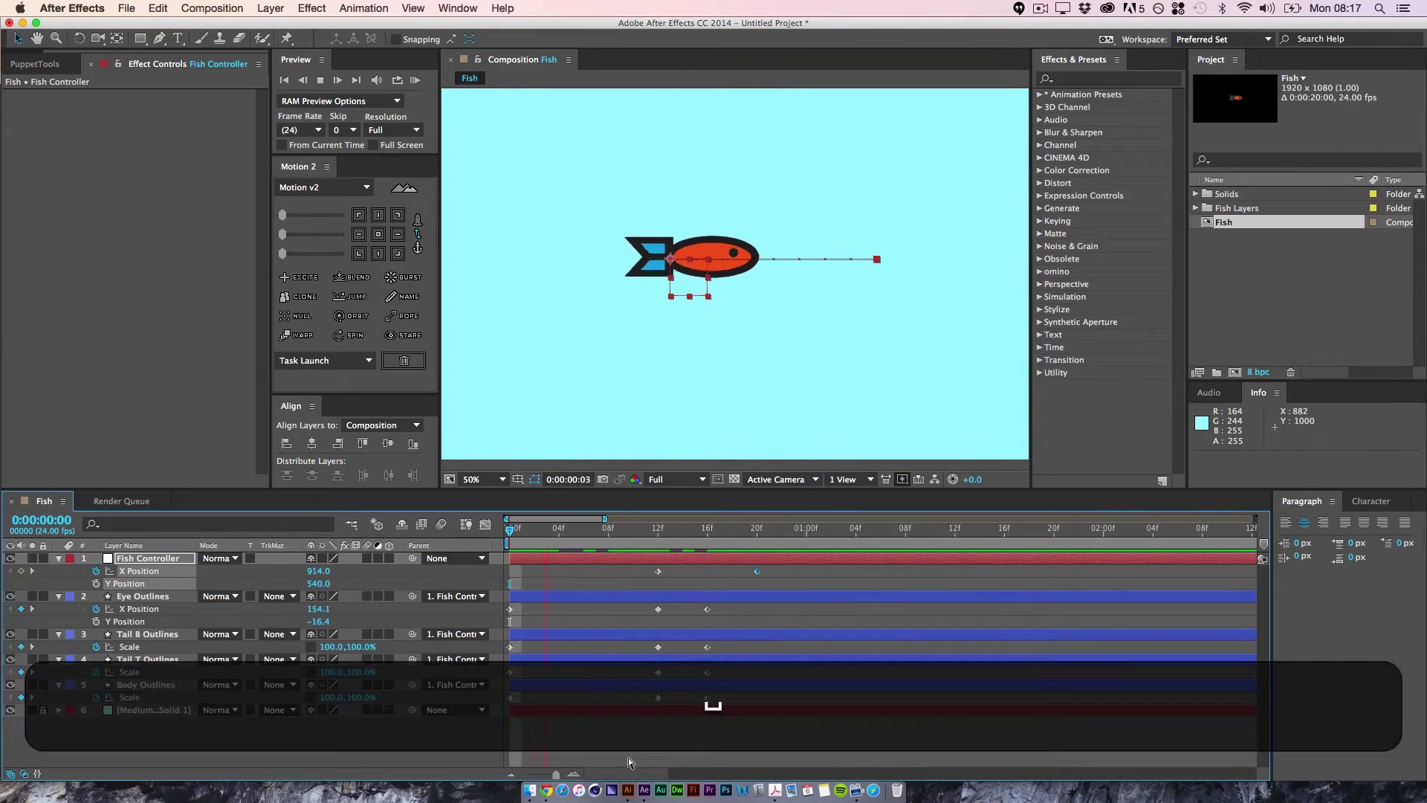
key(space)
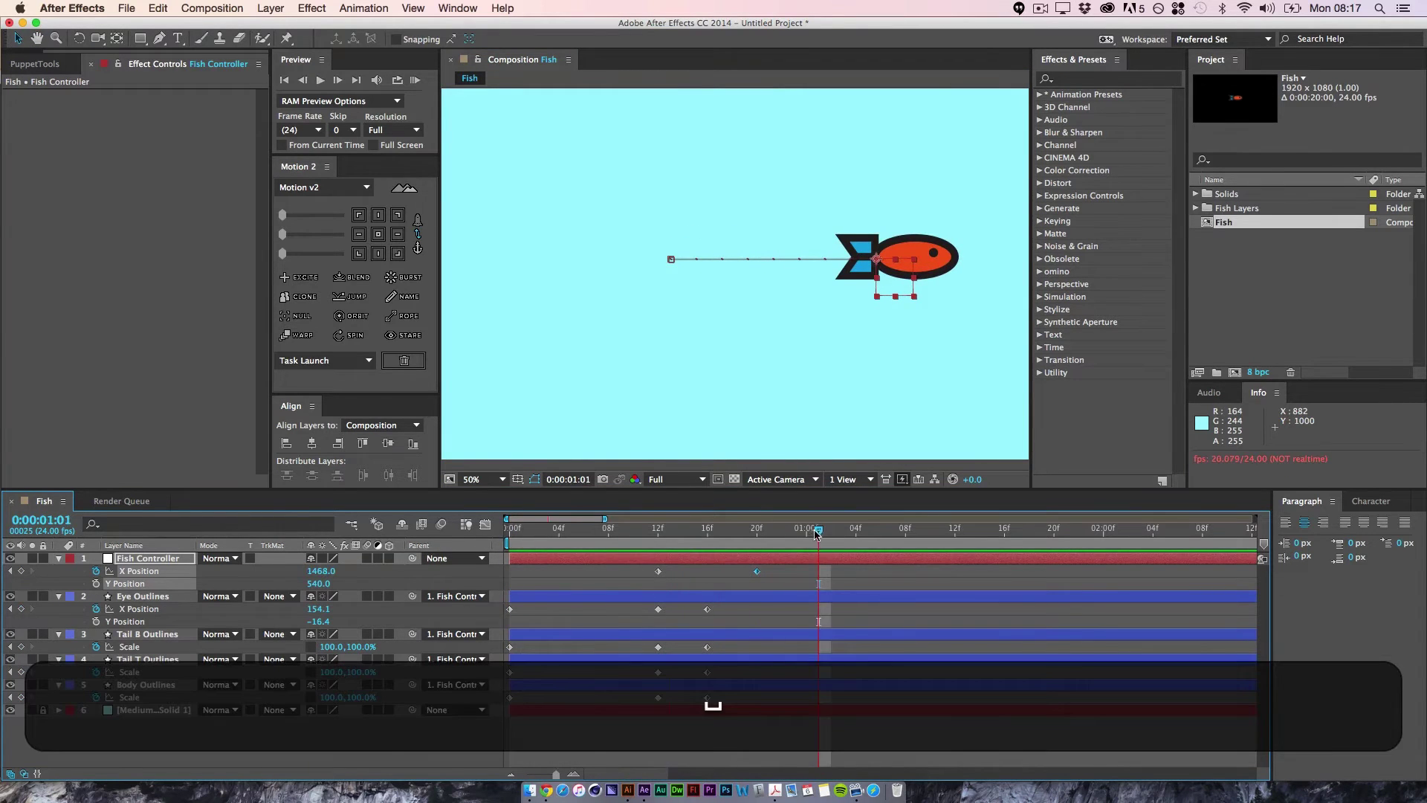
drag(816, 532, 473, 571)
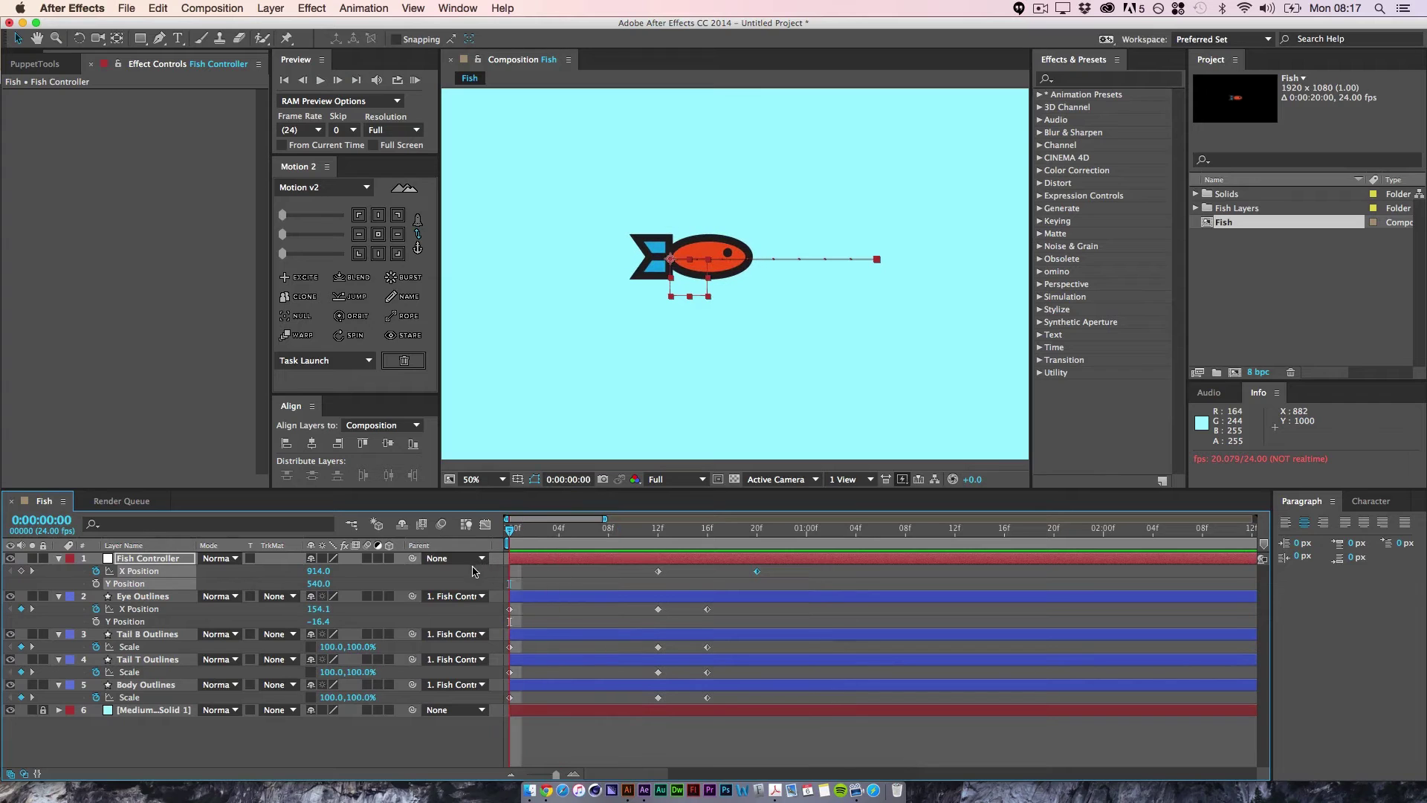
click(32, 571)
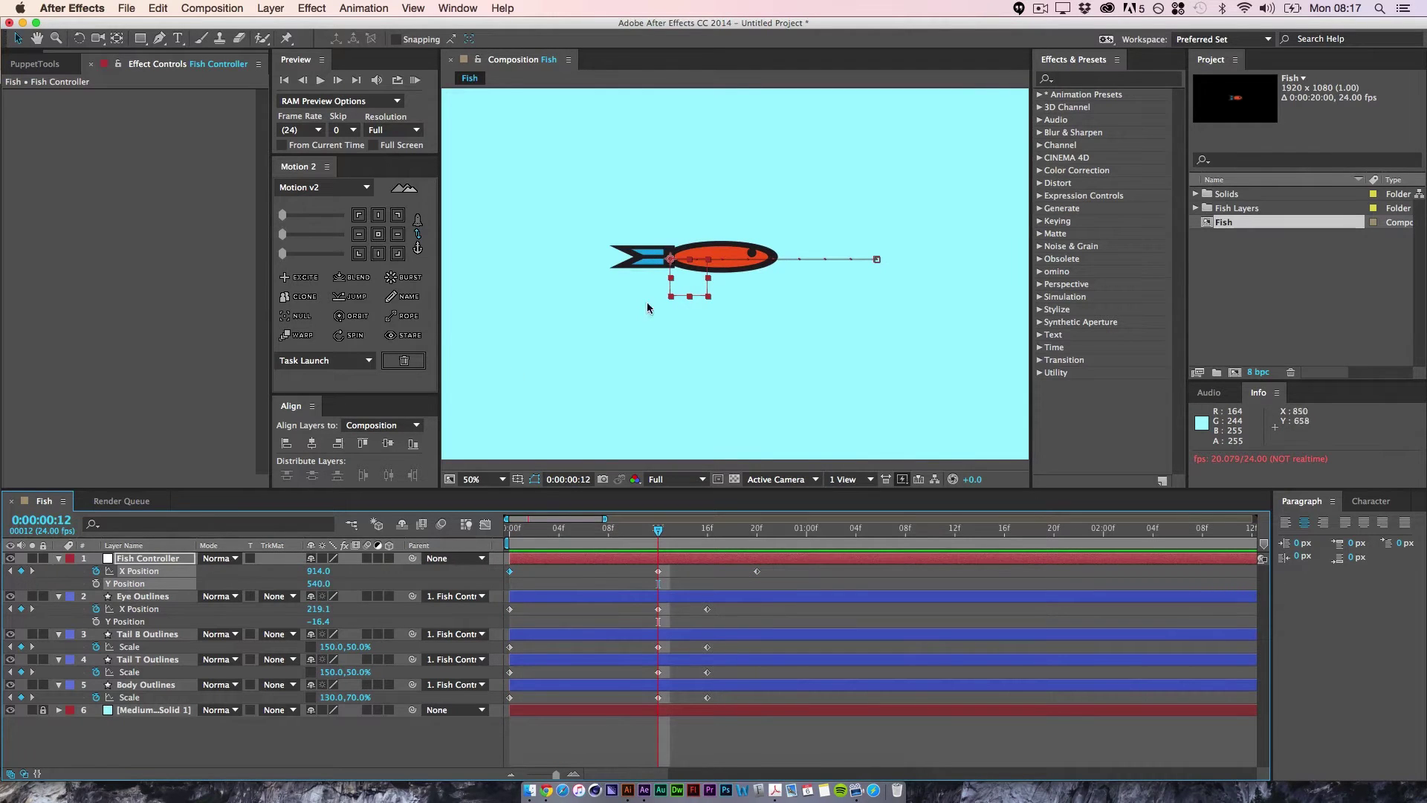
drag(686, 288, 665, 294)
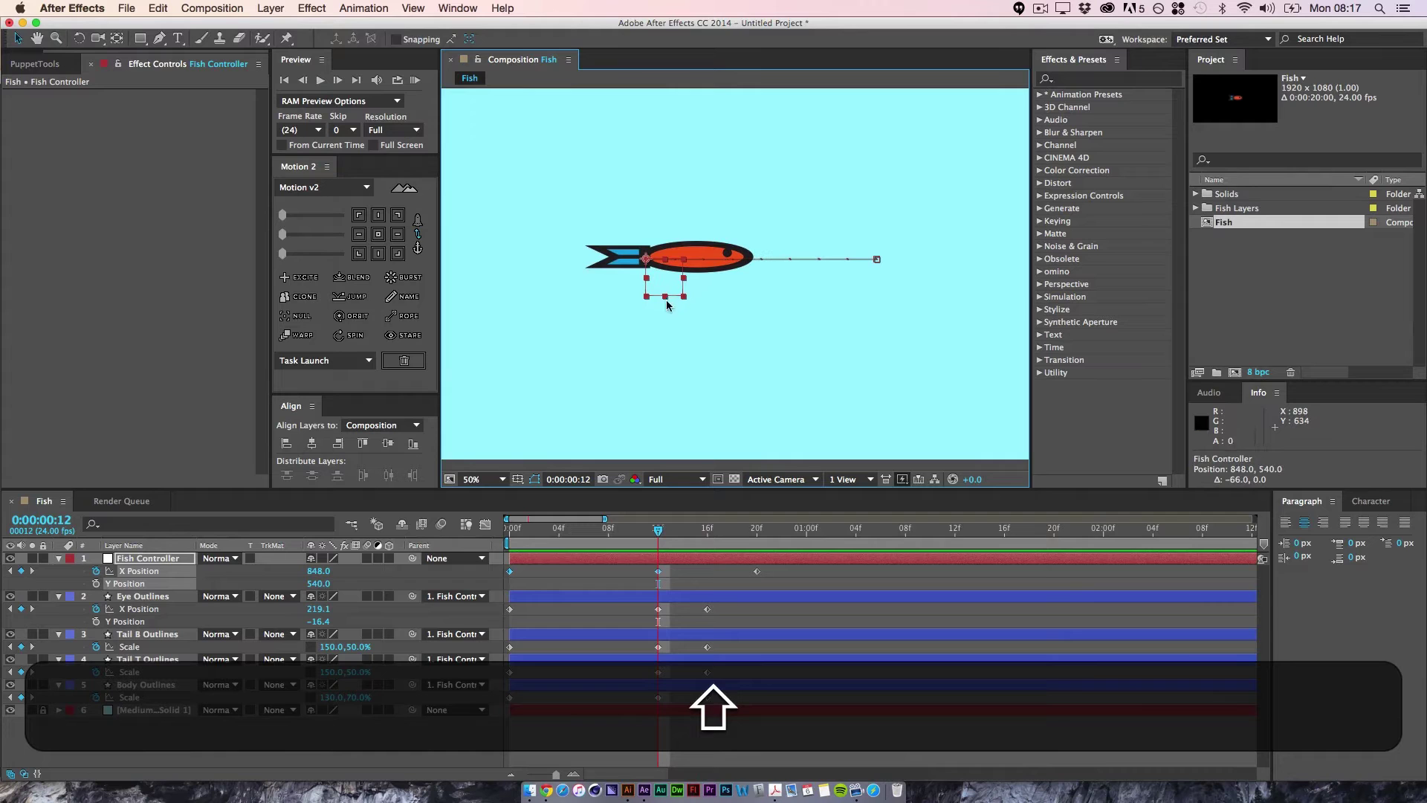
key(super+z)
key(super+z)
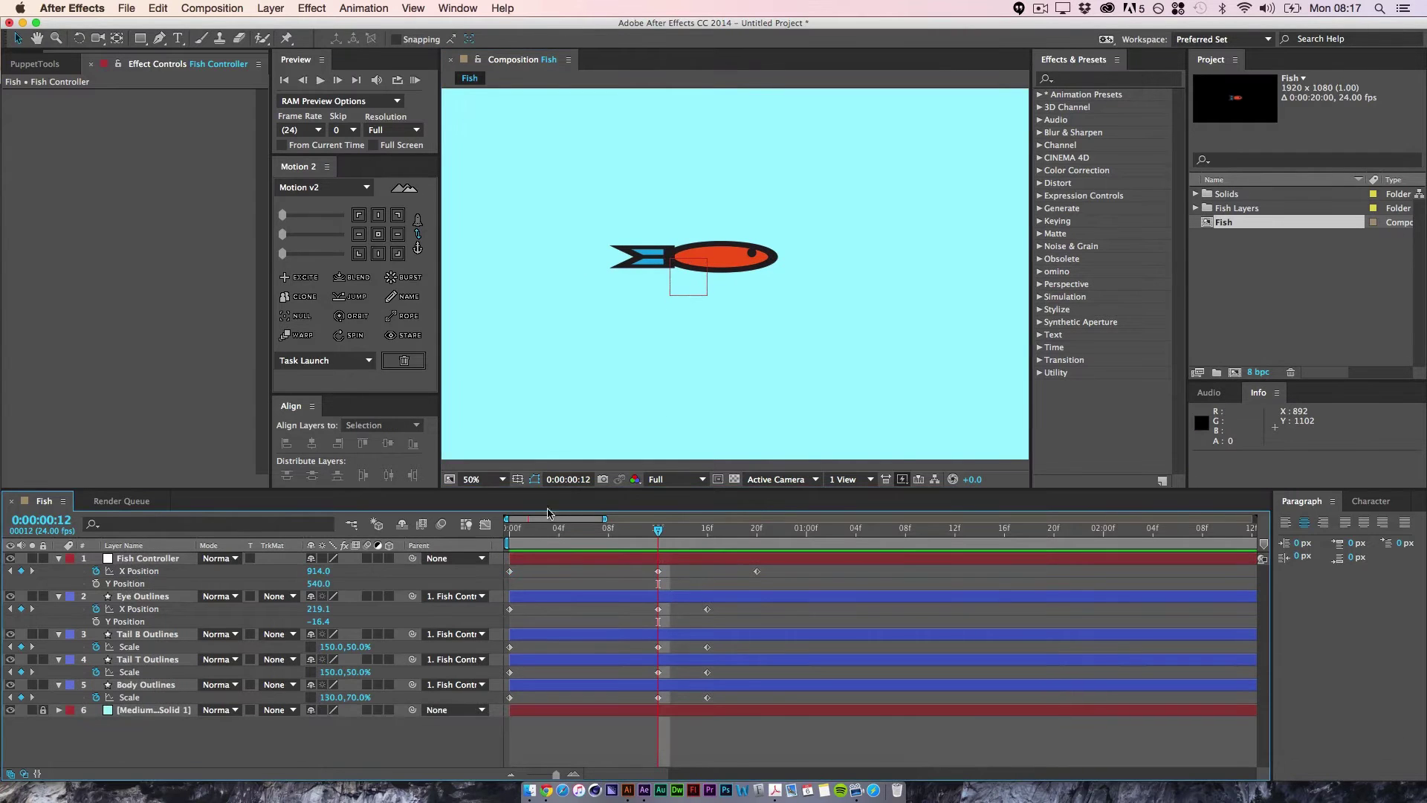
- Pull the Fish Controller back to an X Position of about 860 at frame 12 and play the animation from frame 0
drag(313, 571, 275, 571)
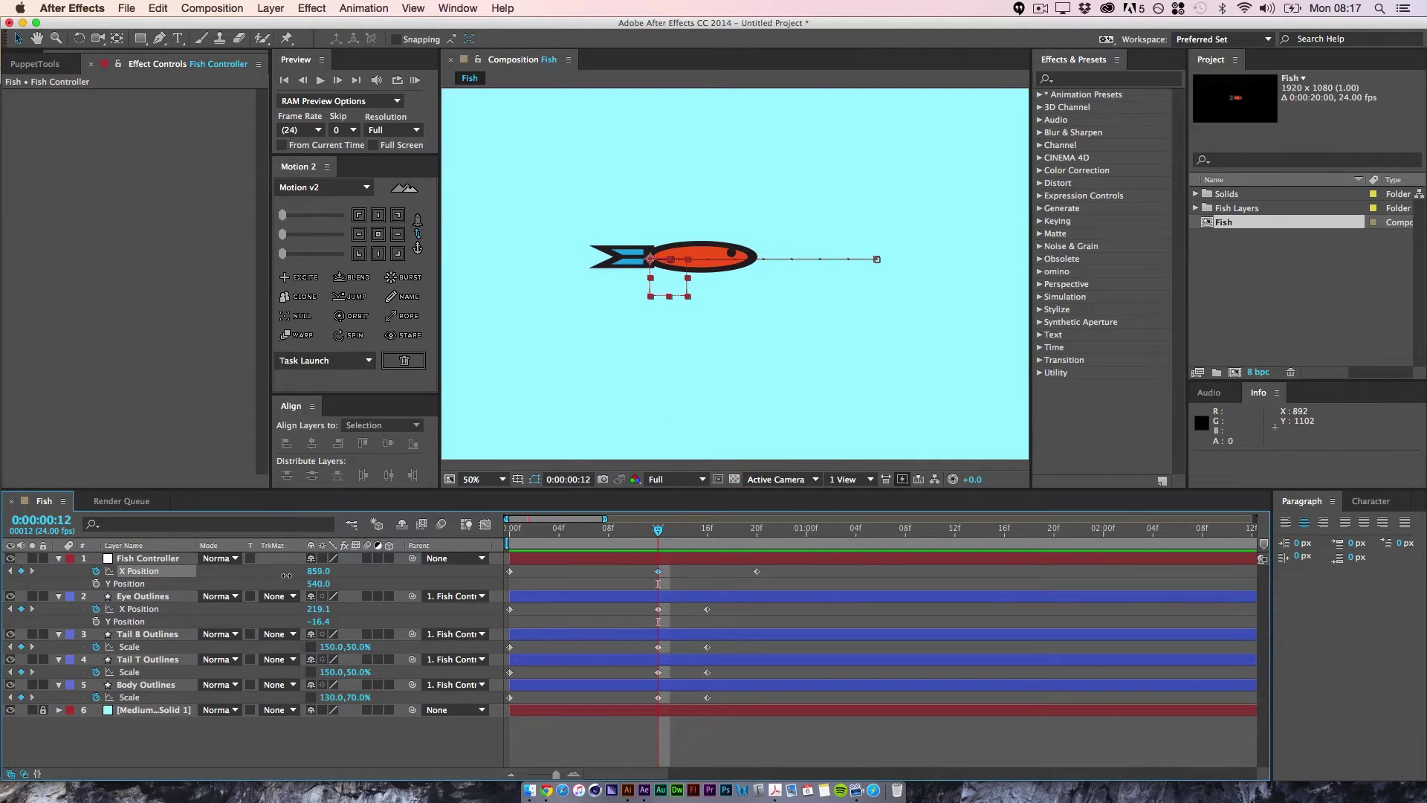
drag(659, 530, 495, 572)
key(space)
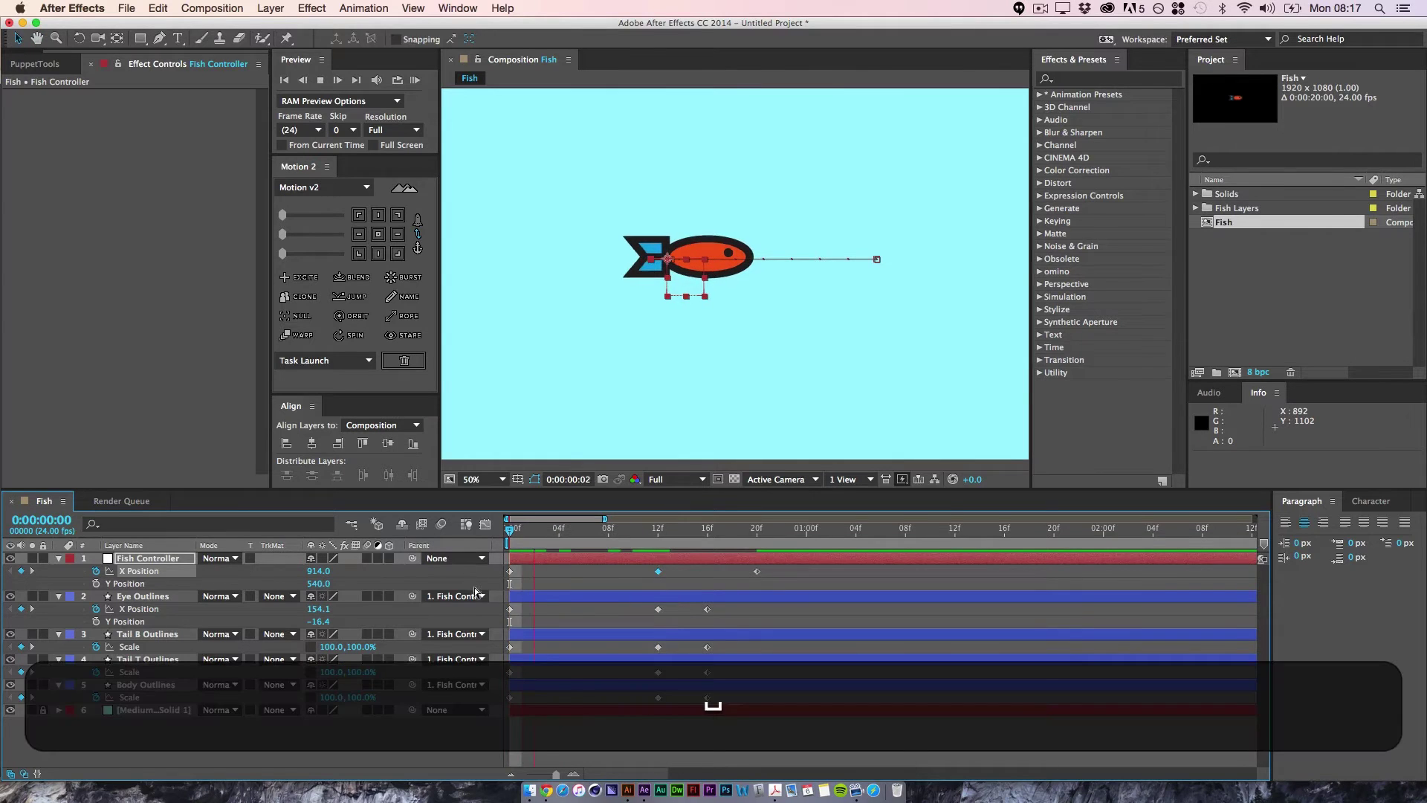
key(space)
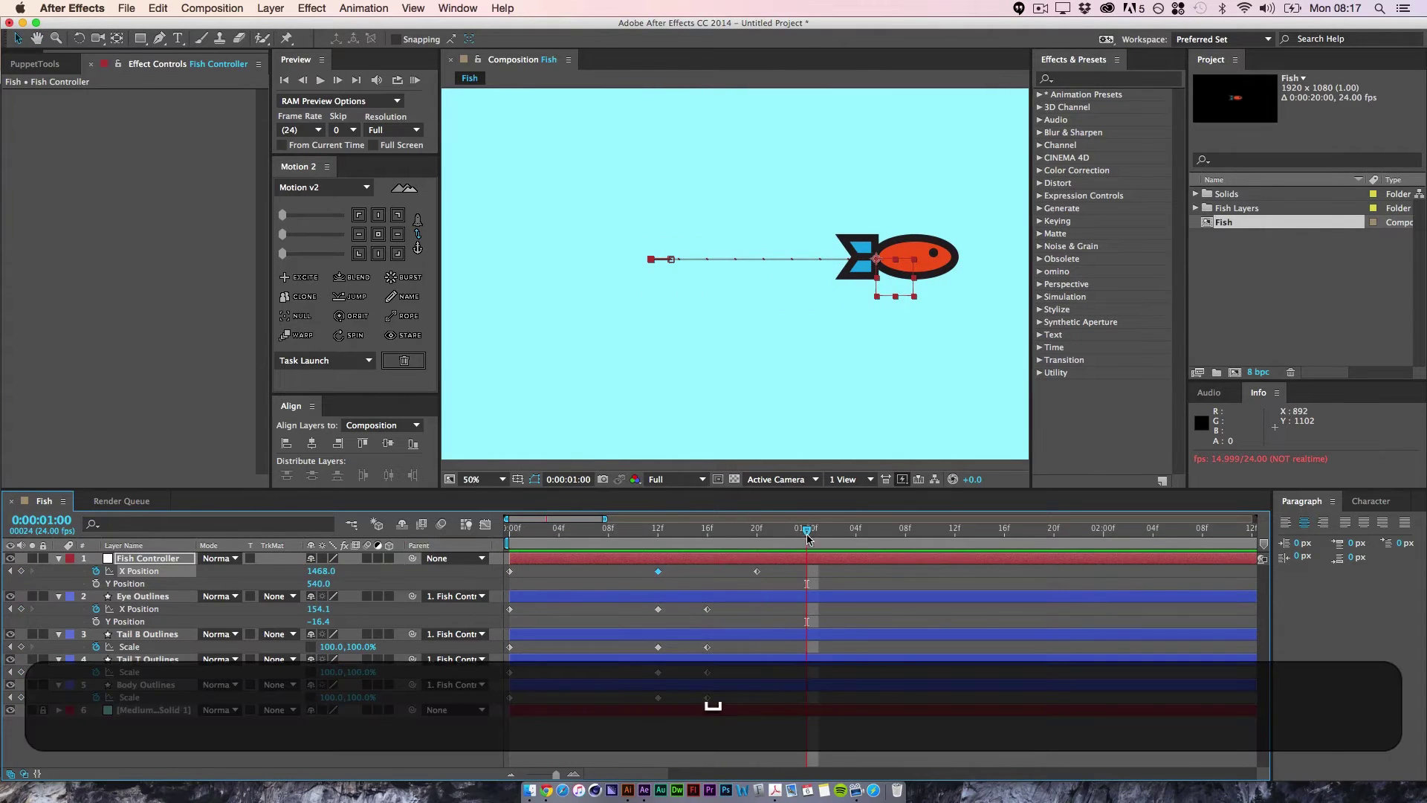
- Pull the Fish Controller back to an X Position of 827 at frame 12, and deselect it
drag(808, 530, 658, 530)
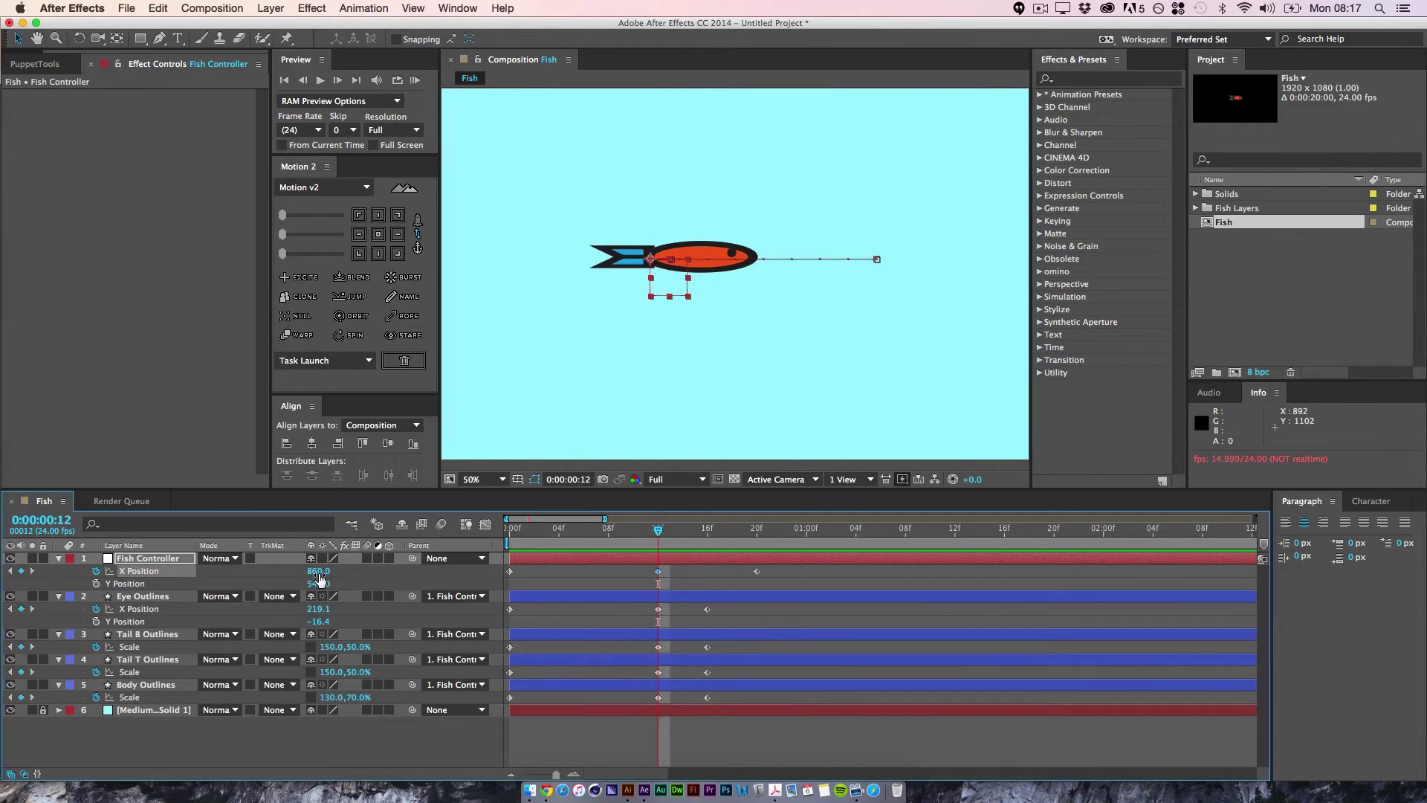
drag(320, 576, 295, 577)
click(580, 586)
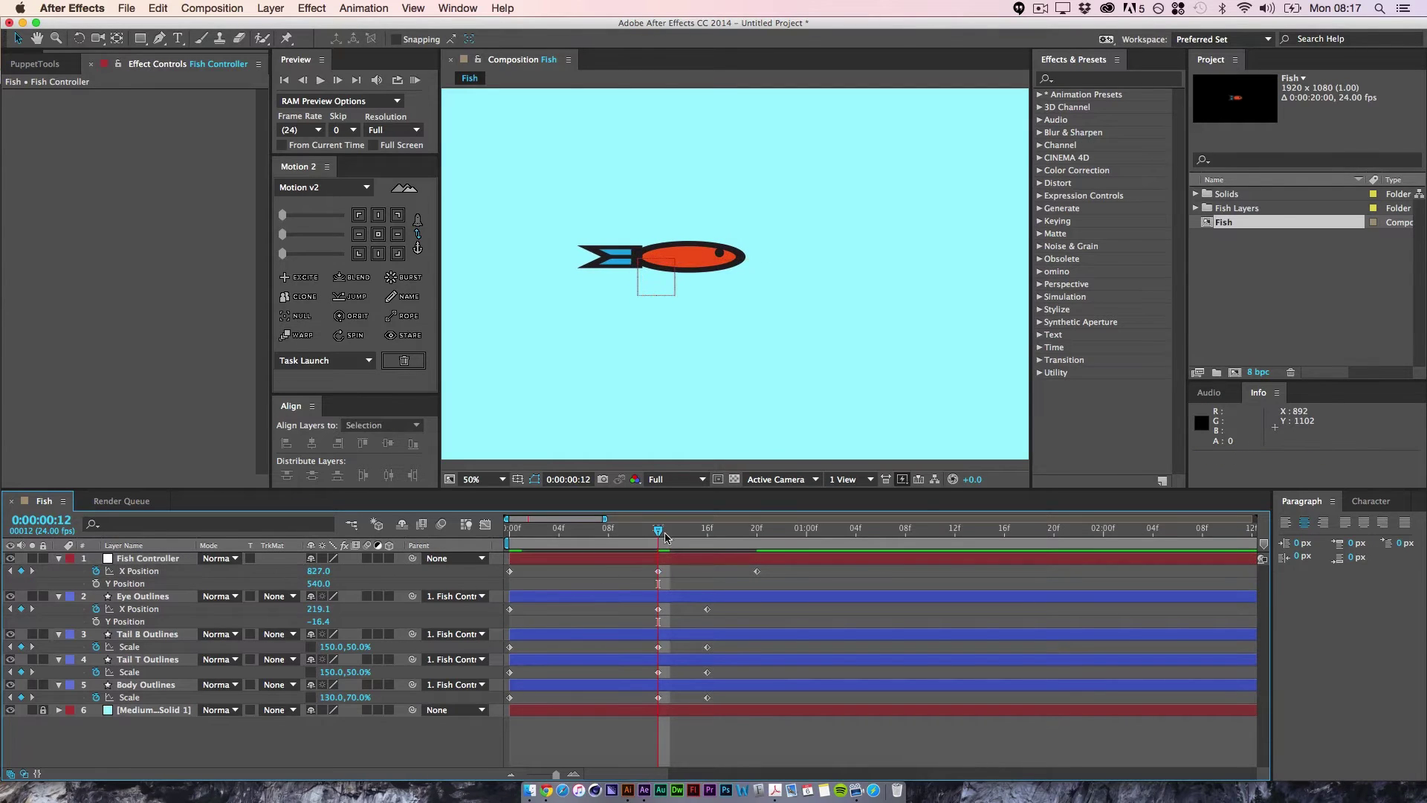
- Play the animation twice from frame 0 to check the fish's pull-back and forward dart
drag(649, 535, 574, 541)
key(Home)
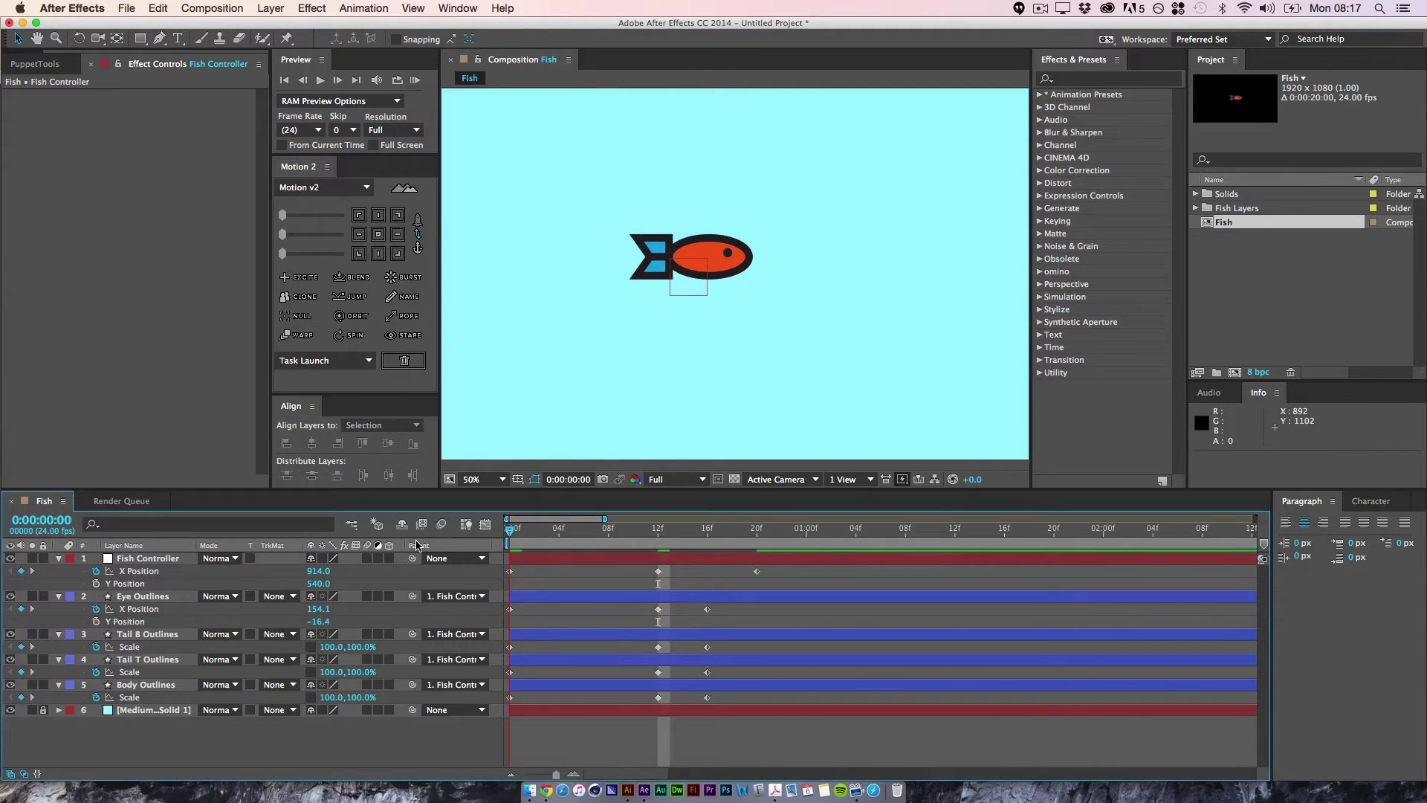
key(space)
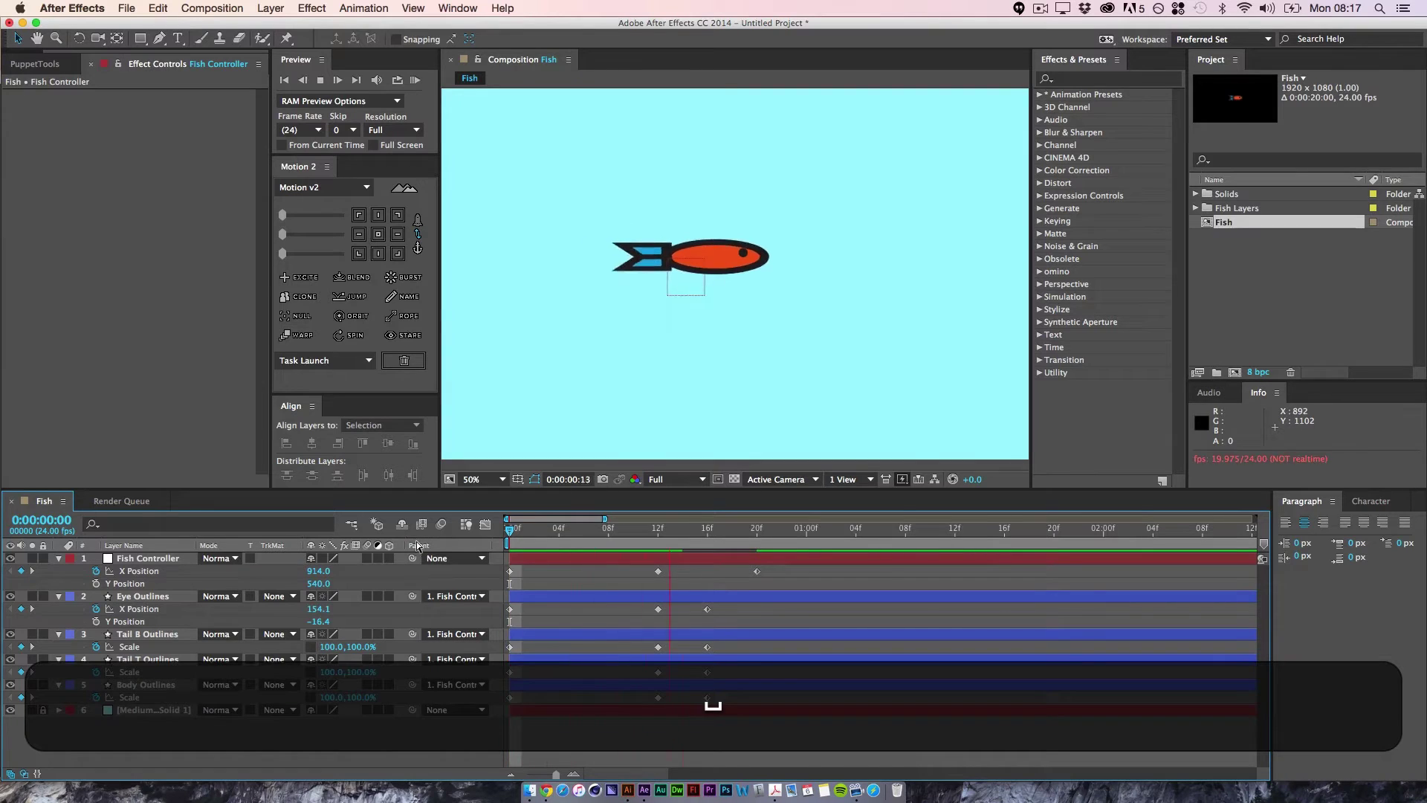
key(space)
key(Home)
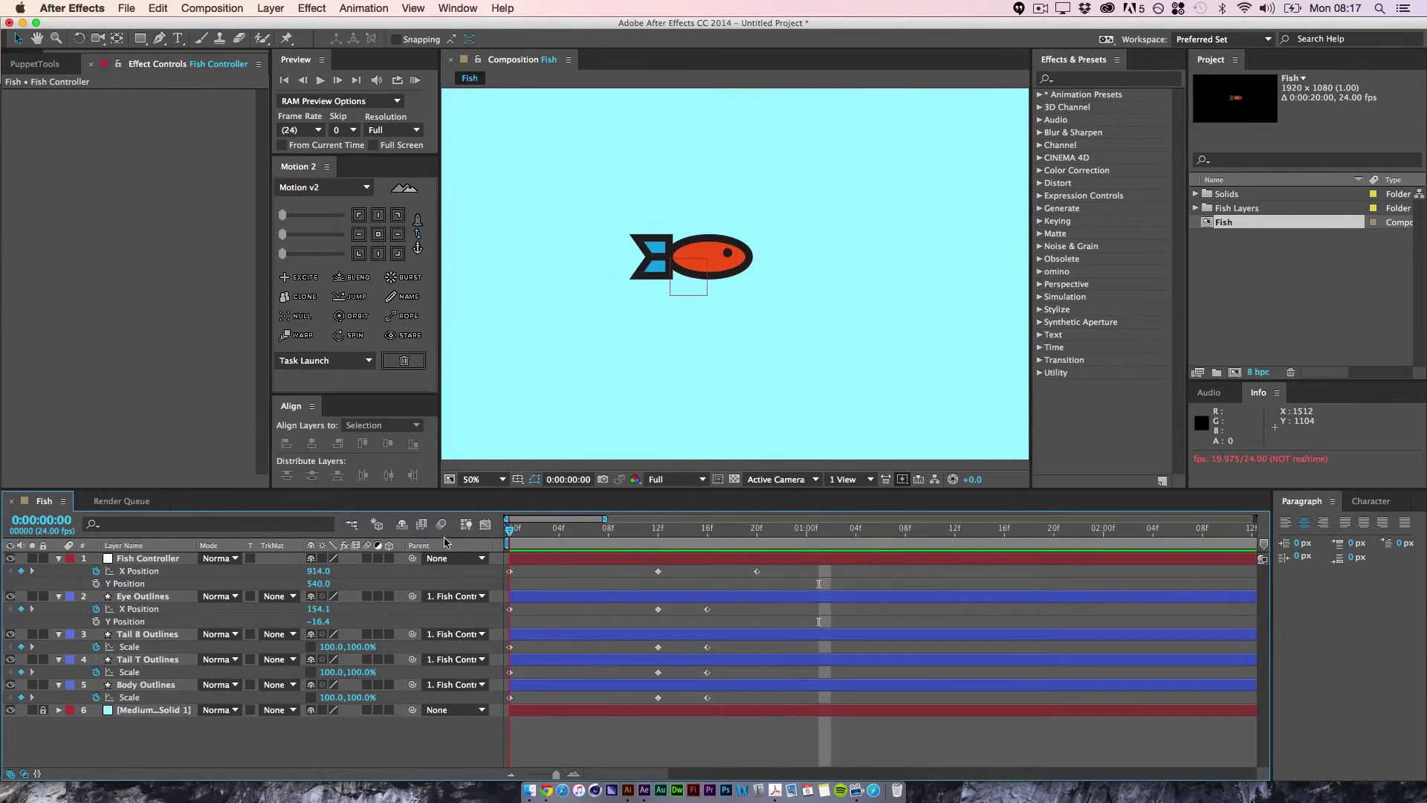
key(space)
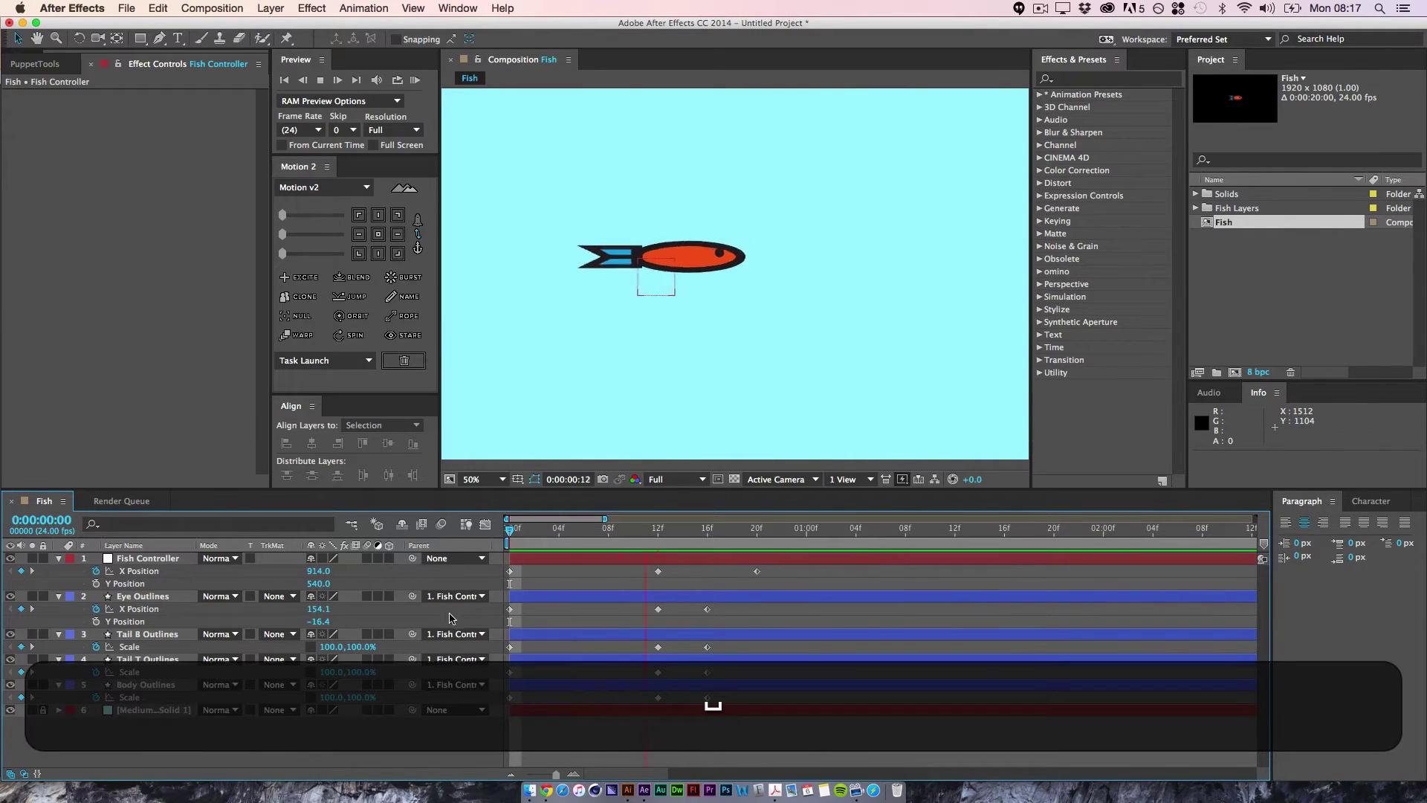
key(space)
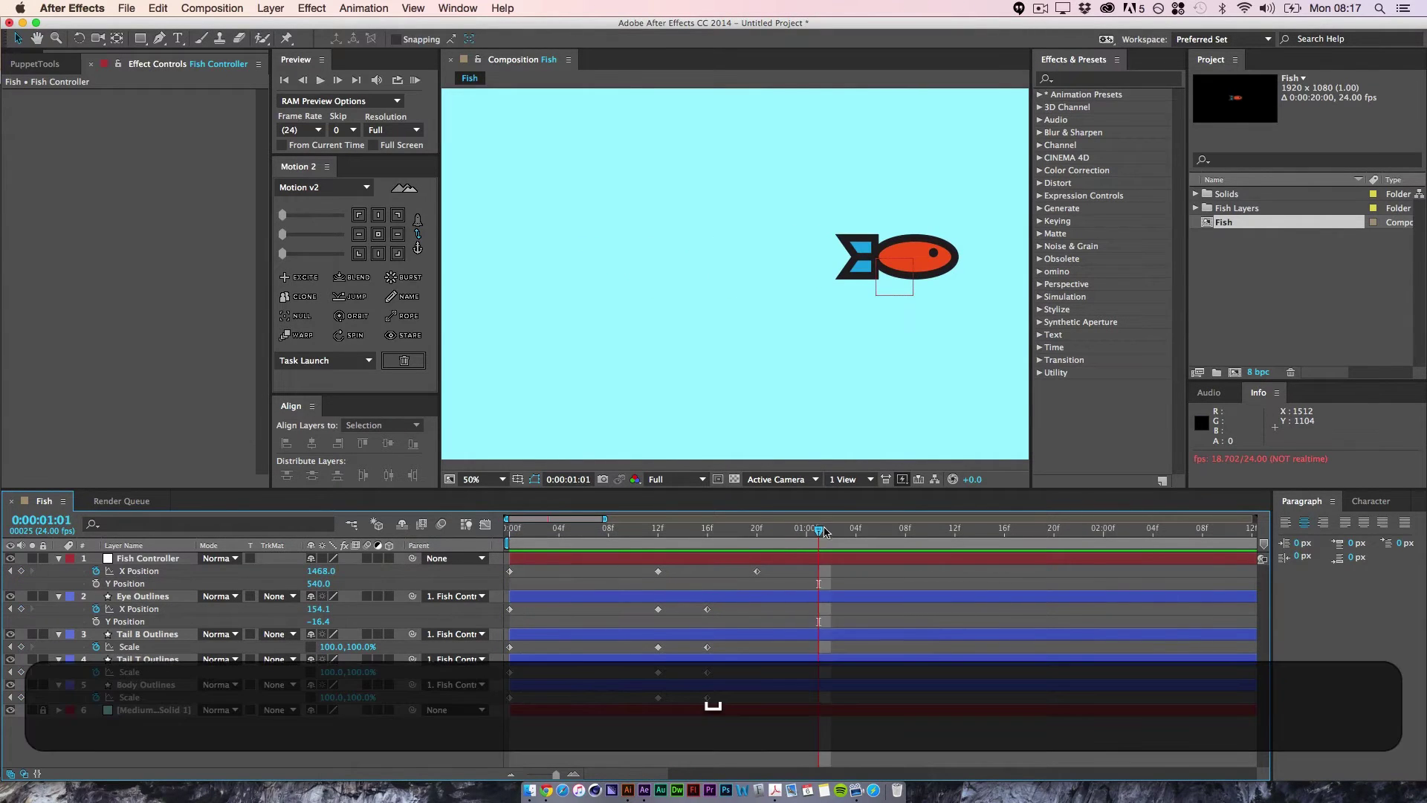
- Switch to Finder to view the fish motion in the Submarine-800x600.gif reference, and return to After Effects
drag(794, 532, 721, 542)
click(529, 790)
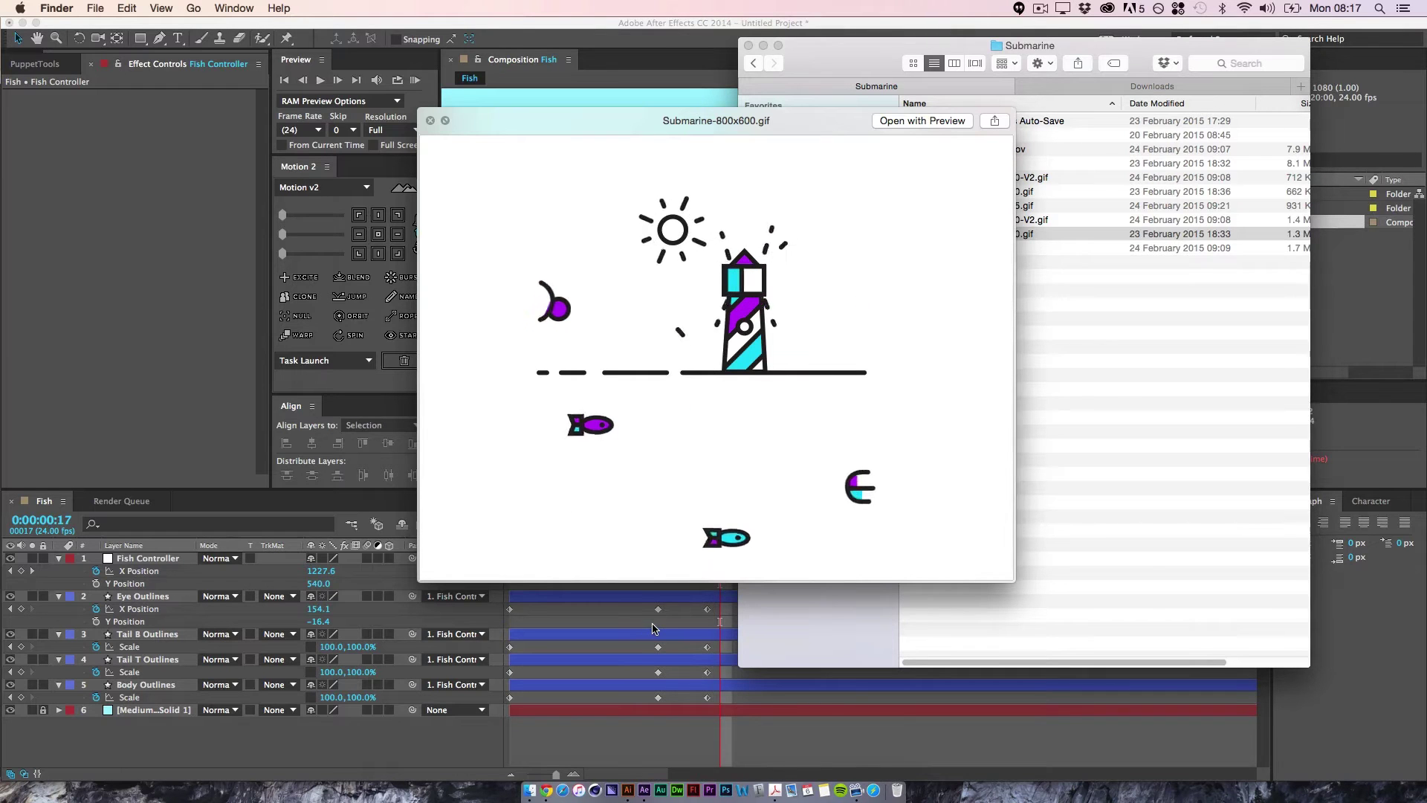
click(677, 614)
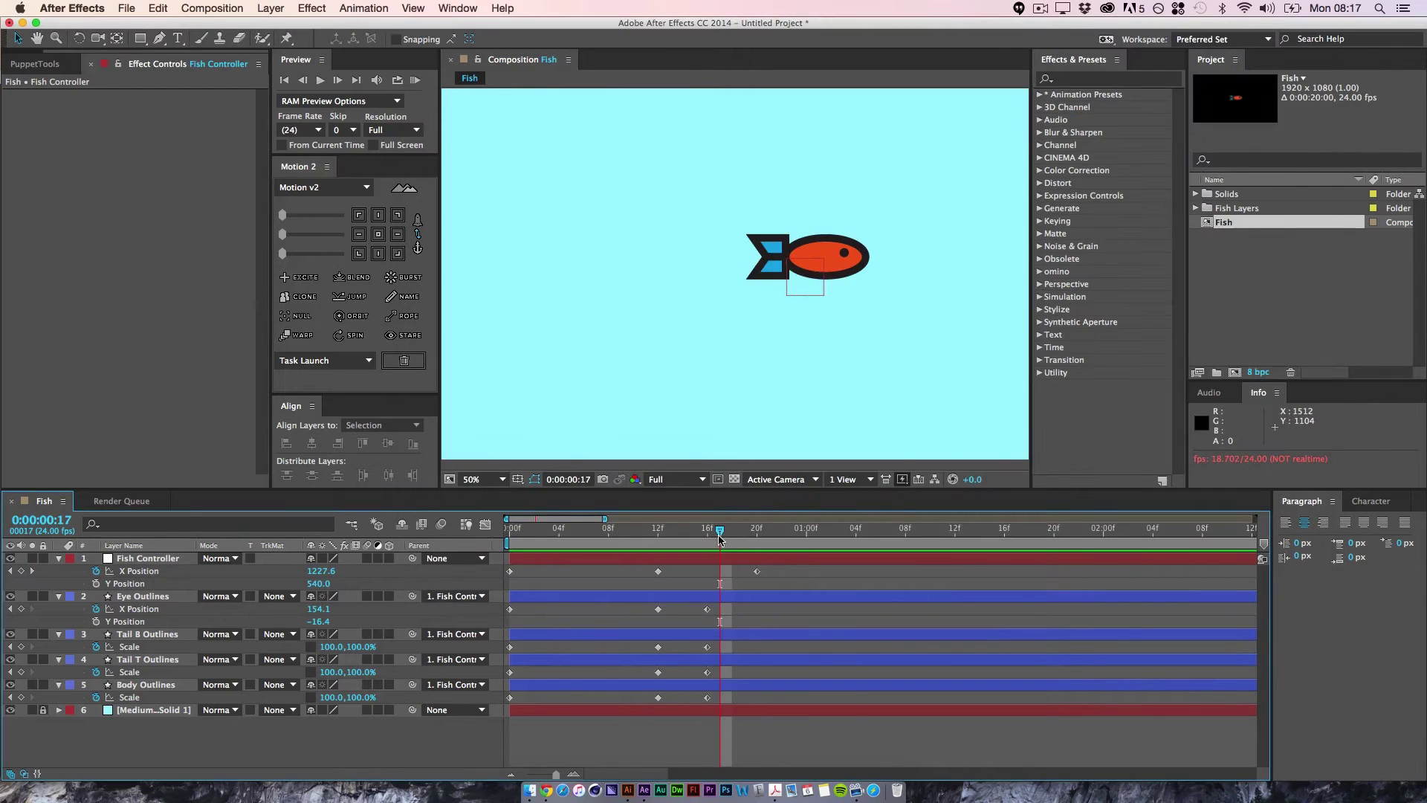
- At frame 23, select and solo the Body Outlines layer, and show the rulers in the composition view
drag(720, 539, 770, 545)
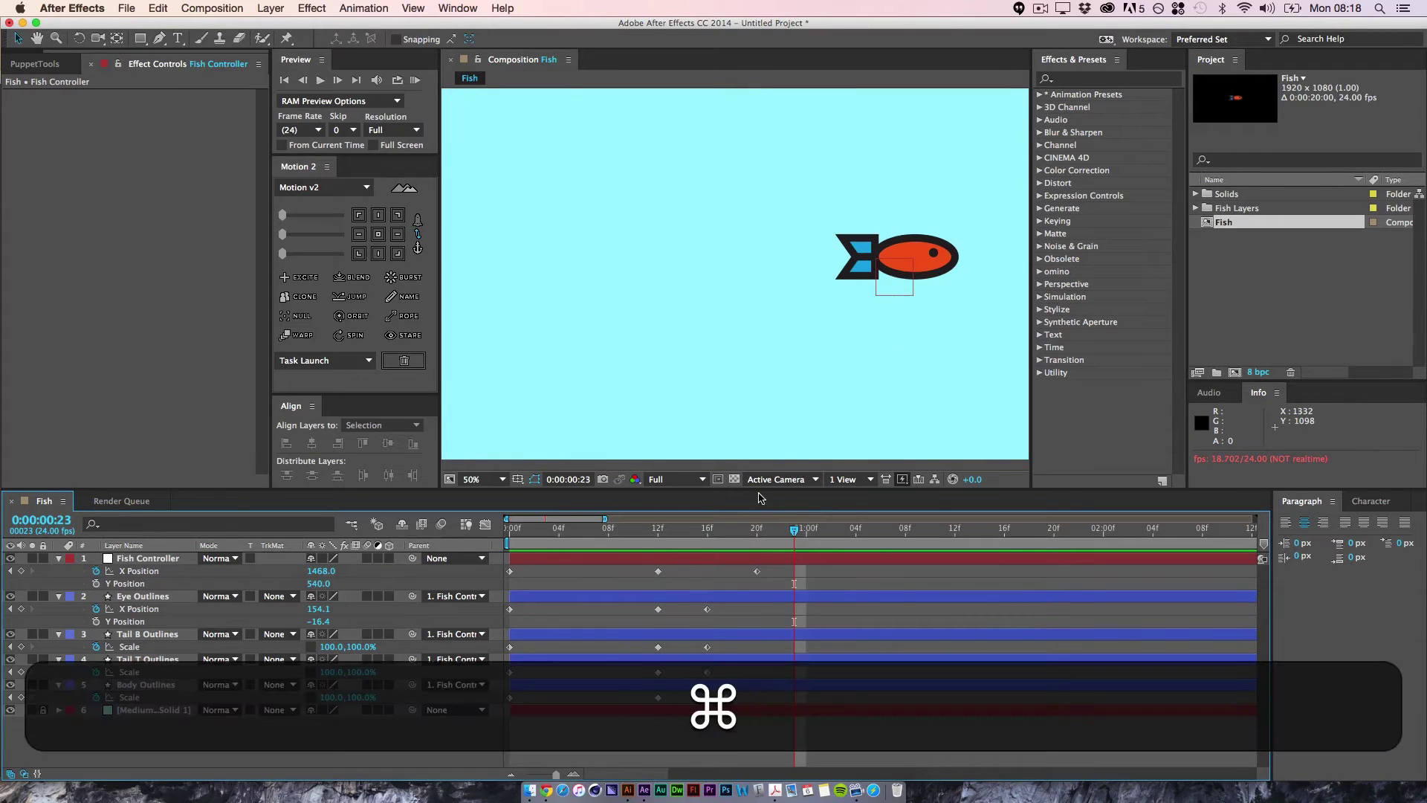
key(period)
drag(919, 283, 417, 392)
click(149, 685)
click(30, 685)
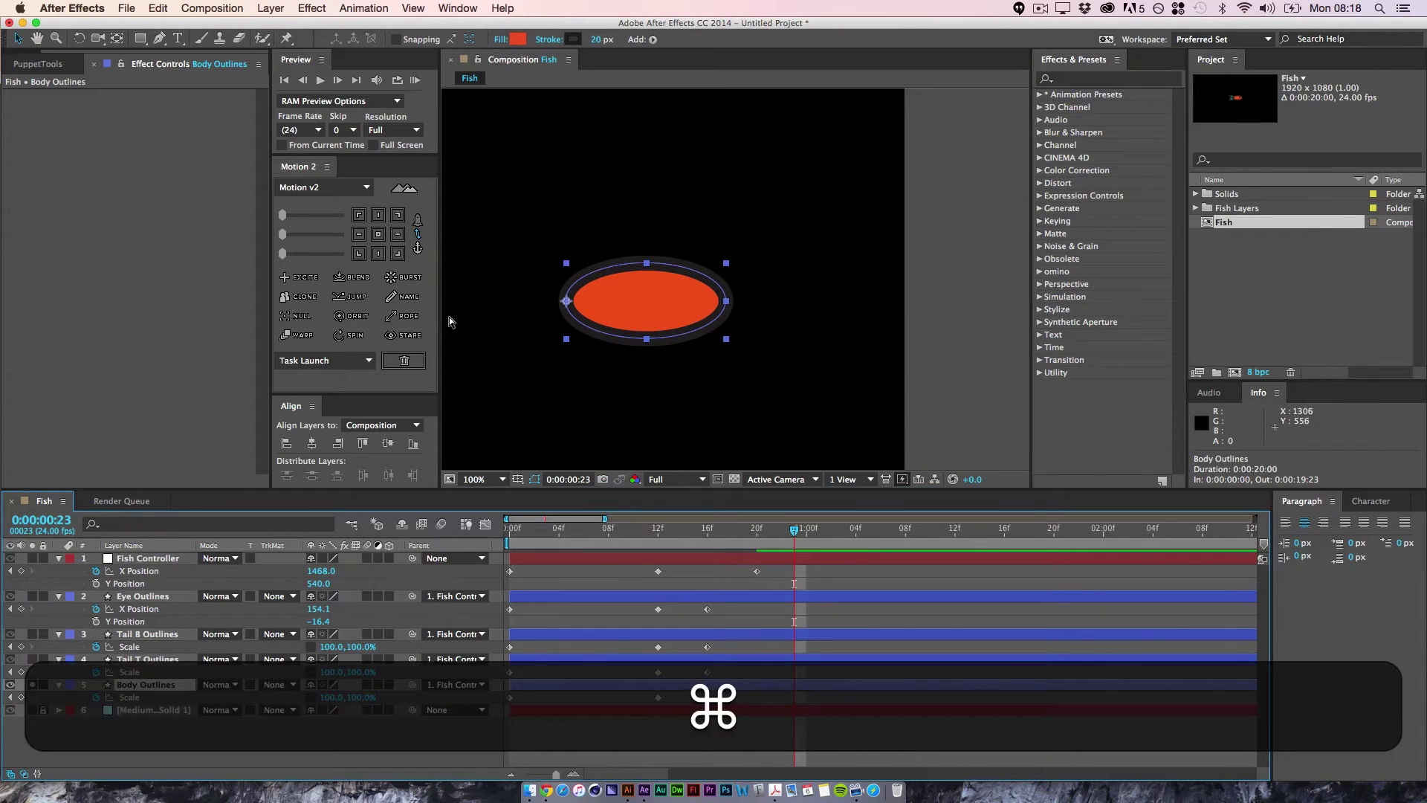
key(super+r)
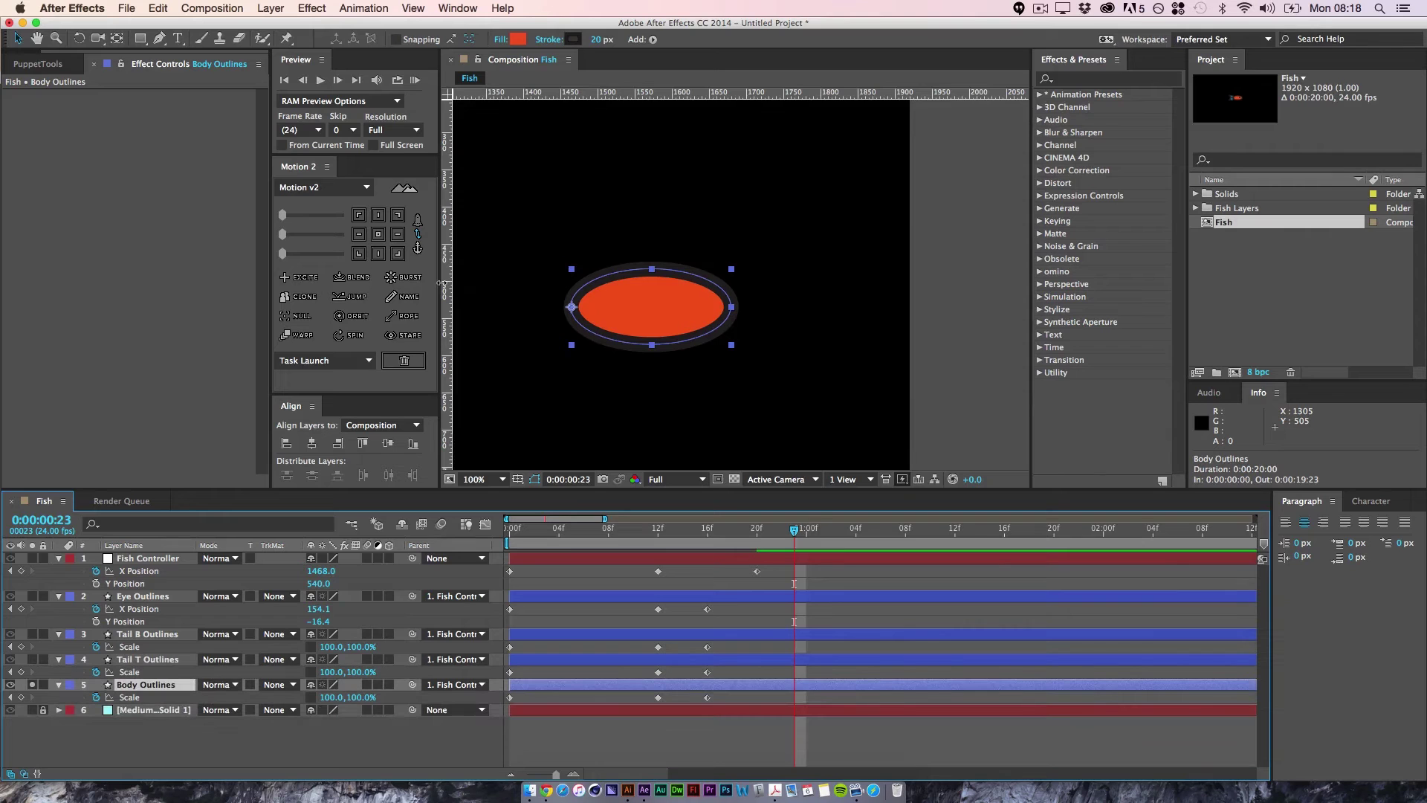
- Place vertical guides at the rear and nose ends of the body's path, at about 1465 and 1679, and deselect the layer
key(super+equal)
key(space)
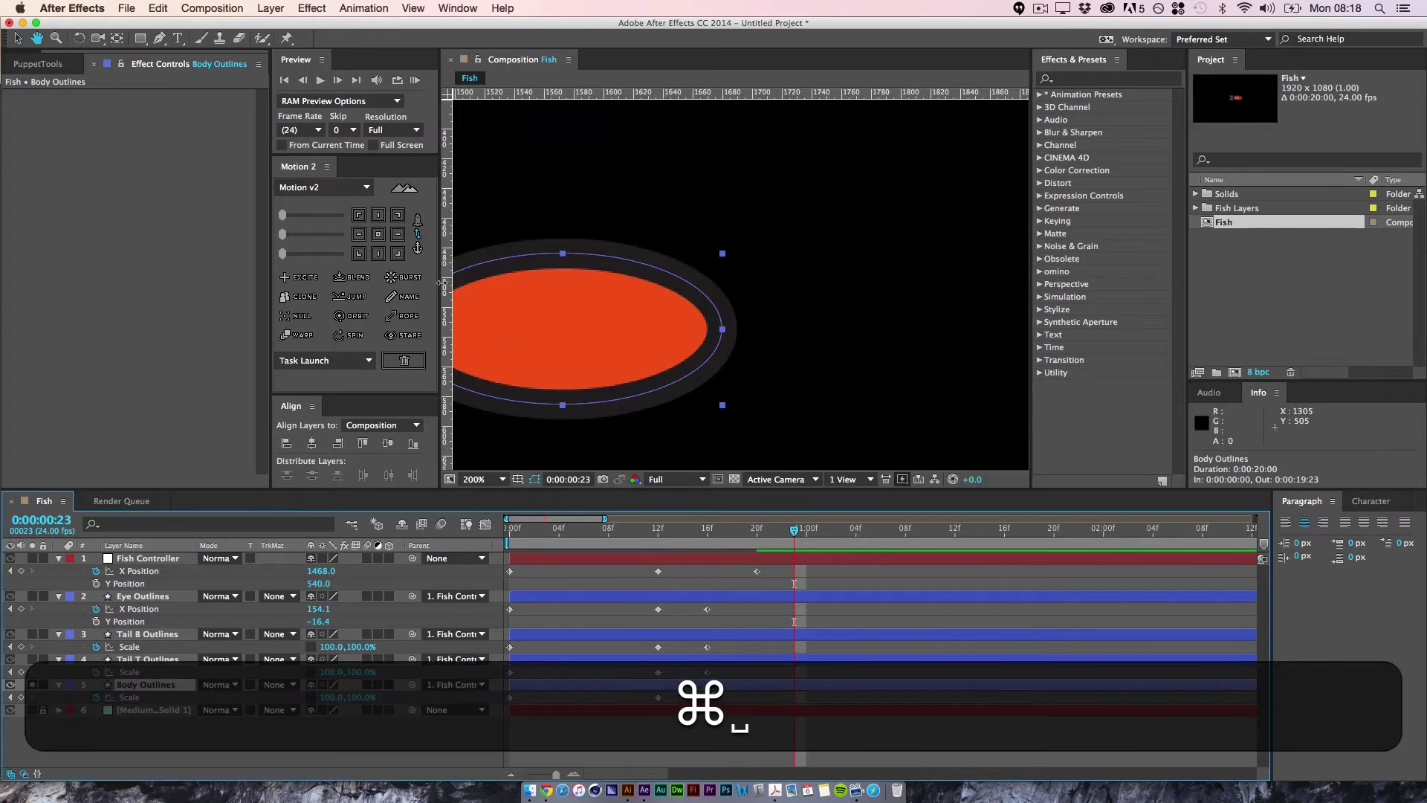
drag(693, 401, 854, 356)
drag(447, 288, 564, 283)
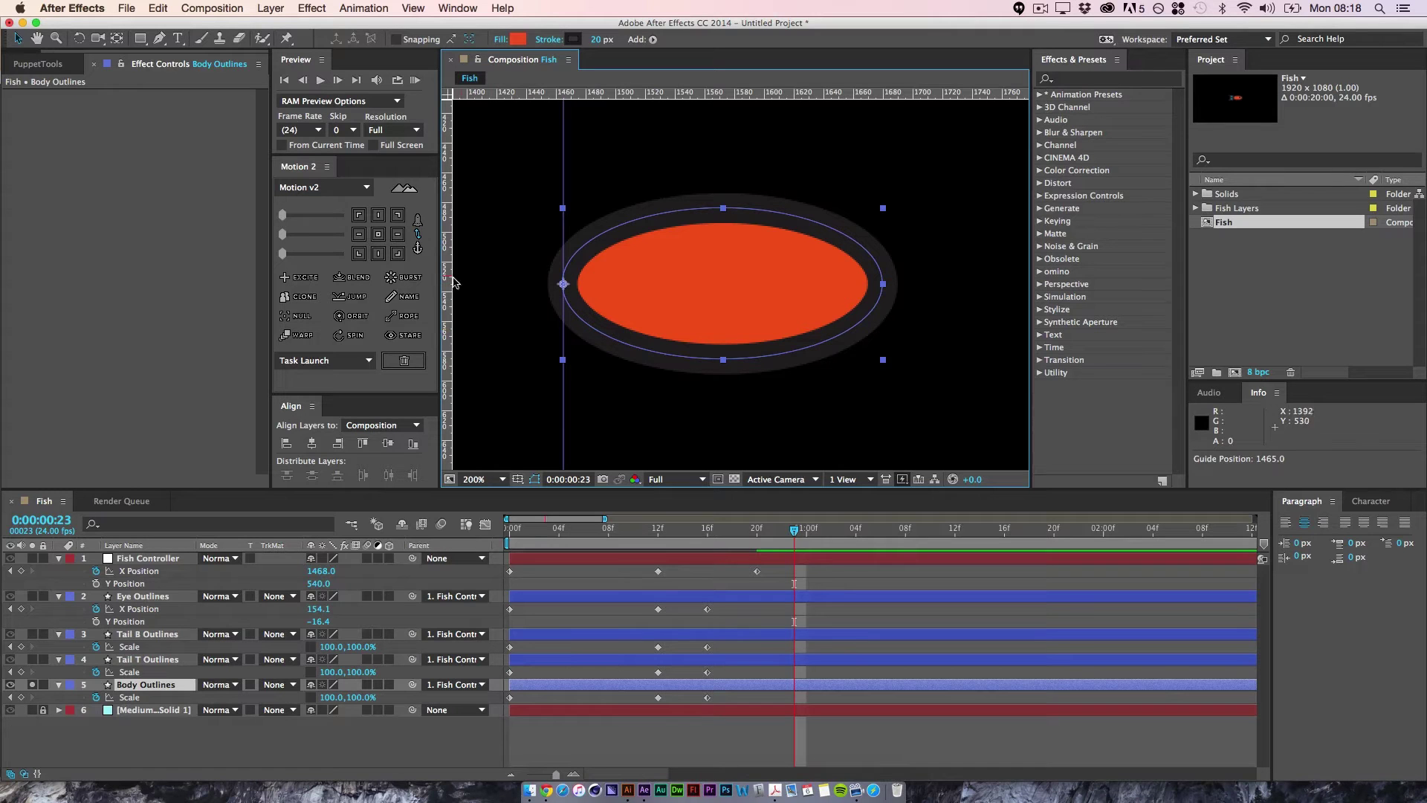
drag(450, 283, 885, 297)
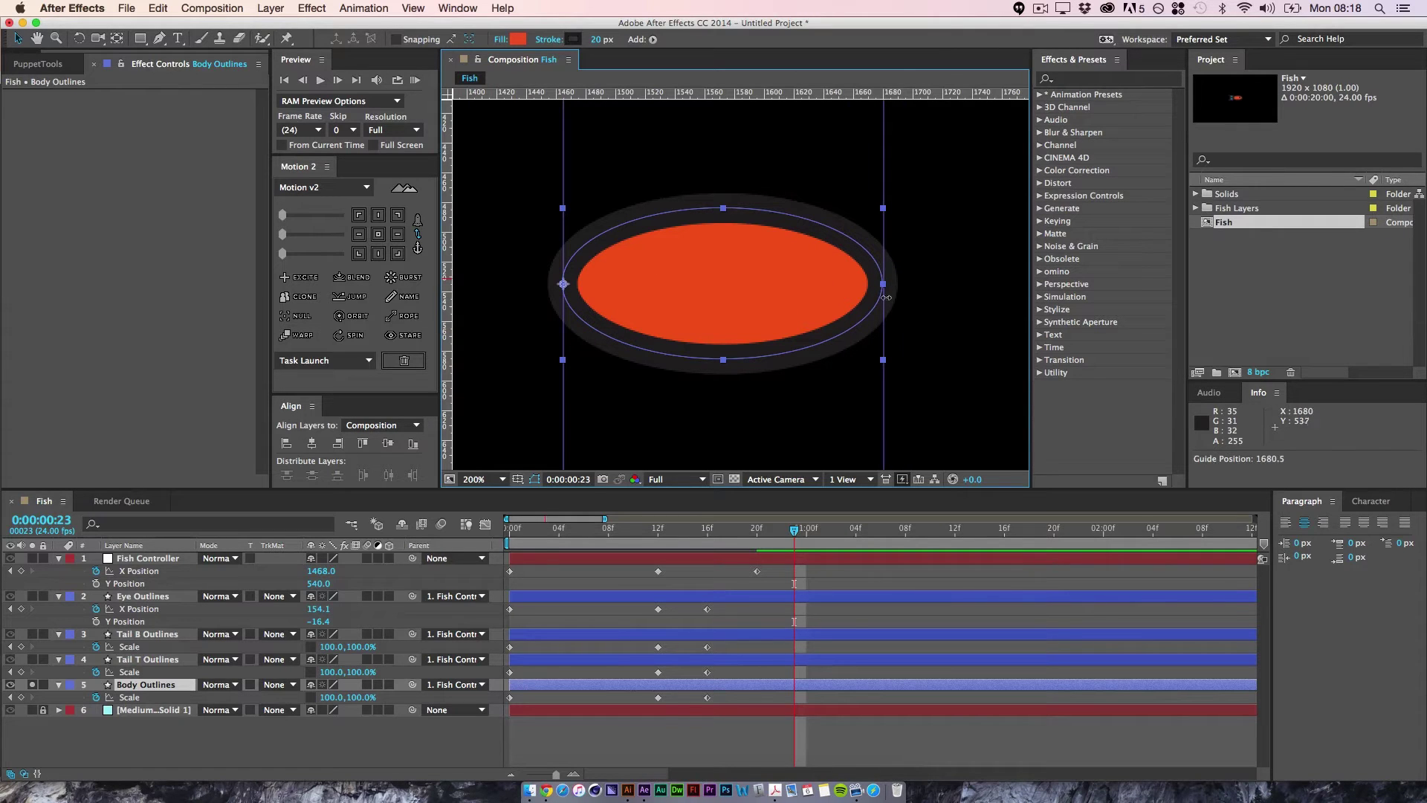
drag(883, 199, 882, 196)
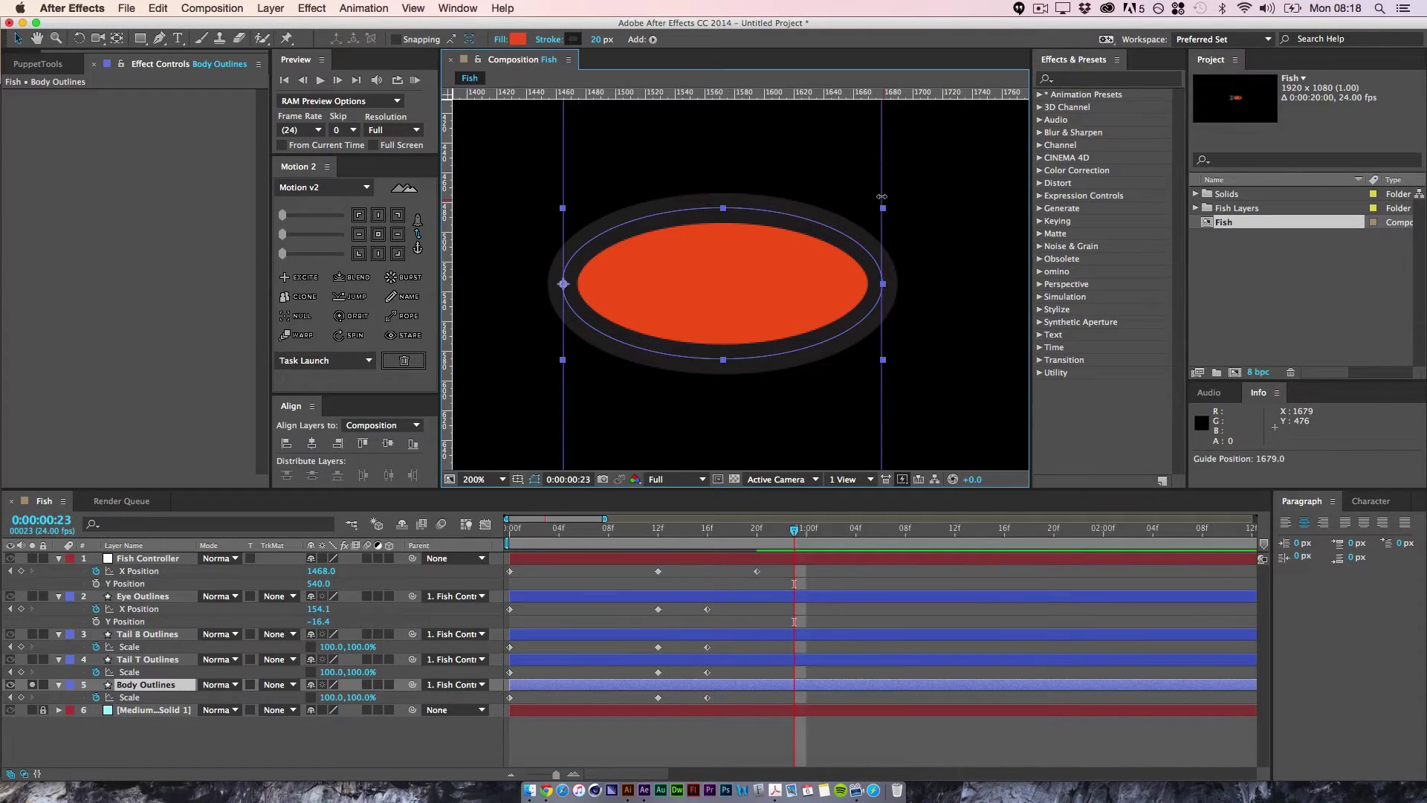
click(730, 718)
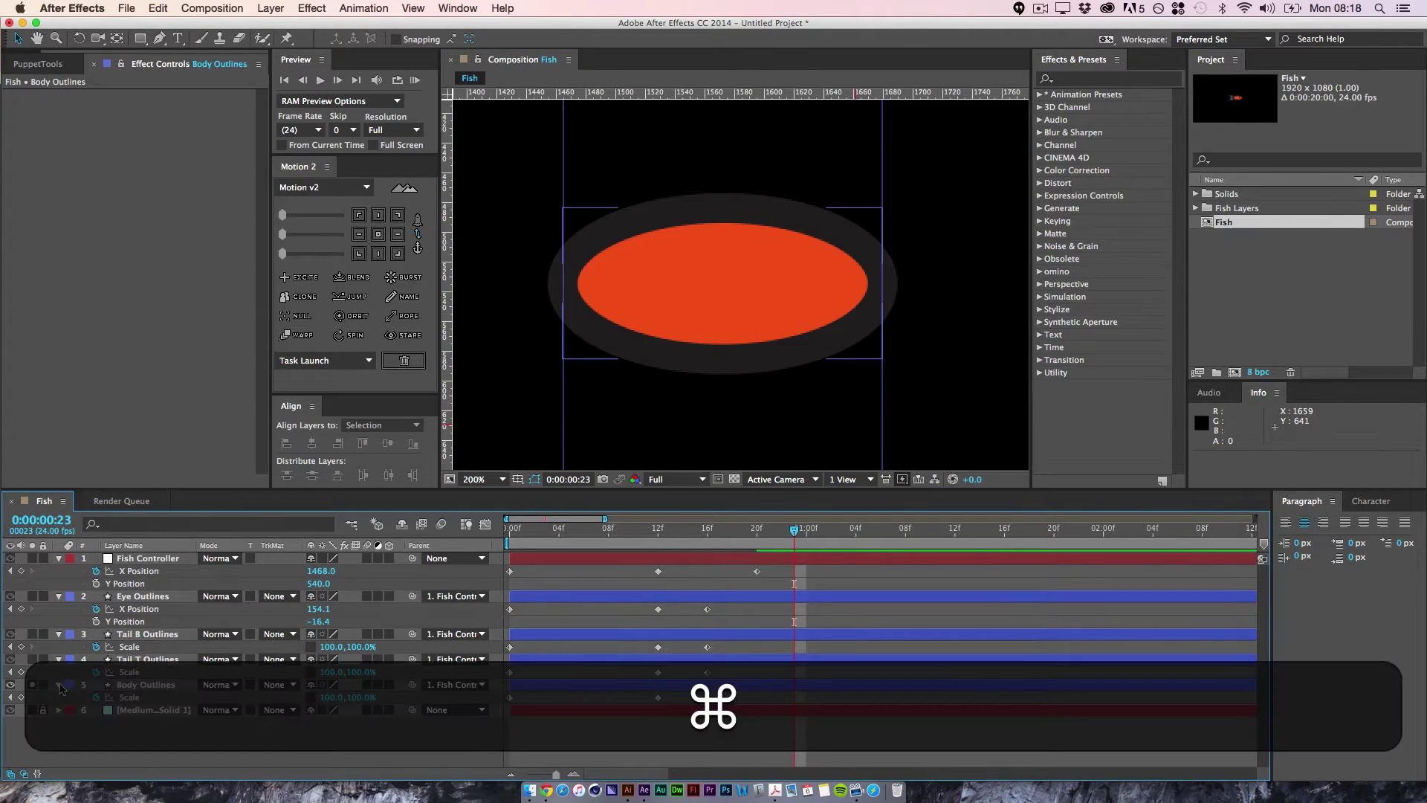
- Enable Path keyframing for the Body Outlines layer at frame 23, and list only the animated properties of the layers
super+click(59, 684)
super+click(58, 684)
scroll(63, 727, down, 5)
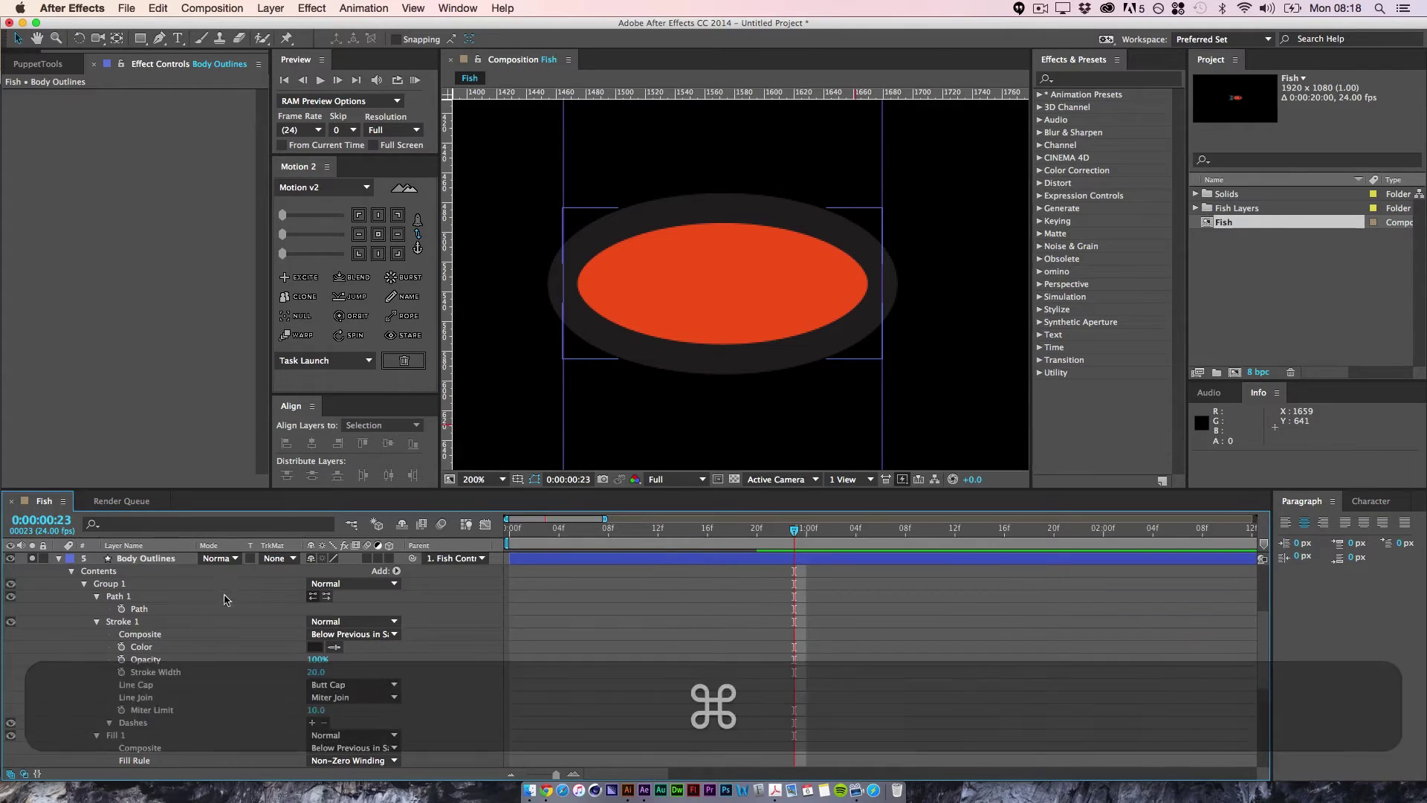
click(122, 608)
key(u)
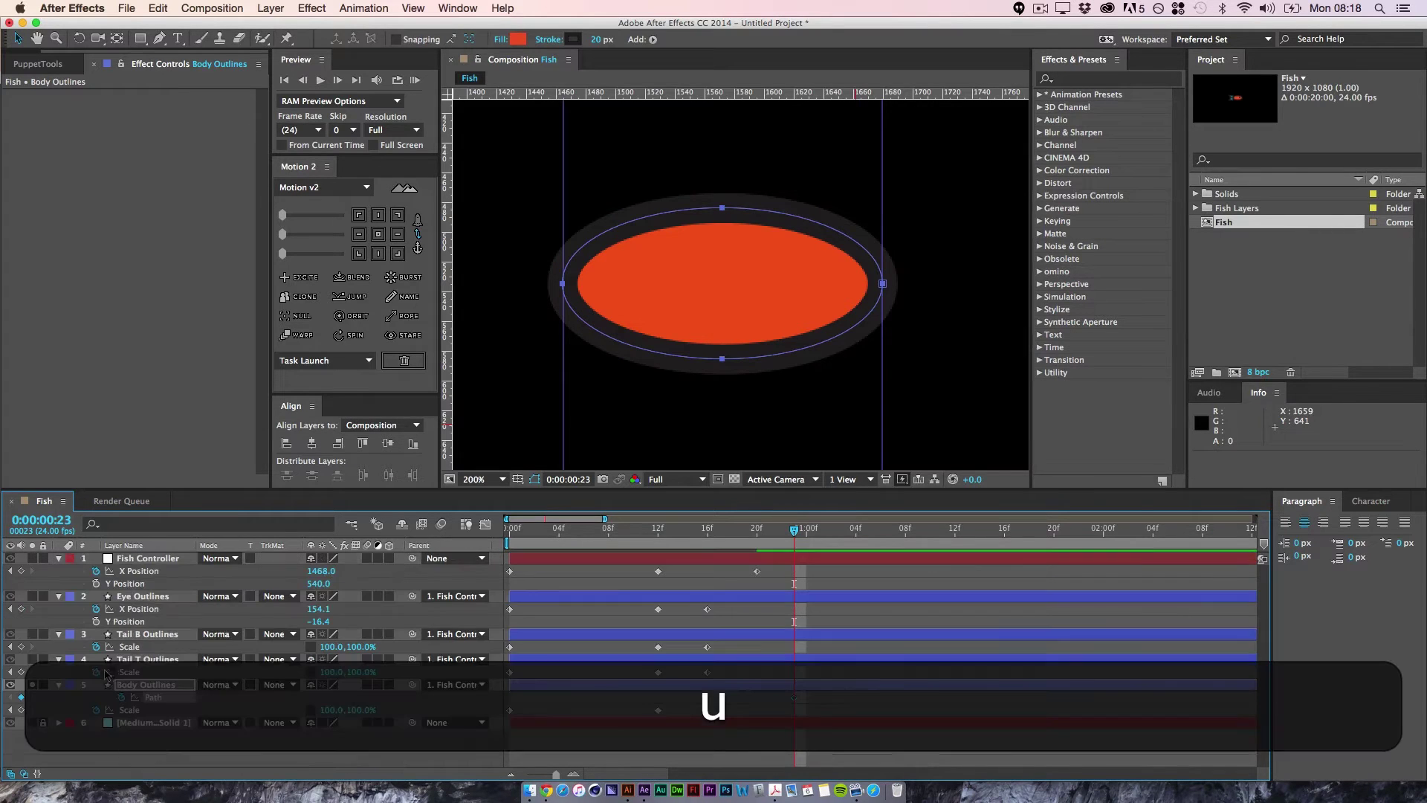
click(722, 753)
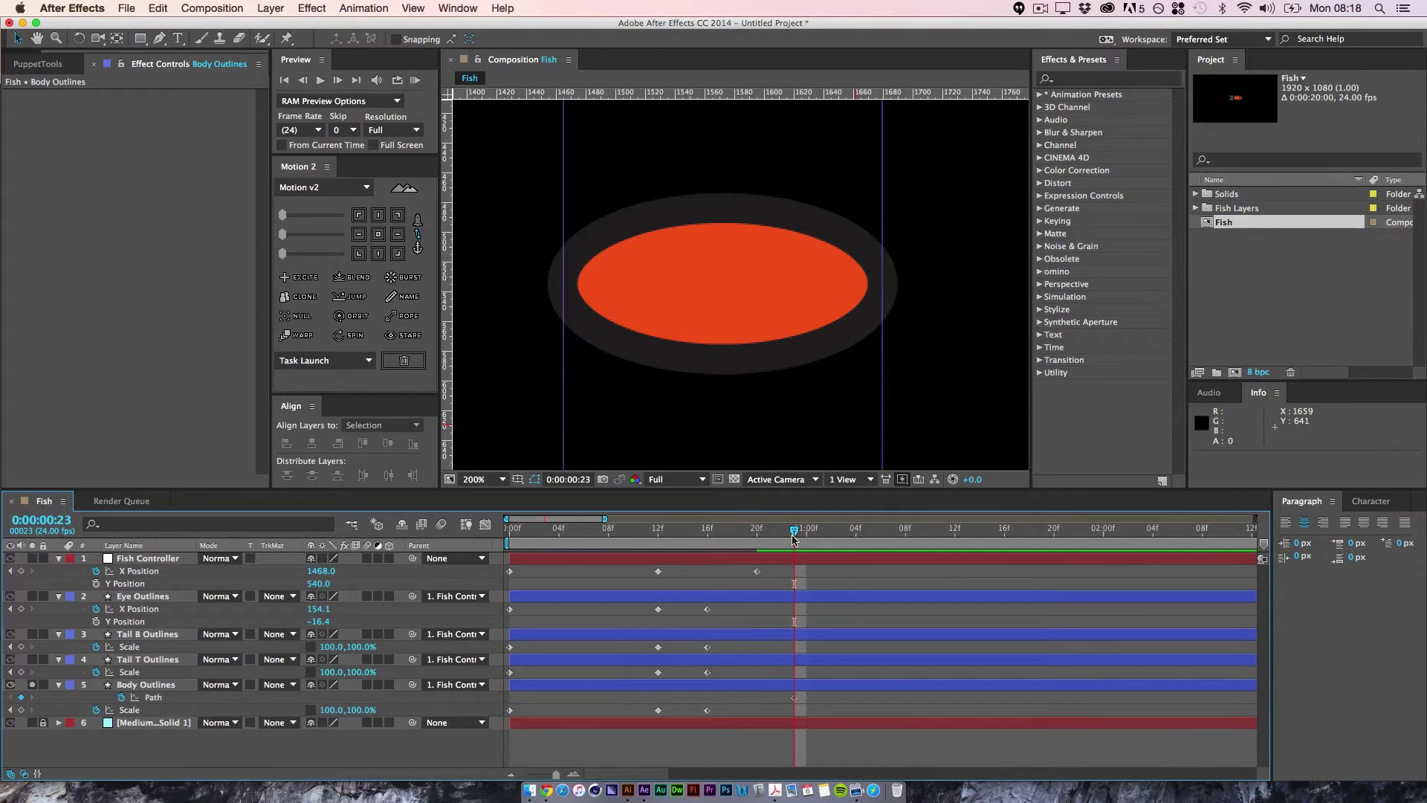
- Check the body at frame 12, return to frame 23, and add a body Path keyframe ten frames on, at 0:00:01:09
drag(790, 534, 658, 469)
key(super+minus)
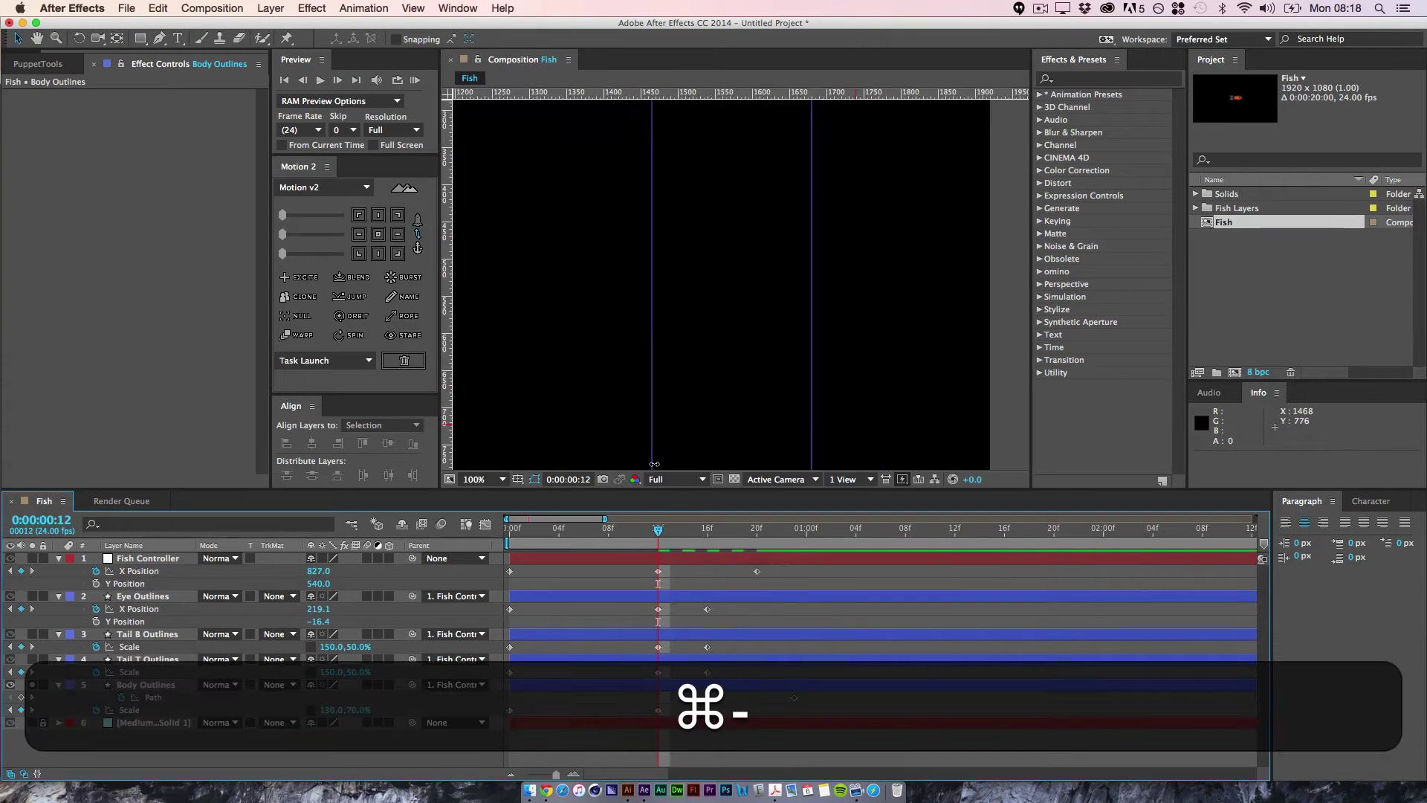
key(super+minus)
key(super+equal)
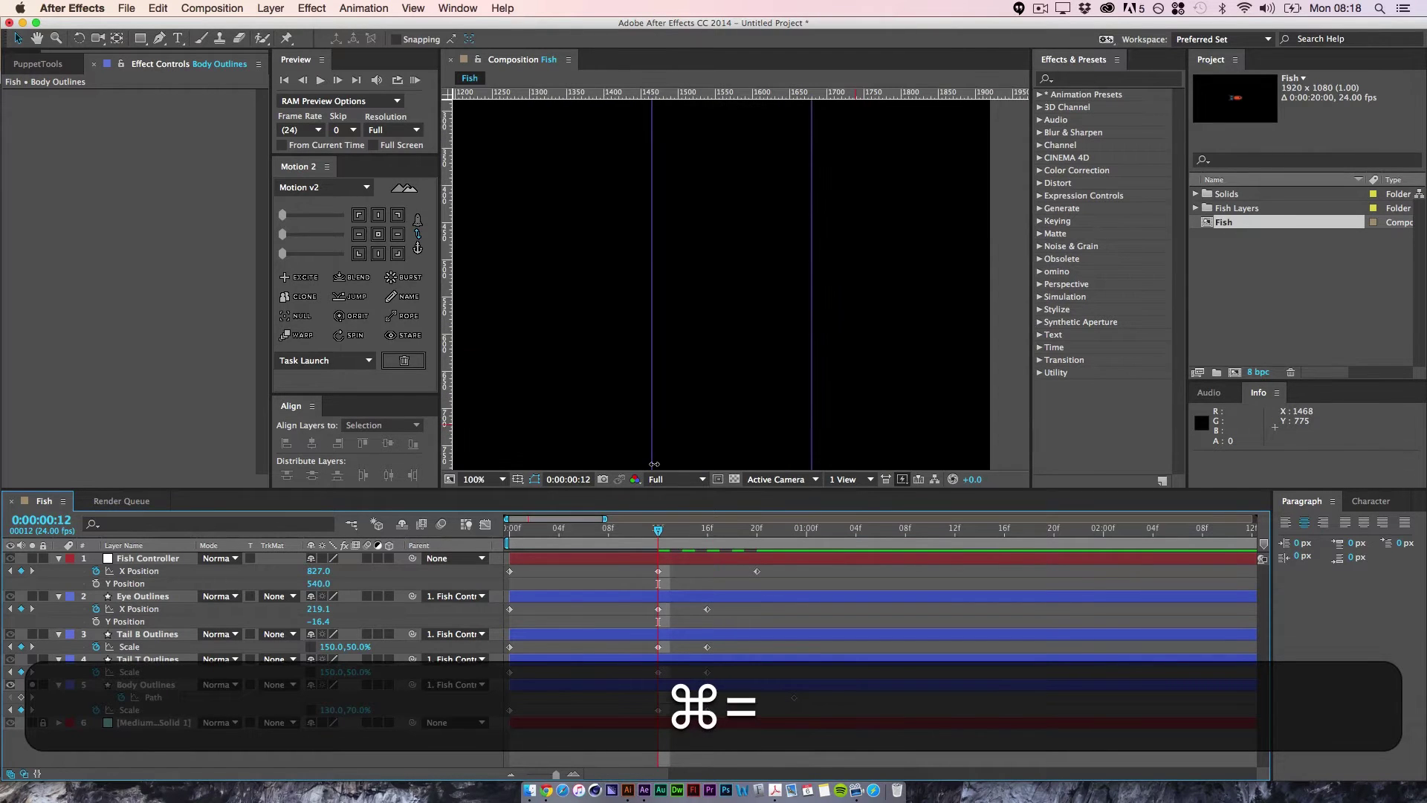
drag(660, 531, 794, 544)
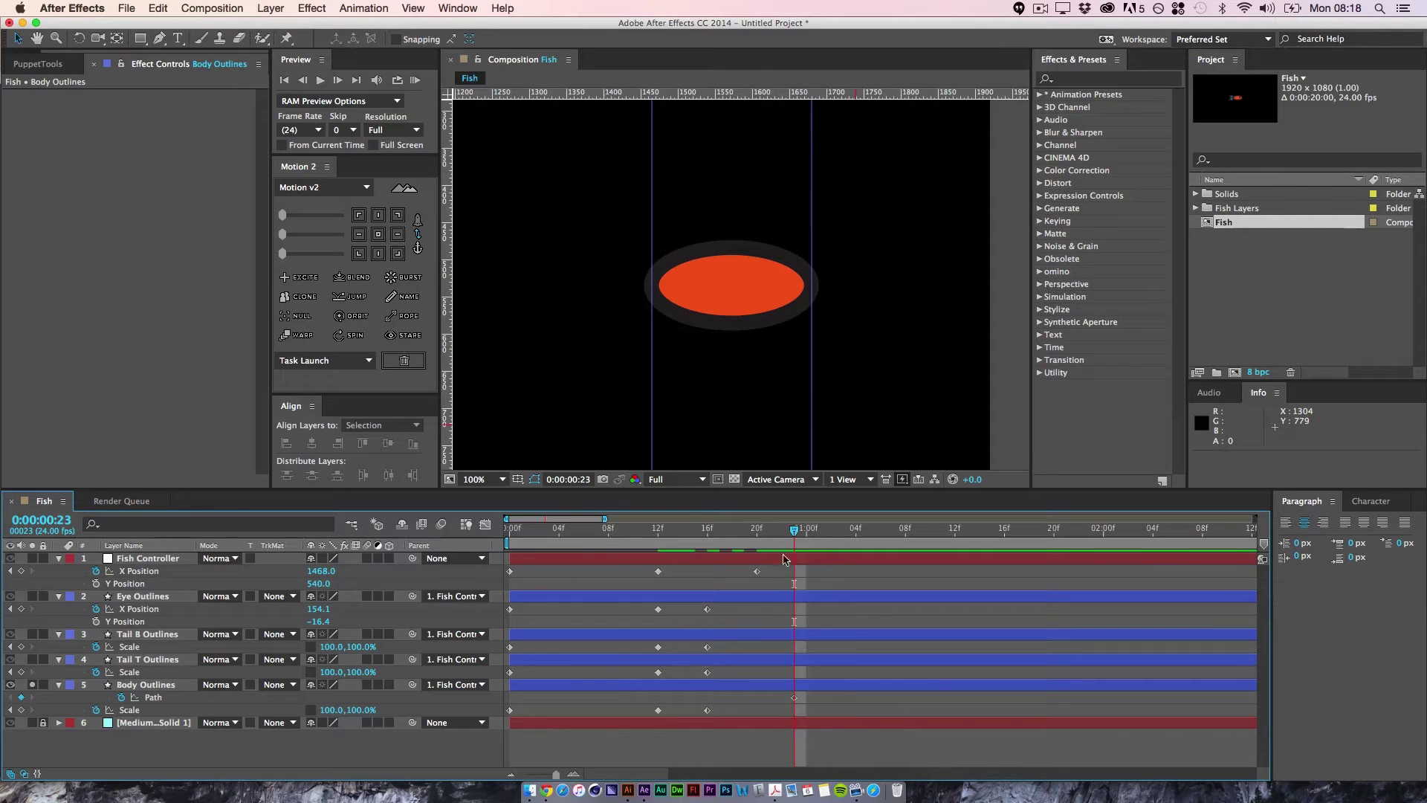
key(super+shift+Right)
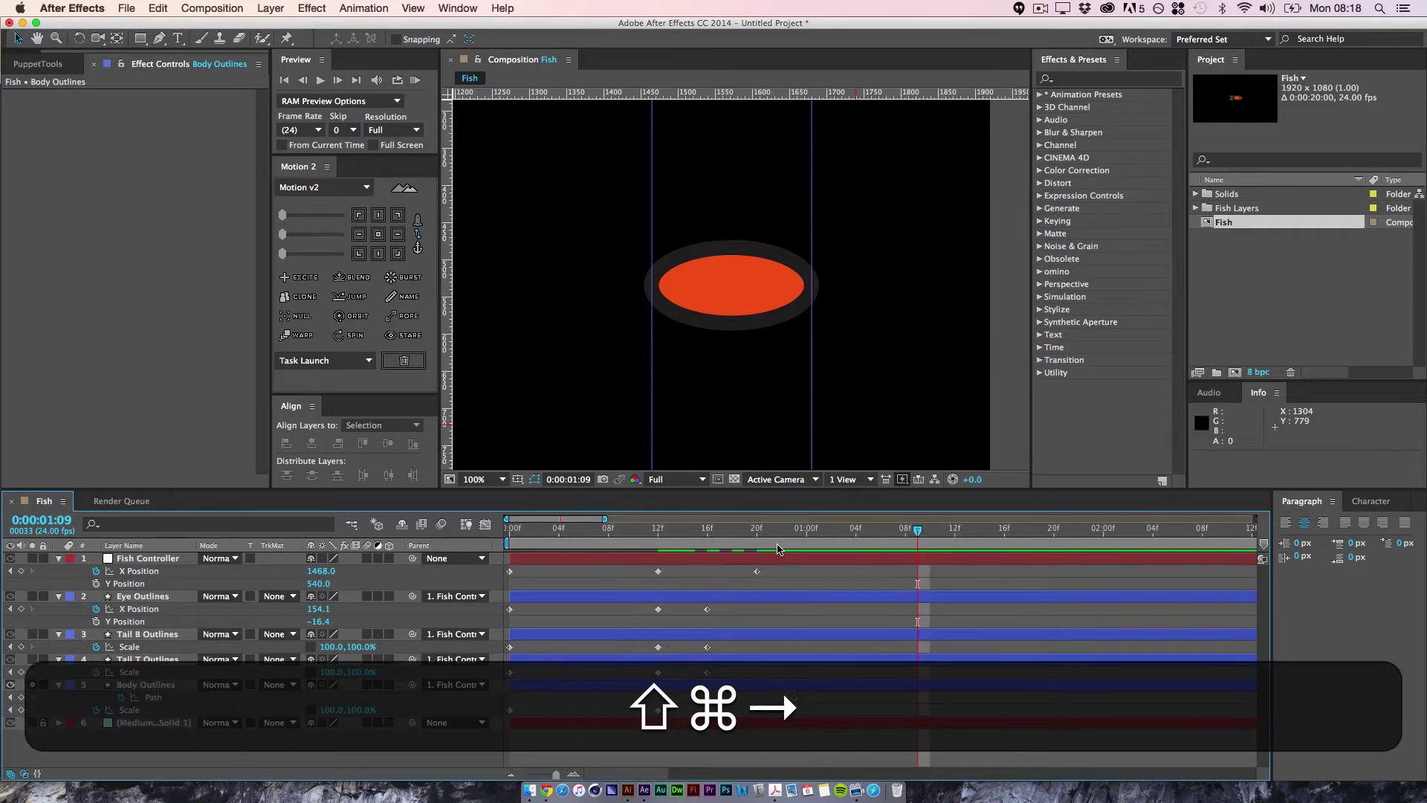
click(21, 698)
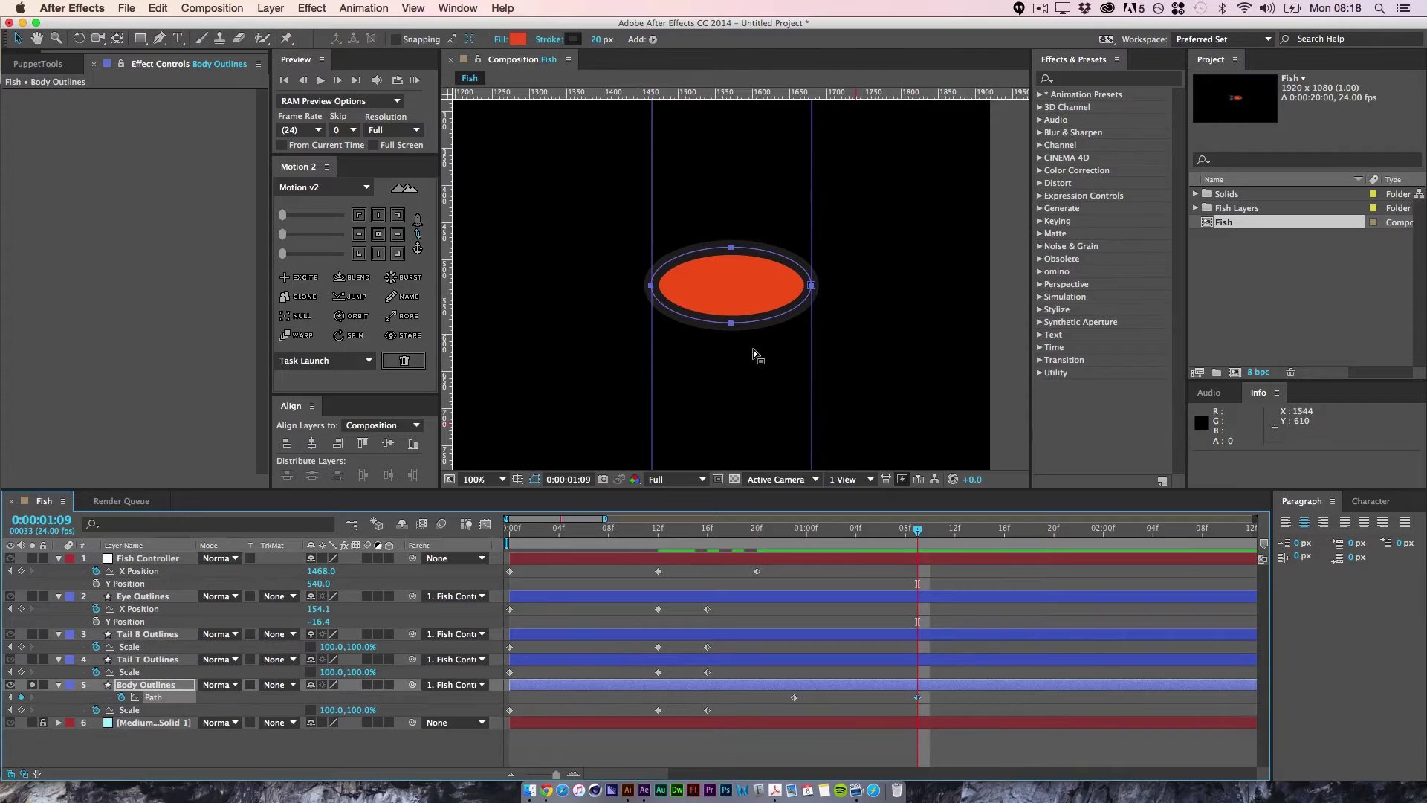
click(811, 286)
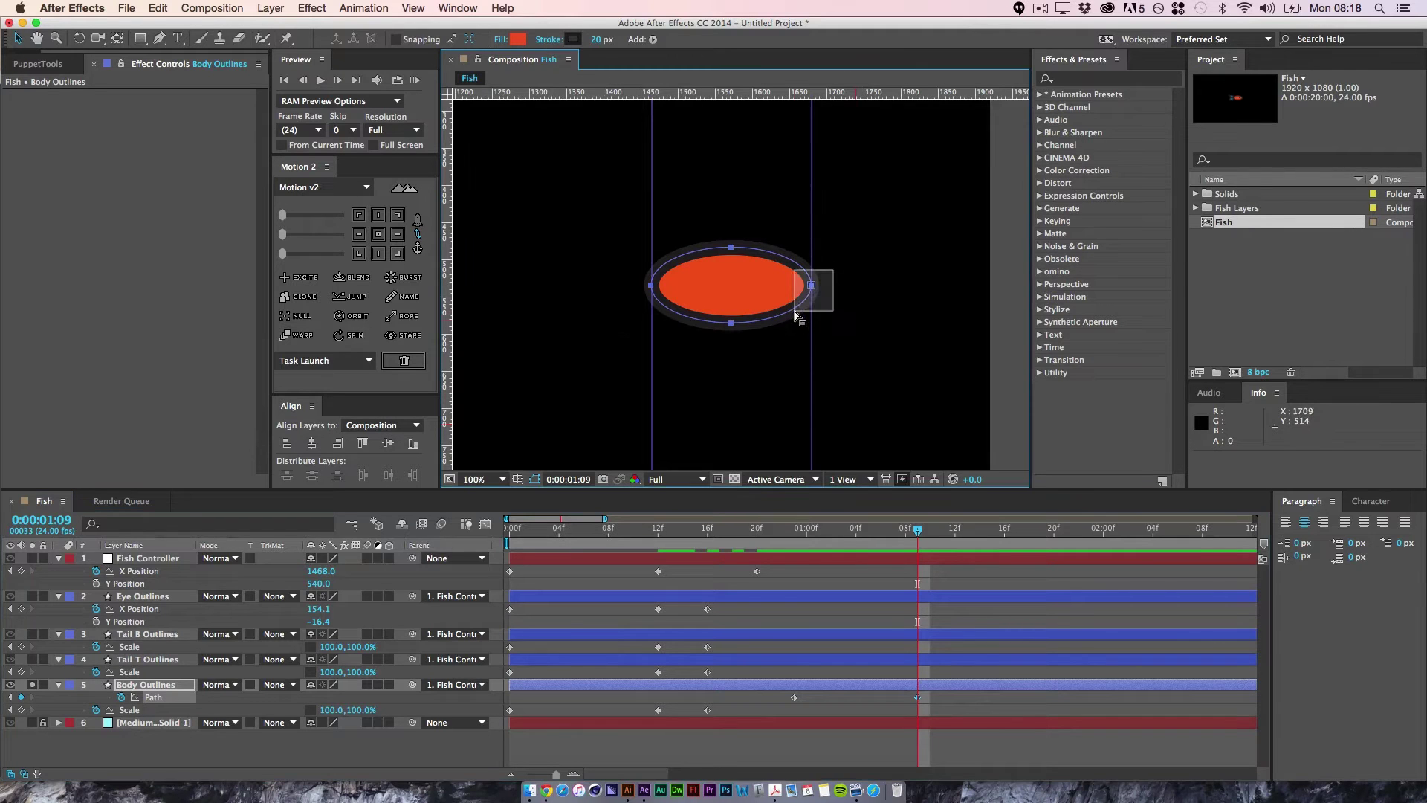
key(Caps_Lock)
drag(811, 287, 694, 291)
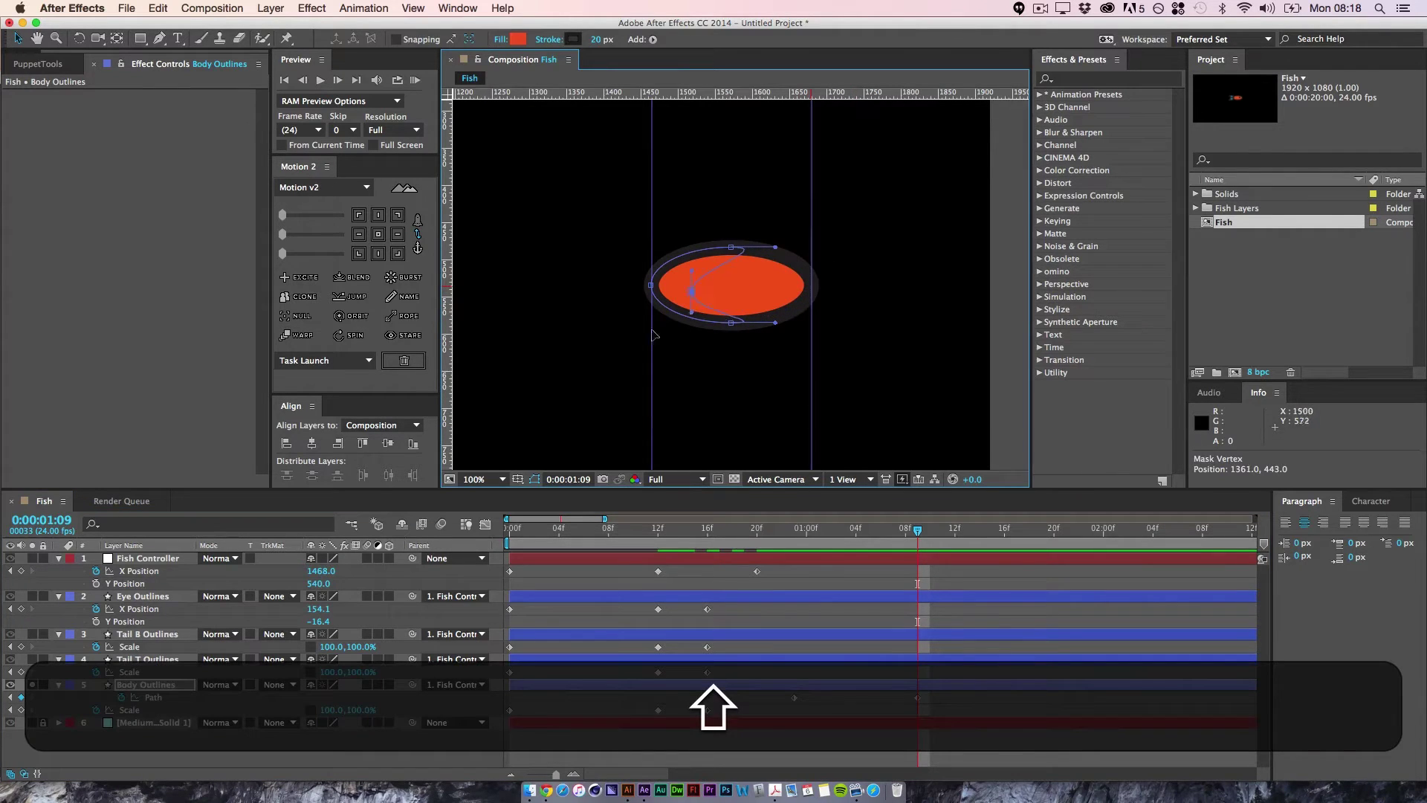
key(Caps_Lock)
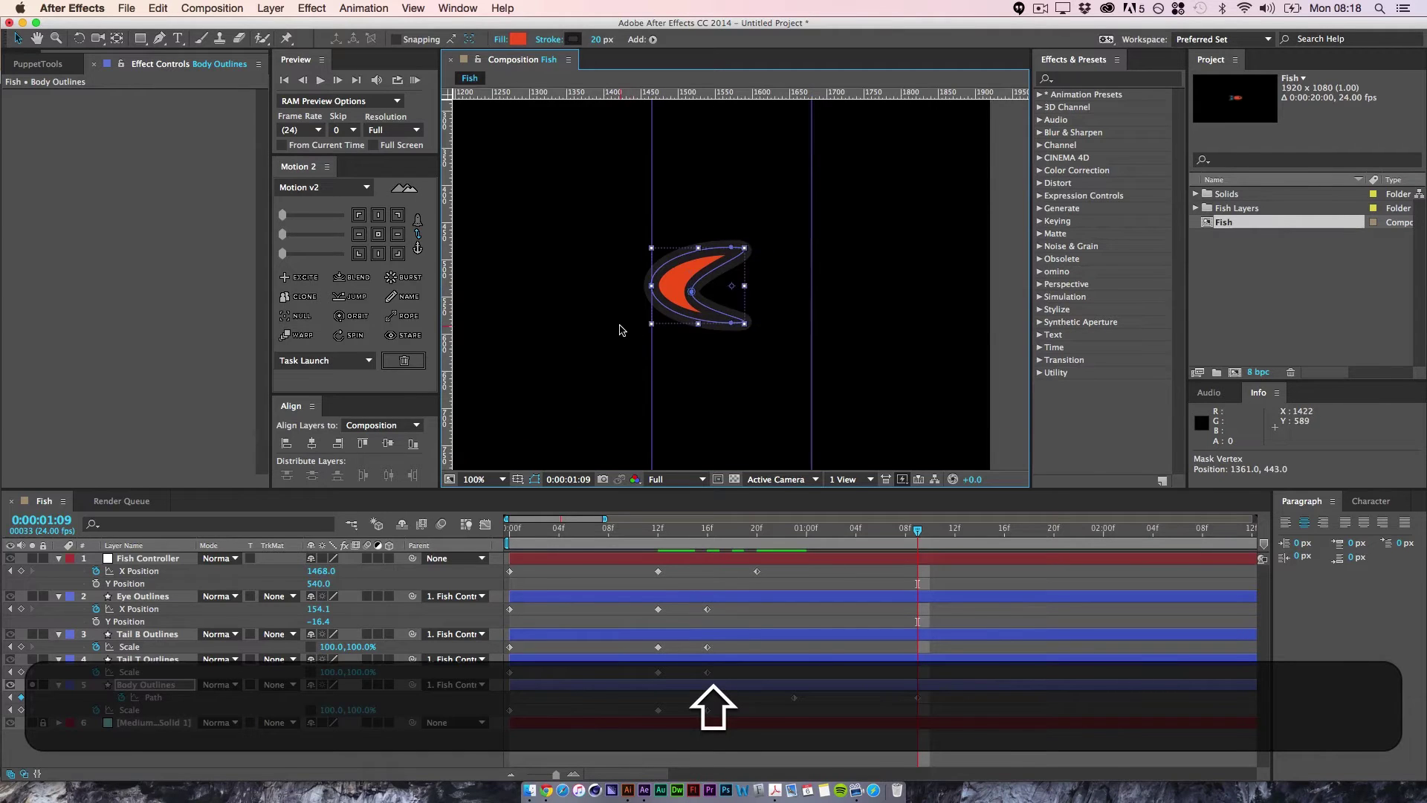
key(super+z)
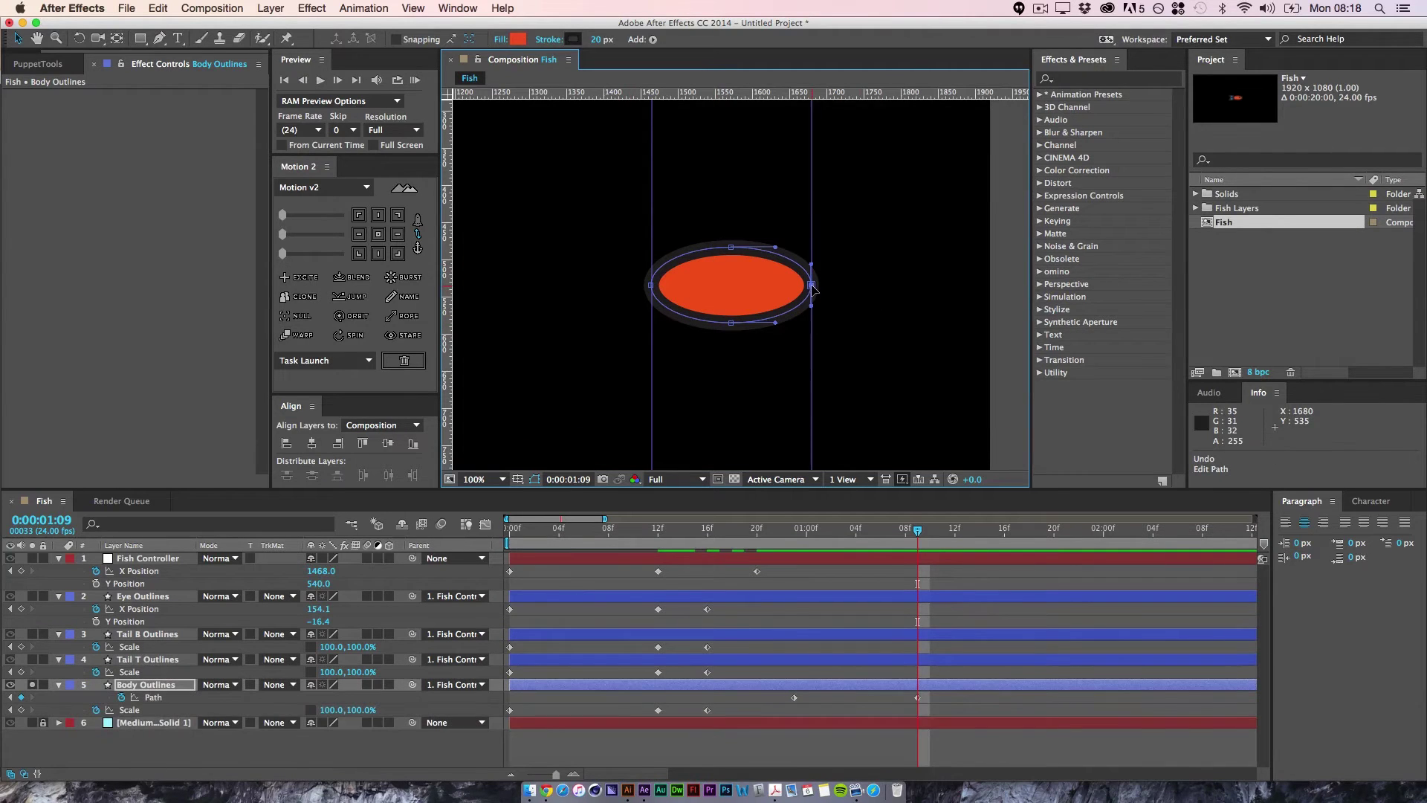
- Swap the body path's end vertices by moving the nose vertex horizontally toward the rear guide and the rear vertex toward the nose guide
key(shift)
drag(811, 286, 697, 286)
drag(610, 331, 792, 289)
key(super+shift+equal)
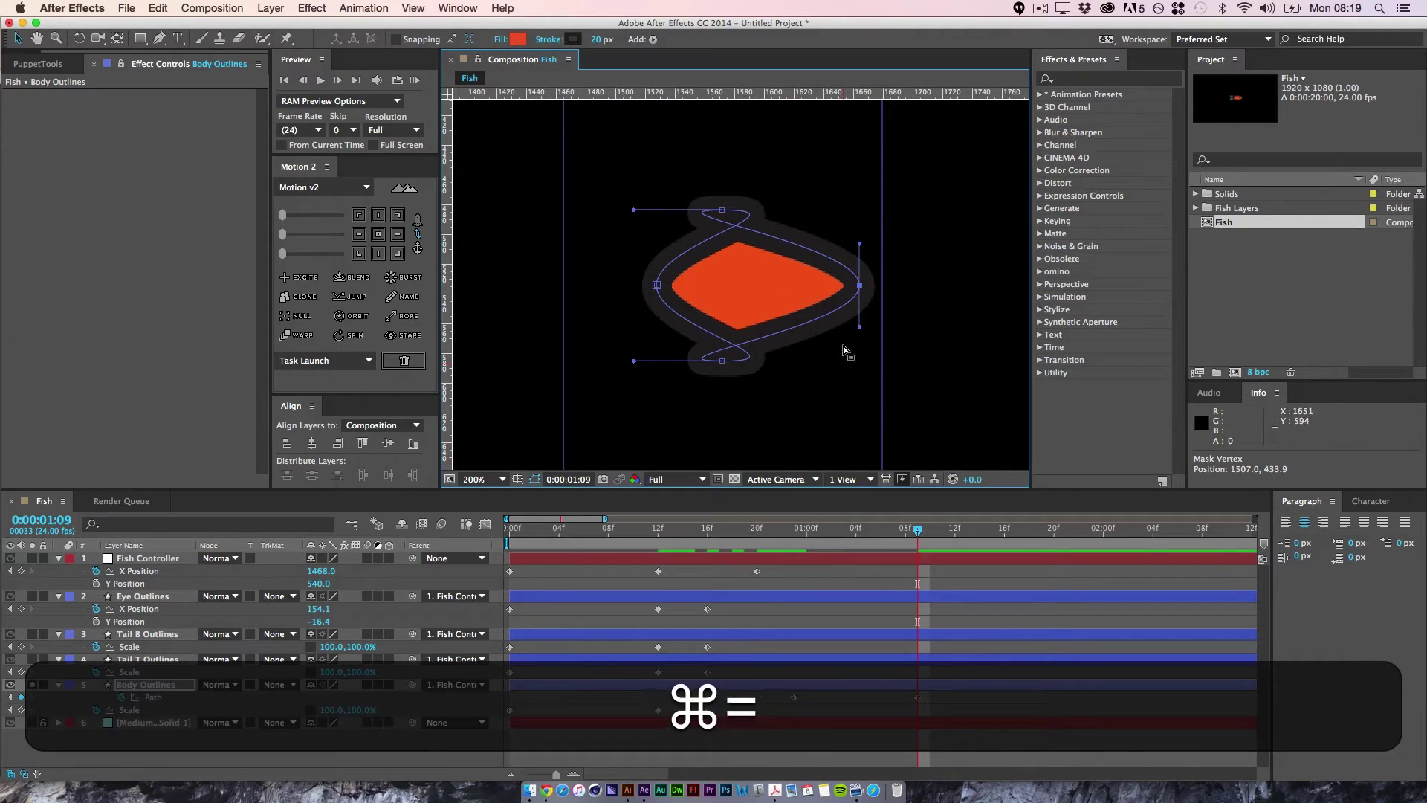
- Align the two swapped end vertices of the body path exactly with the nose and rear guides
drag(872, 286, 504, 321)
key(super+equal)
key(super+equal)
key(space)
drag(736, 334, 1279, 294)
key(space)
drag(523, 299, 832, 329)
key(space)
drag(894, 296, 520, 318)
key(super+minus)
key(super+minus)
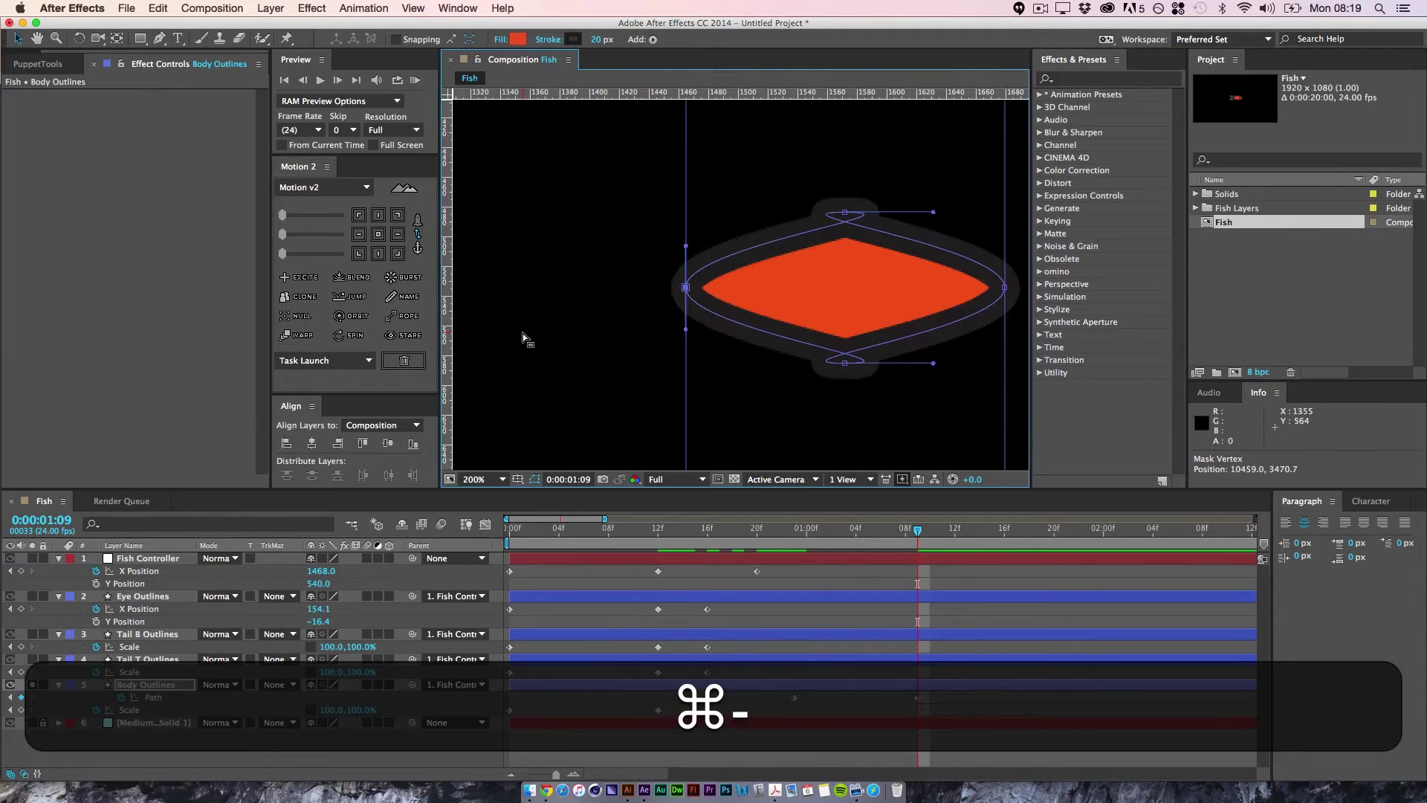
- Select the body path's bottom vertex and flip its direction handles horizontally to uncross the lower curve
key(space)
key(super+equal)
key(space)
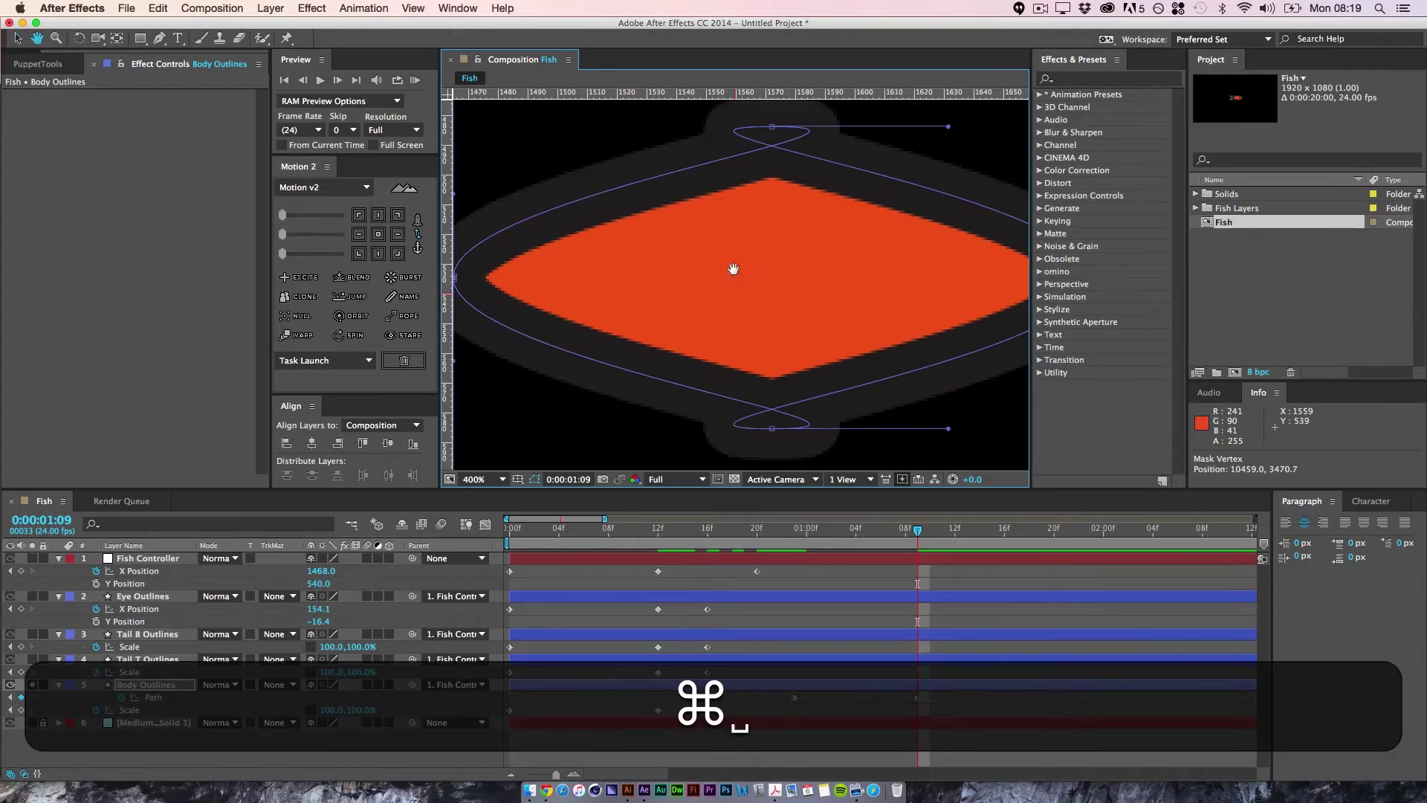
drag(747, 327, 745, 203)
drag(733, 349, 784, 265)
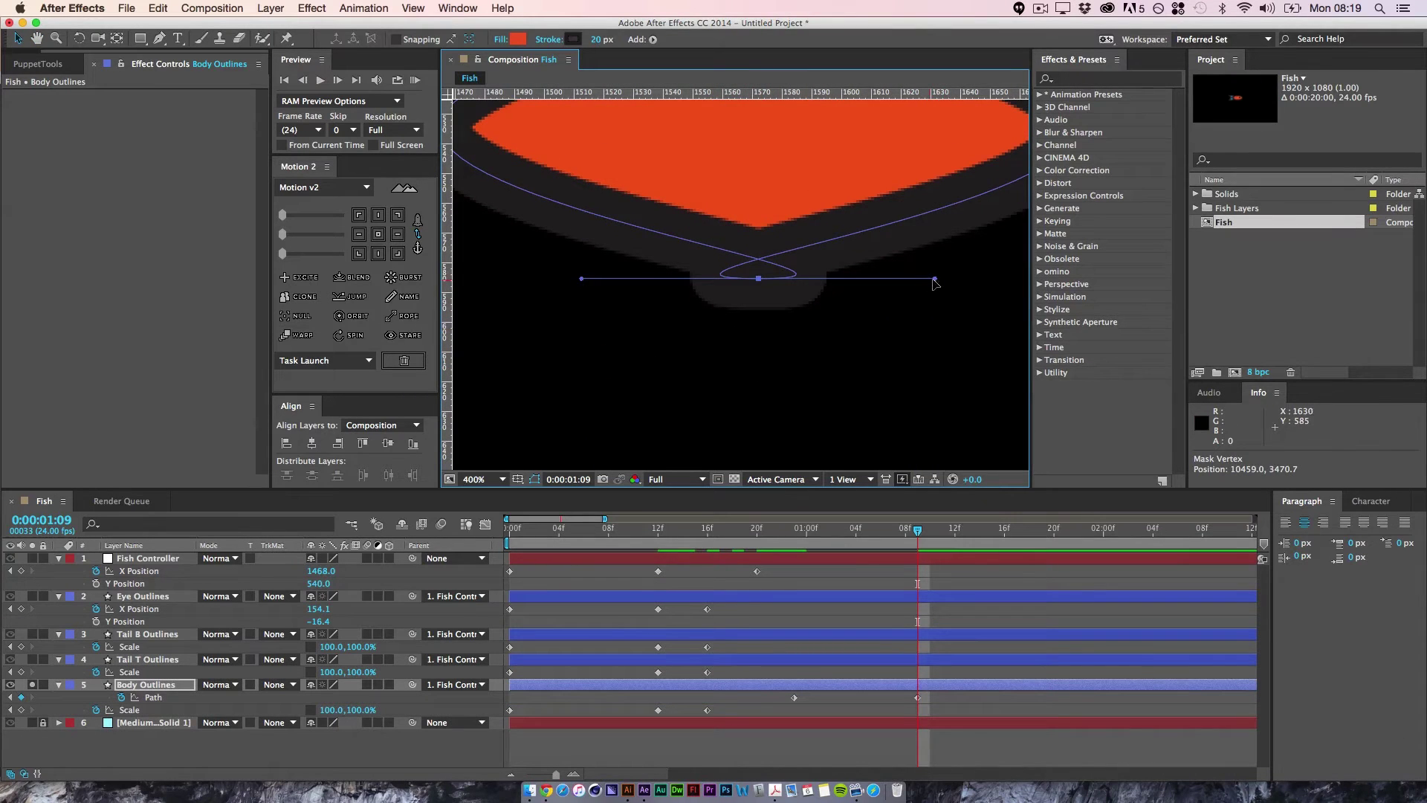
drag(939, 284, 586, 295)
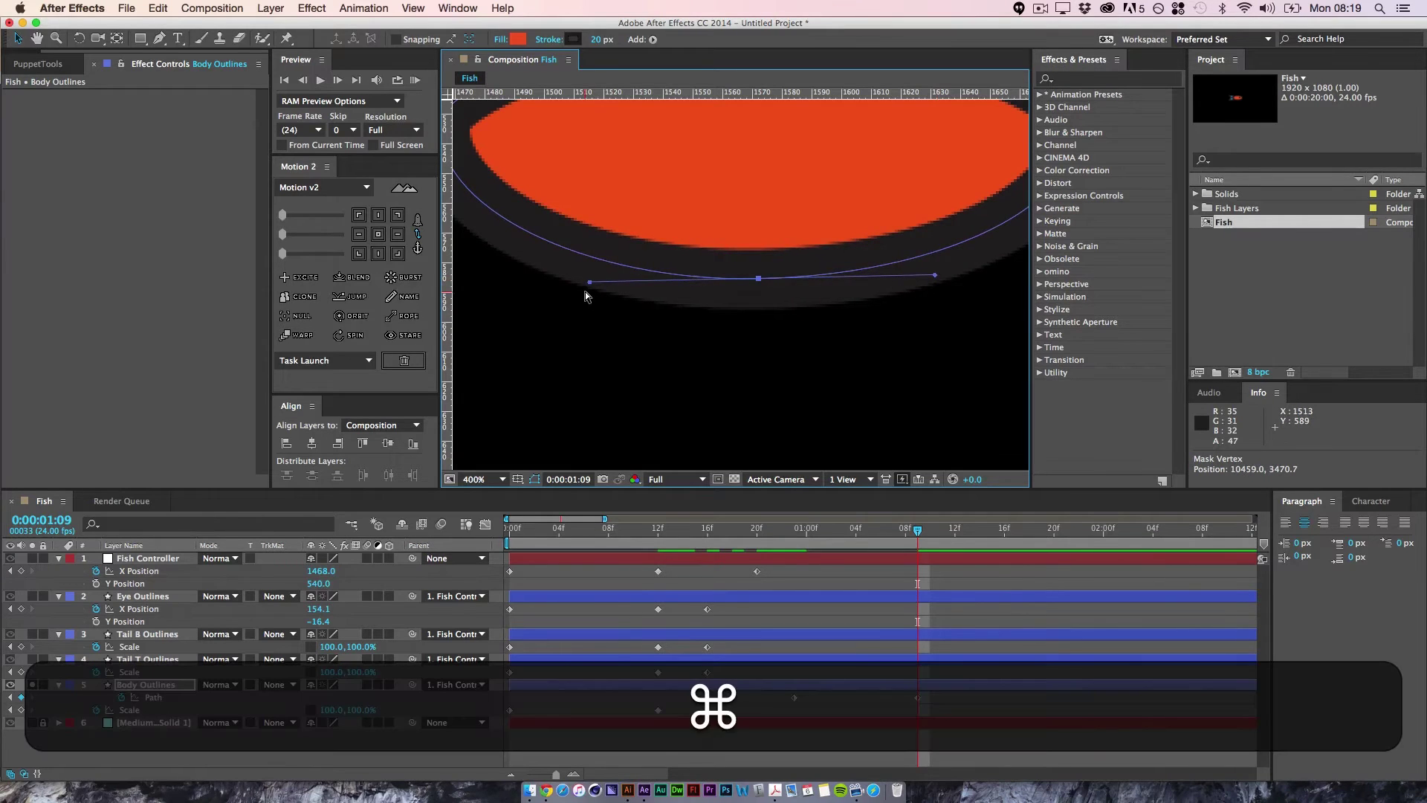
- Select the body path's top vertex and place vertical guides at its two handle ends, at about 1512.5 and 1631.8
key(super+minus)
key(space)
key(super+equal)
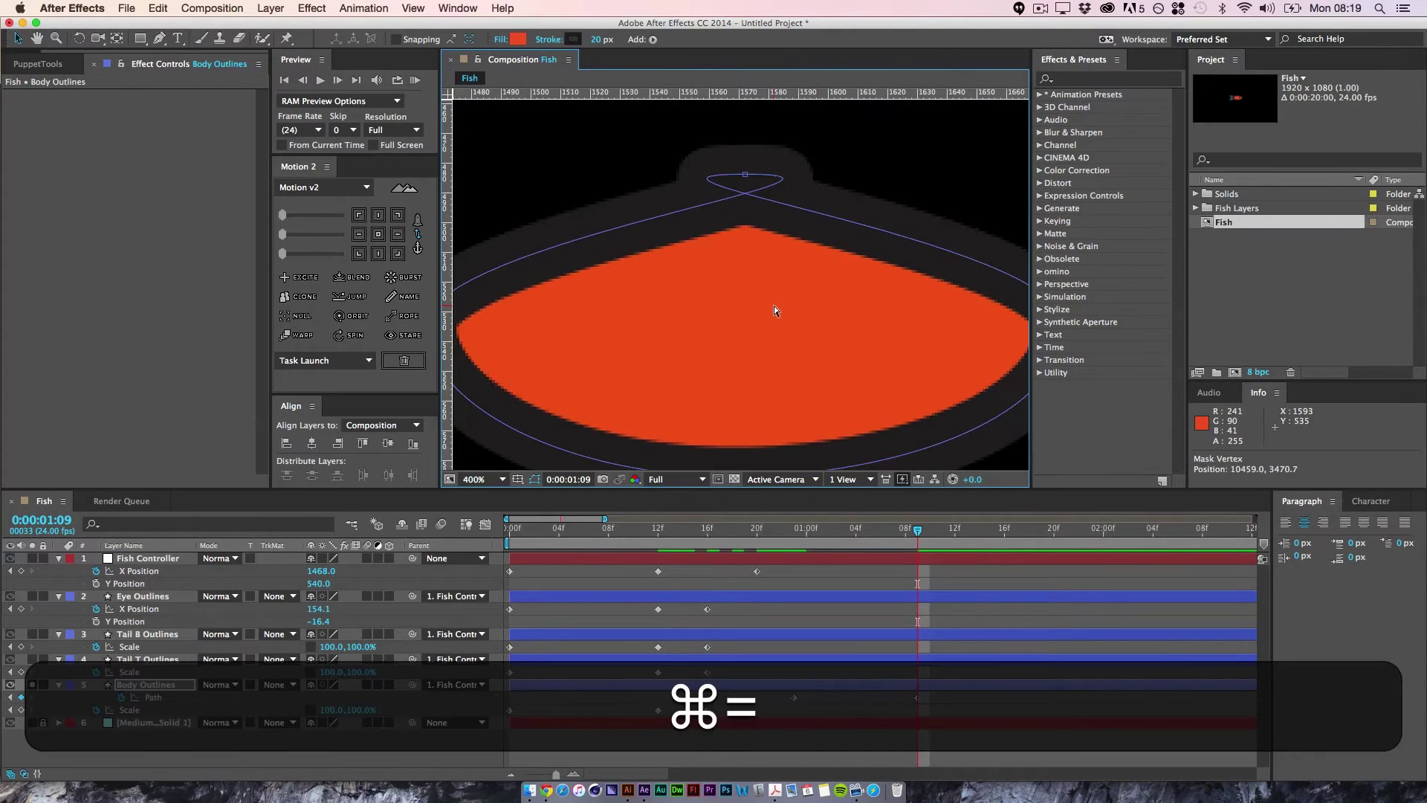
click(745, 174)
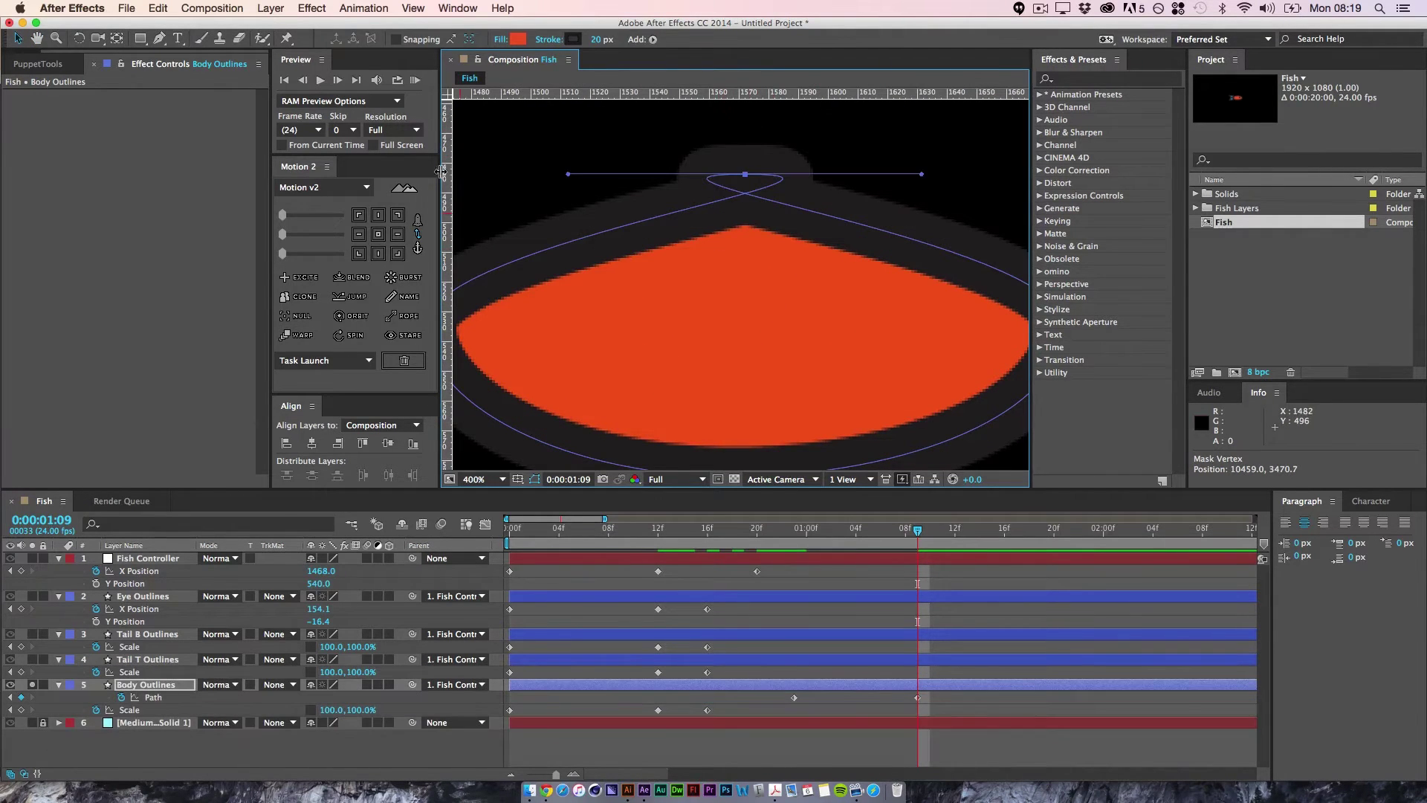
drag(449, 168, 568, 183)
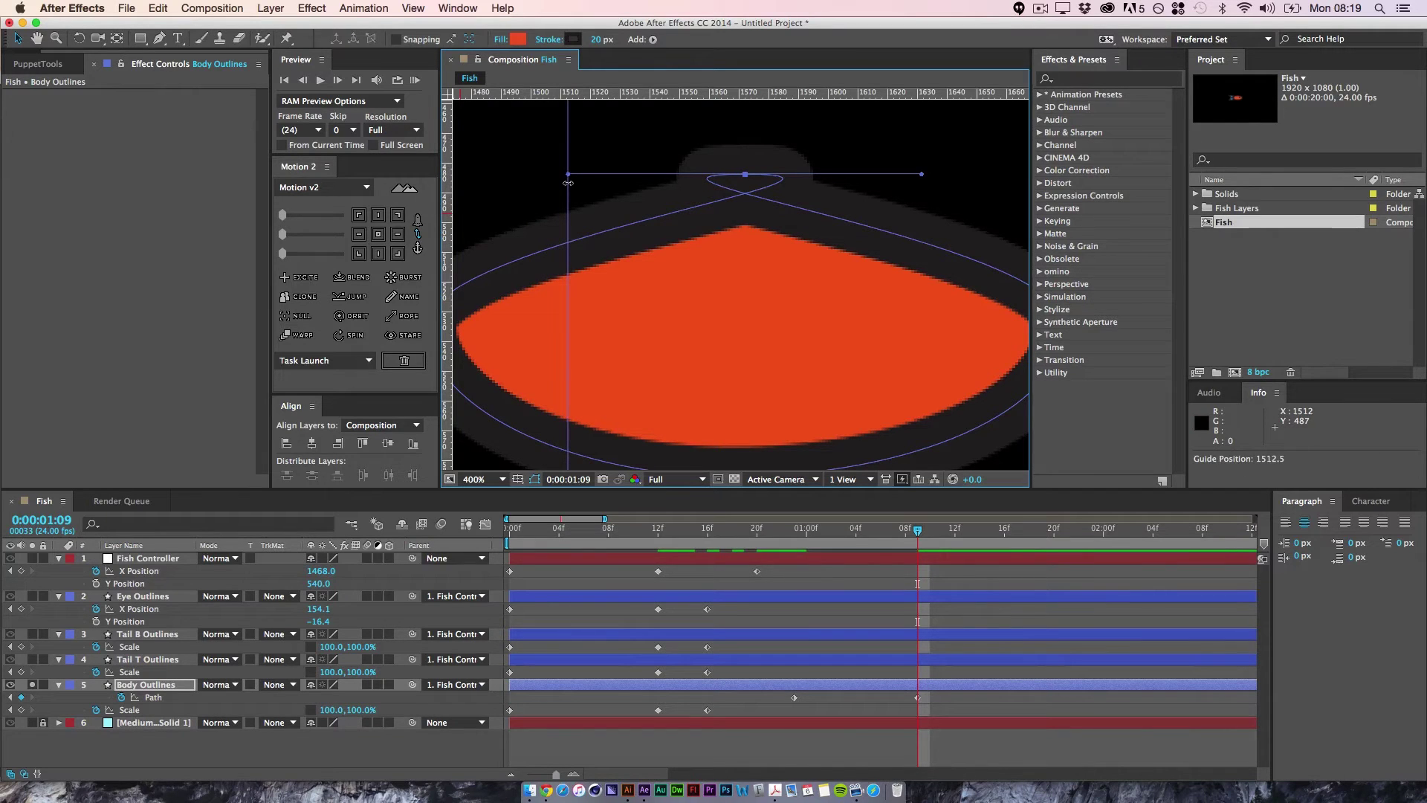
drag(451, 169, 922, 190)
- Align the bottom vertex's handles with the two handle guides, and flip the top vertex's handles horizontally to the same guides
scroll(793, 305, down, 5)
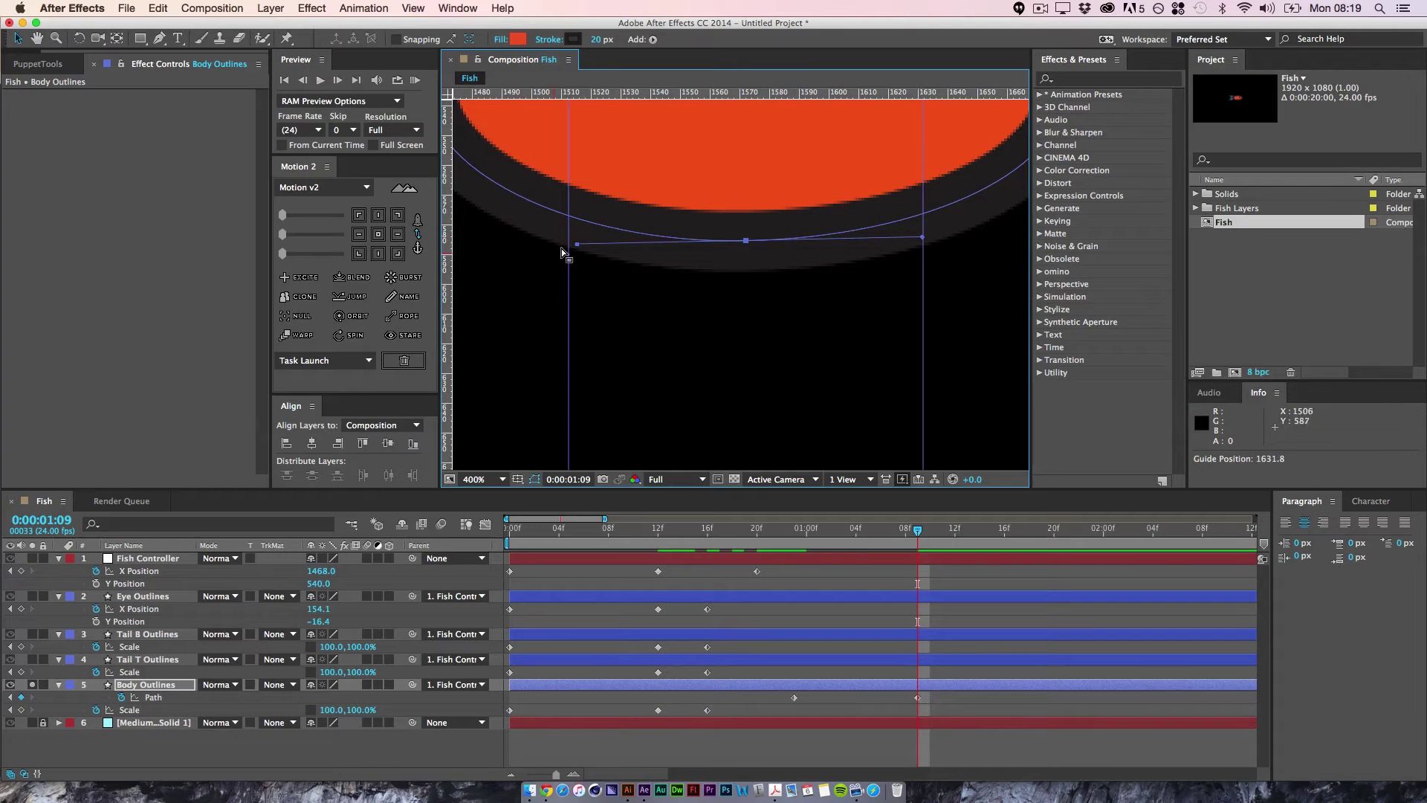
drag(577, 244, 570, 243)
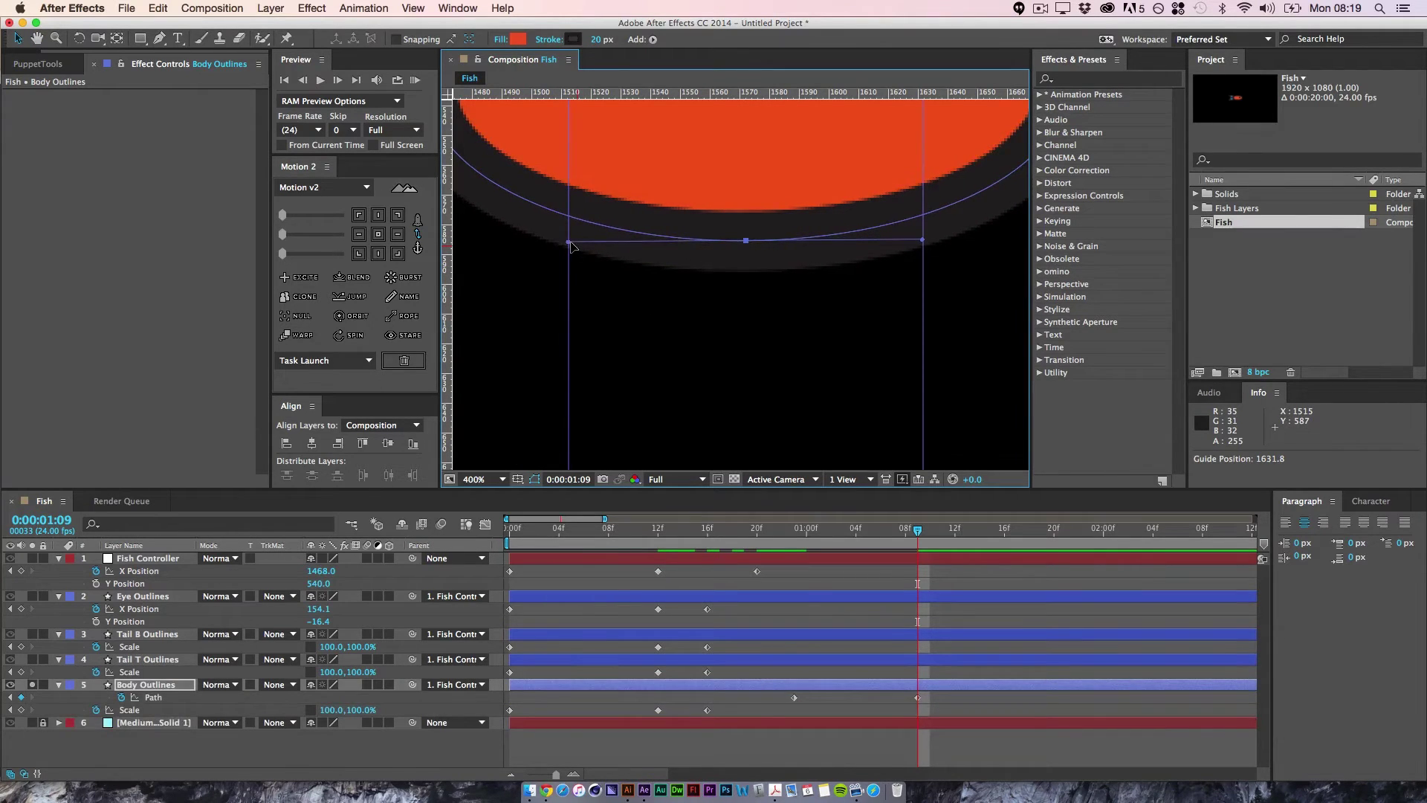
drag(667, 112, 682, 232)
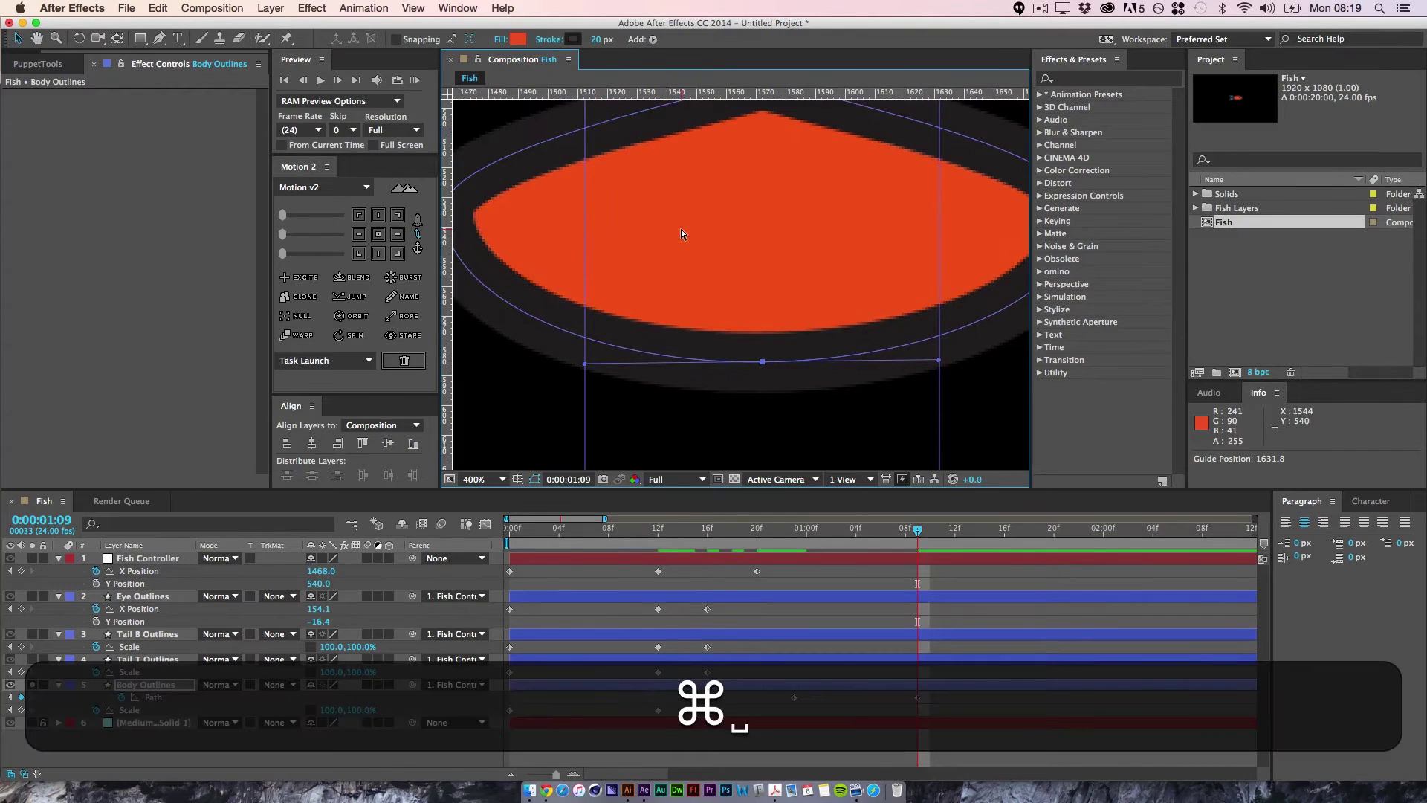
drag(762, 302, 767, 386)
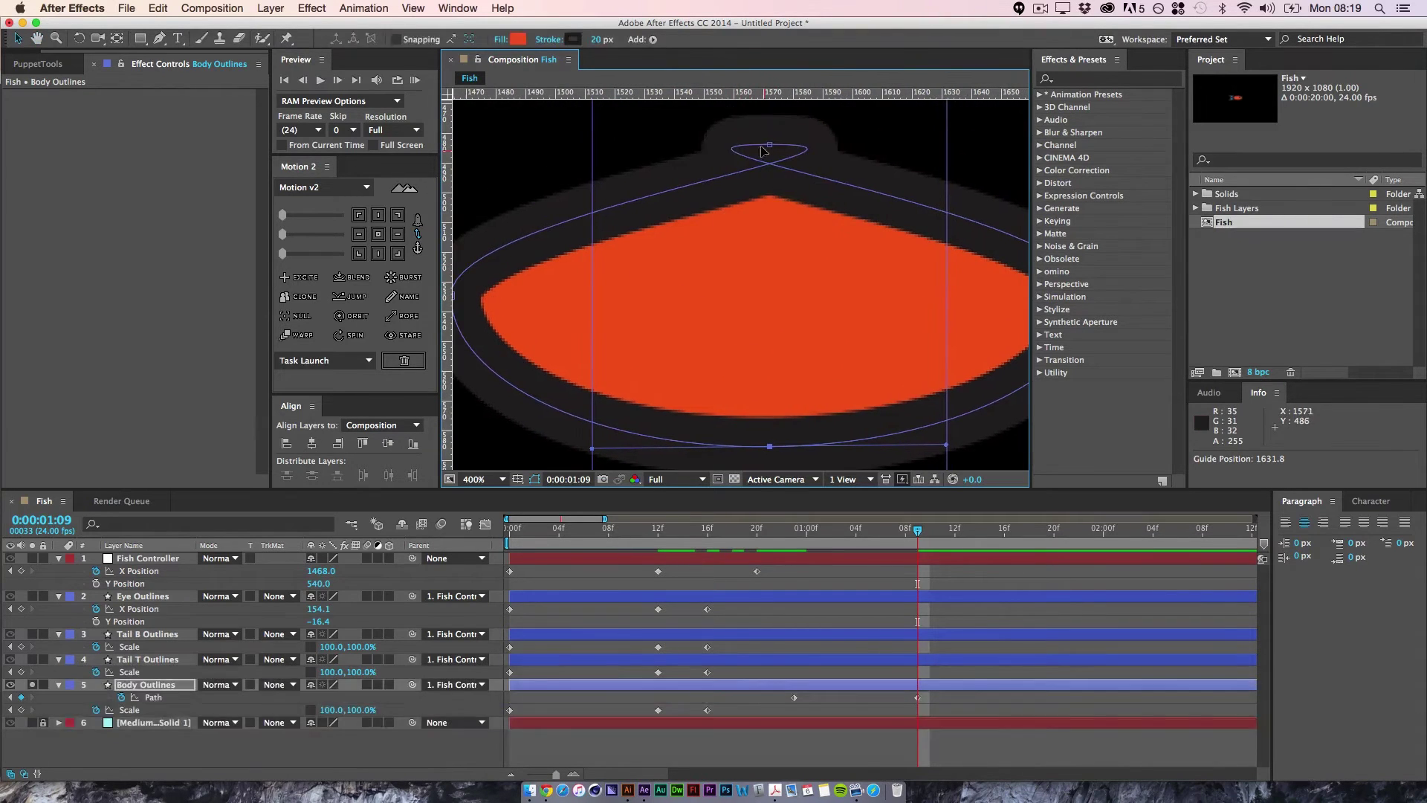
drag(754, 140, 750, 213)
click(765, 218)
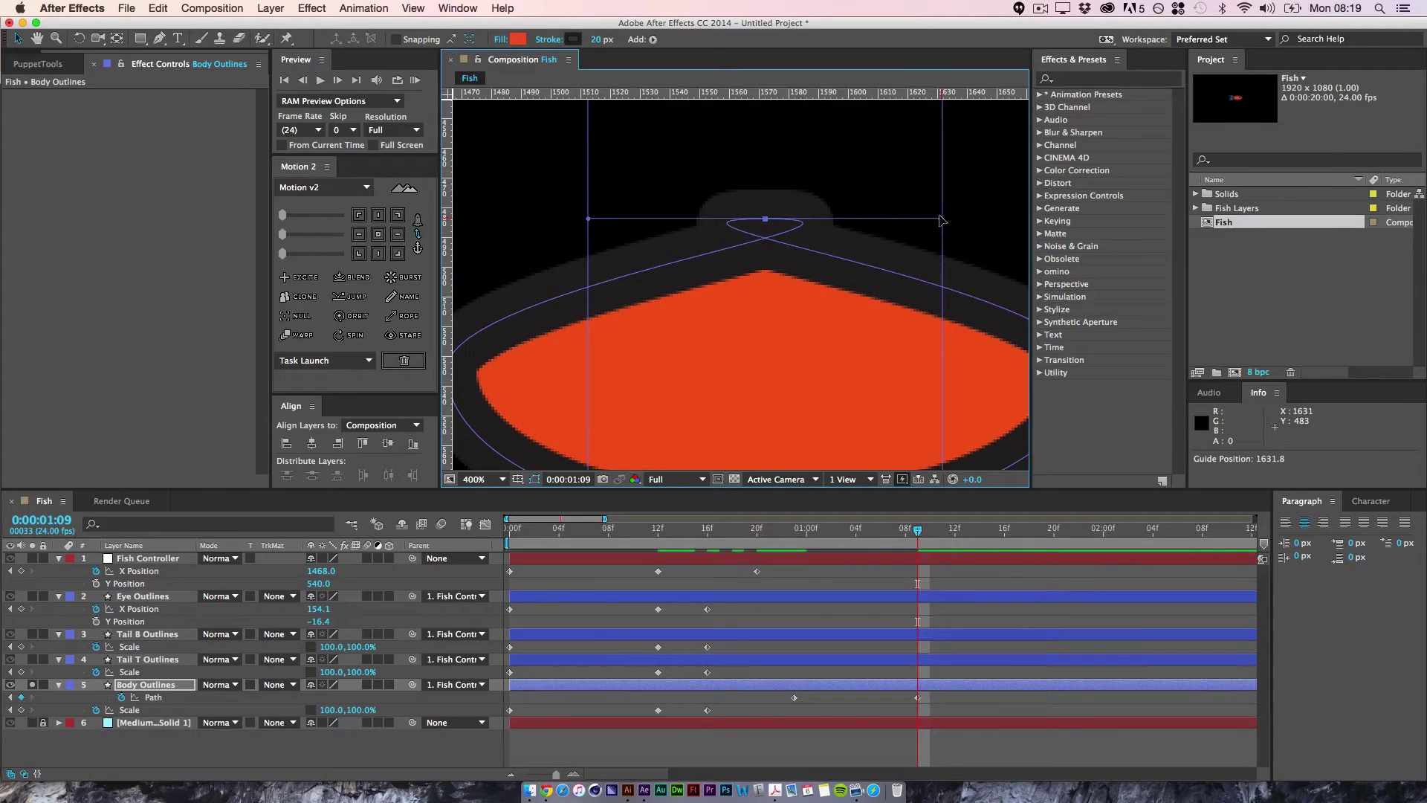
drag(940, 220, 591, 226)
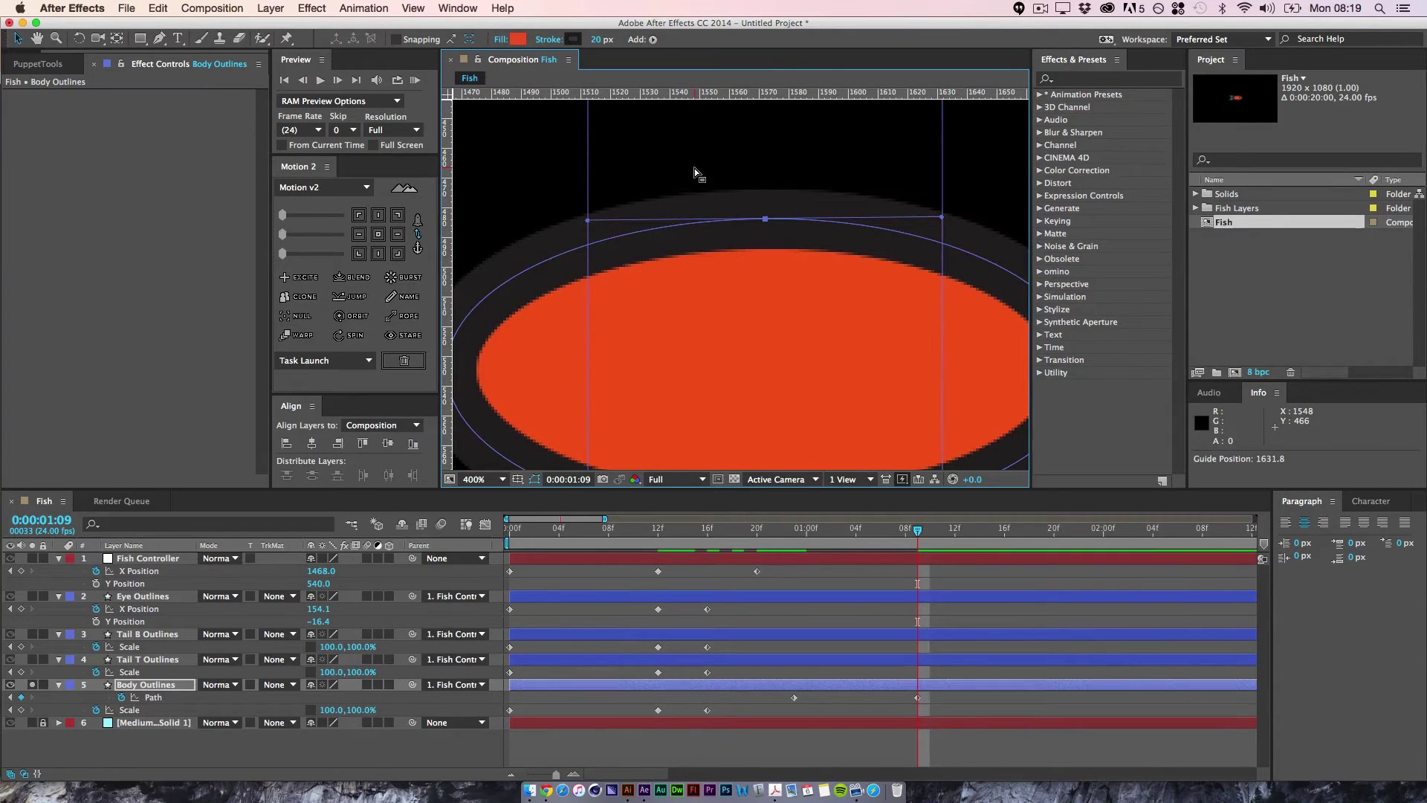
- Remove all the vertical guides from the composition view
key(super+minus)
key(super+minus)
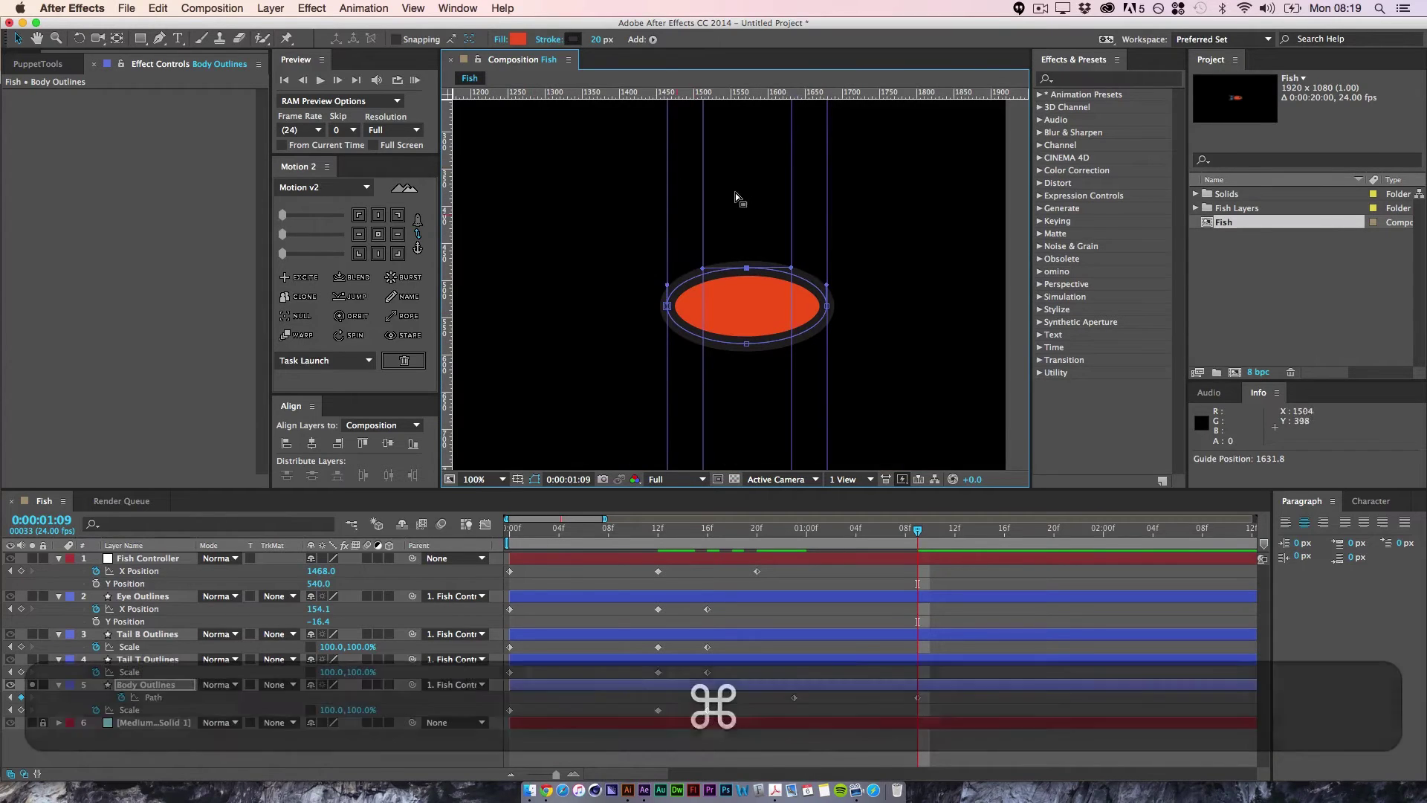
drag(705, 186, 447, 201)
drag(791, 194, 447, 199)
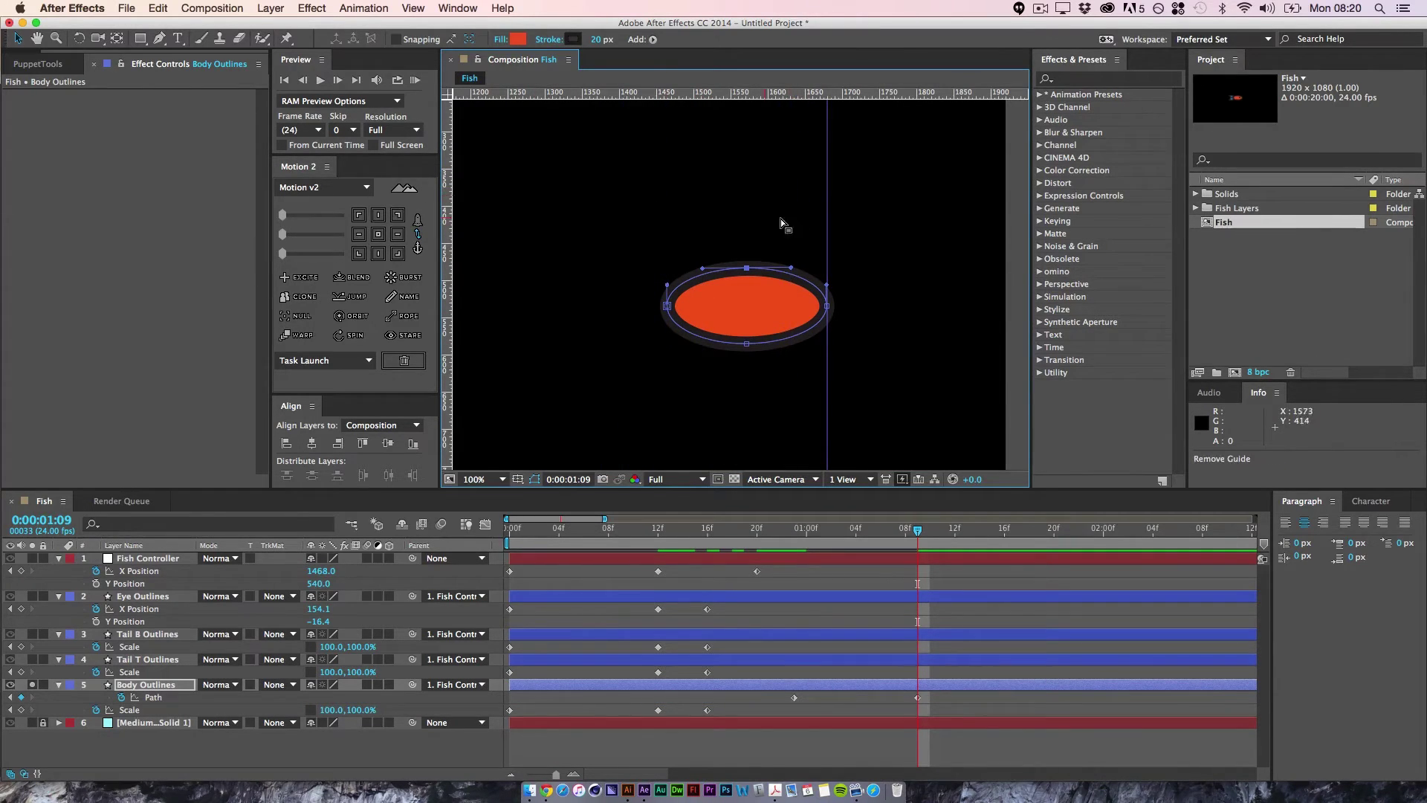
drag(827, 191, 447, 197)
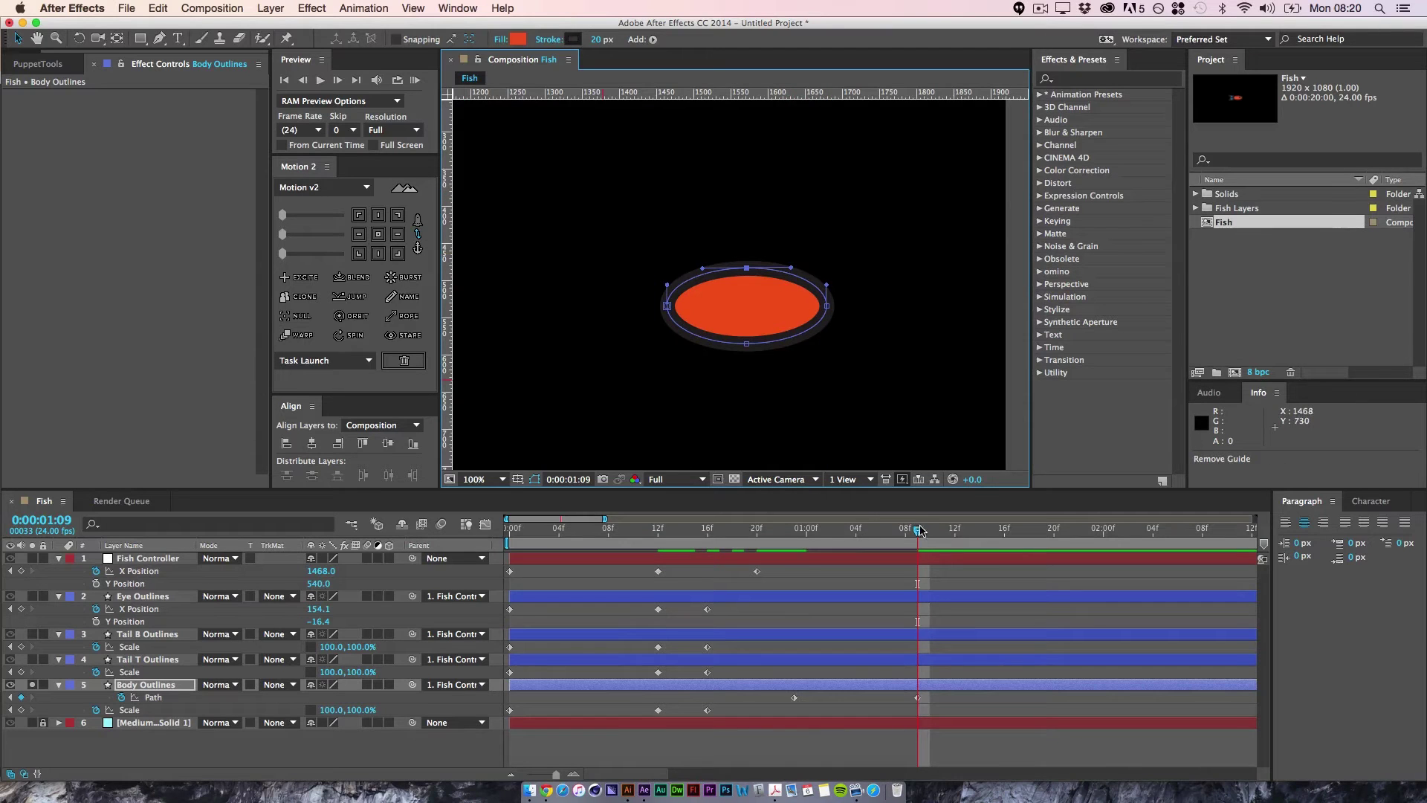
drag(920, 529, 968, 577)
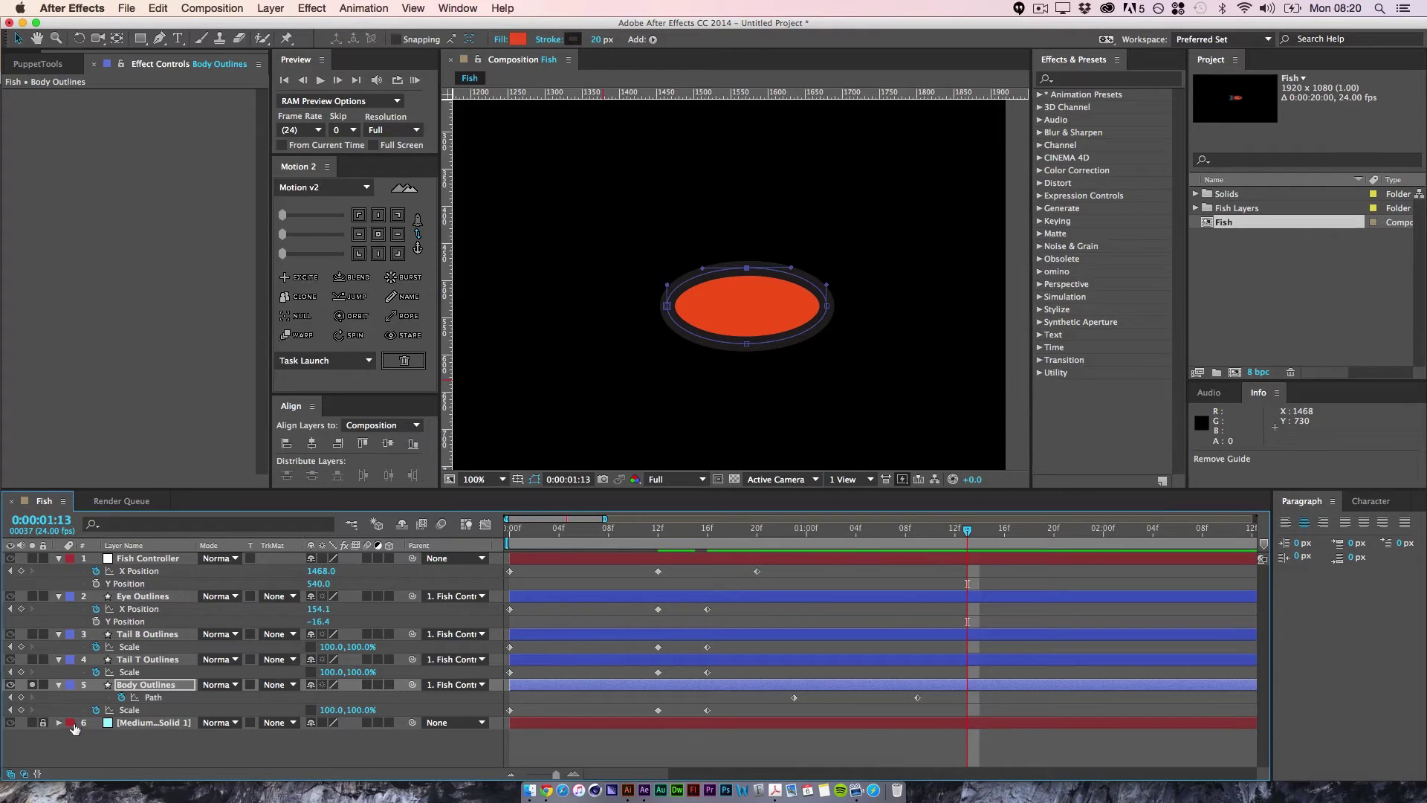
click(21, 710)
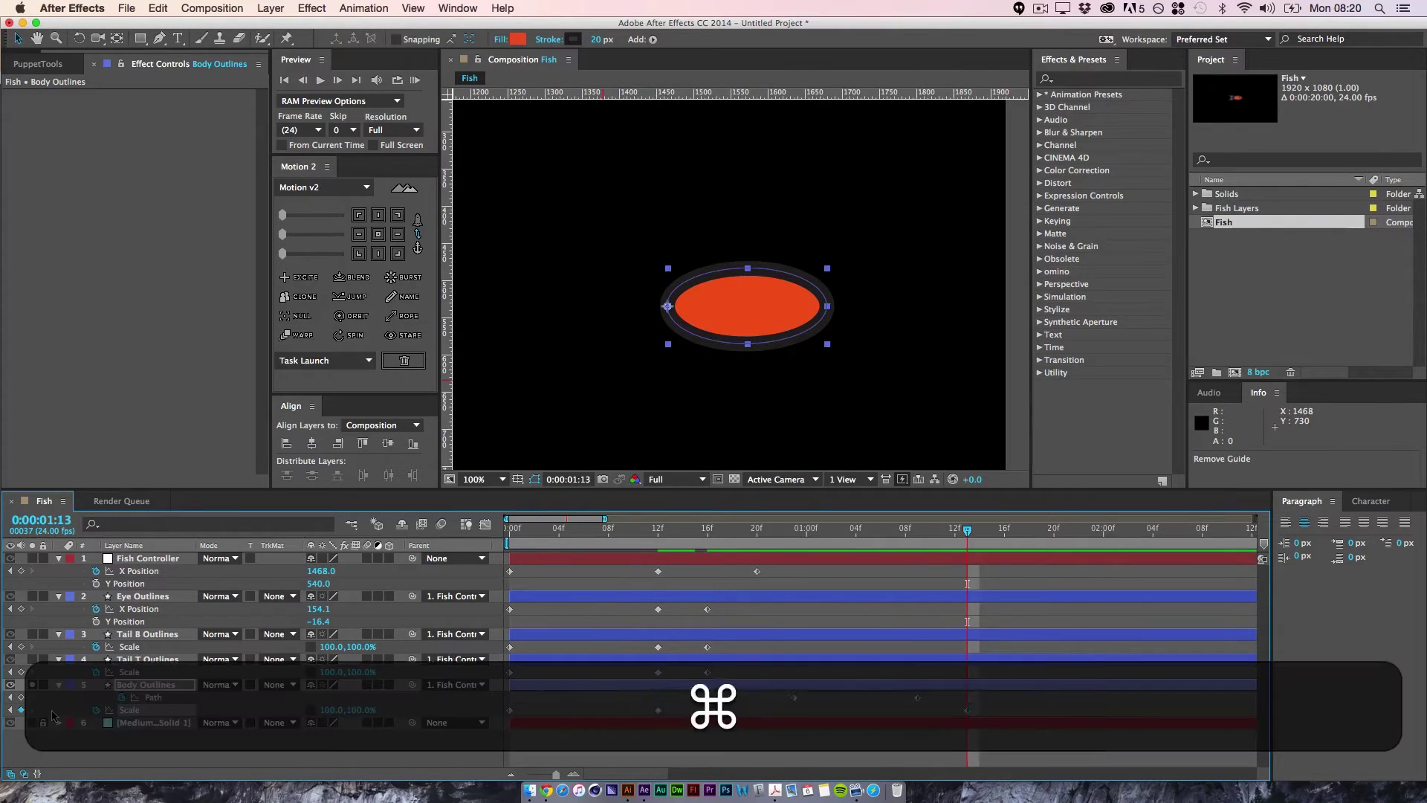
key(shift+super+Right)
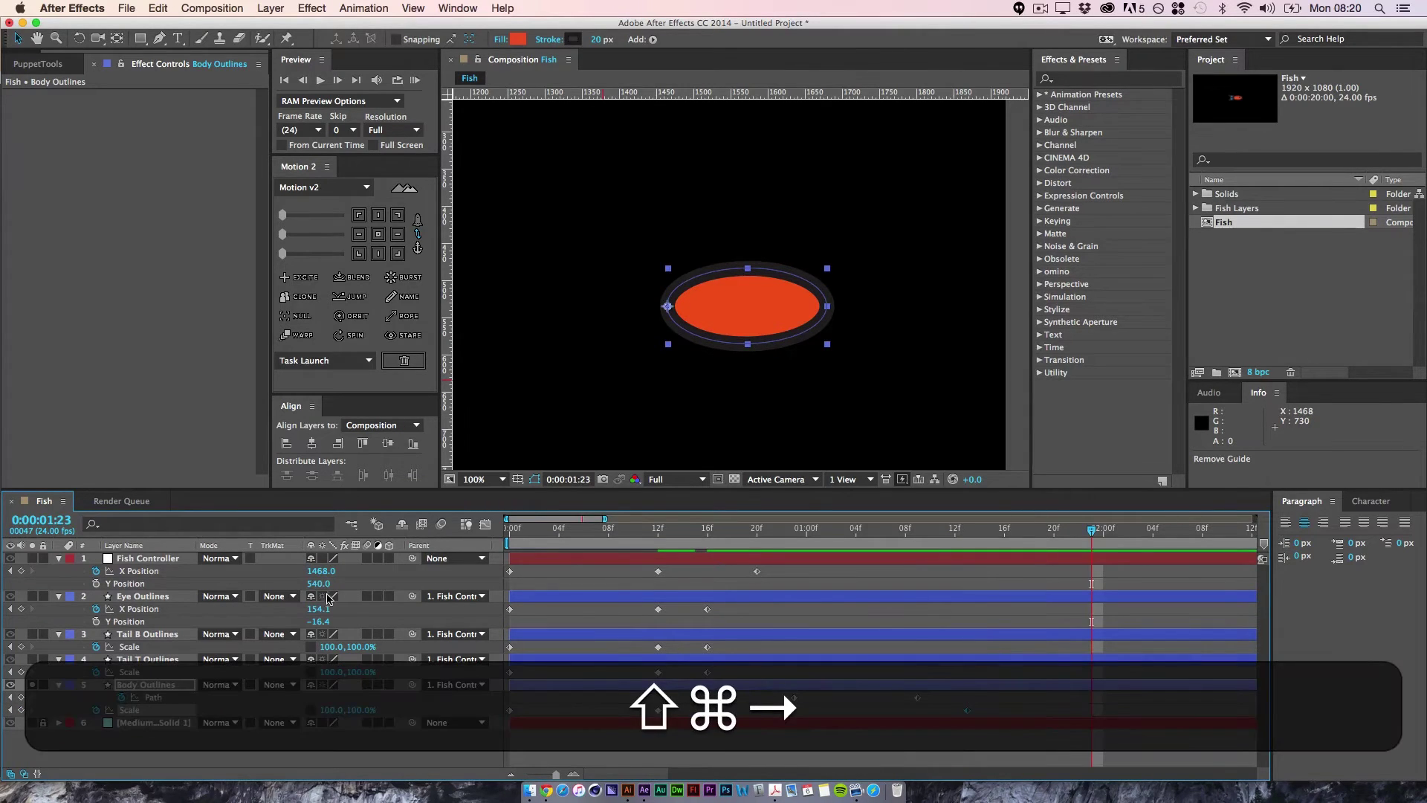
drag(327, 710, 257, 737)
key(super+z)
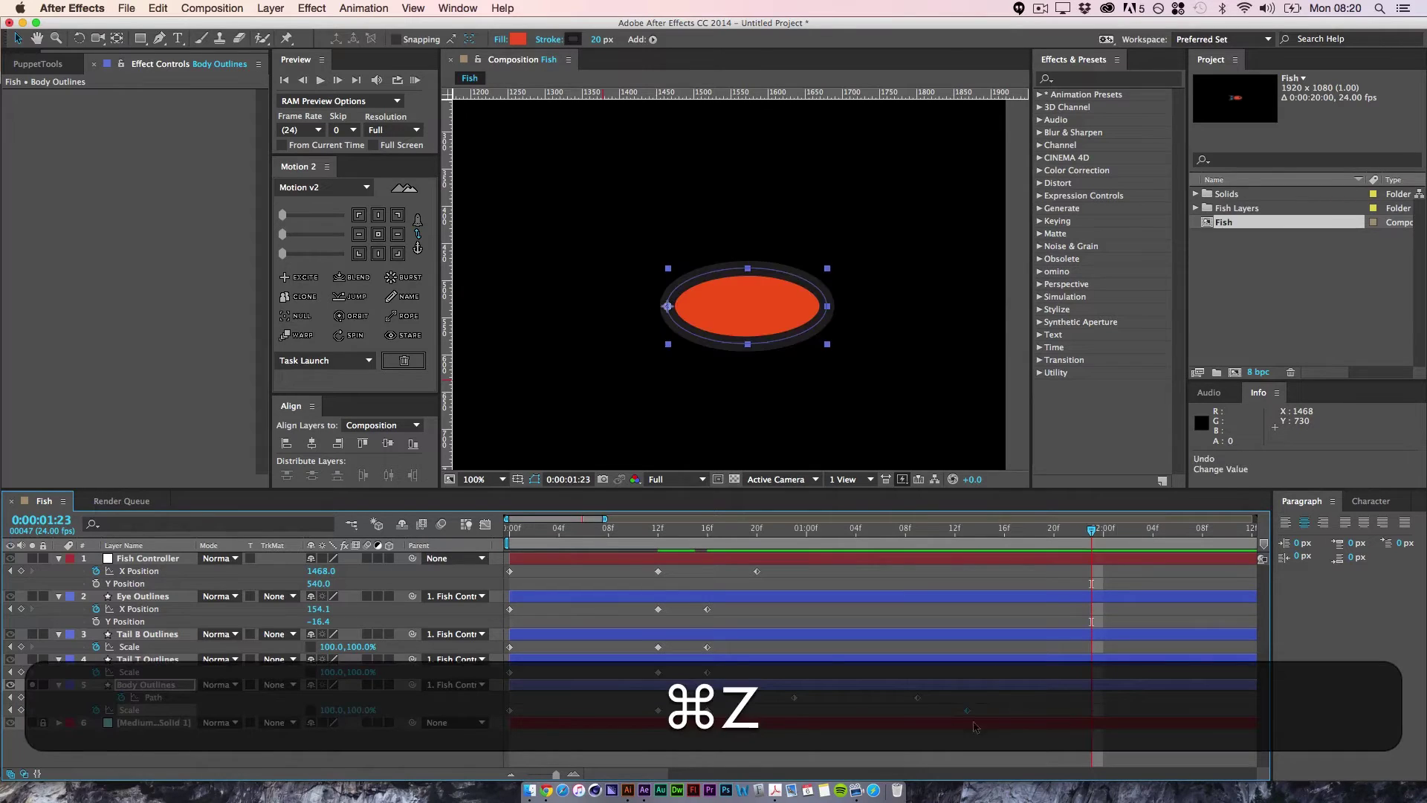
key(BackSpace)
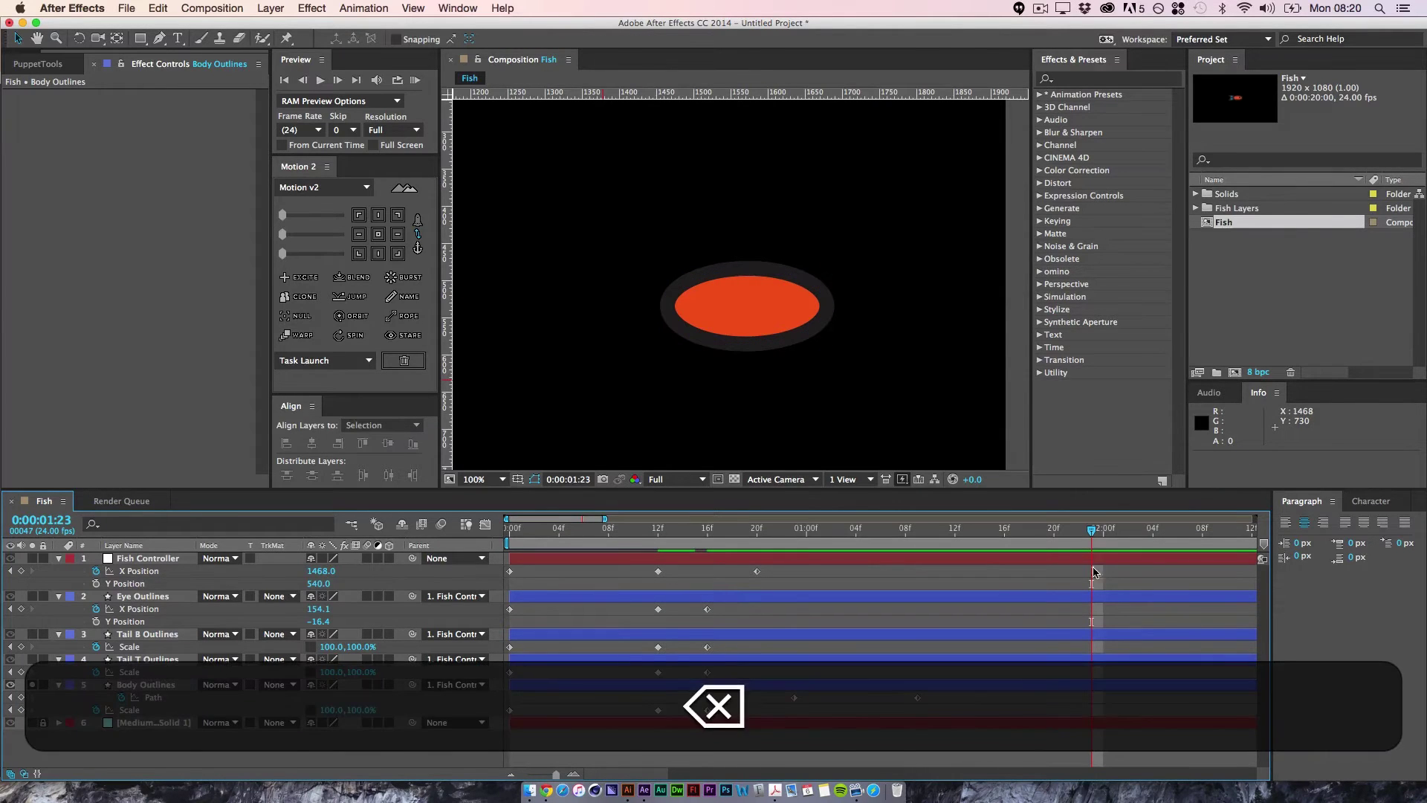
- Return to the body's Path keyframe at 0:00:01:09, and unsolo the Body Outlines layer to show the whole fish
drag(1093, 531, 916, 588)
click(22, 696)
click(32, 685)
click(574, 625)
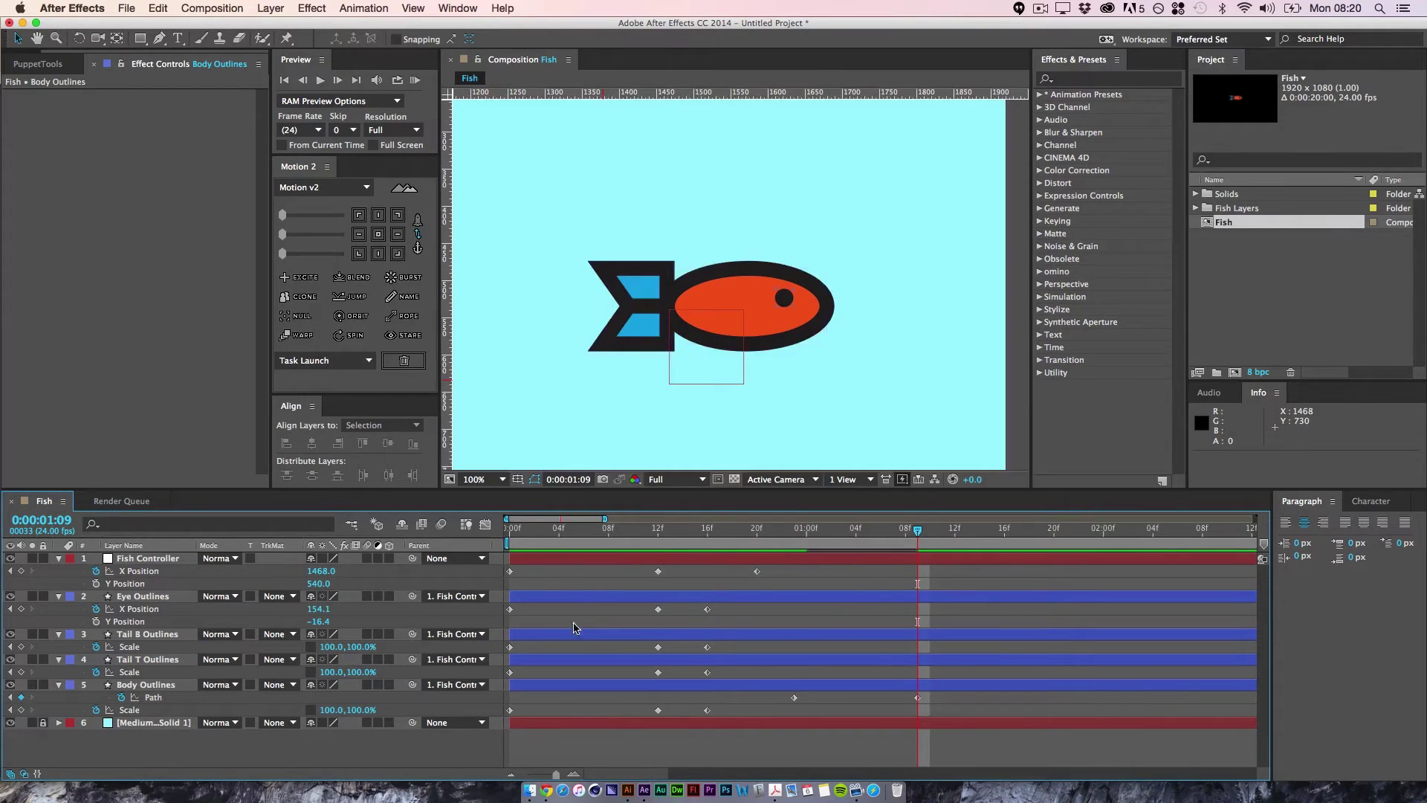
- Go to the body's first Path keyframe at 0:00:00:23, try shifting the Tail T Outlines layer to start there, and undo the shift
drag(918, 532, 784, 569)
click(130, 661)
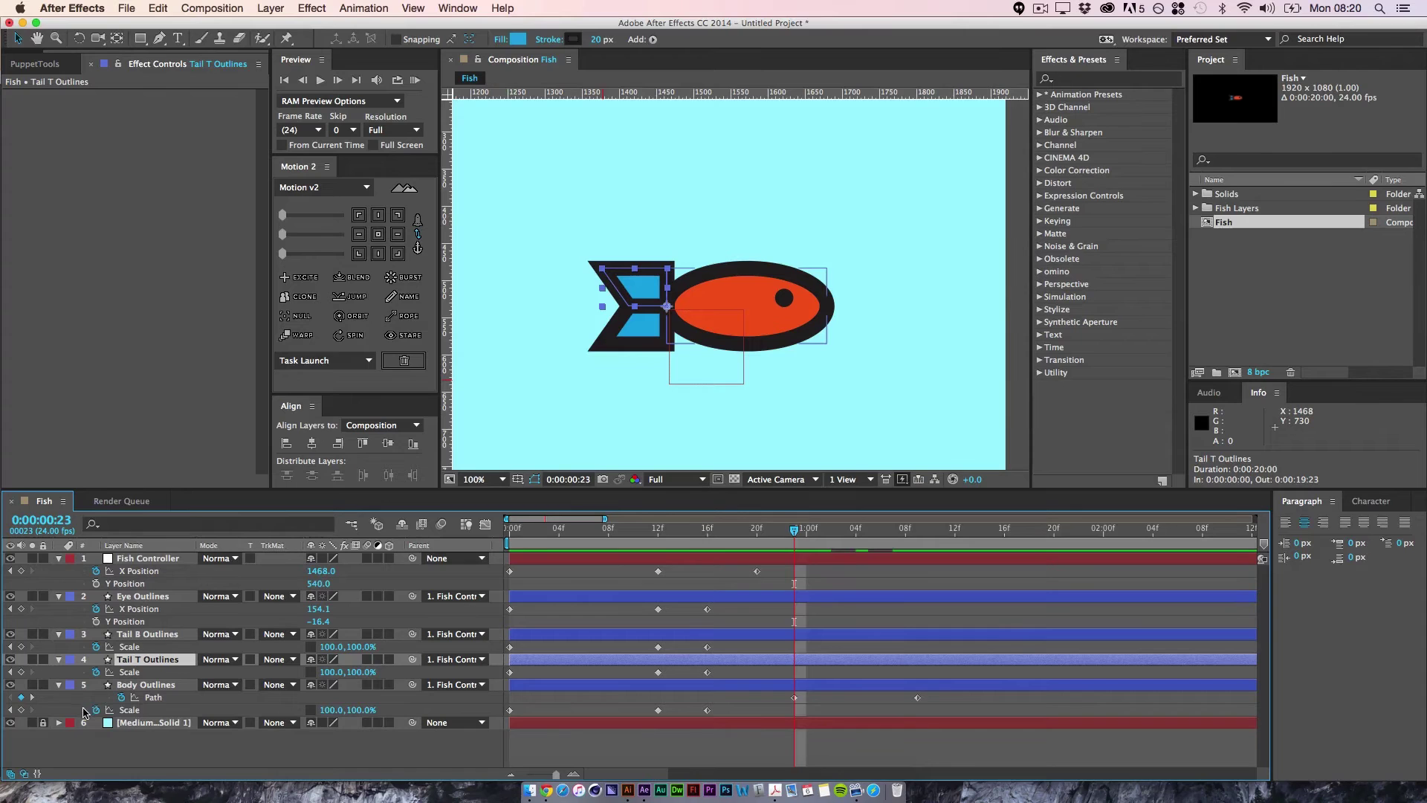
key(bracketleft)
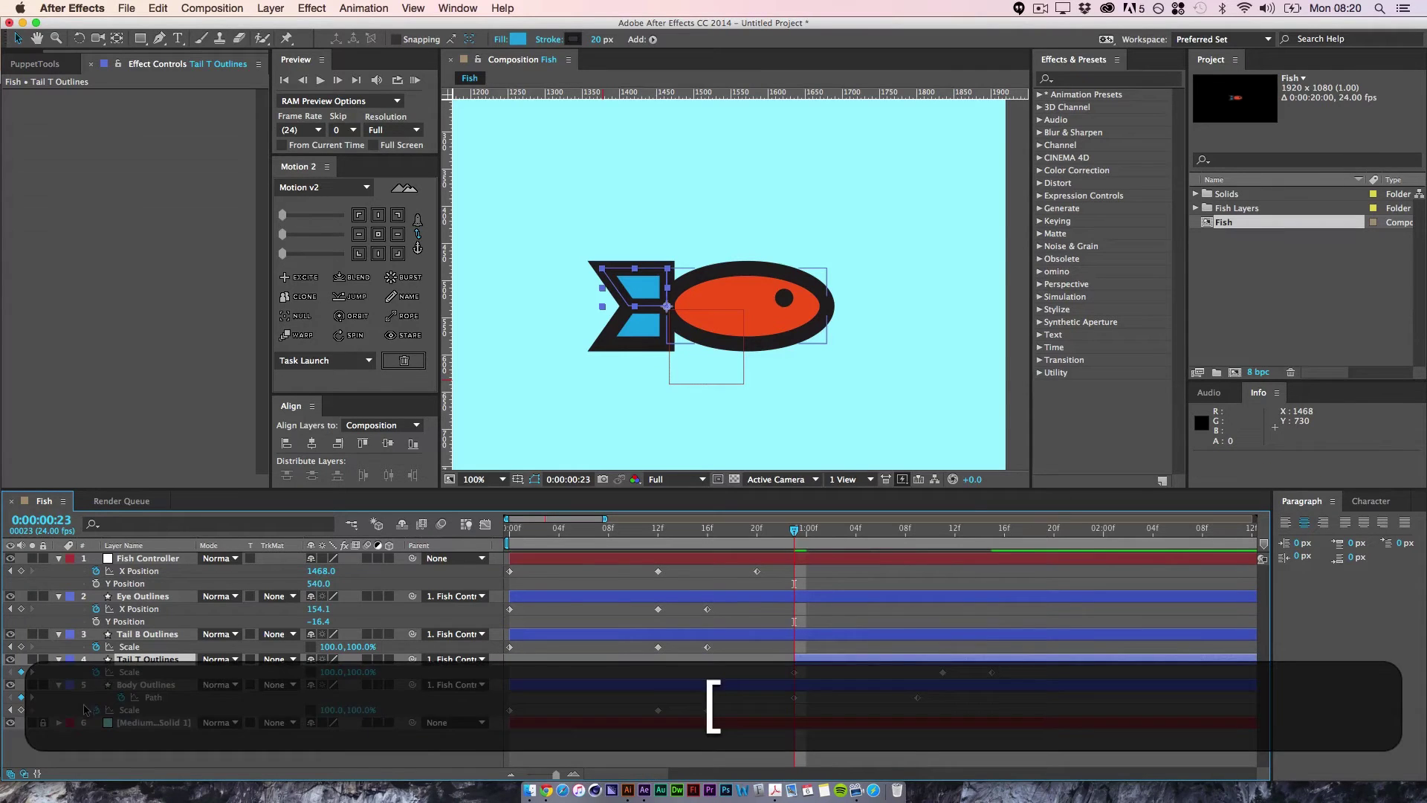
key(super+z)
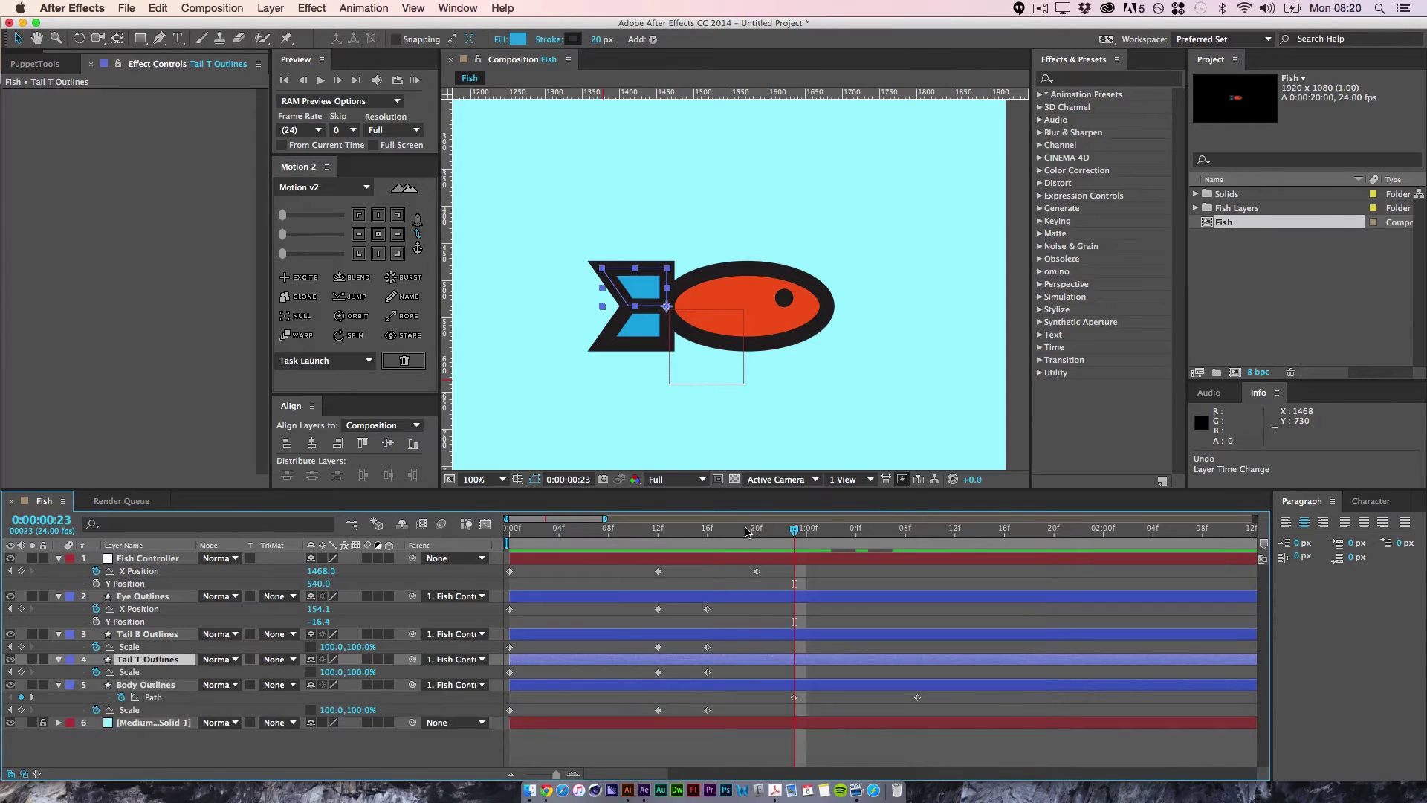
- Separate the Position dimensions of Tail T Outlines and Tail B Outlines, and start keyframing both X Positions at 0:00:00:23
key(p)
click(132, 637)
key(p)
right_click(119, 647)
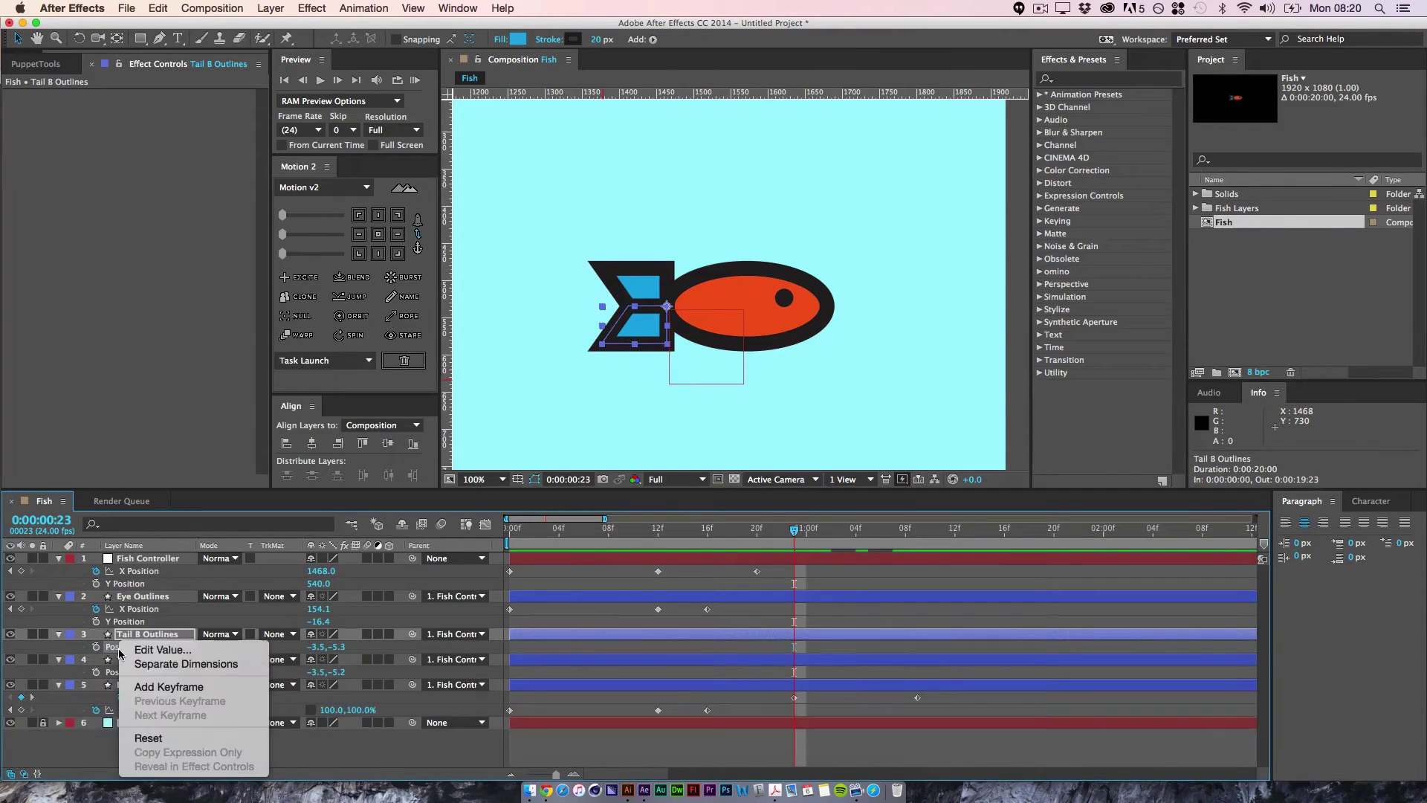
click(149, 658)
right_click(121, 685)
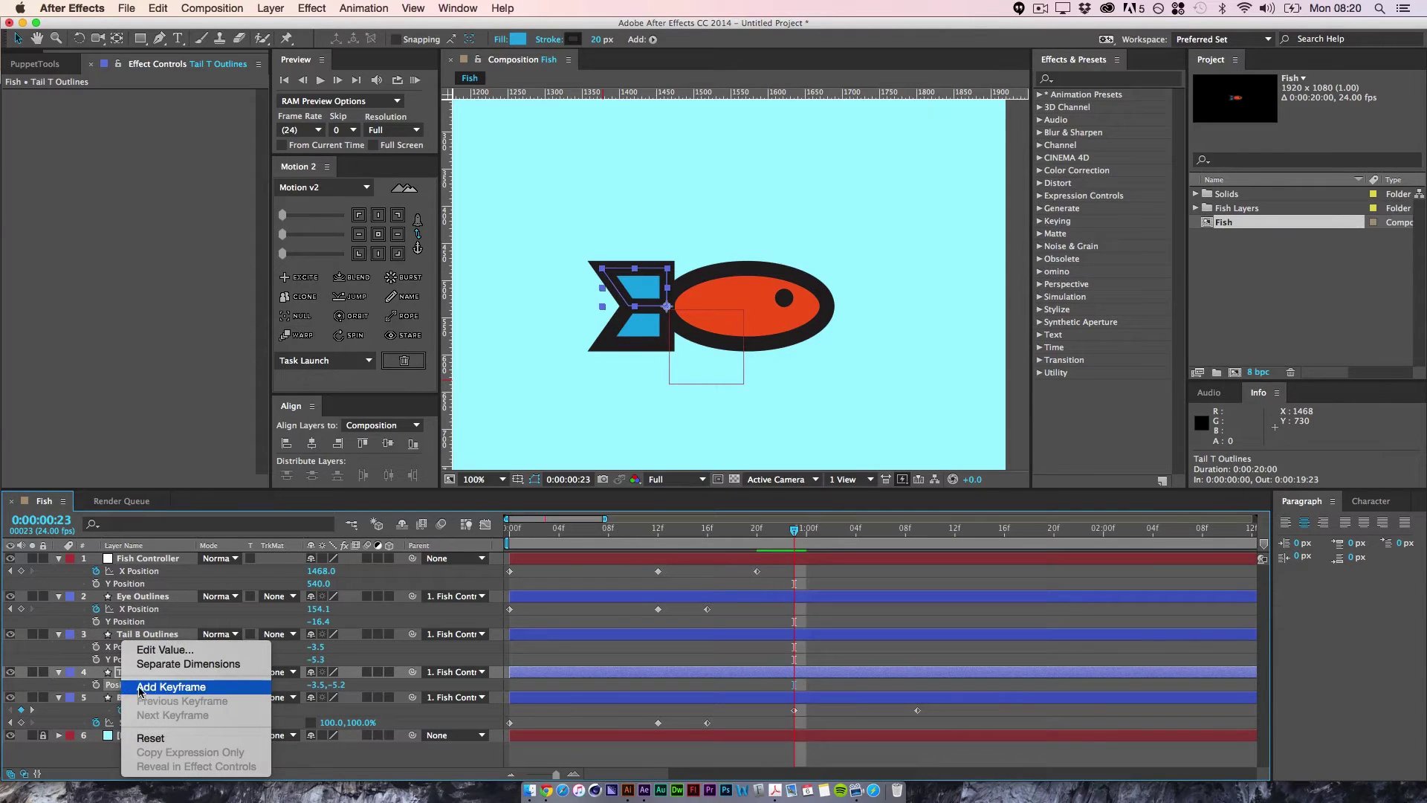
click(154, 696)
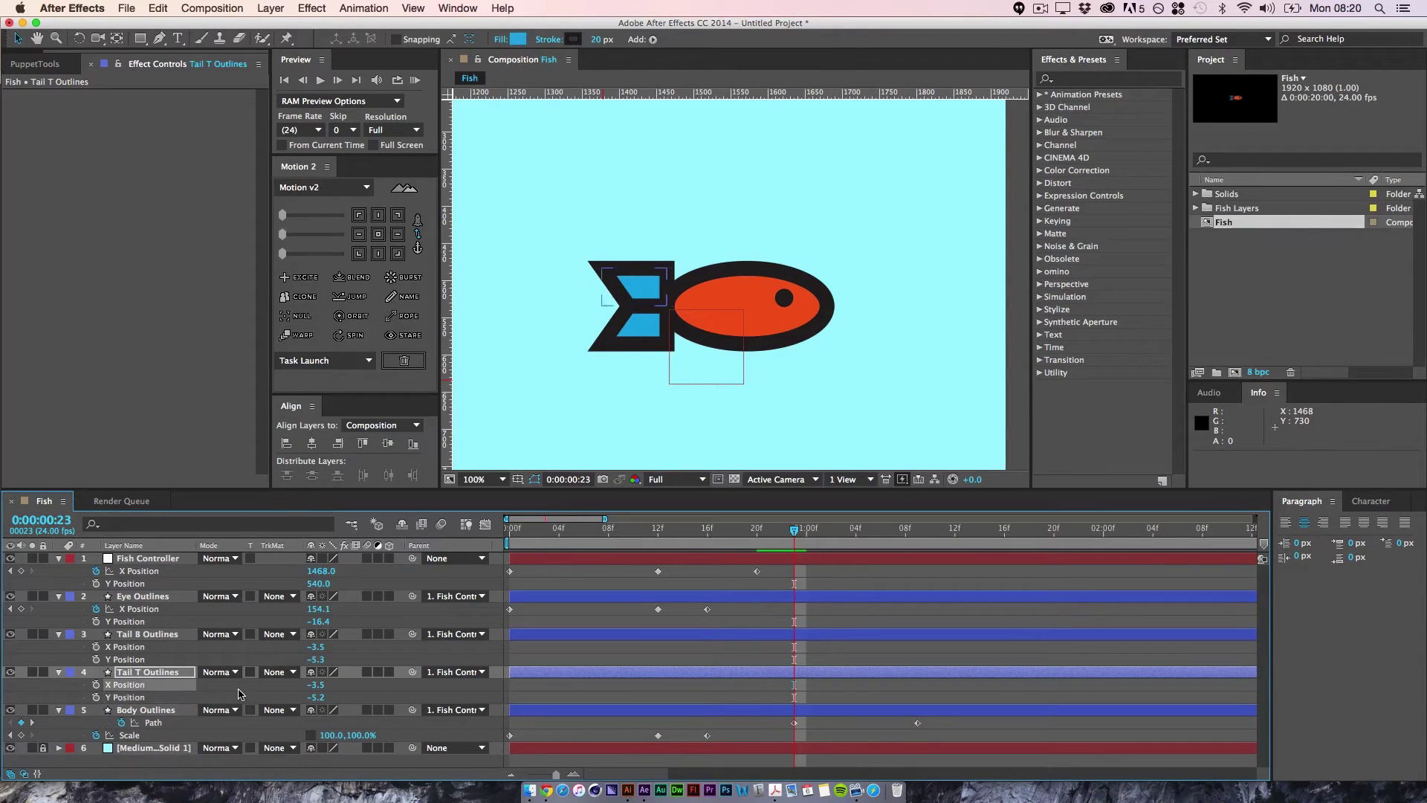
click(96, 684)
click(96, 647)
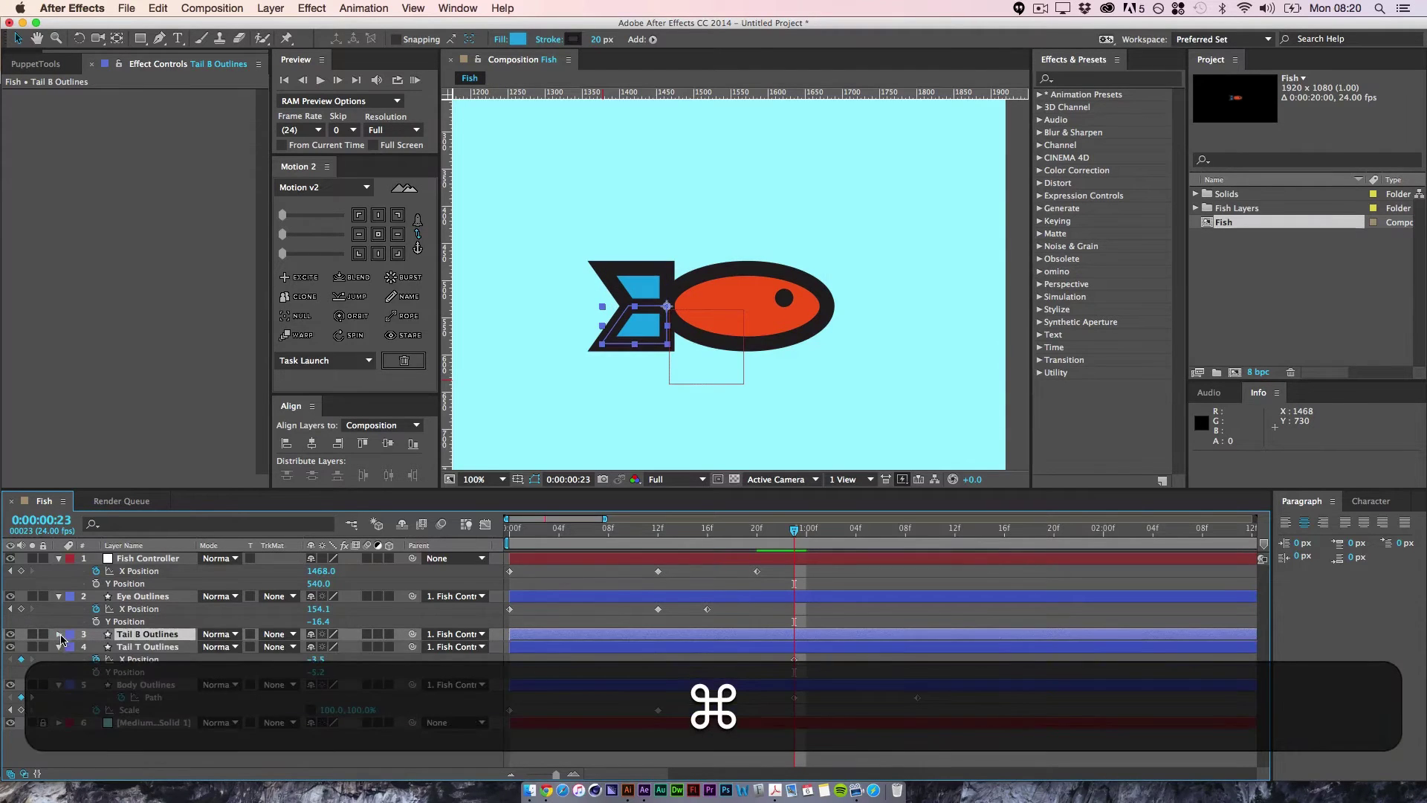
- Start keyframing the Path of Tail B Outlines and of Tail T Outlines at 0:00:00:23
super+click(60, 637)
click(122, 610)
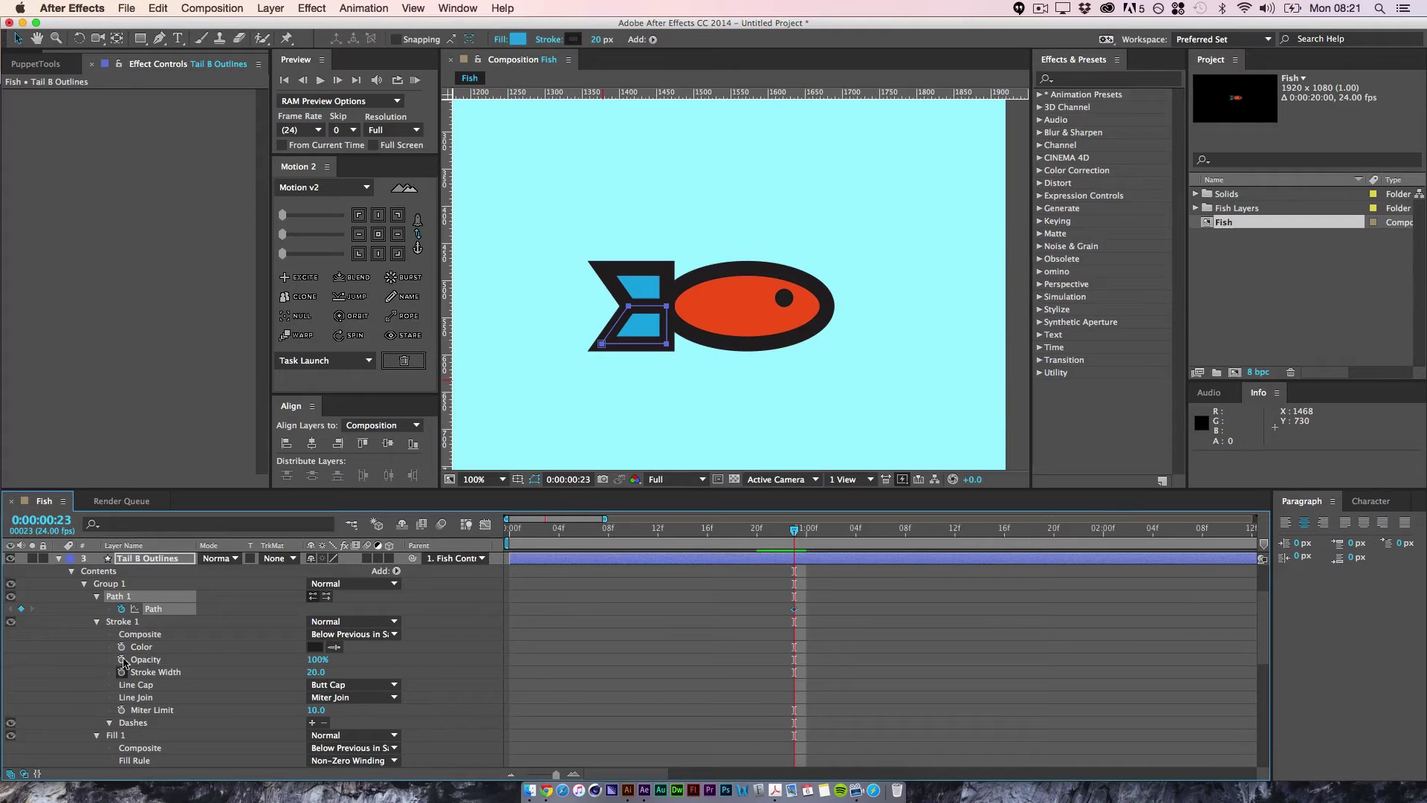
key(u)
key(super)
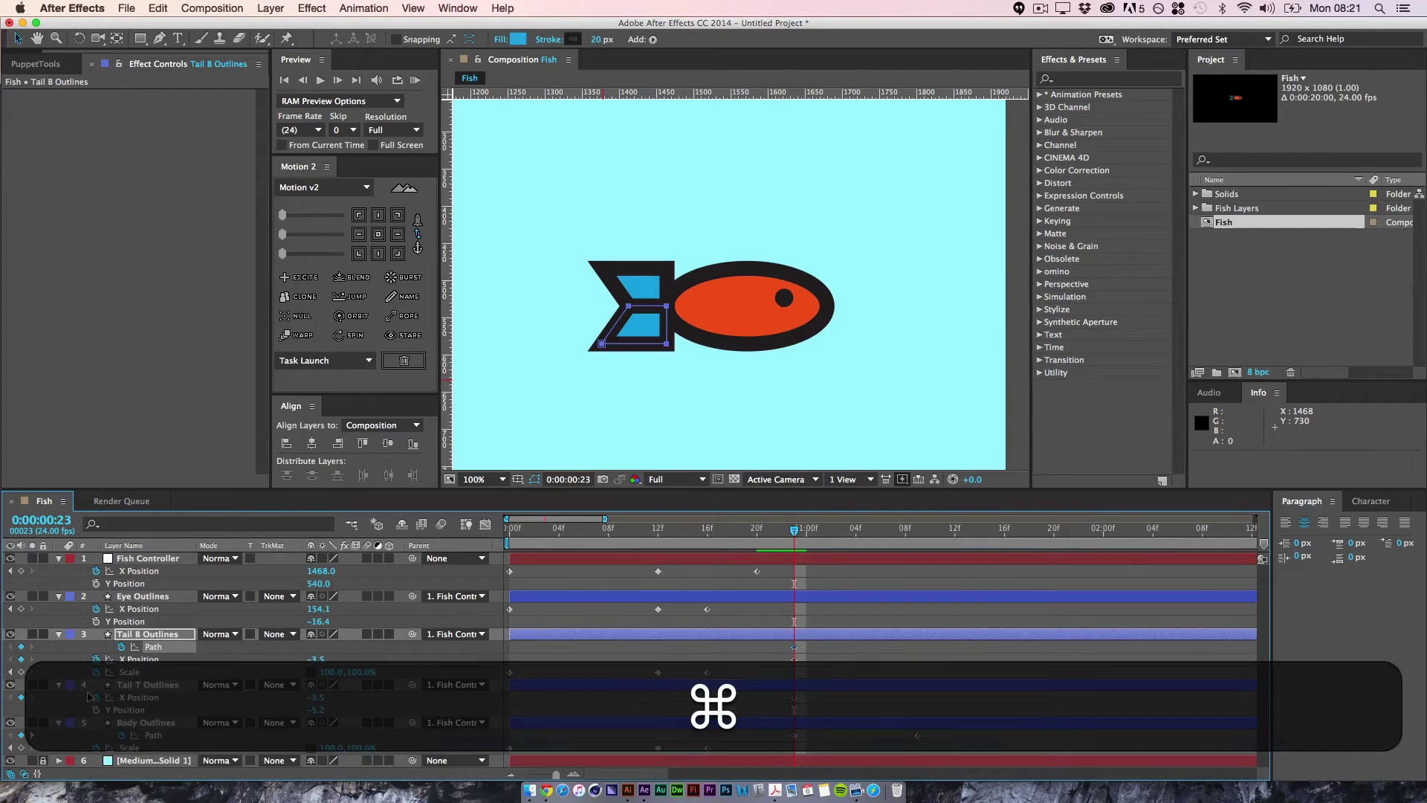
super+click(61, 688)
click(59, 685)
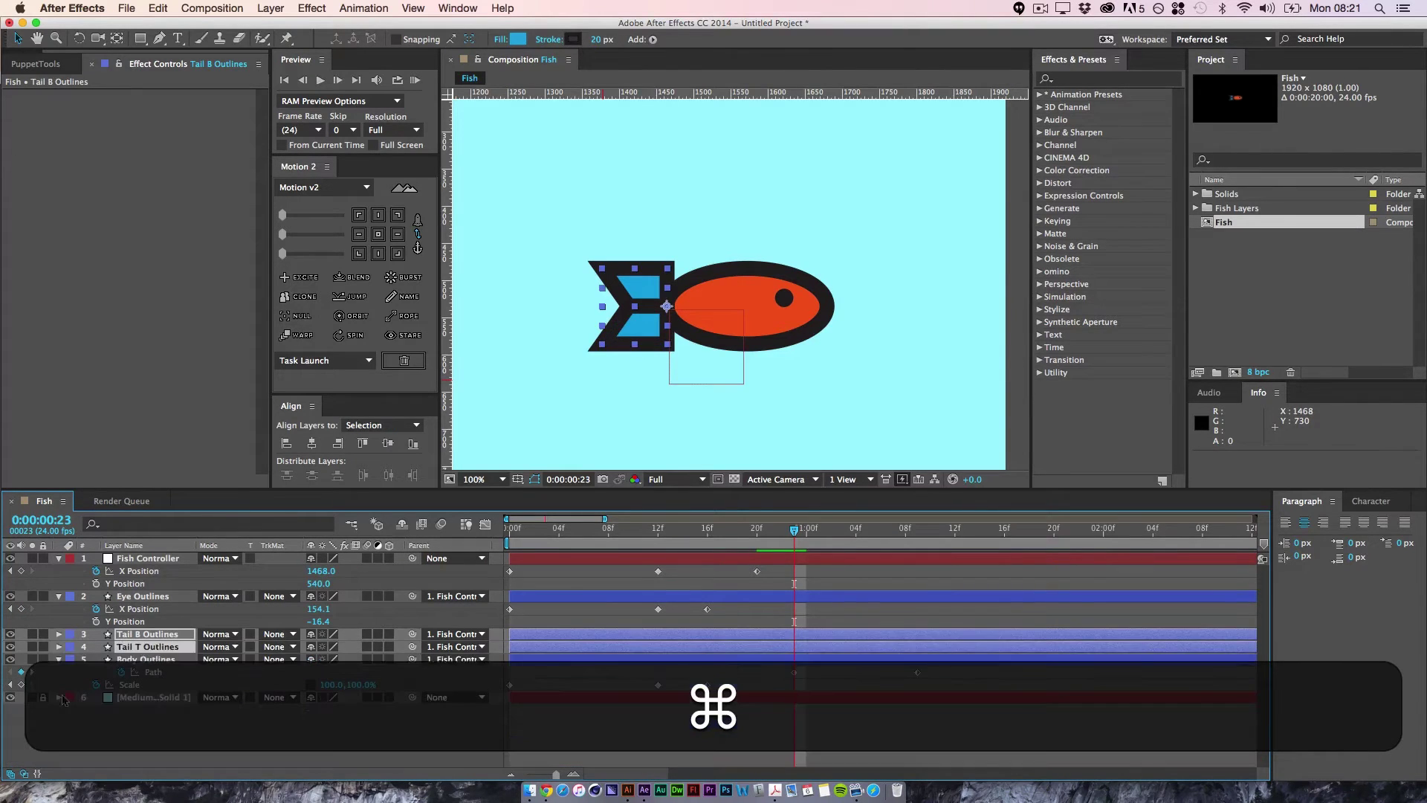
super+click(59, 647)
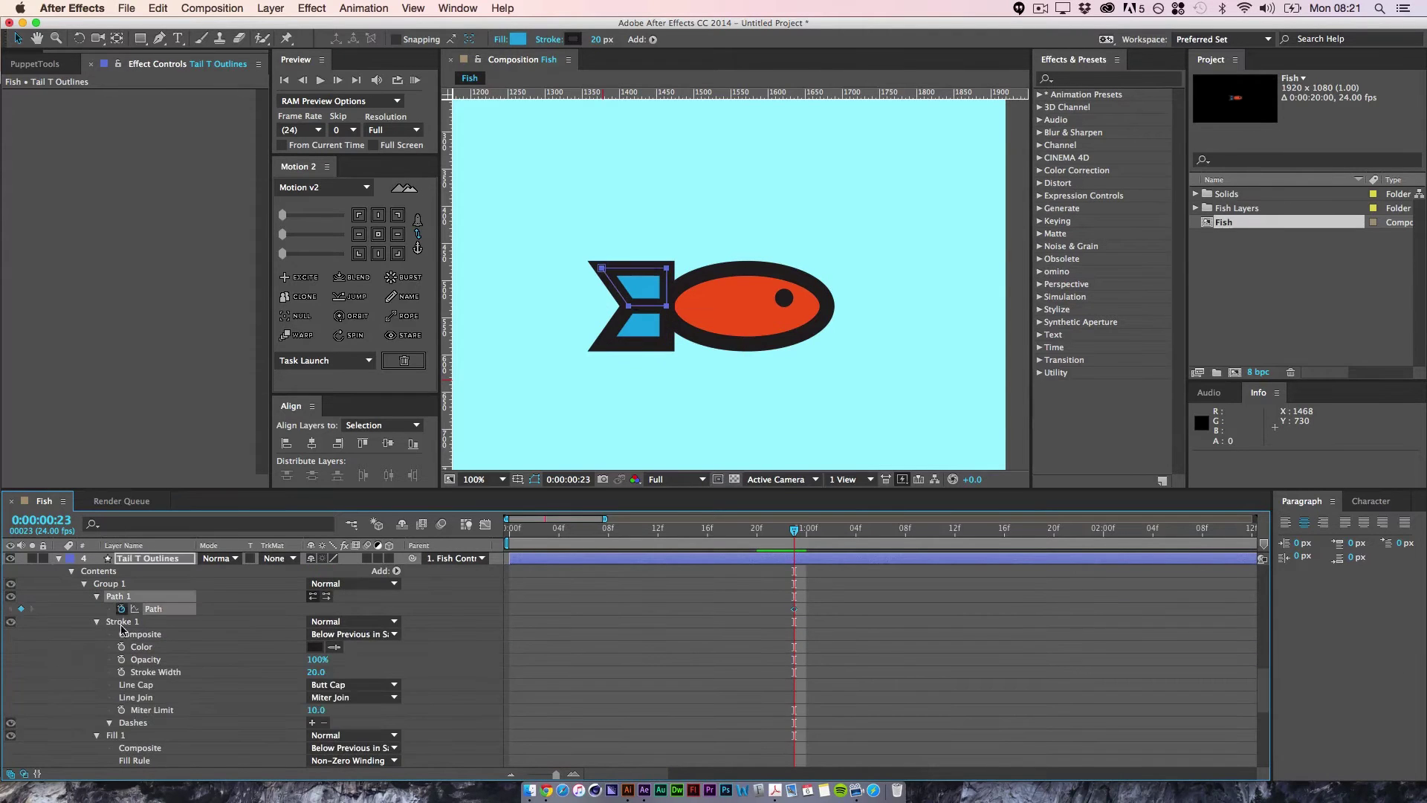
key(u)
- Reduce the expanded Tail B Outlines layer to its keyframed properties only
click(922, 630)
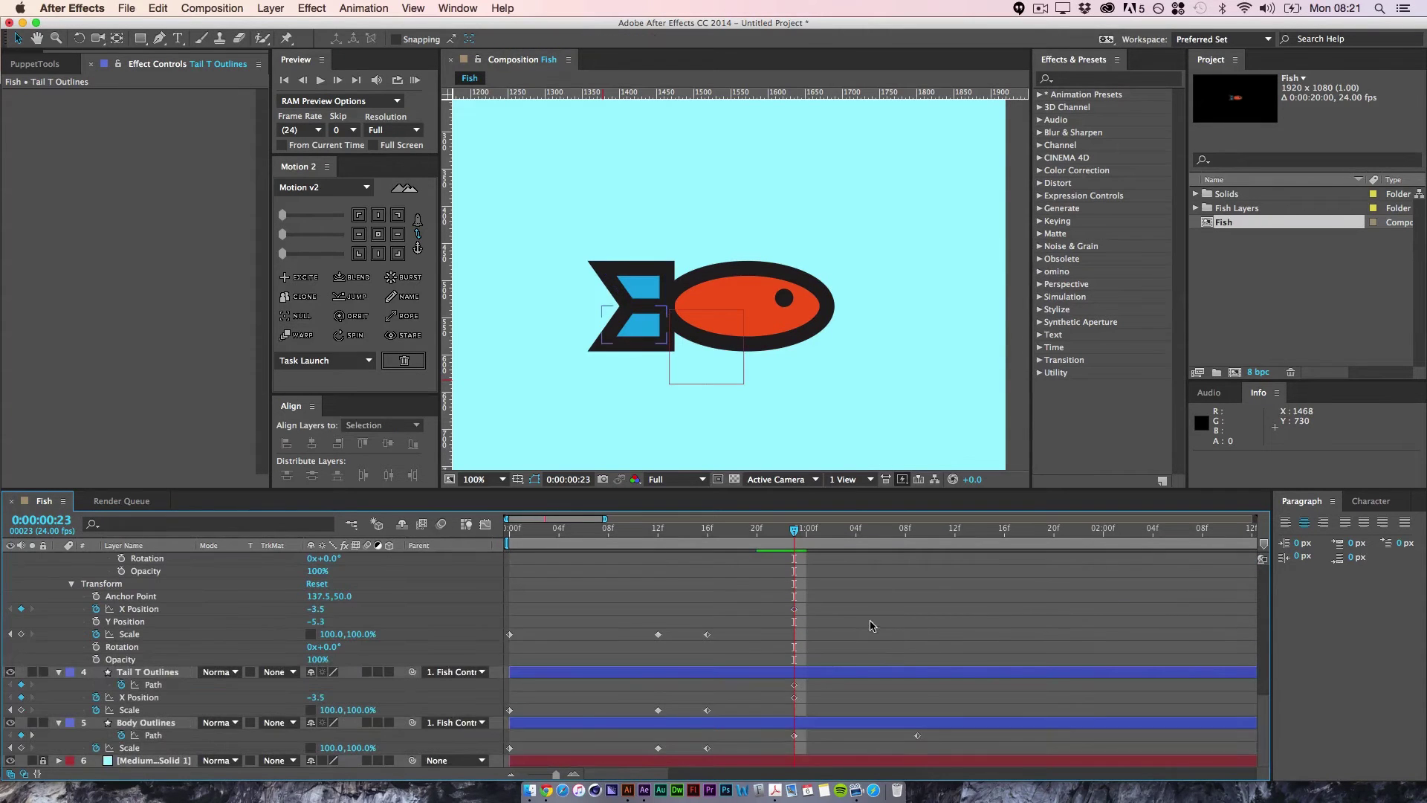
key(space)
drag(853, 599, 857, 699)
drag(857, 628, 855, 736)
drag(853, 597, 857, 681)
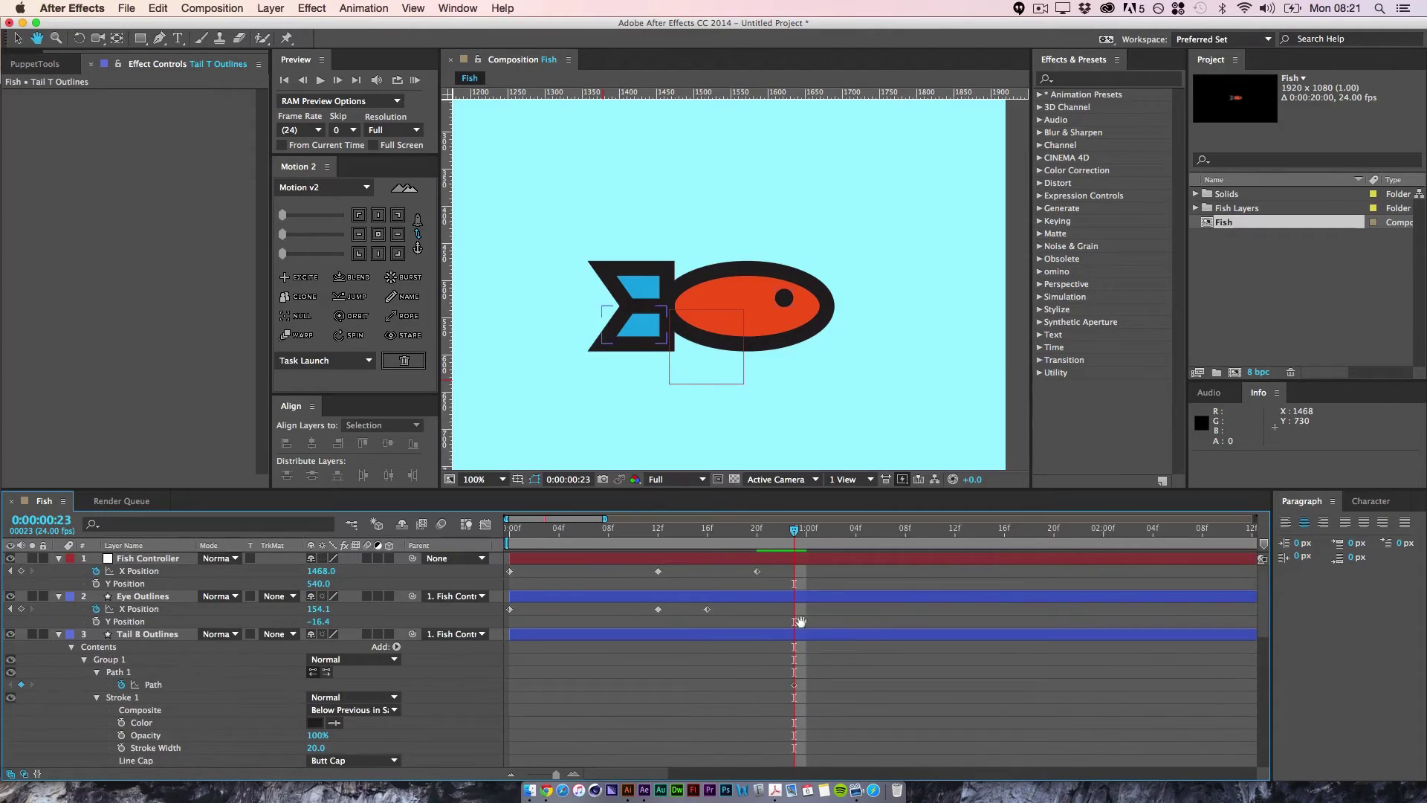
click(804, 637)
key(u)
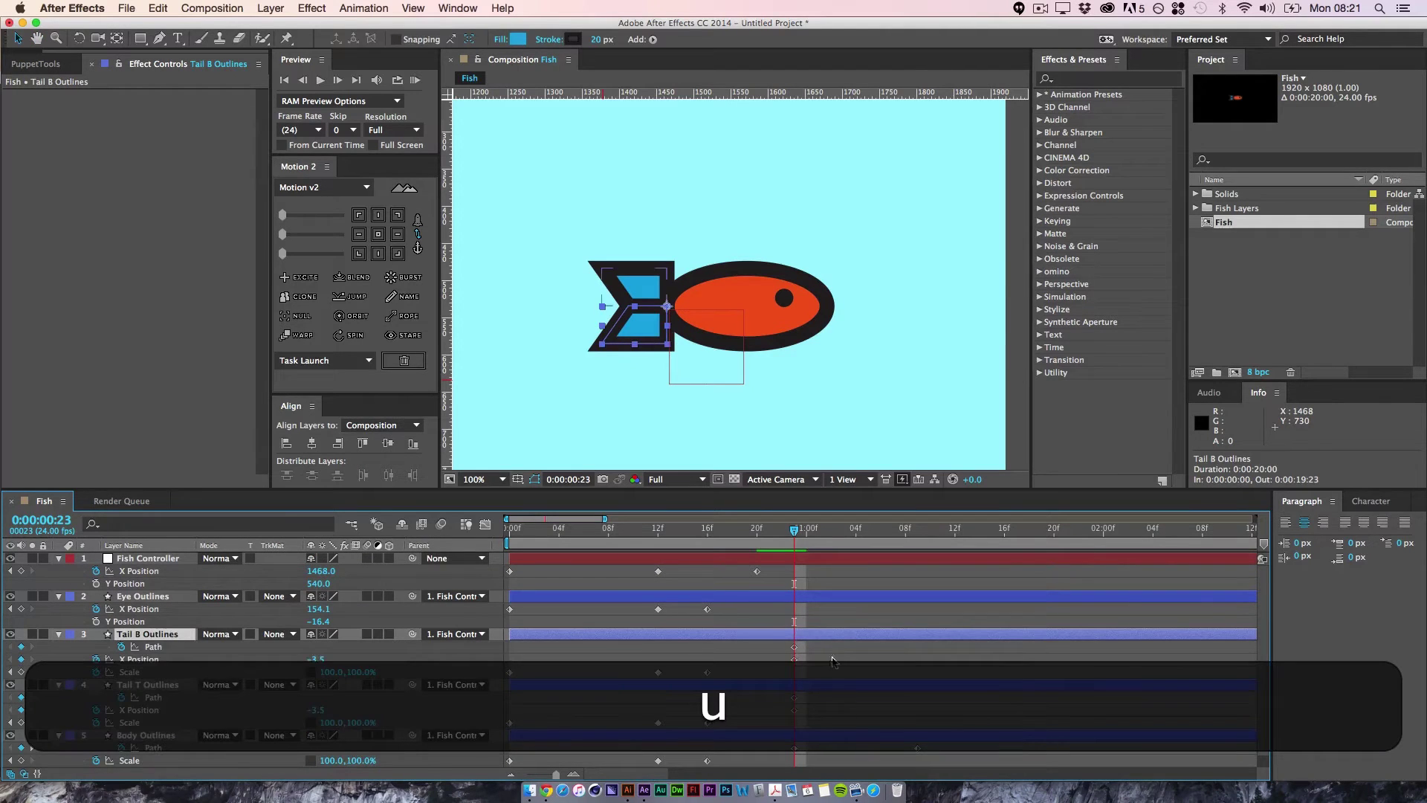
click(833, 661)
key(space)
drag(835, 646, 830, 581)
- Go to the body's second Path keyframe at 0:00:01:09 and duplicate the Tail B Outlines layer
drag(793, 533, 899, 584)
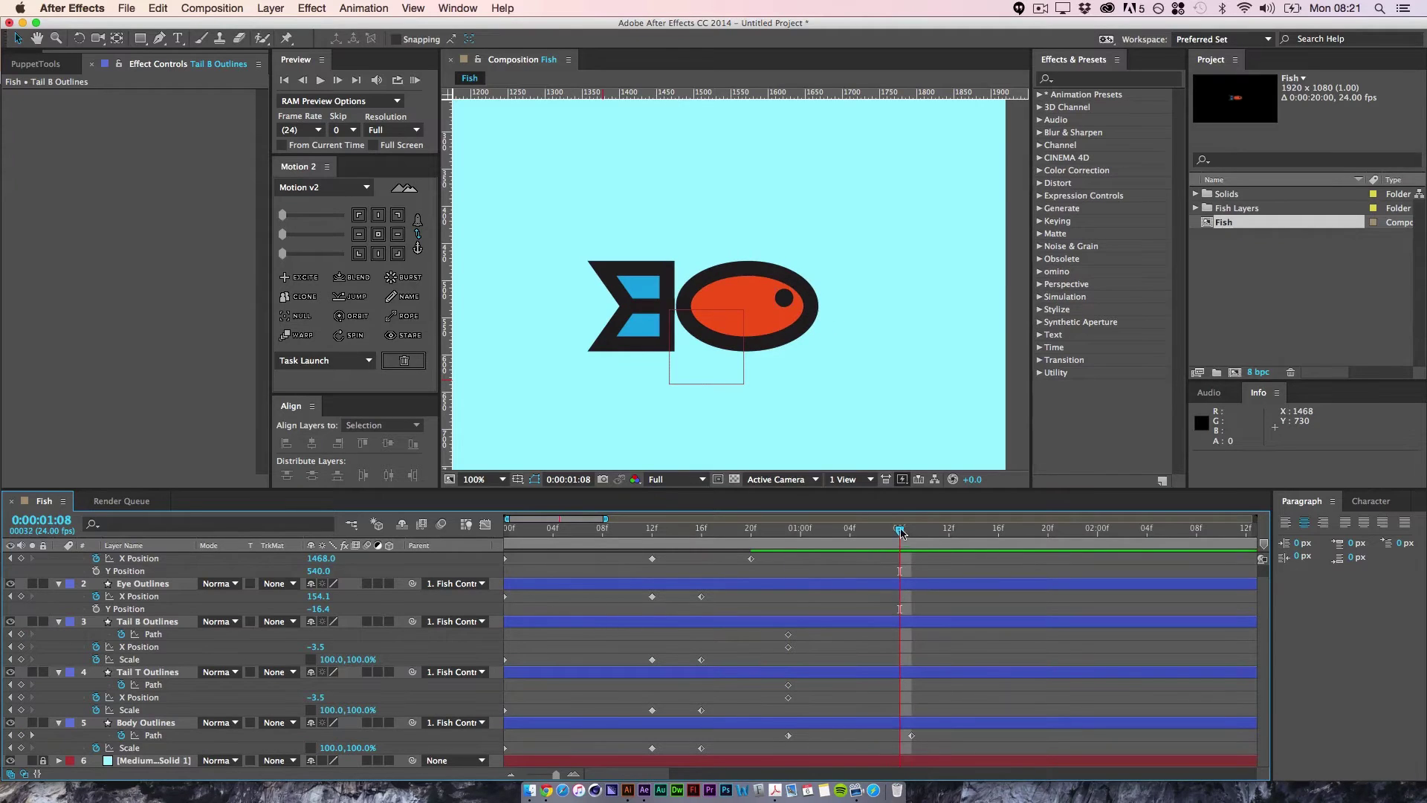
drag(900, 532, 912, 532)
click(139, 630)
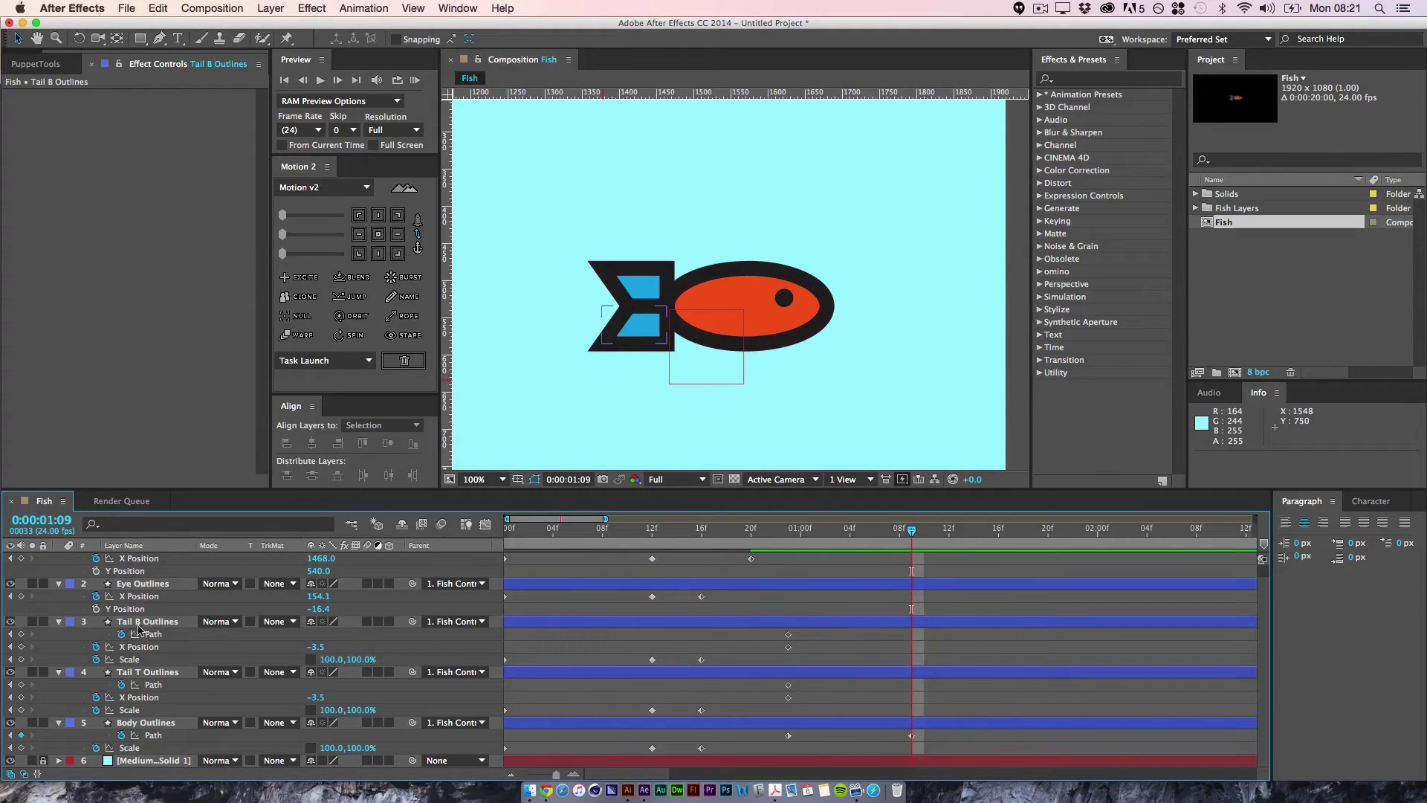
click(141, 623)
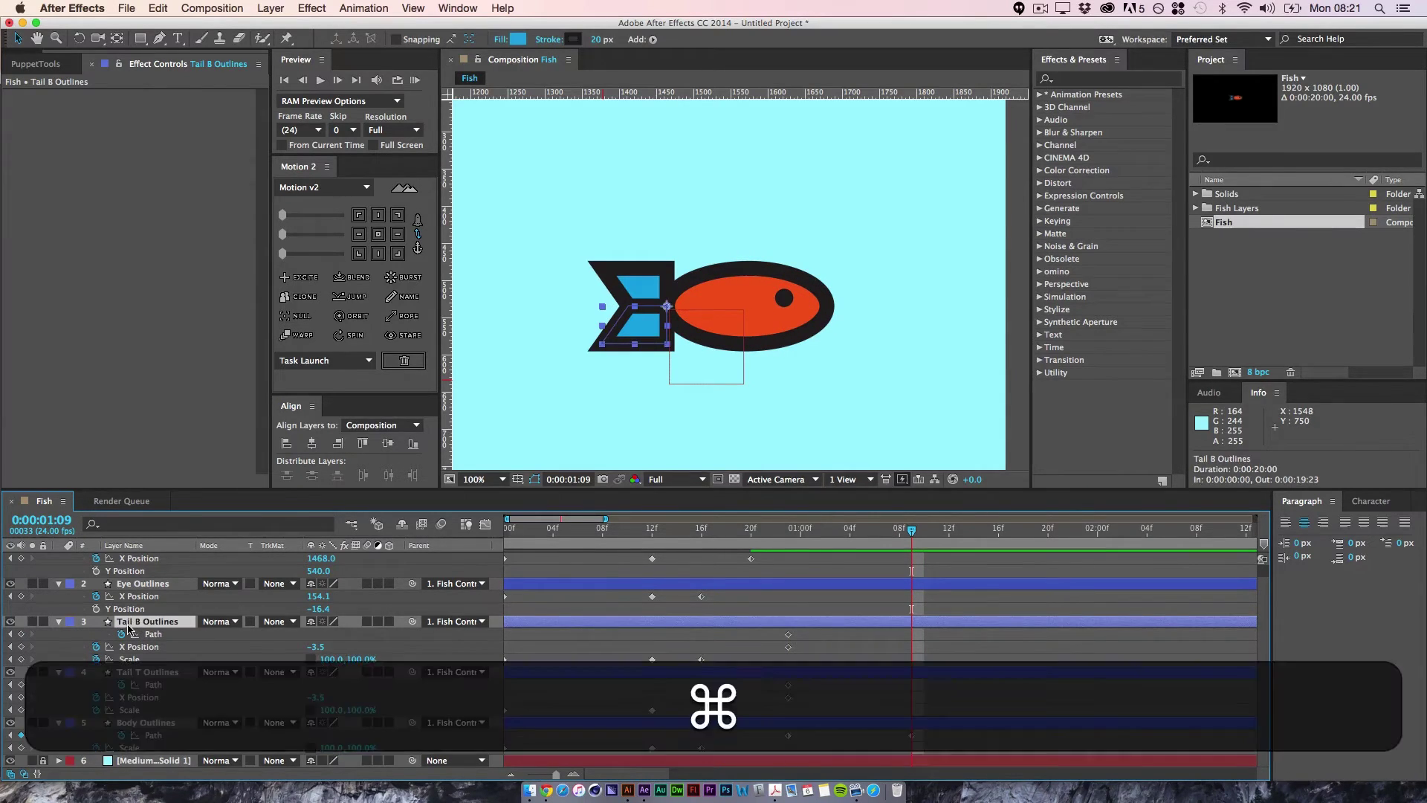
key(super+d)
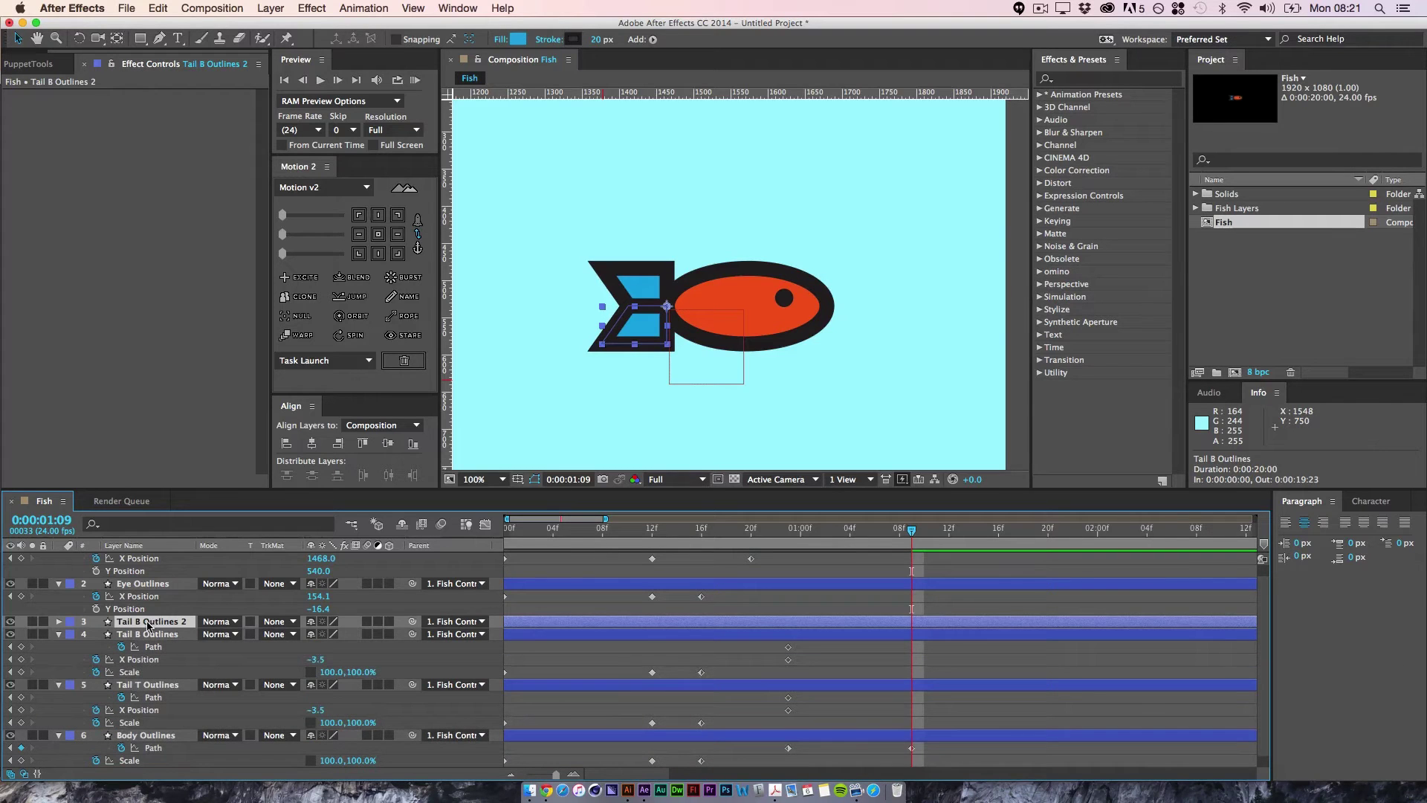
- Mirror the Tail B duplicate with an unanimated horizontal scale of -100%, and move it about 217 px horizontally to the body's head end
key(s)
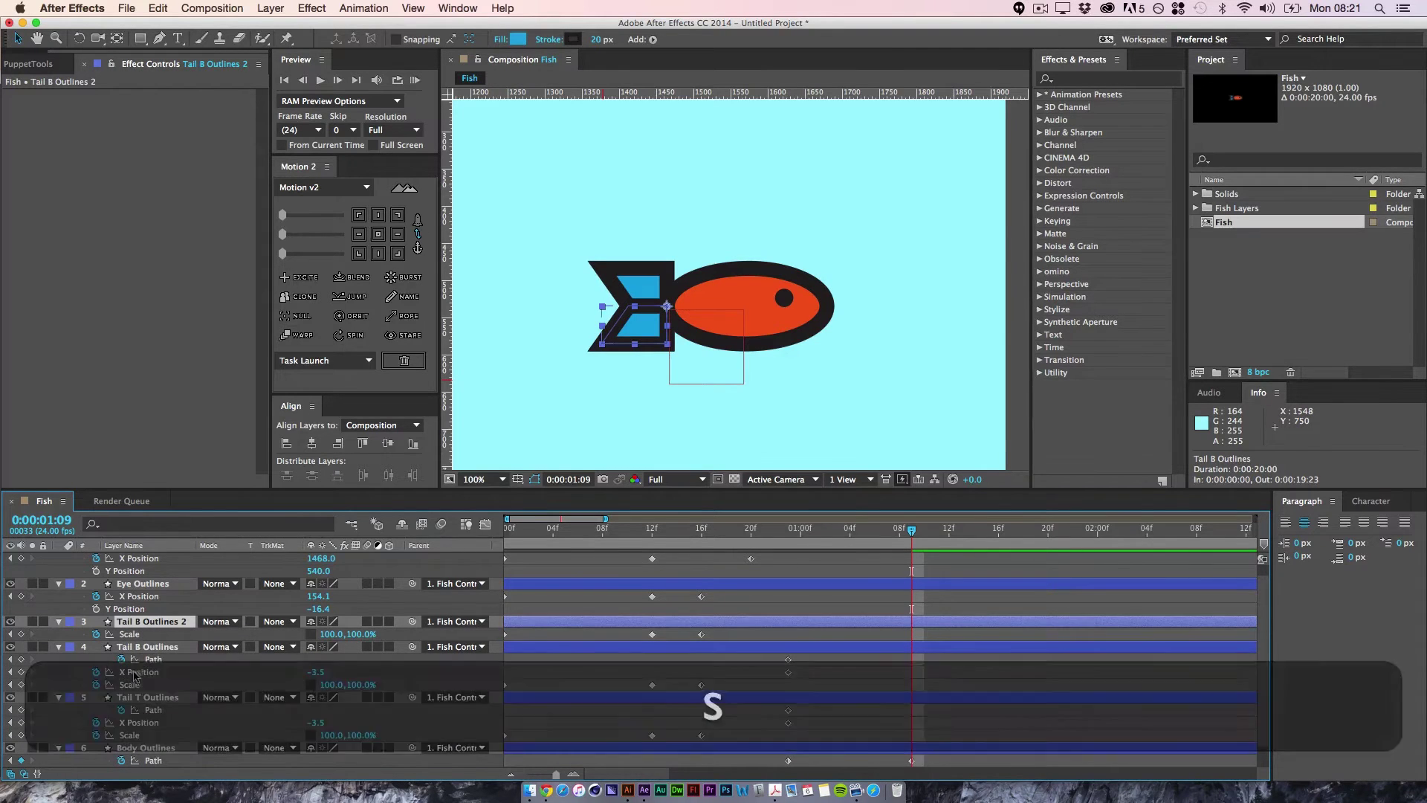
click(326, 635)
key(Left)
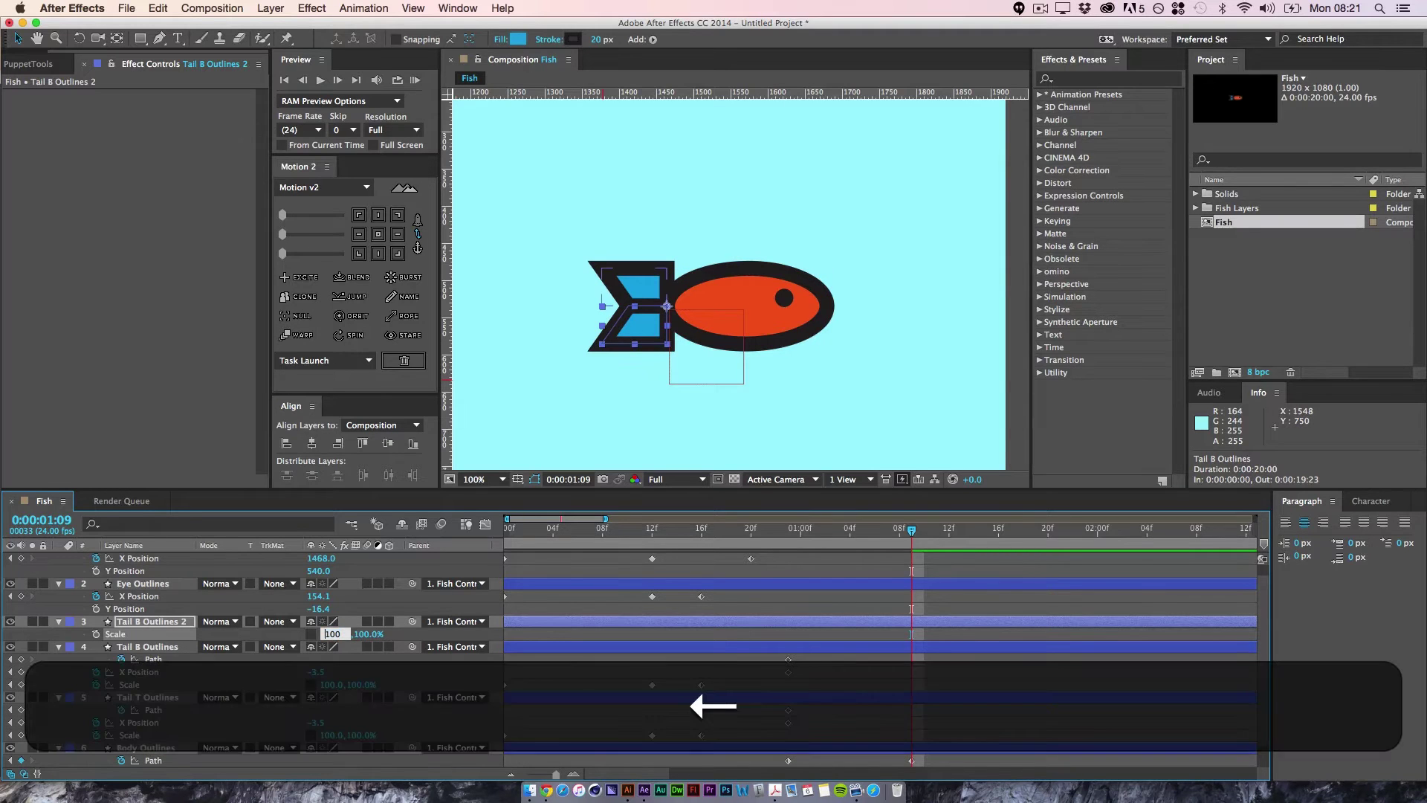
text(-)
key(Return)
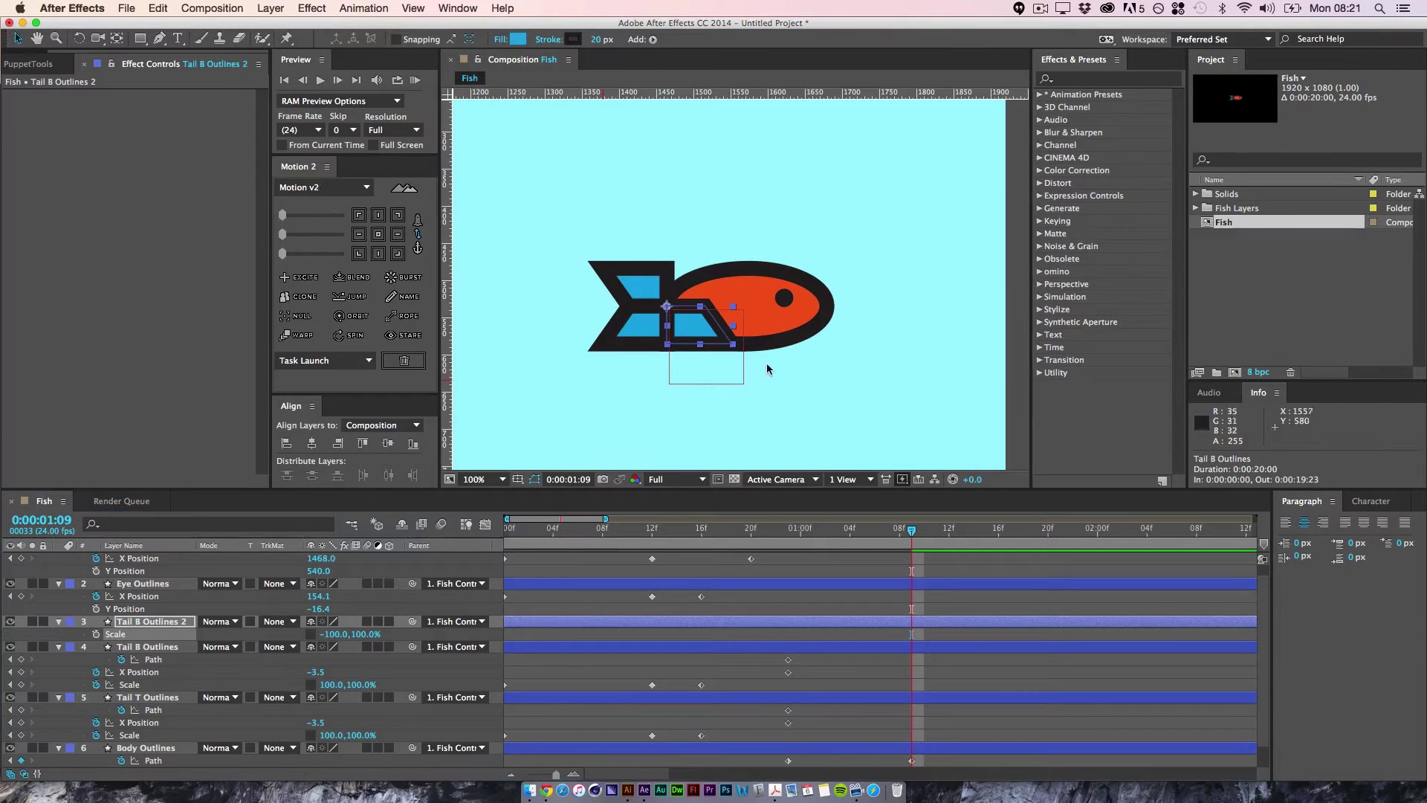
drag(695, 334, 855, 353)
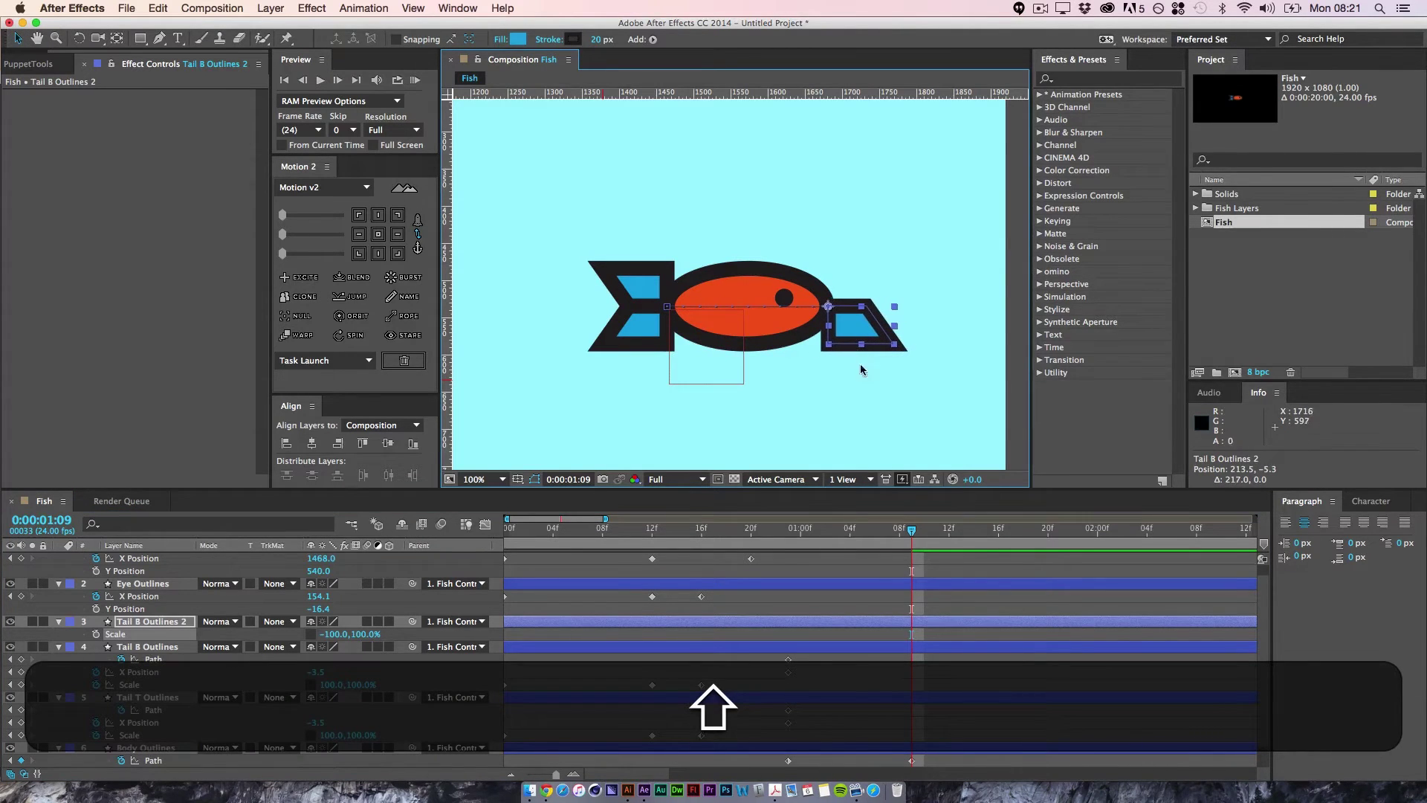
- Set the mirrored tail duplicate's opacity to 30% so it serves as a faint reference
key(t)
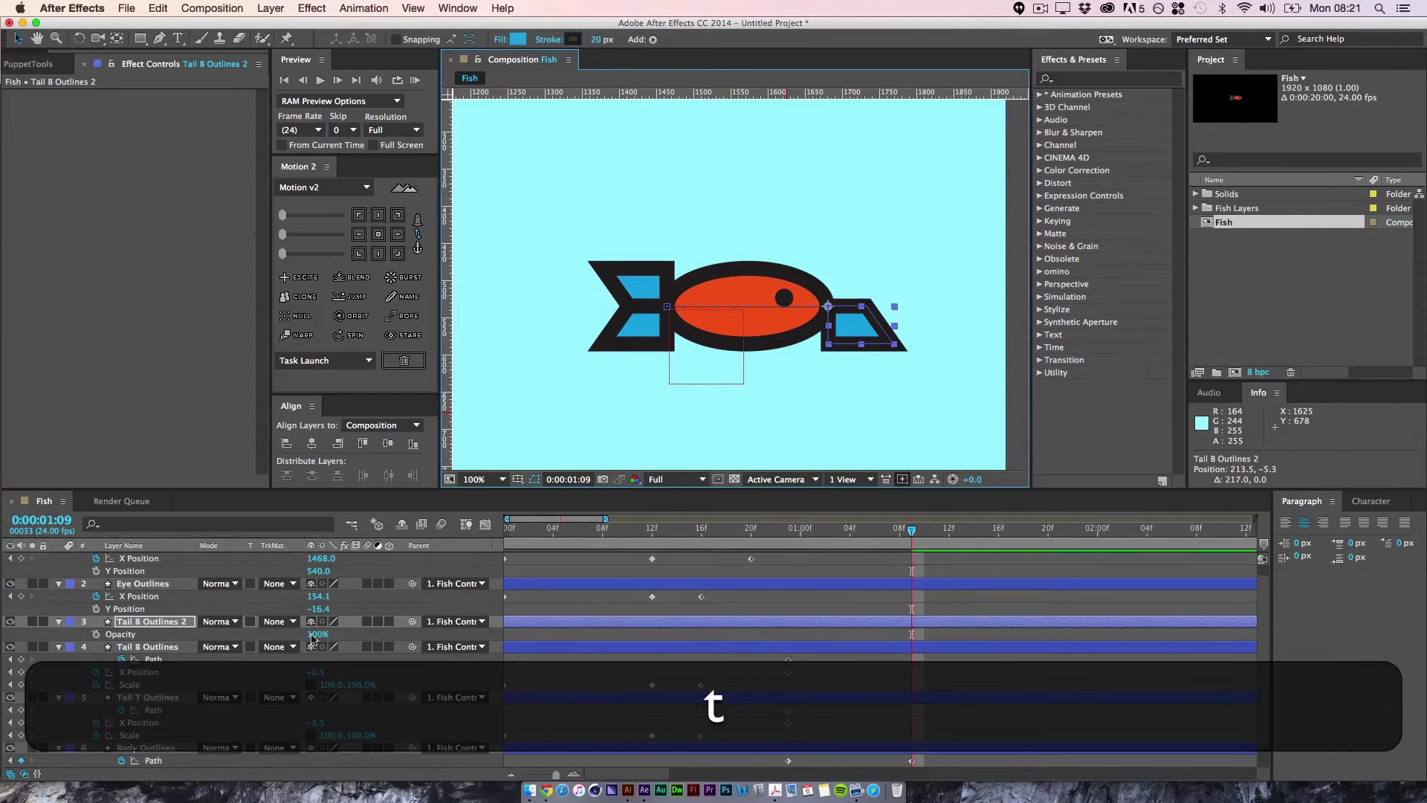
click(317, 634)
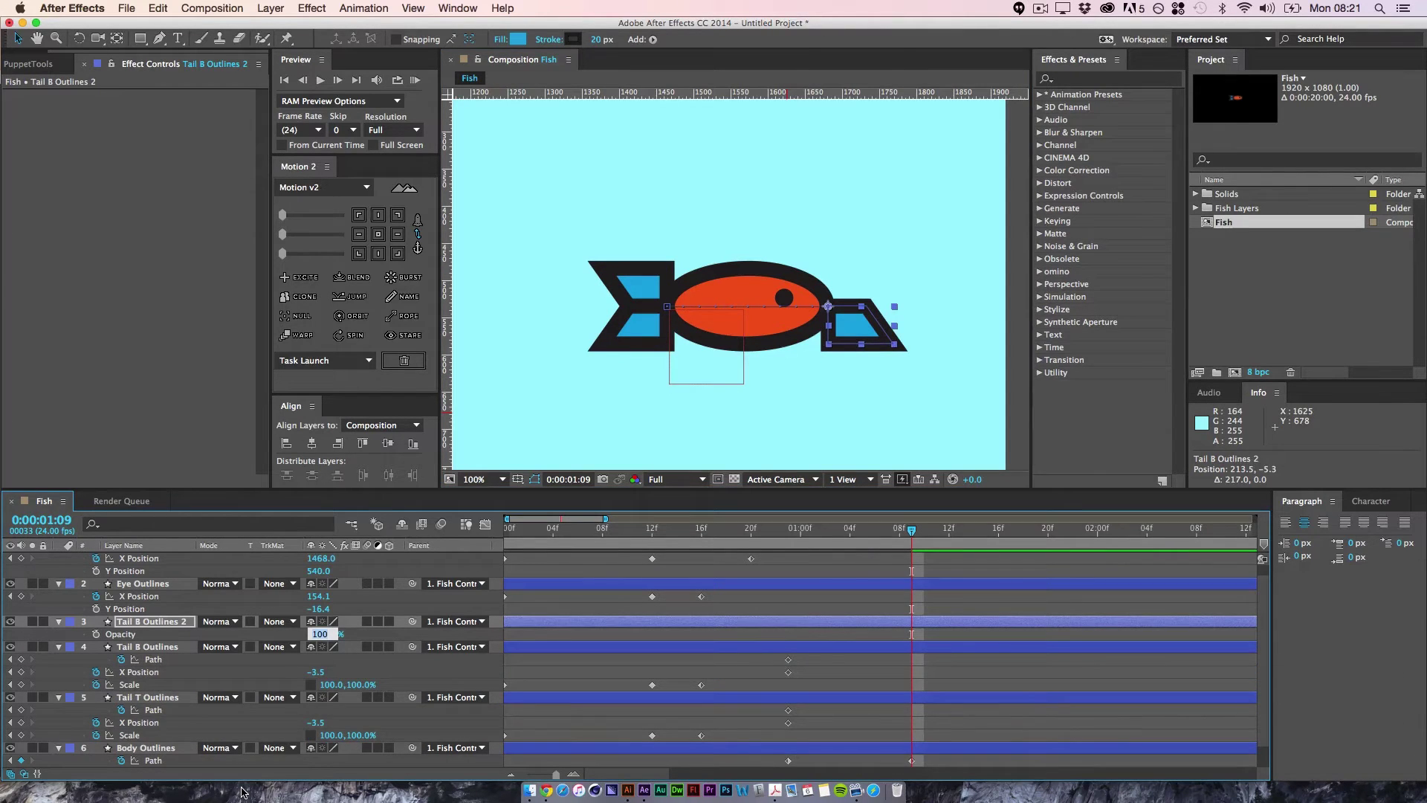
text(30)
key(Return)
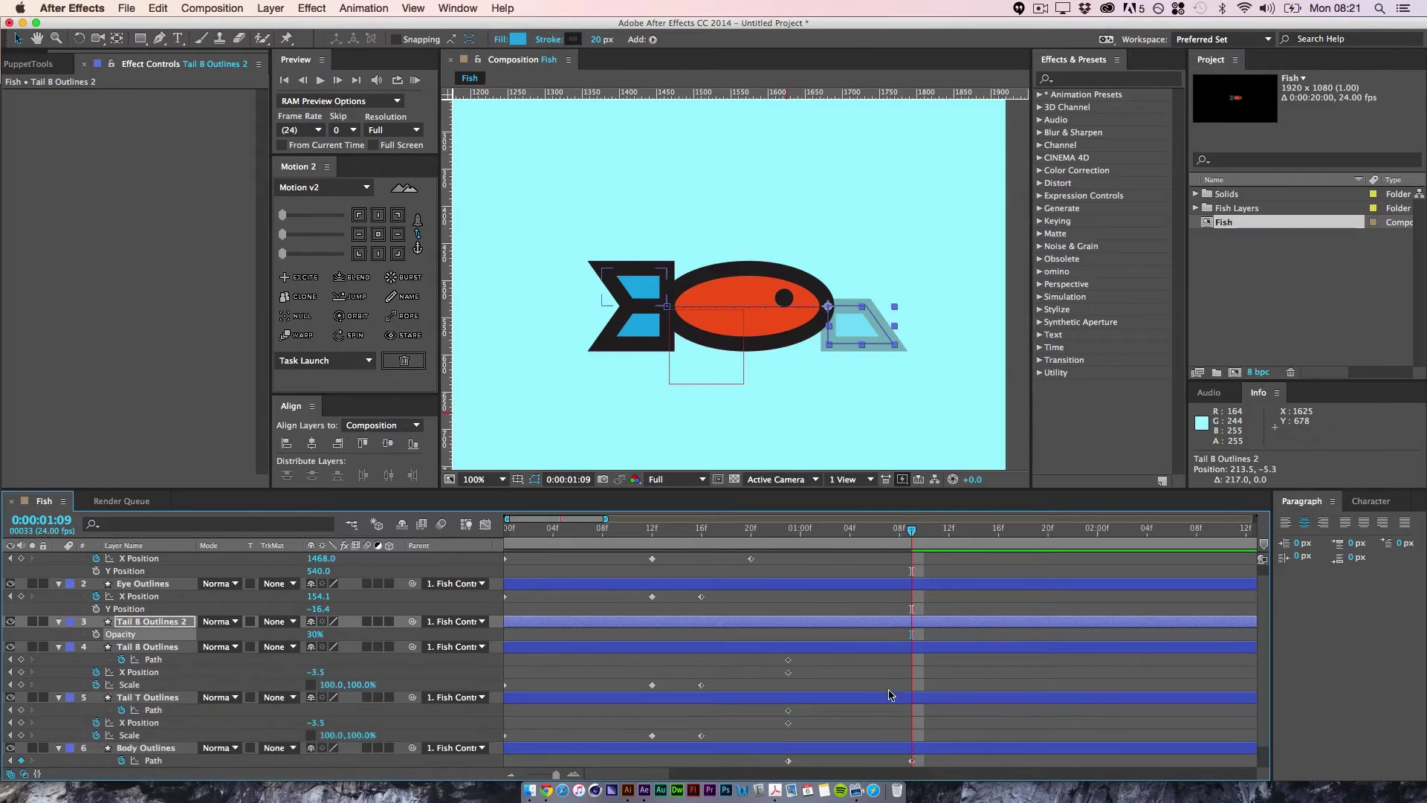
- Remove the X Position animation from the original Tail B Outlines and add a Path keyframe at 0:00:01:09
click(154, 650)
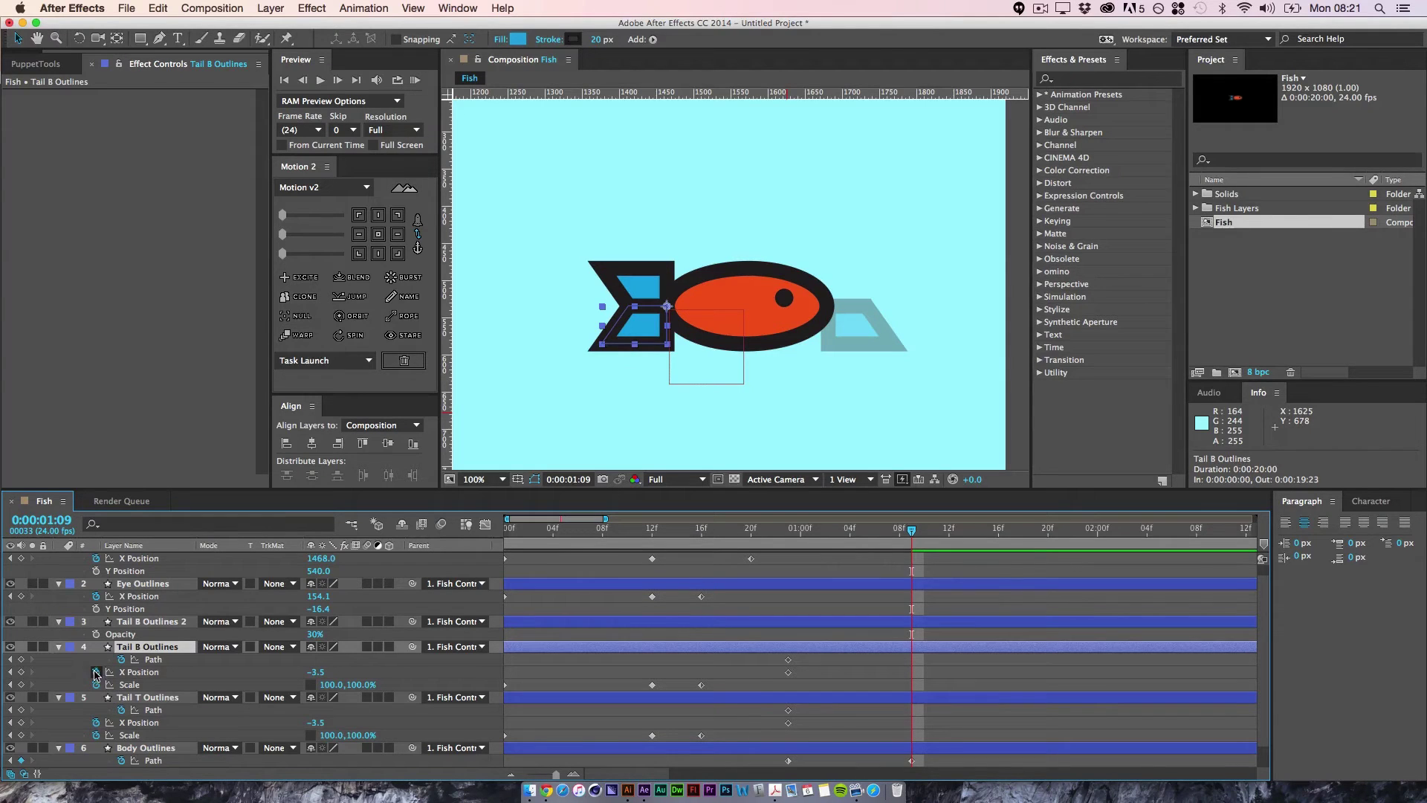
click(95, 673)
click(21, 660)
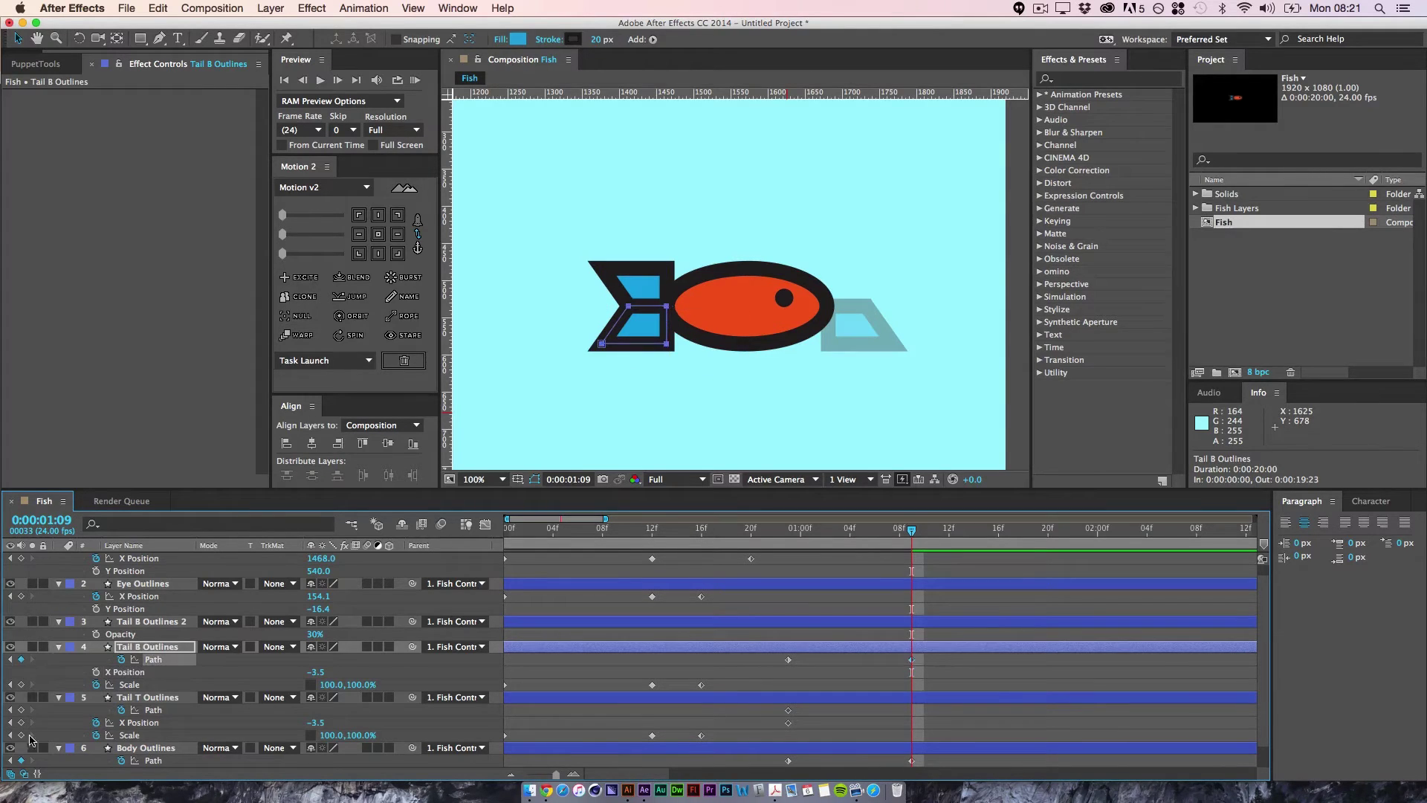
- Shift the original Tail B path horizontally to the head end, aligning its vertical edge with the faded duplicate's vertical edge
drag(571, 384, 826, 314)
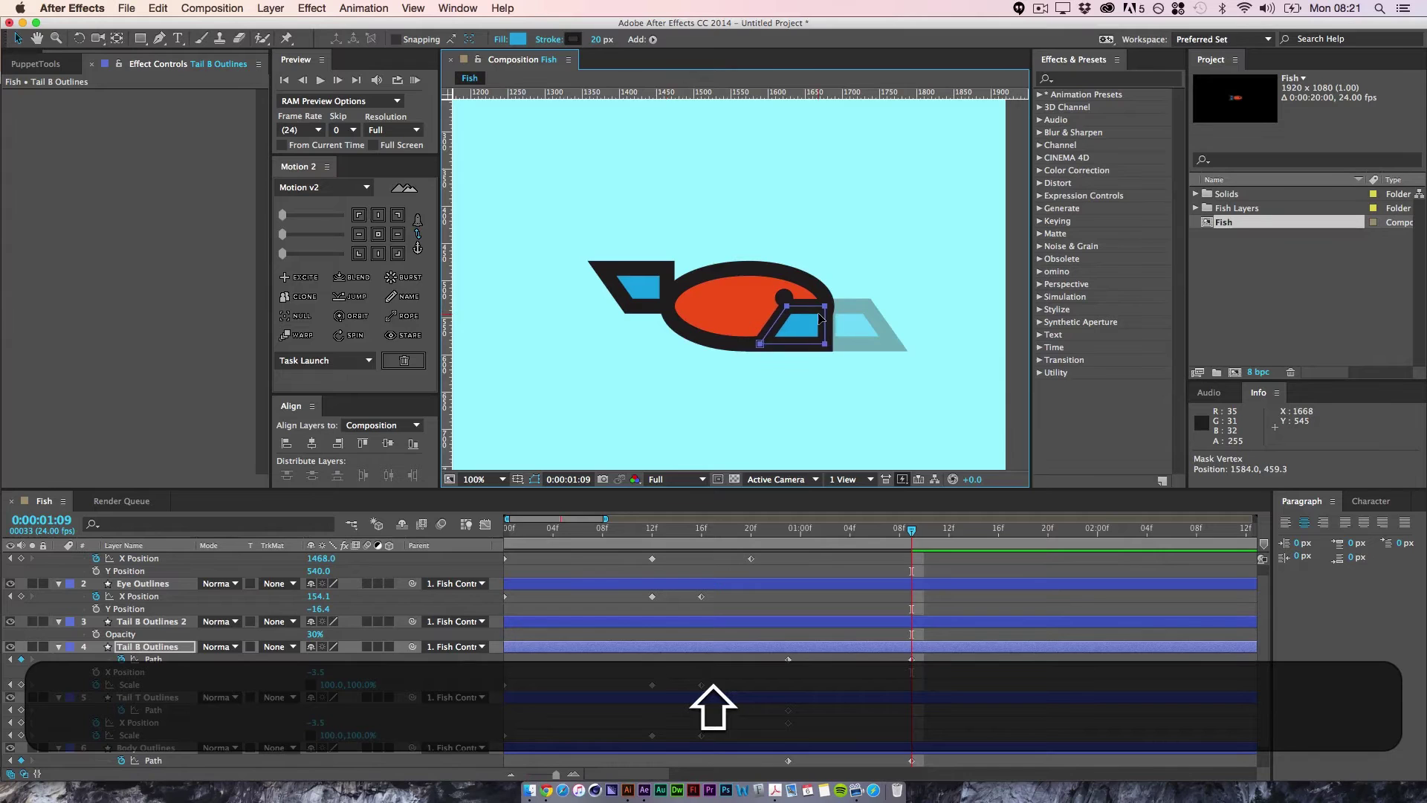
key(super+equal)
key(super+equal)
key(space)
drag(997, 346, 654, 235)
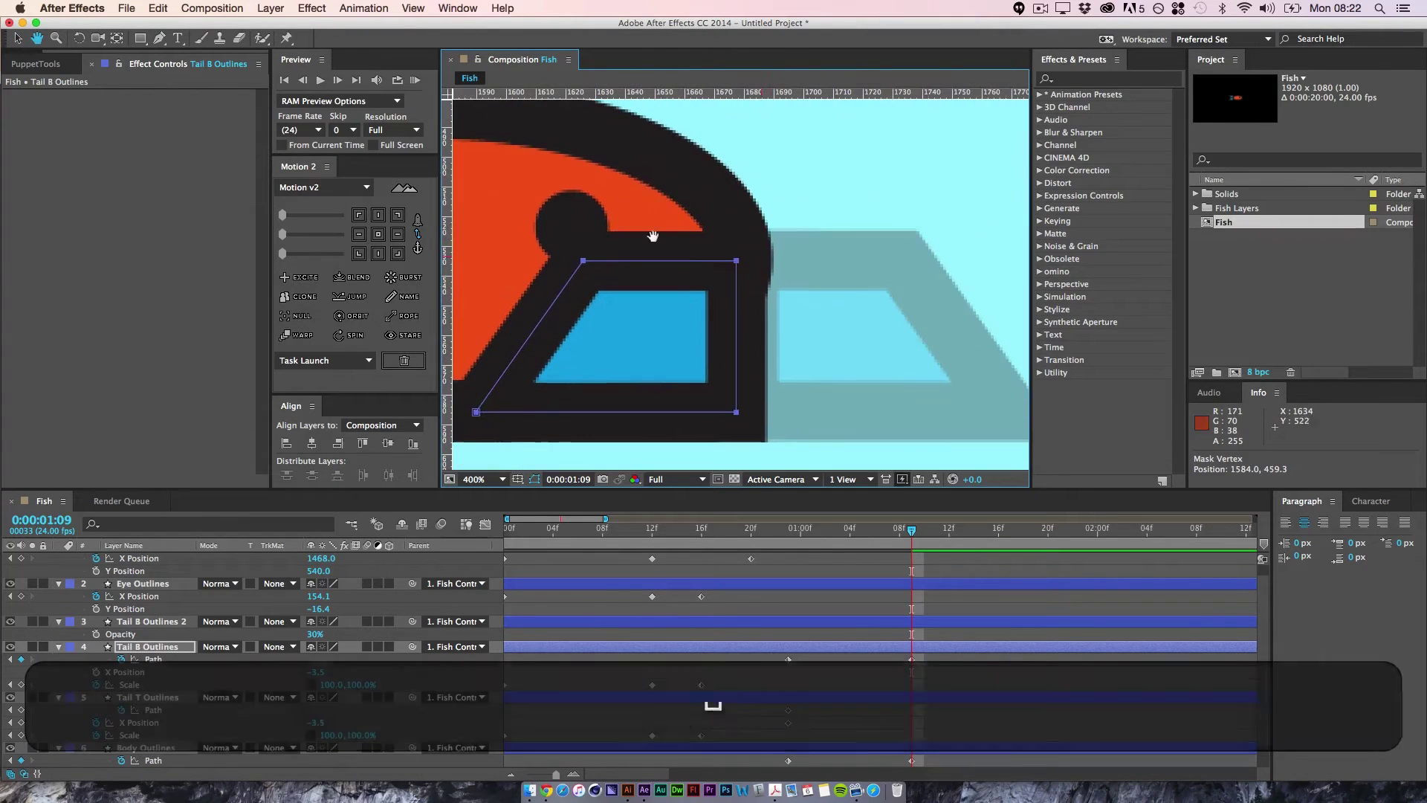
drag(736, 260, 824, 206)
key(space)
mouse_move(547, 383)
mouse_down()
mouse_move(754, 184)
mouse_move(758, 147)
mouse_up()
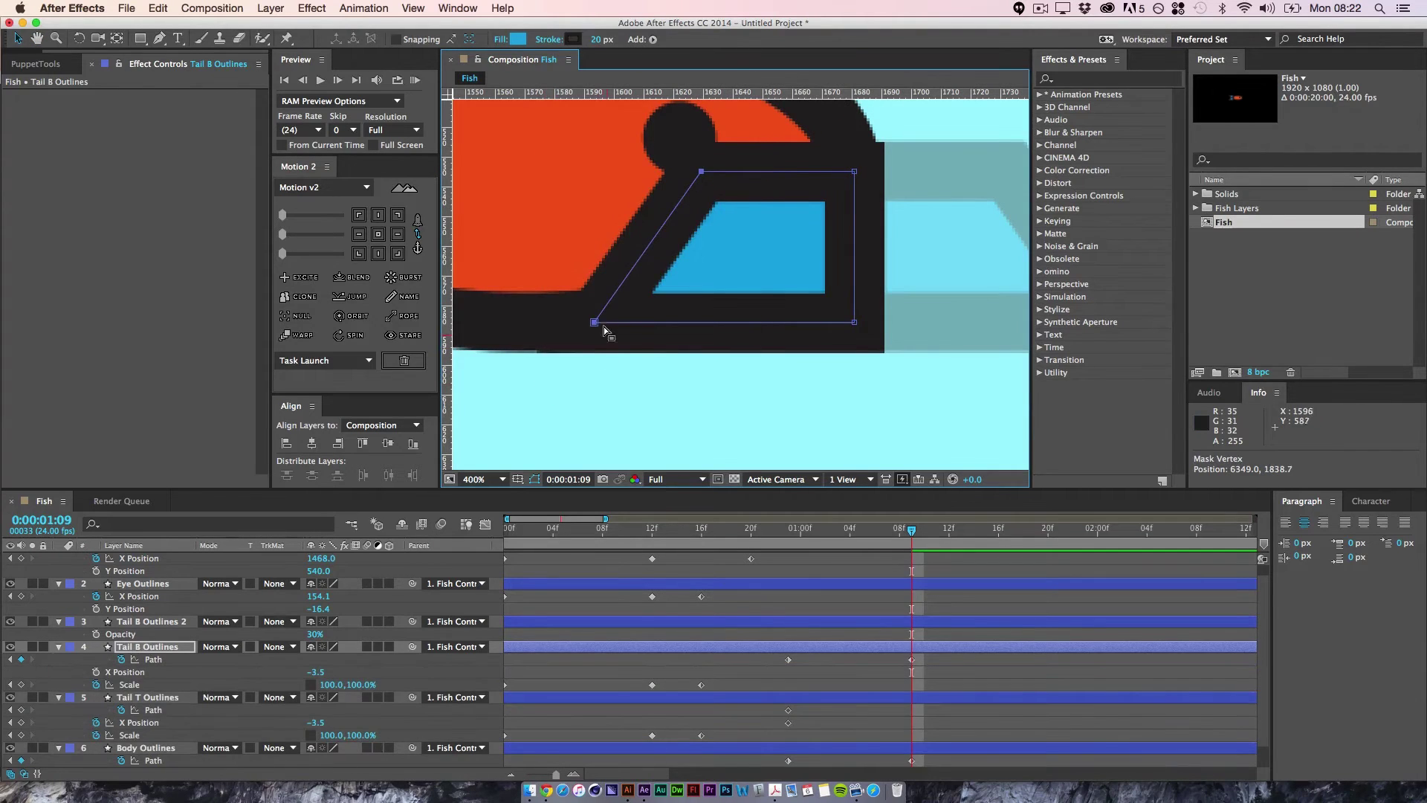
- Move the Tail B path's two outer vertices across horizontally to match the slanted edge of the mirrored reference, then deselect the layer
drag(594, 322, 807, 340)
key(space)
click(681, 391)
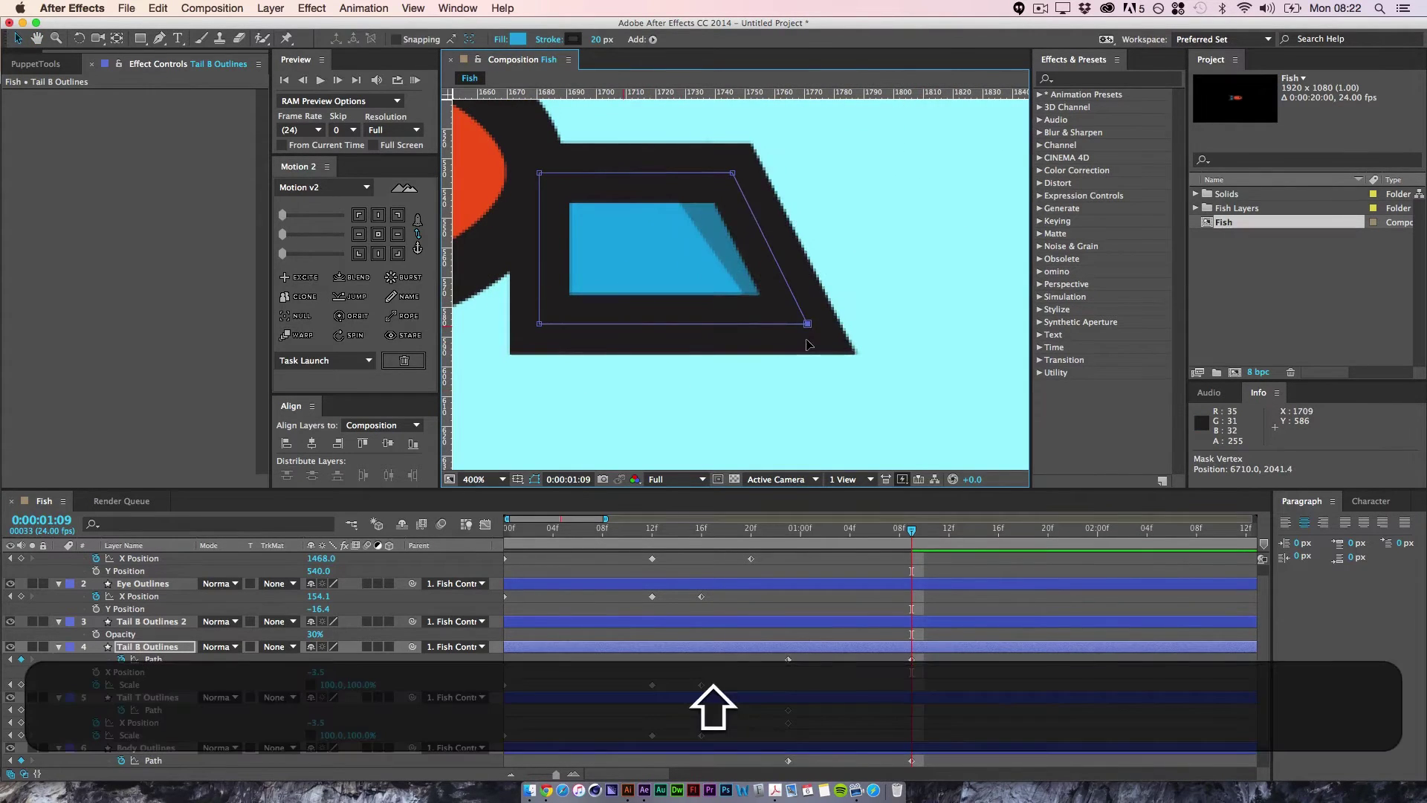
drag(734, 173, 693, 174)
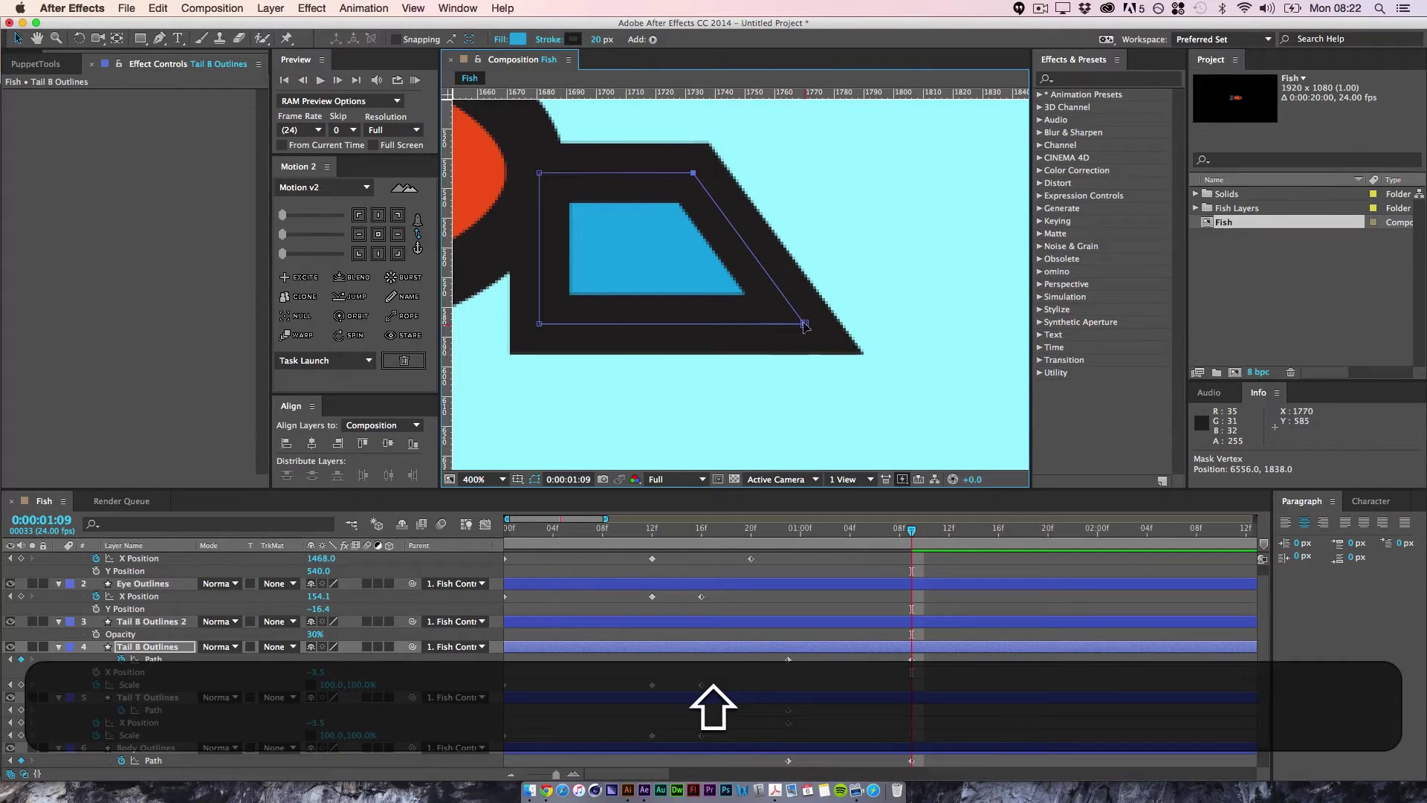
mouse_move(807, 325)
mouse_down()
mouse_move(774, 323)
mouse_move(799, 324)
mouse_up()
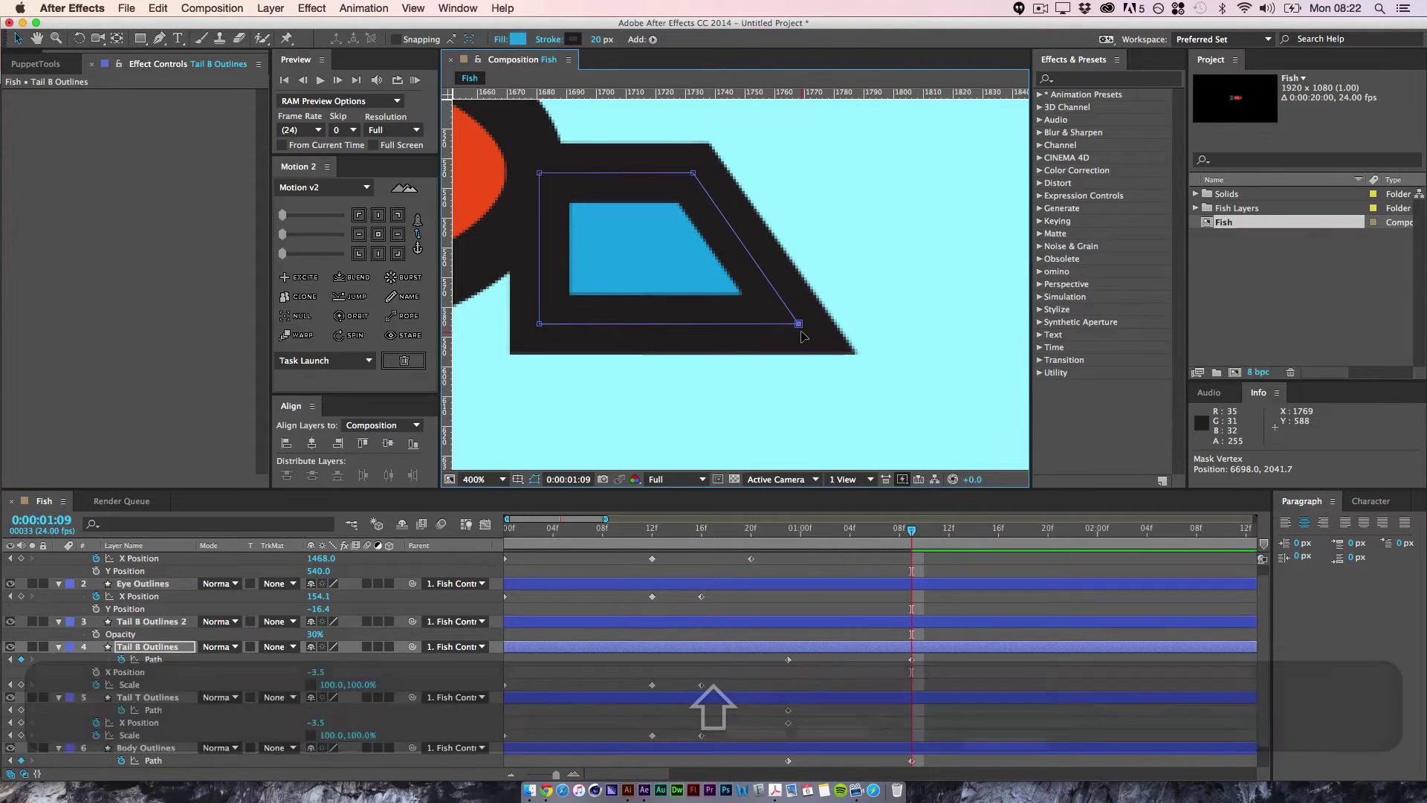
key(super+minus)
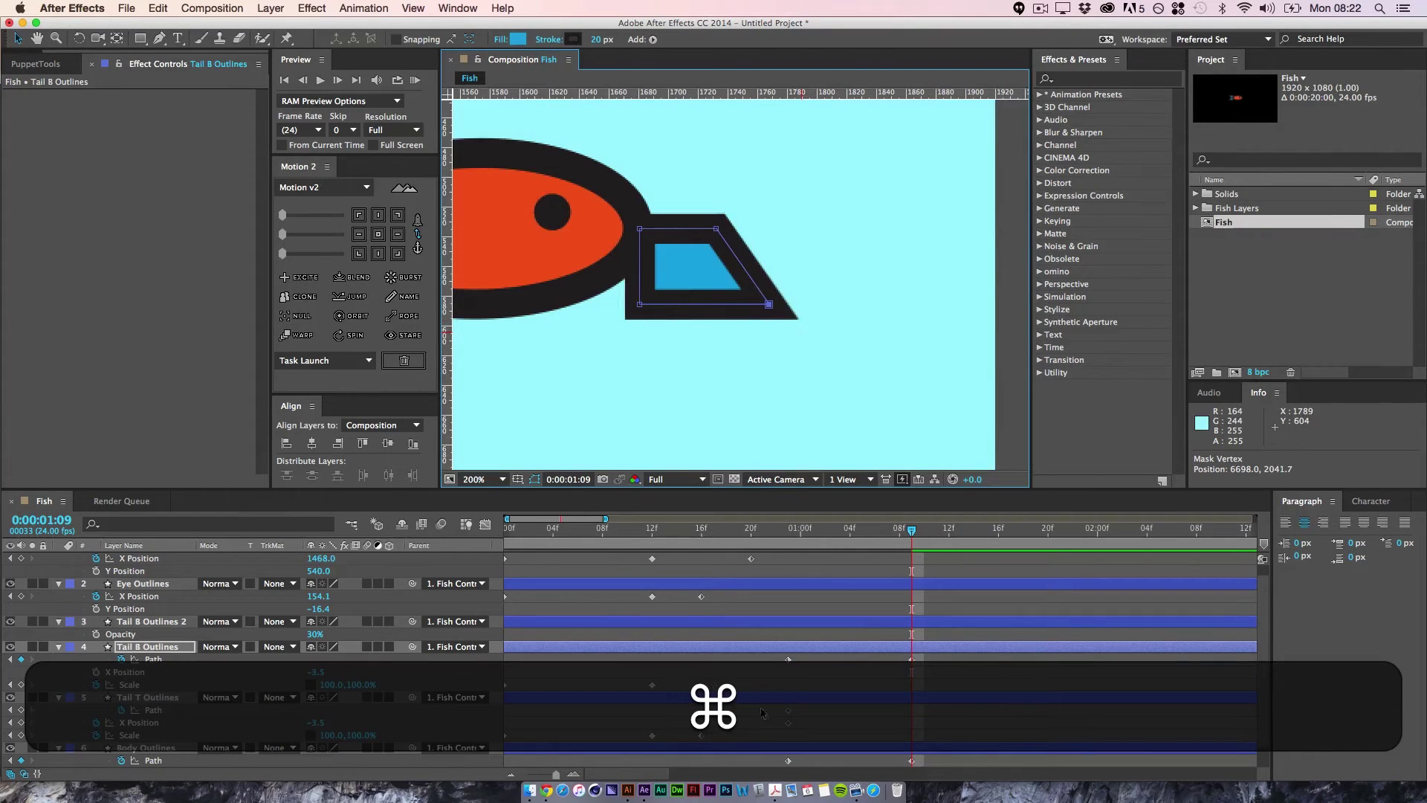
click(831, 550)
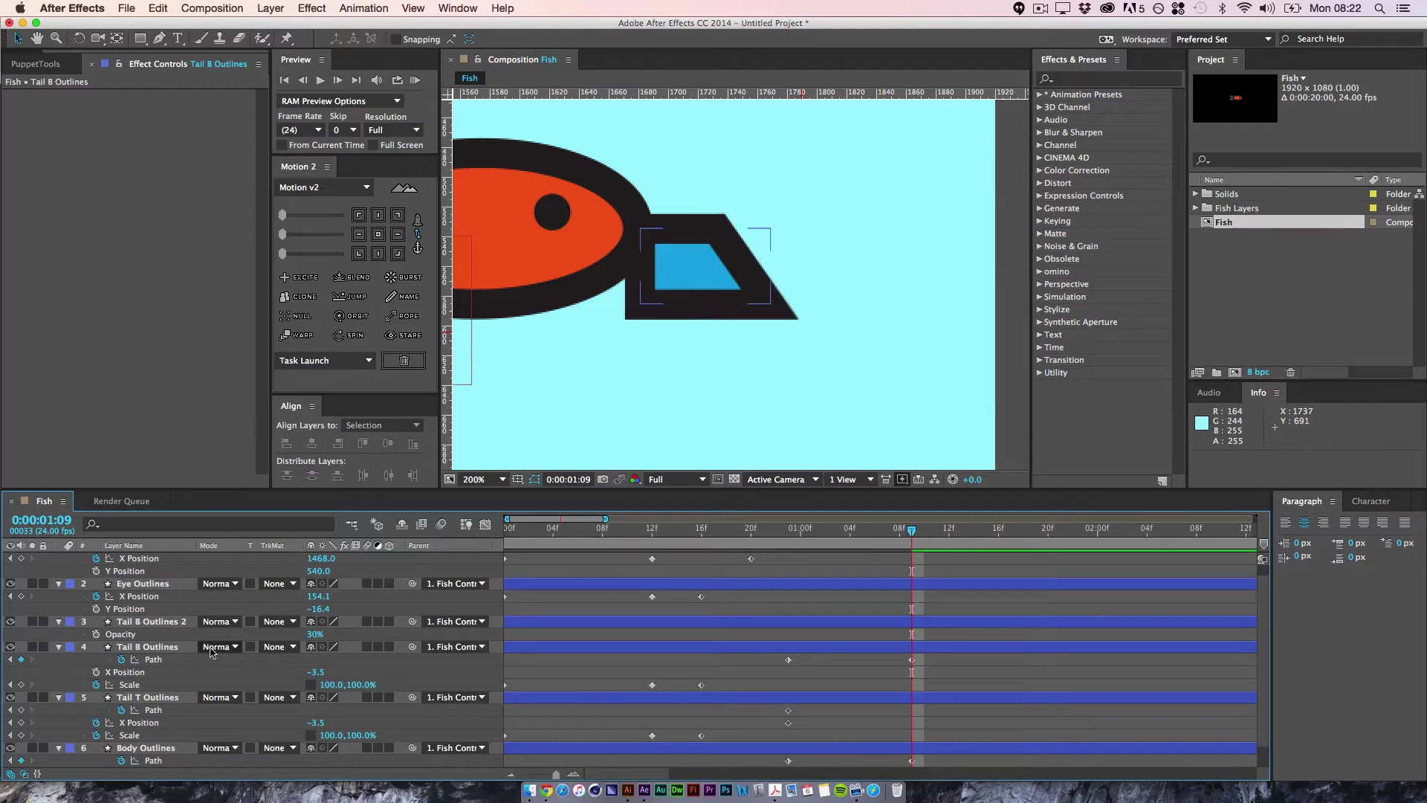
- Delete the faded Tail B Outlines 2 reference layer and duplicate the Tail T Outlines layer
click(149, 627)
key(BackSpace)
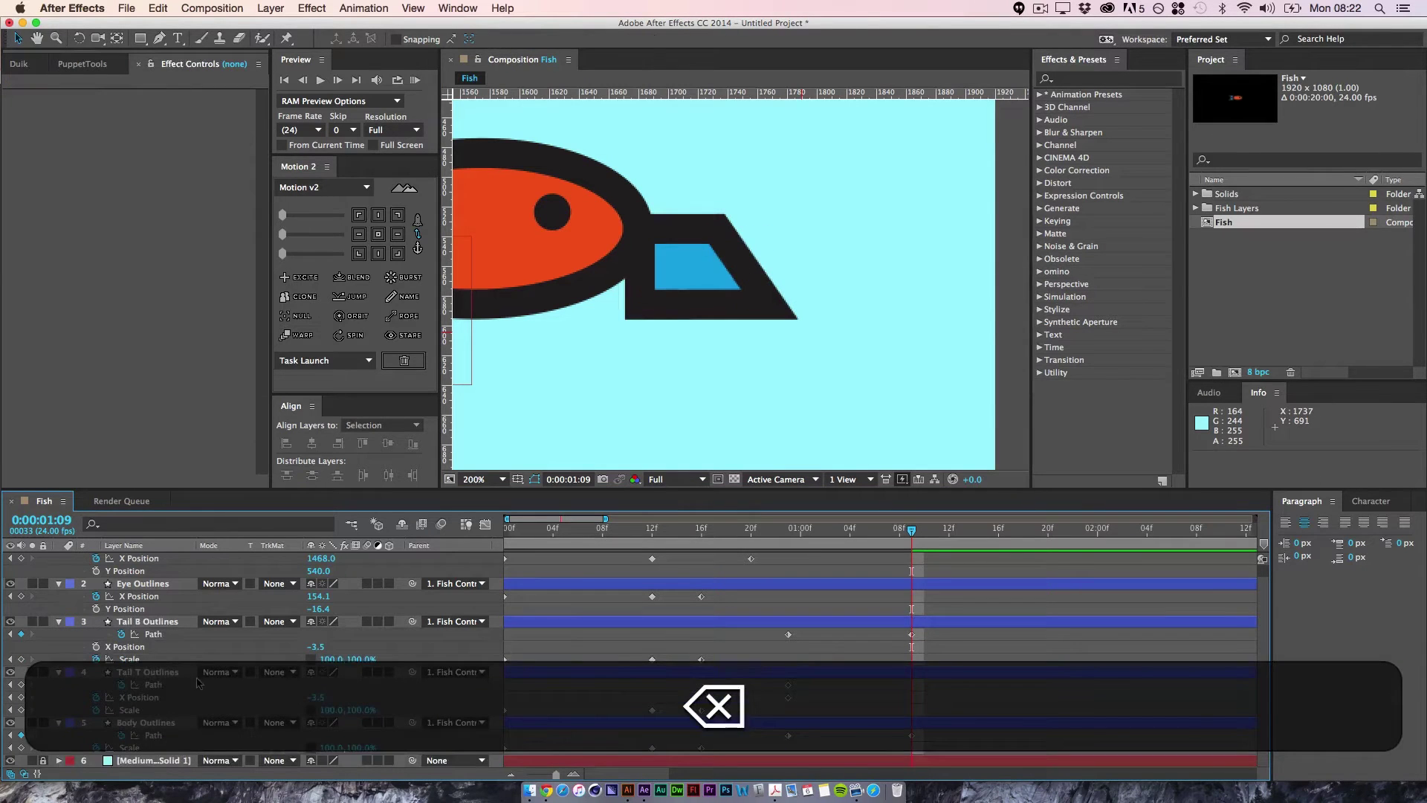
click(160, 673)
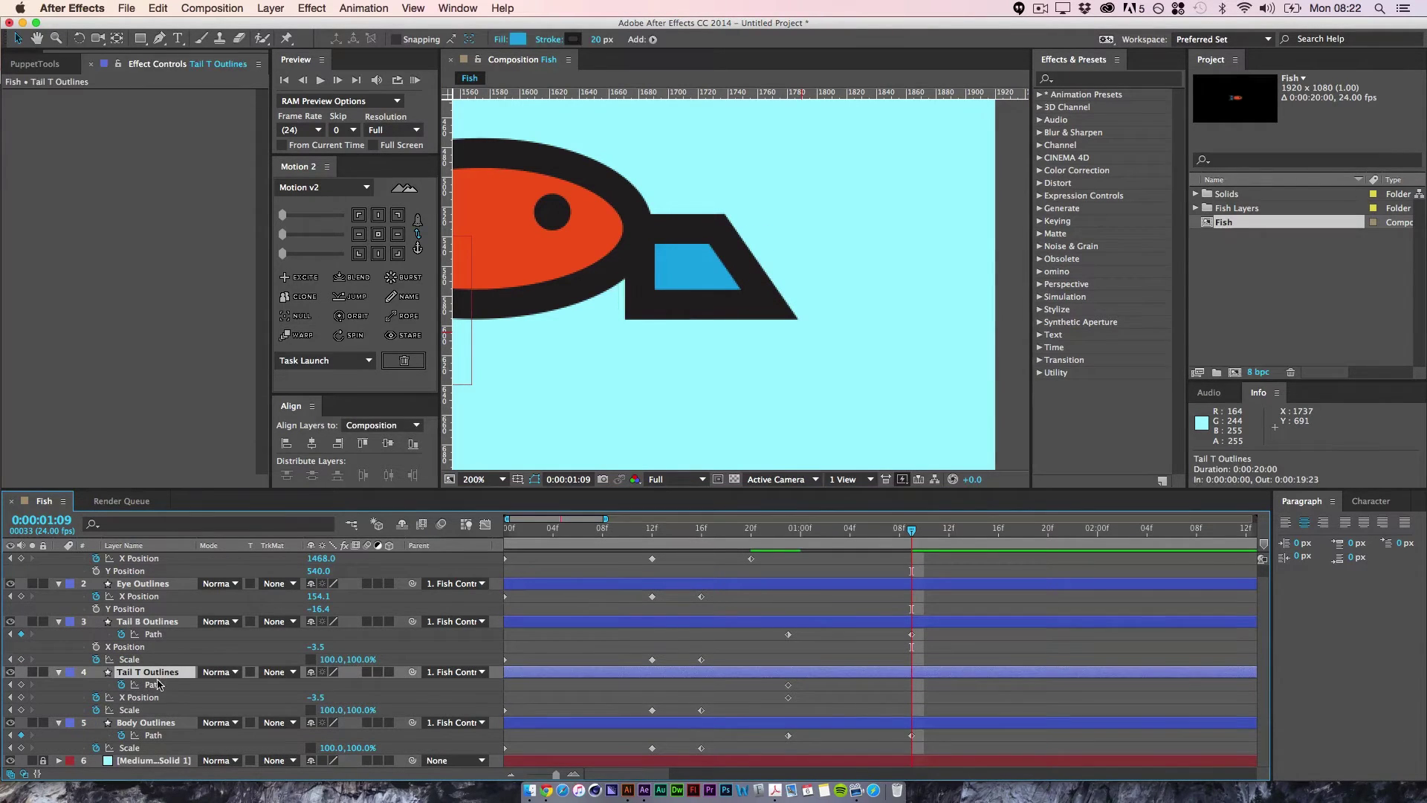
key(super+d)
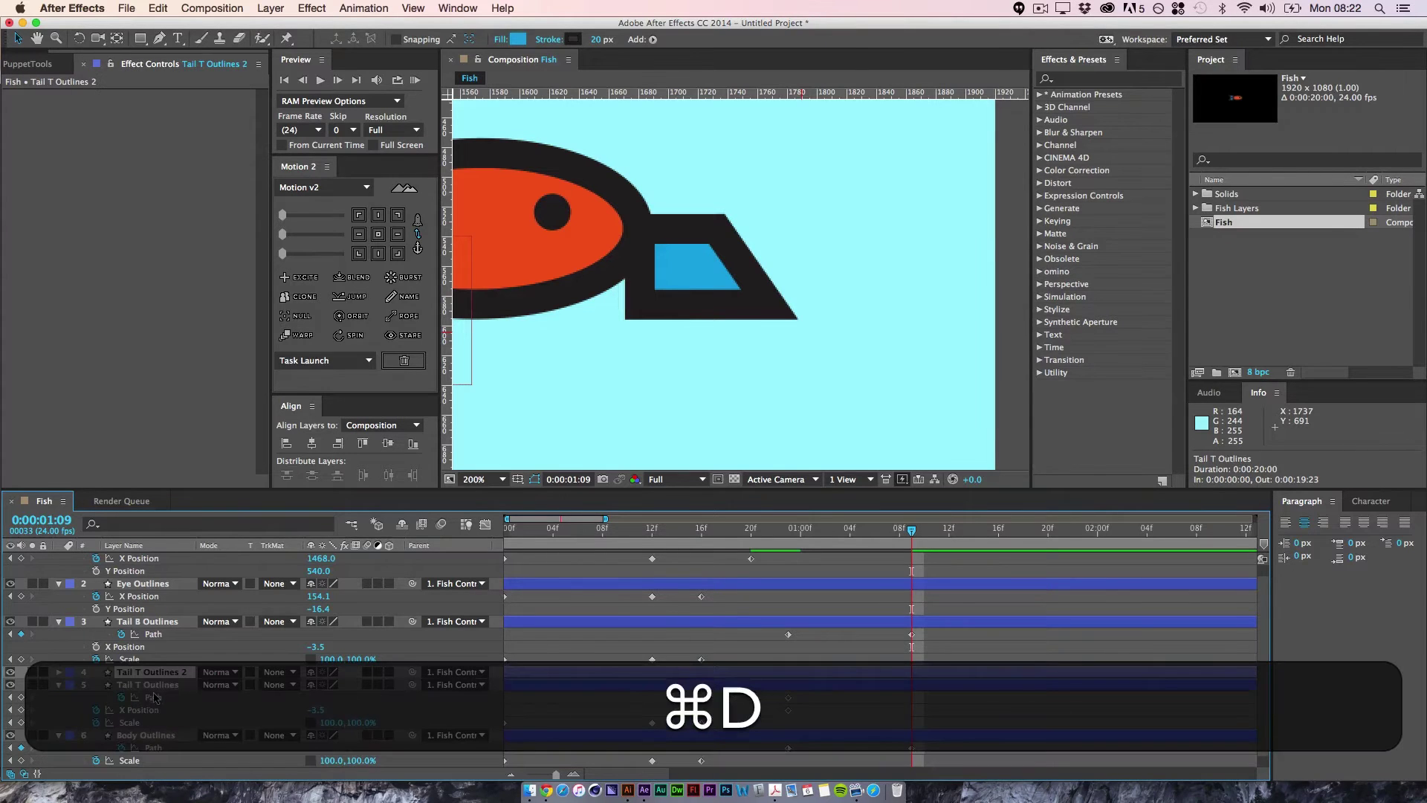
- Set the Tail T duplicate's opacity to 40% and mirror it with a horizontal scale of -100%
key(t)
click(320, 685)
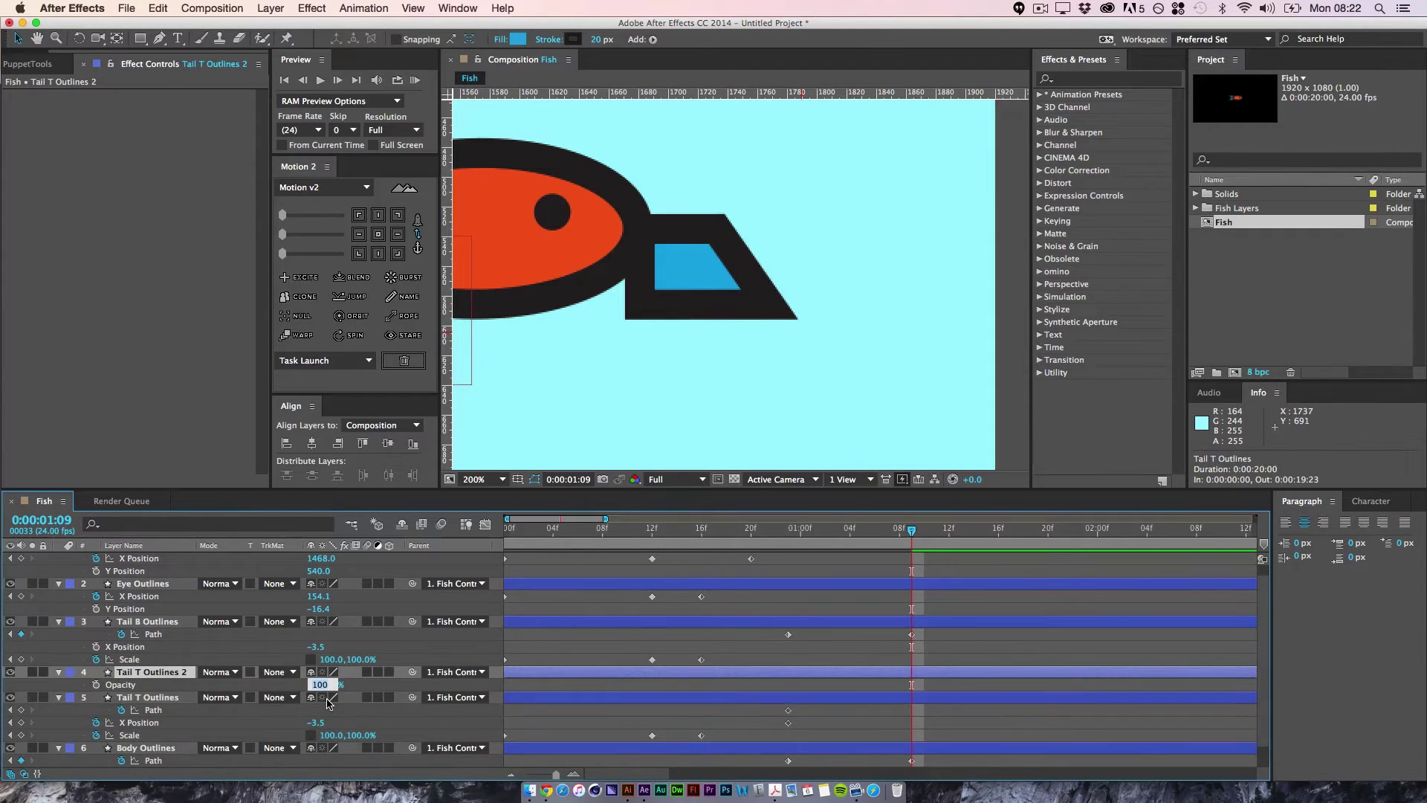
text(40)
key(Return)
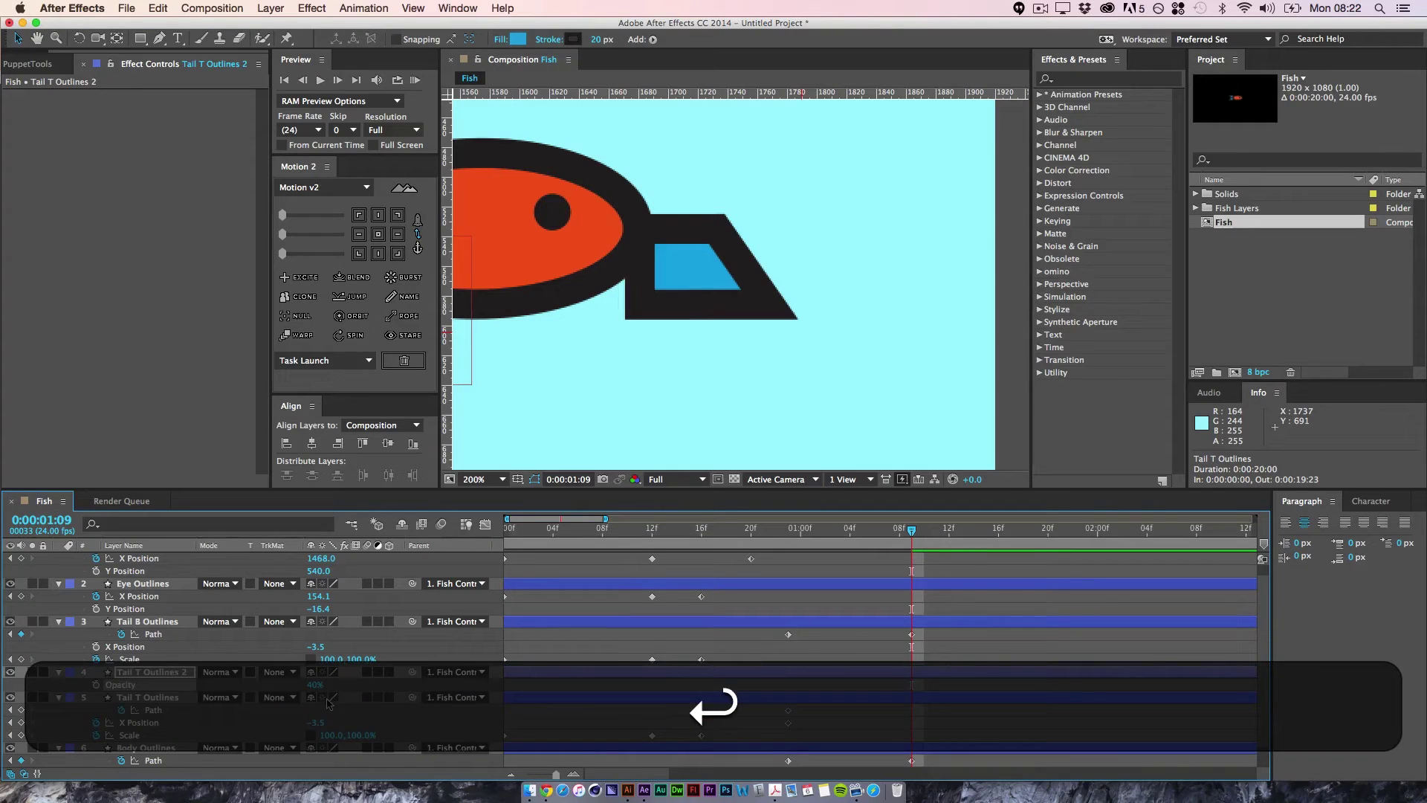
key(s)
click(333, 685)
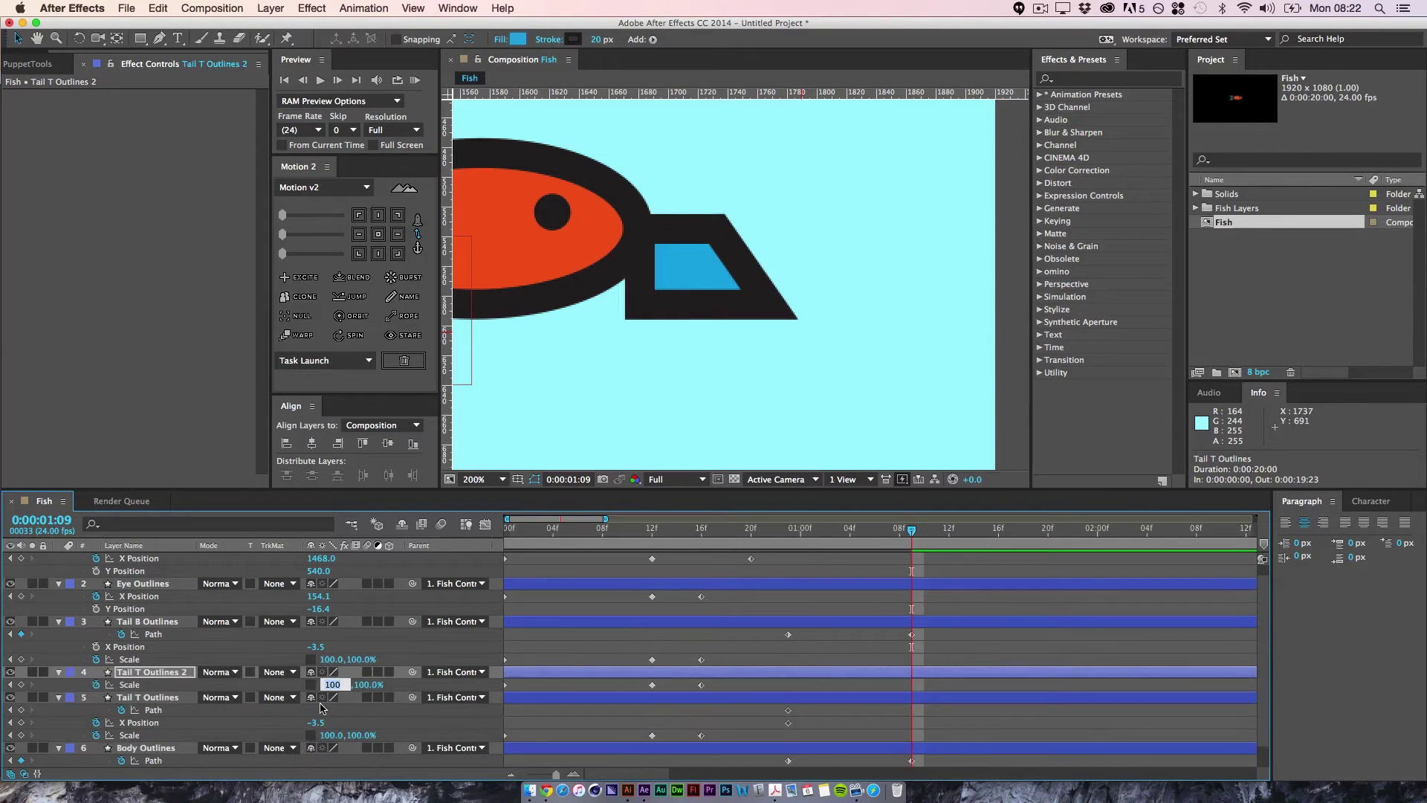
text(-100)
key(Return)
- Move the mirrored Tail T duplicate horizontally to the head end, aligning its vertical edge with the flipped Tail B
key(super+minus)
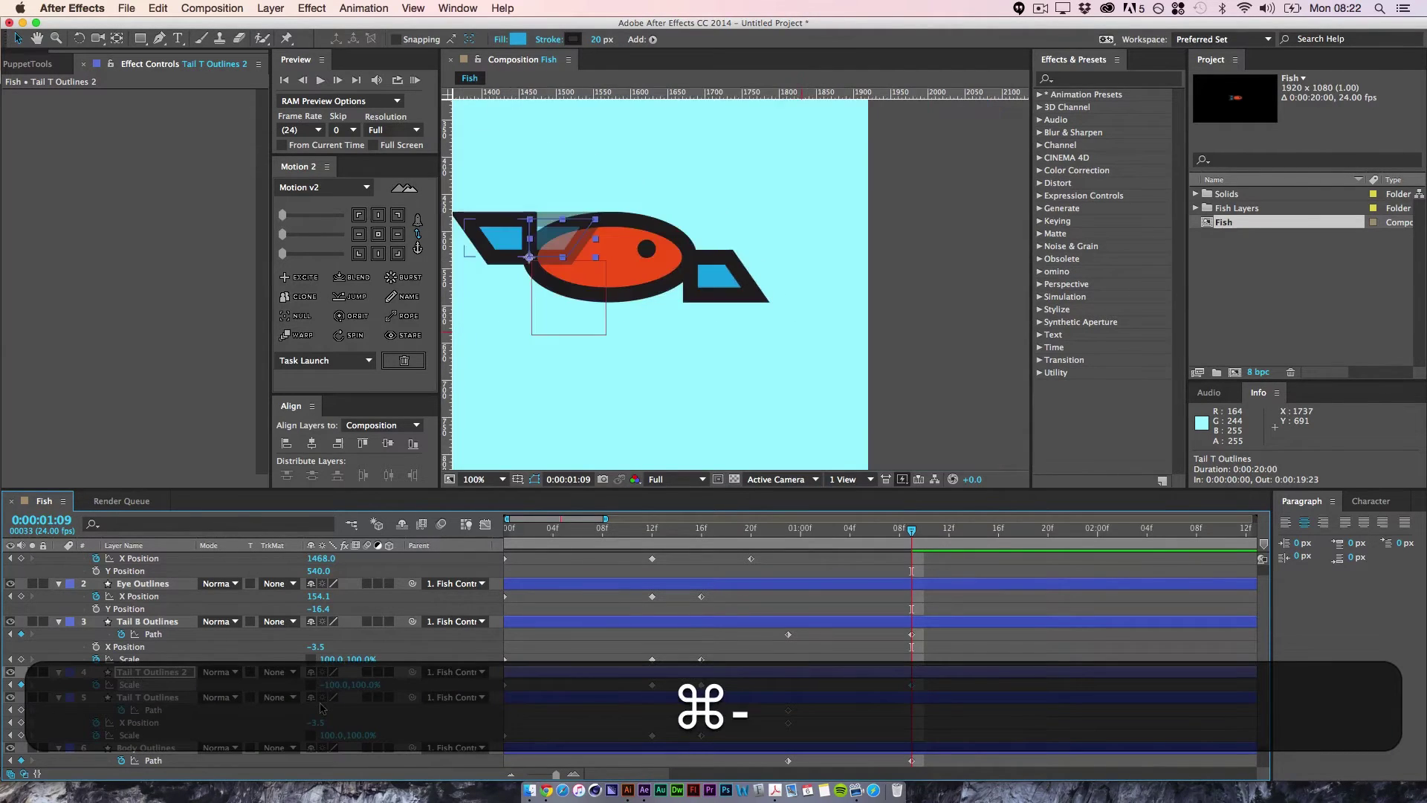
drag(550, 248, 706, 247)
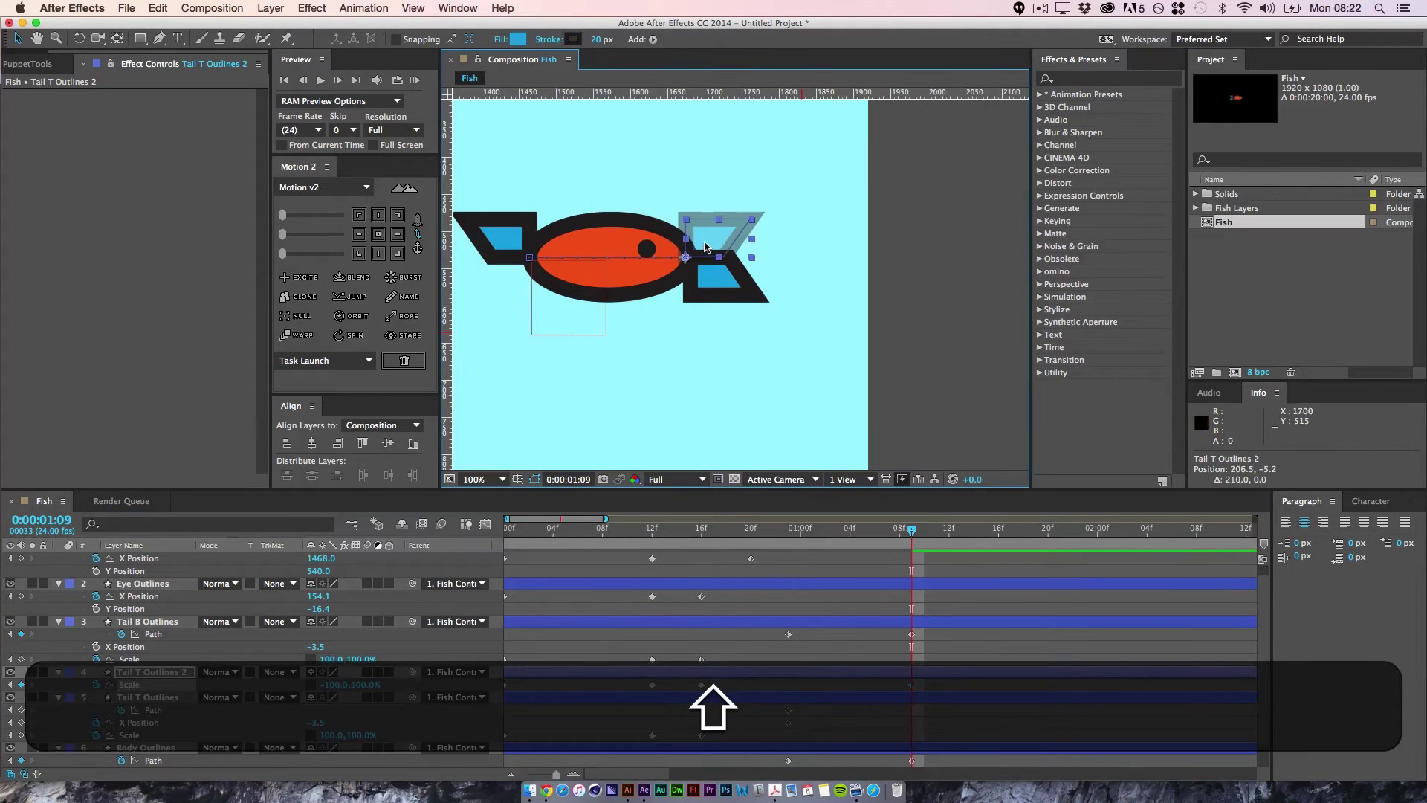
key(super+equal)
key(super+equal)
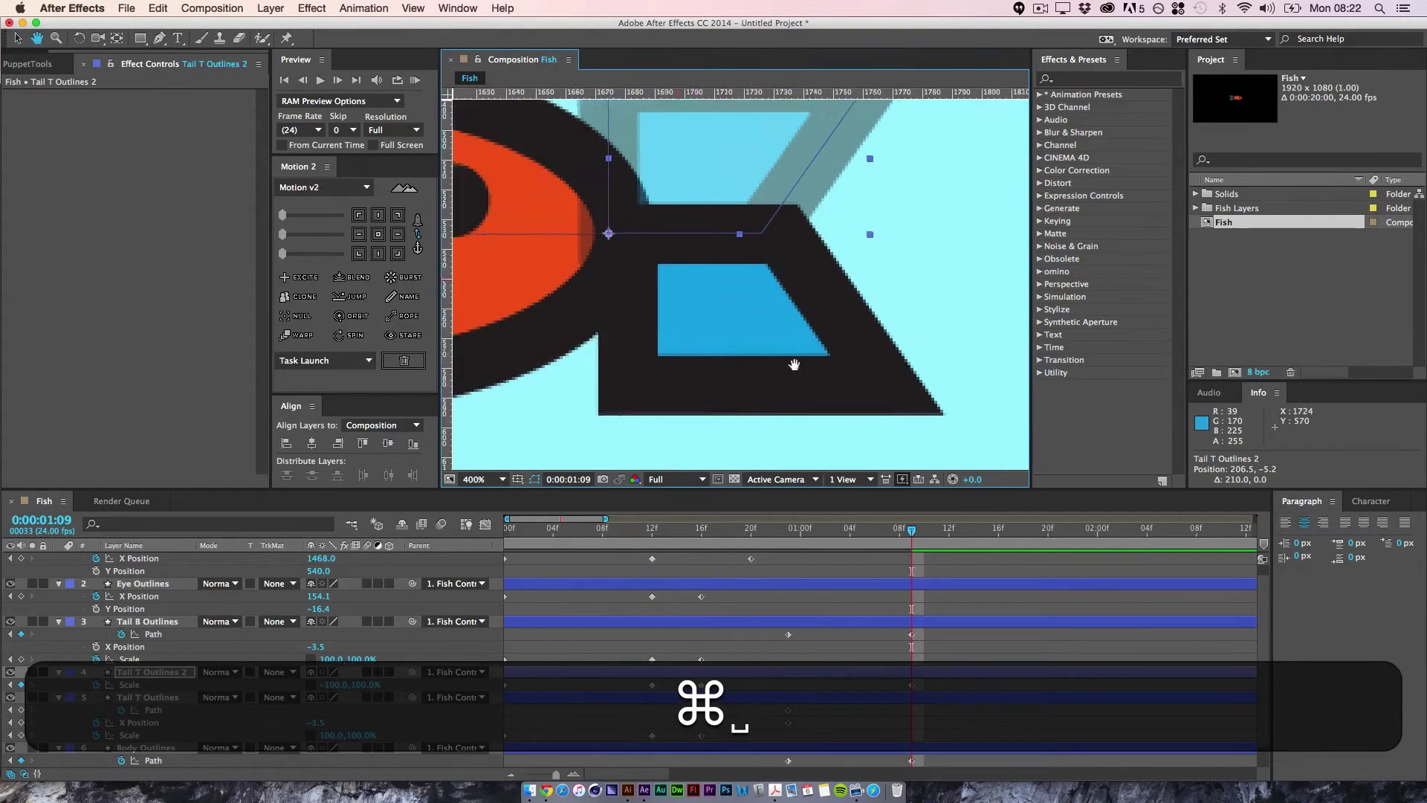
drag(766, 211, 781, 210)
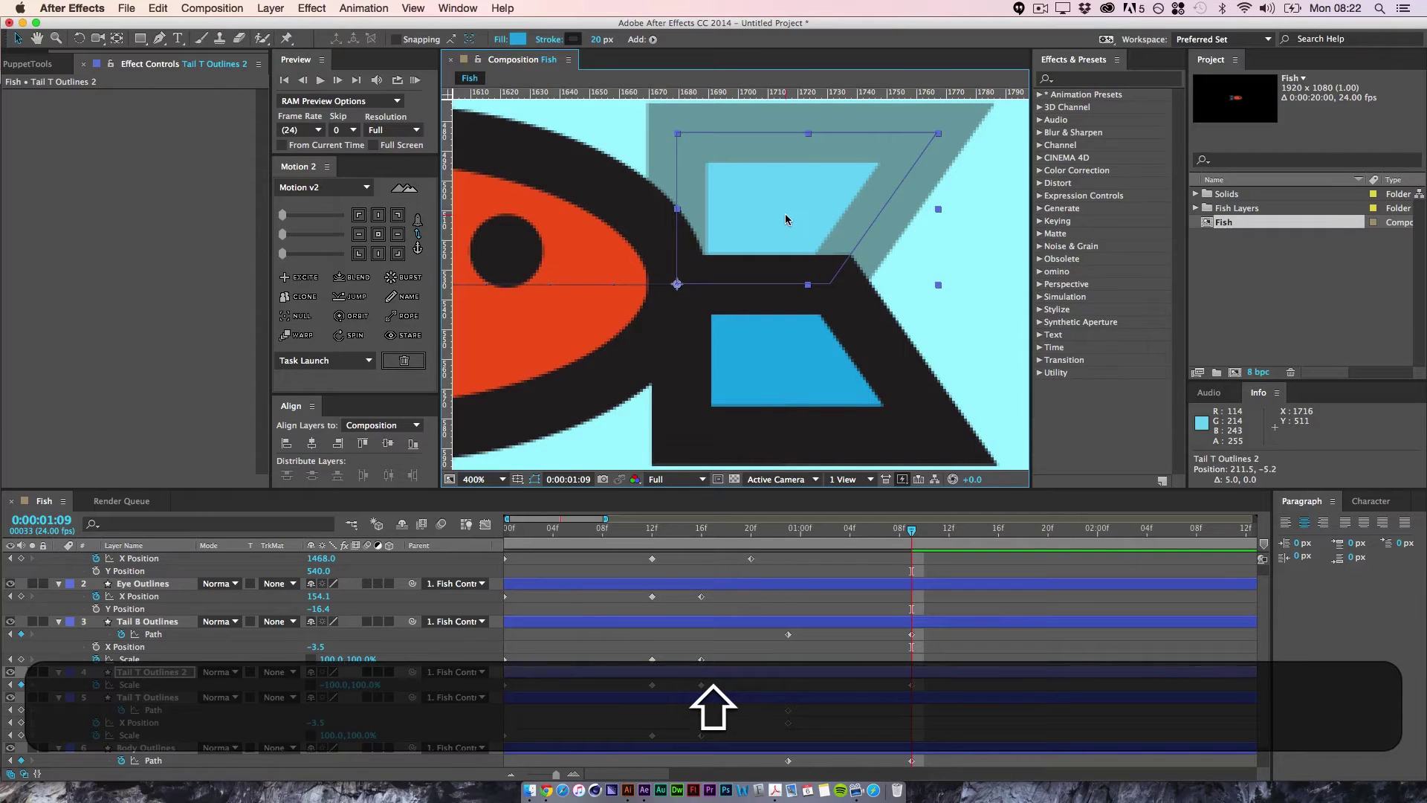
key(Left)
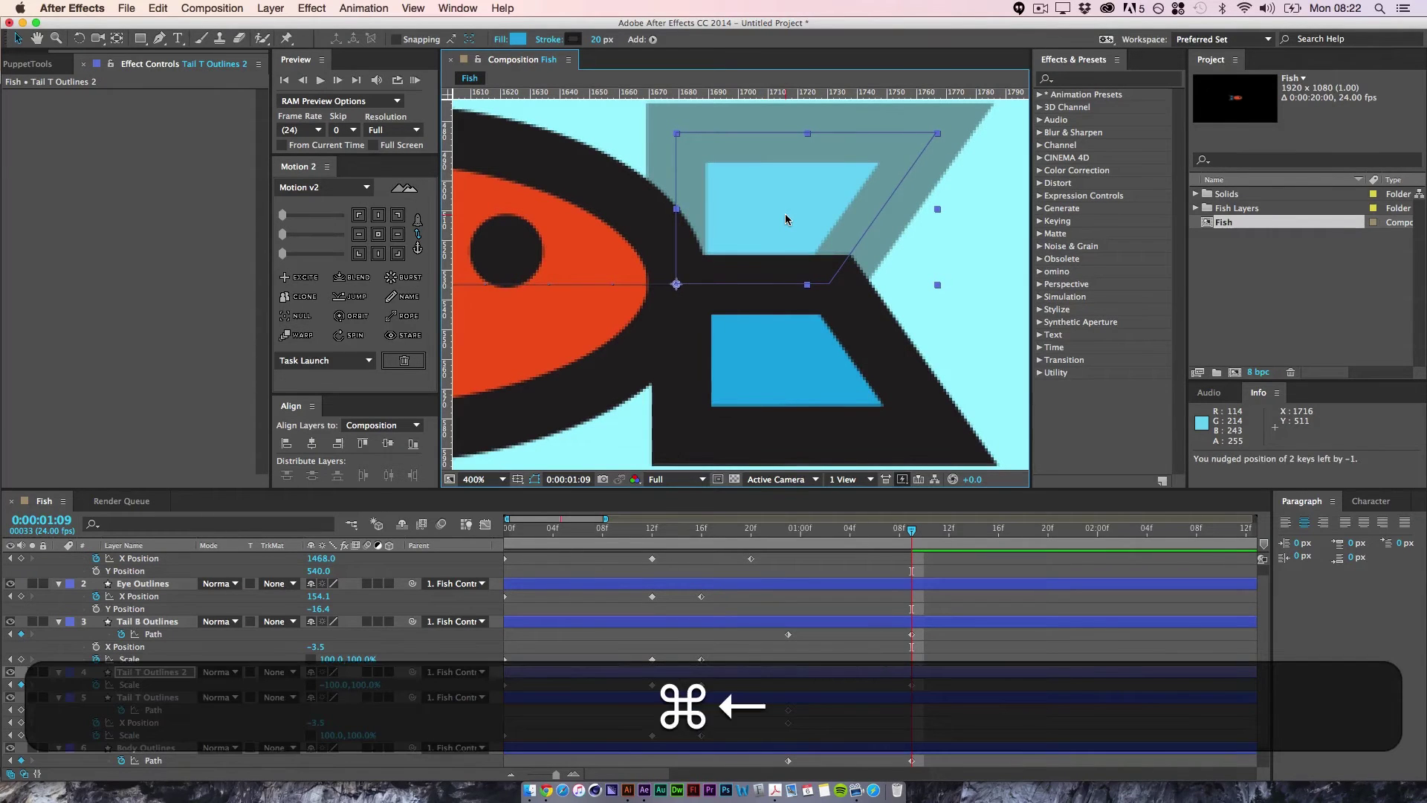
- Remove the X Position animation from the original Tail T Outlines and add a Path keyframe at 0:00:01:09
key(super+minus)
click(157, 698)
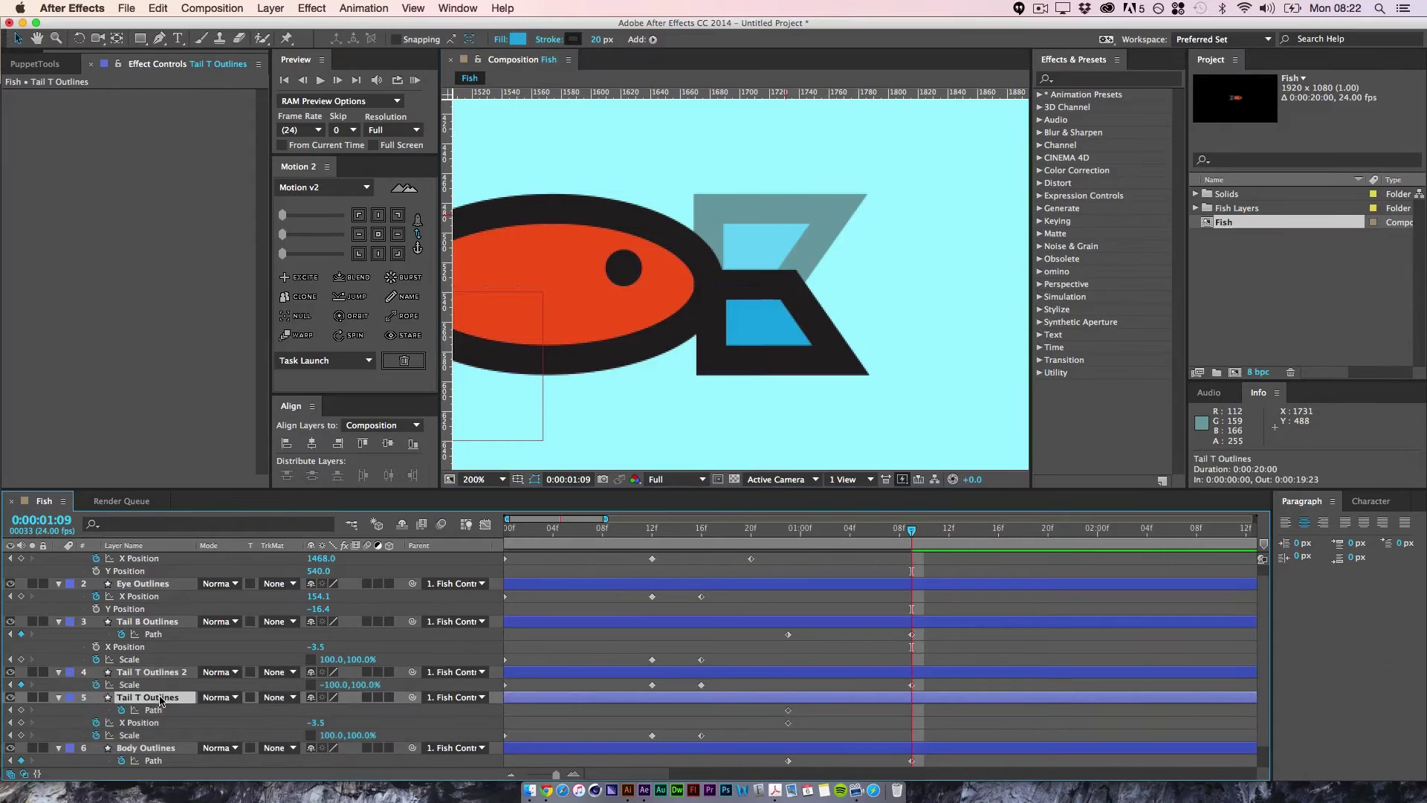
click(119, 722)
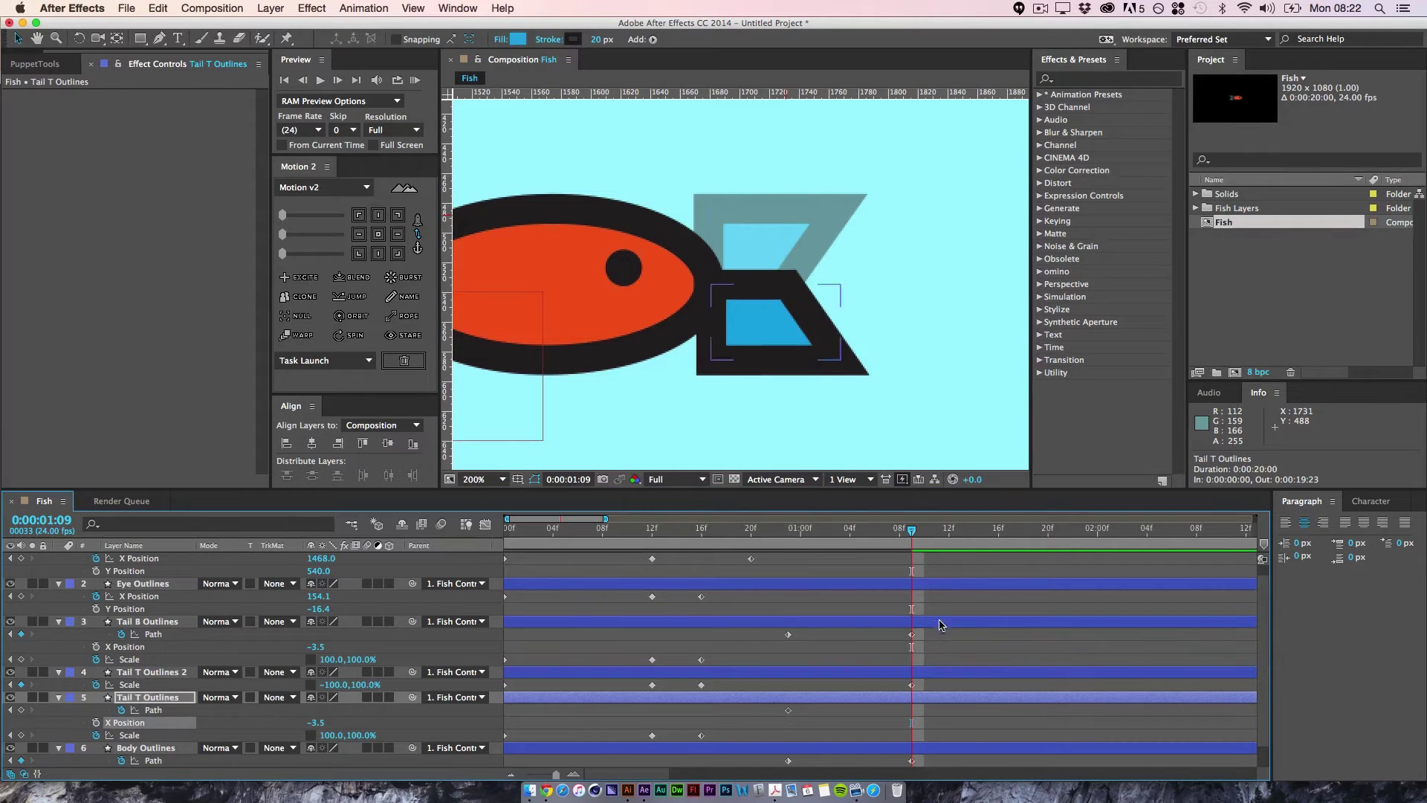
key(space)
drag(673, 362, 877, 383)
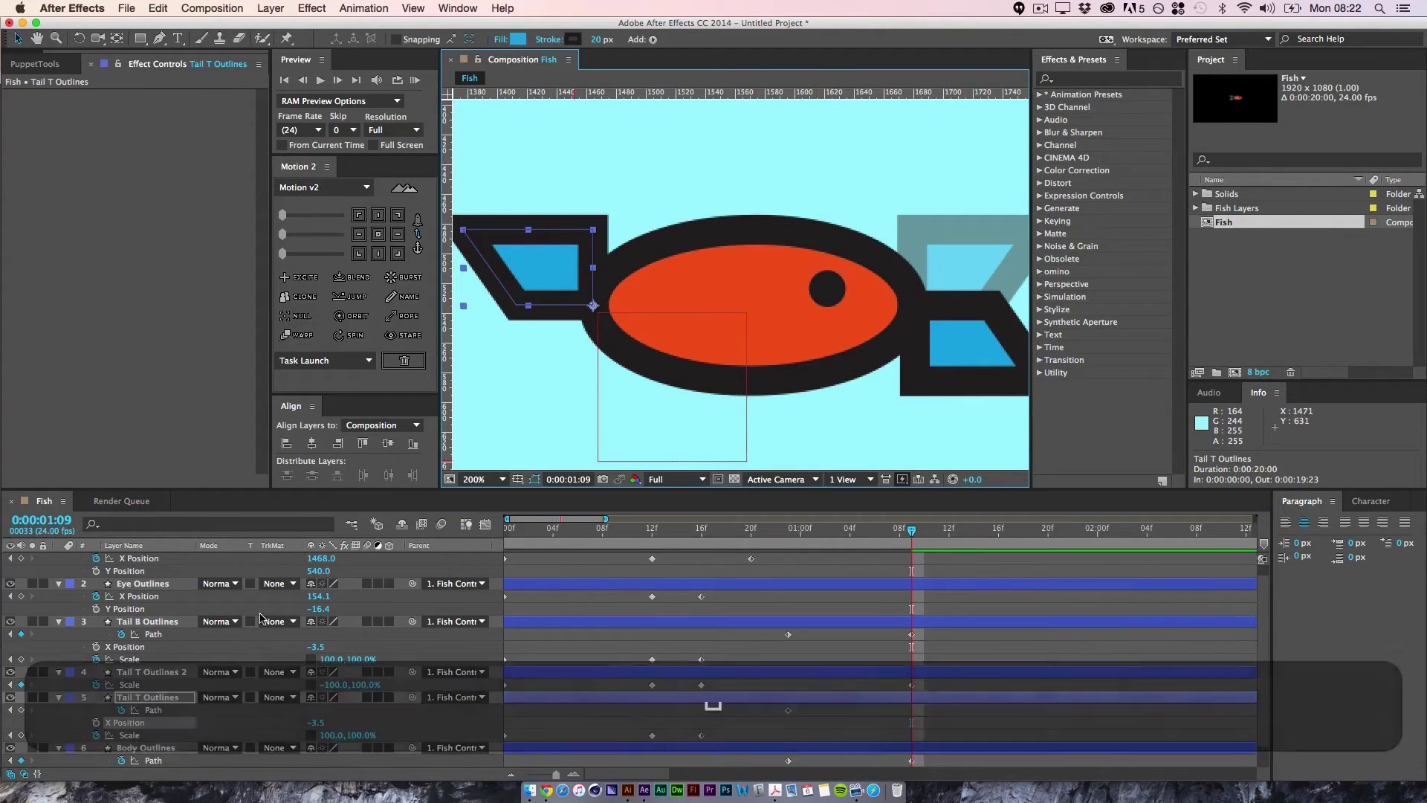
click(29, 710)
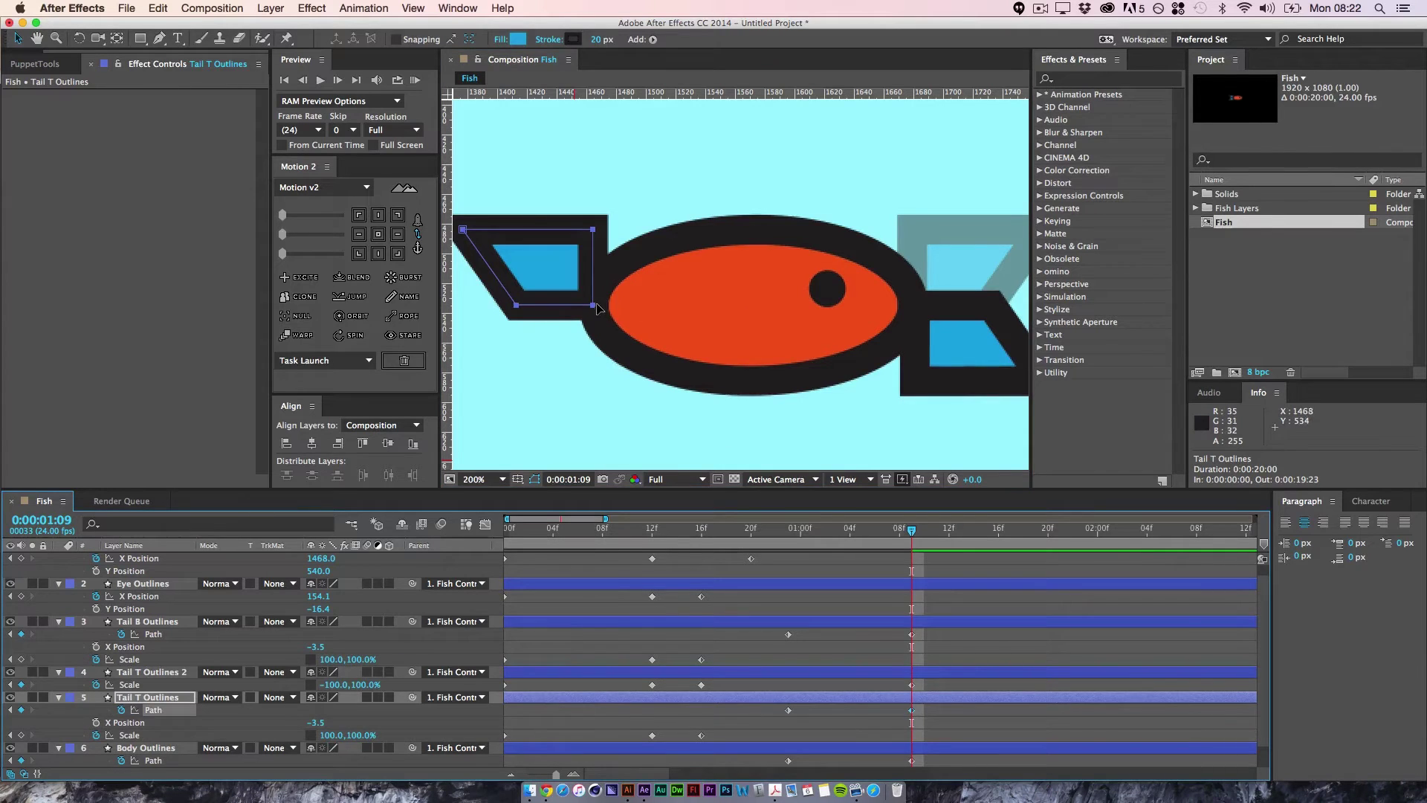
- Shift the original Tail T path horizontally to the head end, lining up its vertical edge with the faded duplicate's vertical edge
drag(593, 305, 904, 304)
key(shift+super+equal)
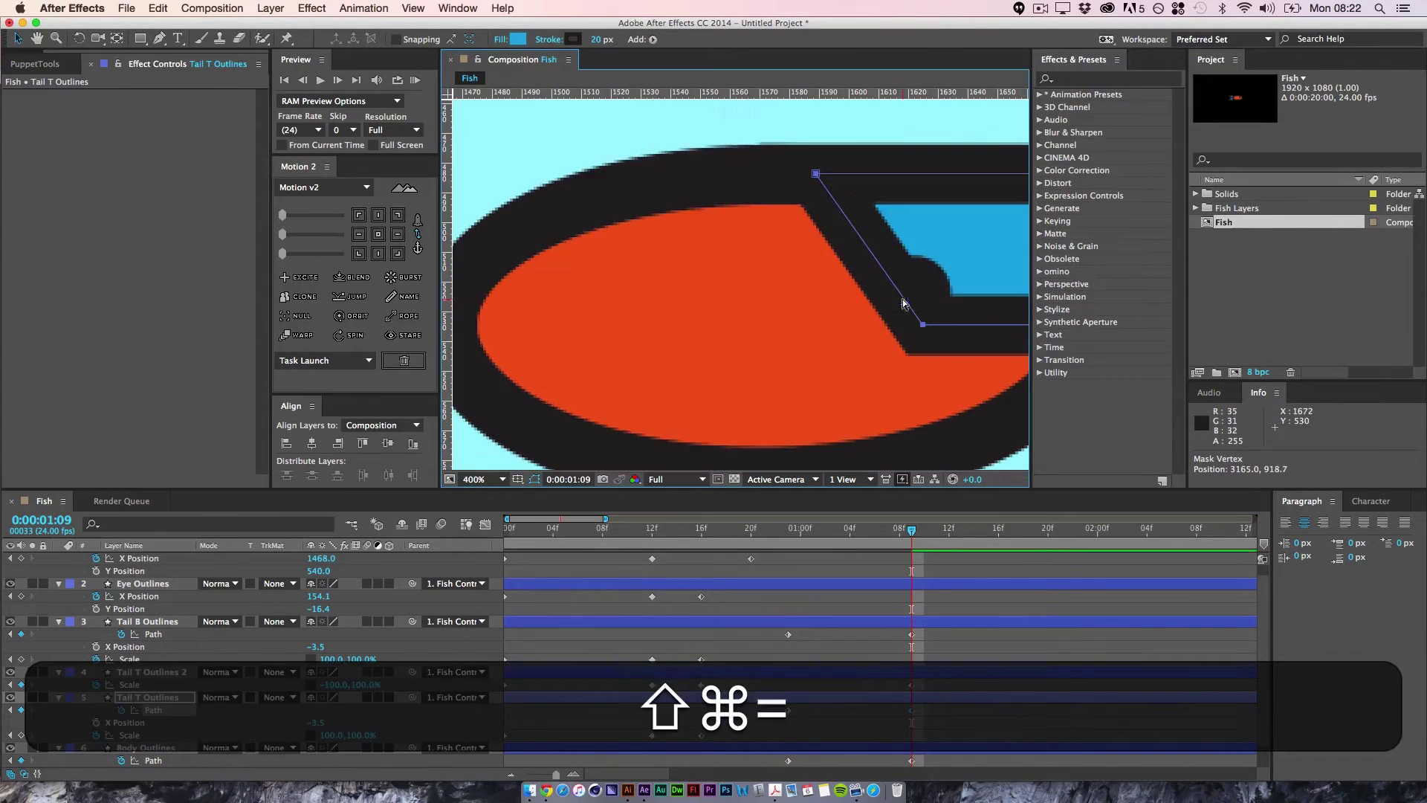
key(space)
drag(771, 389, 615, 319)
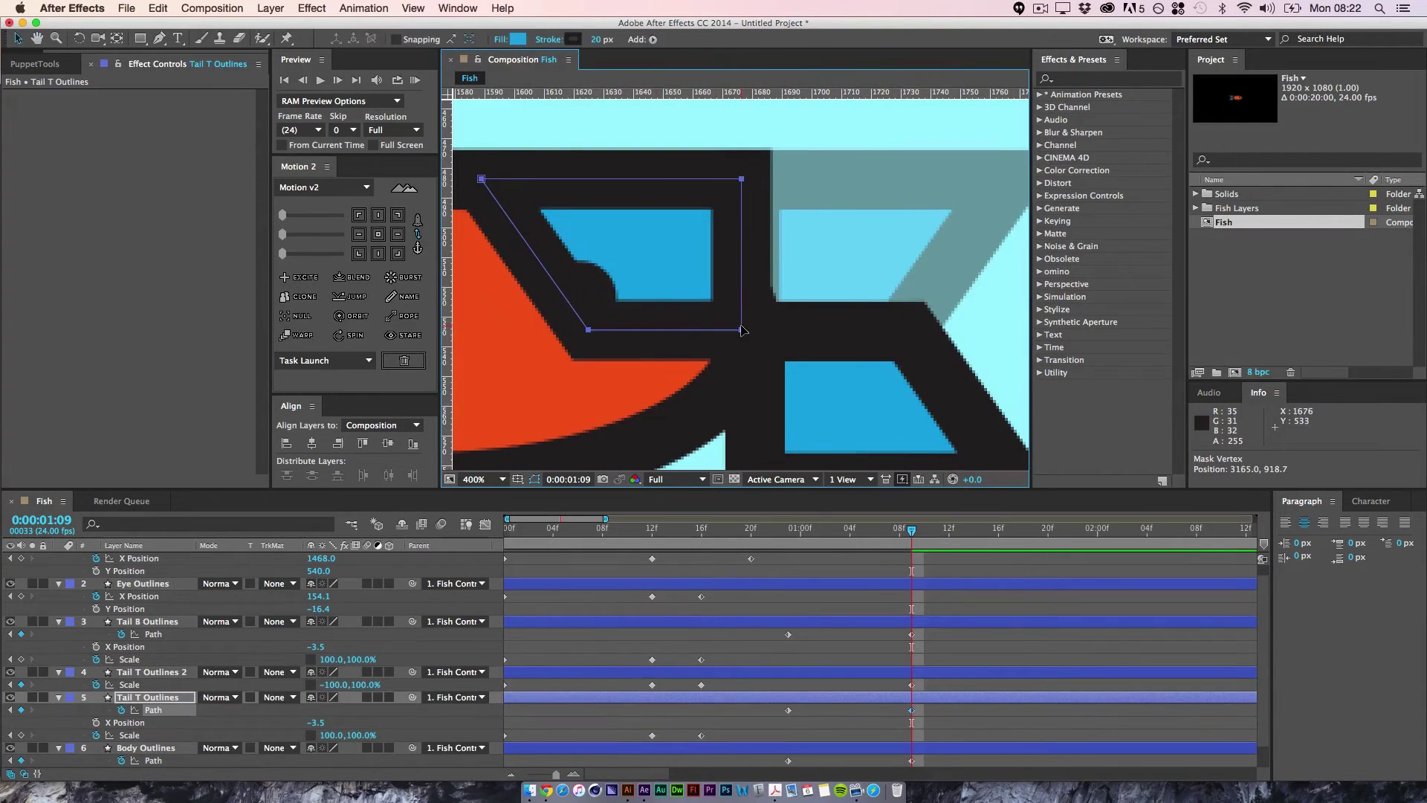
drag(742, 329, 751, 330)
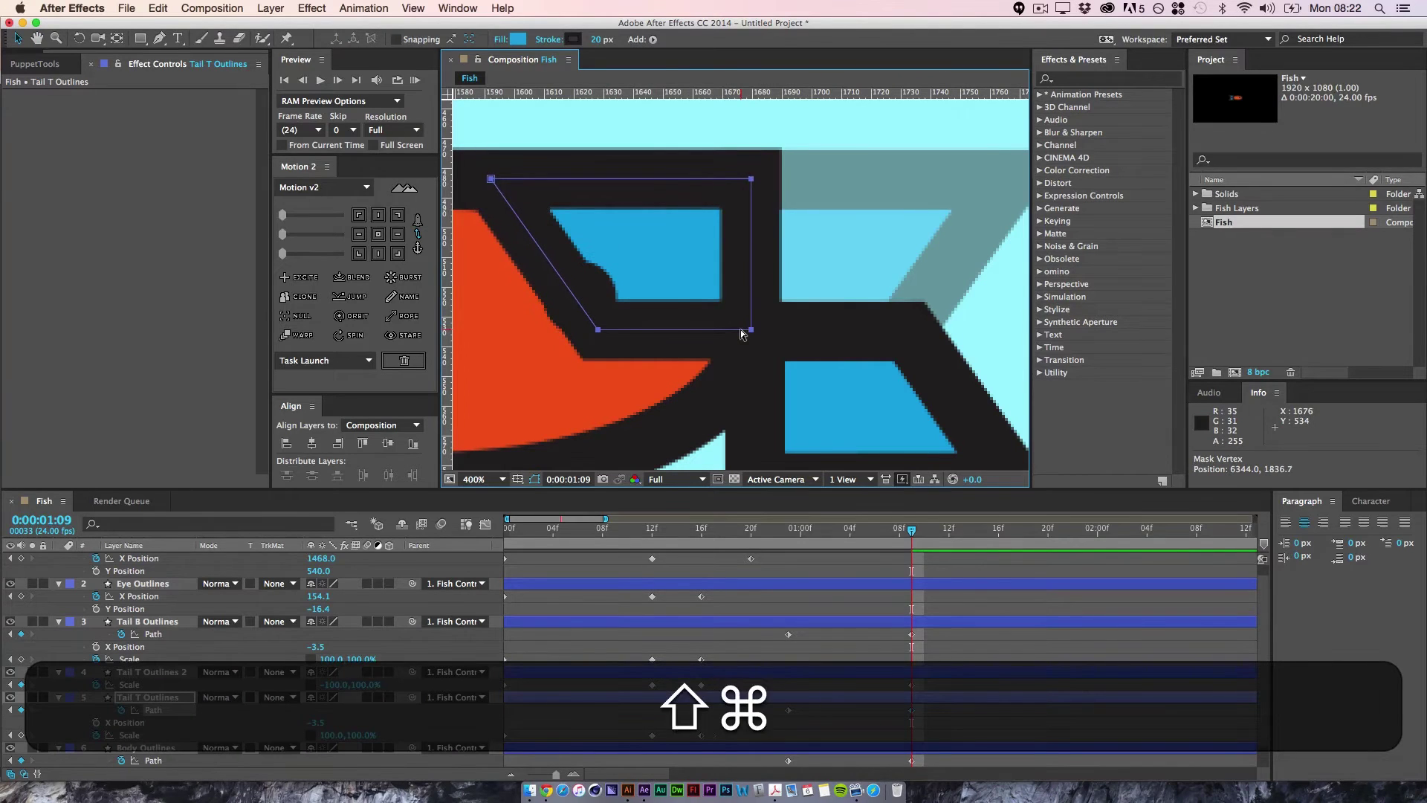
- Move the Tail T path's two outer vertices across horizontally to match the mirrored reference's slanted edge, and deselect the layer
key(shift+super+minus)
drag(552, 190, 684, 348)
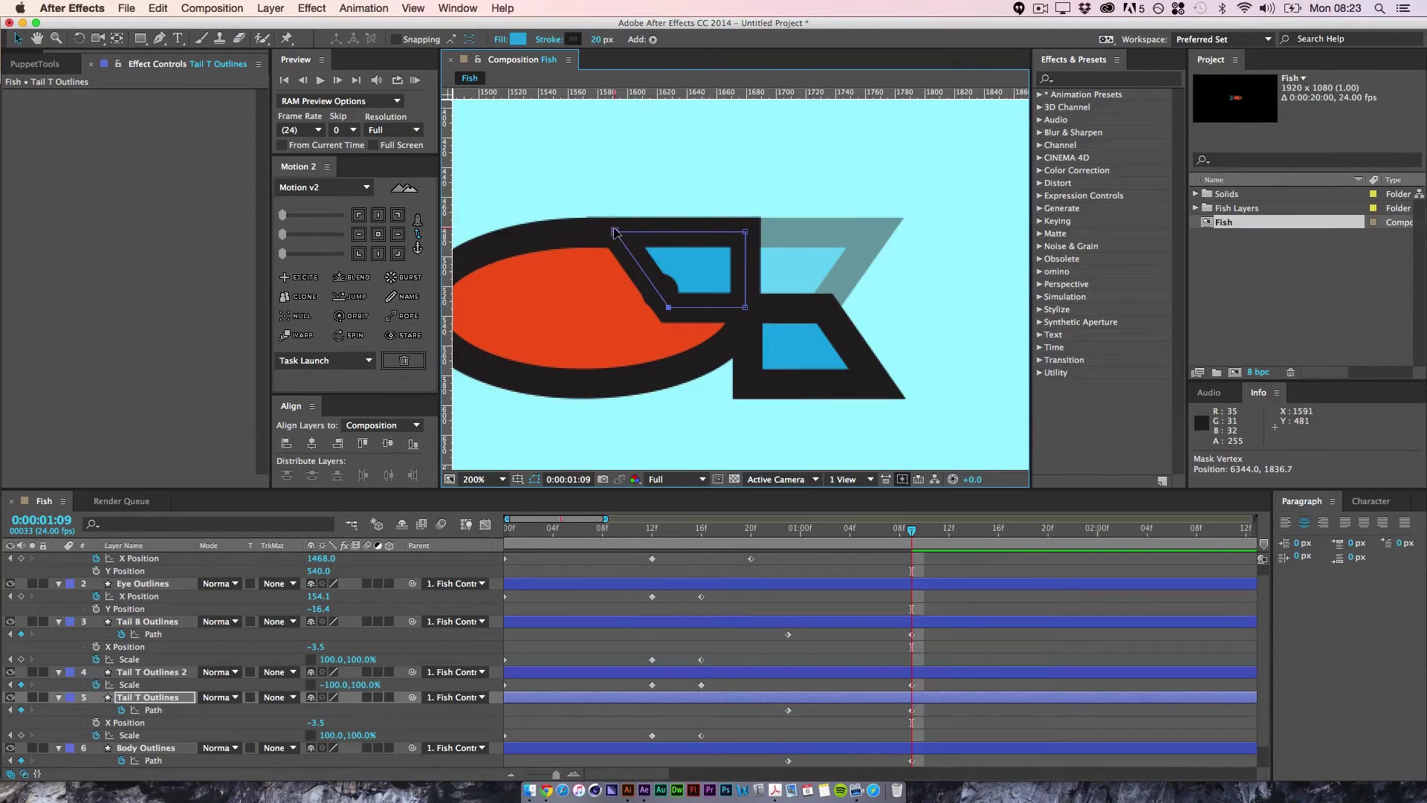
drag(615, 232, 821, 233)
drag(930, 280, 793, 306)
drag(819, 234, 870, 234)
key(shift+super+equal)
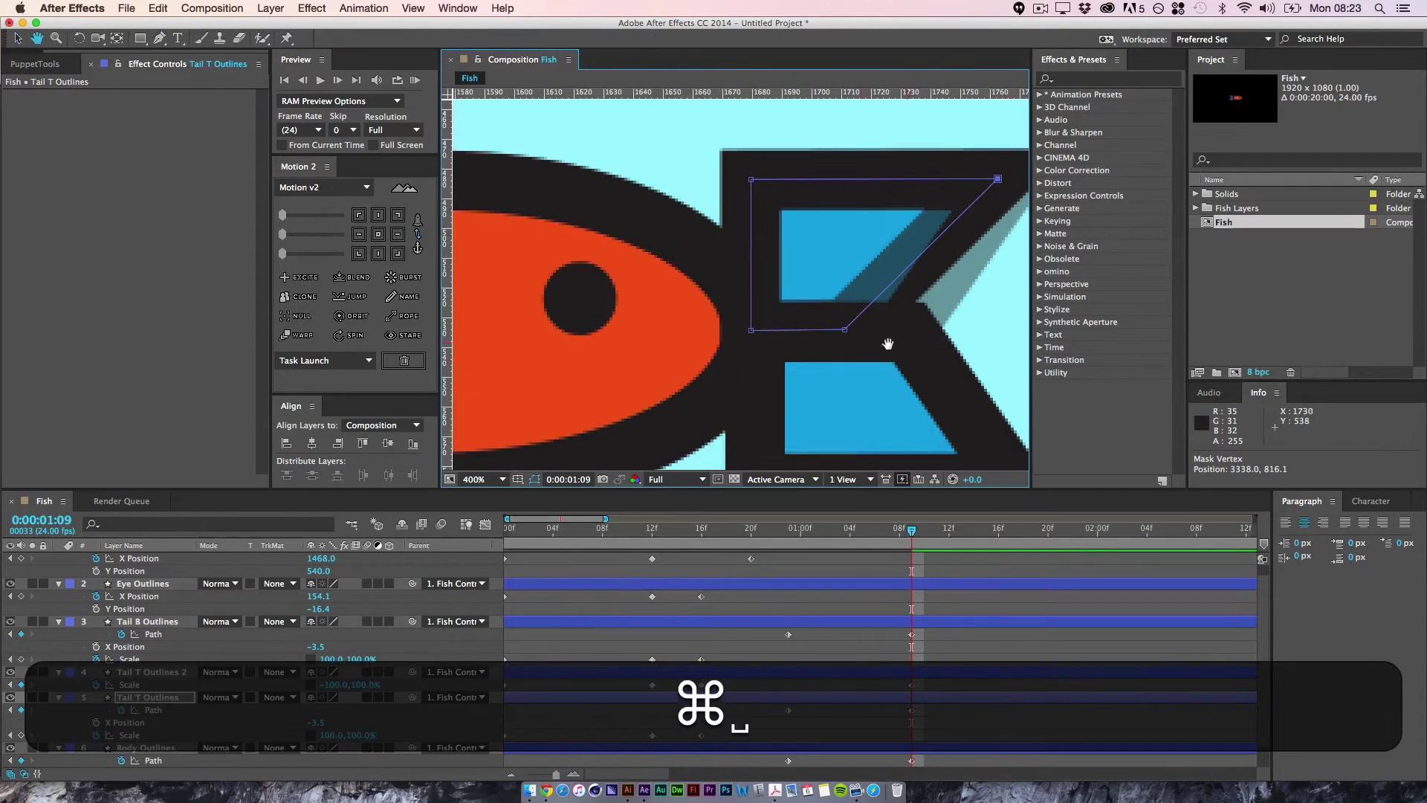
drag(888, 342, 803, 371)
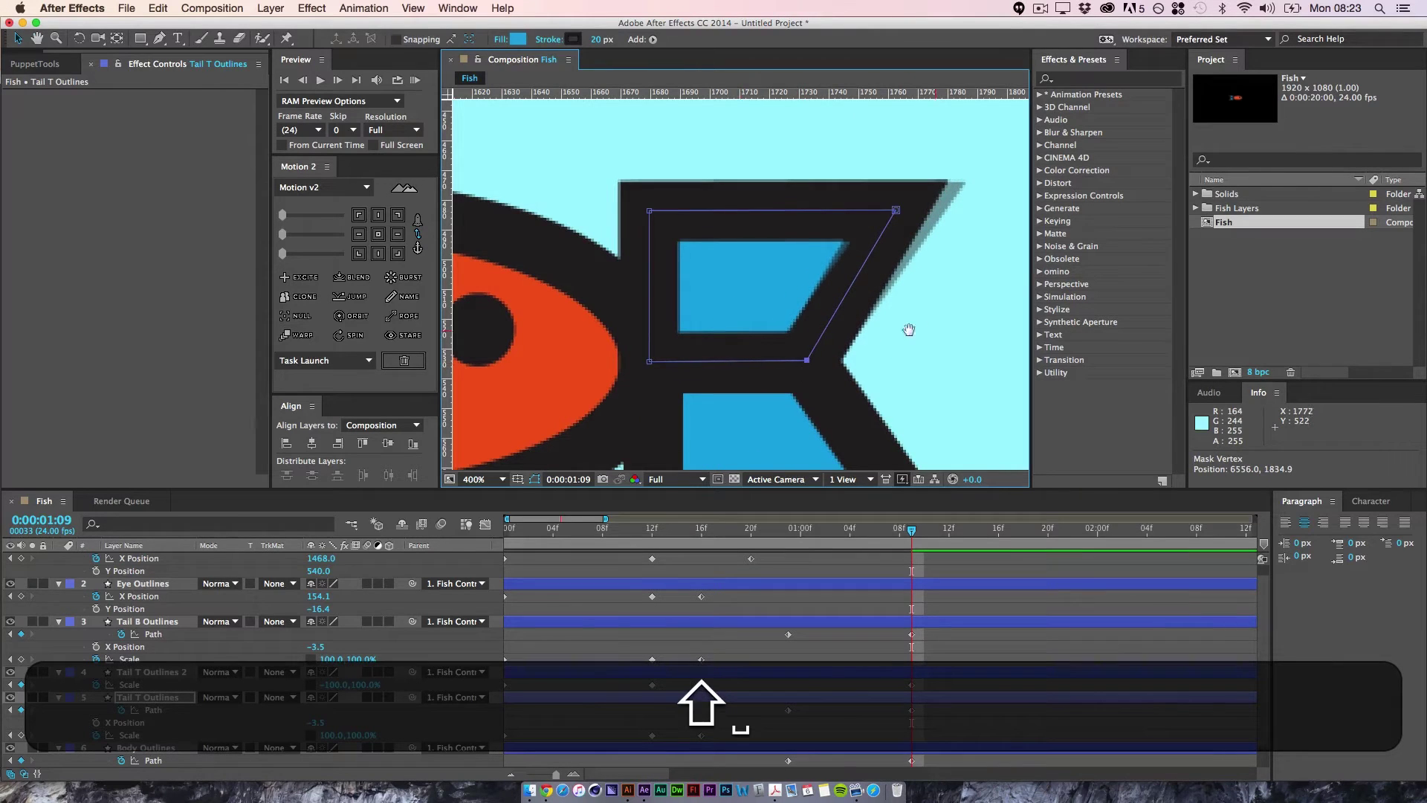
drag(908, 328, 831, 357)
drag(887, 209, 831, 242)
key(super+minus)
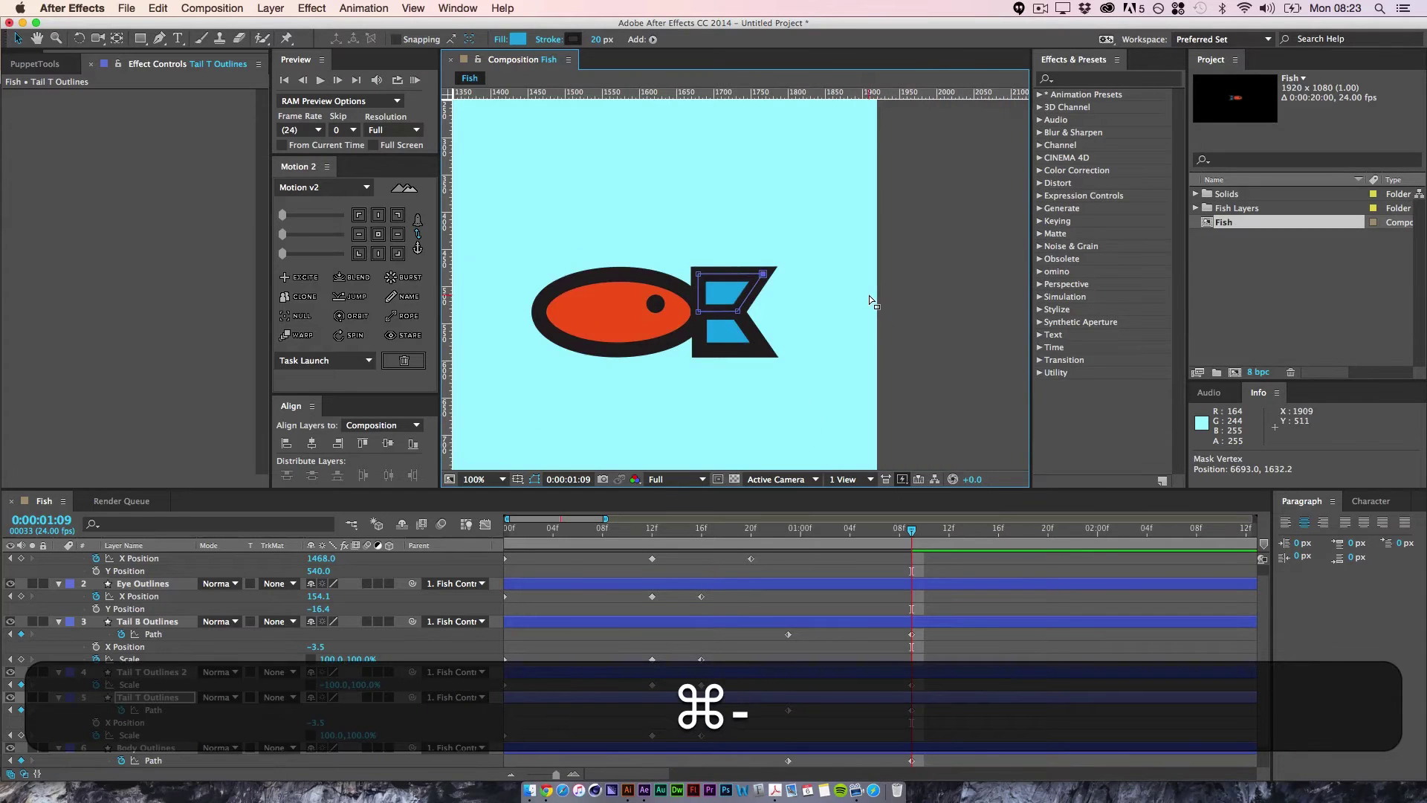
click(853, 666)
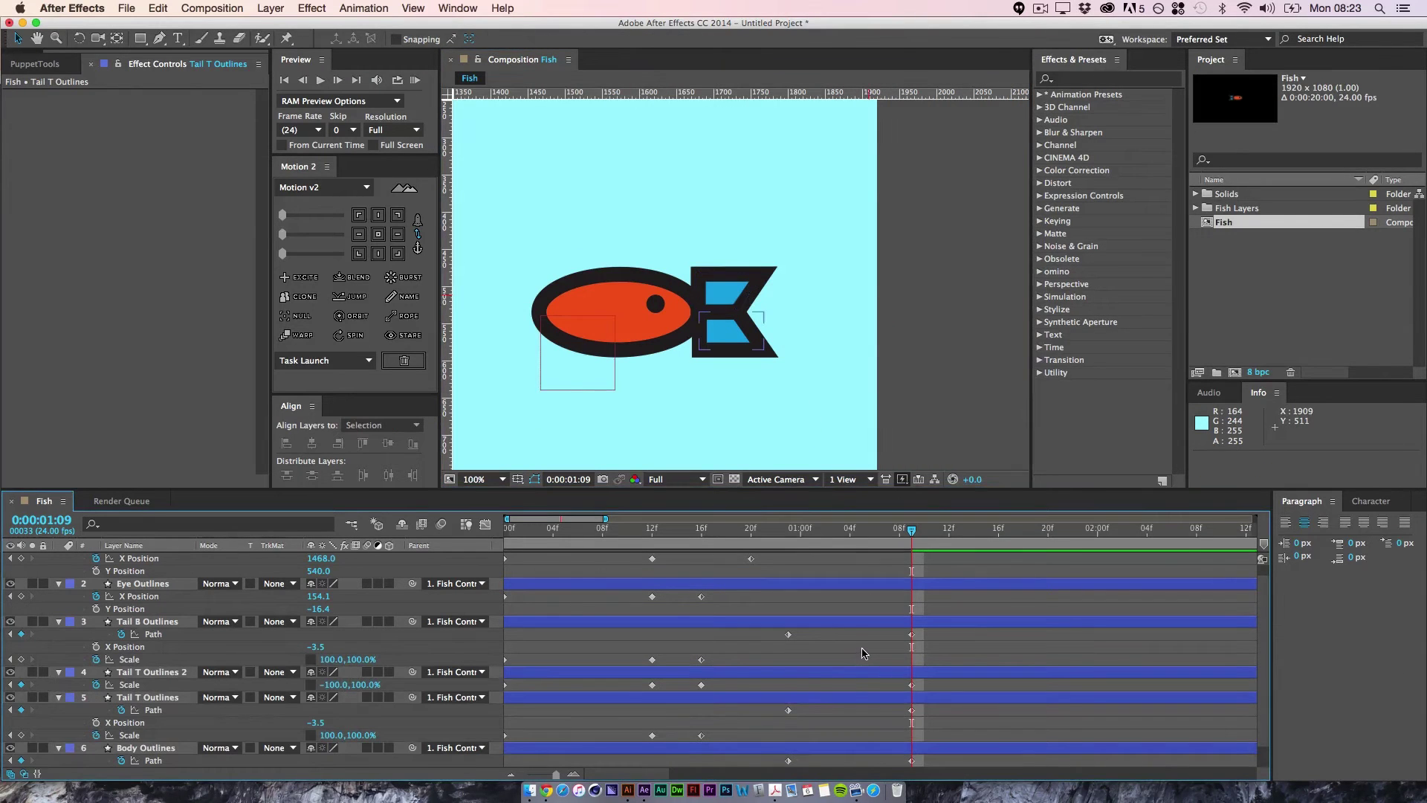
- Step back to 0:00:01:08 to check the turn and delete the faded Tail T Outlines 2 reference layer
mouse_move(912, 543)
mouse_down()
mouse_move(804, 550)
mouse_move(901, 564)
mouse_up()
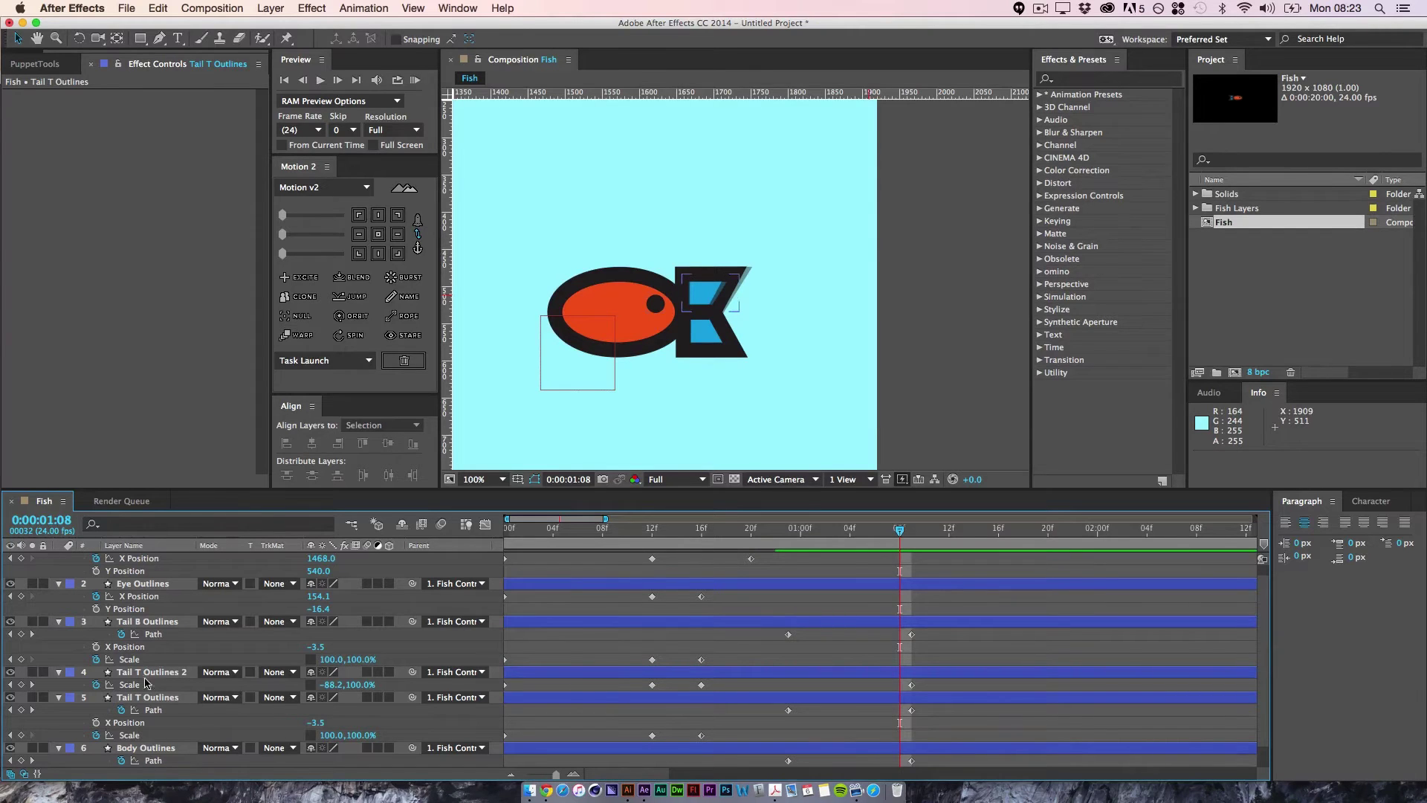
click(150, 673)
key(BackSpace)
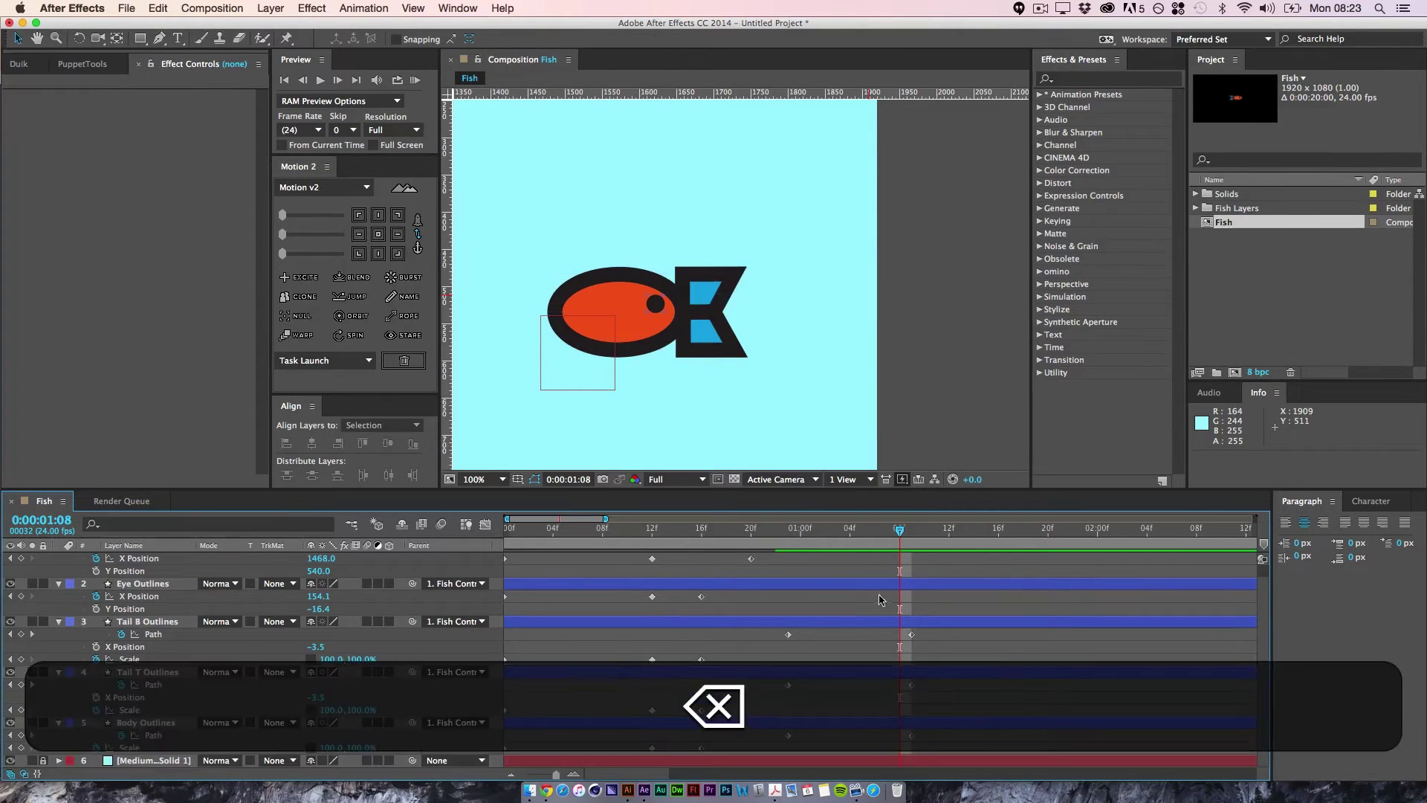
key(super+minus)
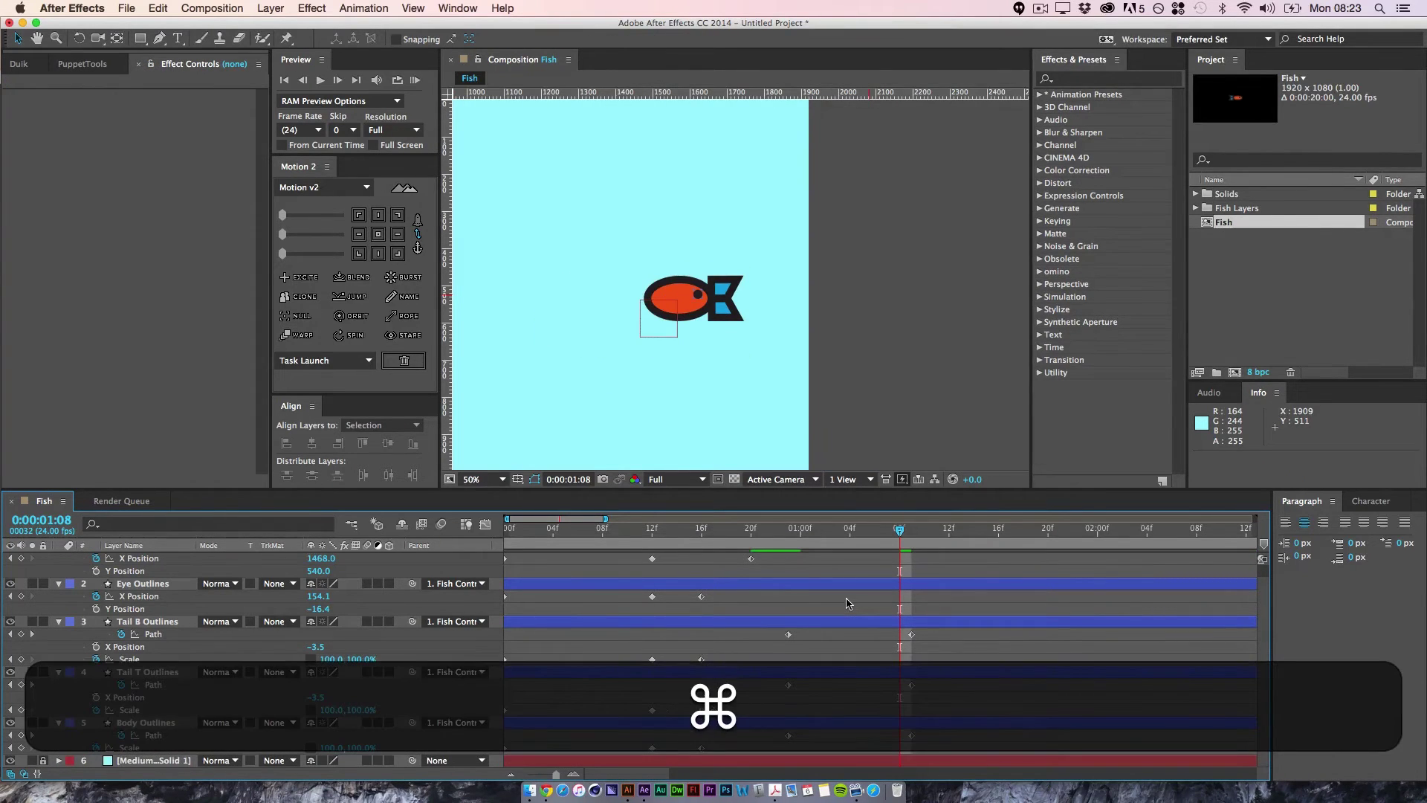
- Add an X Position keyframe to Eye Outlines at 0:00:01:04, the middle of the turn, and return to 0:00:00:23
key(space)
drag(819, 567, 956, 656)
drag(913, 532, 847, 530)
key(Page_Down)
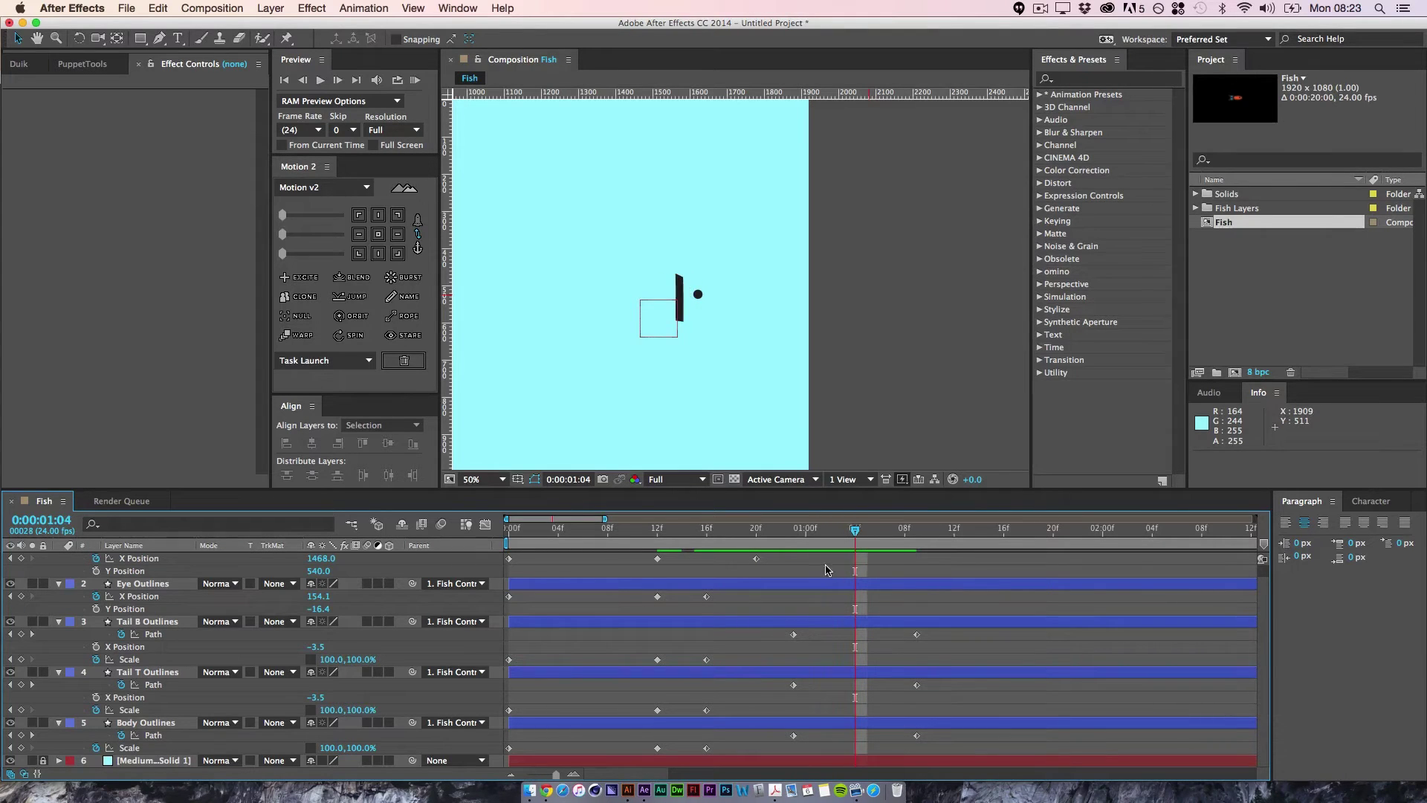
key(space)
drag(101, 631, 122, 656)
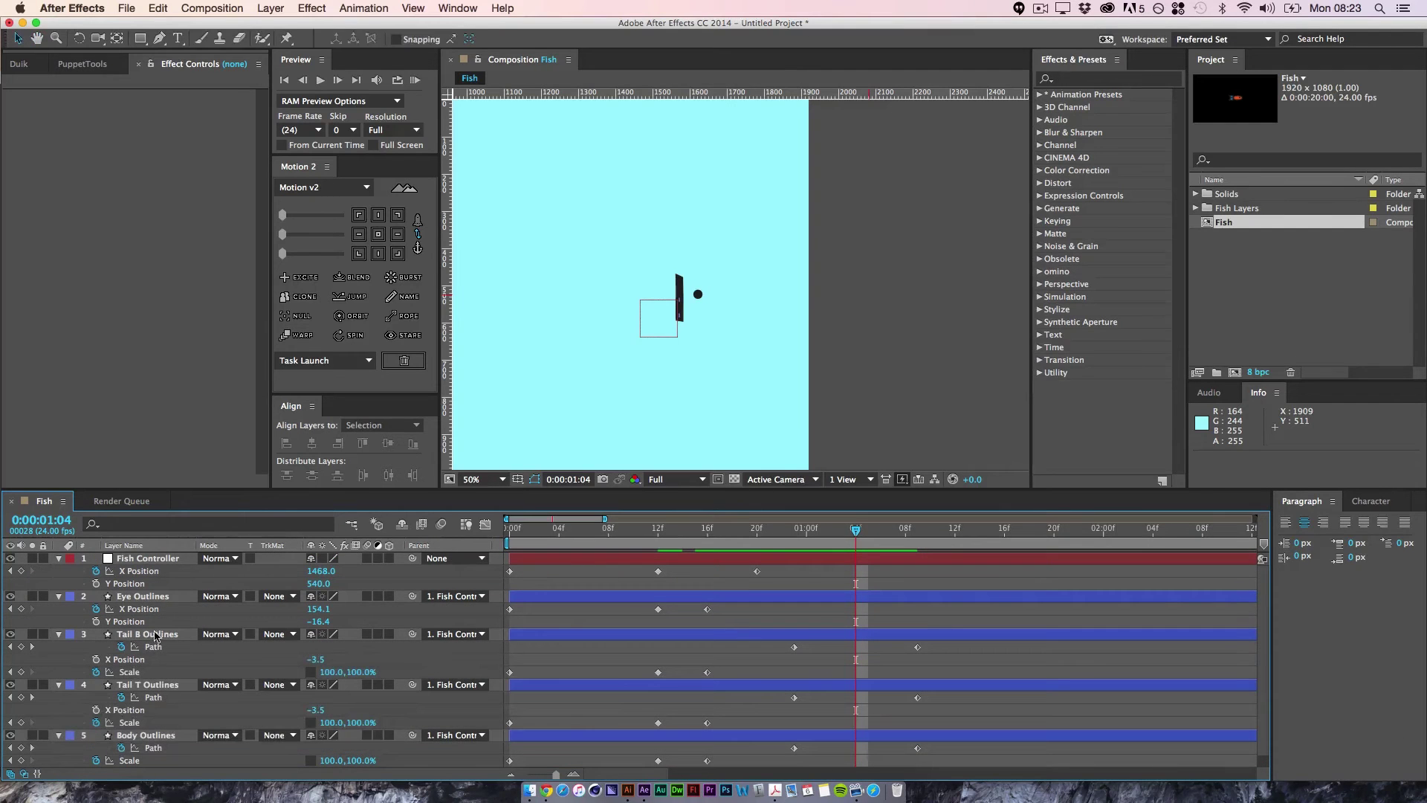
click(141, 598)
click(21, 609)
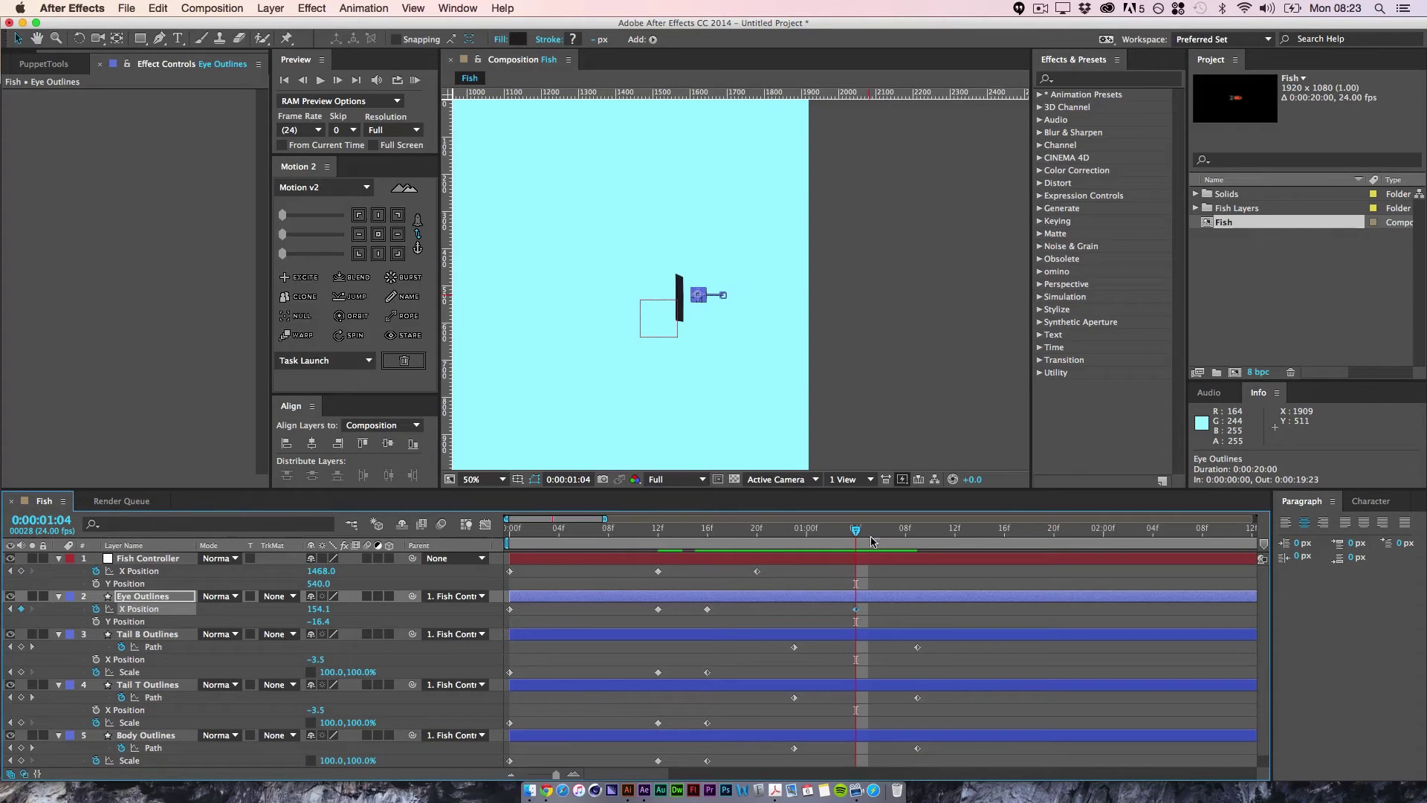
drag(856, 531, 794, 541)
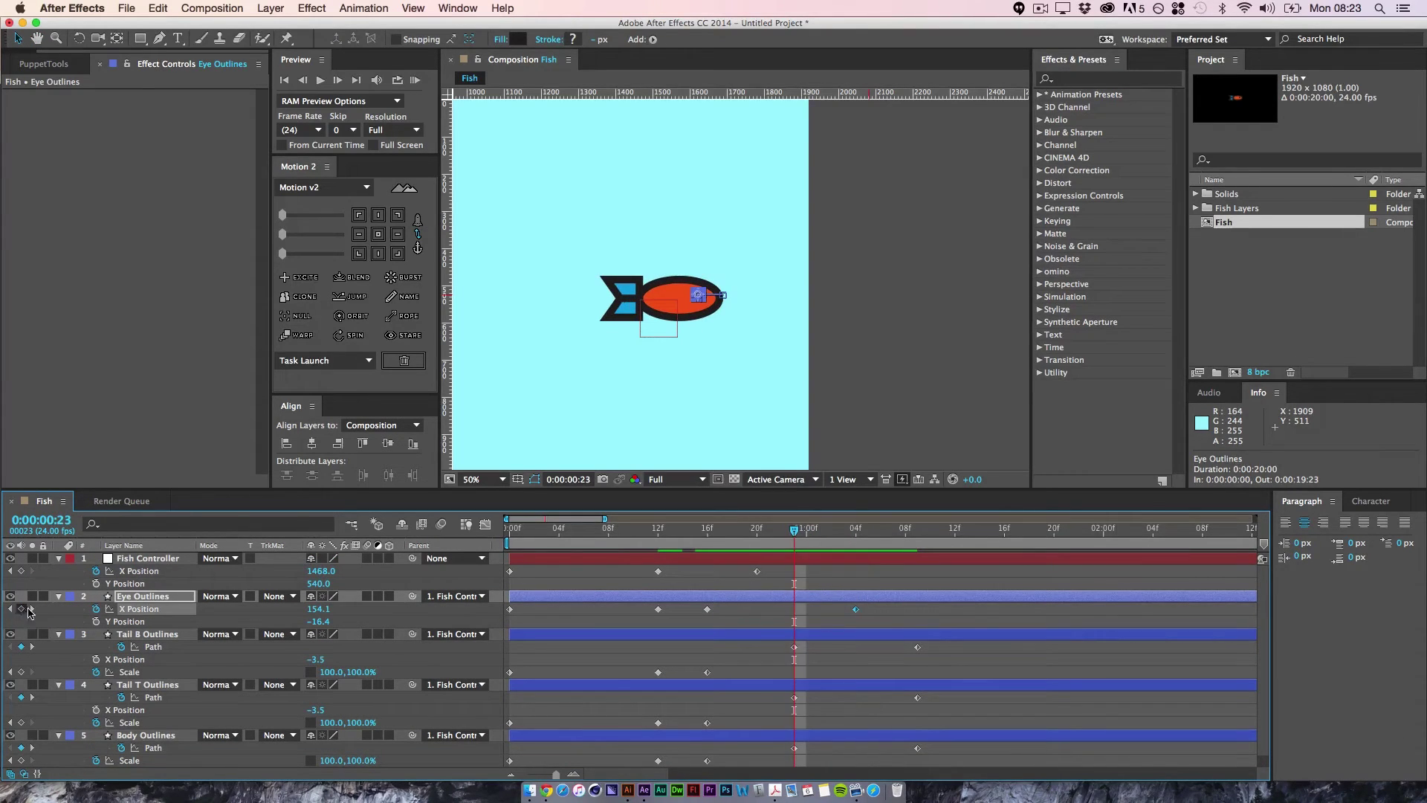
- Keyframe the Eye Outlines X Position at 0:00:00:23, and move the eye horizontally to X 114.6 at 0:00:01:04
click(21, 609)
click(32, 609)
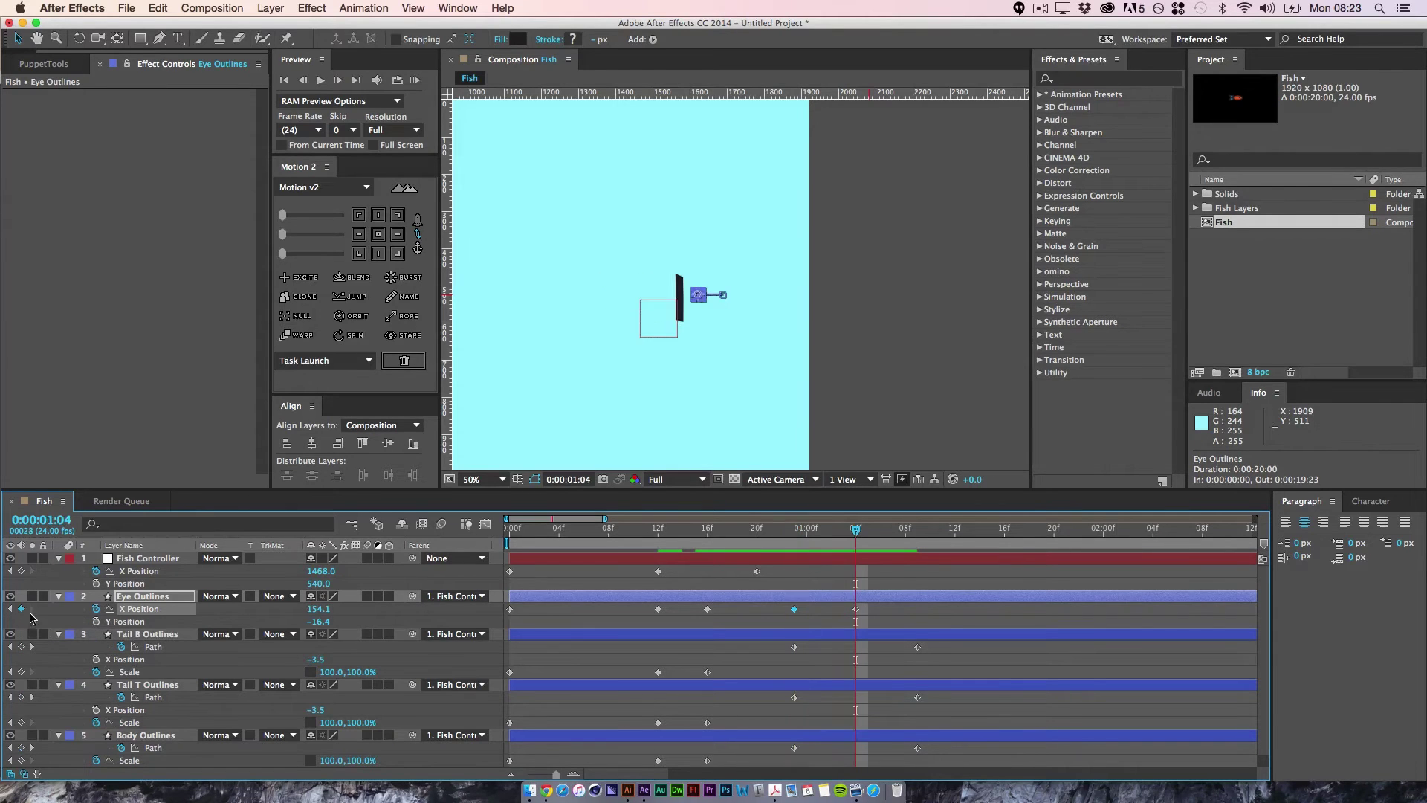
key(super+equal)
key(super+equal)
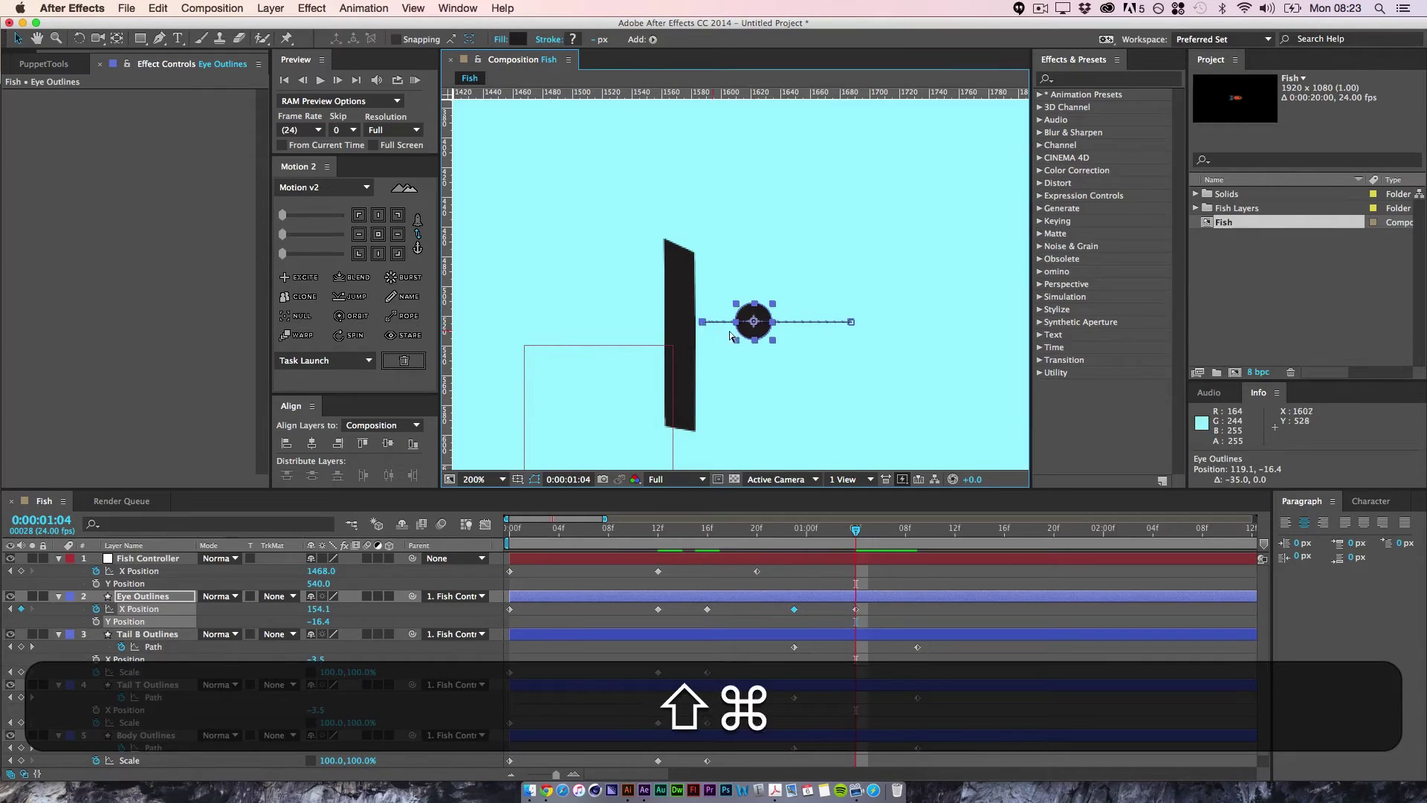
key(shift+super+z)
key(super+z)
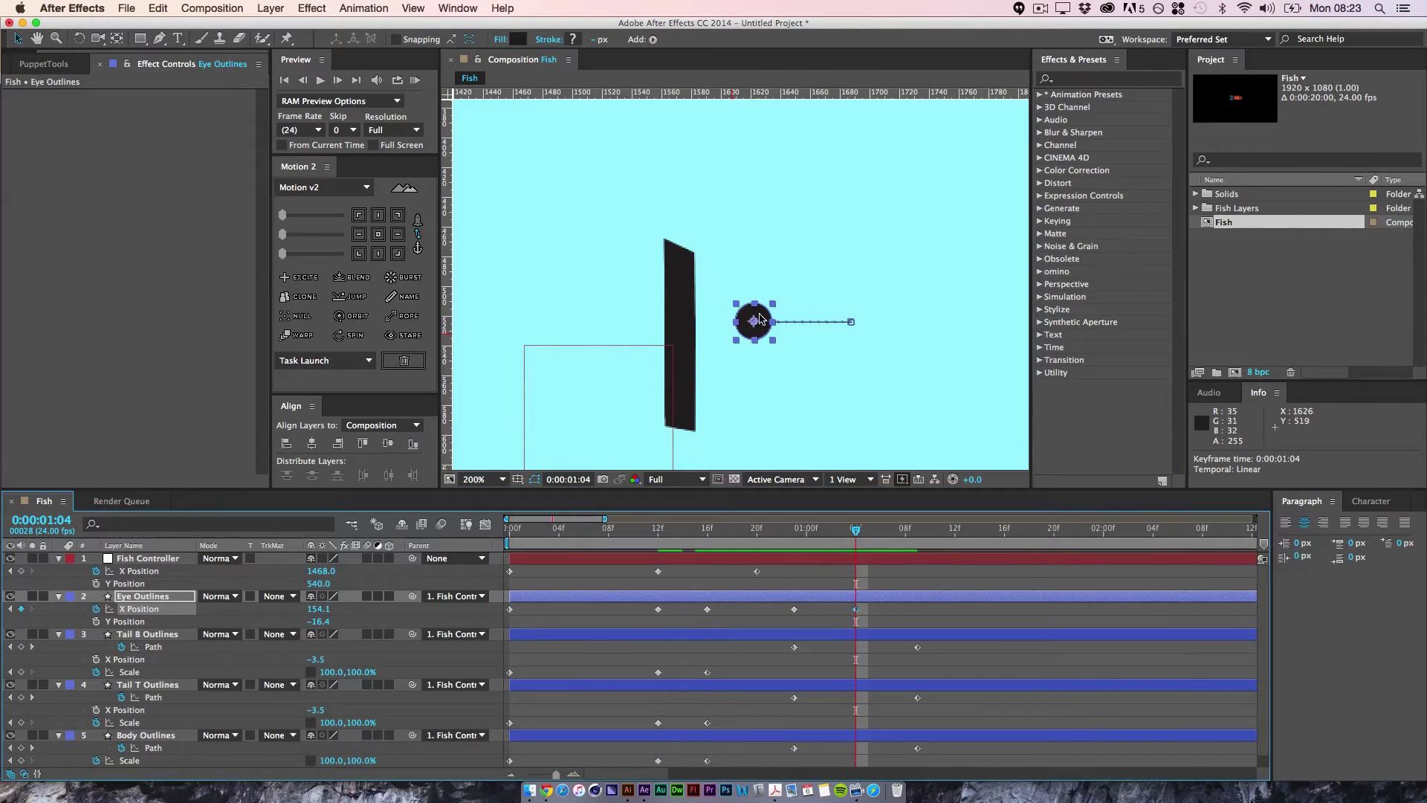
drag(755, 321, 695, 321)
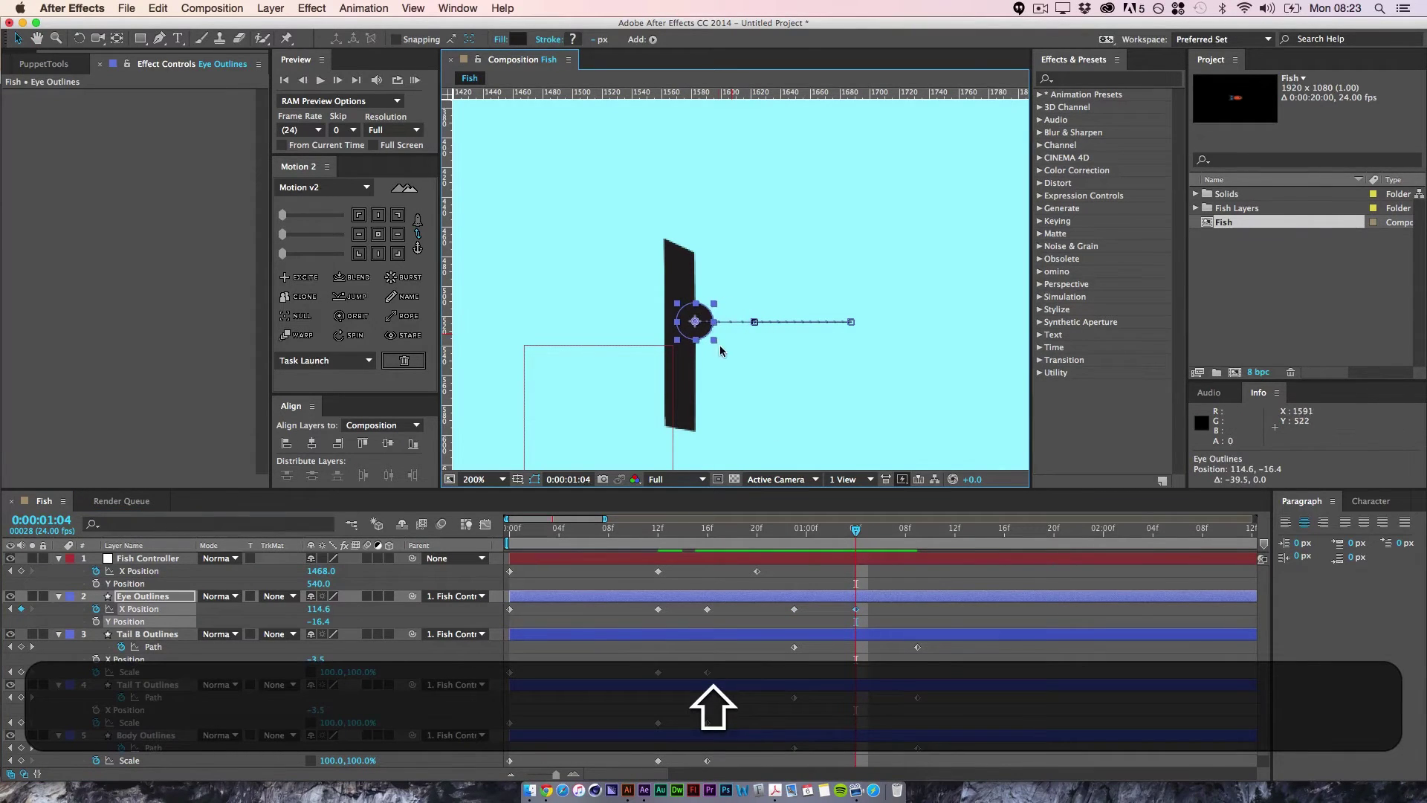
click(927, 621)
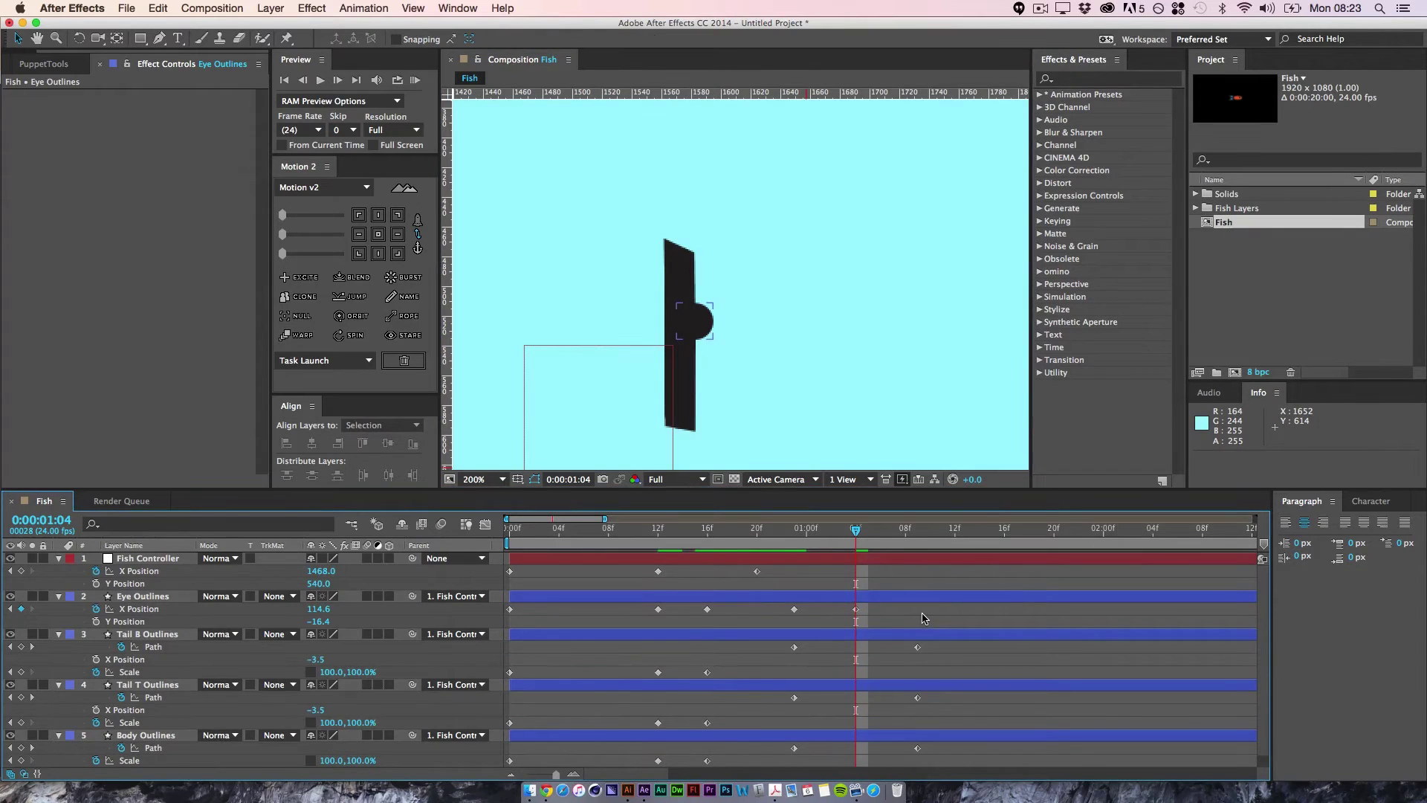
- Duplicate the Eye Outlines layer and move the copy horizontally to X 92.6, on the body's opposite edge, at 0:00:01:04
click(145, 600)
key(super+d)
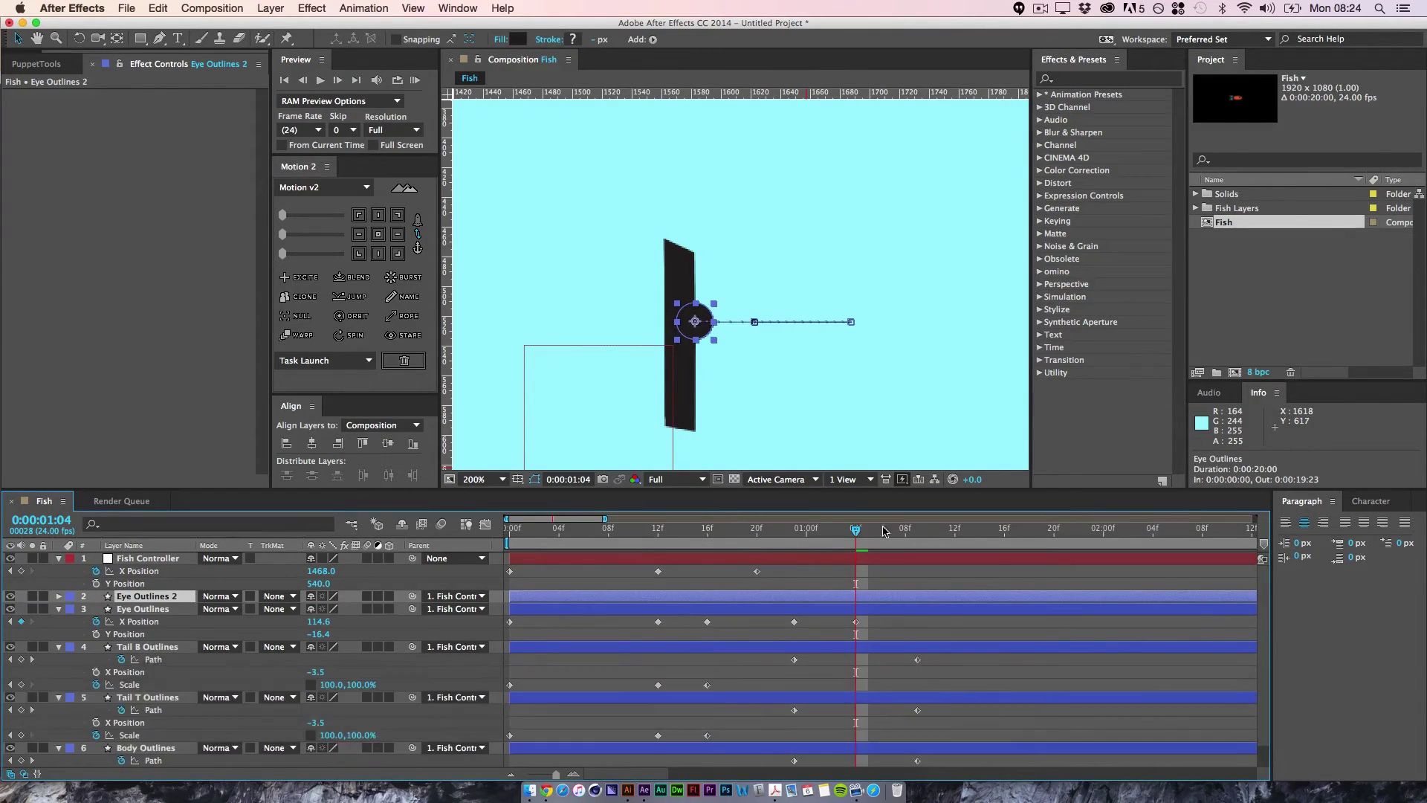
key(u)
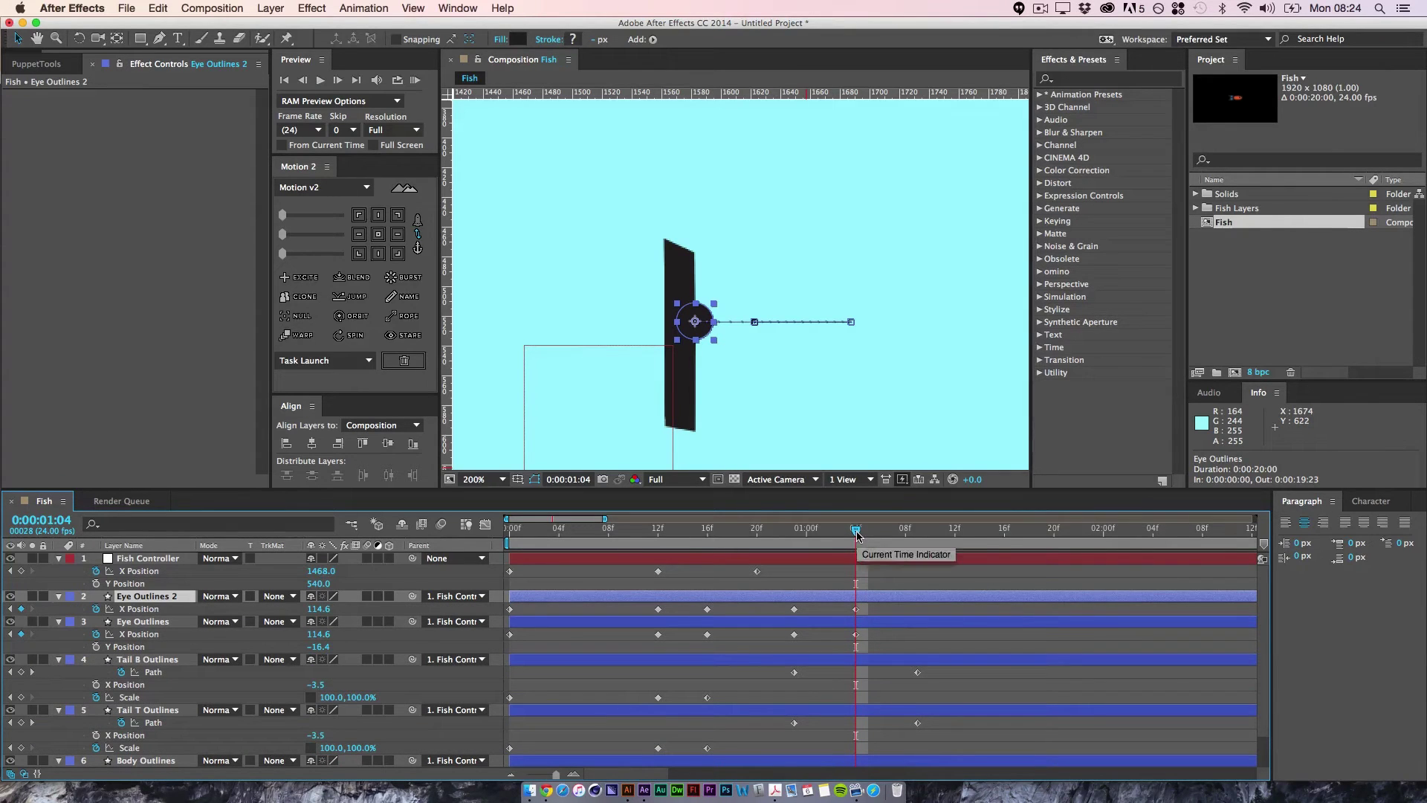
click(856, 610)
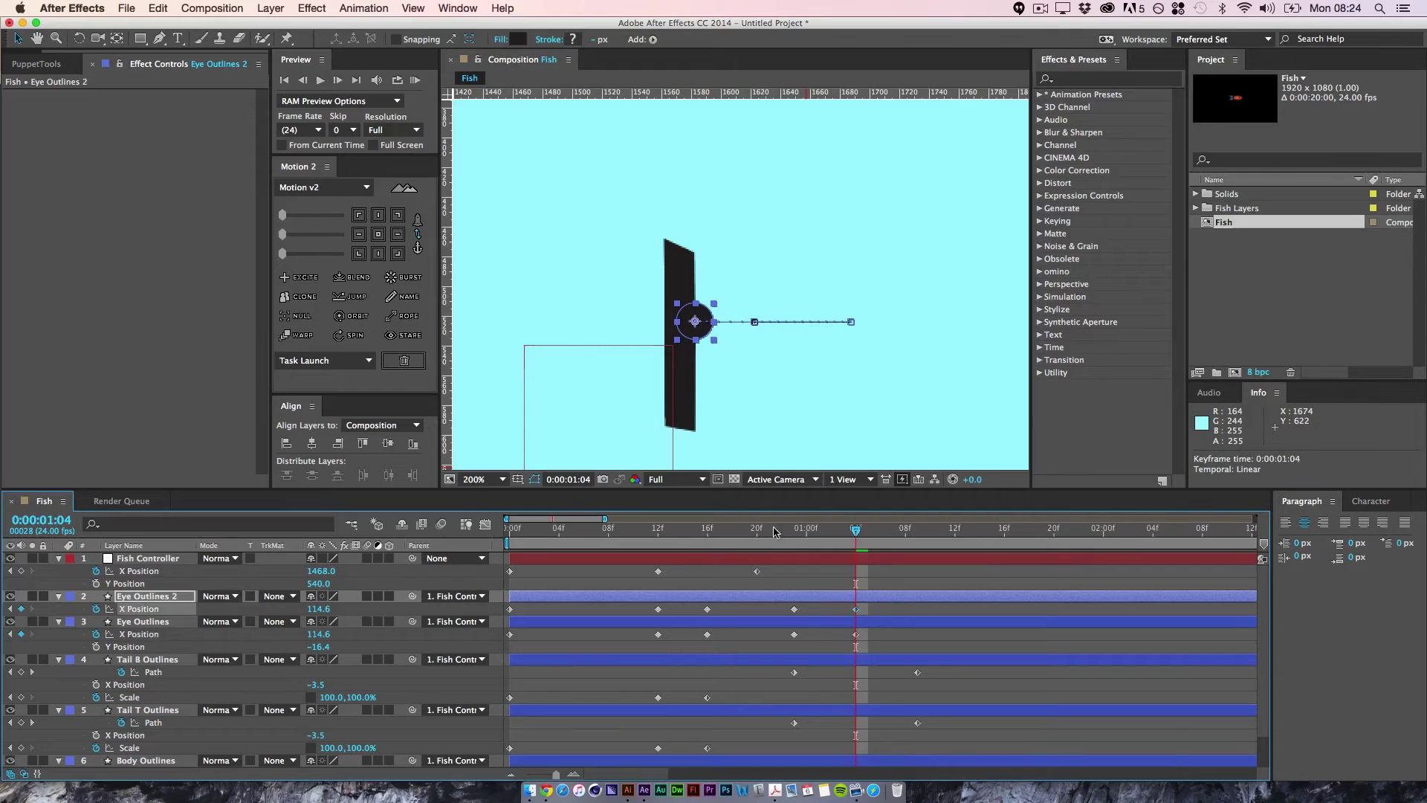
drag(696, 327, 664, 330)
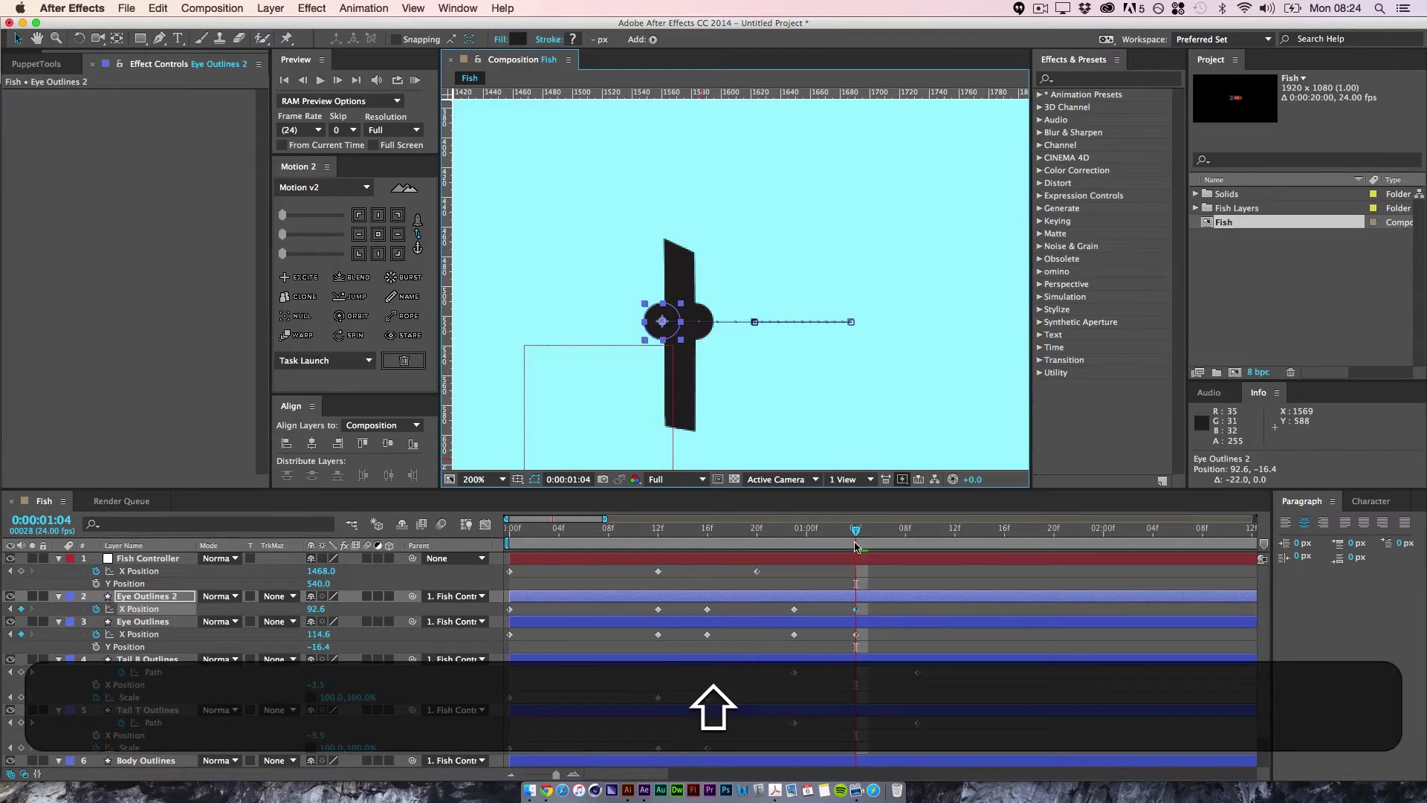
- Delete the Eye Outlines 2 X Position keyframes before 0:00:01:04 and return to that frame
drag(855, 533, 796, 549)
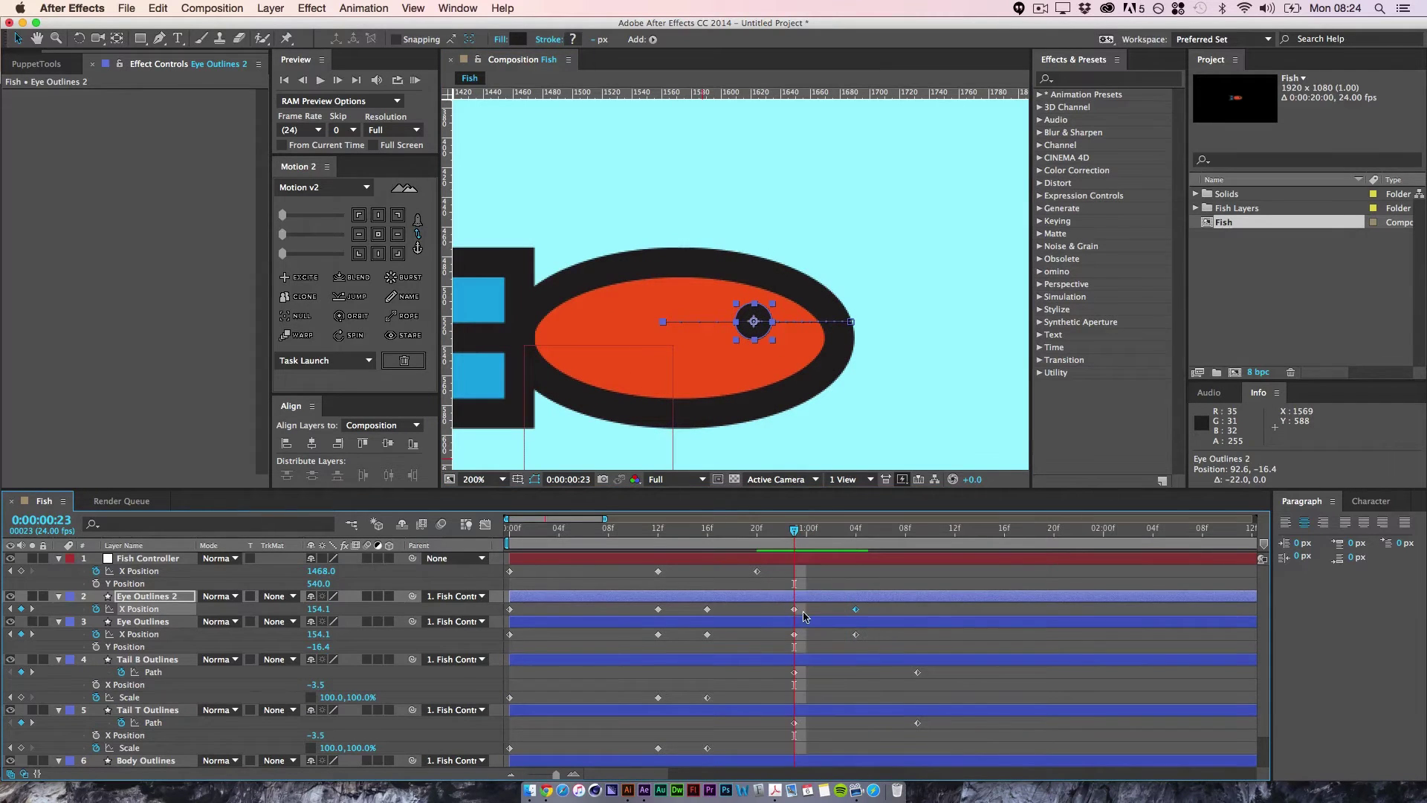
drag(810, 604, 423, 629)
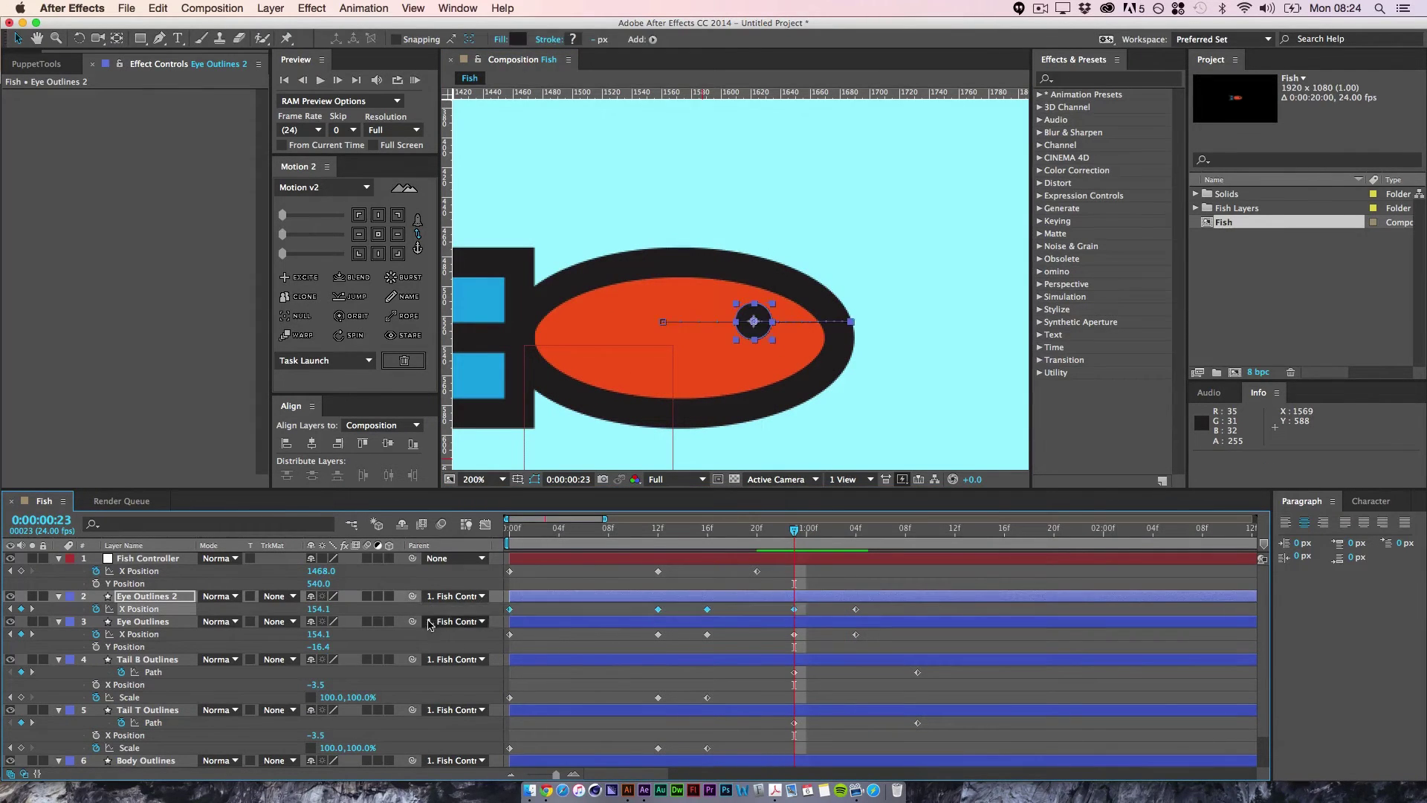
key(BackSpace)
click(817, 609)
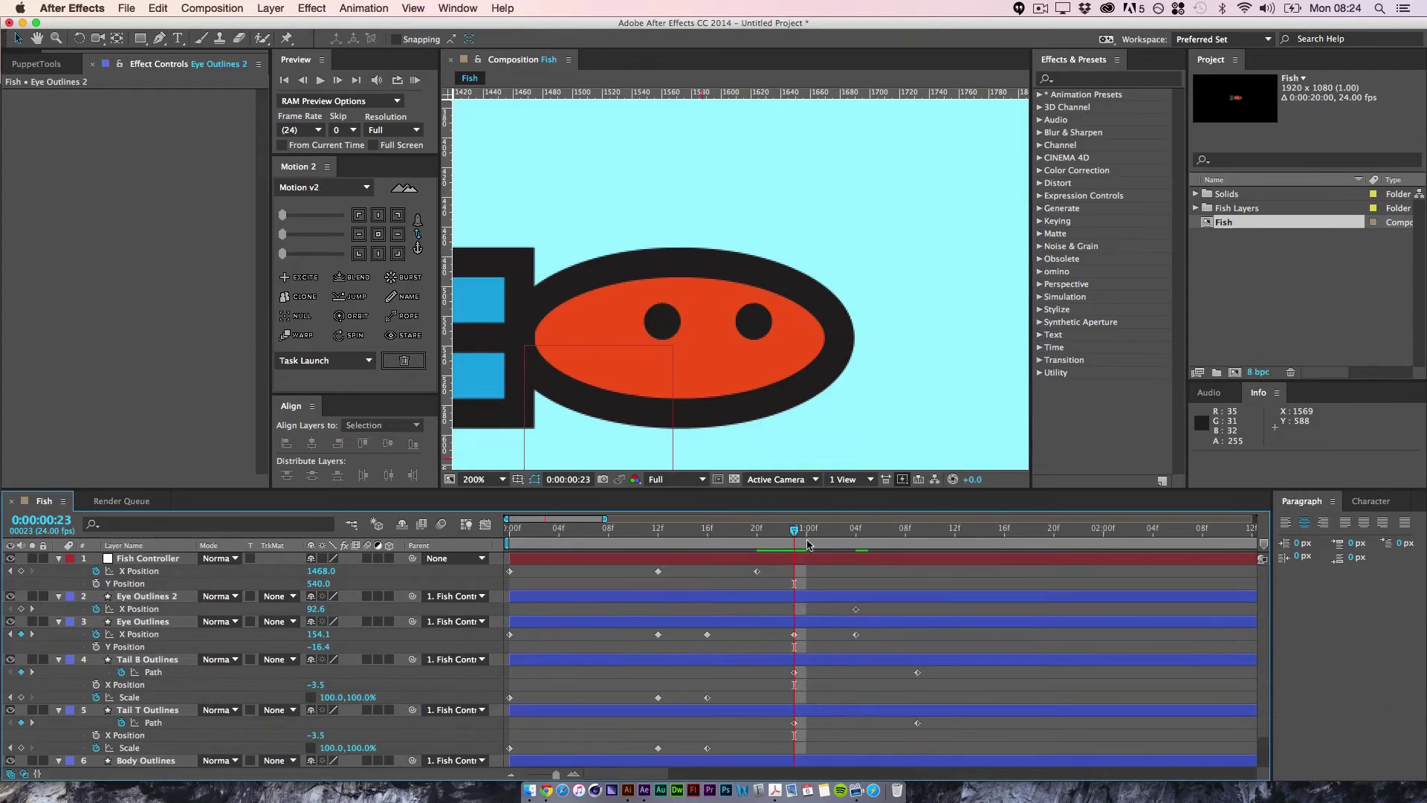
drag(797, 531, 855, 538)
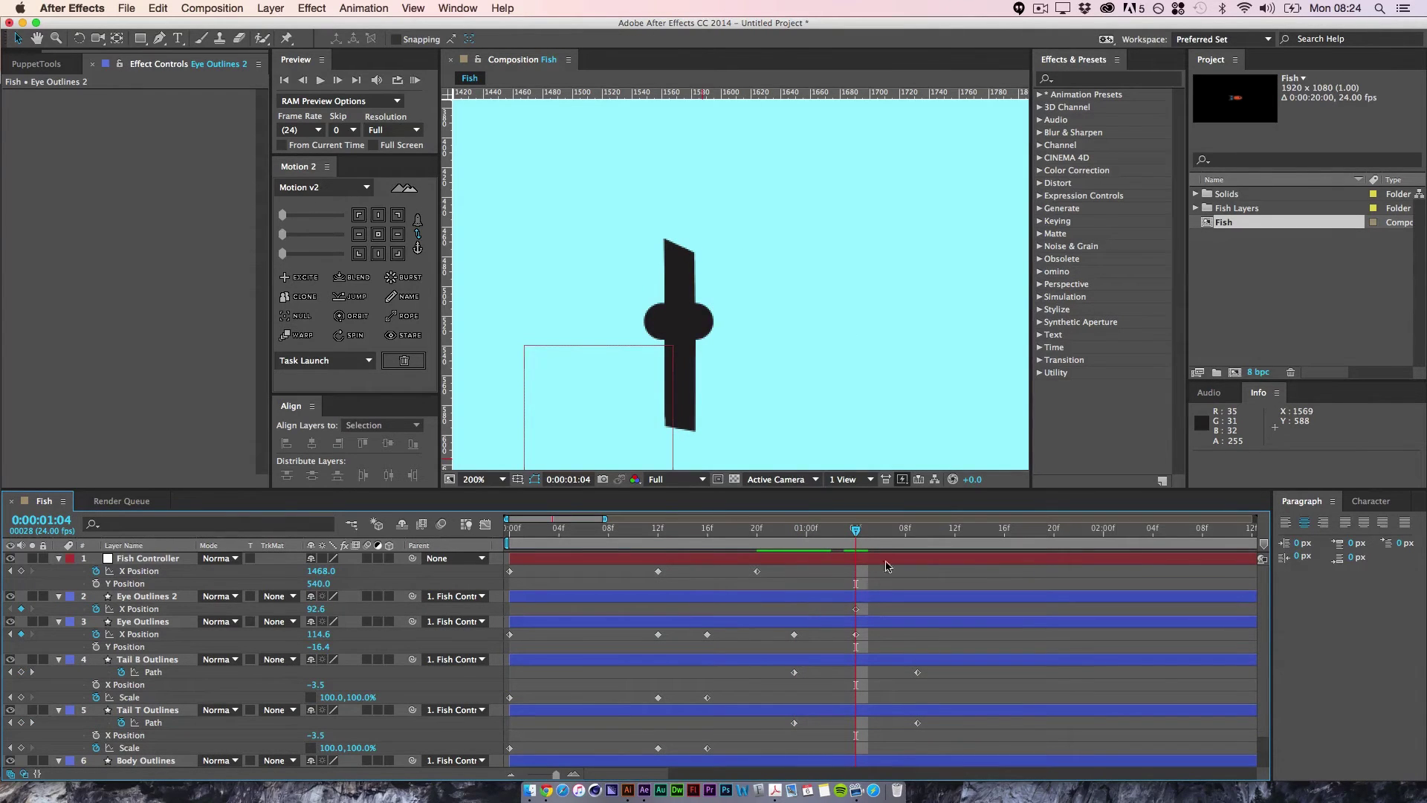
- Try trimming the start of the Eye Outlines 2 layer to 0:00:01:04
click(877, 598)
key(alt+bracketleft)
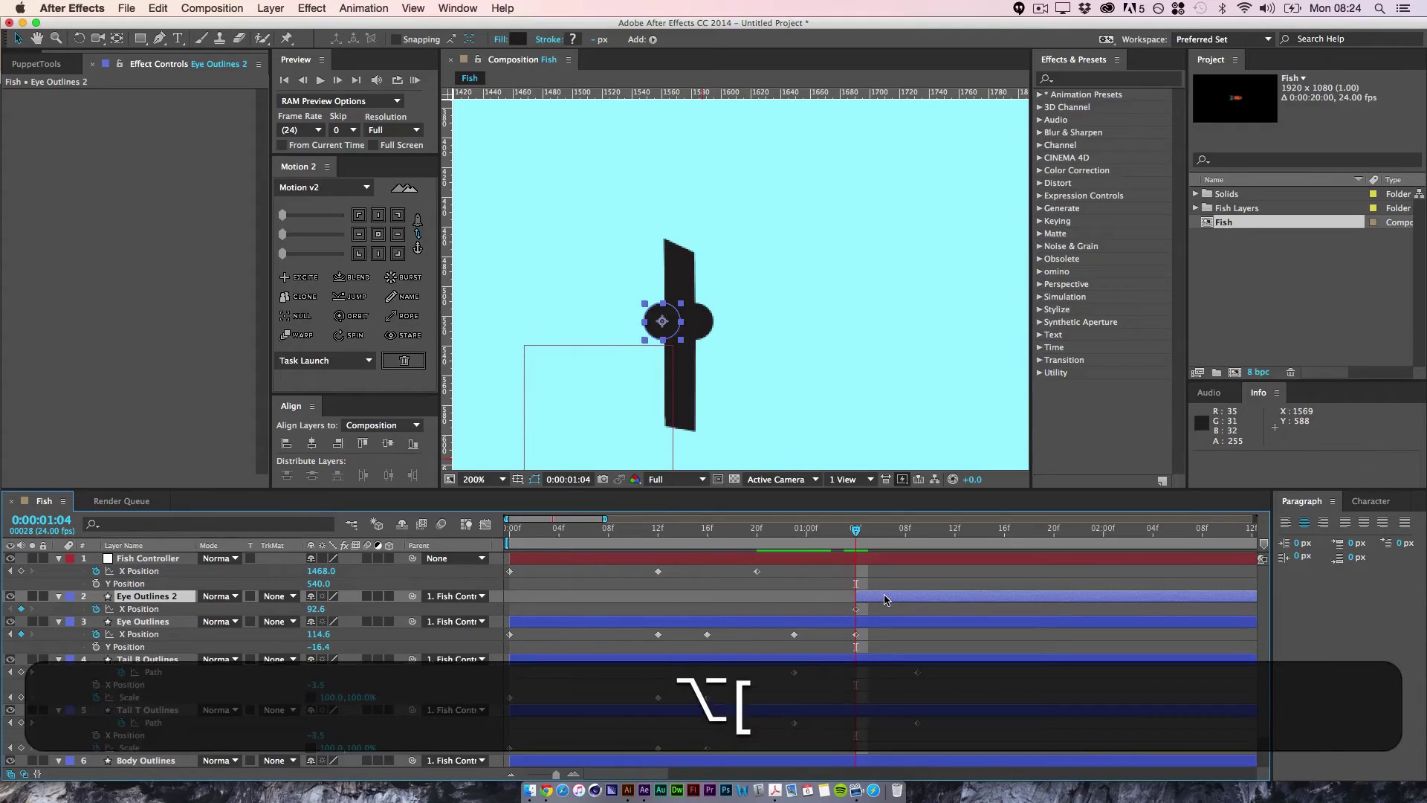
click(901, 578)
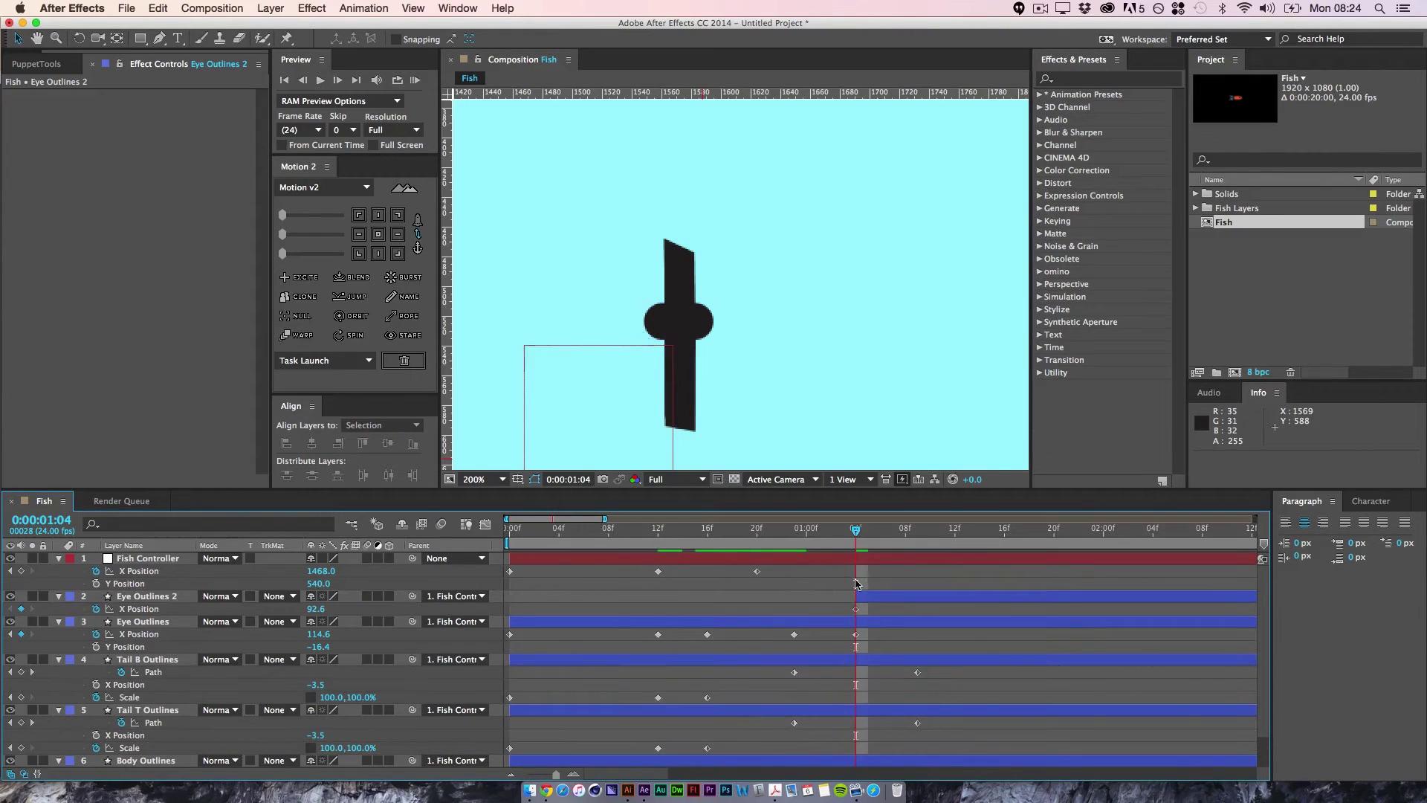
key(super+z)
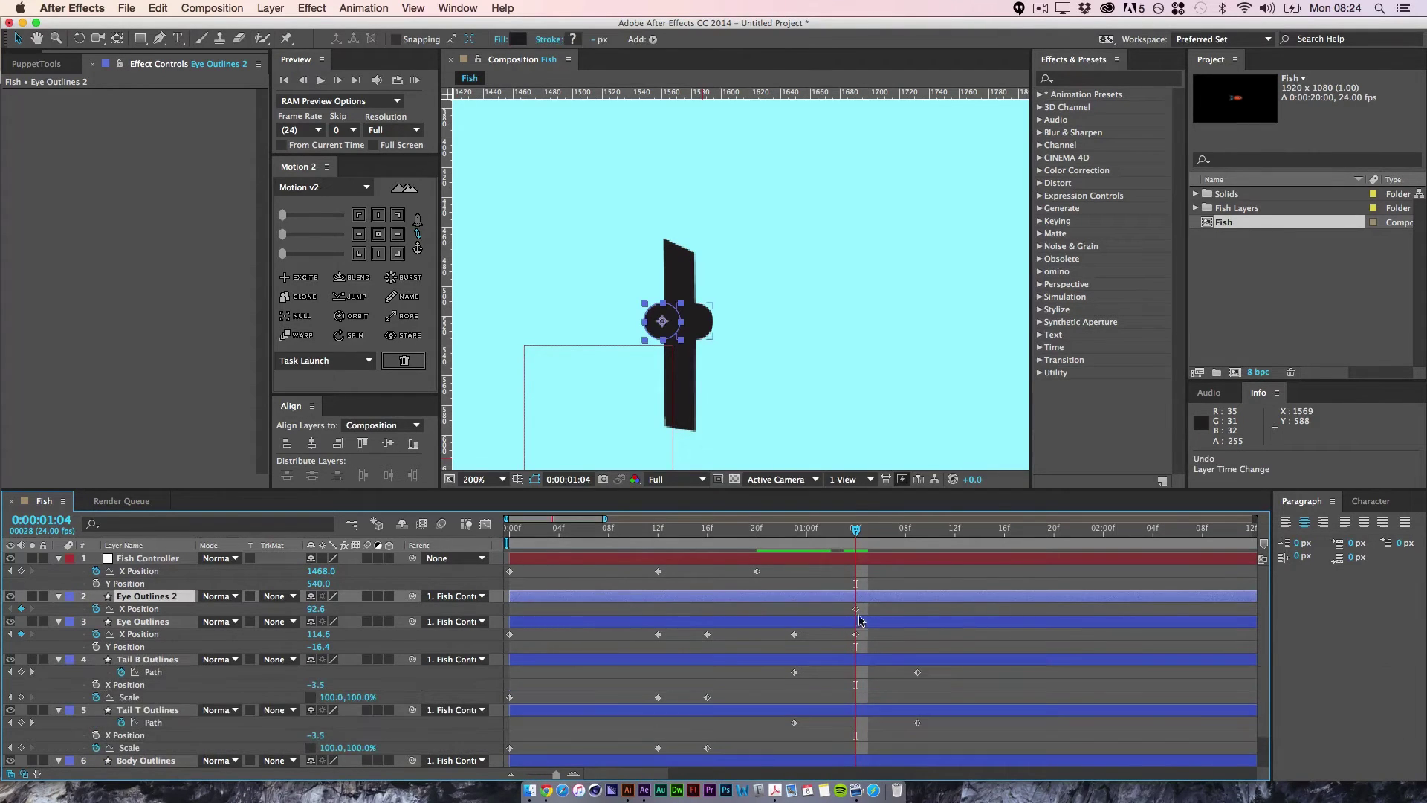
- Keyframe the Eye Outlines 2 opacity at 100% on 0:00:01:04 and 0% one frame earlier
key(t)
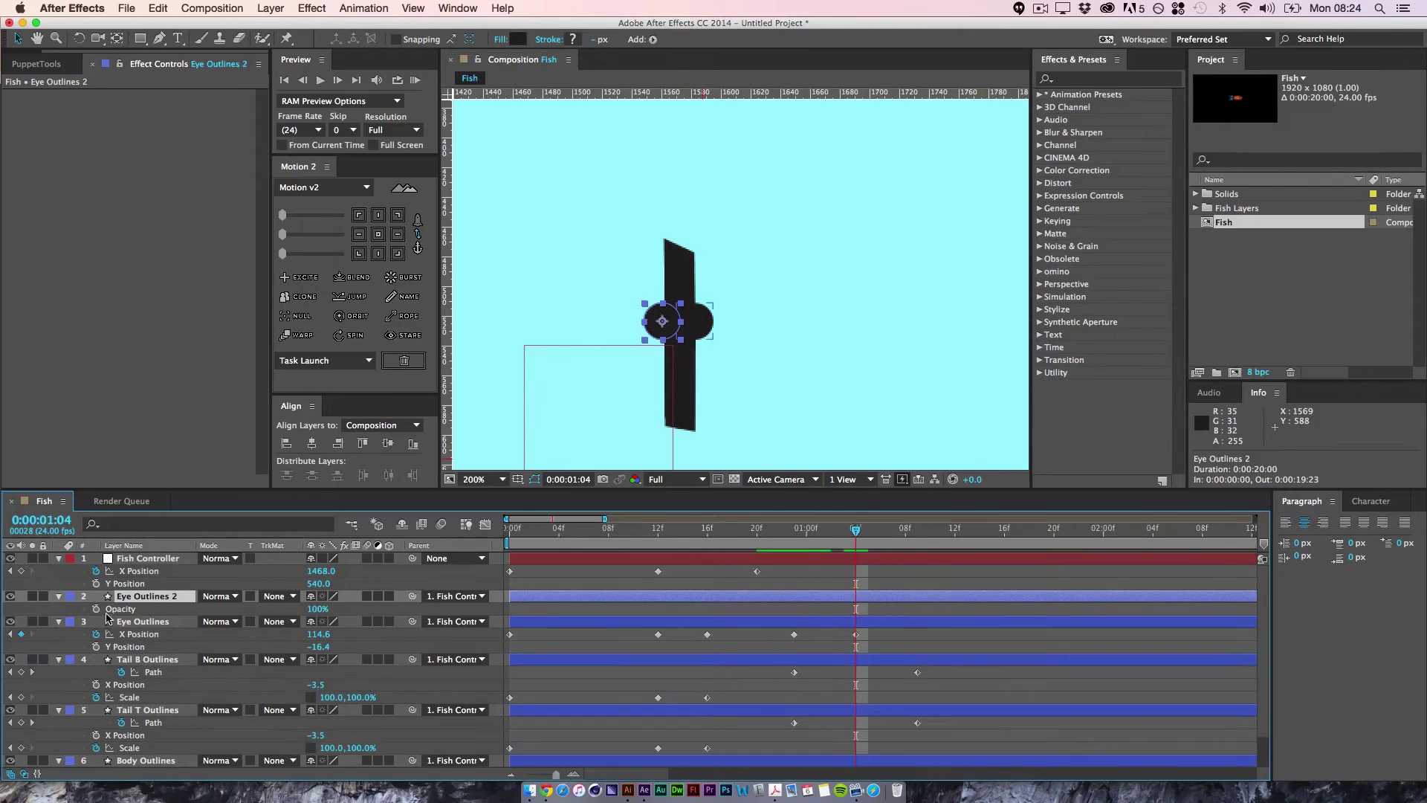
click(96, 608)
key(u)
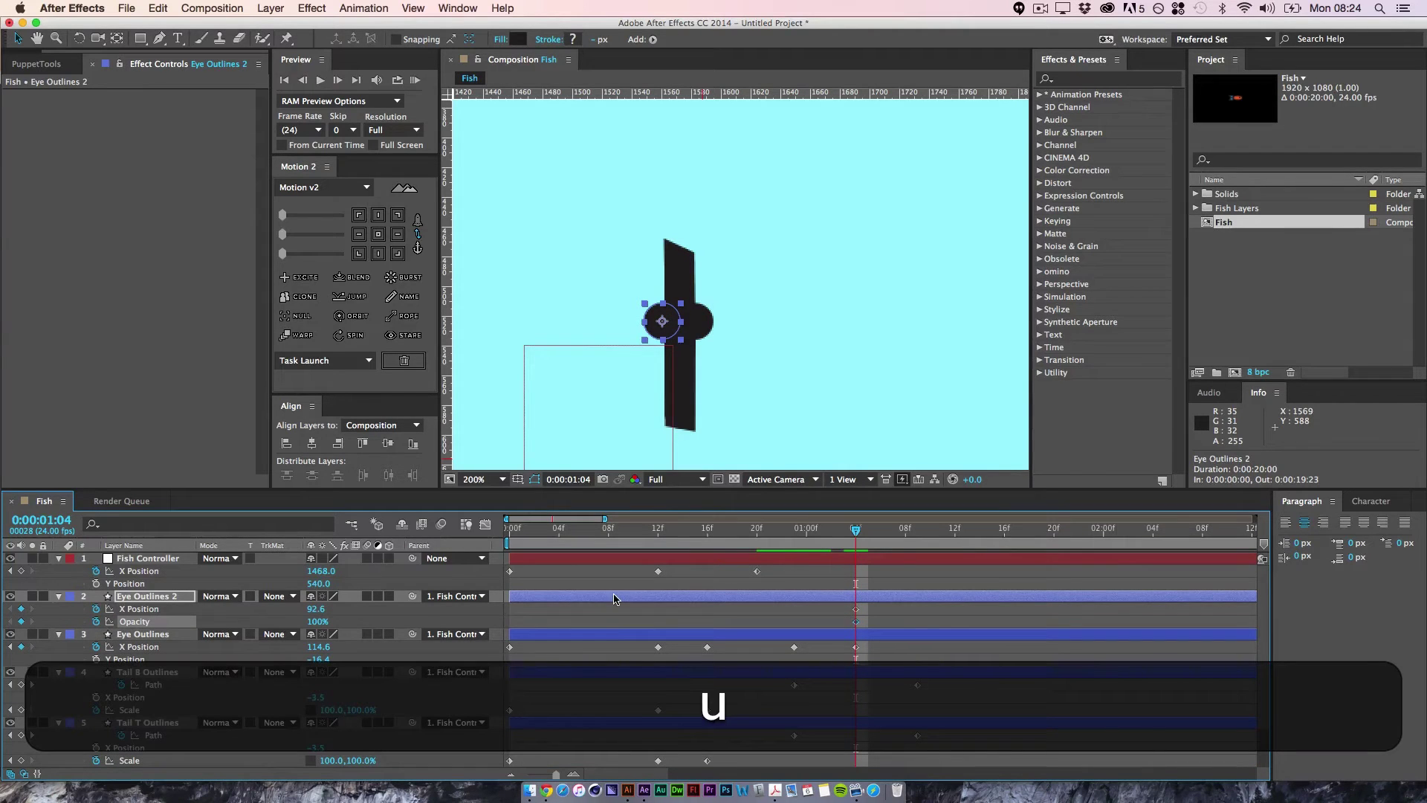
key(super+Left)
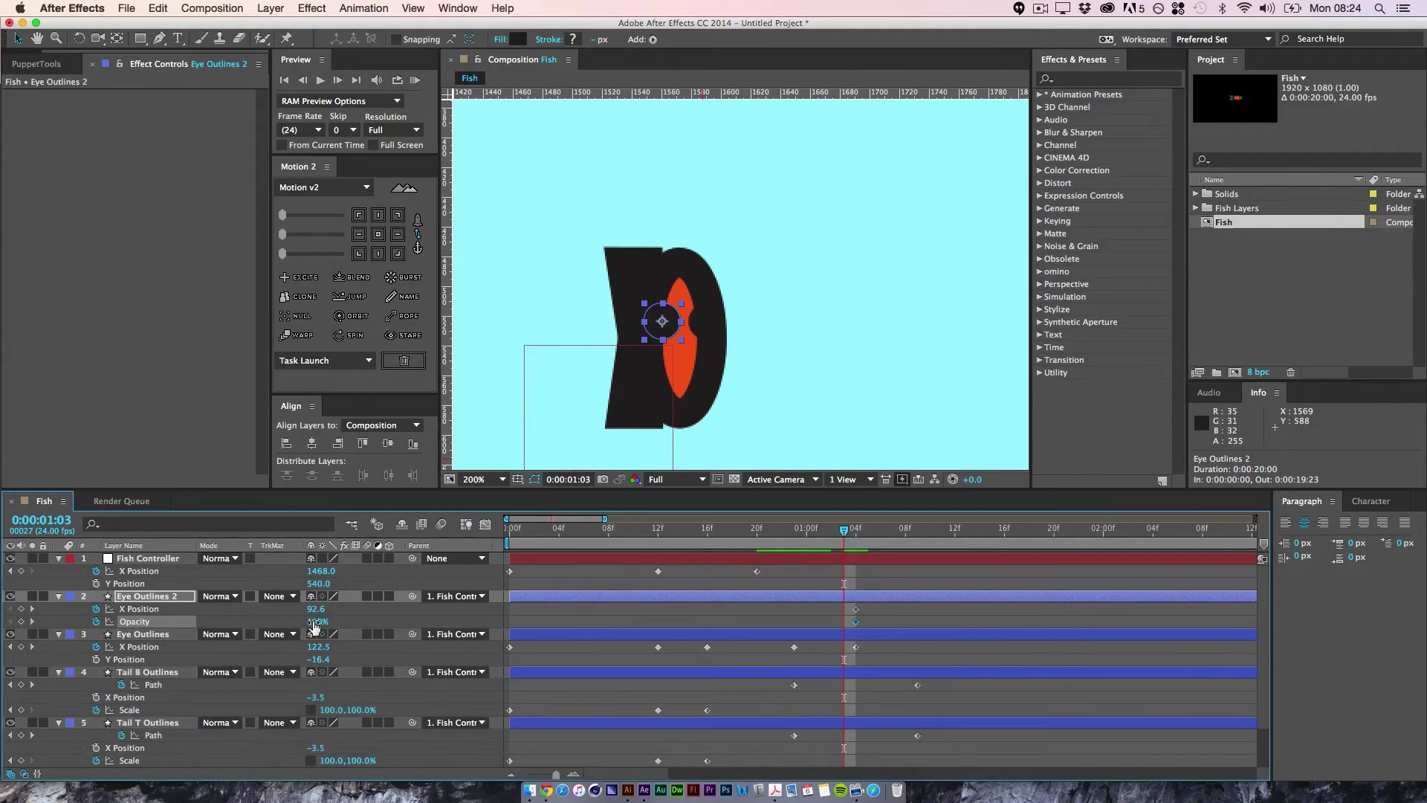
drag(313, 623, 213, 634)
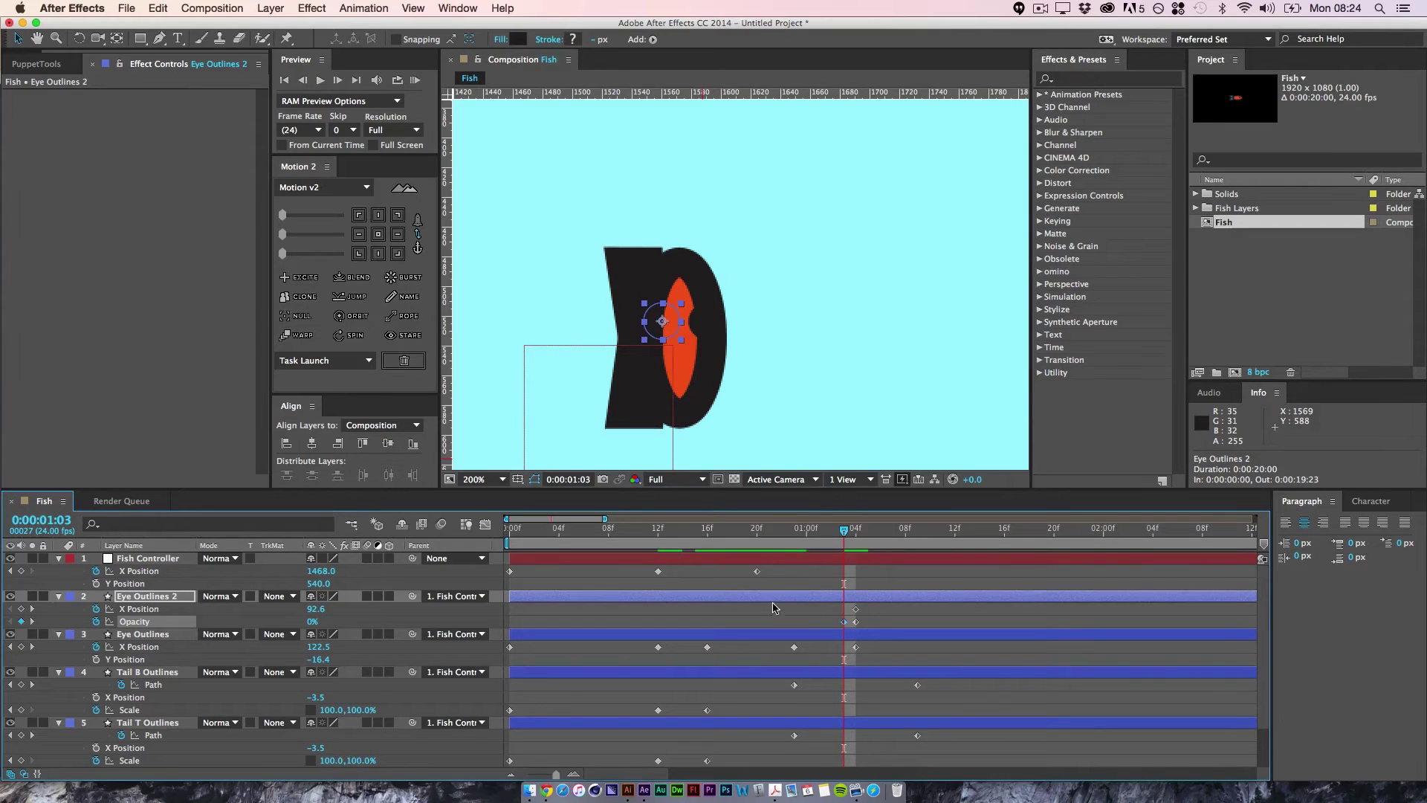
click(901, 589)
- Move Eye Outlines 2 horizontally to X 44.1, near the front of the turned fish, at 0:00:01:09
drag(845, 532, 933, 540)
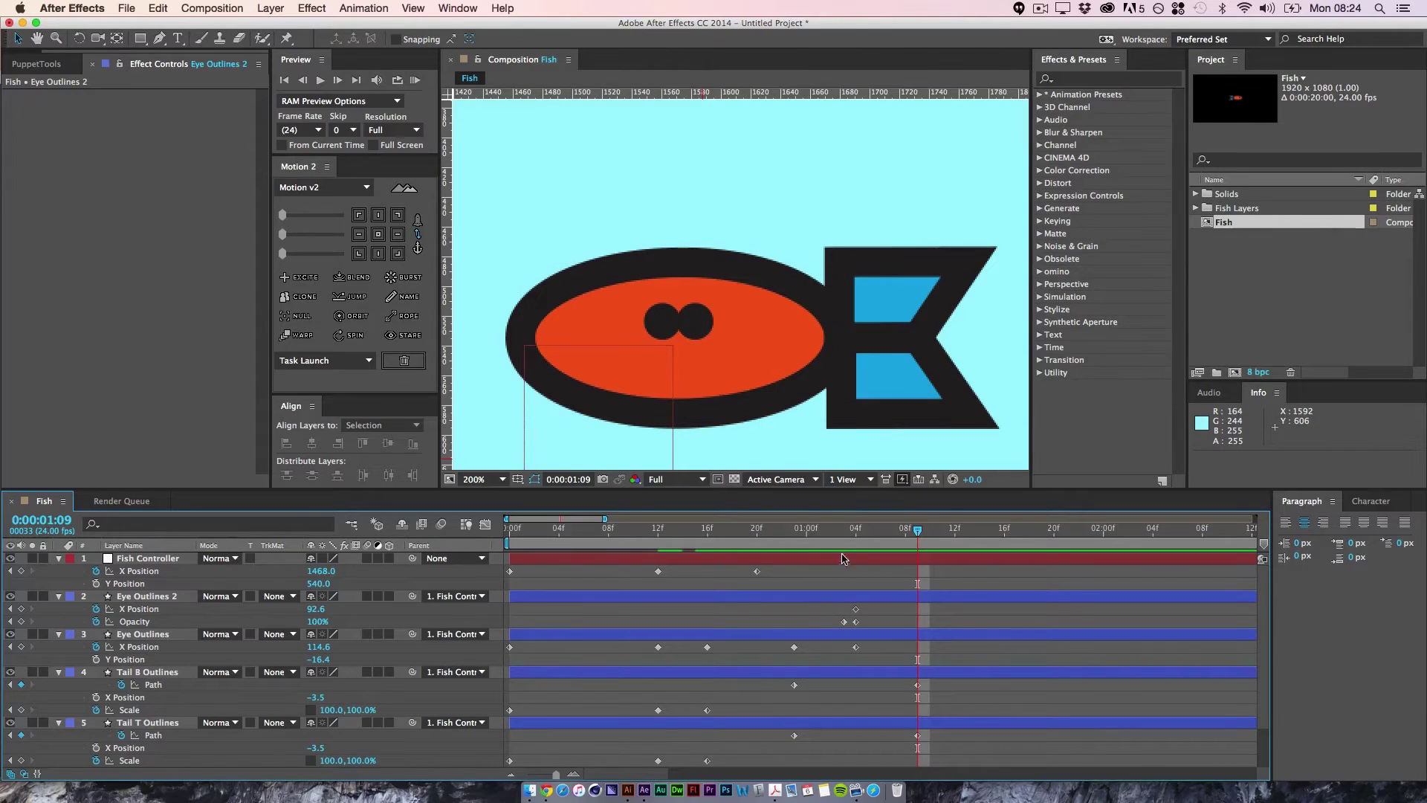
click(127, 599)
drag(664, 332, 591, 332)
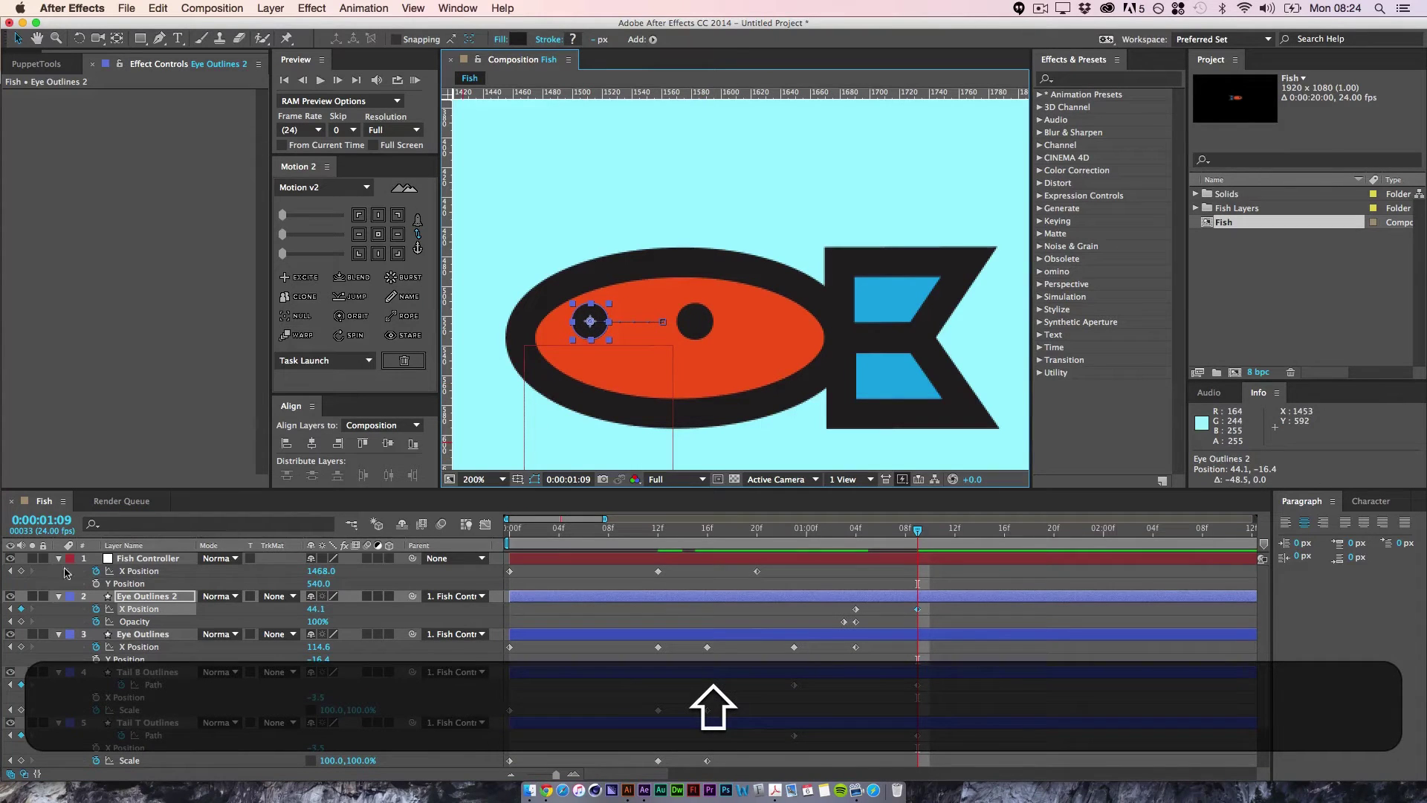
- Keyframe the original Eye Outlines opacity at 100% on 0:00:01:04 and 0% one frame after it
drag(916, 532, 856, 532)
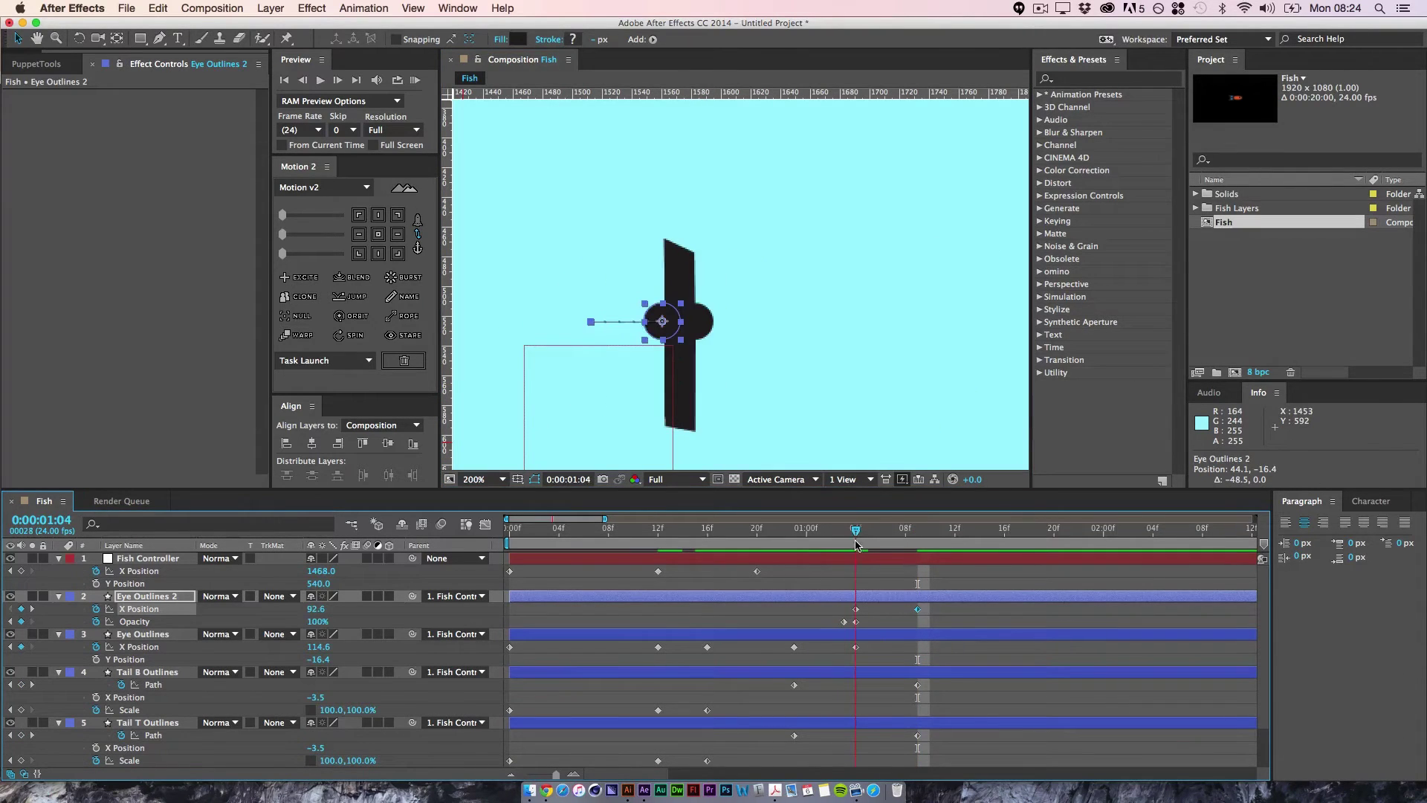
click(121, 638)
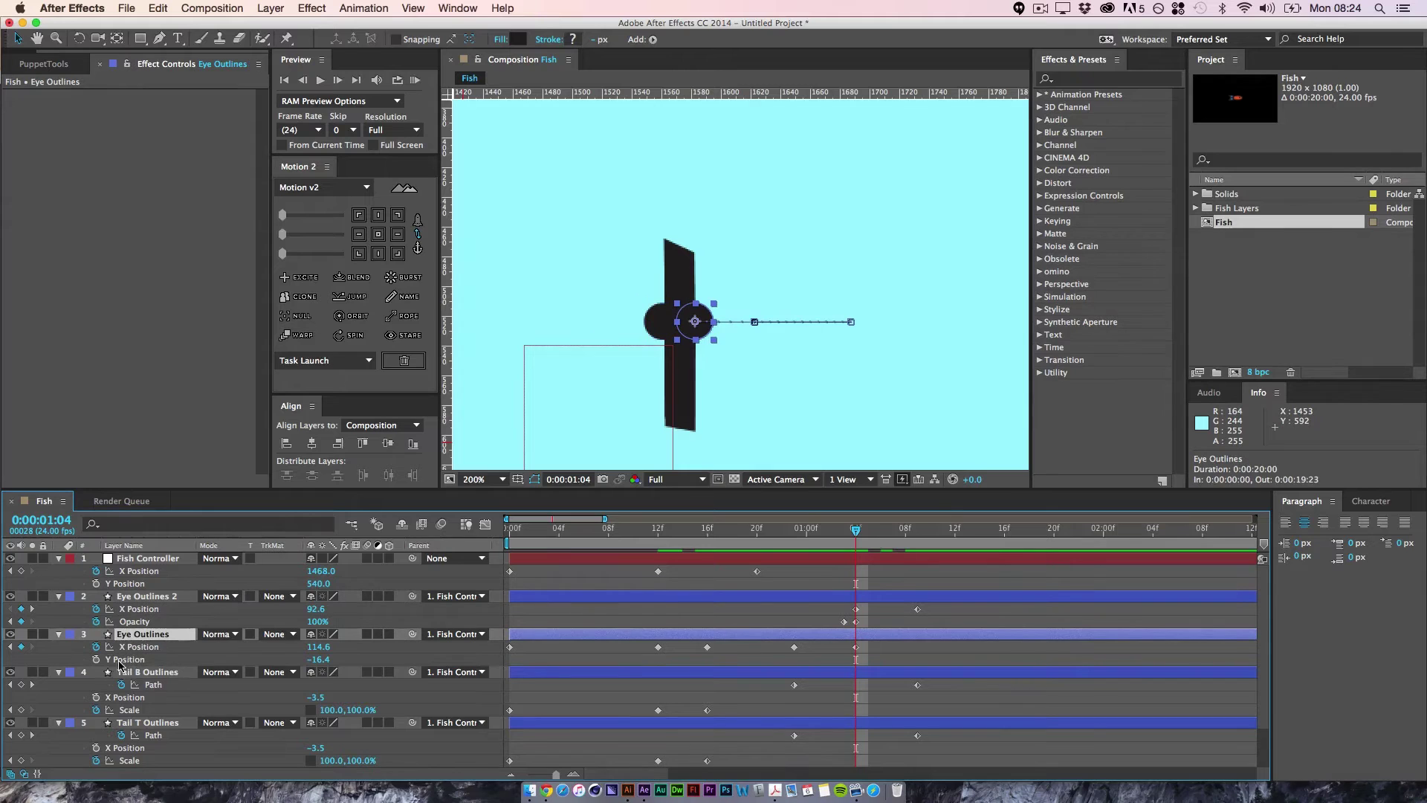
key(t)
click(96, 647)
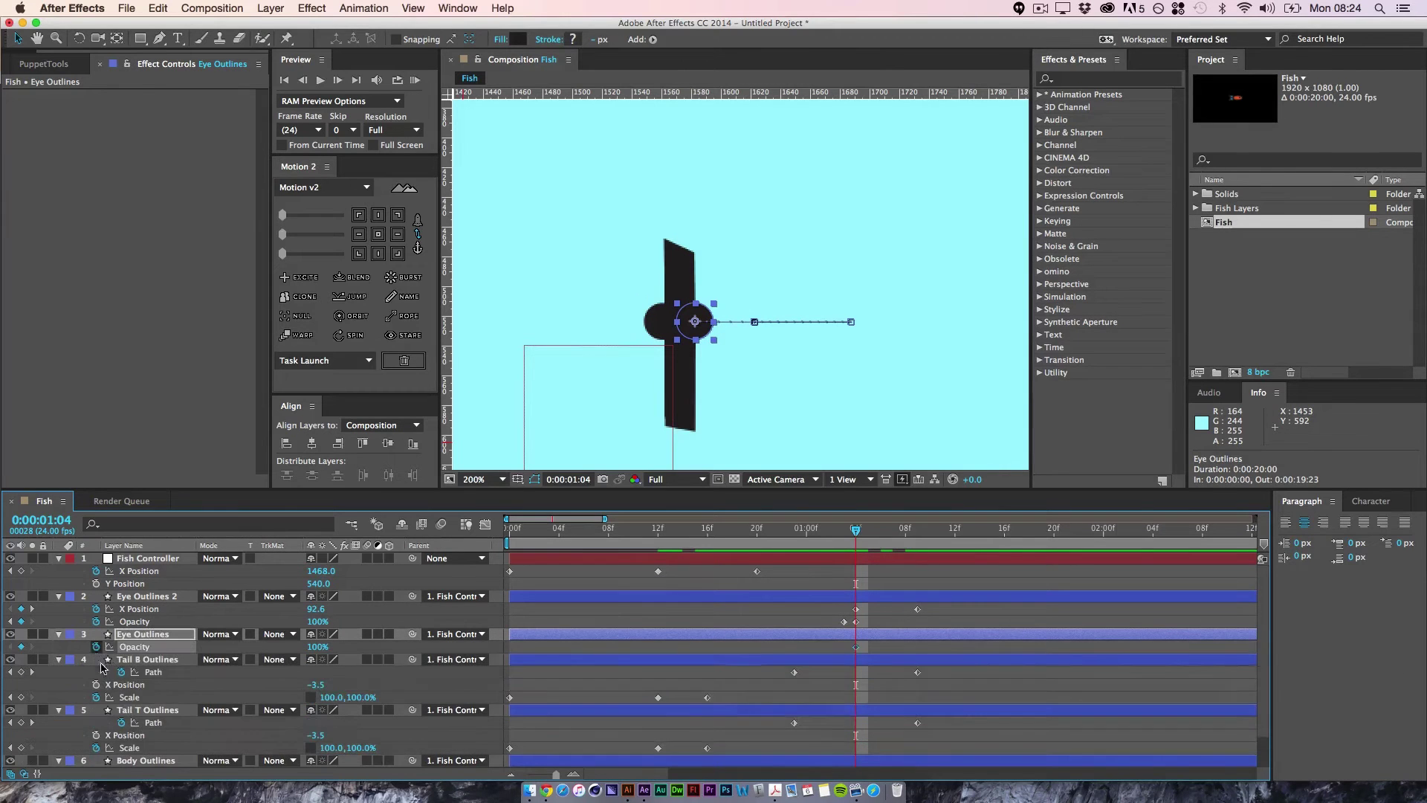
key(super+Right)
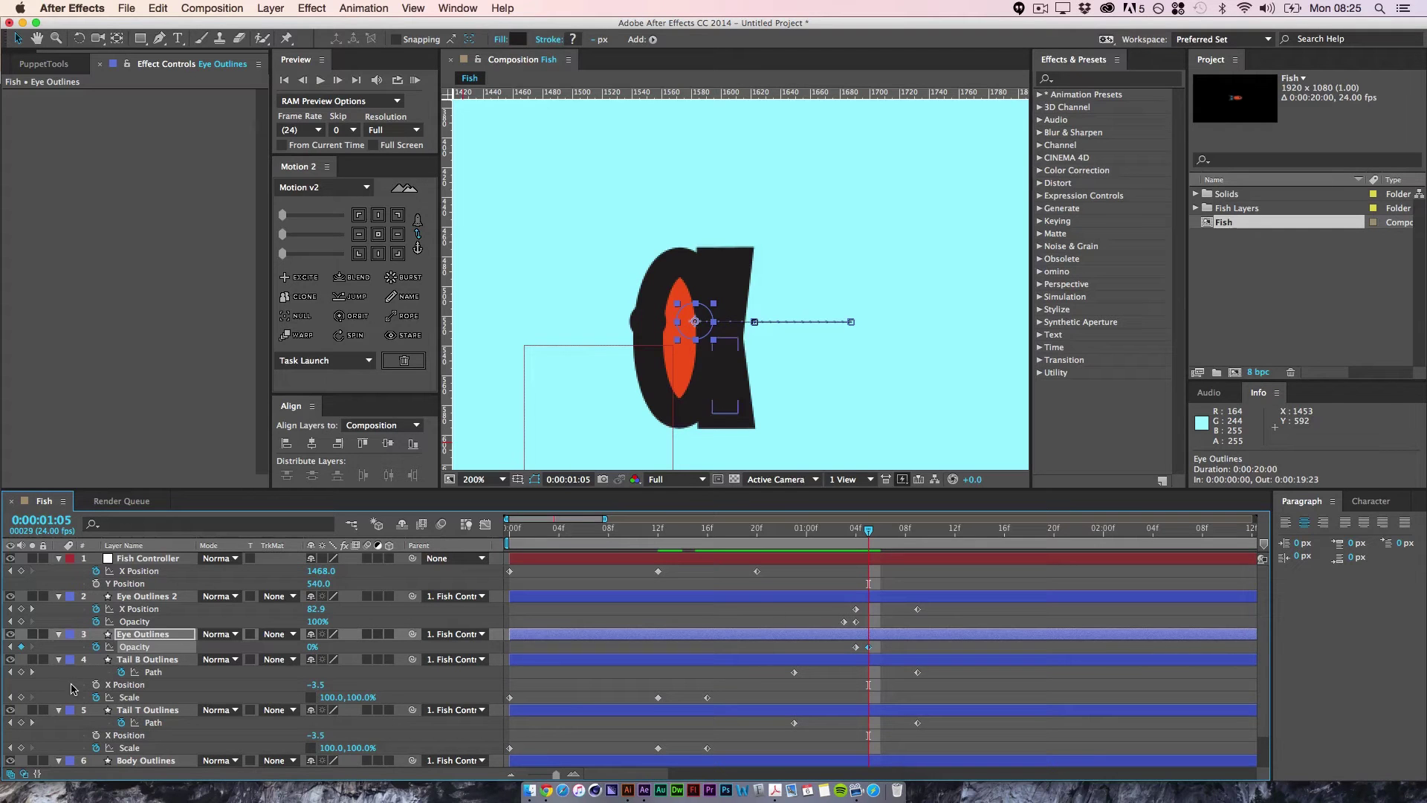
click(775, 650)
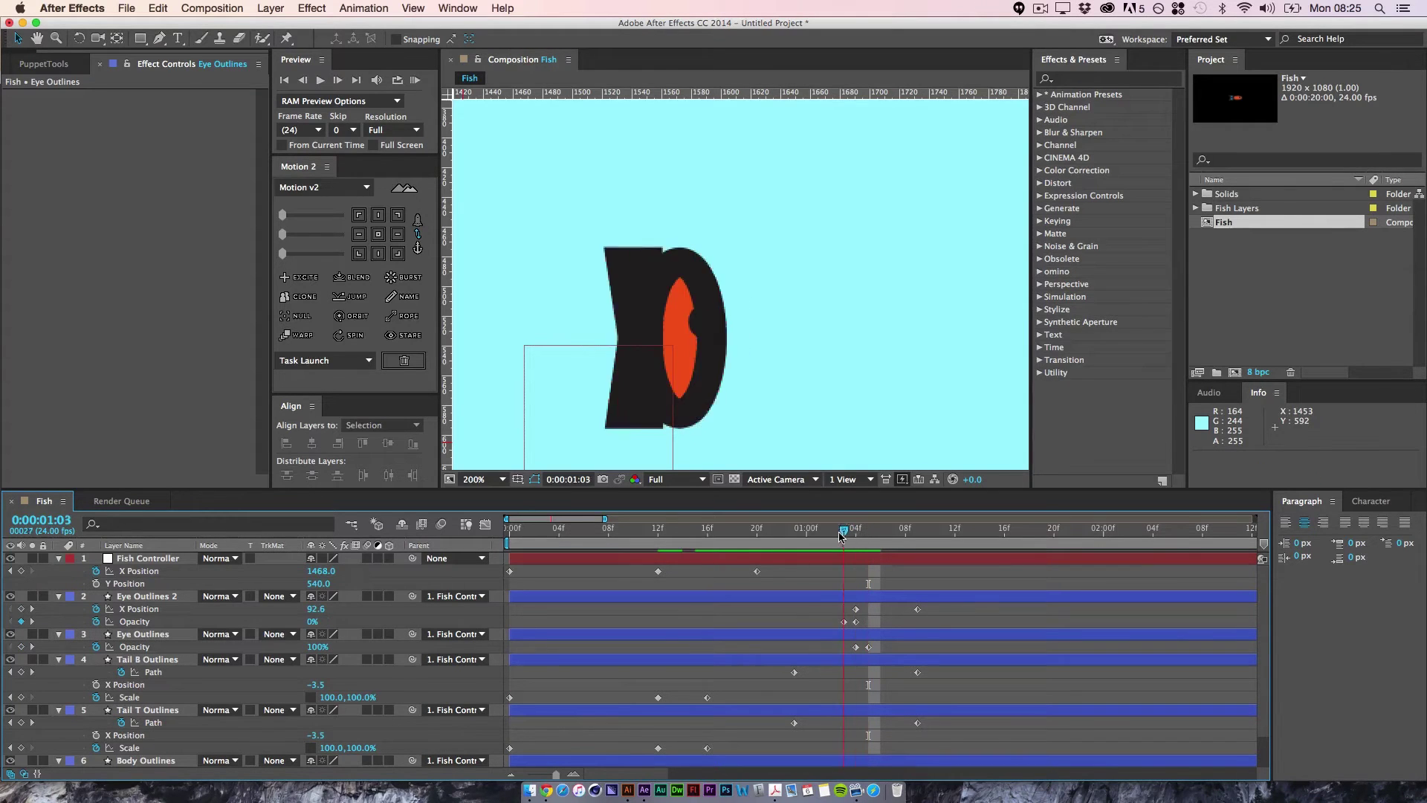
- Scrub through the eye swap and play the fish animation from the start to review the whole turn
drag(869, 531, 943, 576)
key(cmd+minus)
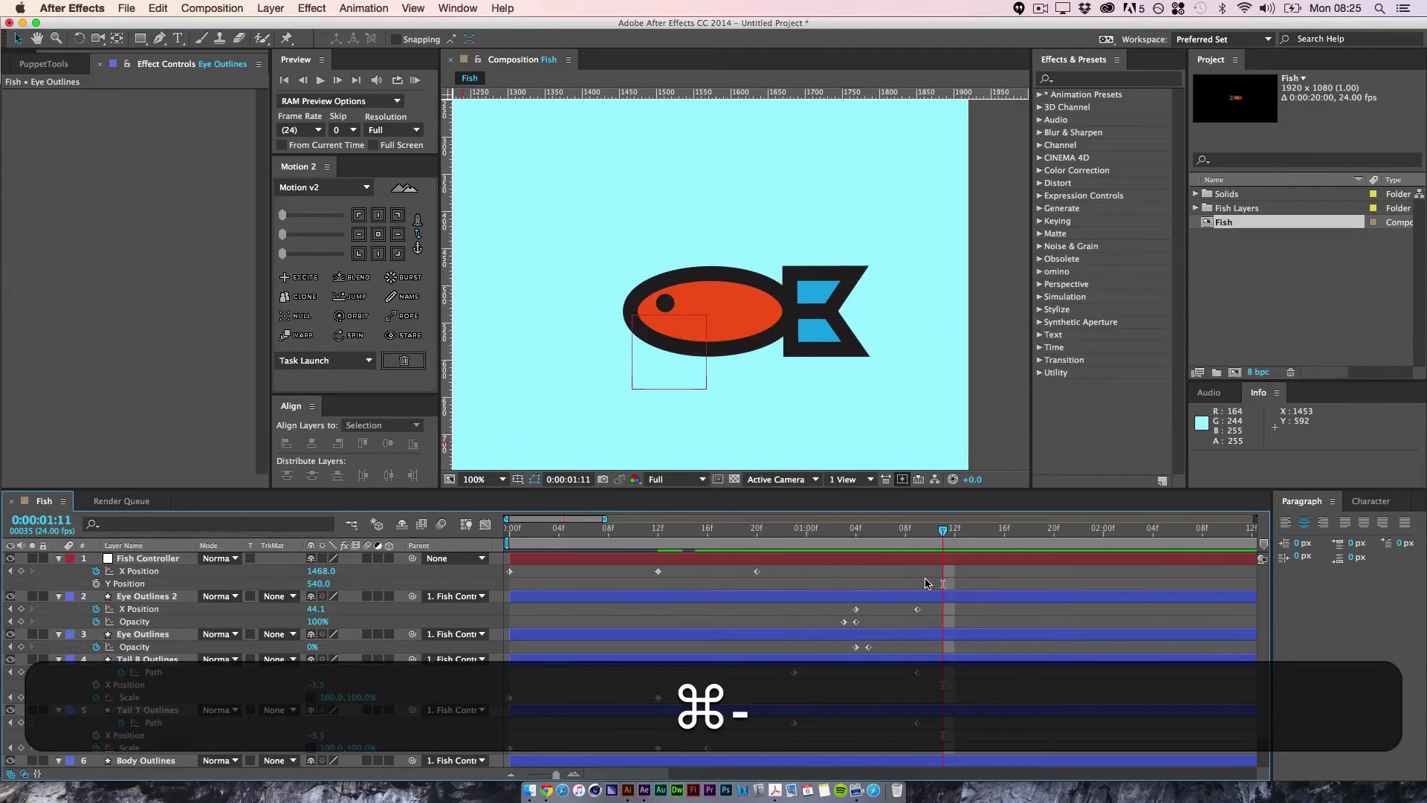
key(super+minus)
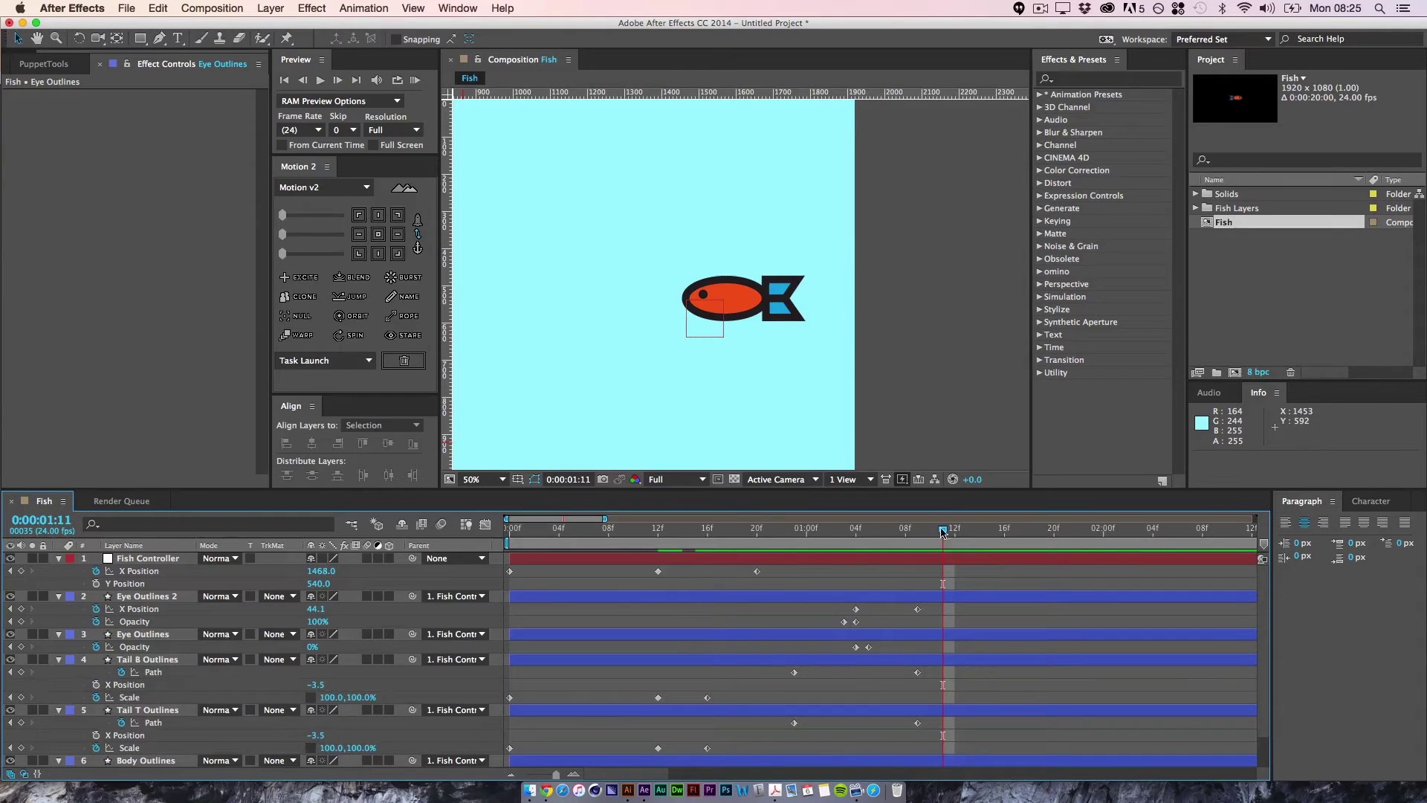
drag(948, 545, 443, 553)
key(space)
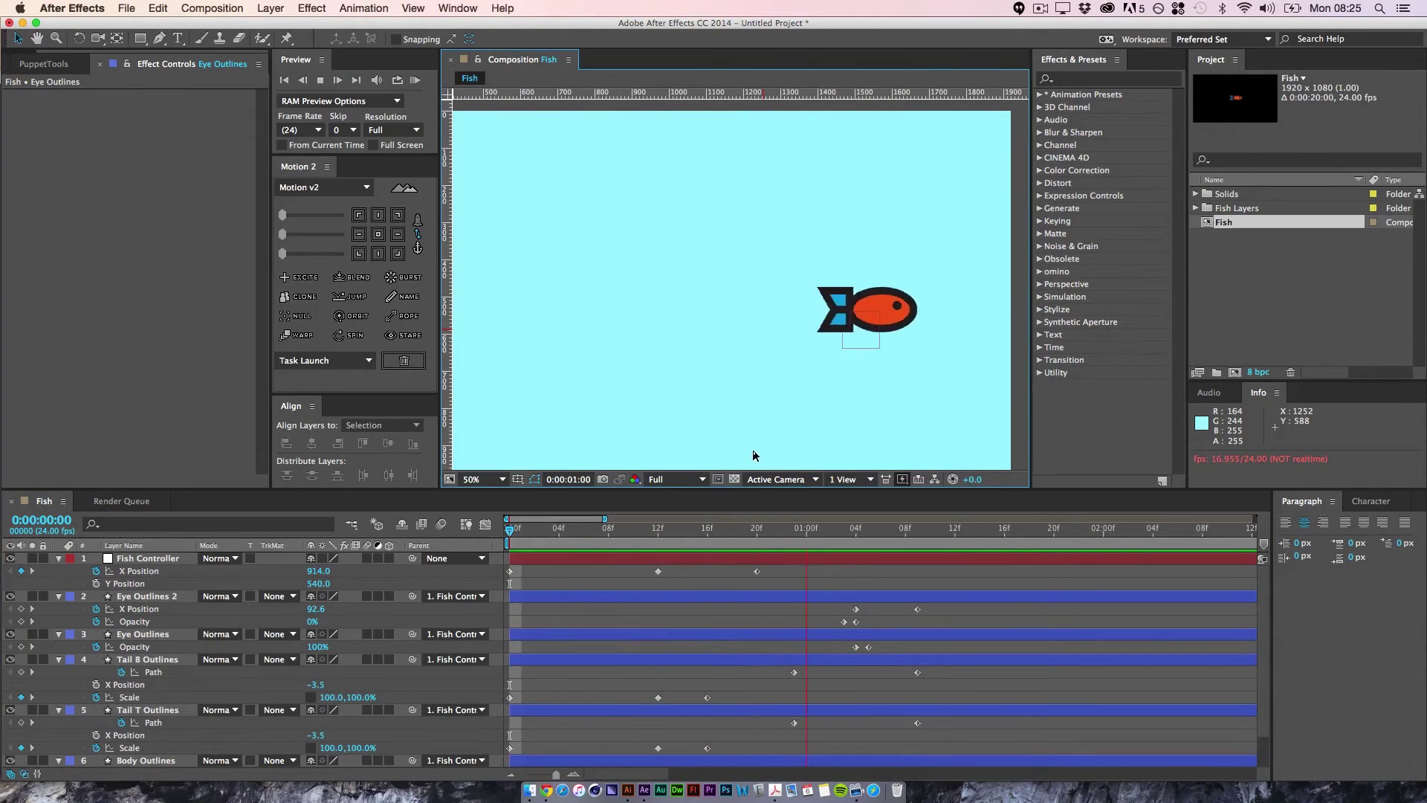
key(space)
scroll(838, 619, down, 1)
scroll(834, 635, right, 1)
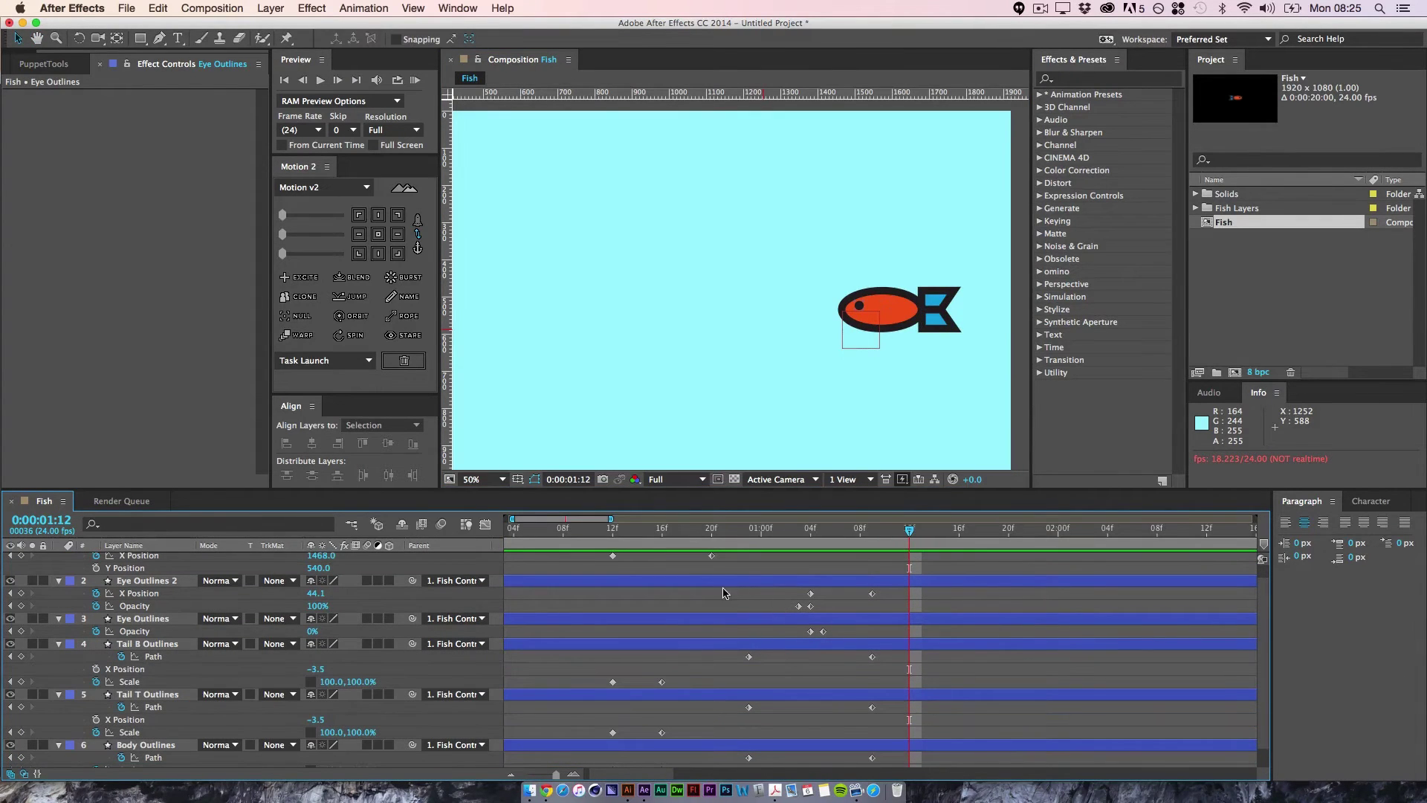
- Try shifting all the turn keyframes of the eyes, tail and body earlier, to run from 0:00:00:10 to 0:00:00:20
drag(723, 588, 939, 777)
key(space)
mouse_move(776, 647)
mouse_down()
mouse_move(822, 685)
mouse_move(778, 667)
mouse_up()
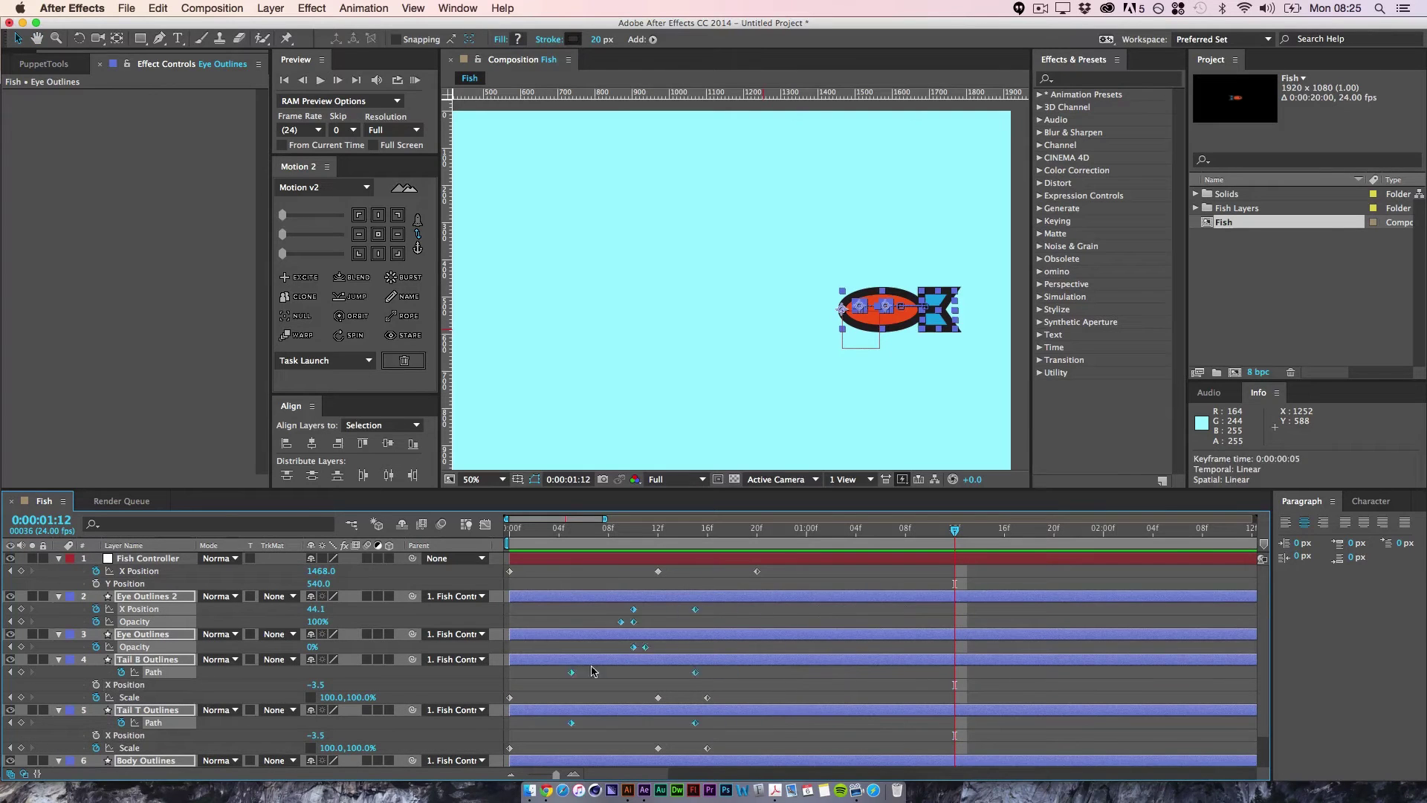
drag(592, 672, 628, 664)
click(846, 625)
key(space)
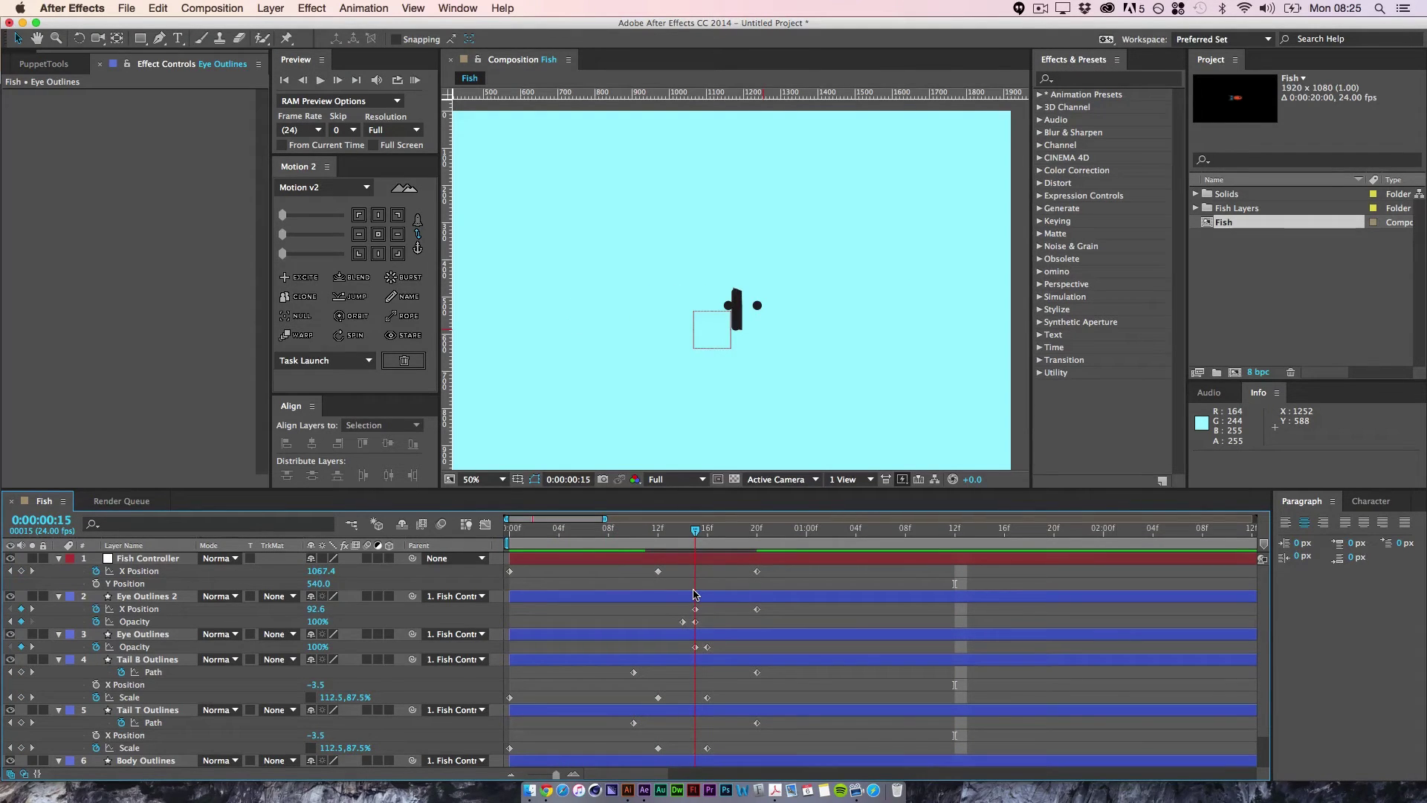
key(ctrl+z)
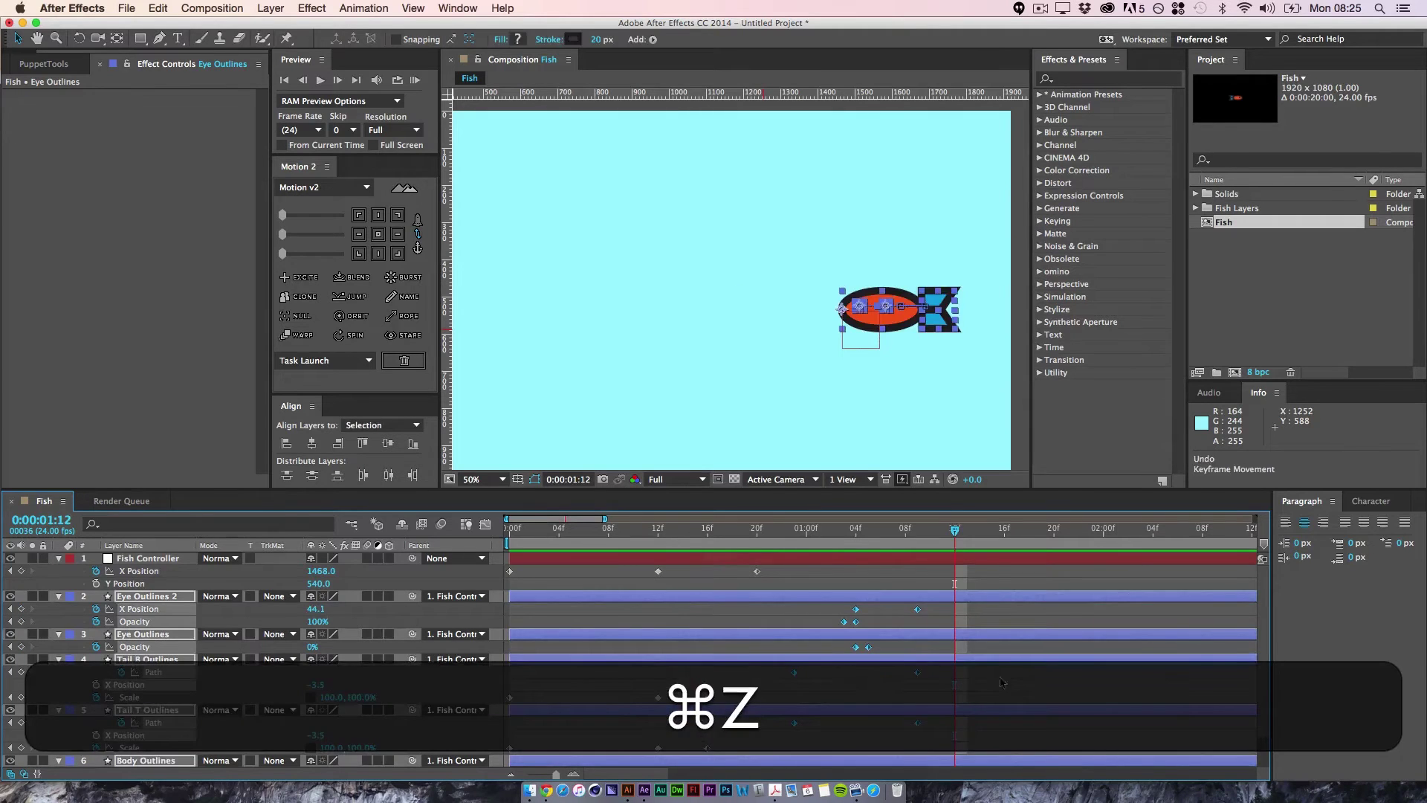
- Reveal all keyframed properties of the original Eye Outlines layer, including its X Position
click(1016, 685)
click(145, 635)
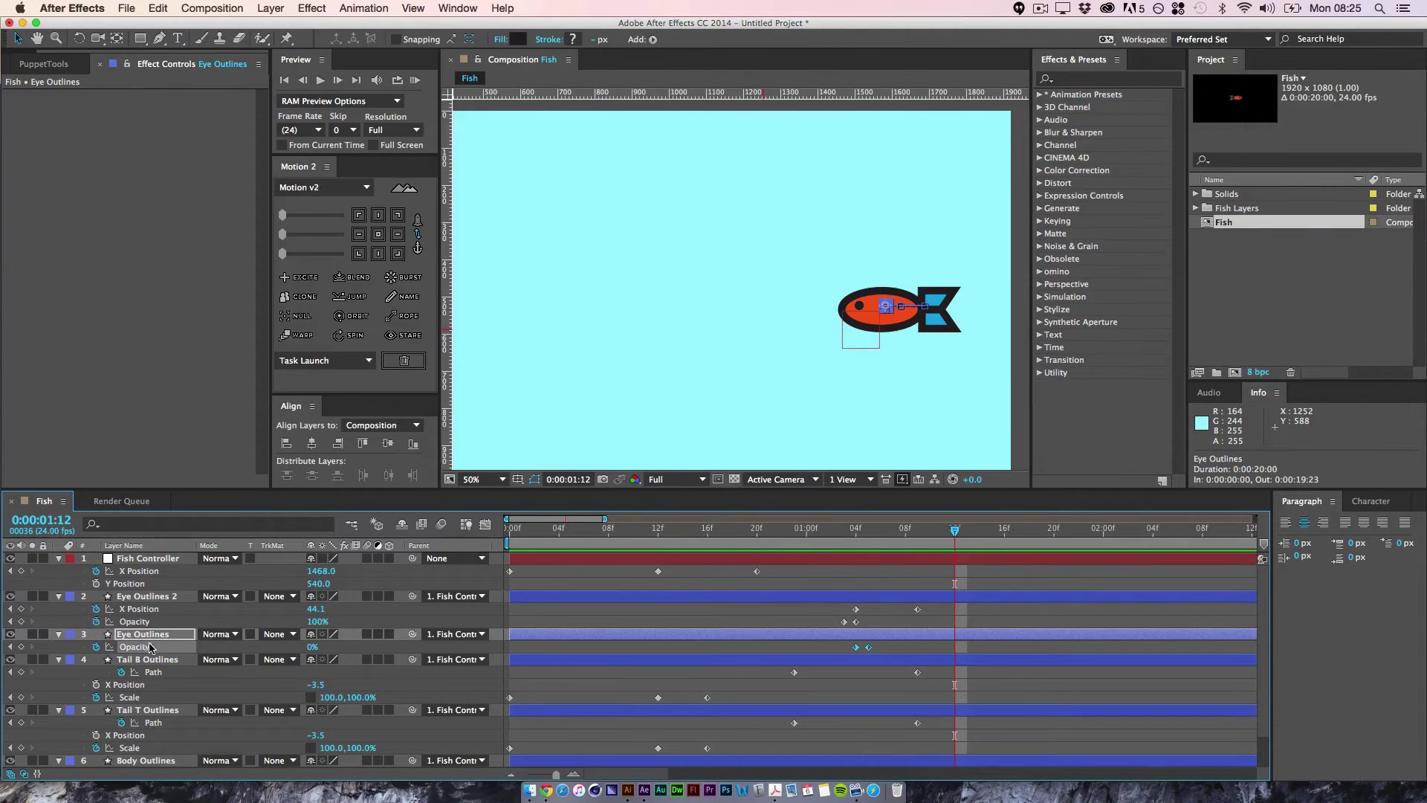
key(u)
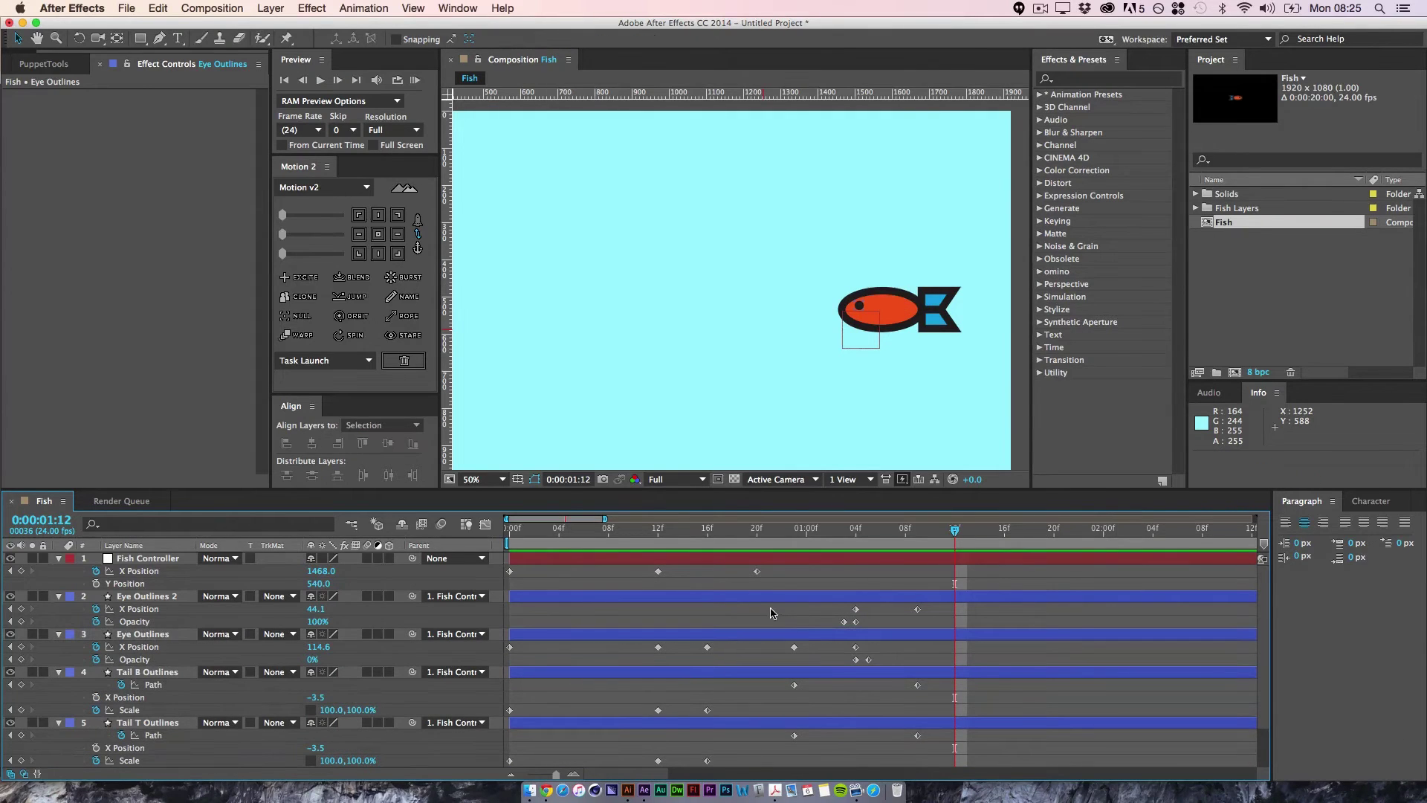
- Try shifting all the turn keyframes, including the original eye's X Position, earlier so the last ones fall on 0:00:00:20
drag(770, 608, 962, 764)
key(space)
drag(839, 618, 838, 669)
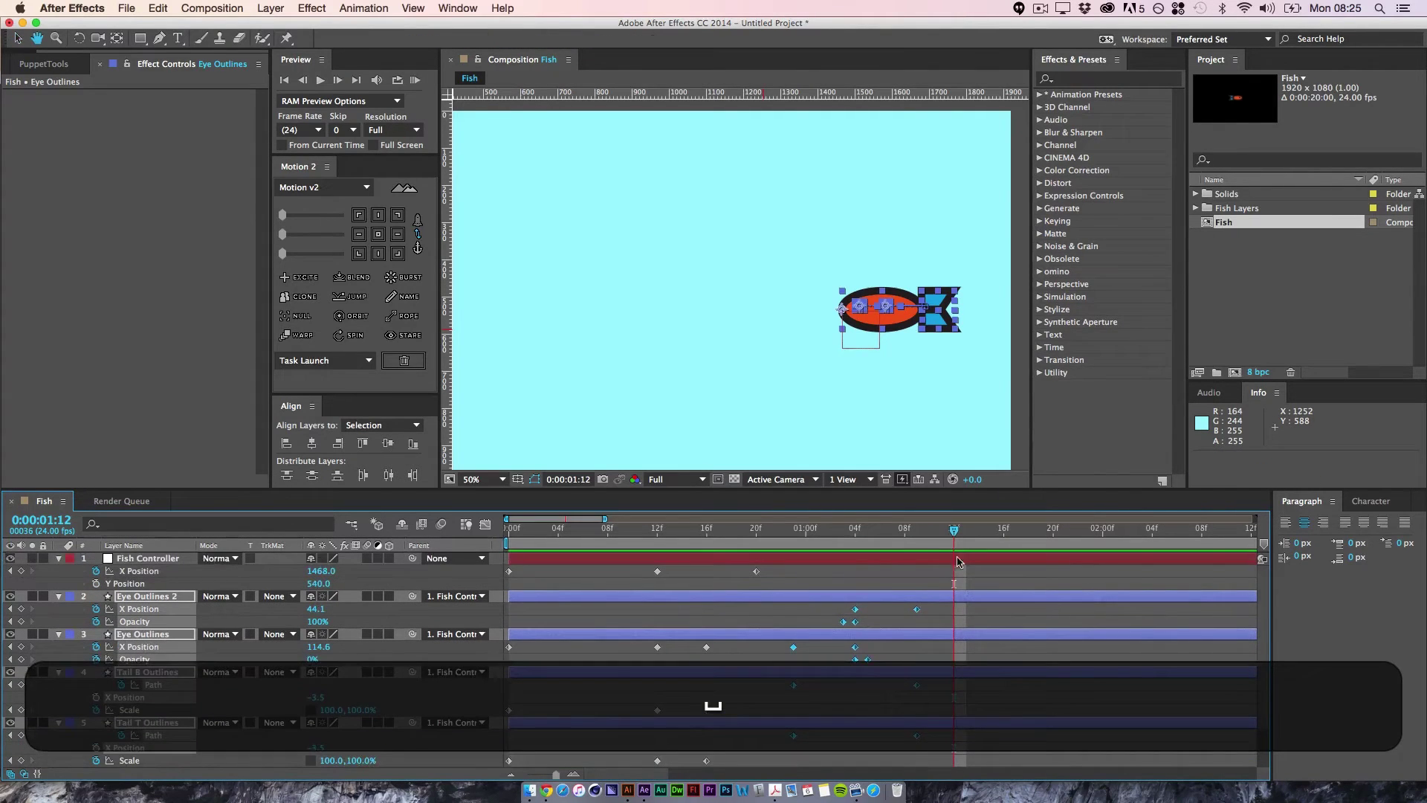
drag(955, 531, 762, 566)
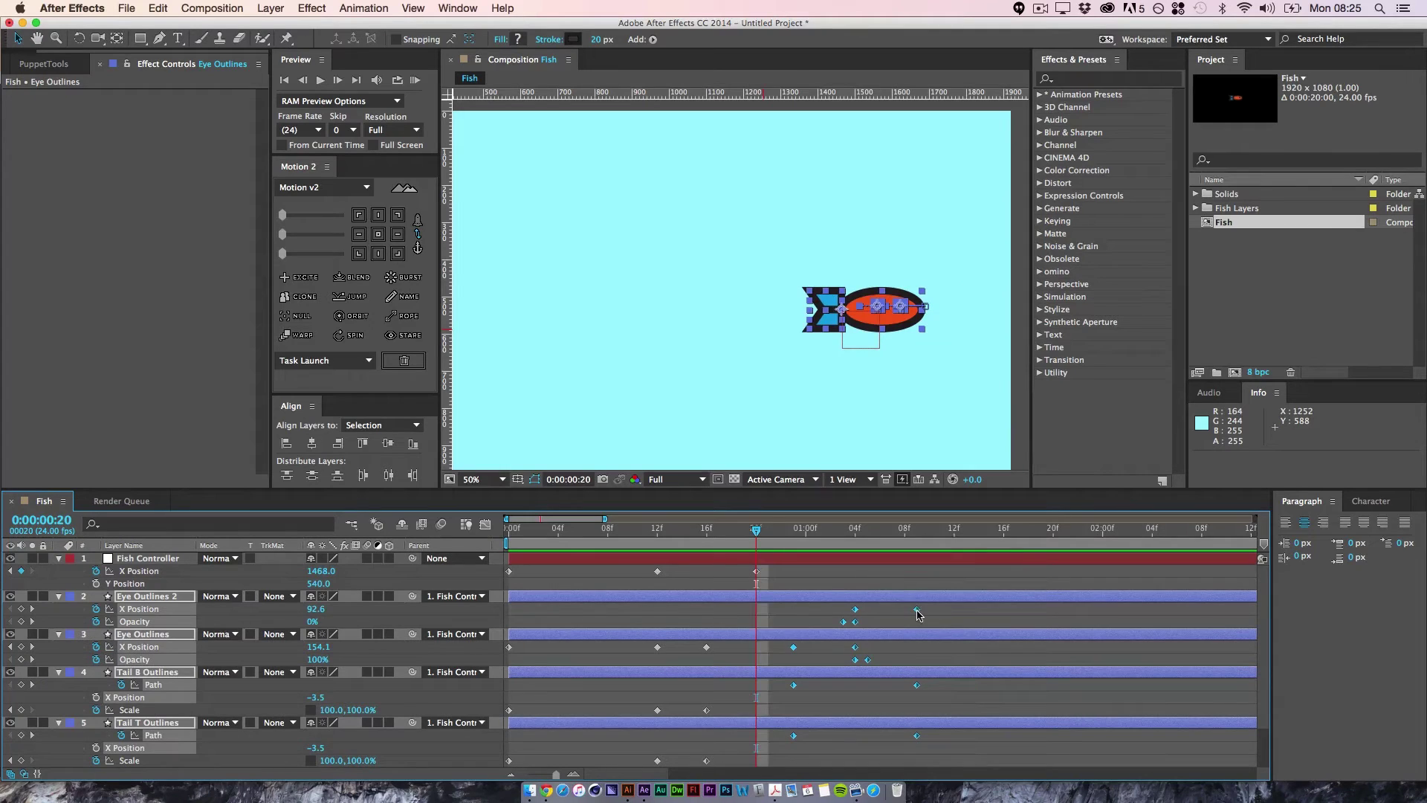
drag(916, 609, 756, 608)
key(space)
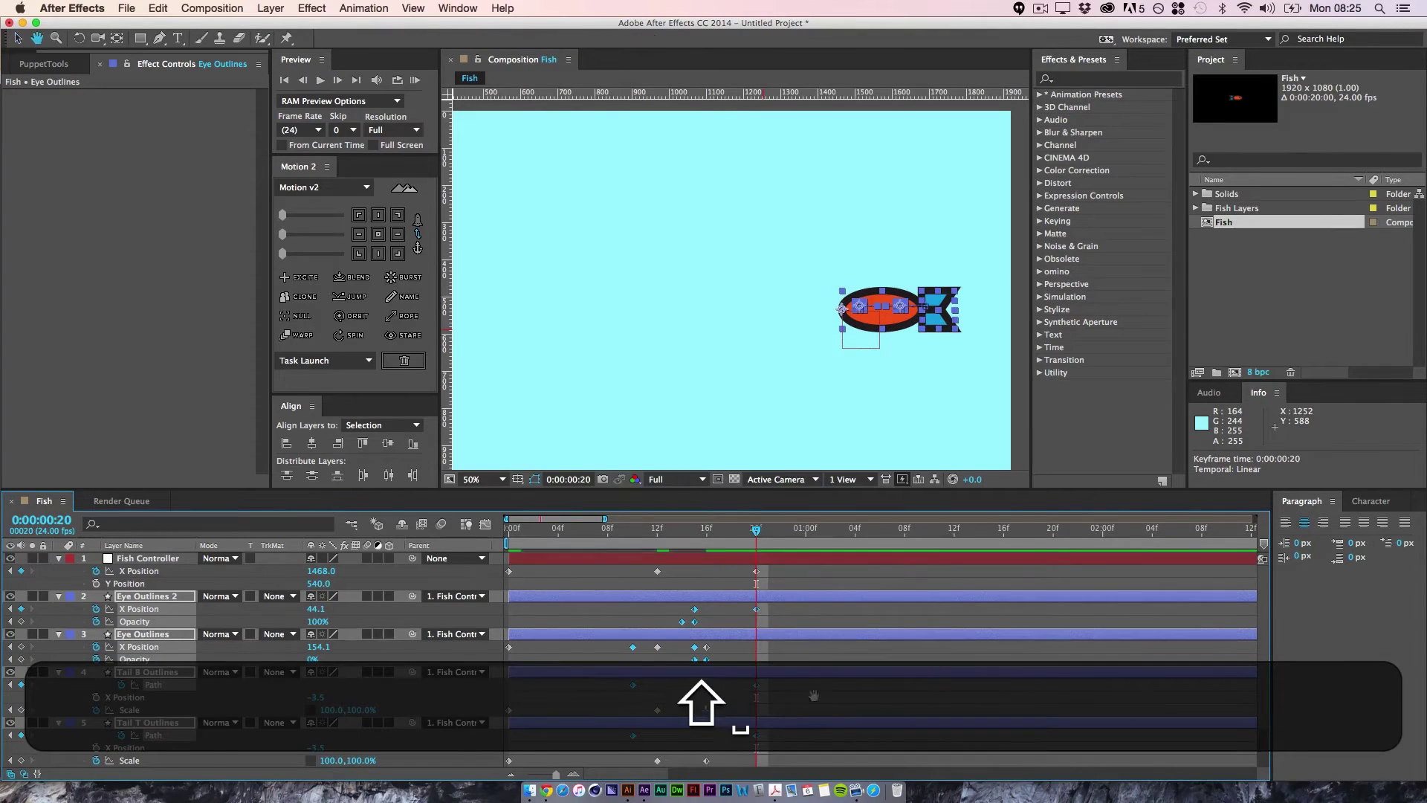
drag(813, 694, 828, 592)
click(797, 644)
- Scrub through the first frames up to 0:00:00:10 and undo the shift of the turn keyframes
drag(756, 530, 572, 601)
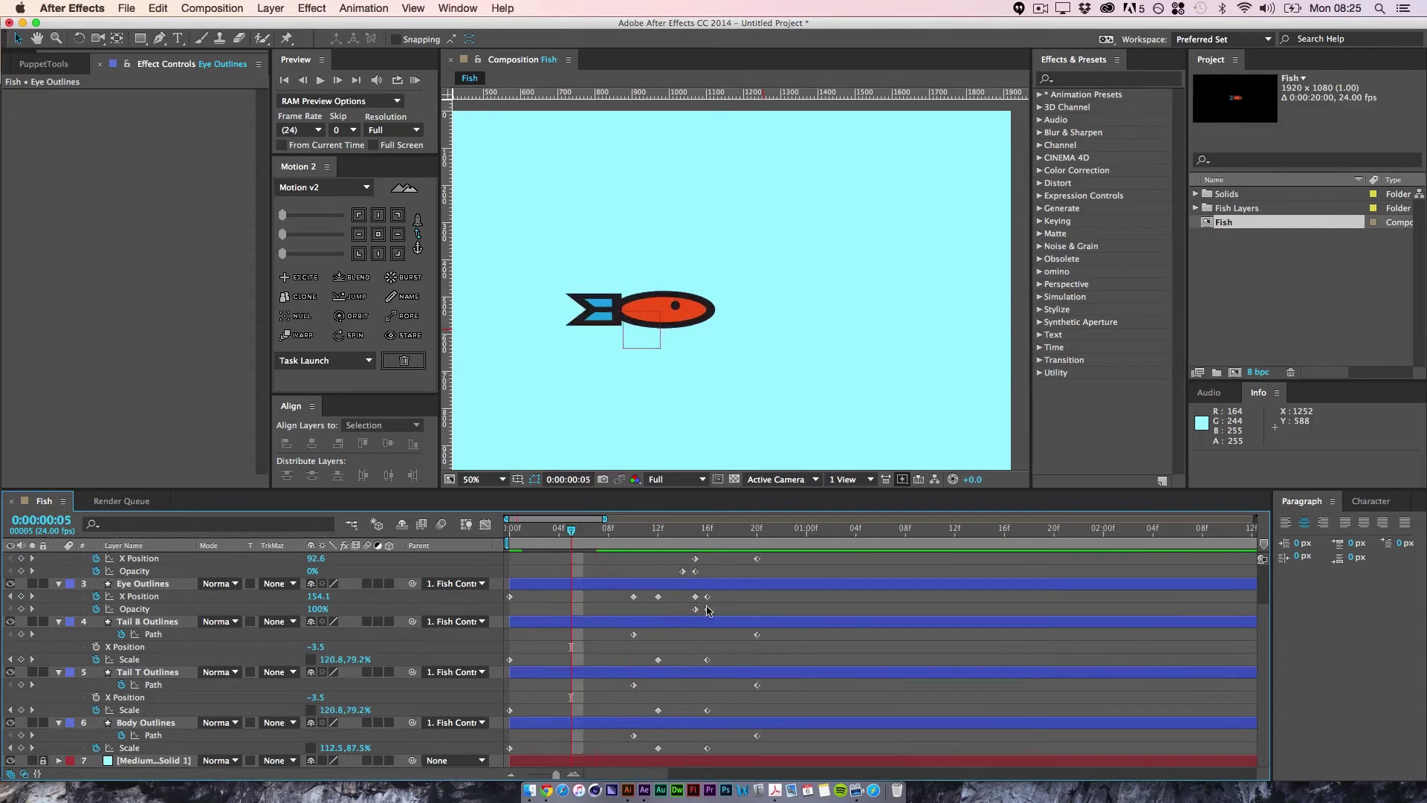
key(space)
drag(757, 619, 788, 661)
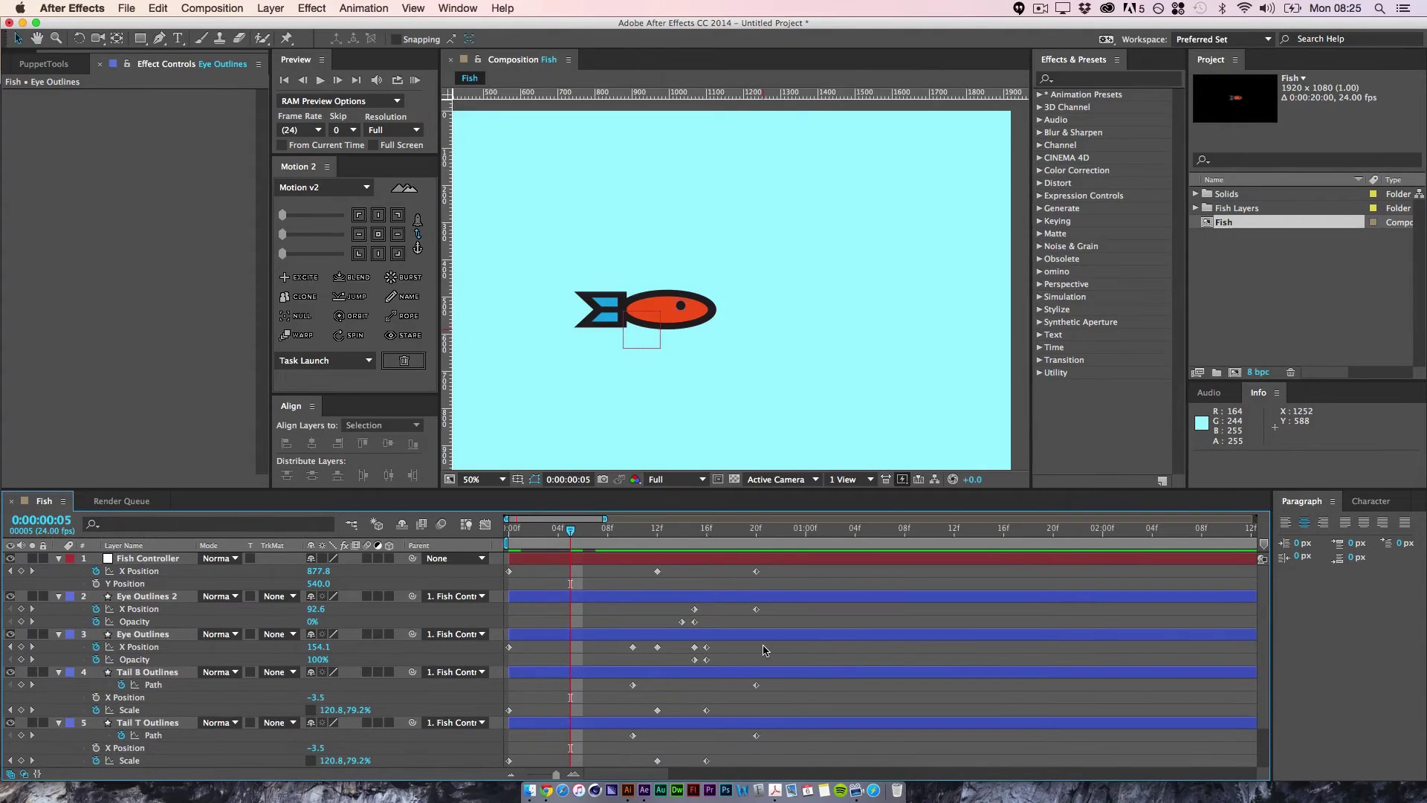
click(733, 637)
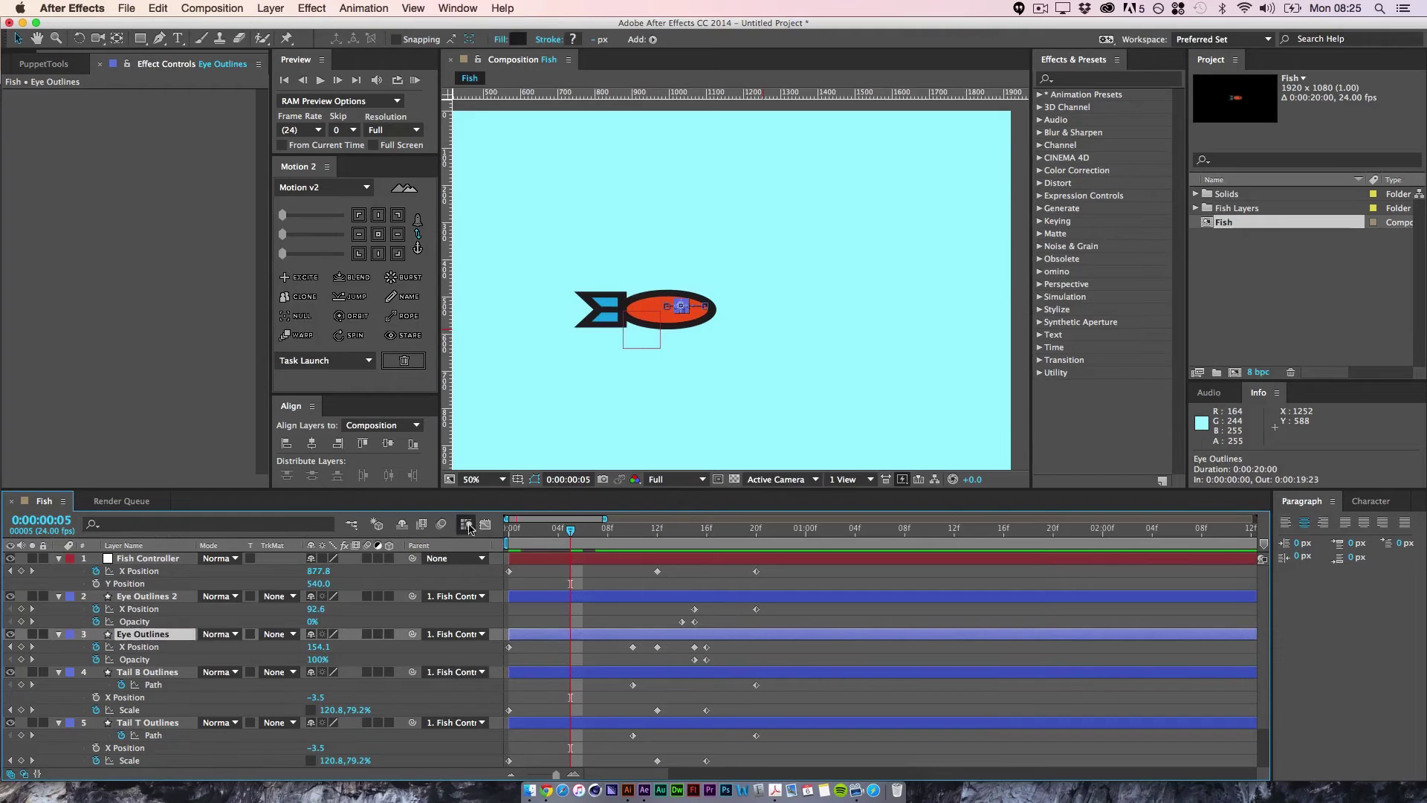
drag(576, 533, 632, 543)
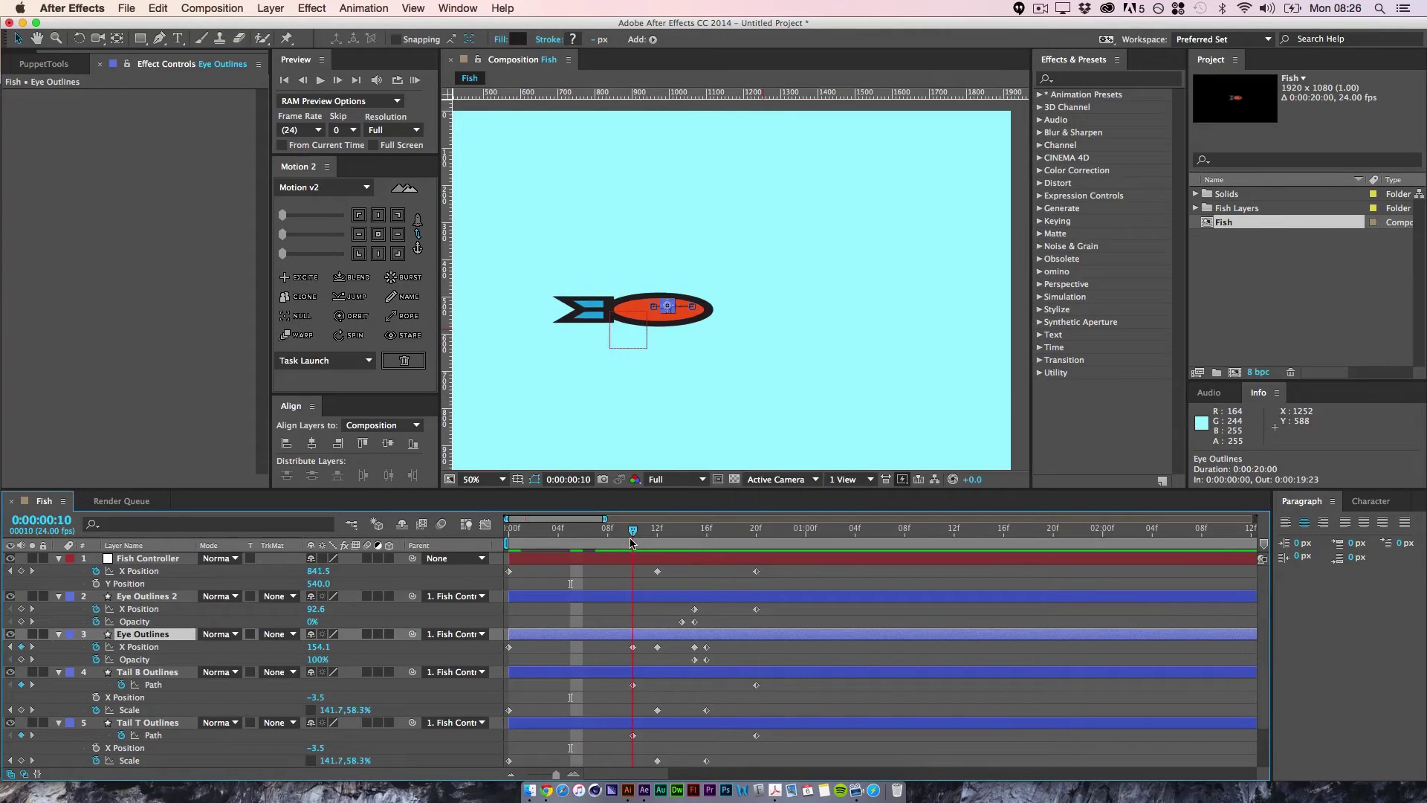
key(super+z)
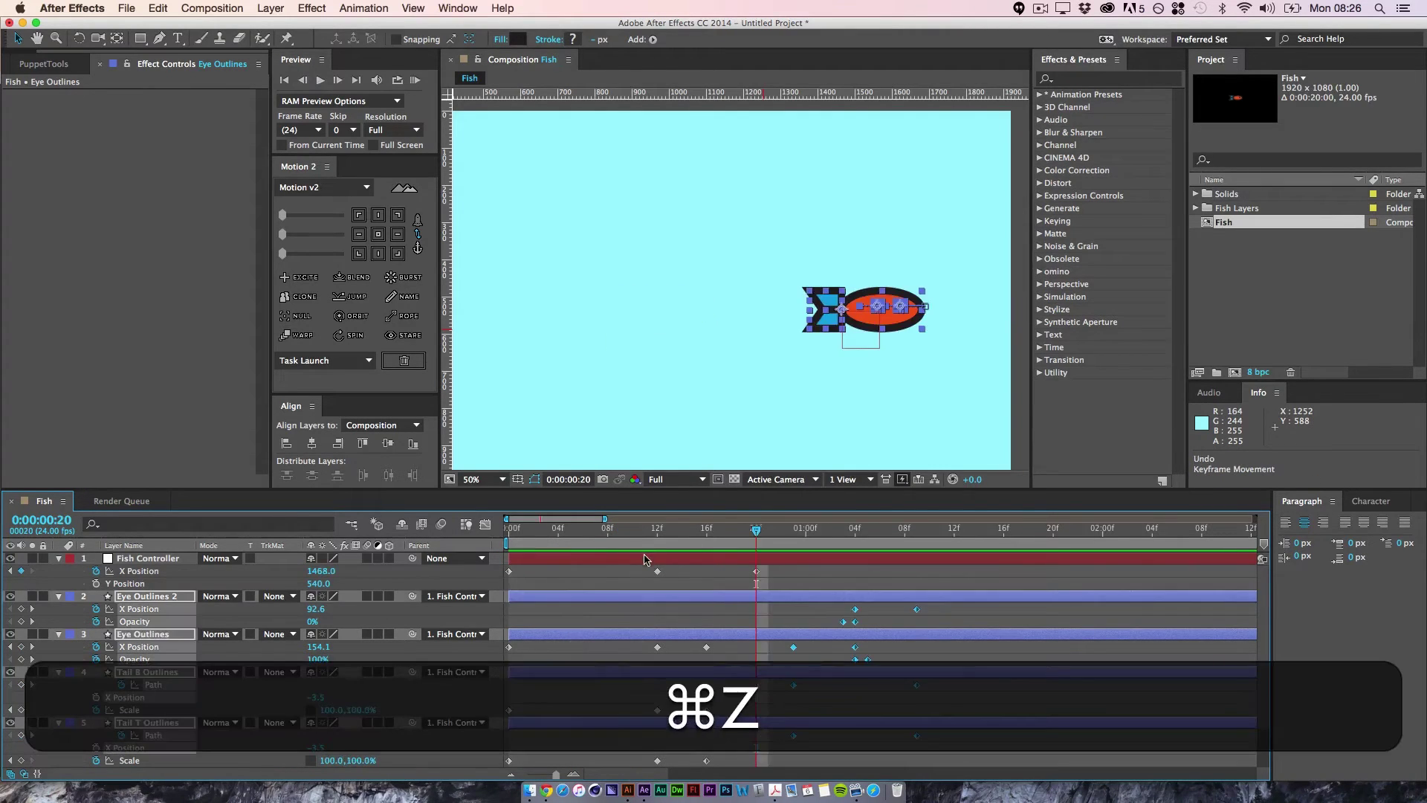
click(682, 645)
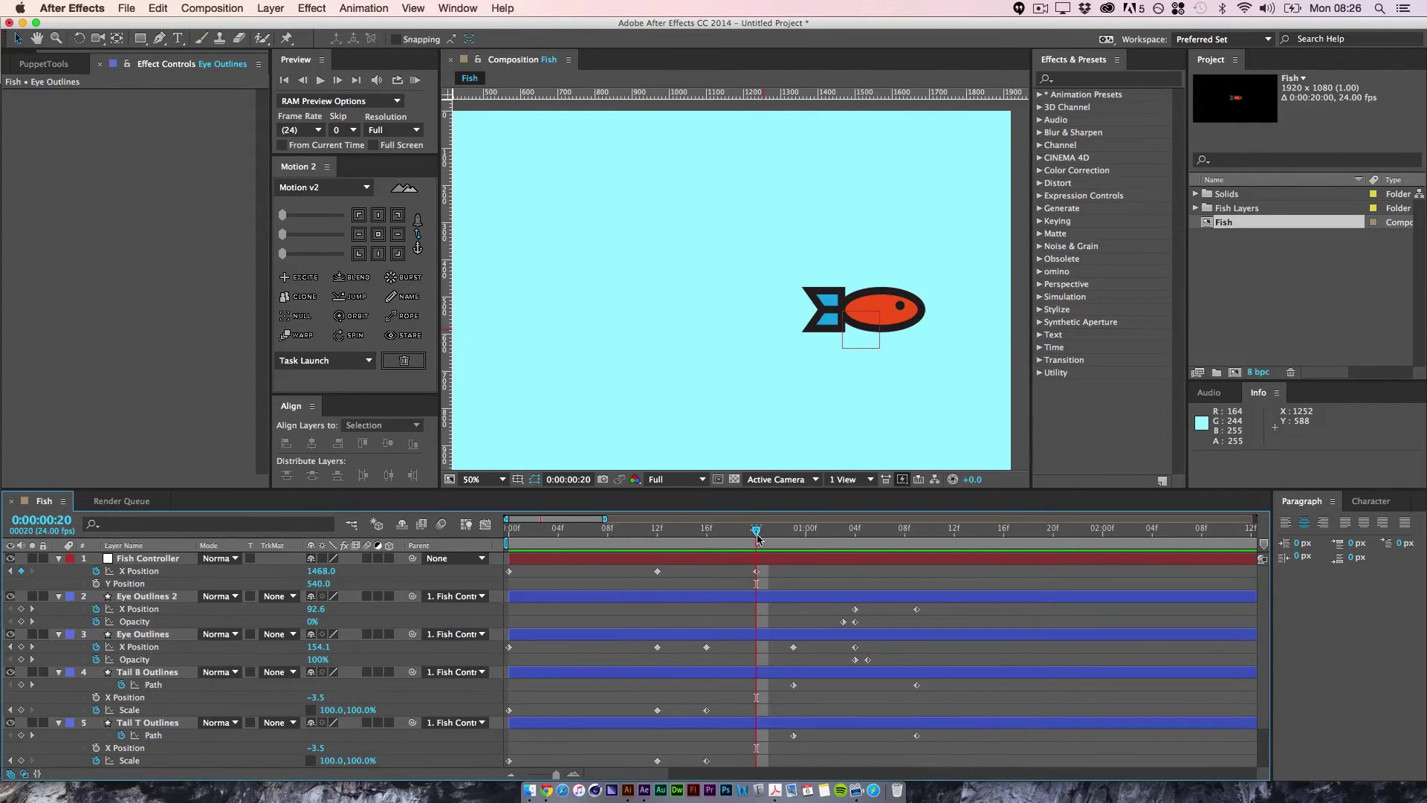
- Move only the Path keyframes of Tail B, Tail T and Body Outlines earlier, to run from 0:00:00:13 to 0:00:00:23
drag(757, 538, 773, 574)
key(Page_Down)
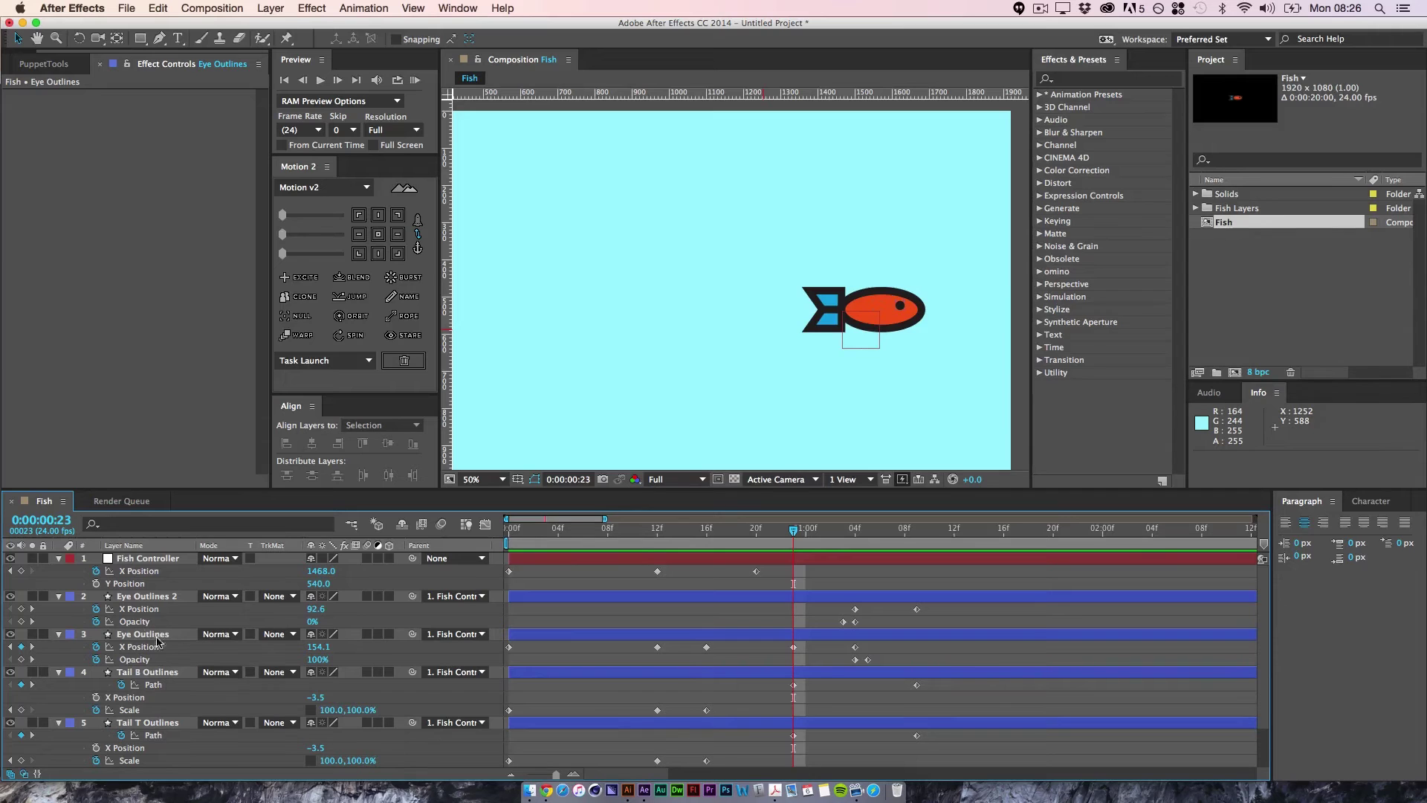
click(142, 672)
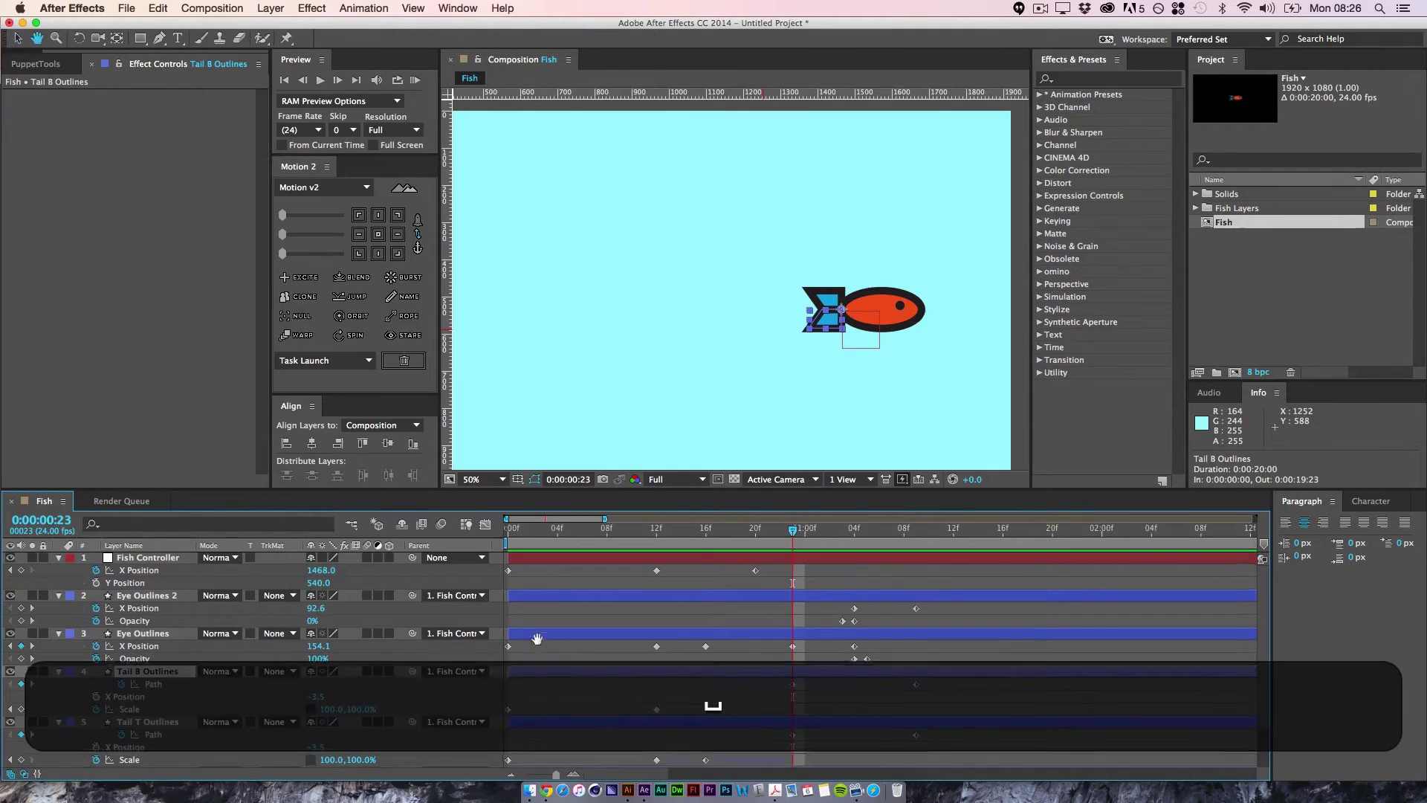
scroll(334, 608, down, 2)
shift+click(140, 685)
shift+click(159, 736)
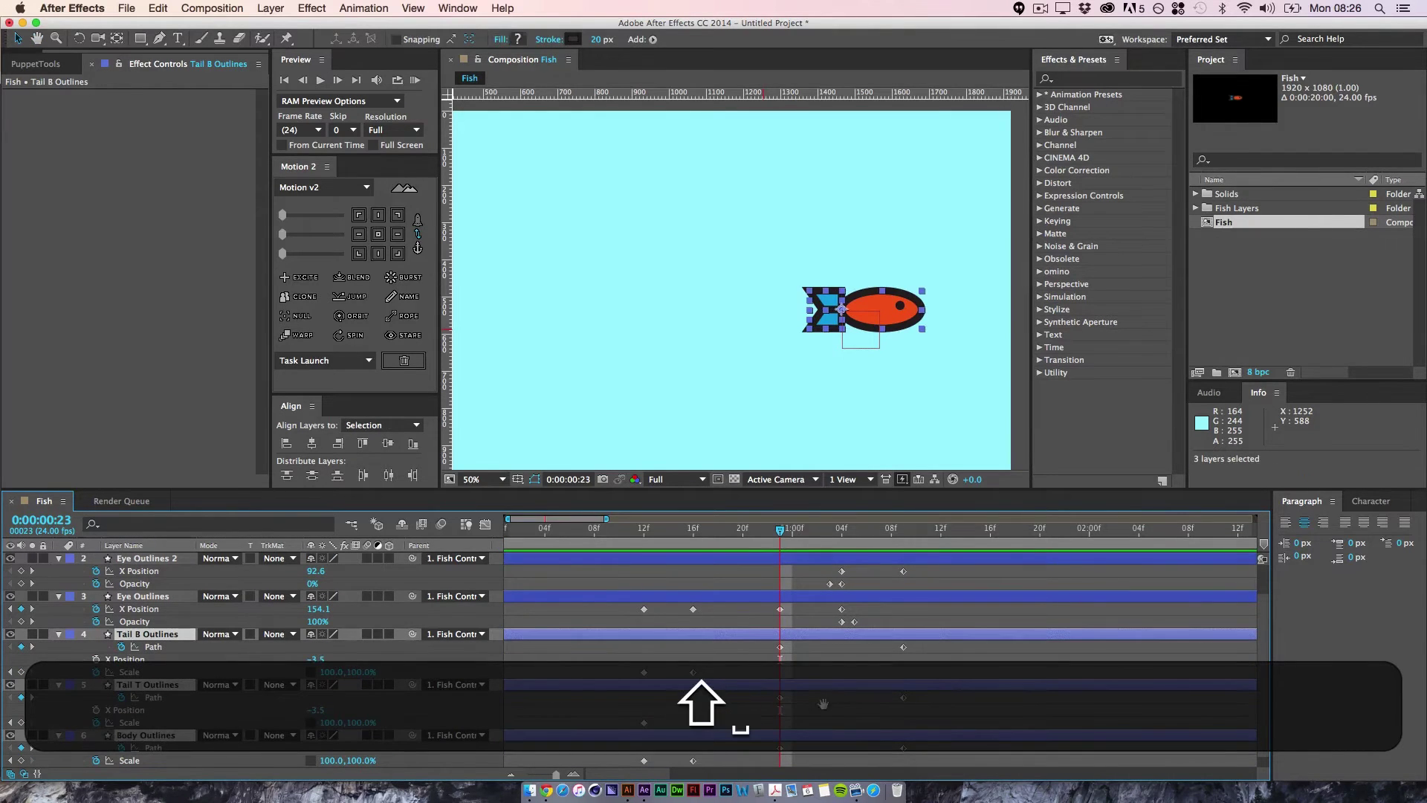
scroll(736, 729, down, 2)
drag(740, 632, 907, 750)
key(space)
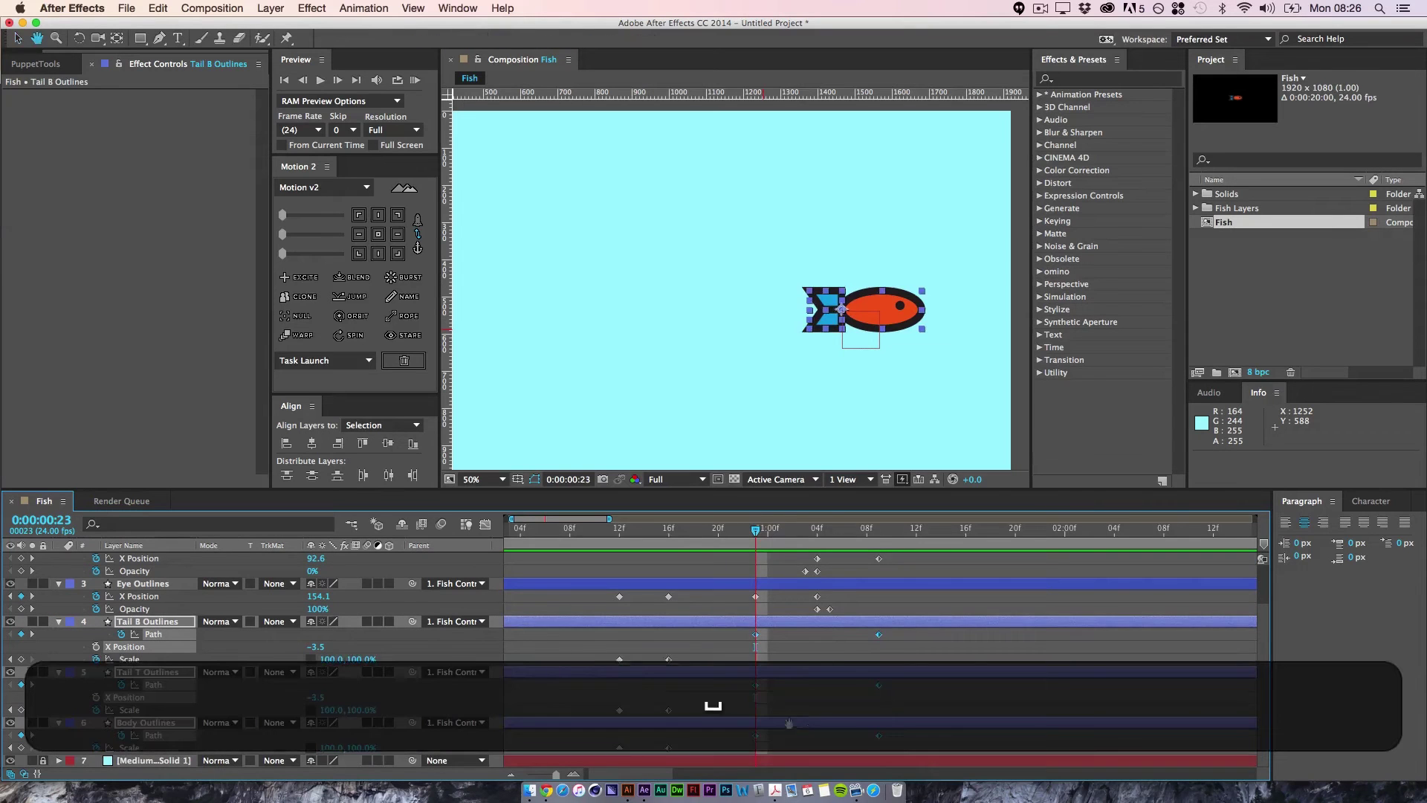
drag(790, 721, 672, 716)
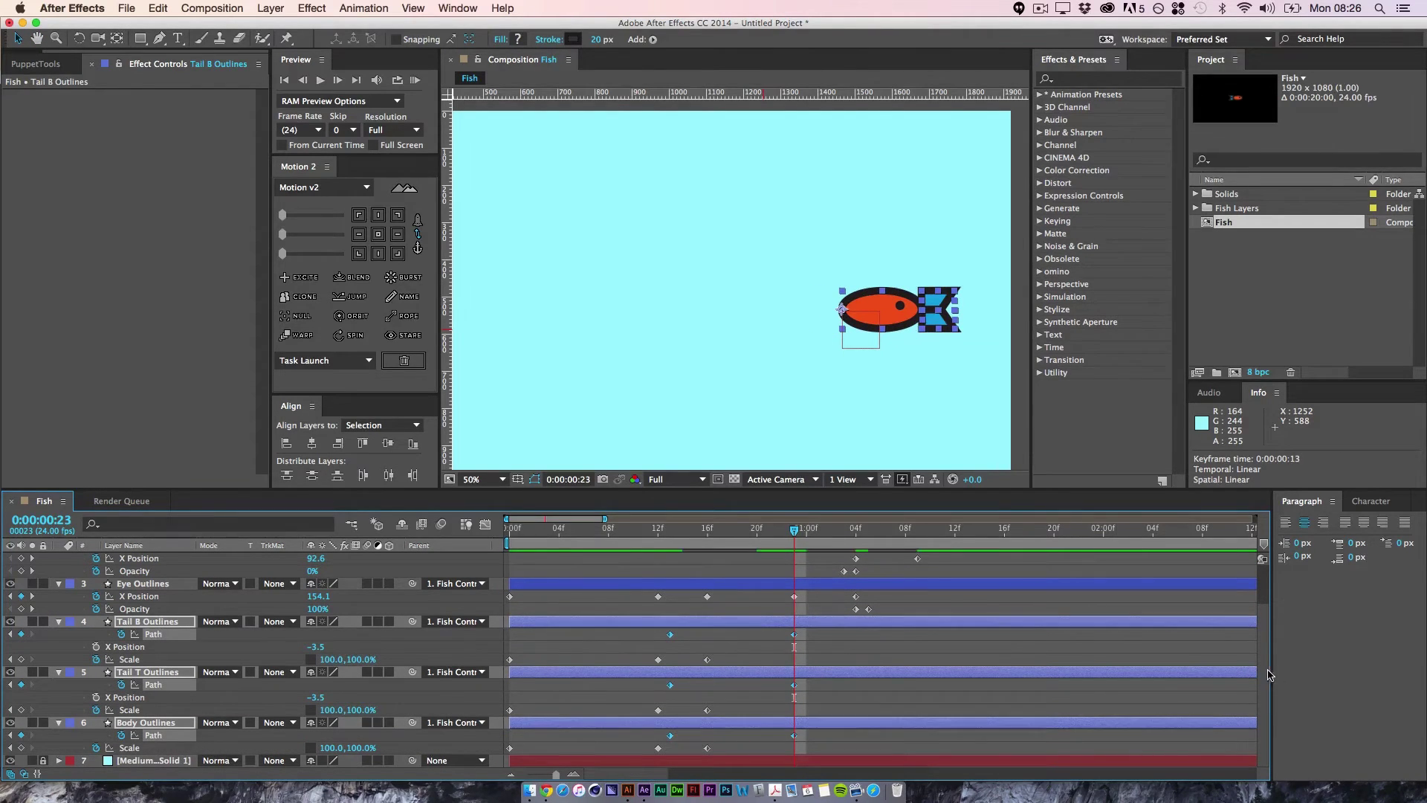
- Try moving the tail and body Path keyframes to 0:00:00:10 and 0:00:00:20, scrub the result and undo the move
scroll(1269, 674, up, 3)
key(j)
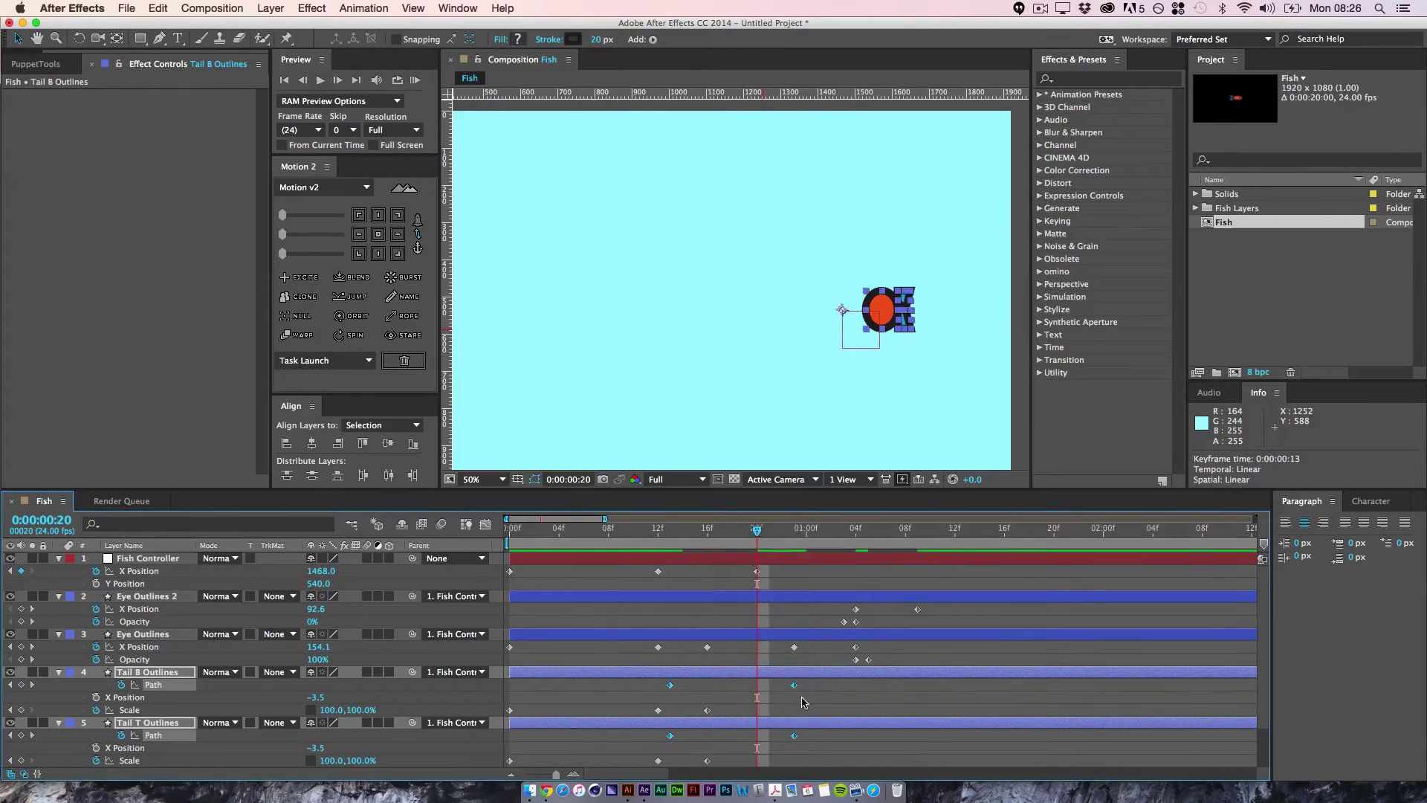
drag(794, 685, 832, 633)
click(827, 687)
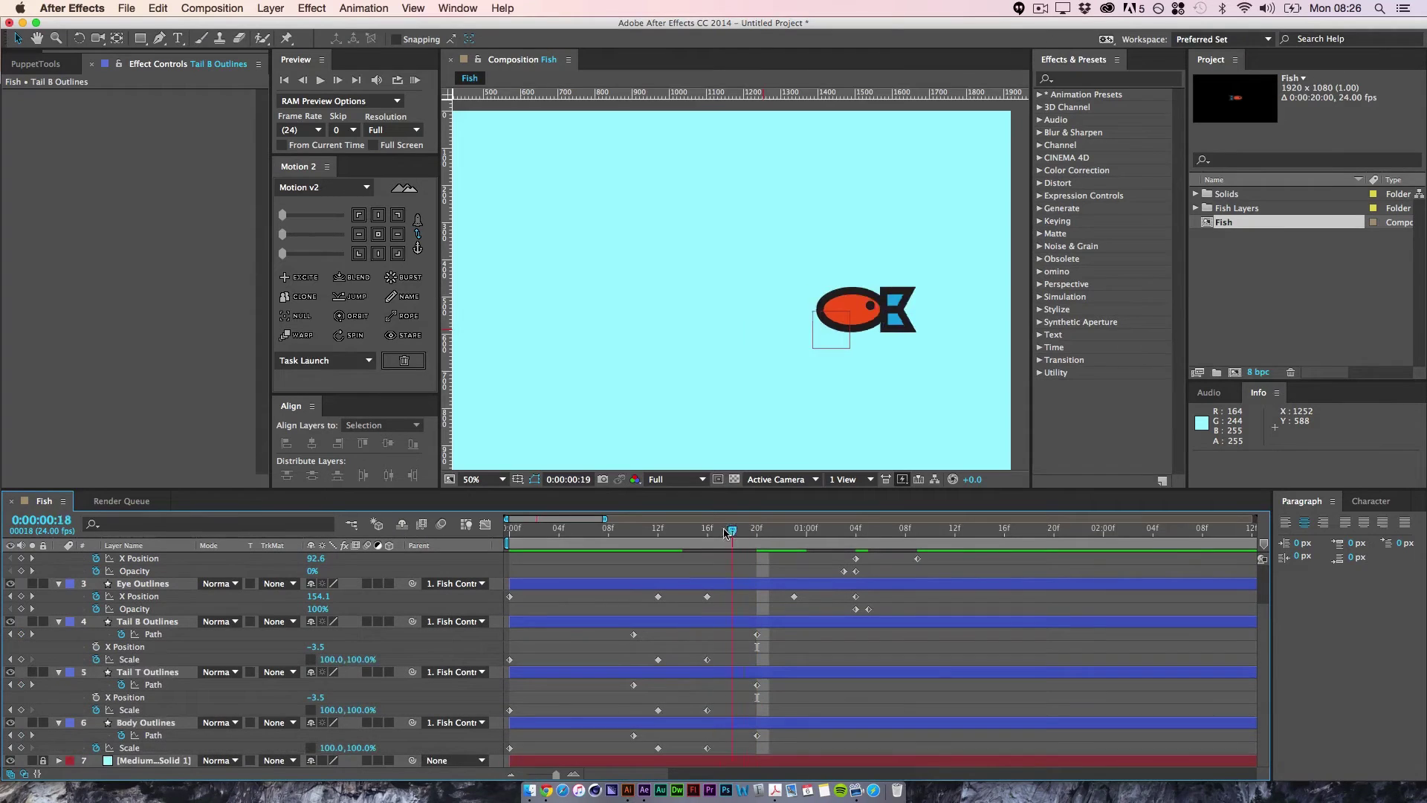
mouse_move(757, 530)
mouse_down()
mouse_move(649, 532)
mouse_move(757, 552)
mouse_up()
key(super+z)
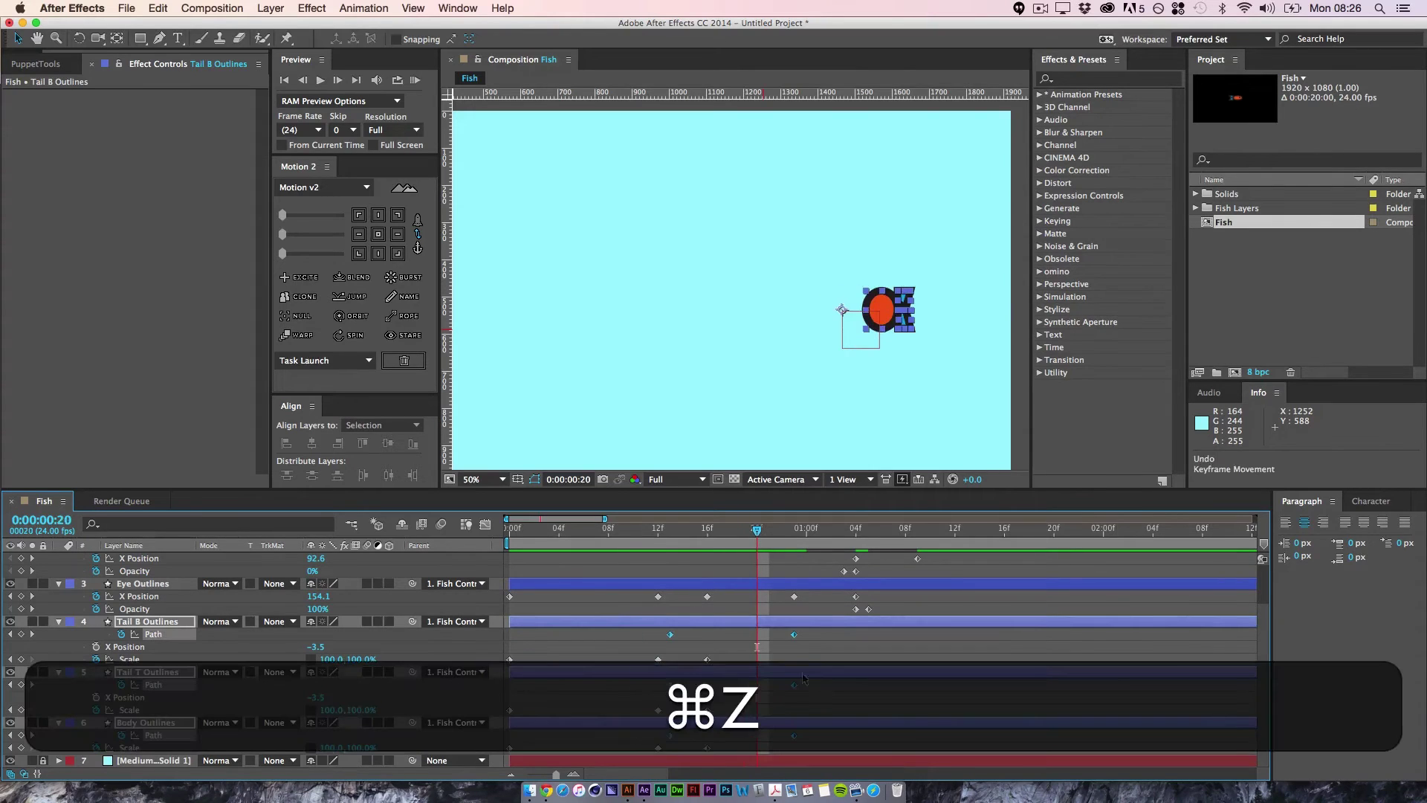
- Shift the tail and body Path keyframes to run from 0:00:00:18 to 0:00:01:04, and scrub through the flip
drag(670, 634, 734, 640)
click(799, 653)
drag(758, 533, 733, 614)
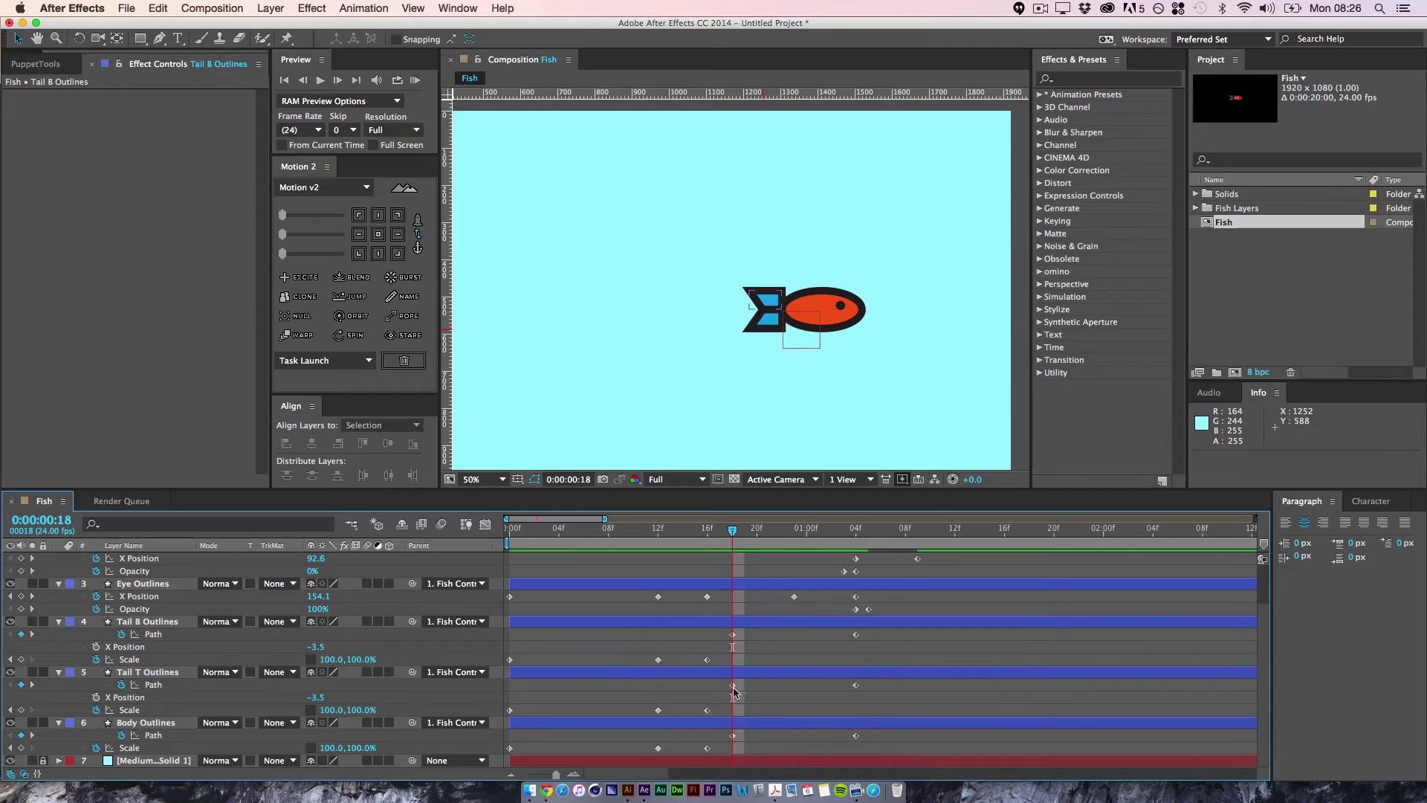
- Try nudging the Tail T and Body Outlines Path keyframes four frames later, scrub the result and undo the nudge
drag(721, 682, 901, 759)
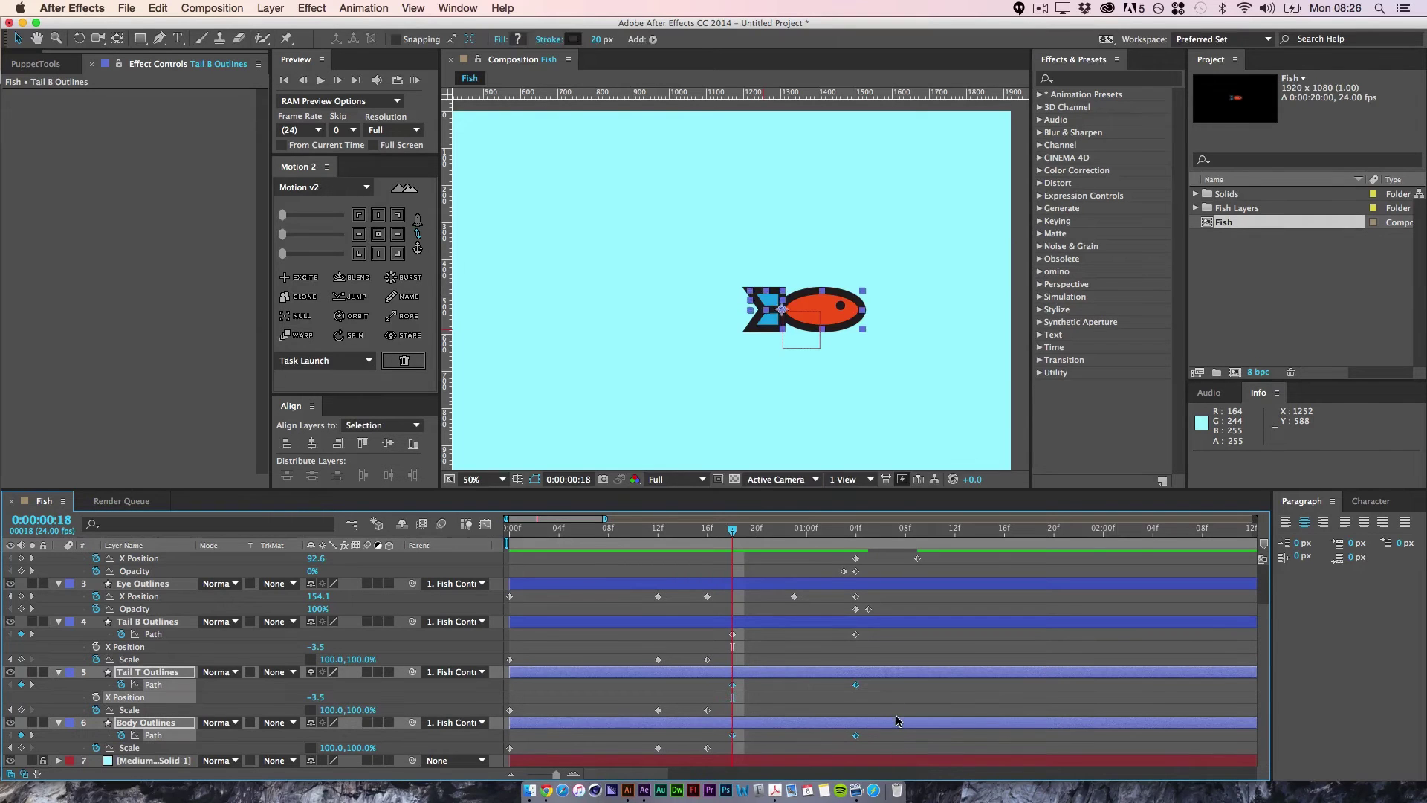
key(alt)
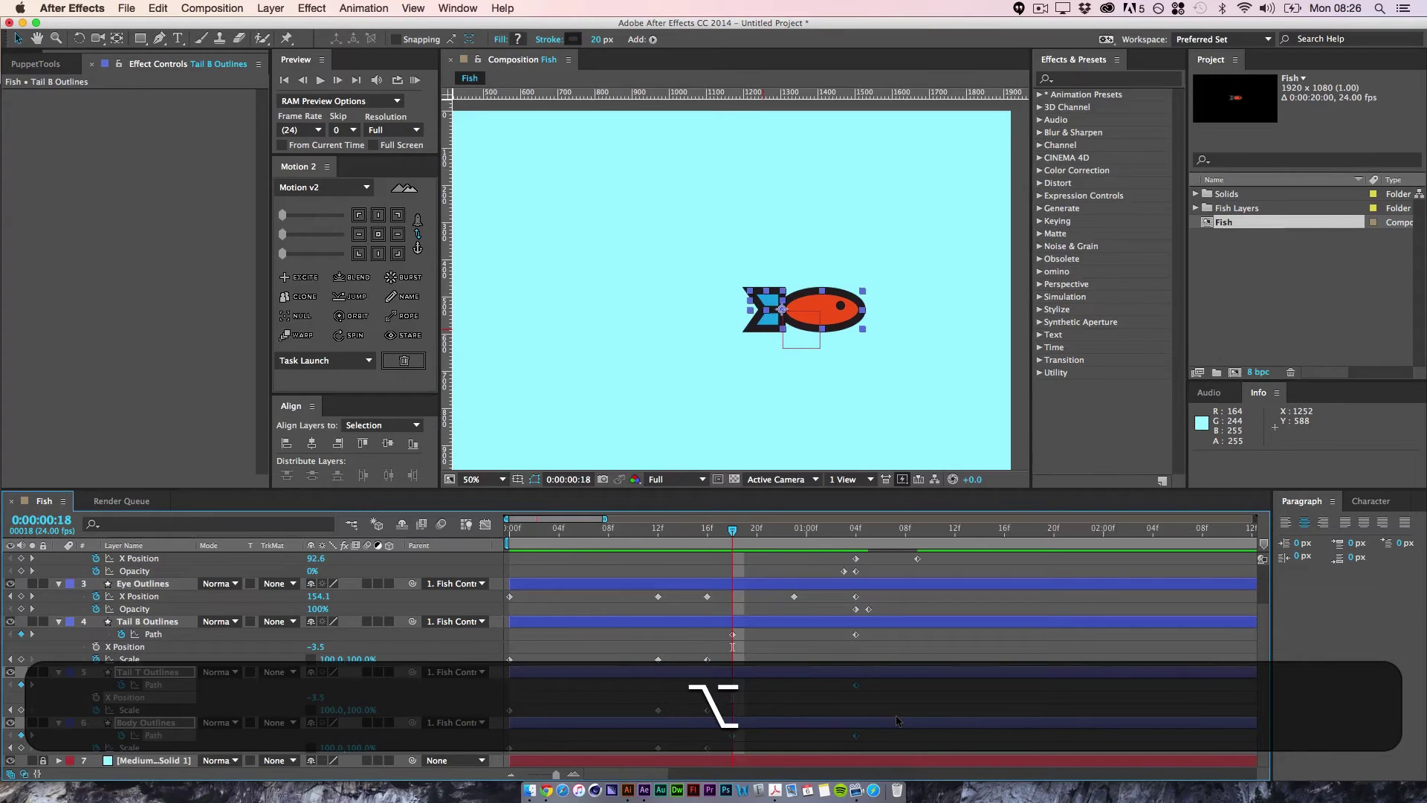
key(alt+Right)
key(alt+Right)
key(alt+Right)
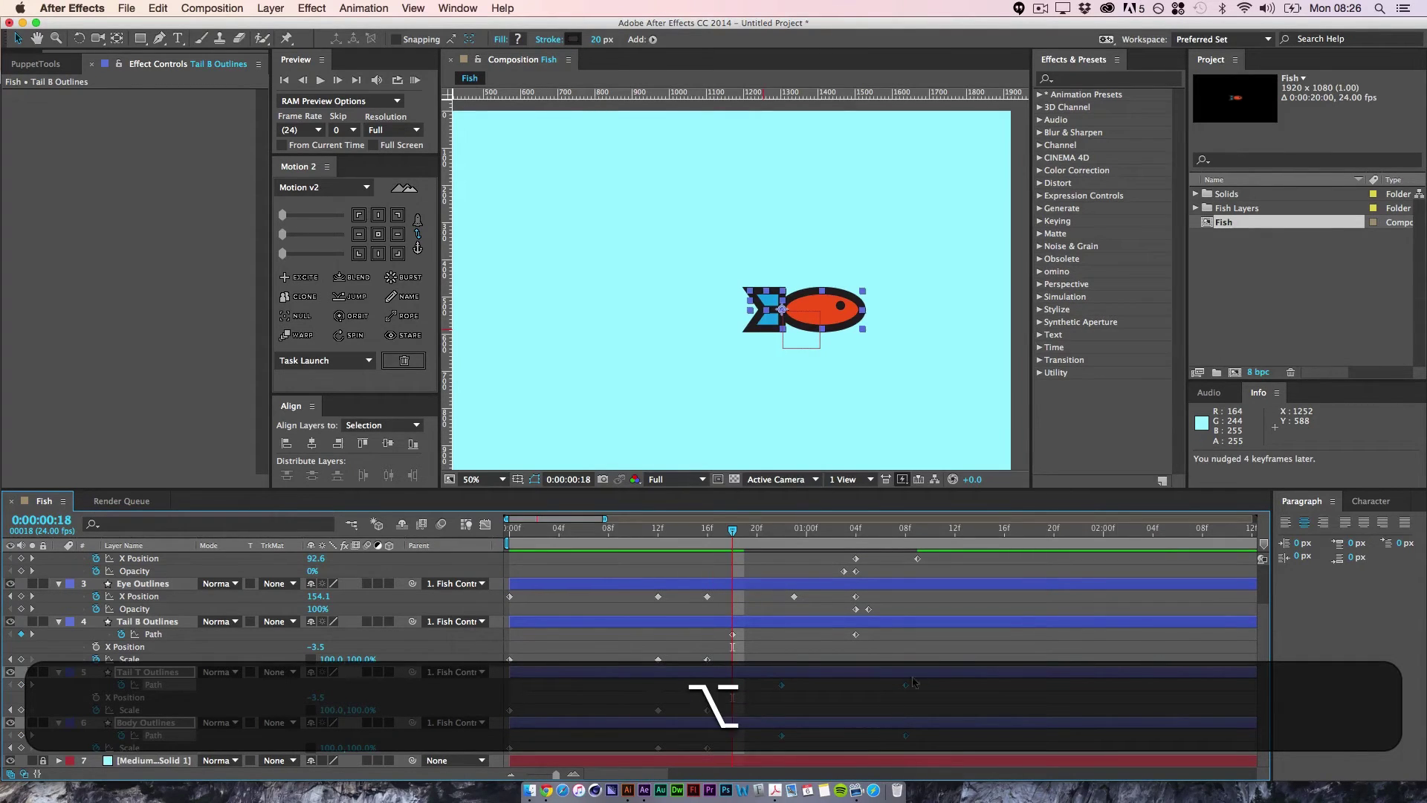
drag(732, 529, 782, 552)
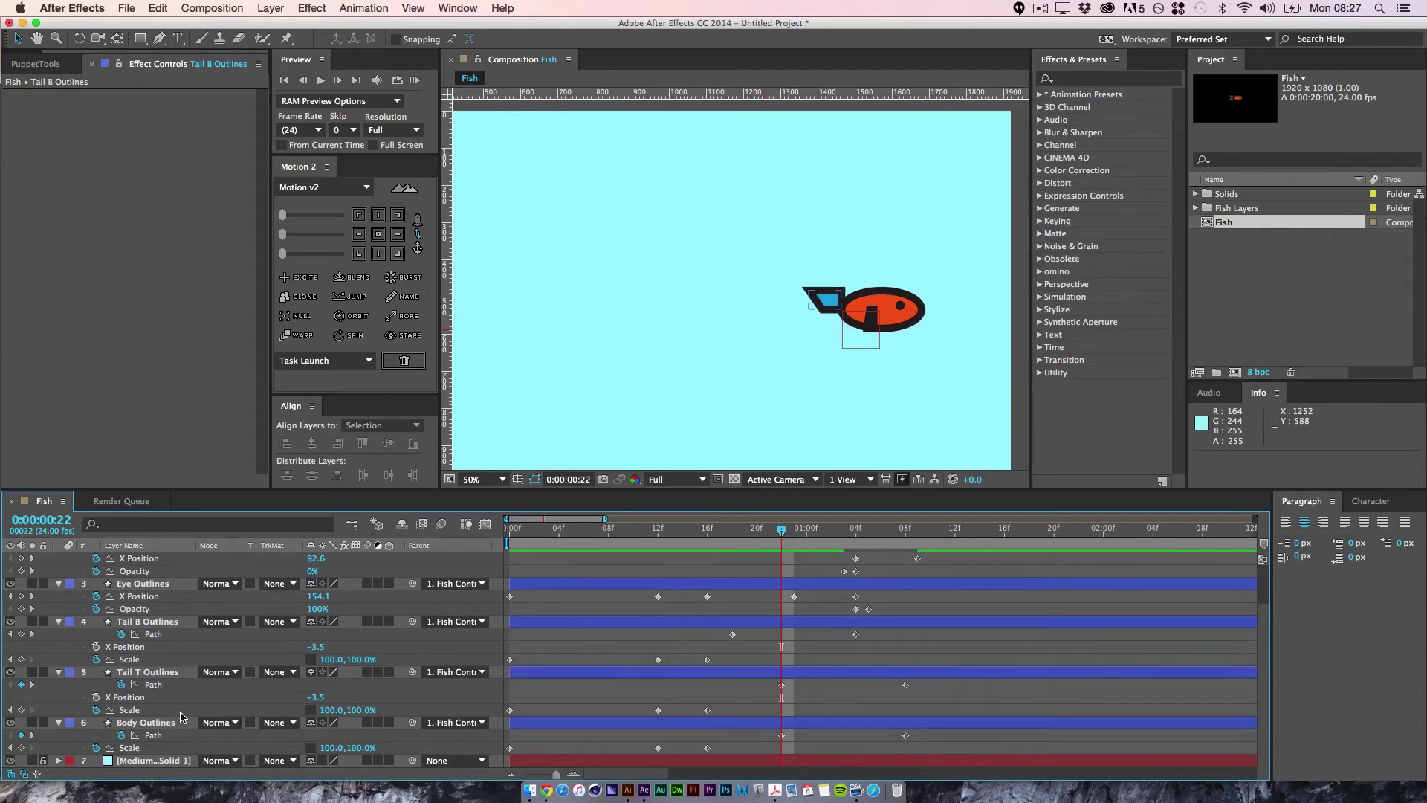
key(super+z)
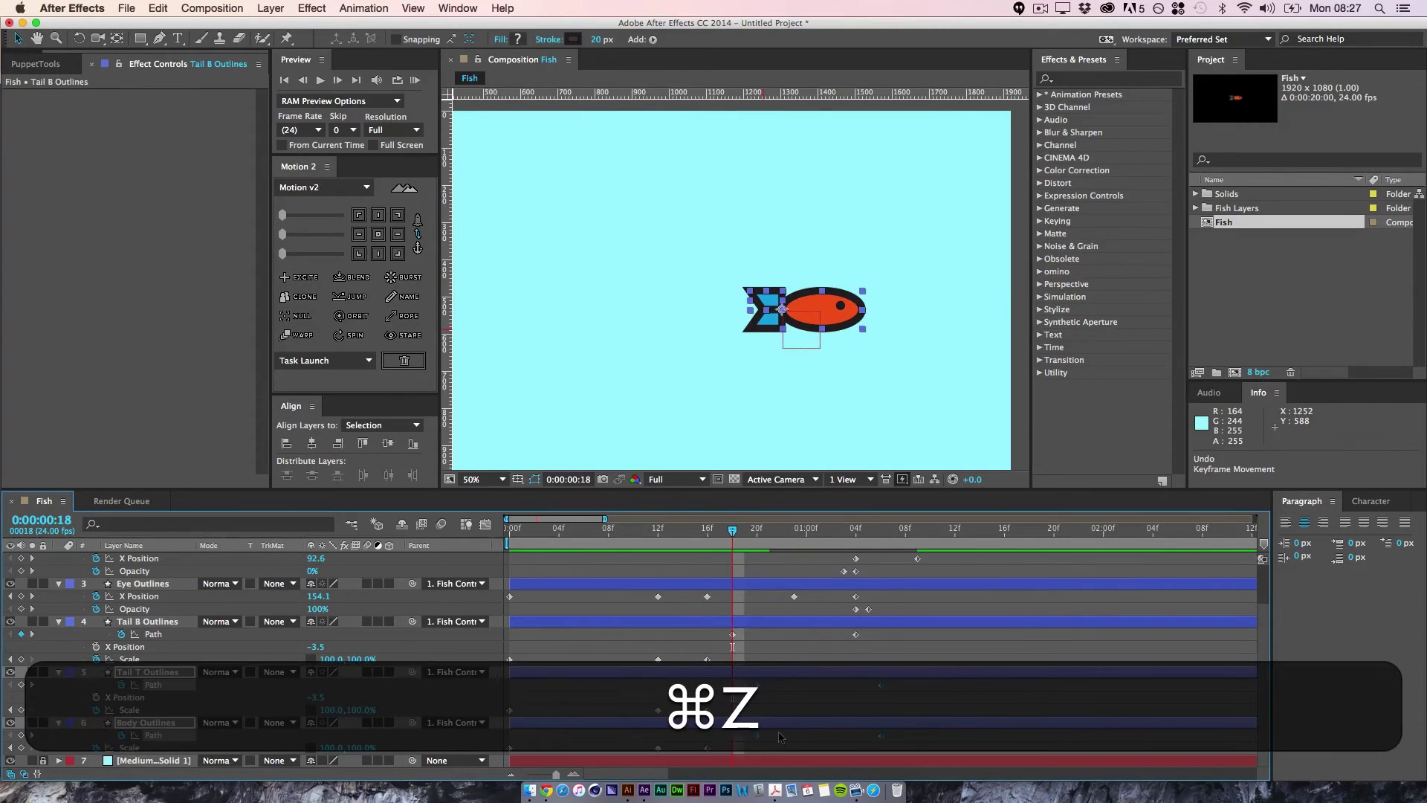
key(super+z)
click(767, 706)
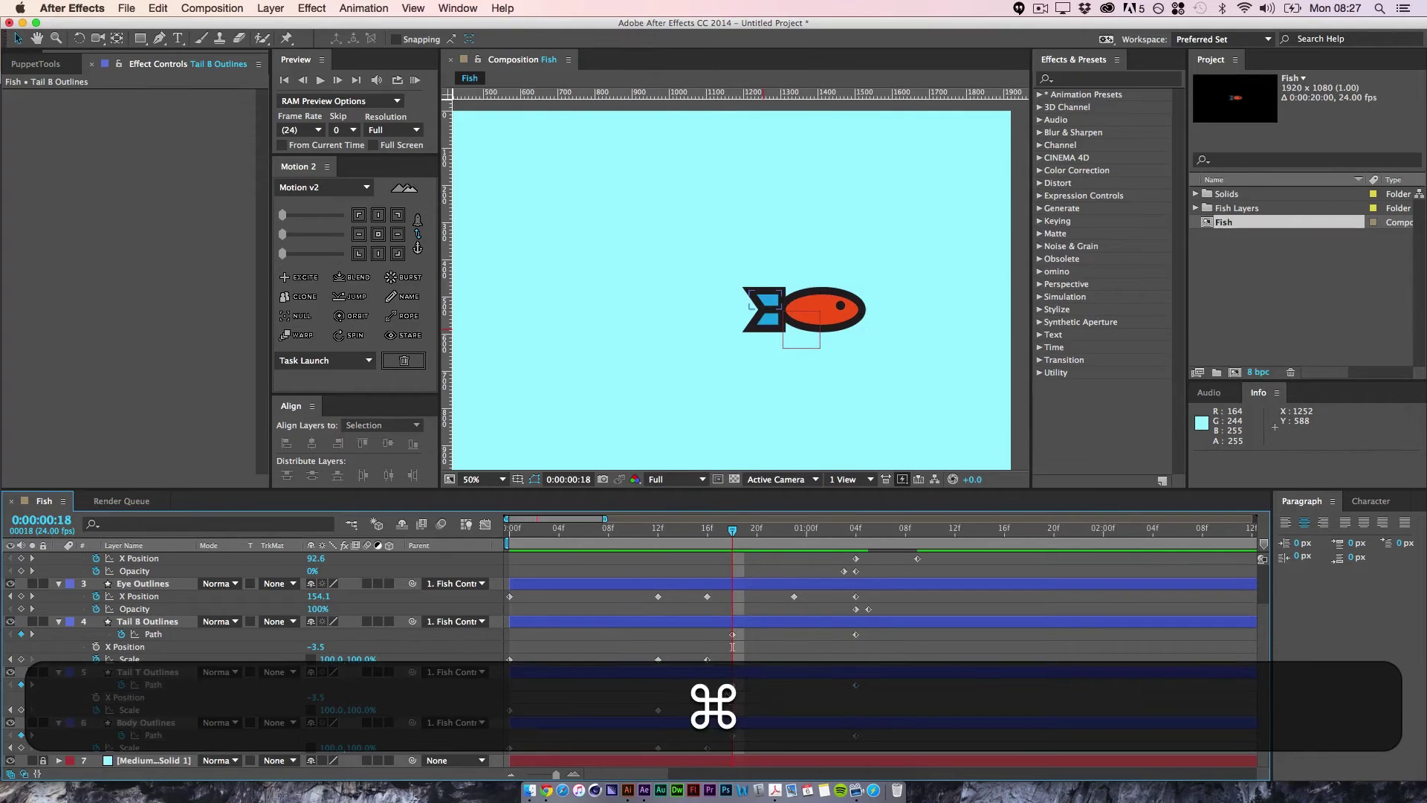
- Try offsetting both tail layers' Path keyframes four frames after the body's, and scrub through the flip
drag(722, 694, 872, 685)
drag(722, 649, 875, 633)
key(alt+Right)
key(alt+Right)
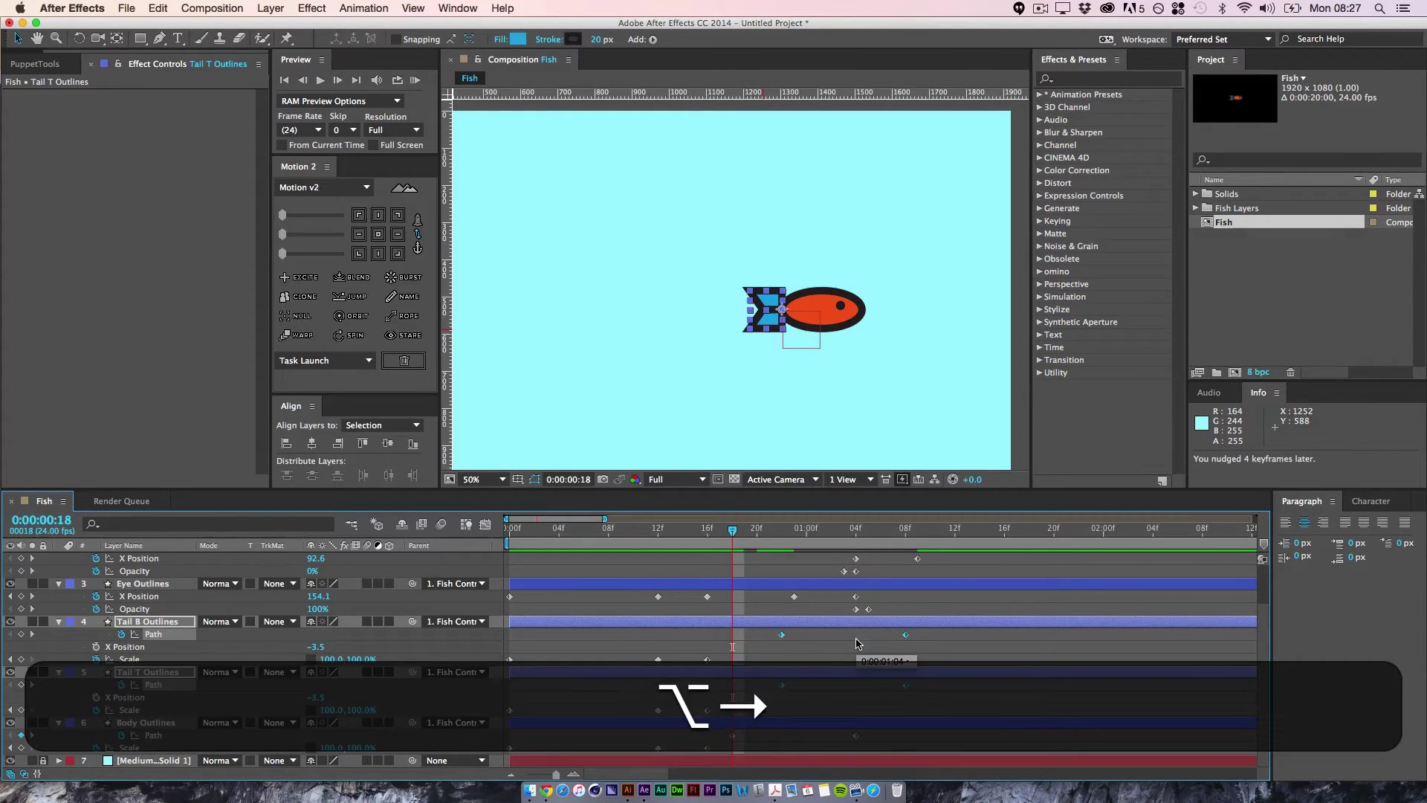
click(752, 690)
click(745, 533)
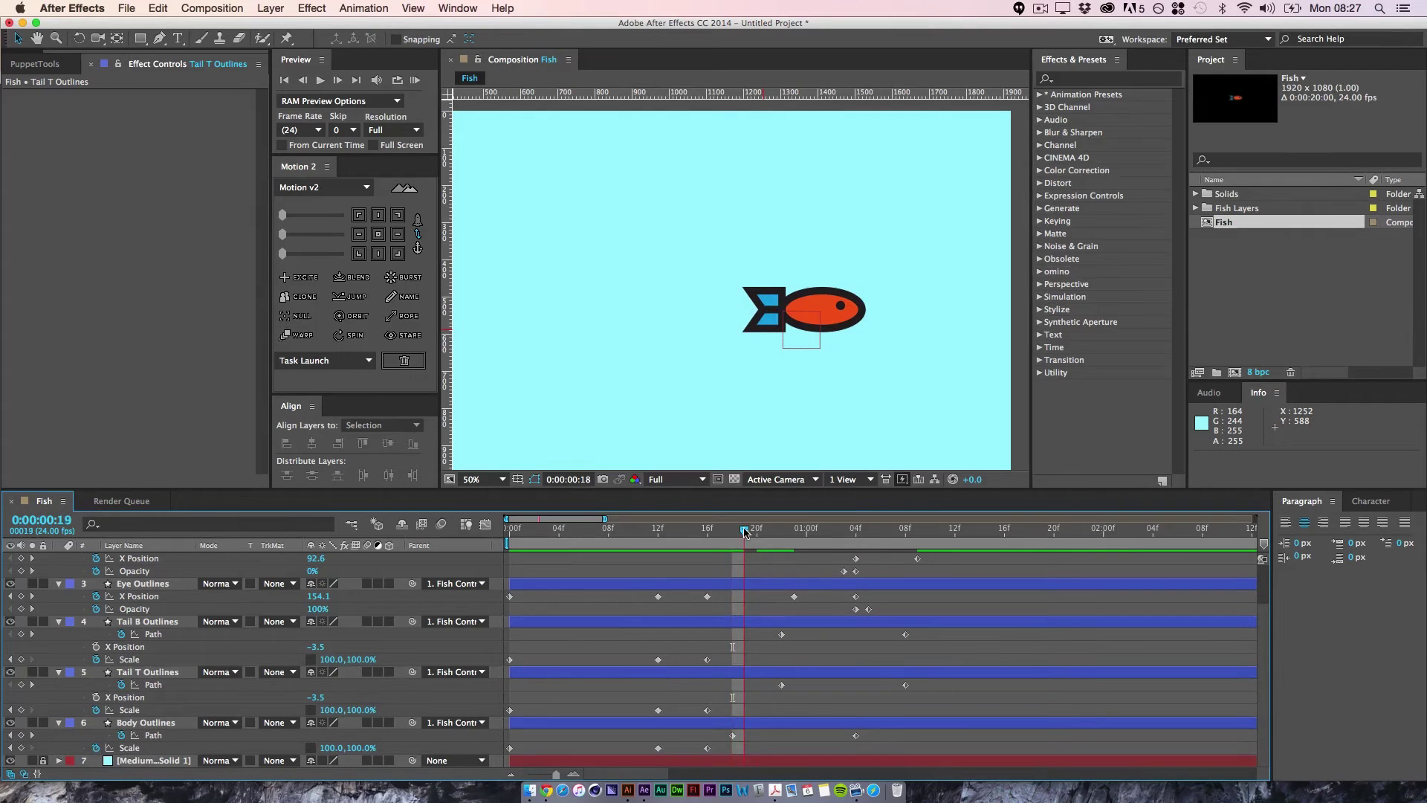
drag(745, 532, 733, 562)
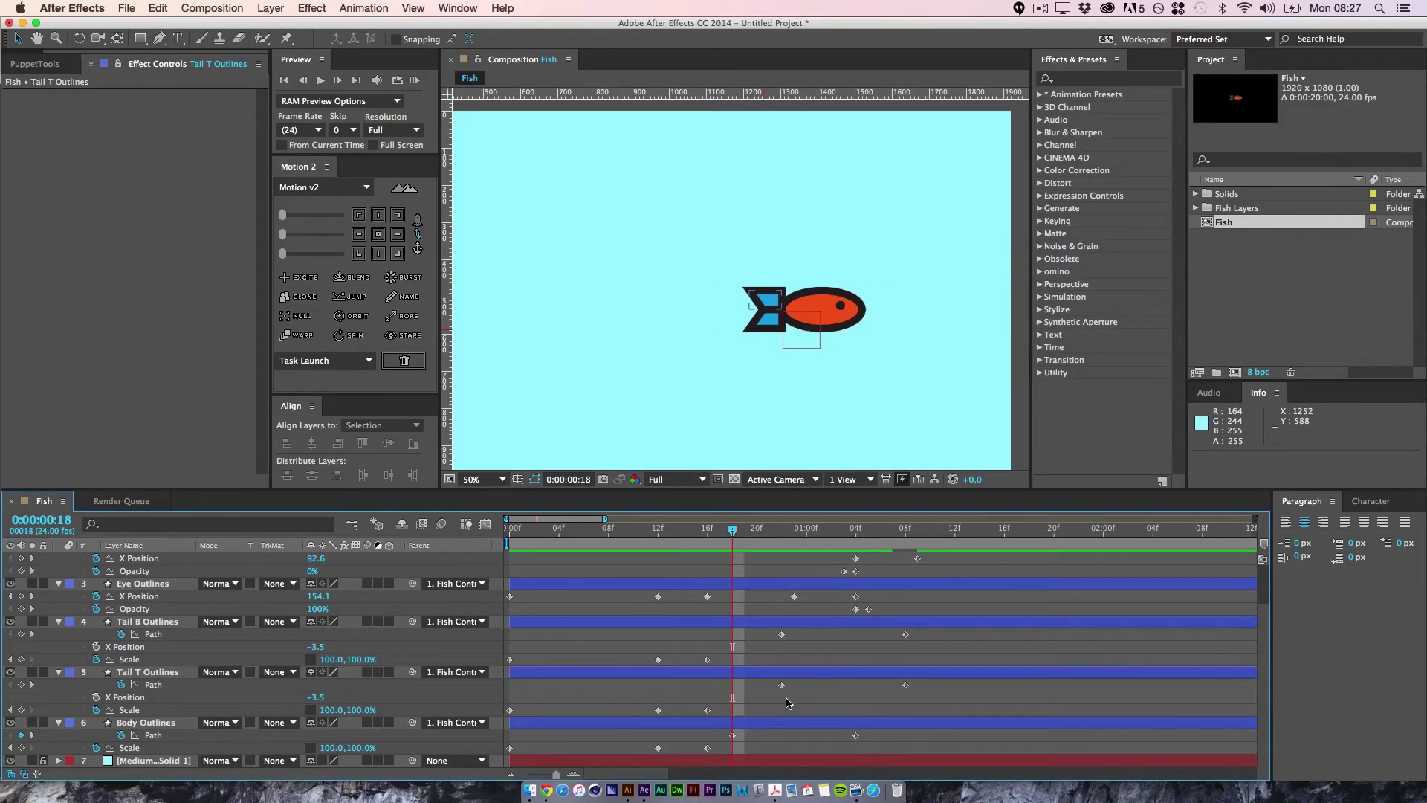
- Move both tails' Path keyframes back to 0:00:00:18 and 0:00:01:04, matching the body, and scrub through the turn
drag(769, 700, 942, 629)
drag(781, 635, 775, 637)
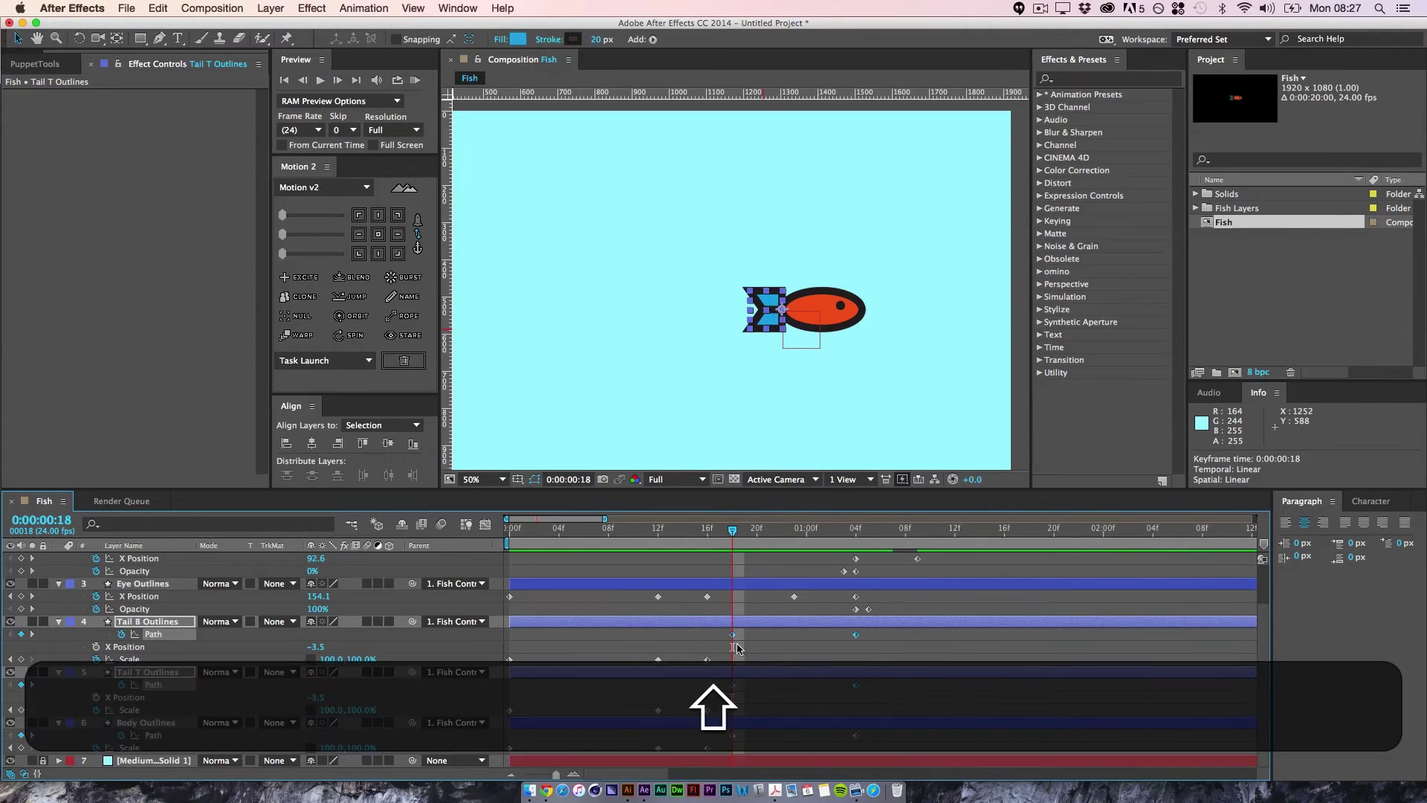
click(763, 552)
drag(742, 534, 786, 558)
drag(842, 706, 906, 646)
key(cmd+z)
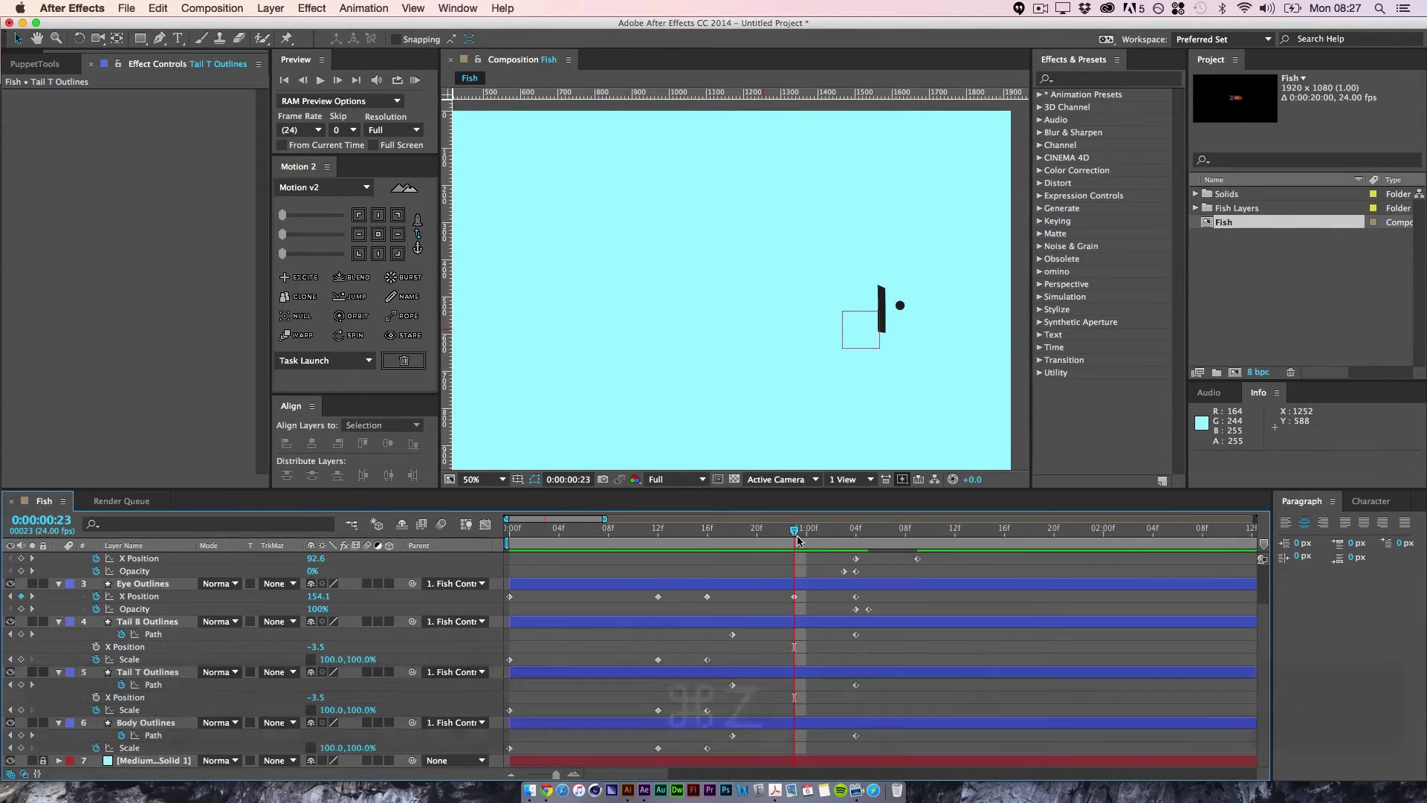
drag(797, 540, 853, 591)
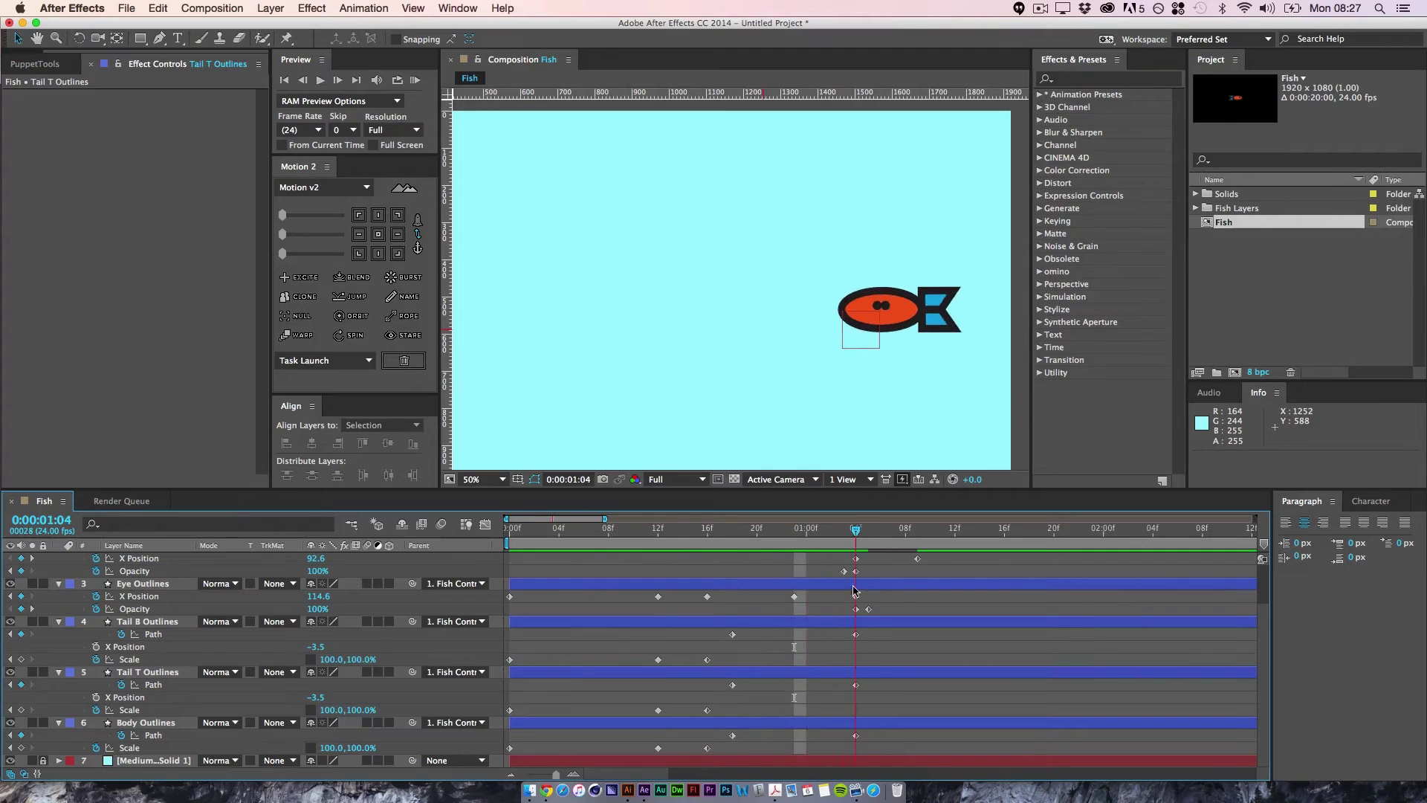
- Switch to Finder to view the fish in the Submarine-800x600.gif preview, and return to After Effects
click(529, 791)
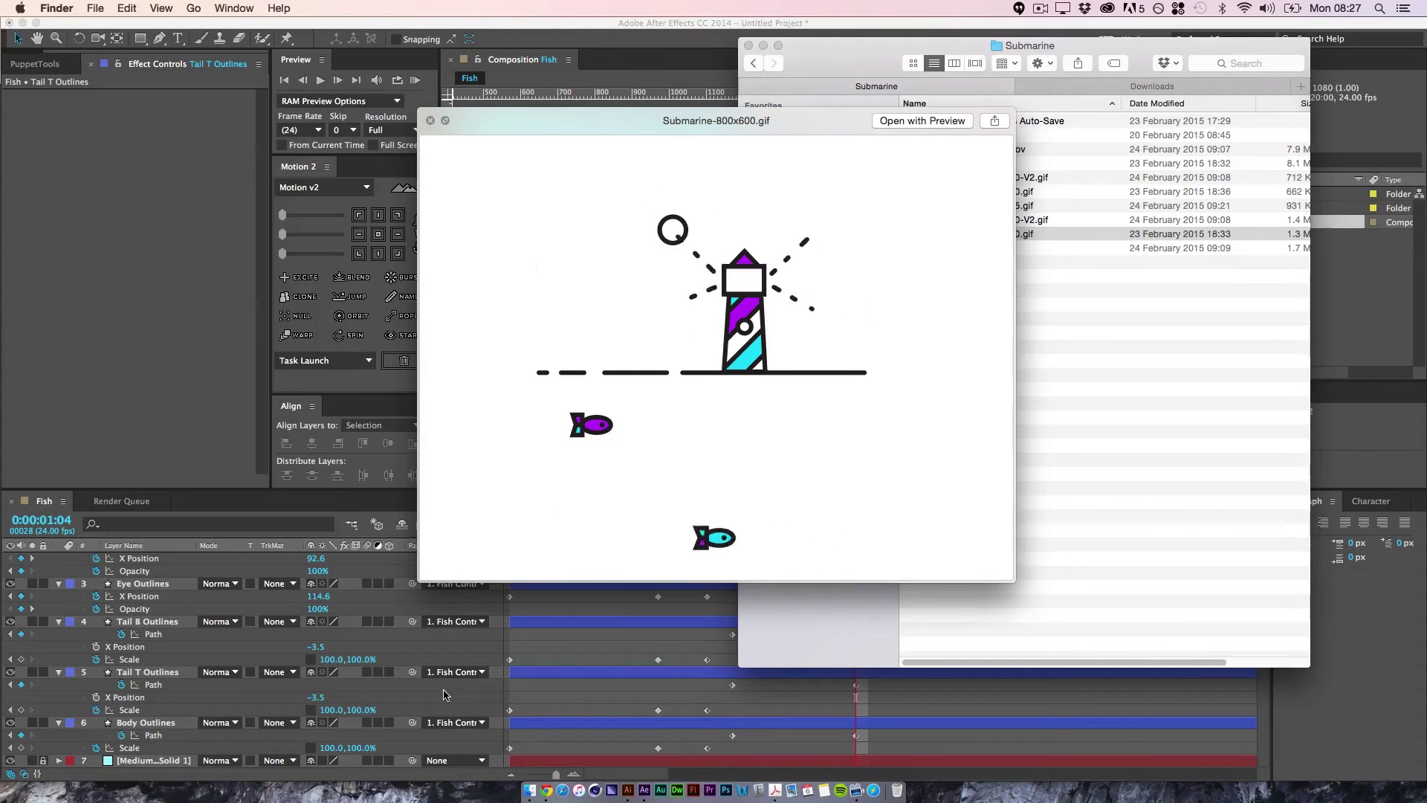
click(628, 789)
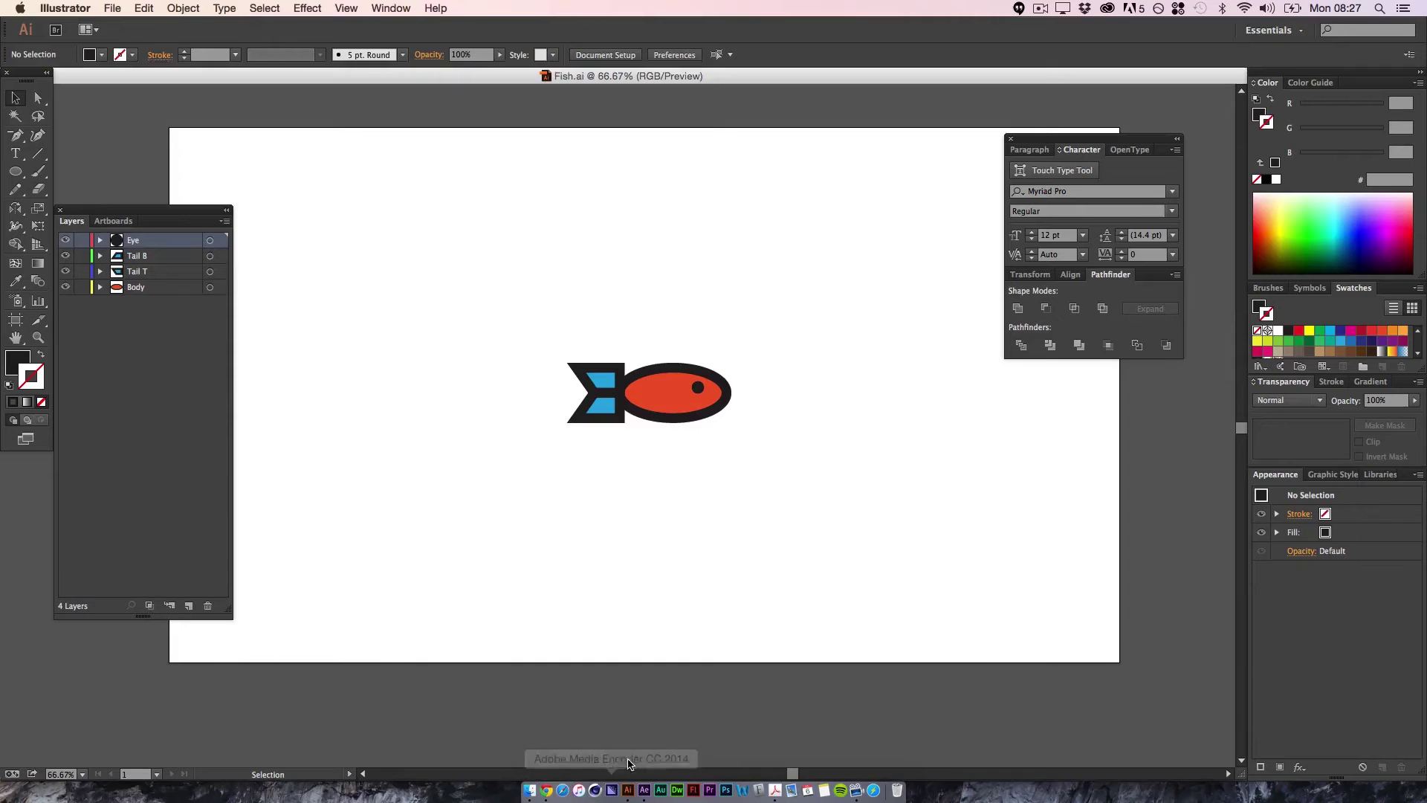
click(644, 789)
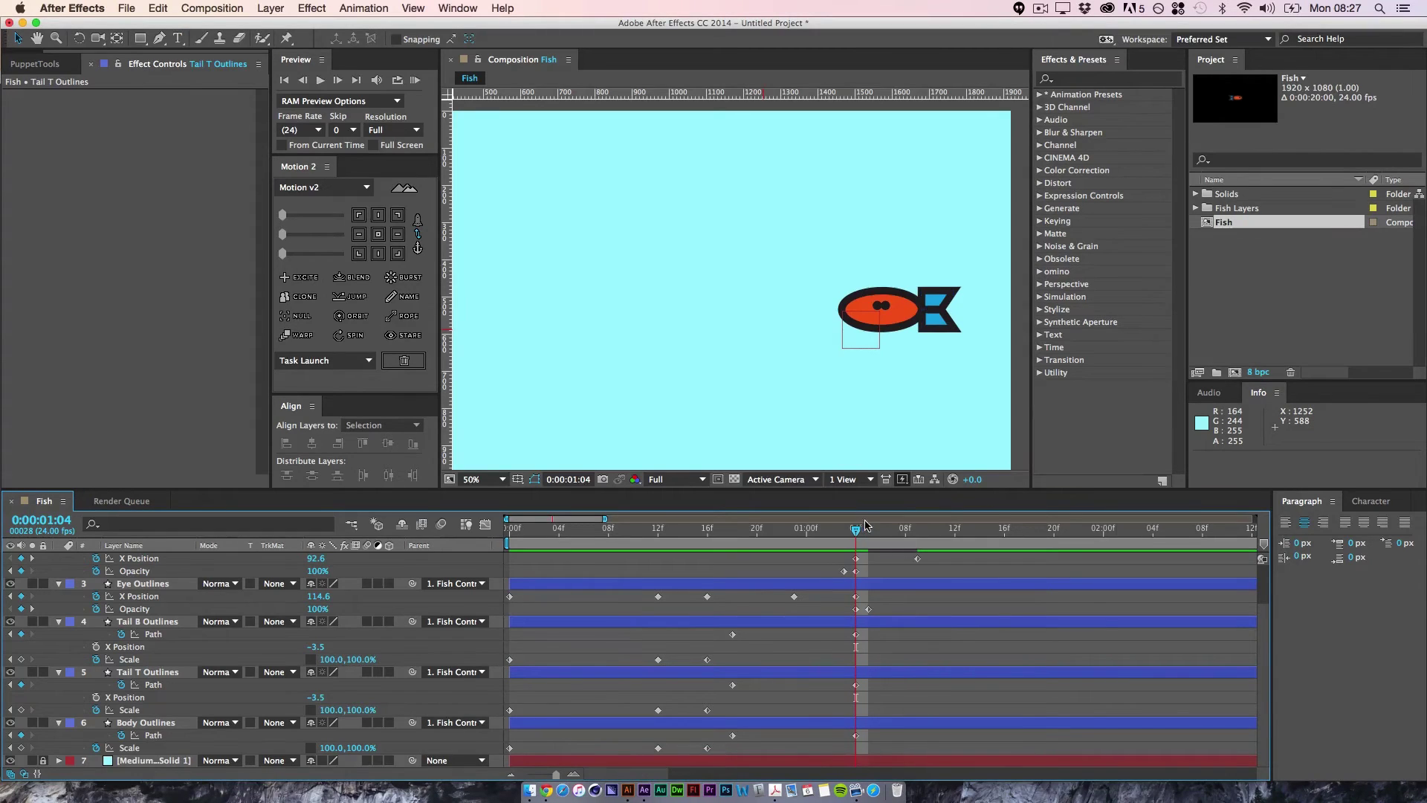
- Move the first Path keyframes of Tail B and Tail T Outlines from 0:00:00:18 to 0:00:01:00
drag(865, 525, 732, 556)
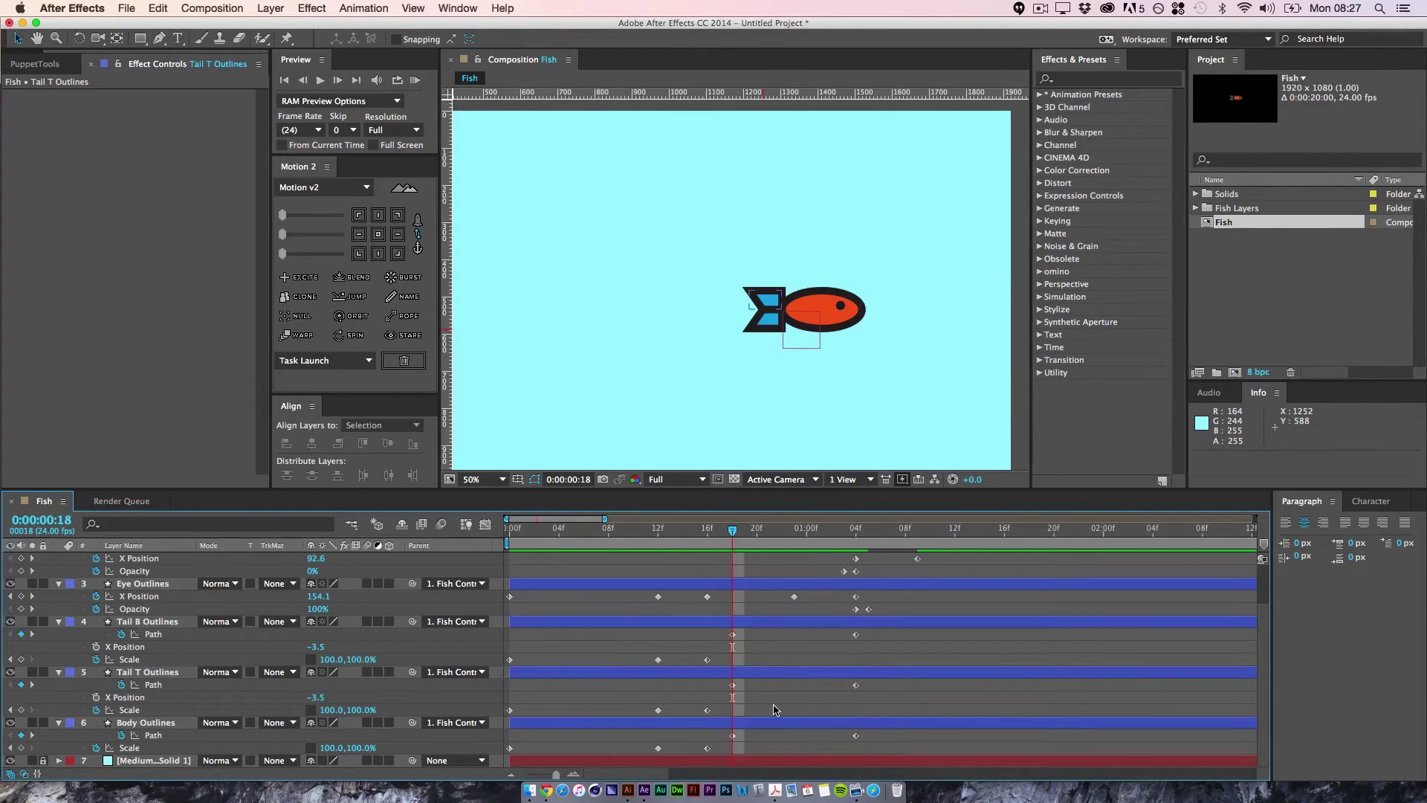
drag(729, 706, 810, 645)
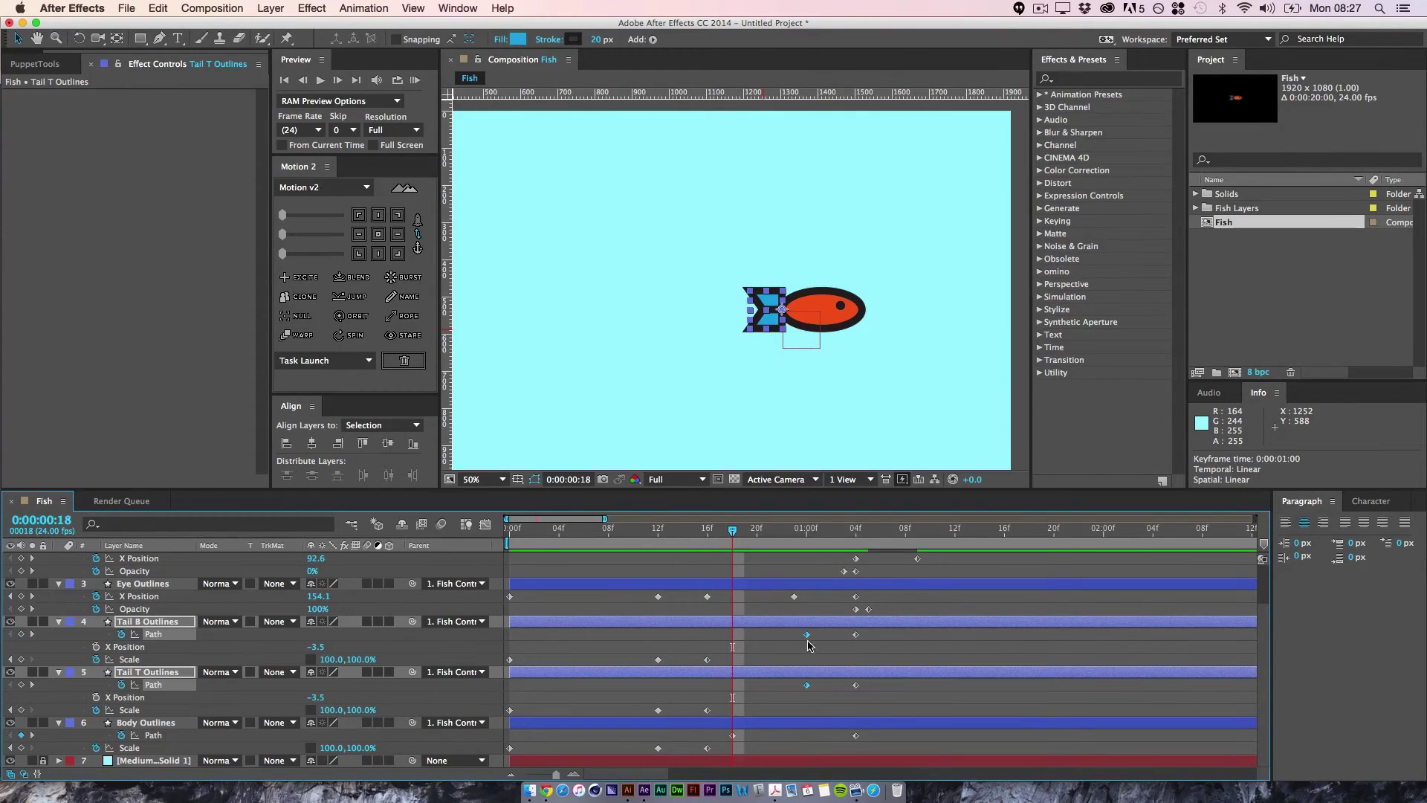
drag(732, 528, 734, 587)
click(756, 706)
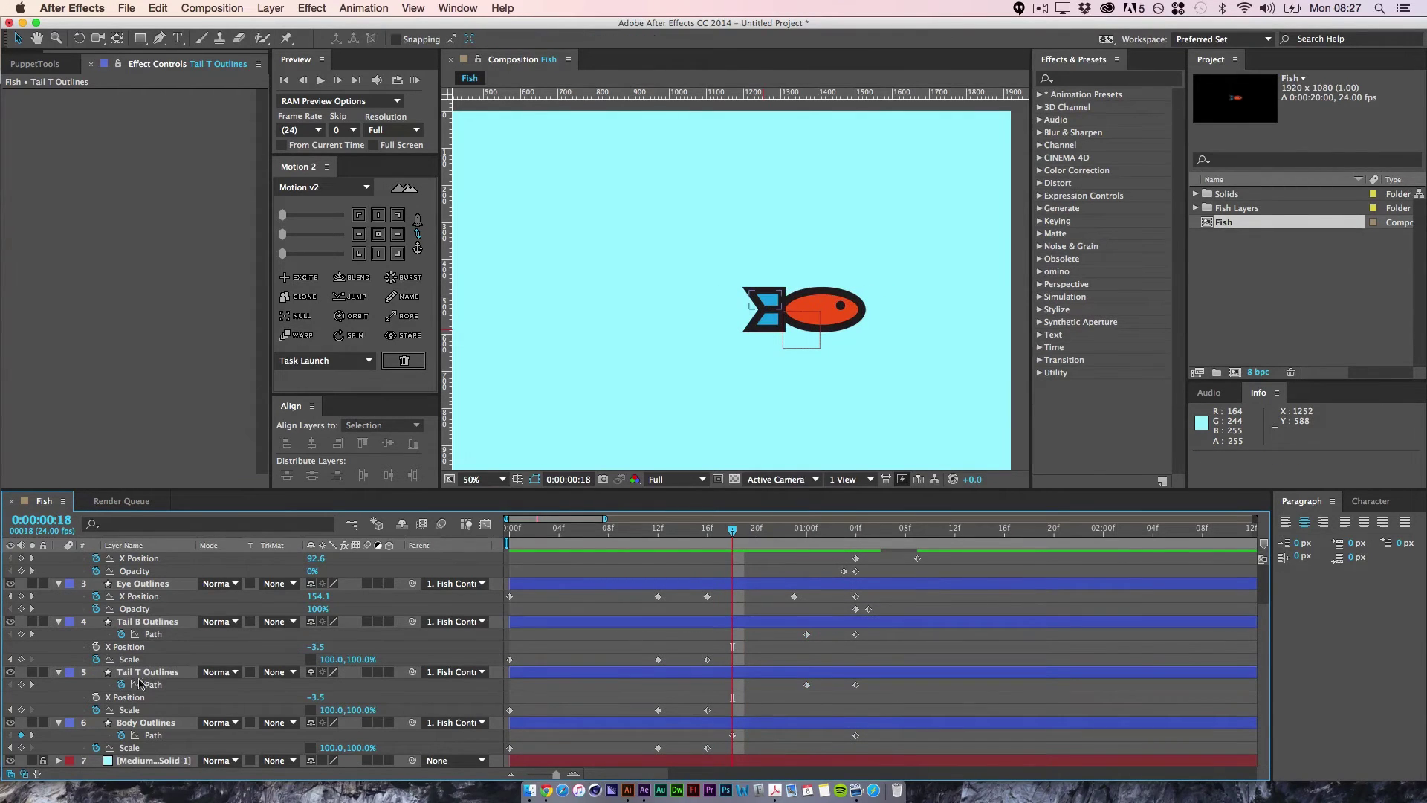
- Start X Position keyframes on both tail layers at 0:00:00:18, and set their X Position to 100.5 at 0:00:00:23
click(99, 696)
click(96, 647)
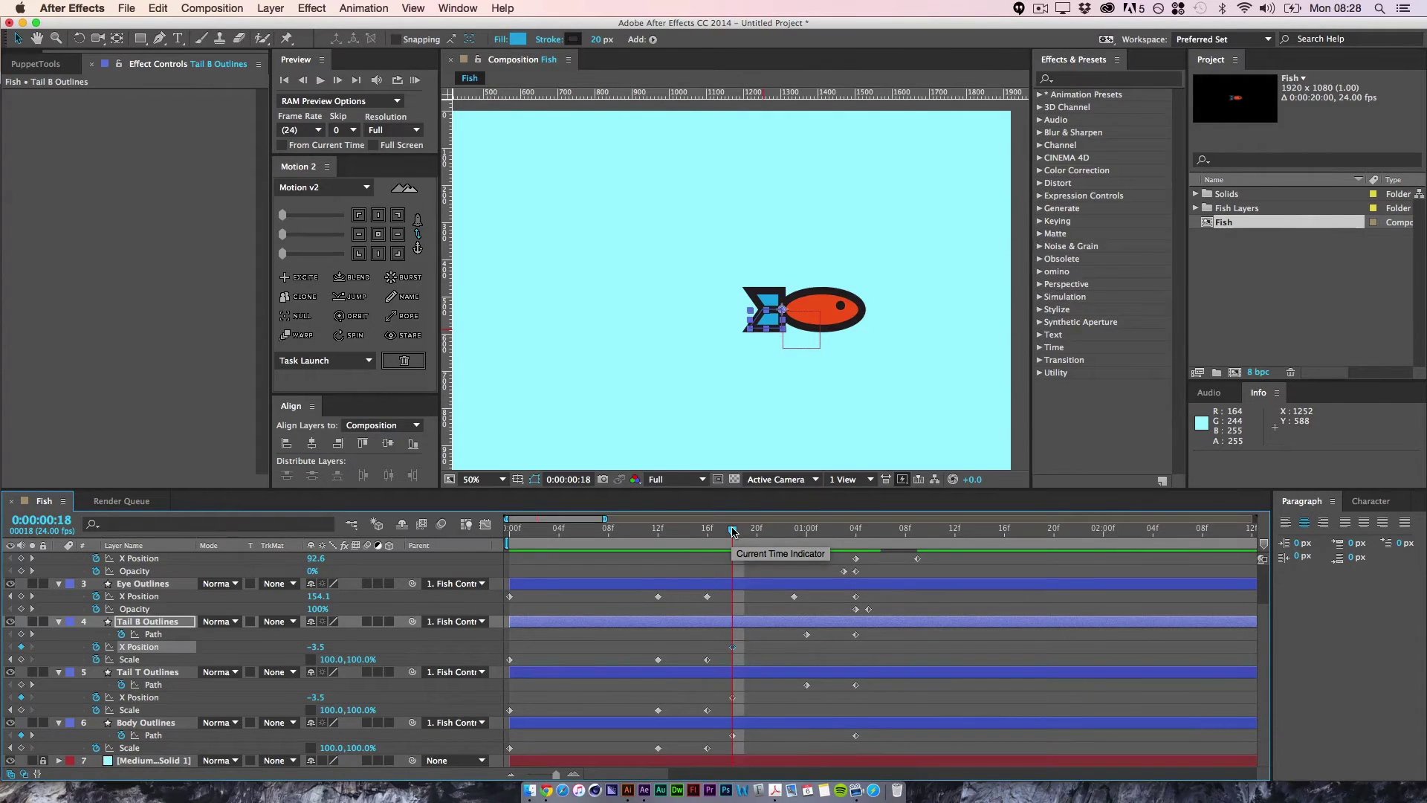
drag(732, 530, 758, 533)
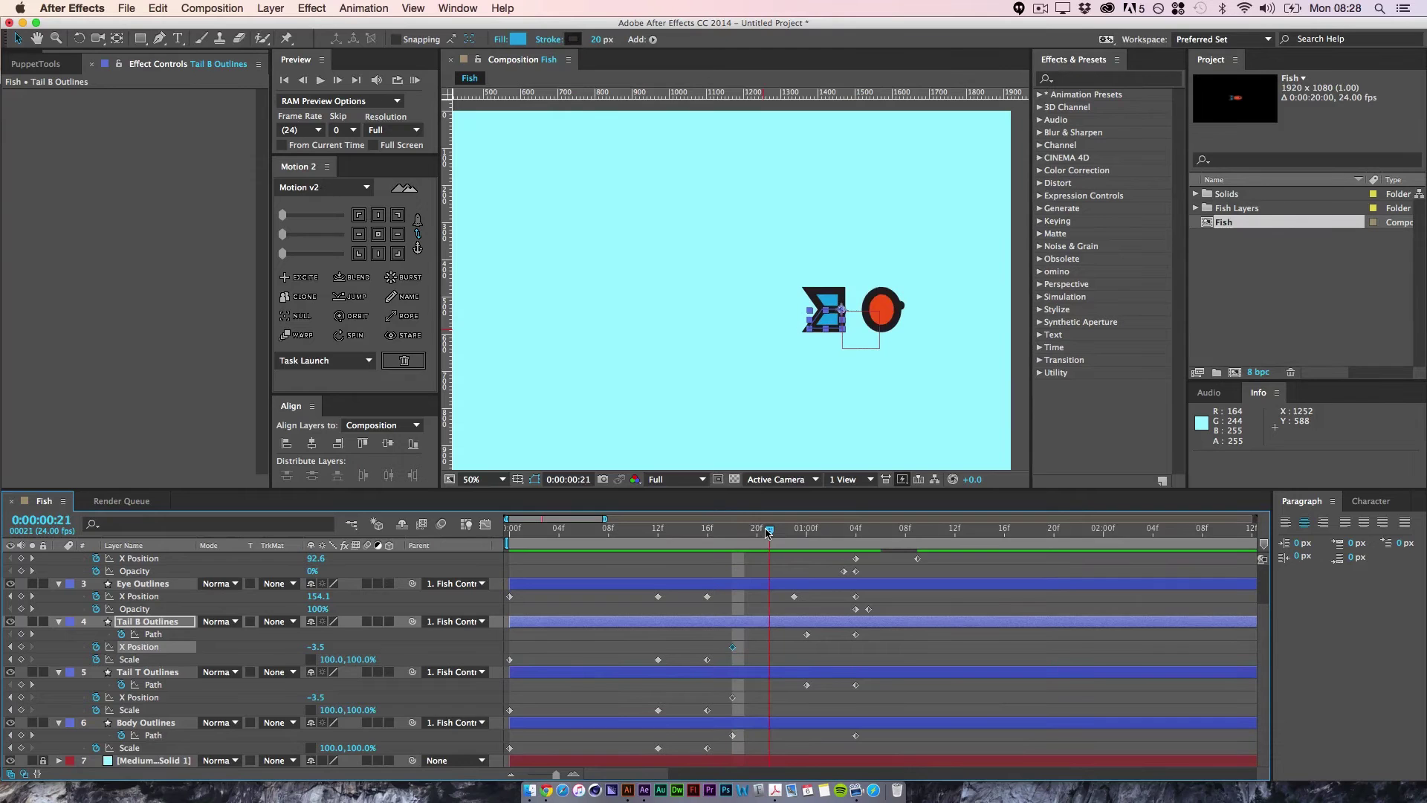
drag(768, 531, 794, 531)
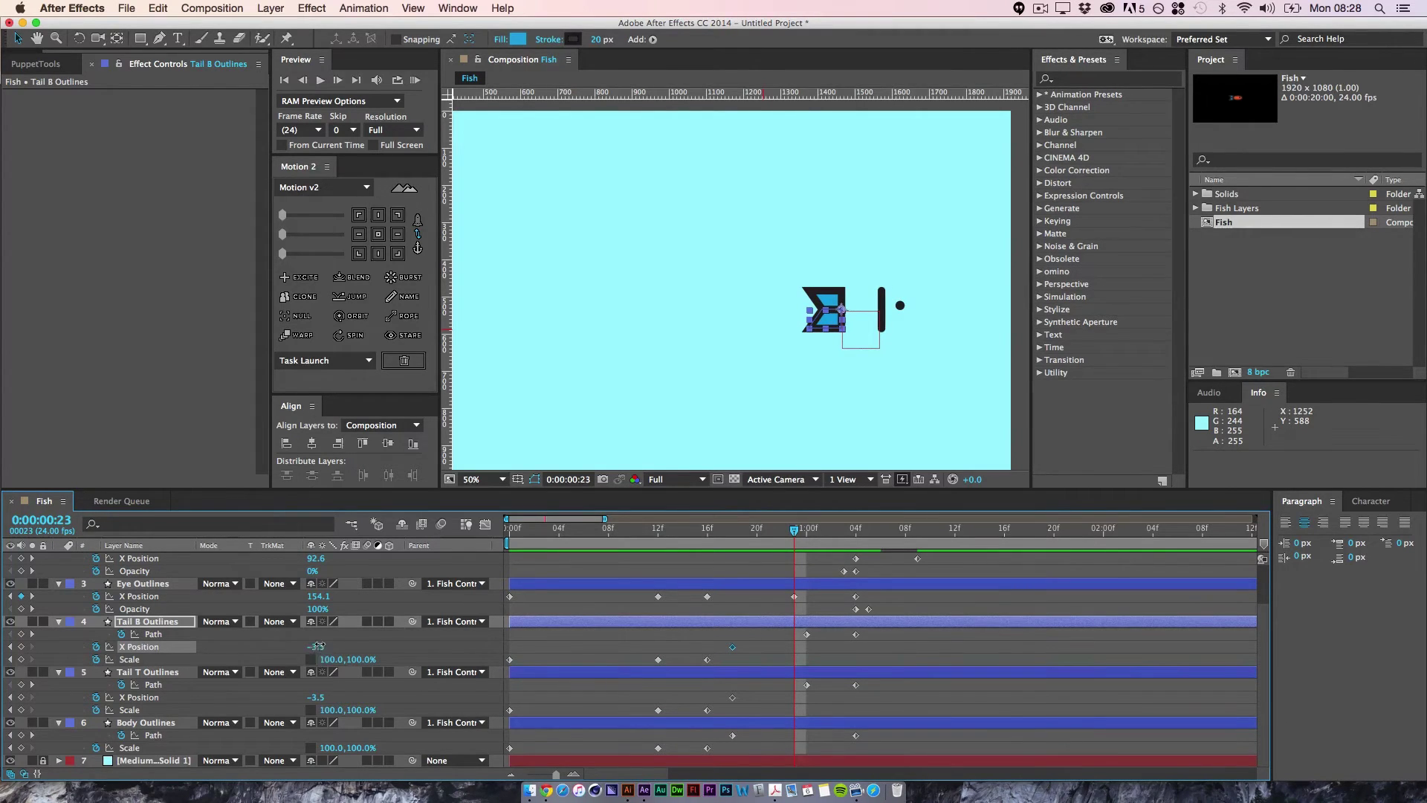
drag(318, 646, 388, 638)
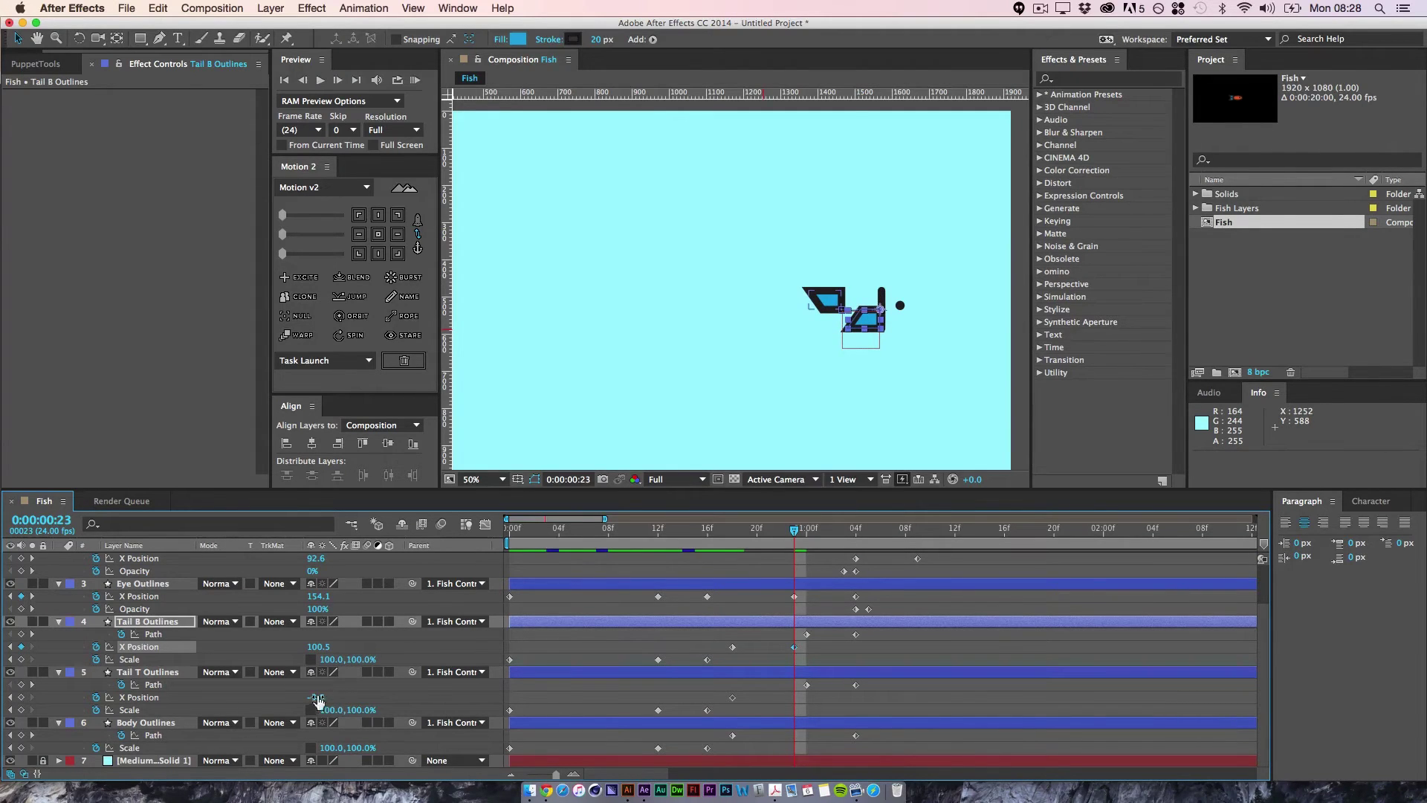
drag(322, 699, 404, 699)
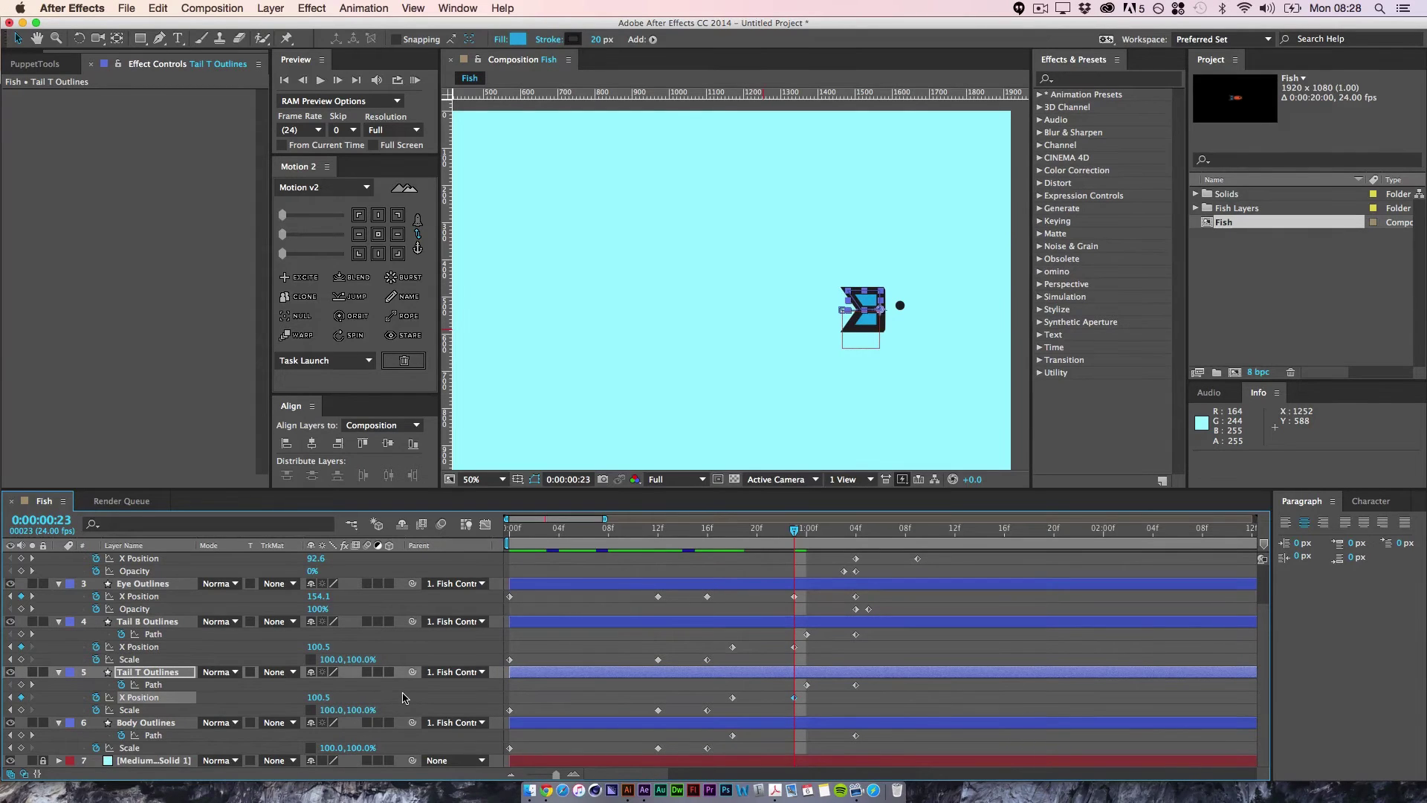
click(822, 715)
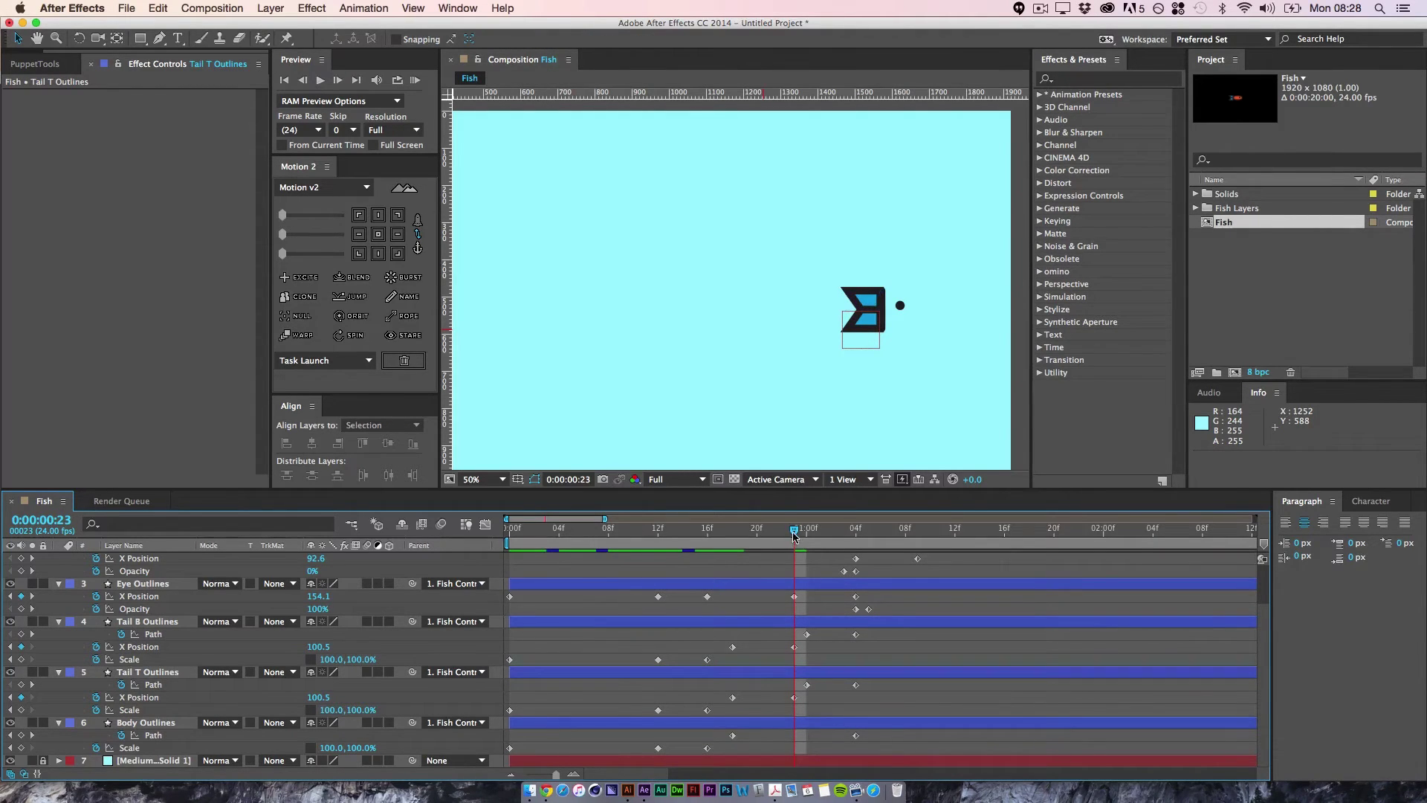
- Shift both tails' Path keyframes one frame earlier, so they start at 0:00:00:23 and end at 0:00:01:03
mouse_move(794, 535)
mouse_down()
mouse_move(721, 535)
mouse_move(792, 550)
mouse_up()
drag(798, 631, 883, 653)
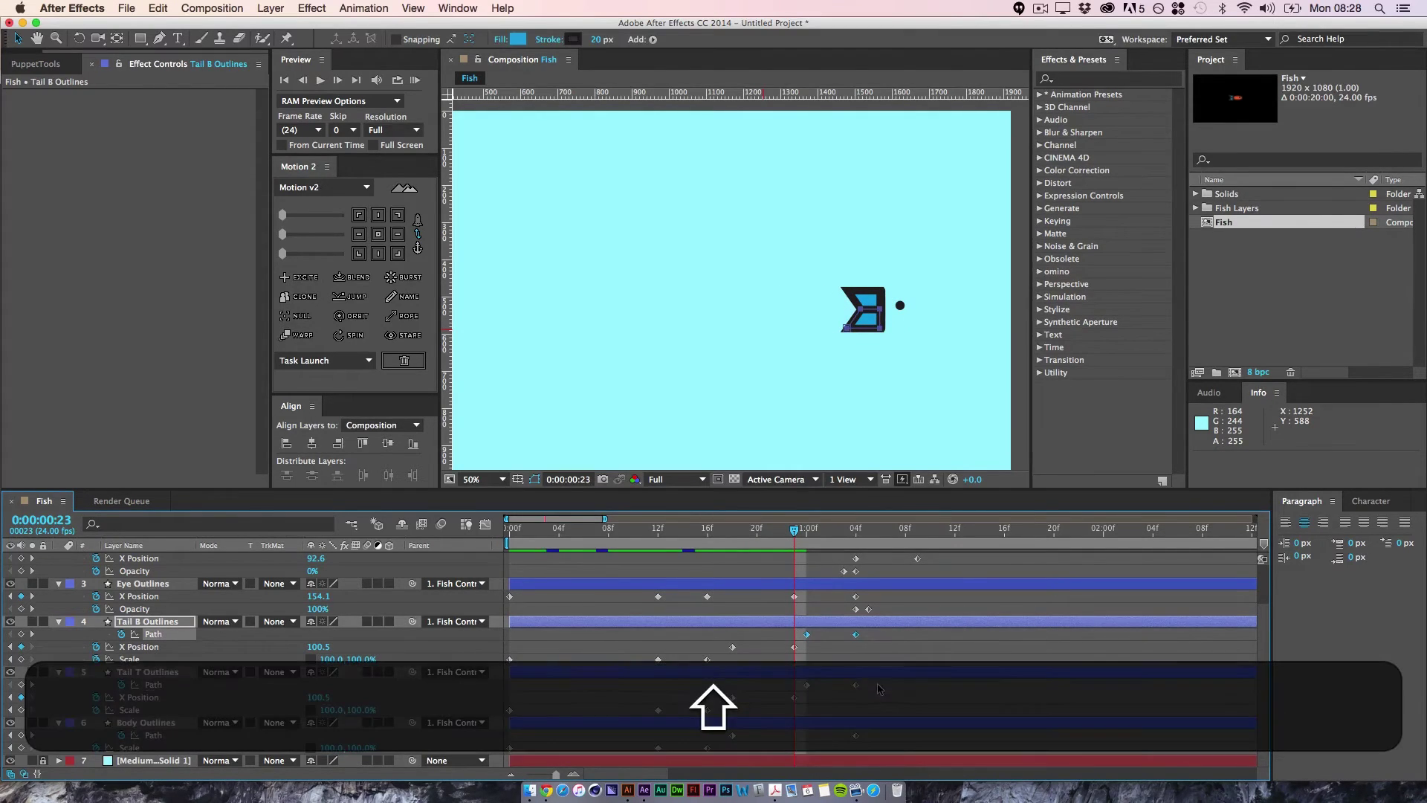
drag(805, 688, 800, 688)
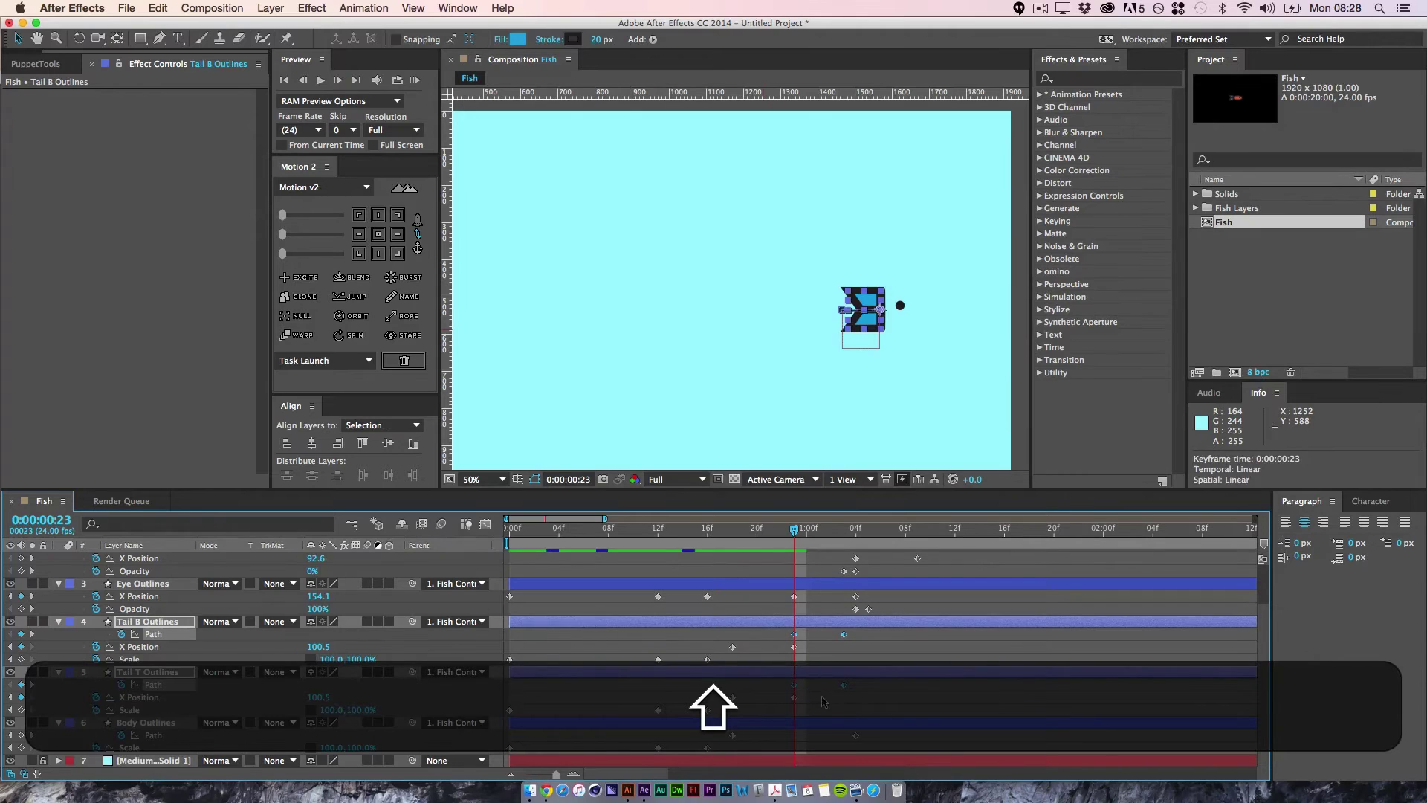
- Copy the X Position keyframes of Tail B and Tail T Outlines from 0:00:00:18 to 0:00:01:03
drag(794, 541, 845, 567)
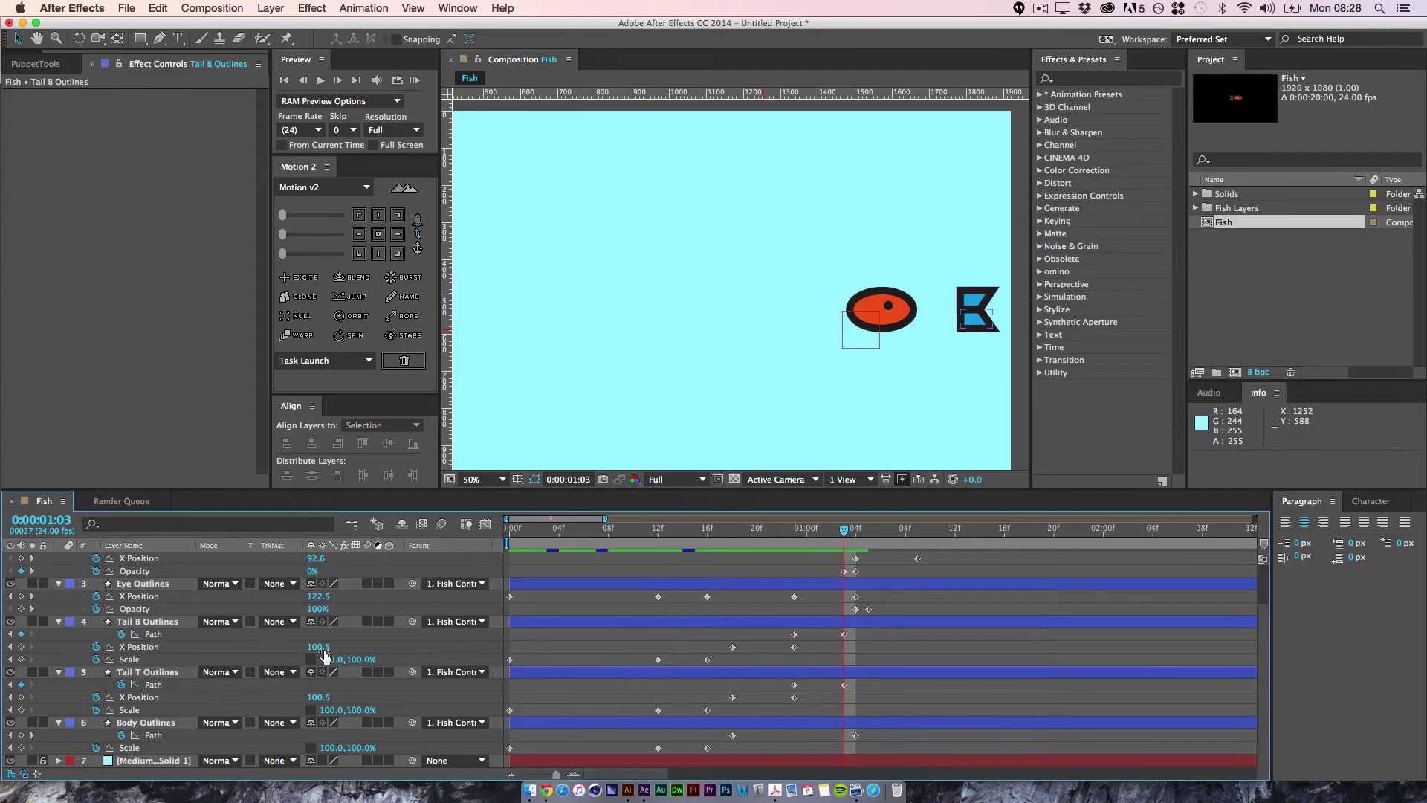
drag(325, 654, 264, 664)
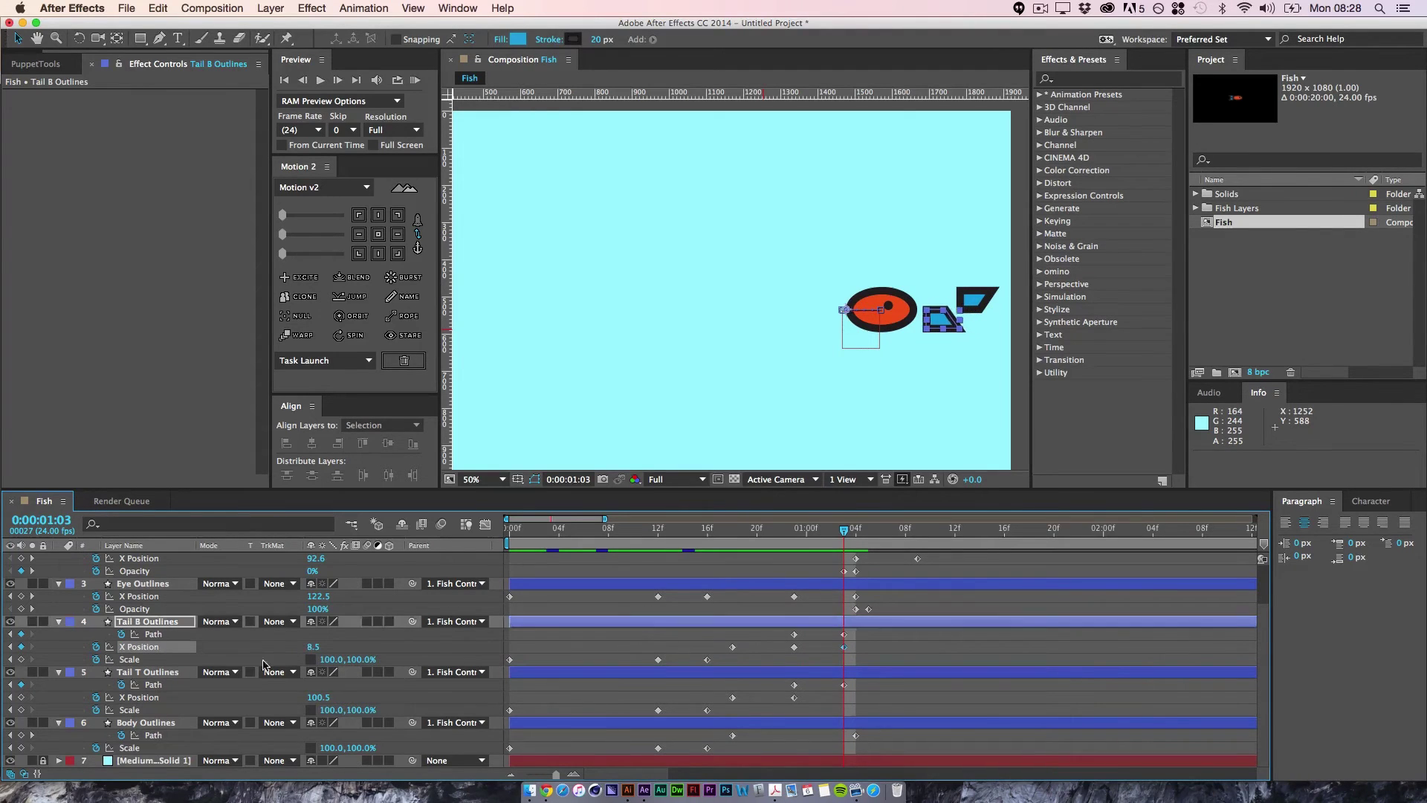
key(super+z)
click(720, 647)
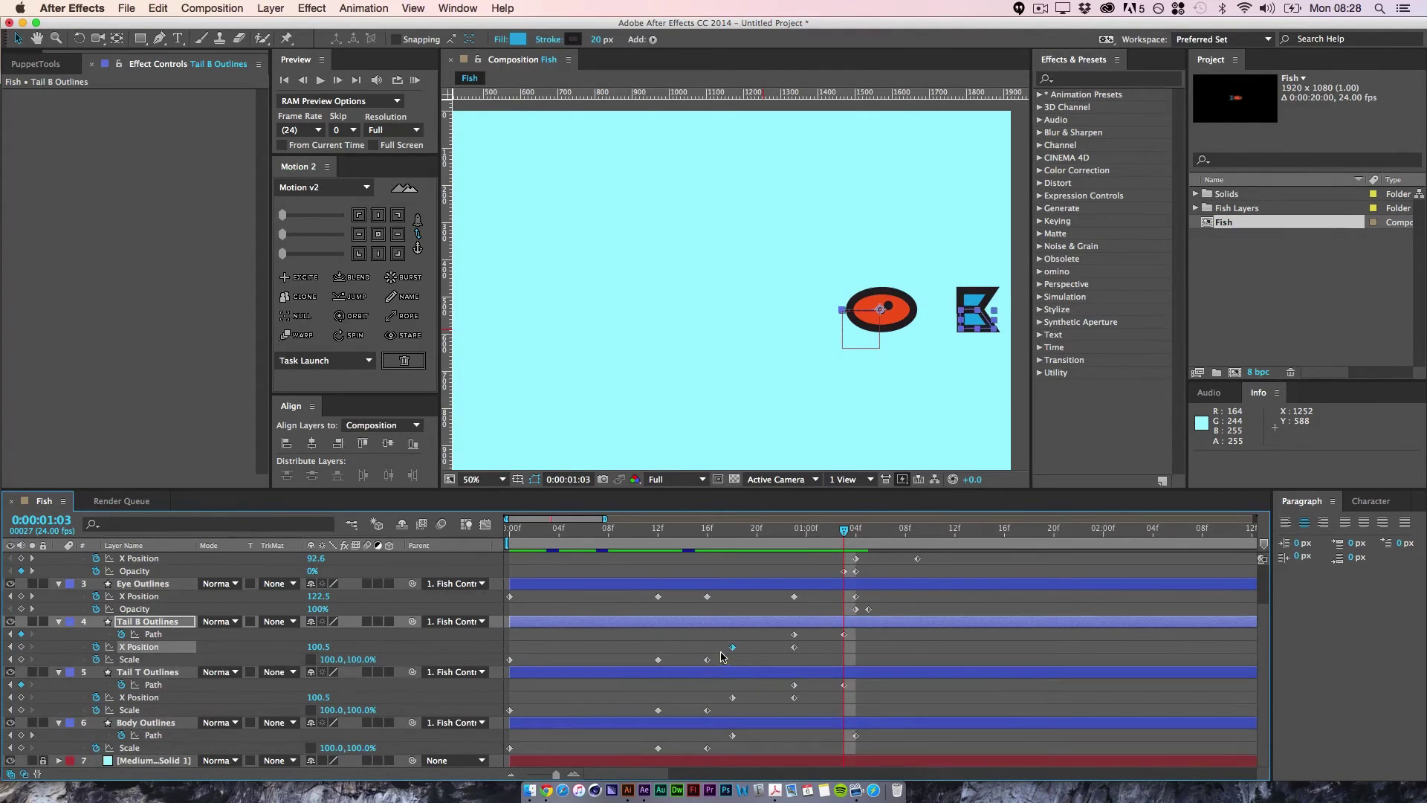
key(super+v)
drag(746, 689, 728, 706)
key(super+c)
key(super+v)
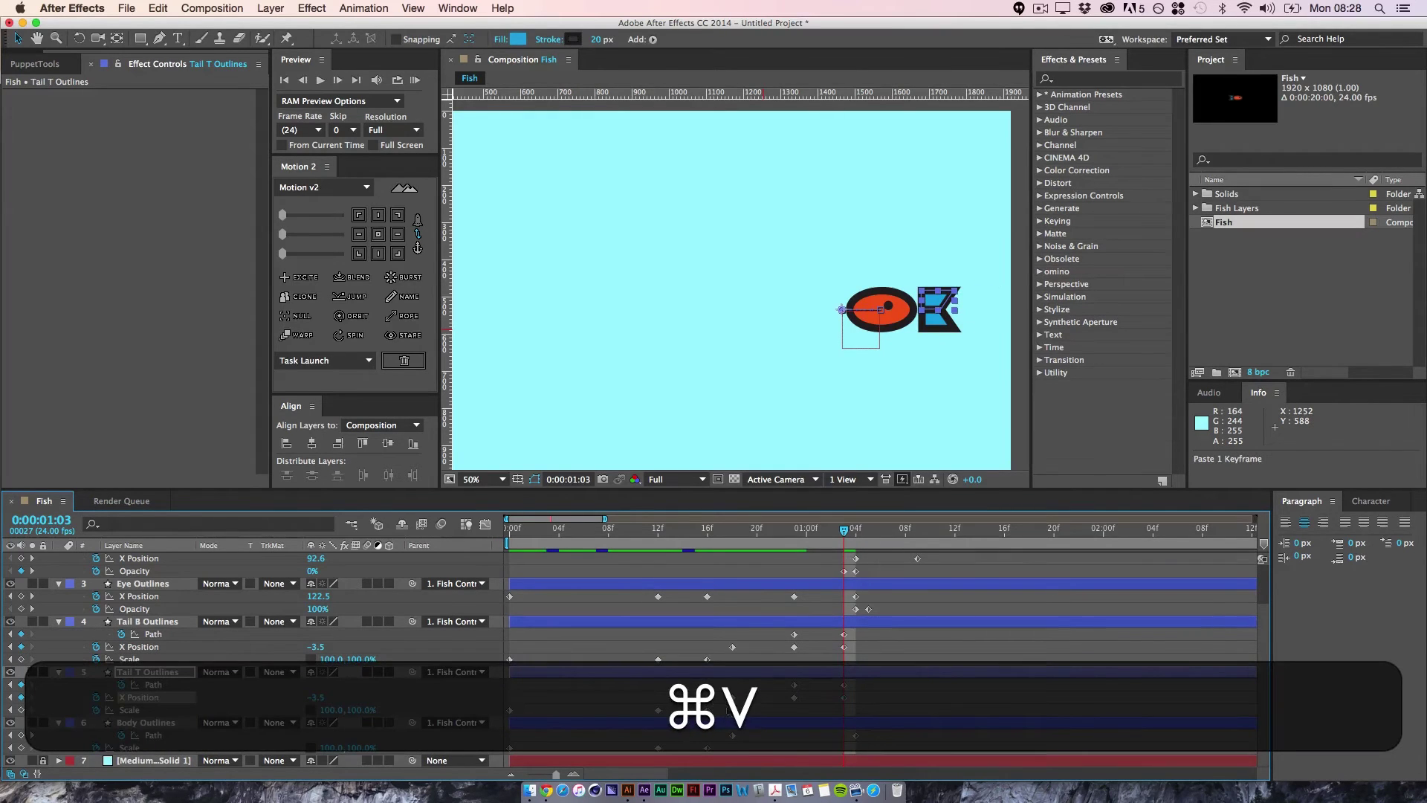
- Close the gap between body and tail at 0:00:01:03 by setting X Position to -20.5 for Tail T and -22.5 for Tail B
key(super+equal)
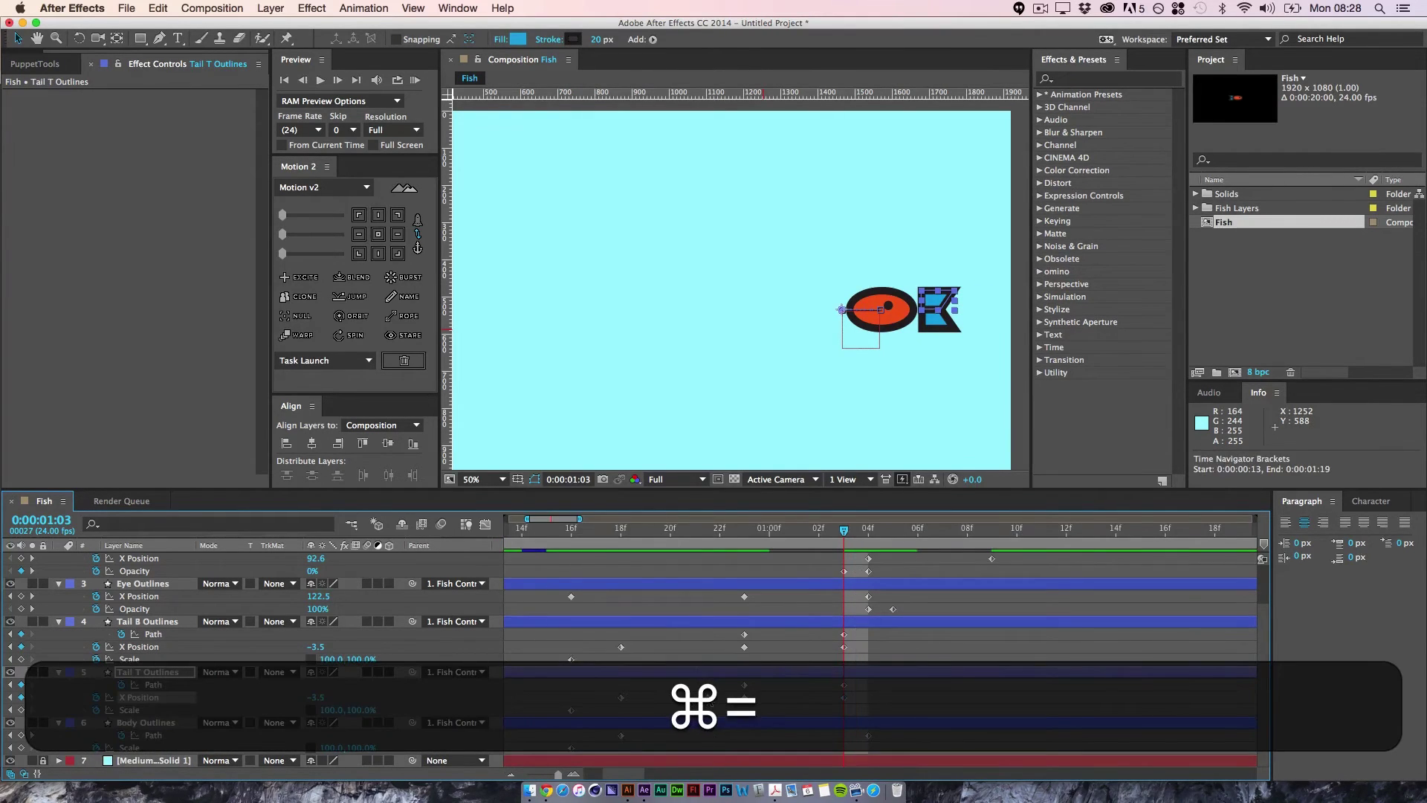
key(super+equal)
key(super+space)
drag(921, 351, 656, 351)
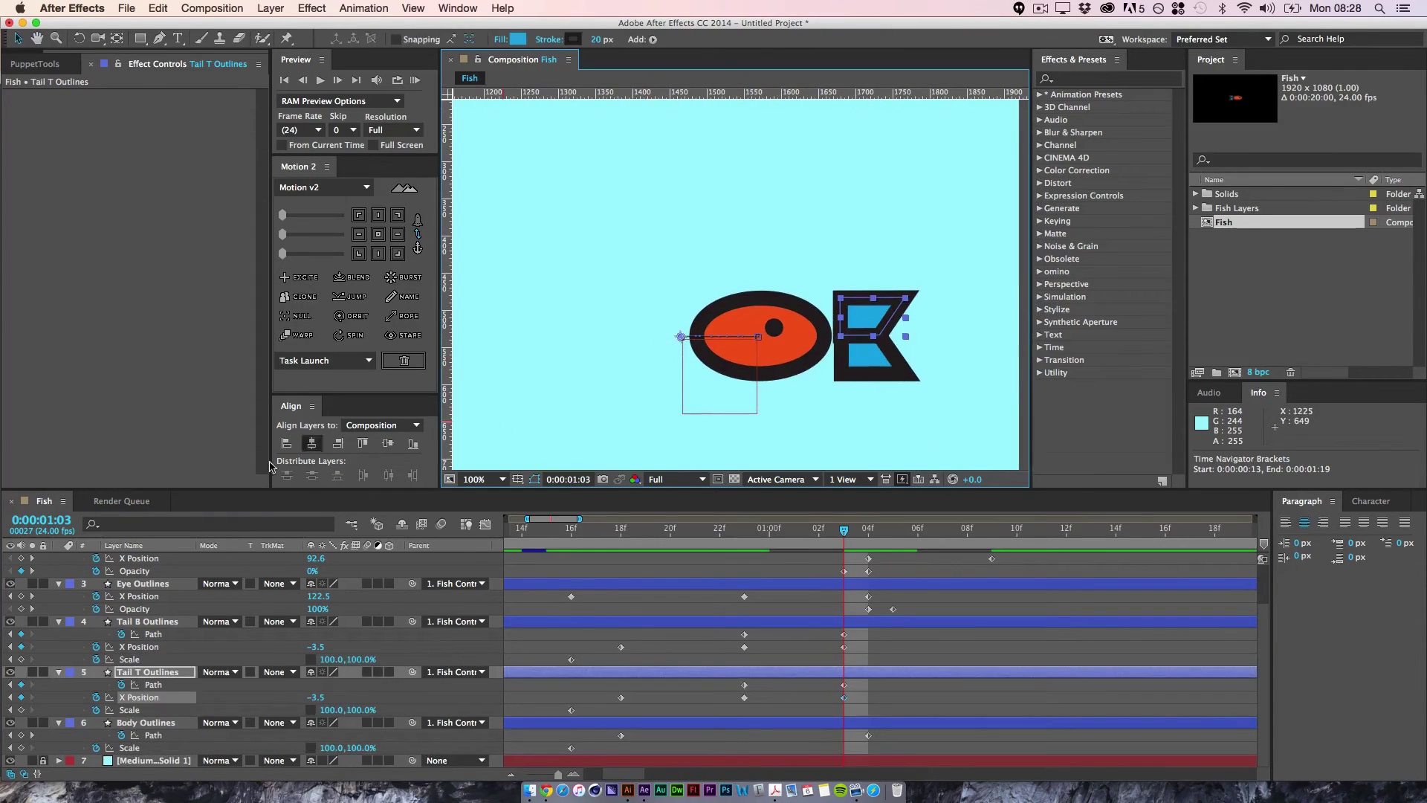
drag(317, 697, 296, 693)
click(318, 698)
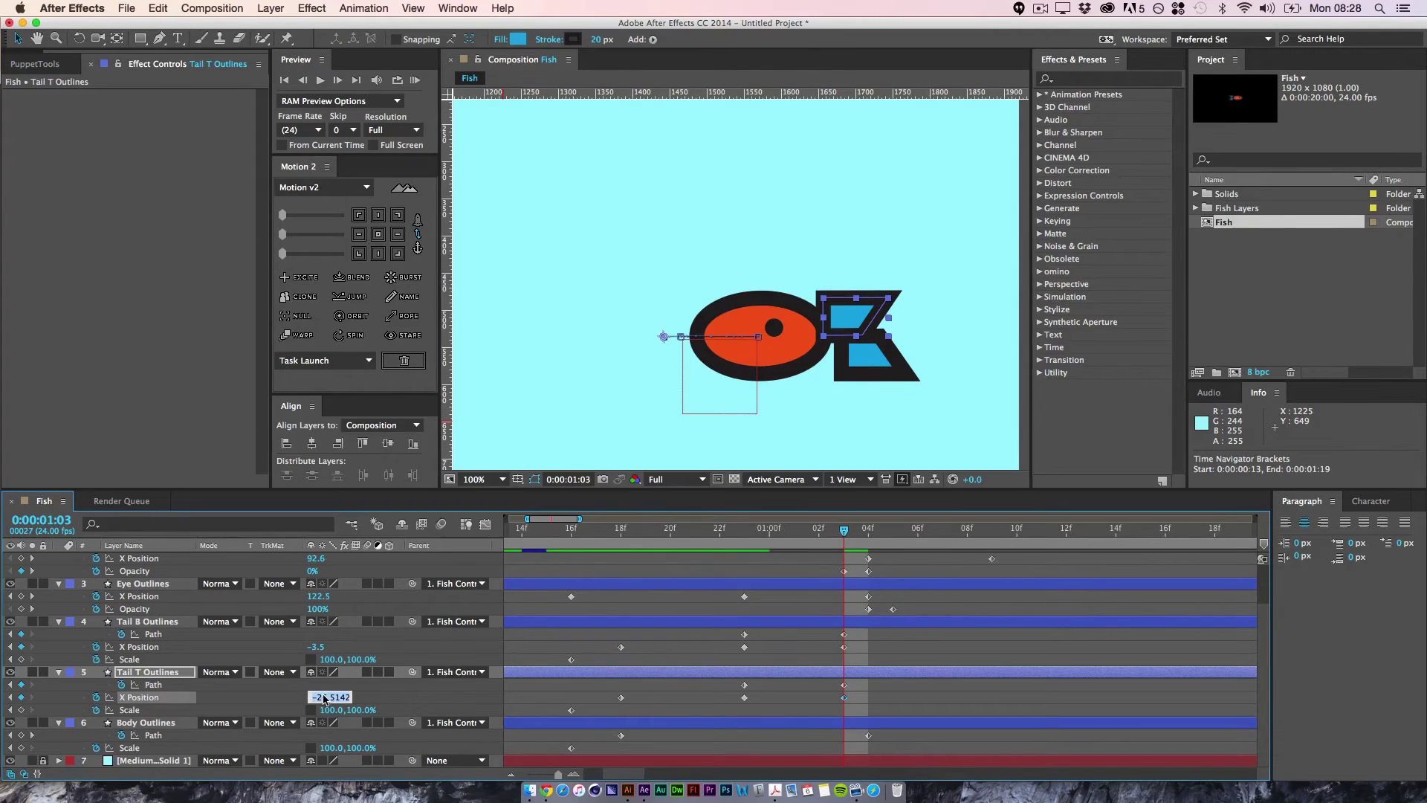
text(-20.5)
key(Return)
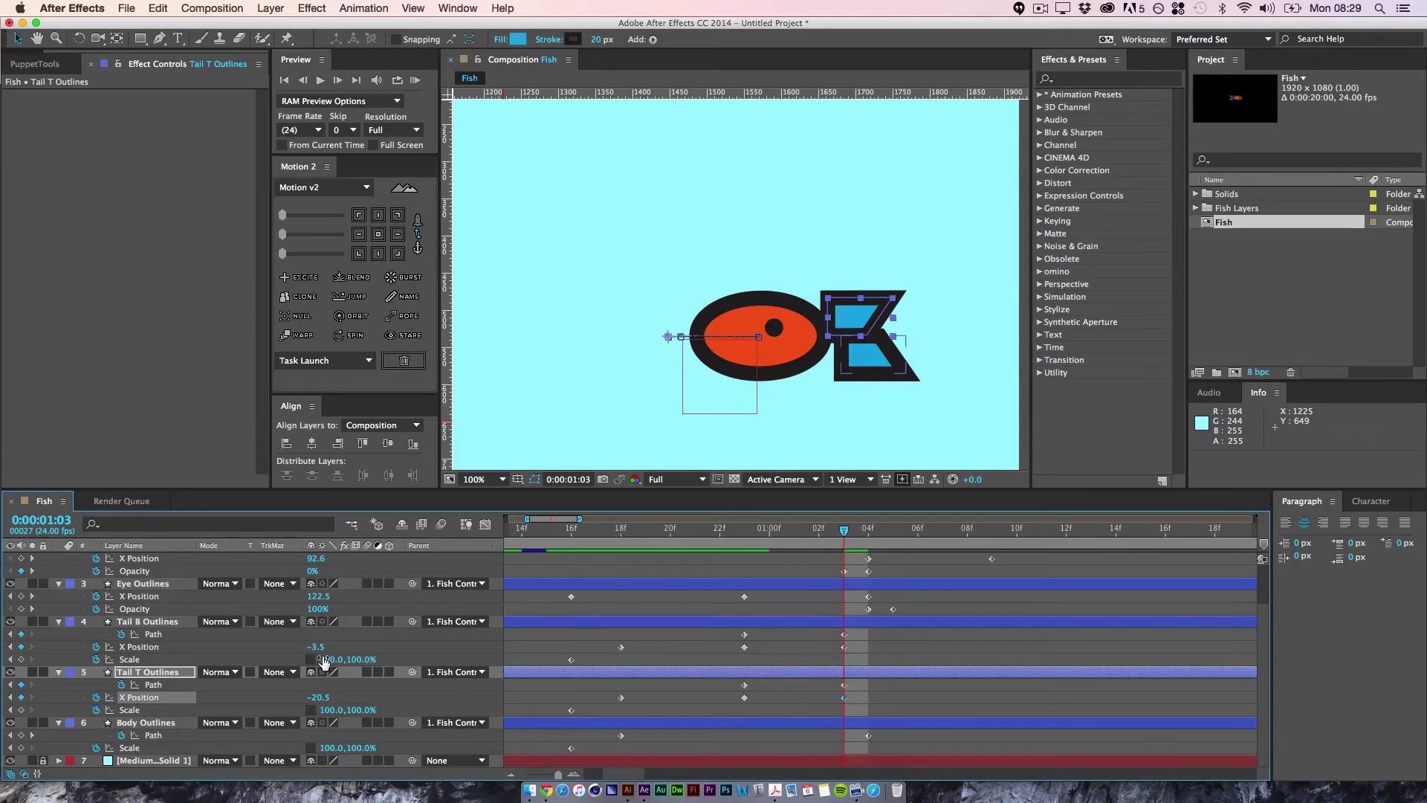
drag(319, 655, 305, 650)
click(926, 652)
- Play the animation from the start several times and check how the tail passes across the body during the turn
drag(844, 529, 707, 554)
key(super+minus)
key(space)
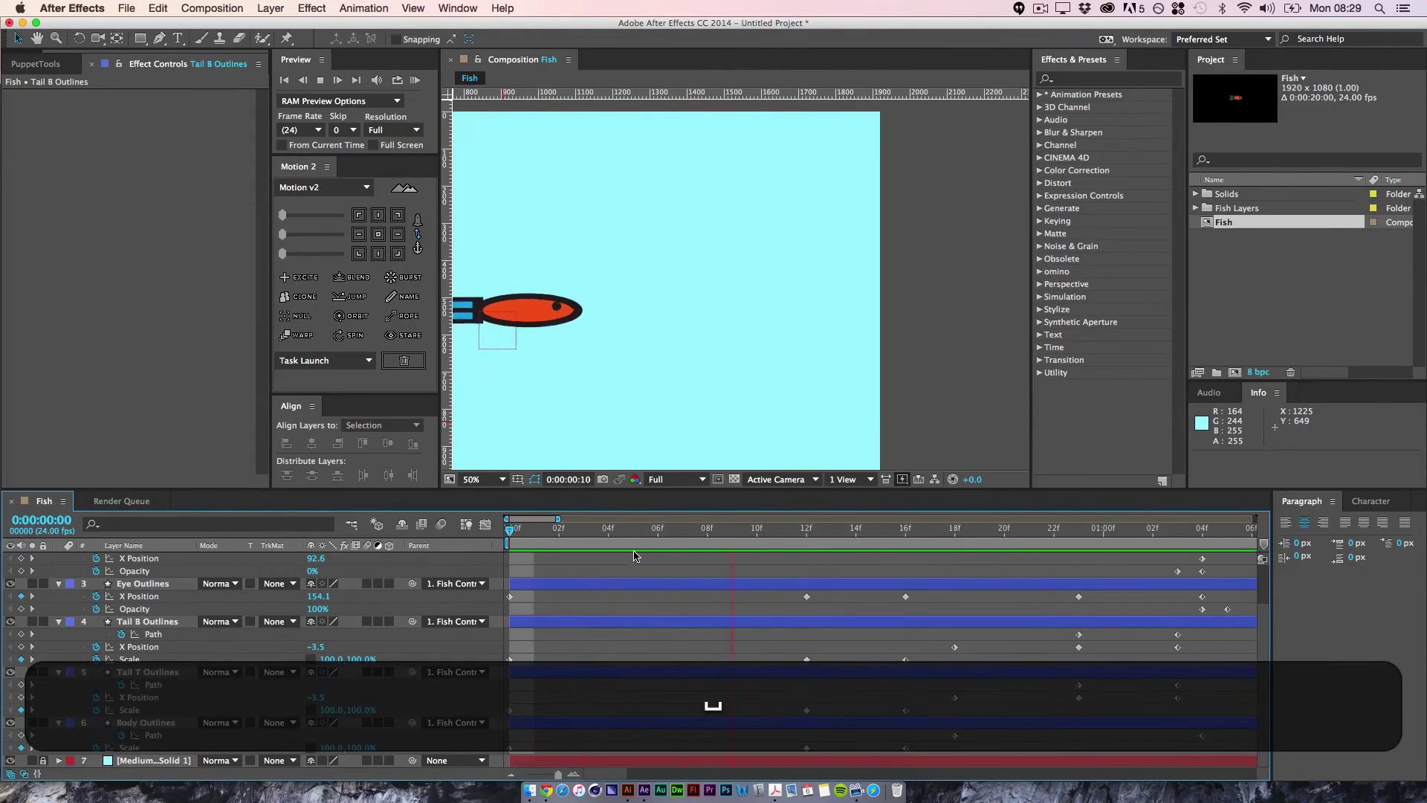
key(space)
key(super+minus)
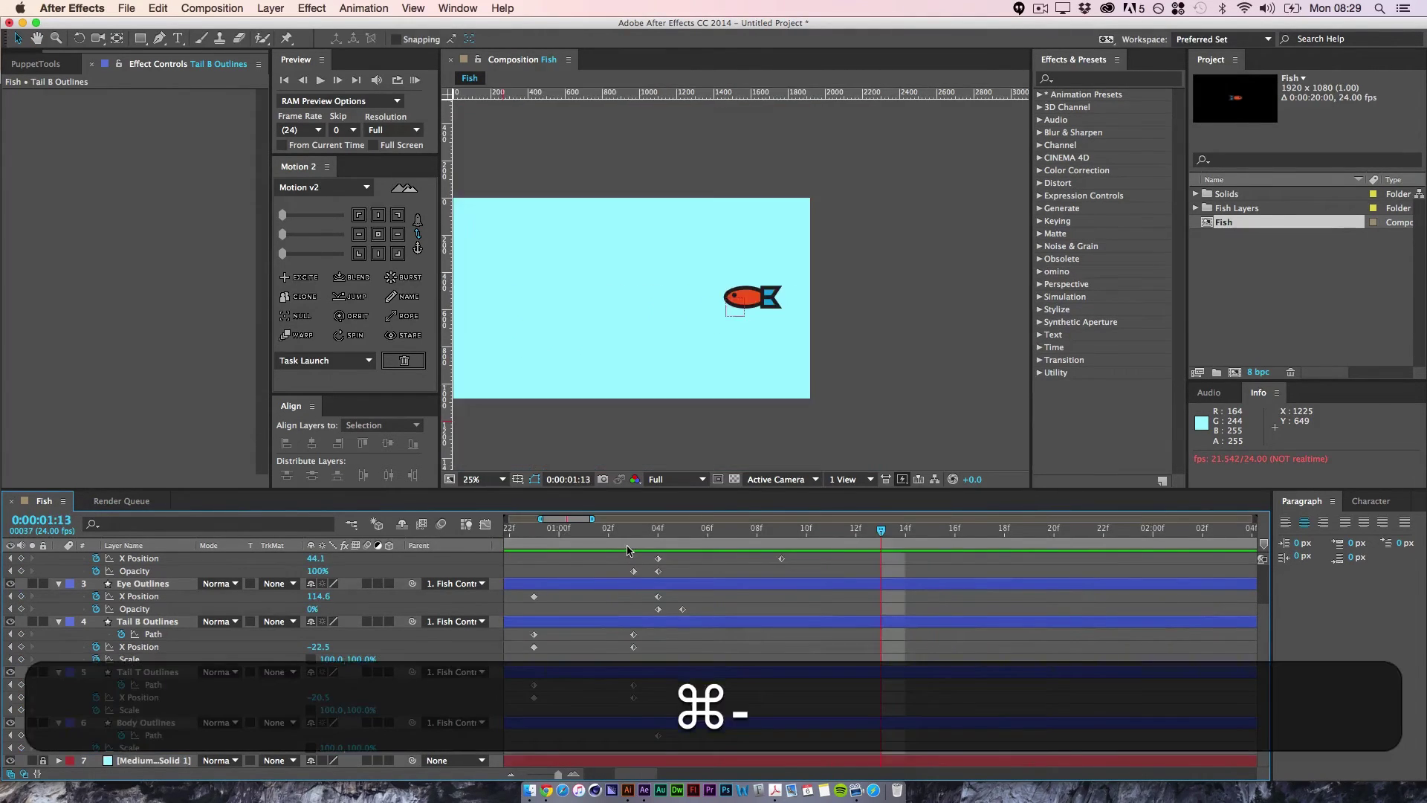
drag(881, 550, 485, 546)
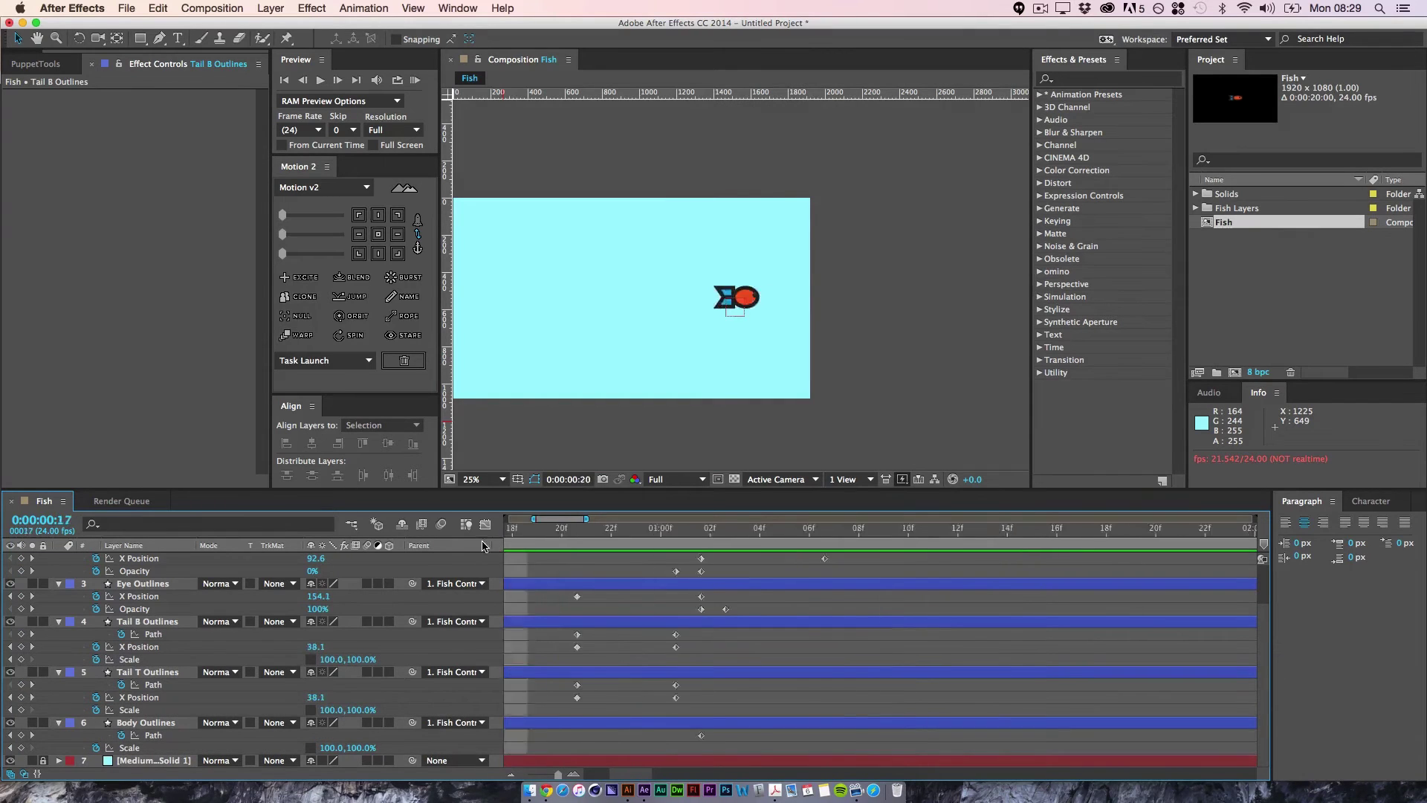
key(space)
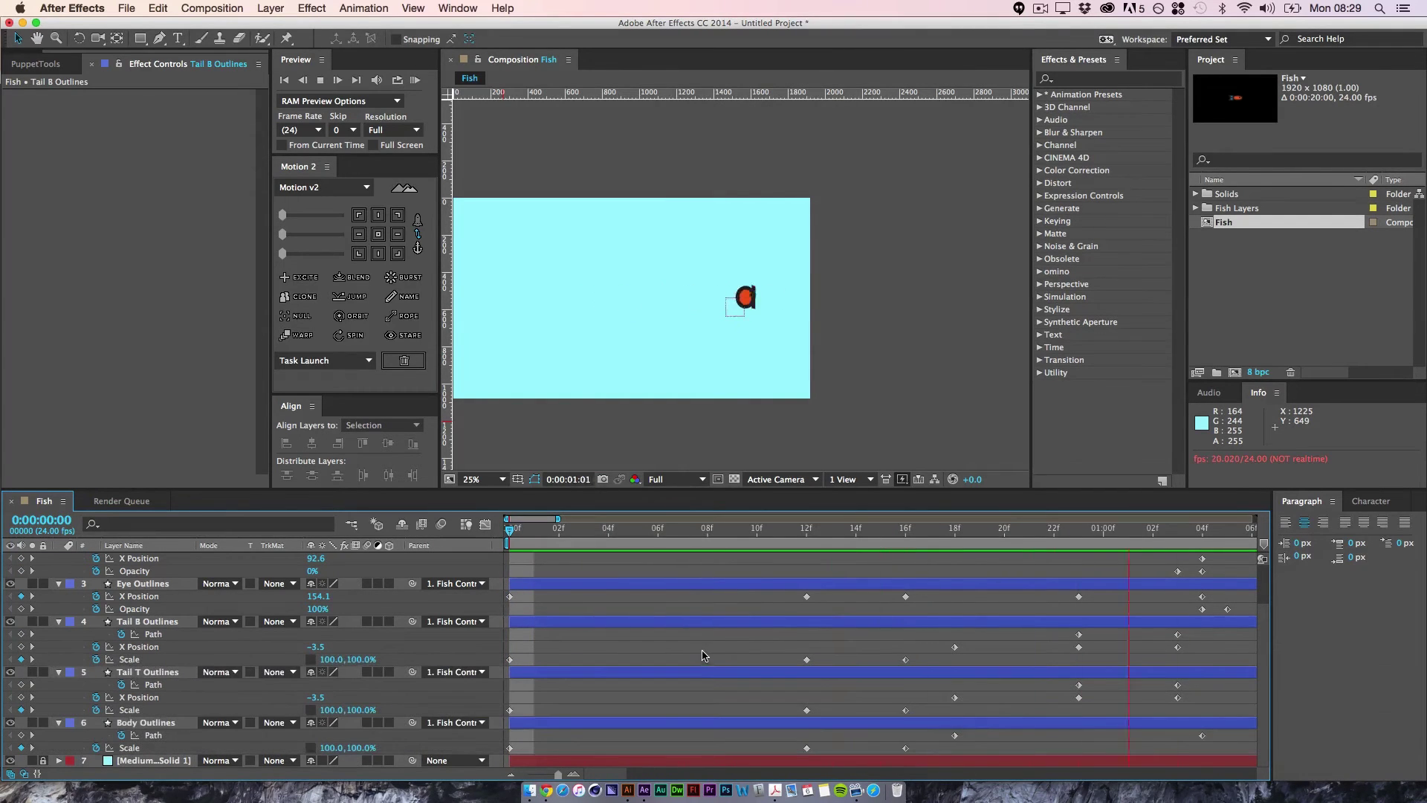
key(space)
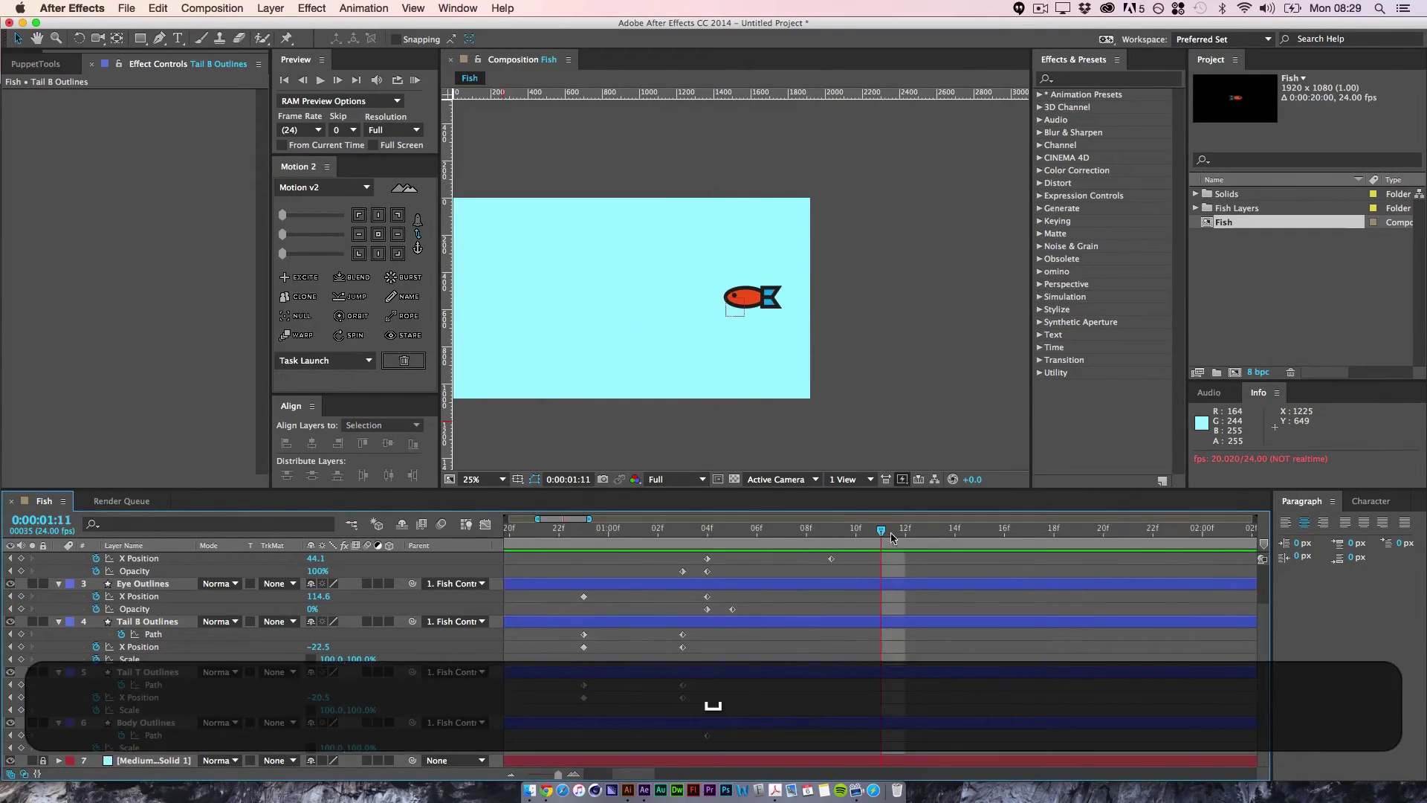
key(space)
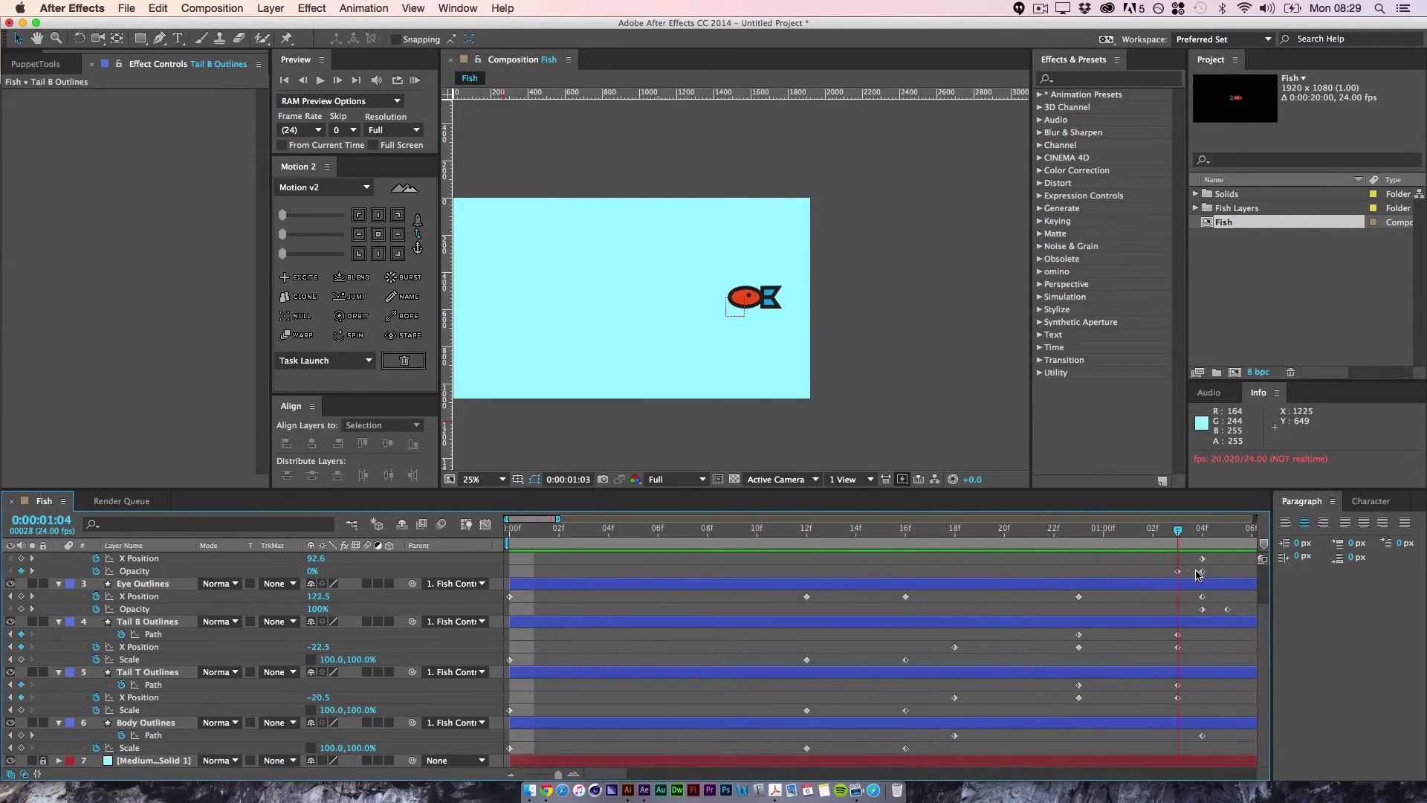
key(space)
- Try easing all keyframes of the fish layers with a Motion 2 ease value of 70
scroll(887, 675, up, 2)
drag(1137, 646, 891, 629)
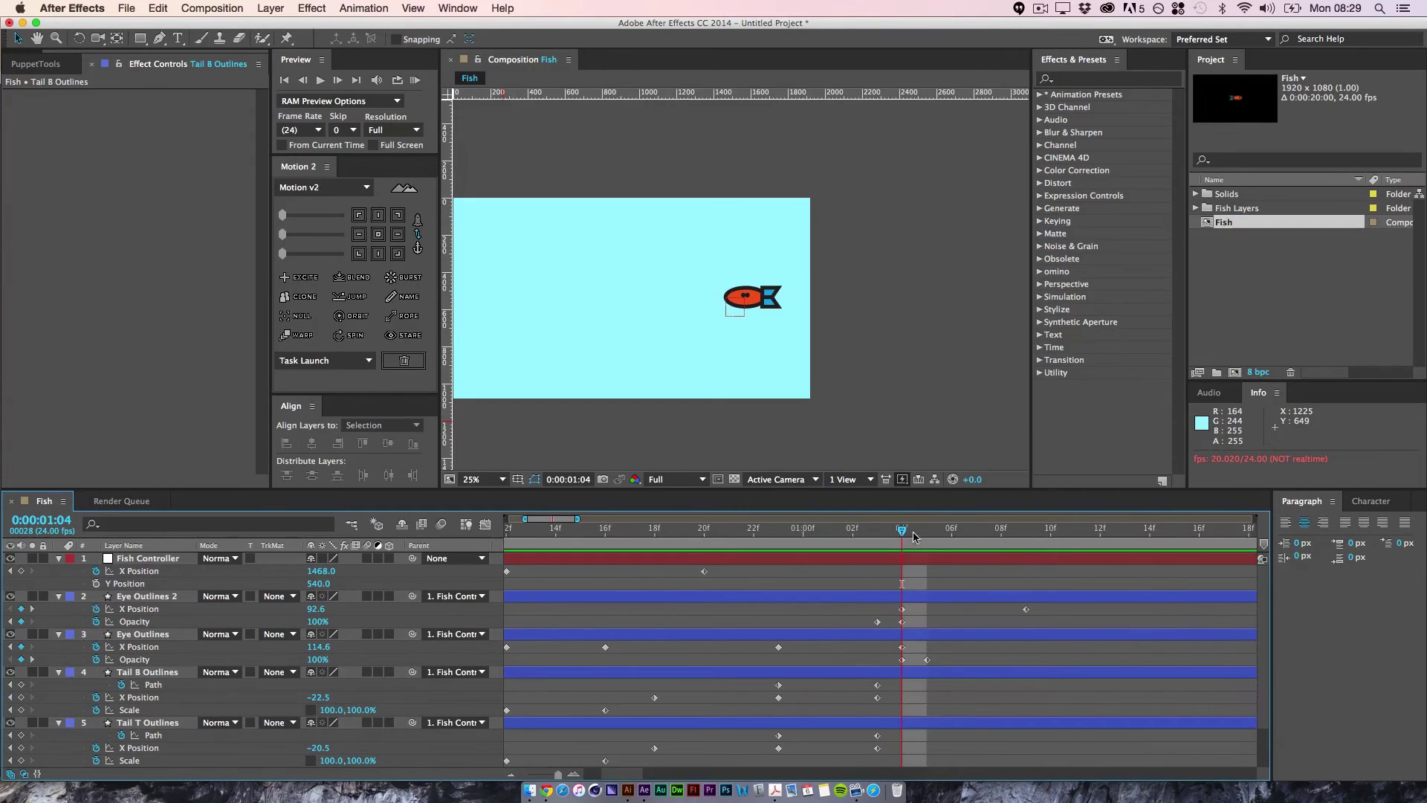
drag(914, 533, 861, 540)
click(1000, 634)
click(1064, 614)
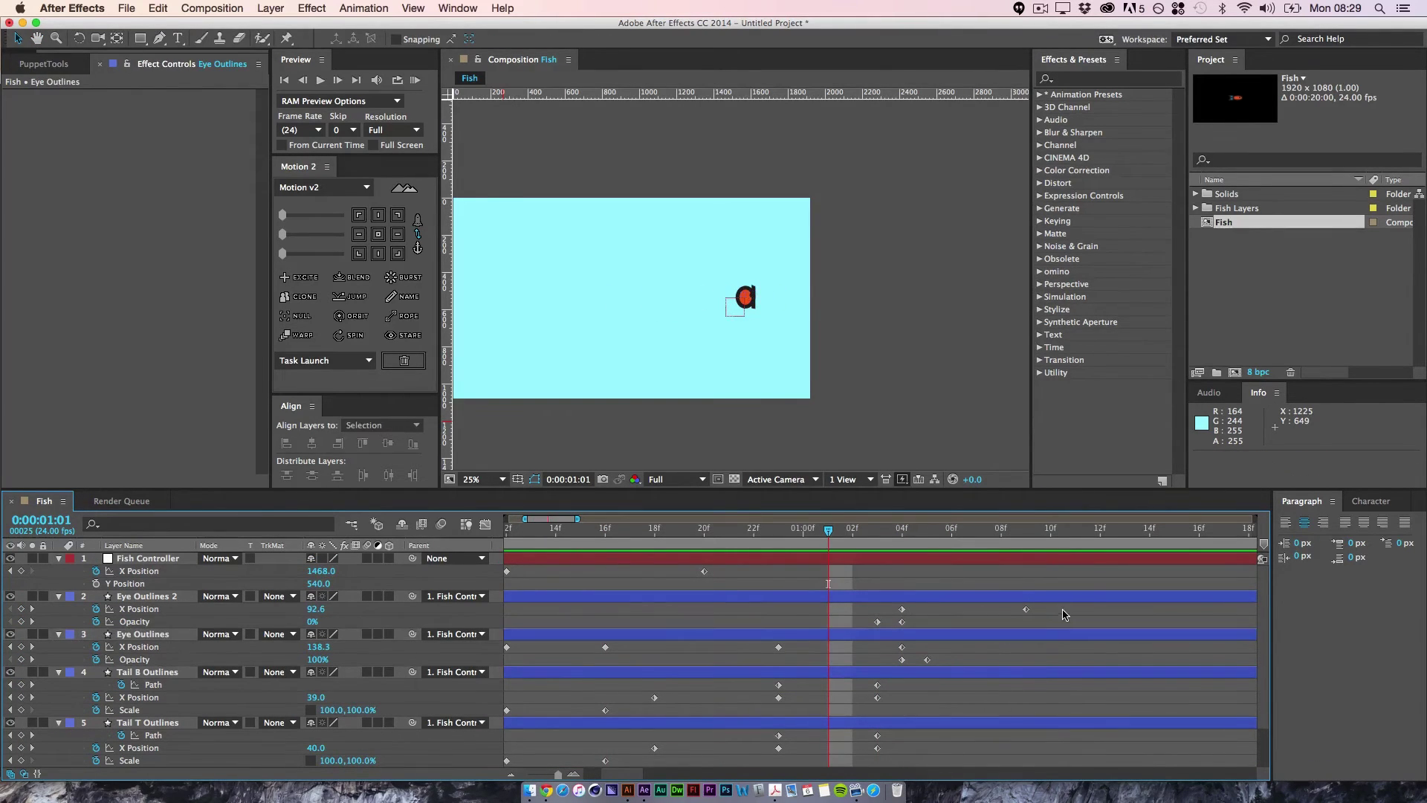
drag(1043, 619, 483, 798)
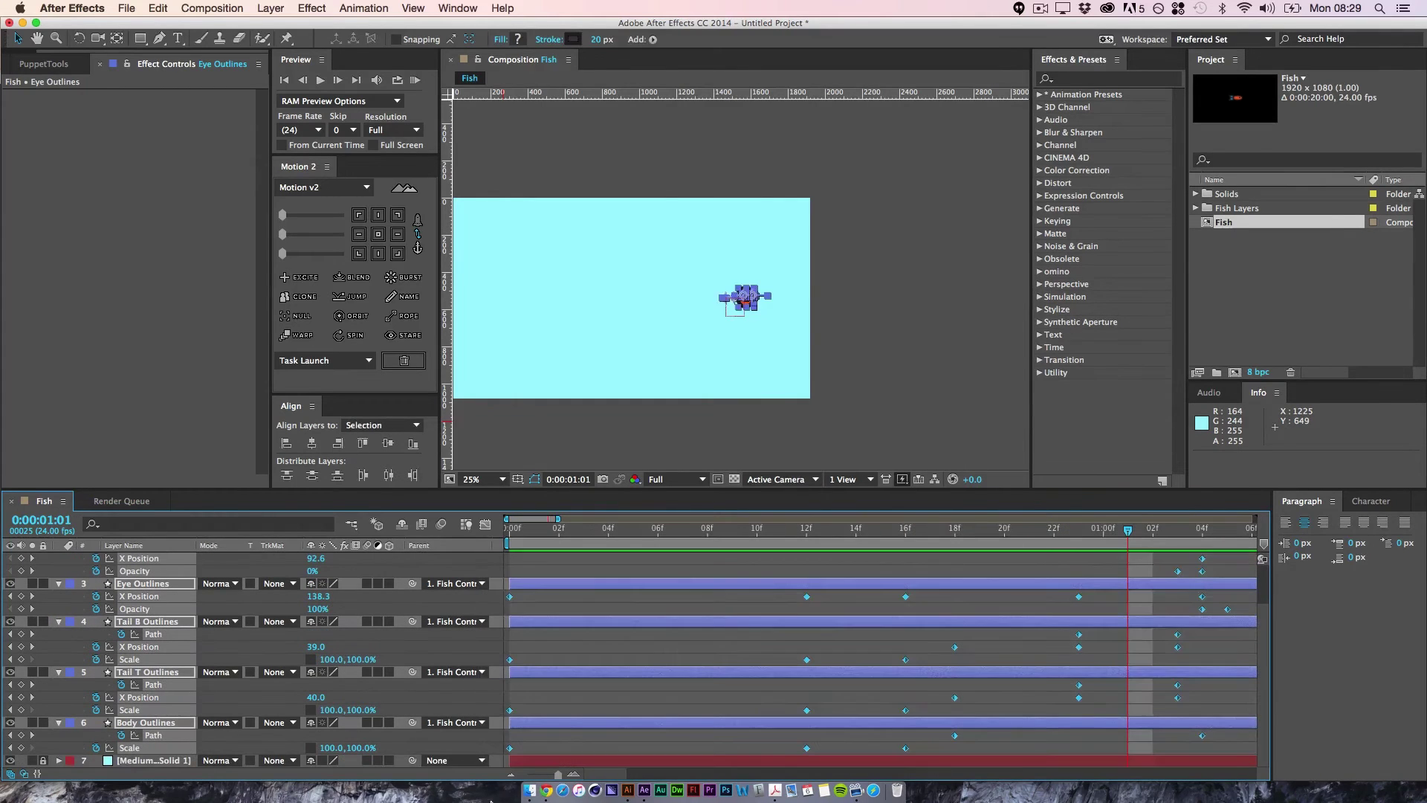
click(418, 248)
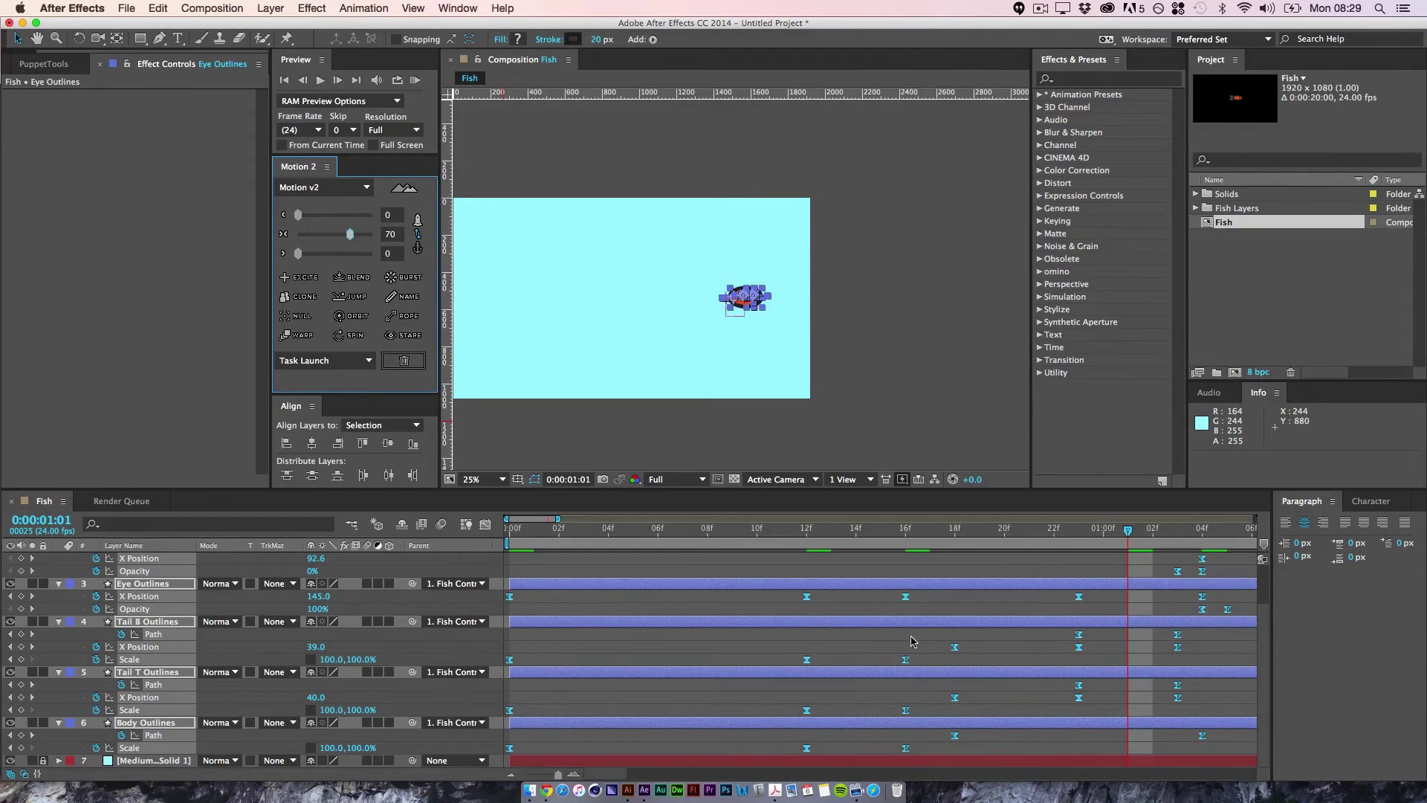
- Play the eased turn from the start and undo the Easy Ease
click(967, 594)
drag(1126, 531, 449, 533)
key(space)
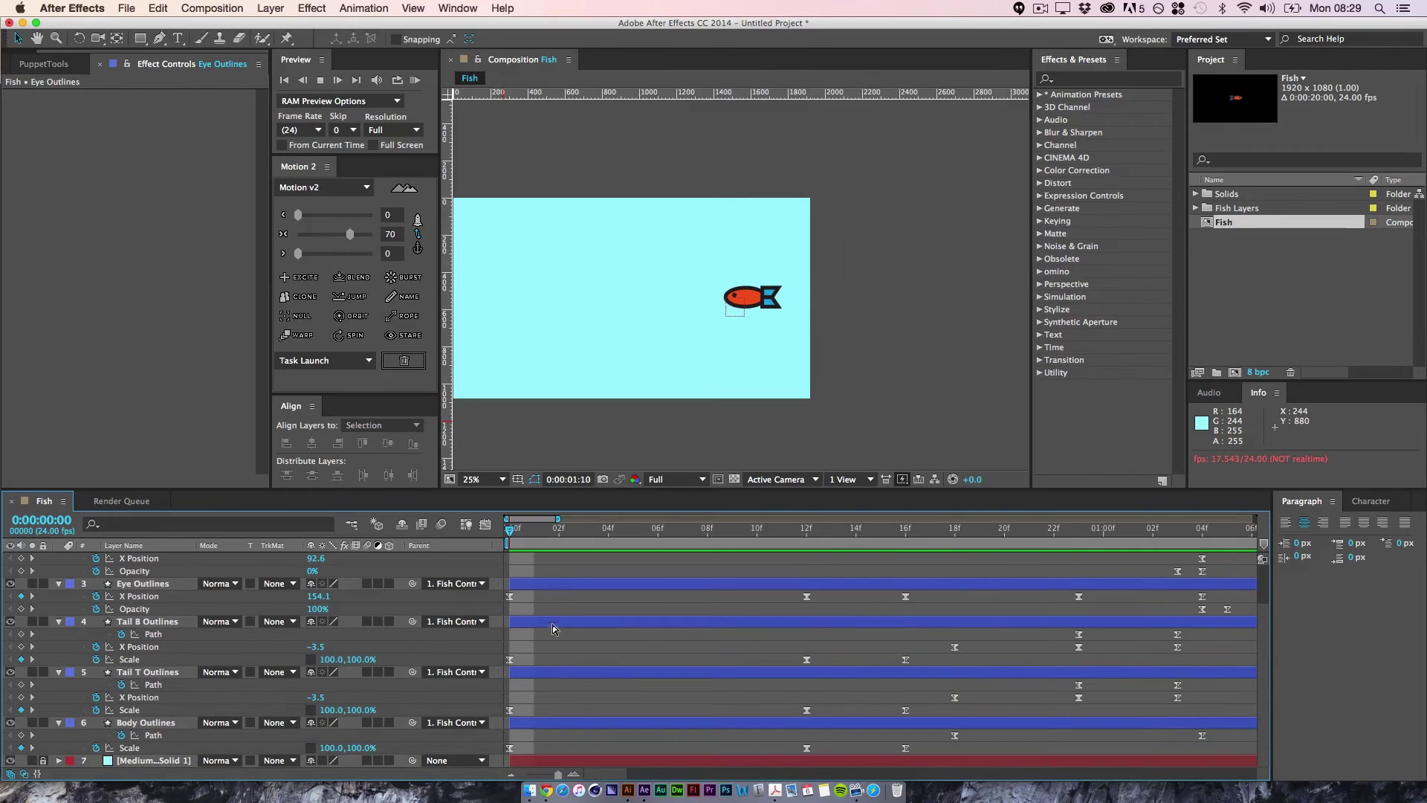
key(space)
key(Home)
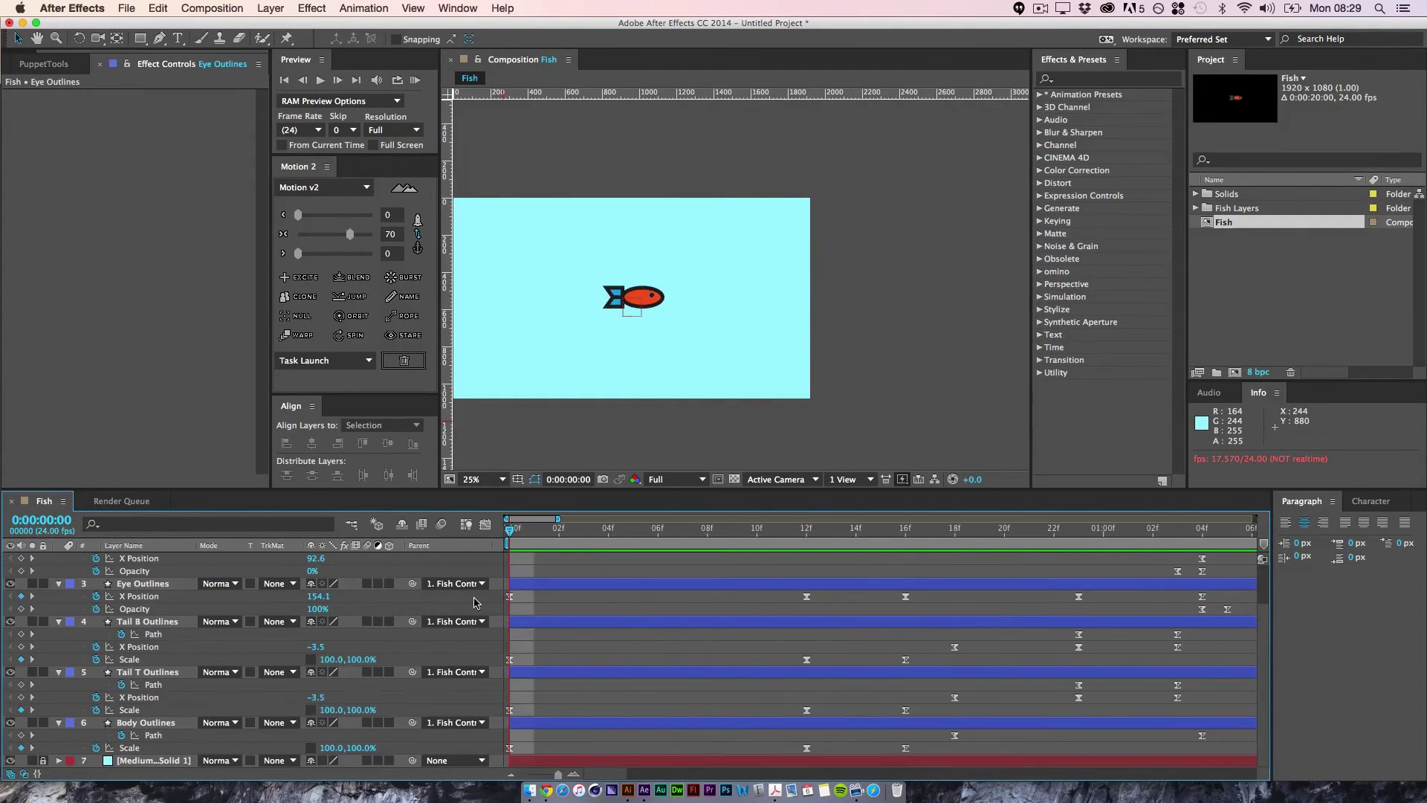
key(super+z)
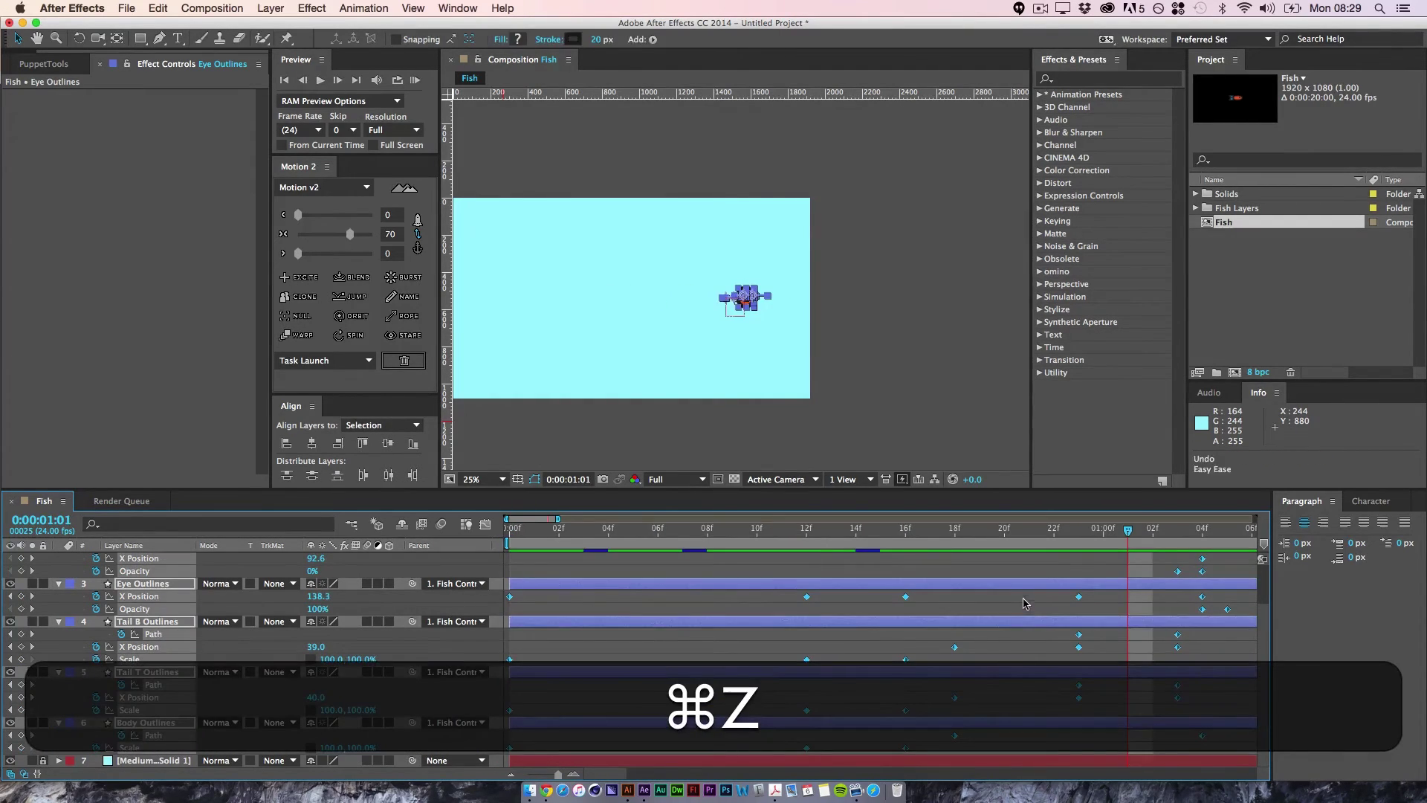
- Play and scrub the turn around 0:00:01:00 to examine the timing of the tail, body and eyes
key(space)
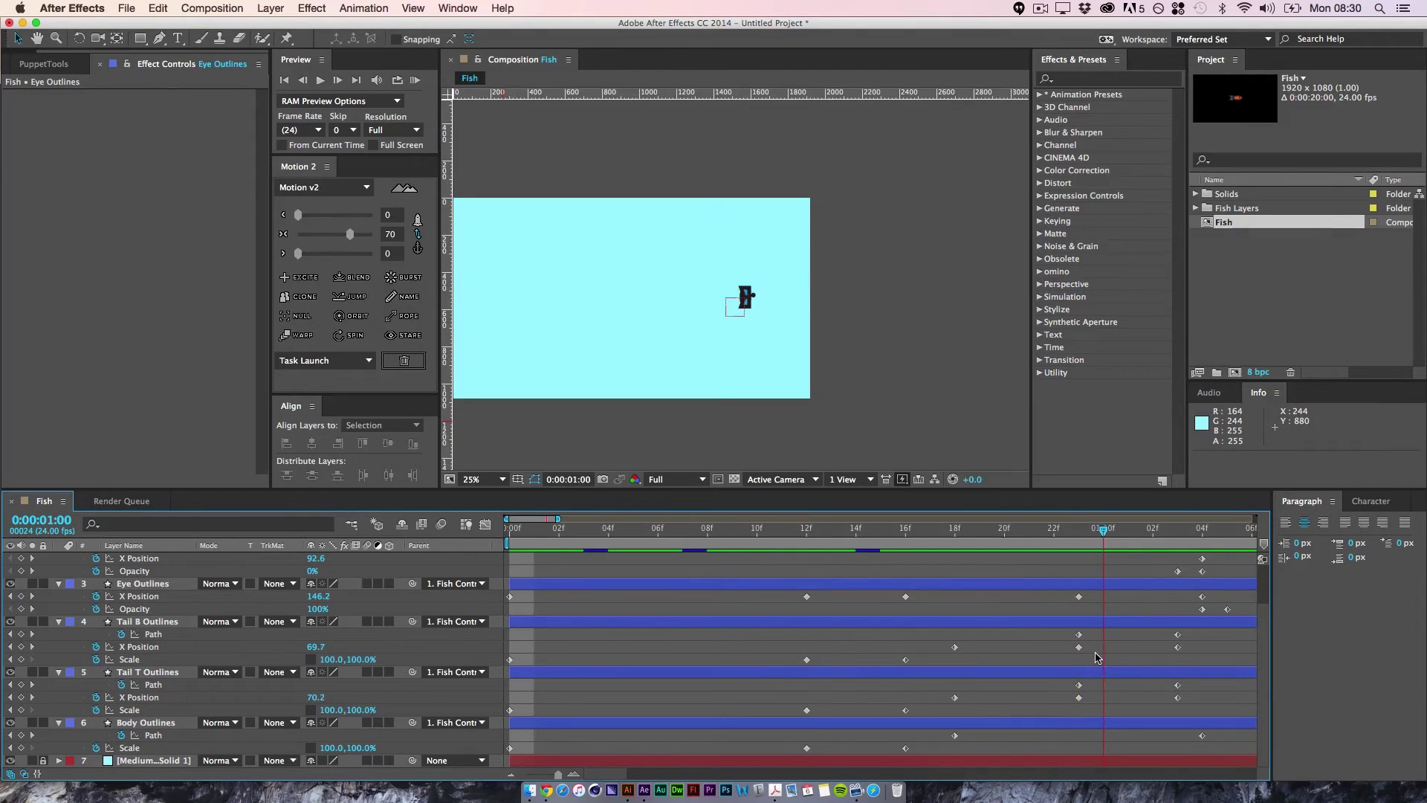
key(space)
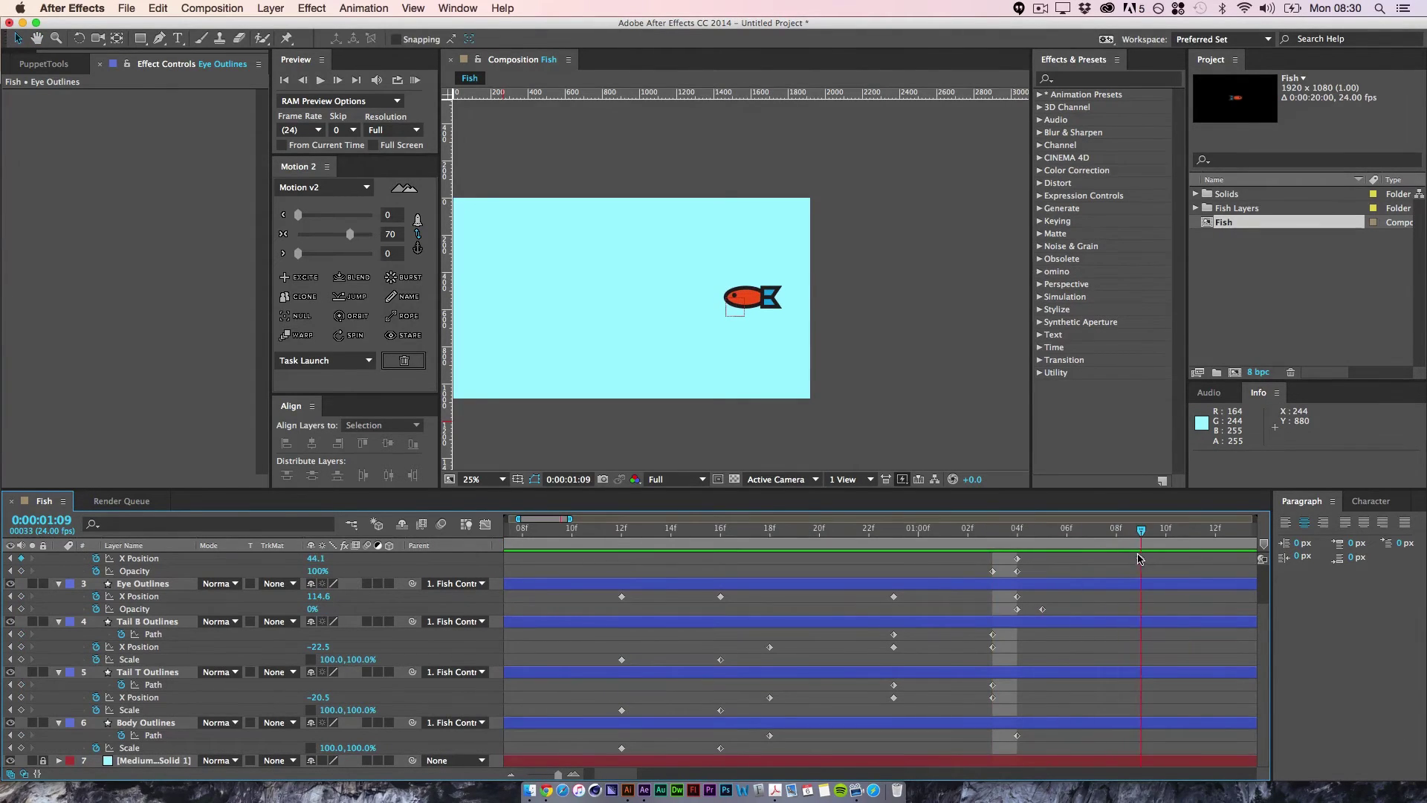
drag(1140, 559, 829, 673)
key(space)
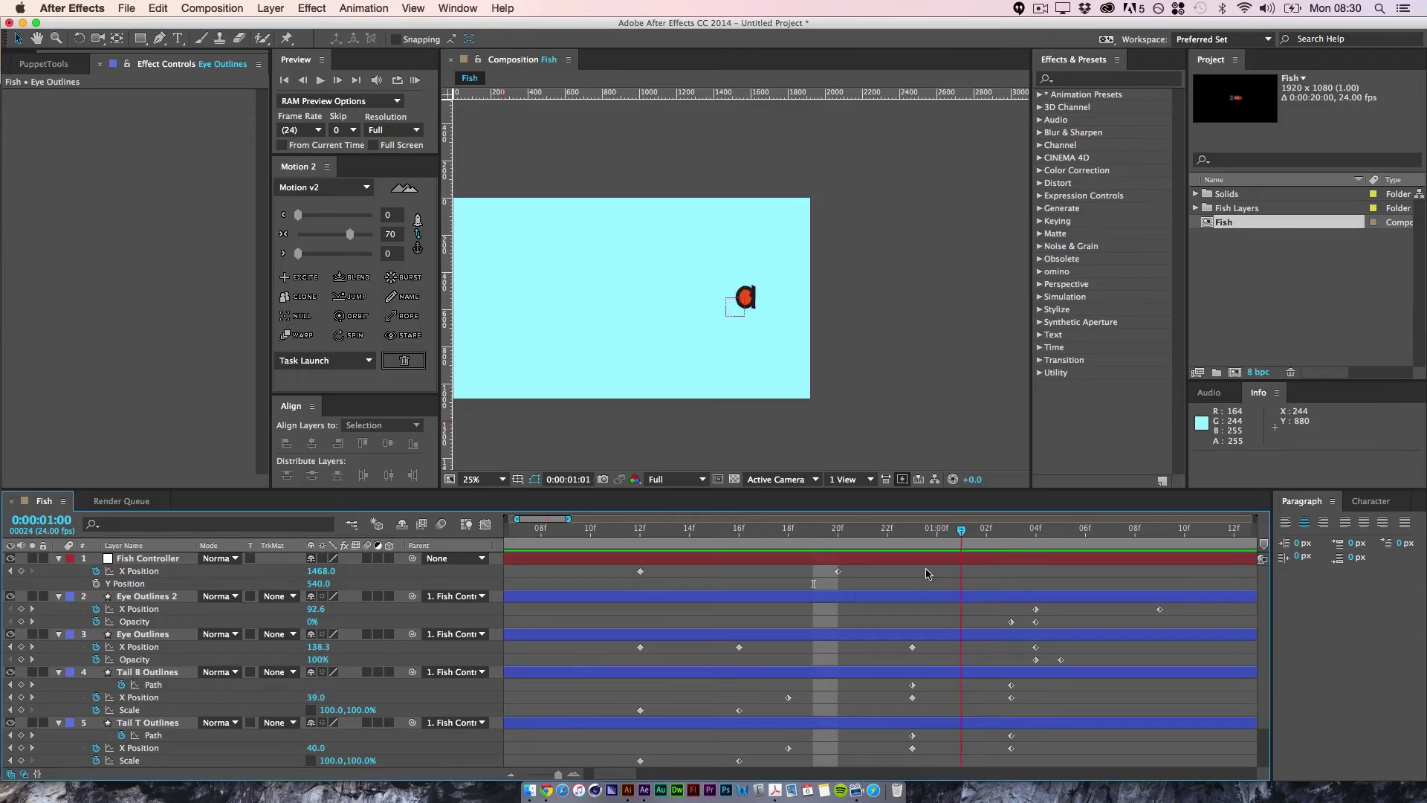
- Move the last two X Position keyframes of Eye Outlines earlier, to 0:00:00:18 and 0:00:00:23
drag(927, 569, 795, 578)
key(space)
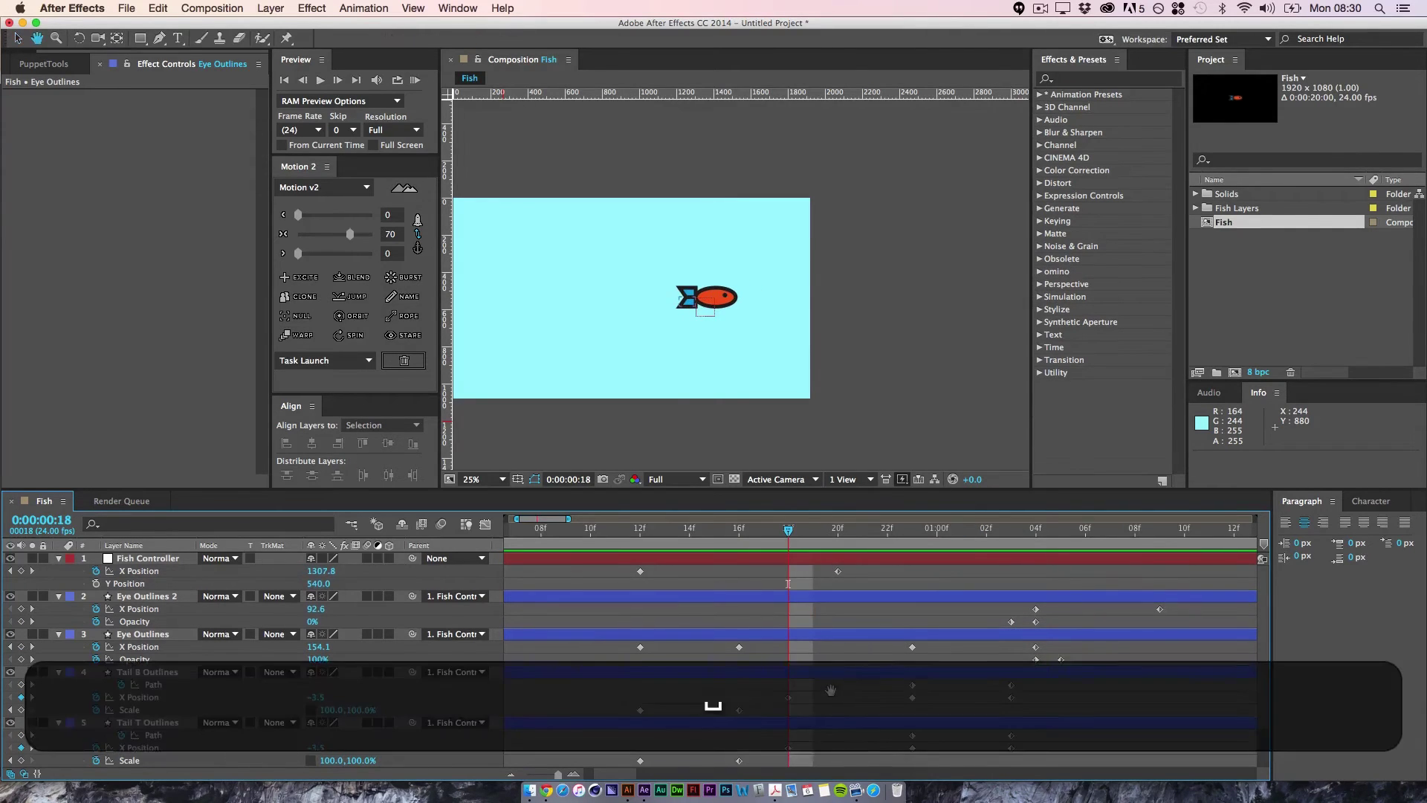
mouse_move(819, 673)
mouse_down()
mouse_move(830, 623)
mouse_move(822, 702)
mouse_up()
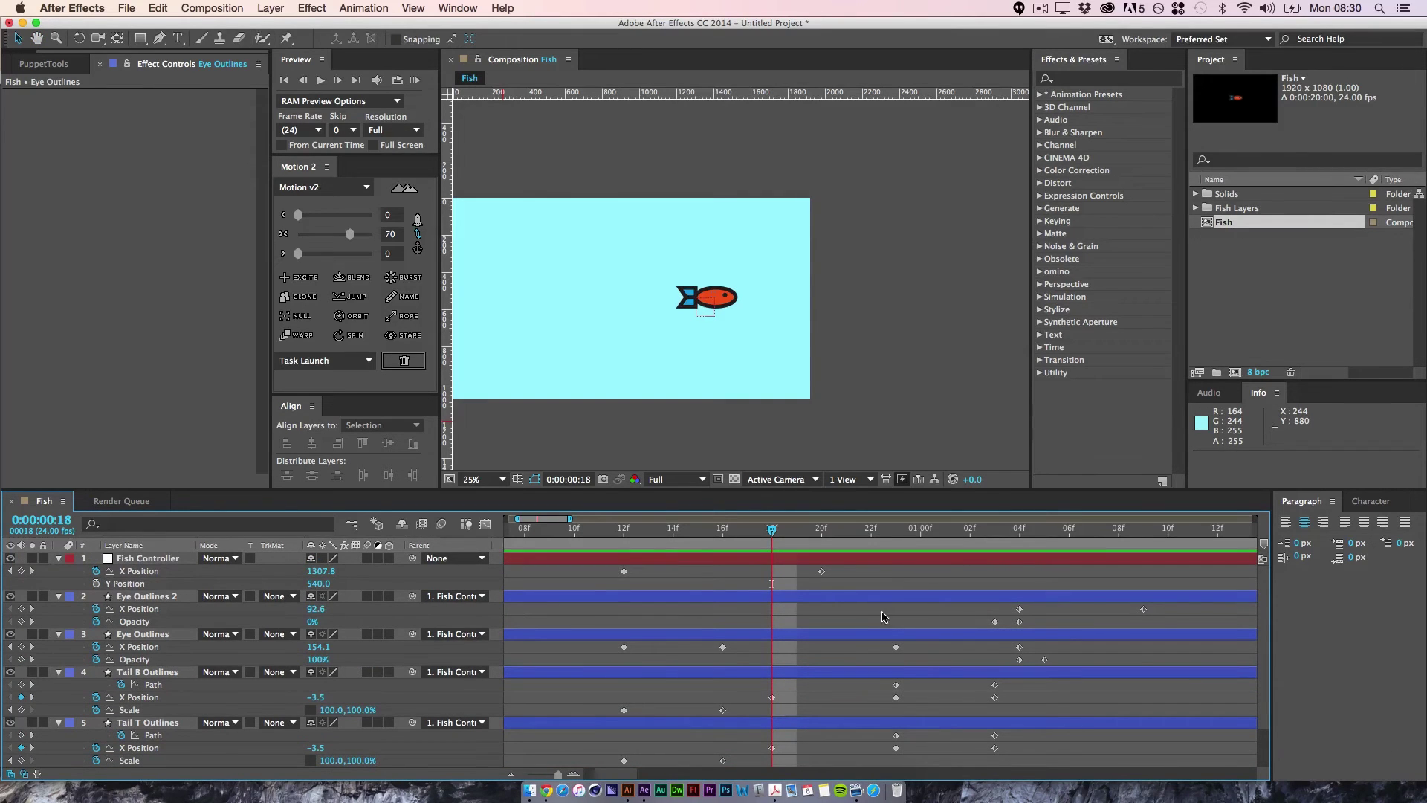
click(129, 648)
drag(880, 645, 1029, 653)
drag(896, 651, 789, 655)
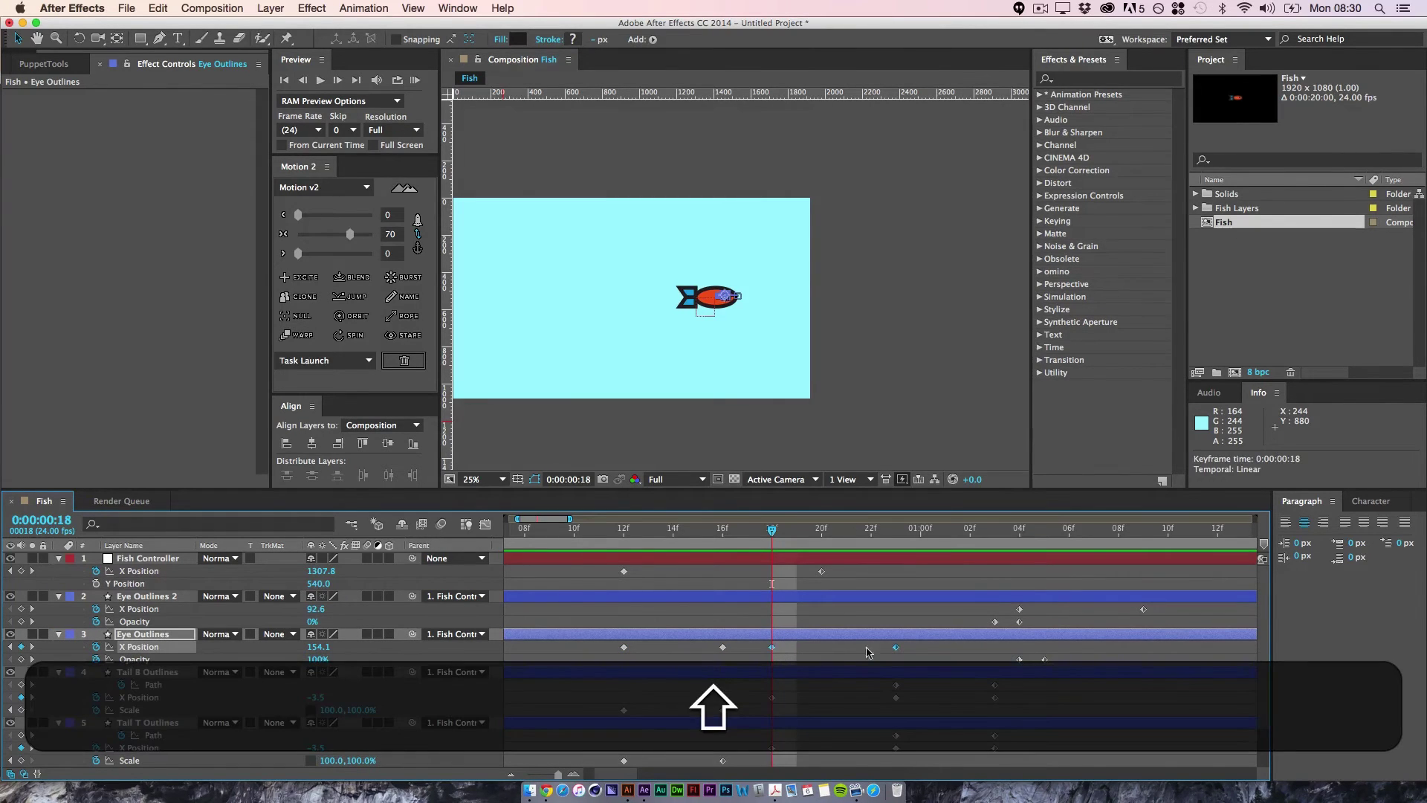
- Shift the X Position and Opacity keyframes of Eye Outlines 2 earlier so its X Position motion starts at 0:00:00:23
drag(993, 611, 1164, 624)
drag(1021, 614, 772, 627)
click(803, 619)
drag(775, 530, 739, 630)
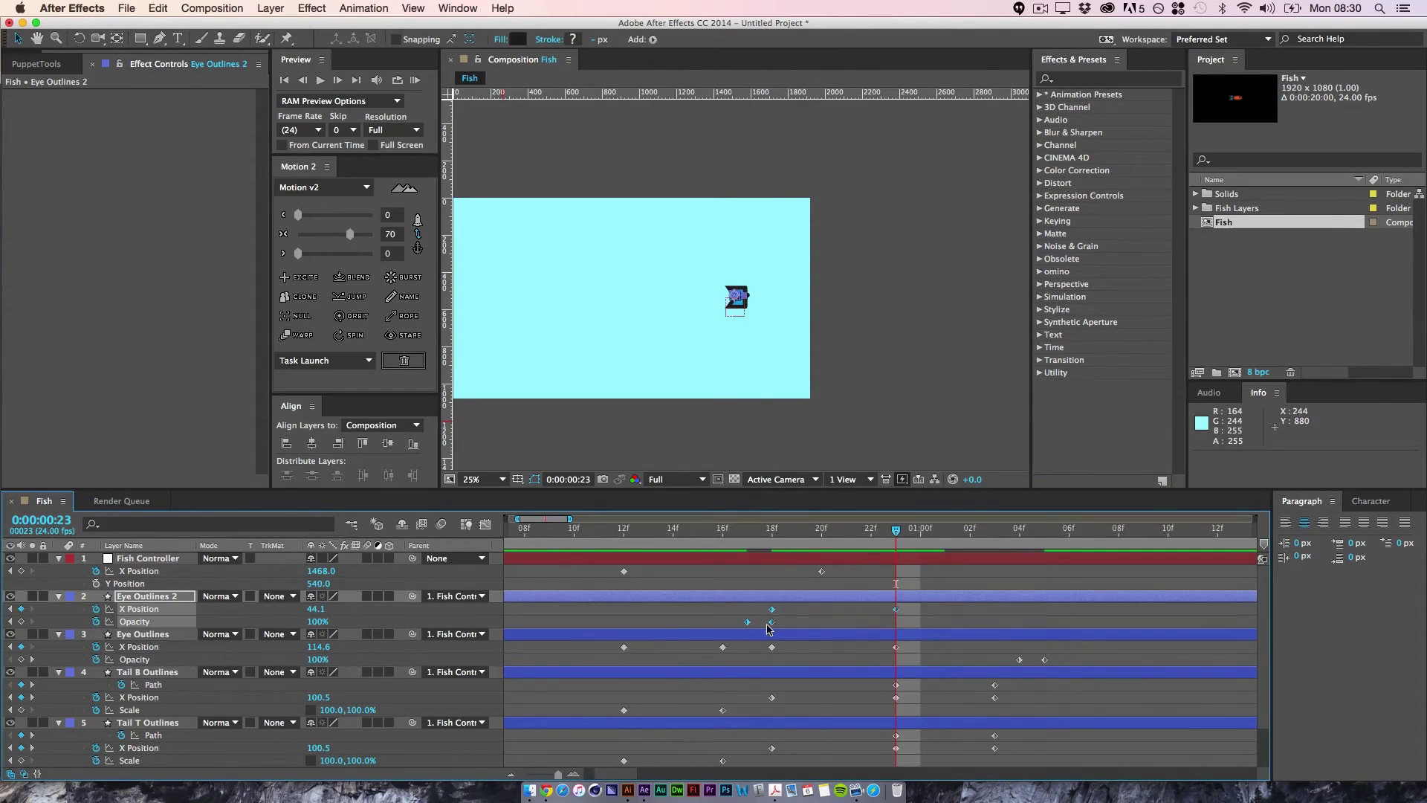
drag(898, 634, 898, 634)
click(932, 625)
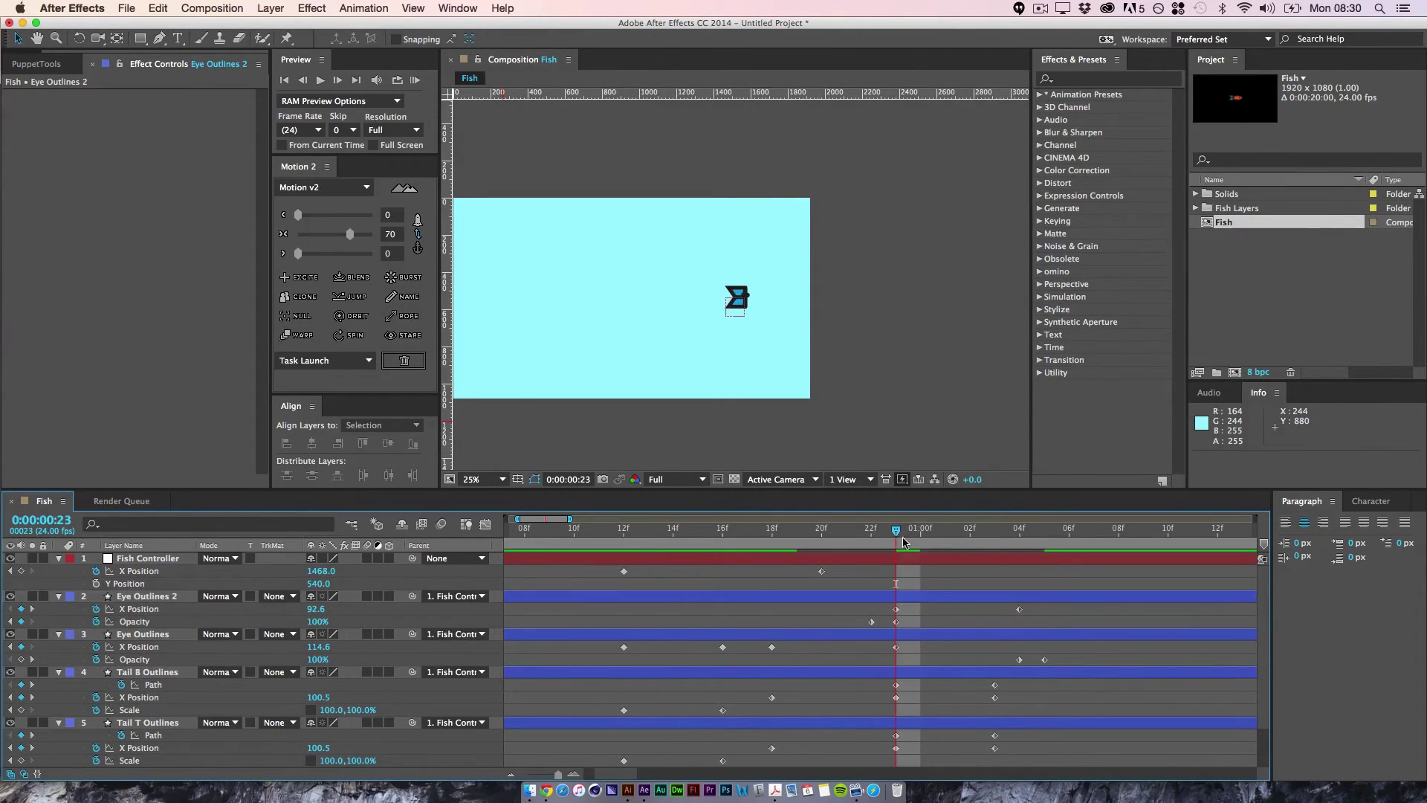
- Move the Opacity keyframes of Eye Outlines to 0:00:00:23 and 0:00:01:00 and scrub across the eye swap
drag(904, 534, 898, 576)
drag(1068, 649, 893, 656)
click(948, 658)
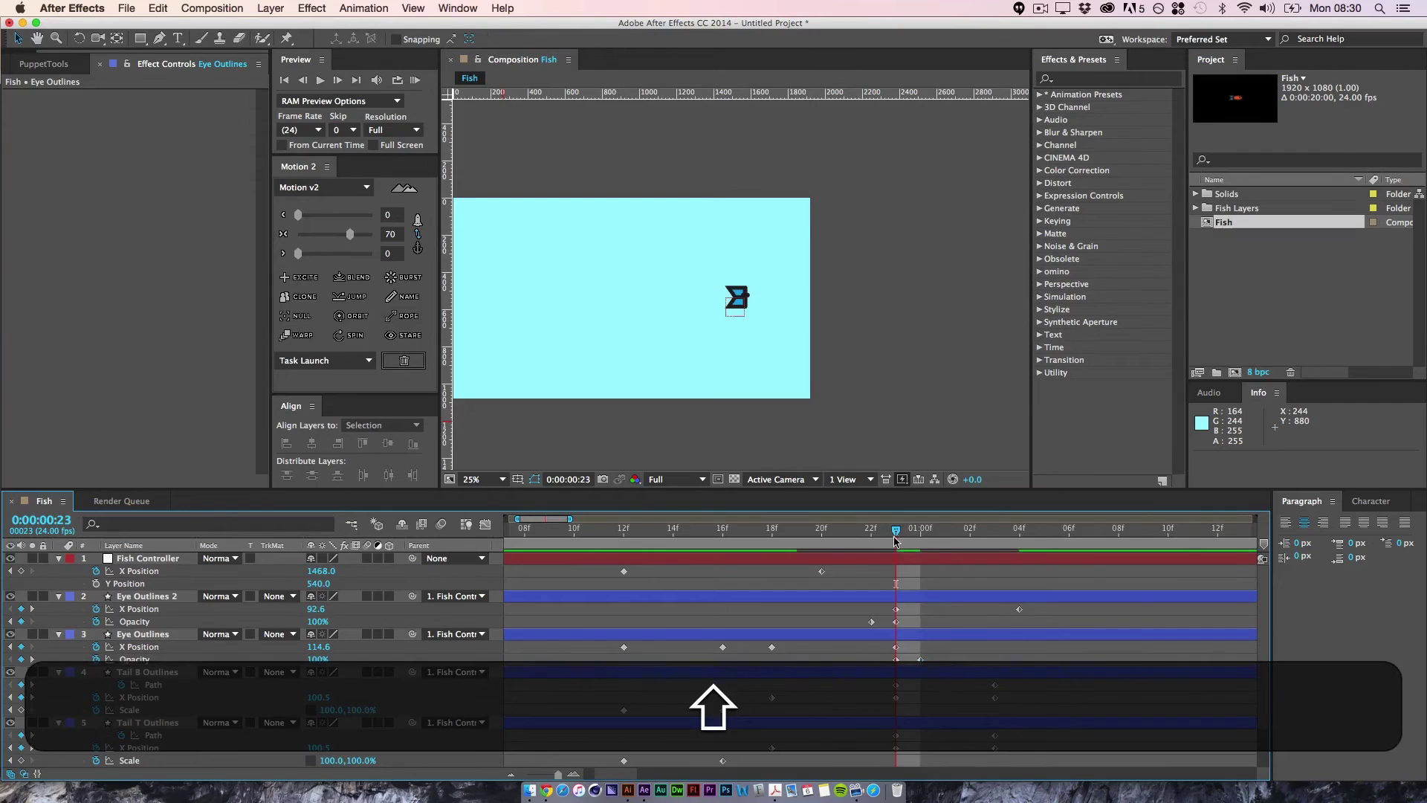
drag(896, 537, 872, 594)
drag(868, 533, 895, 533)
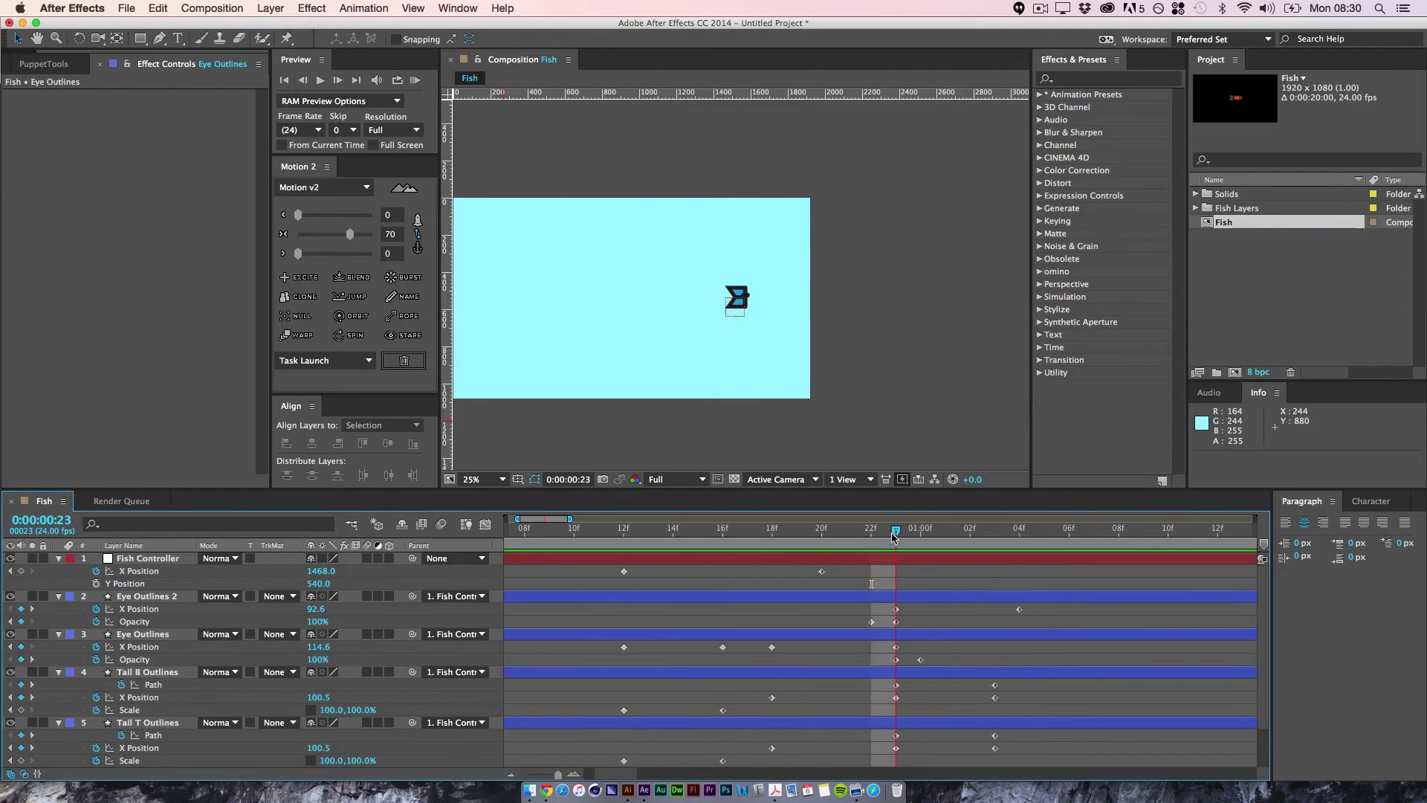
- Move the Opacity keyframes of Eye Outlines 2 one frame later, to 0:00:00:23 and 0:00:01:00
key(super+equal)
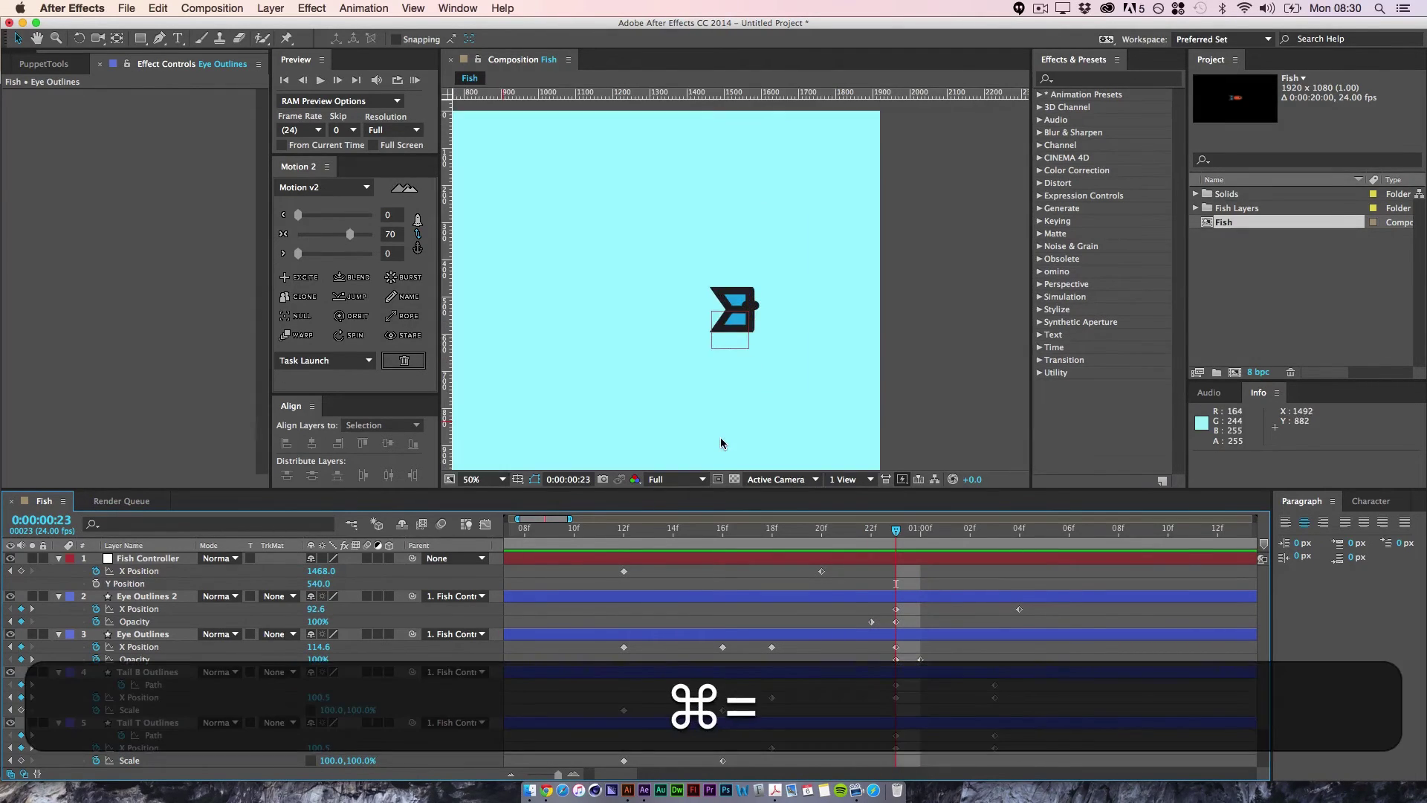
click(920, 536)
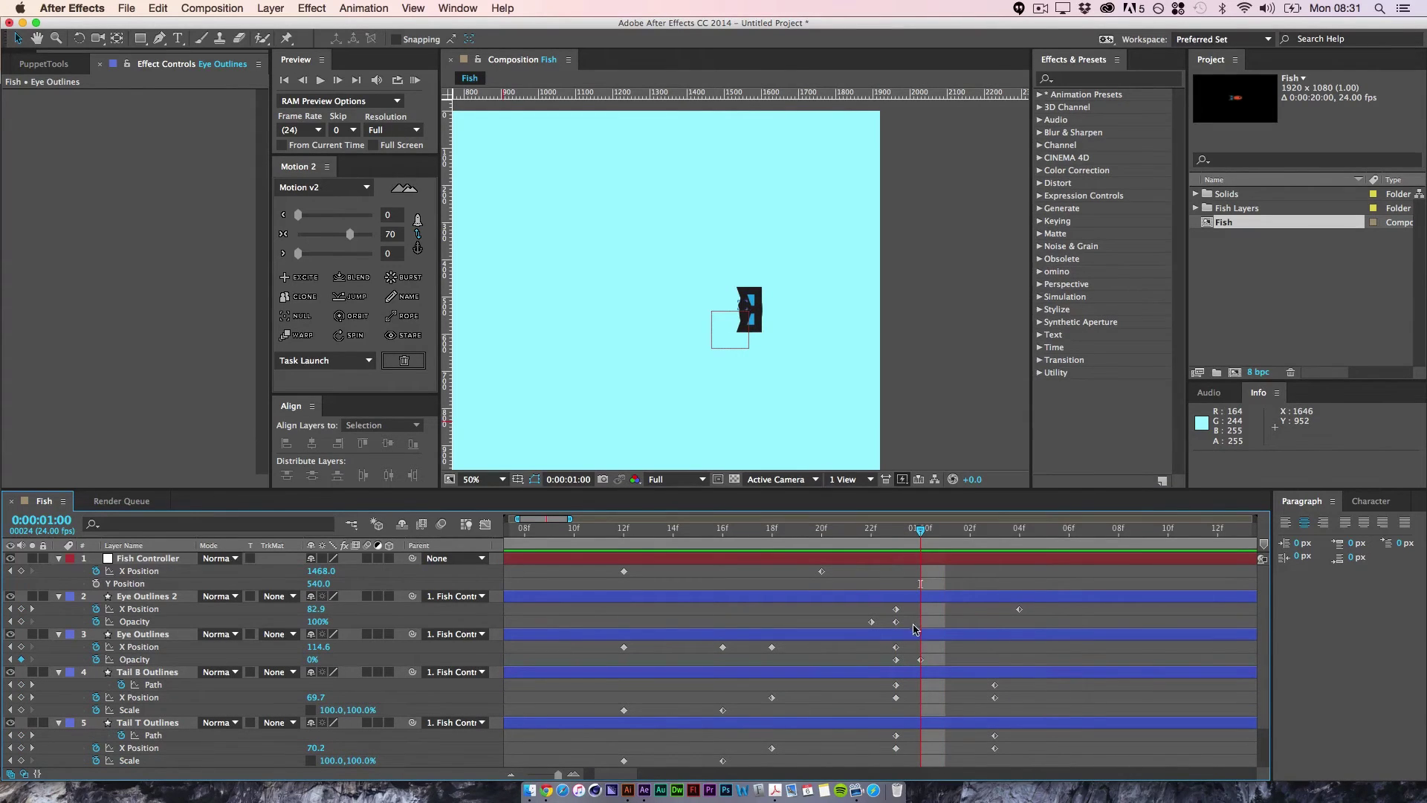
mouse_move(914, 618)
mouse_down()
mouse_move(862, 628)
mouse_move(900, 620)
mouse_up()
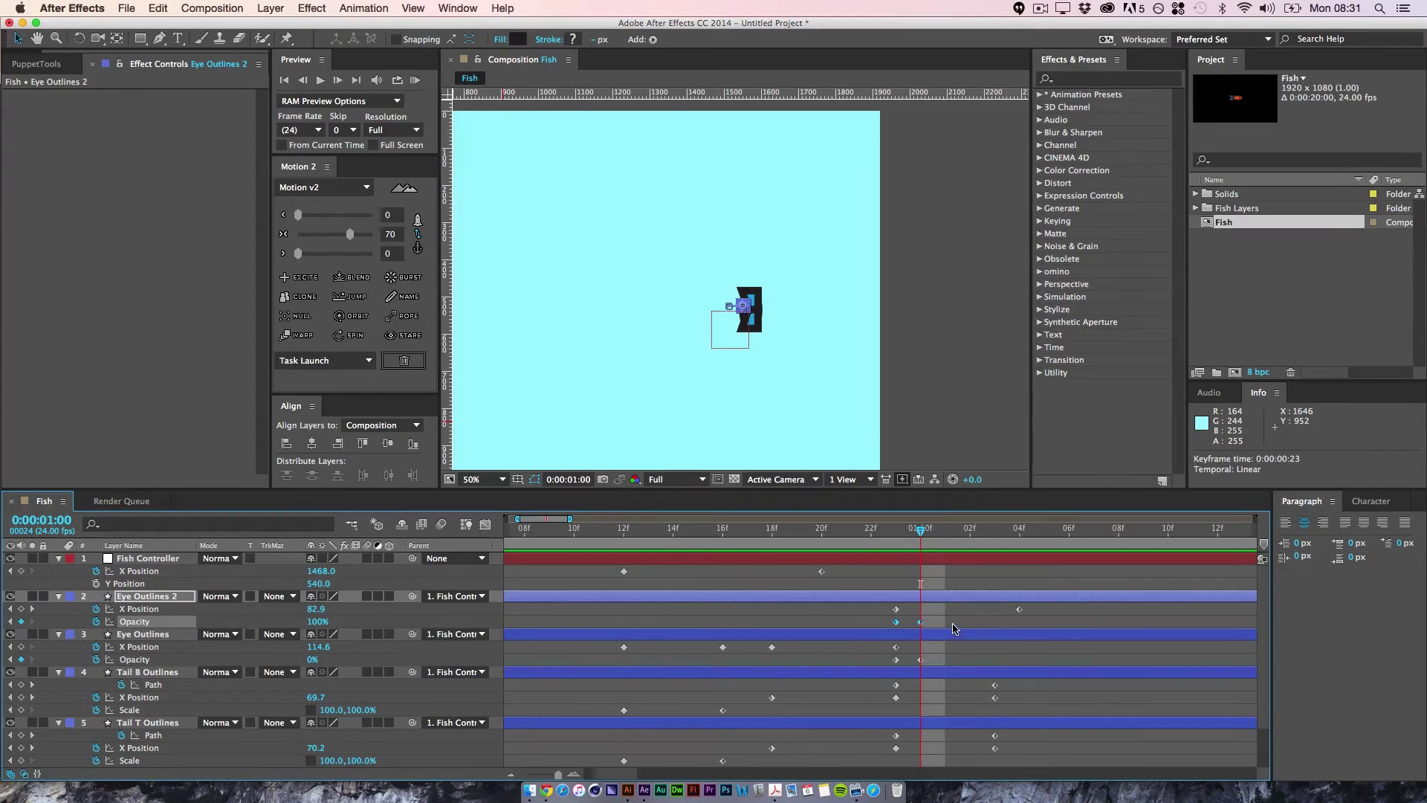
click(955, 628)
- Play the retimed turn from the start and end the work area at 0:00:01:05
drag(920, 530, 1020, 530)
drag(1080, 586, 524, 580)
key(Home)
key(space)
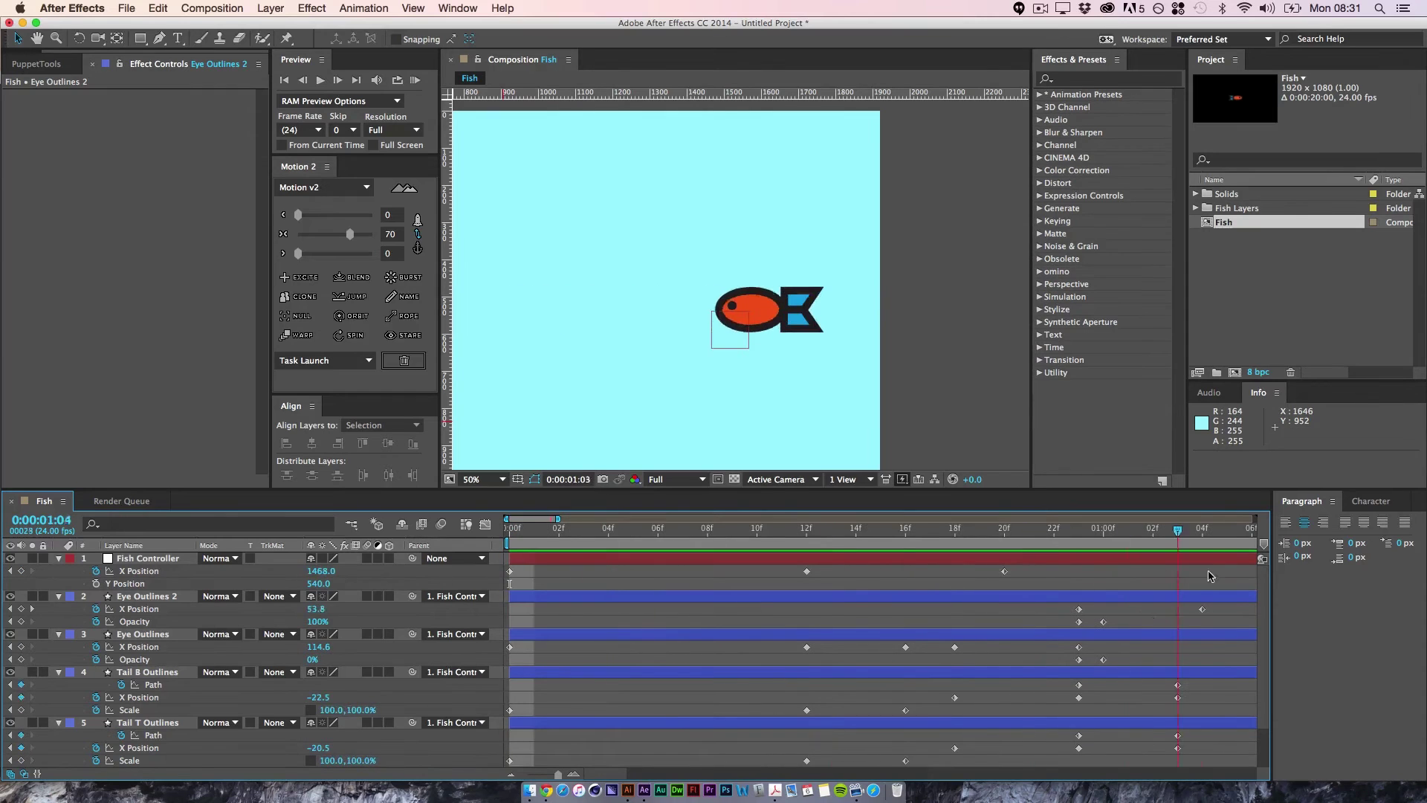
key(super+n)
key(super+minus)
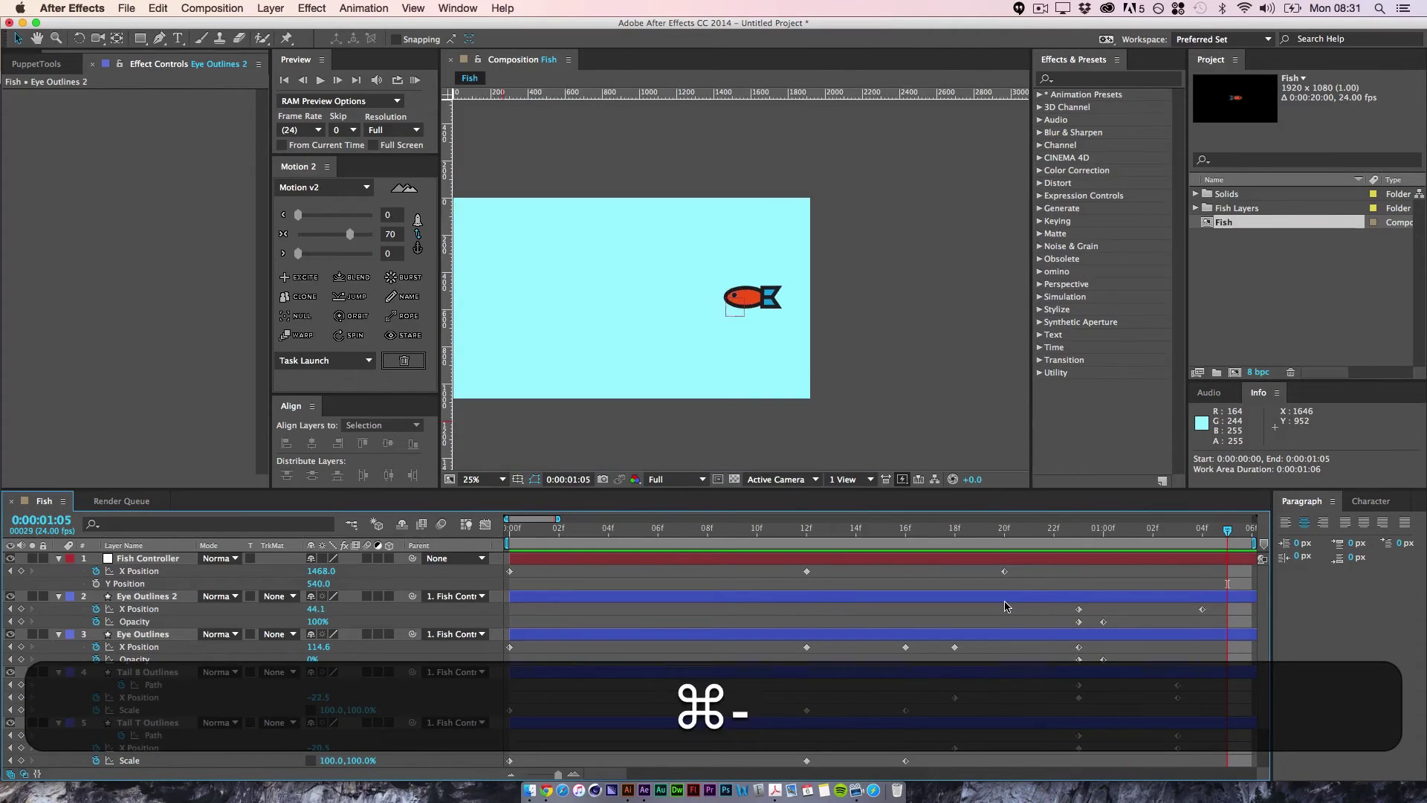
- Copy the three Scale keyframes of Body Outlines and paste them starting at 0:00:01:05
scroll(1108, 628, right, 3)
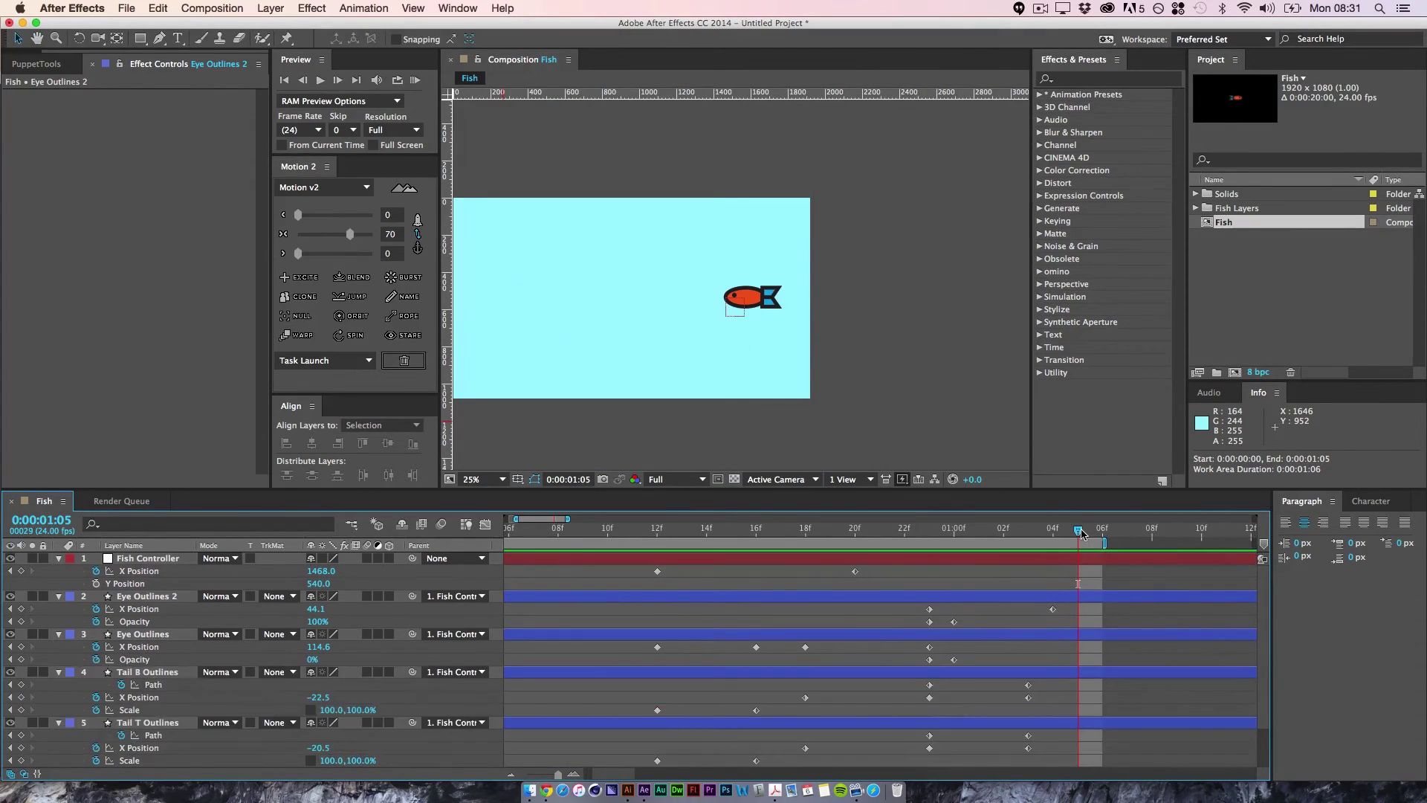
key(space)
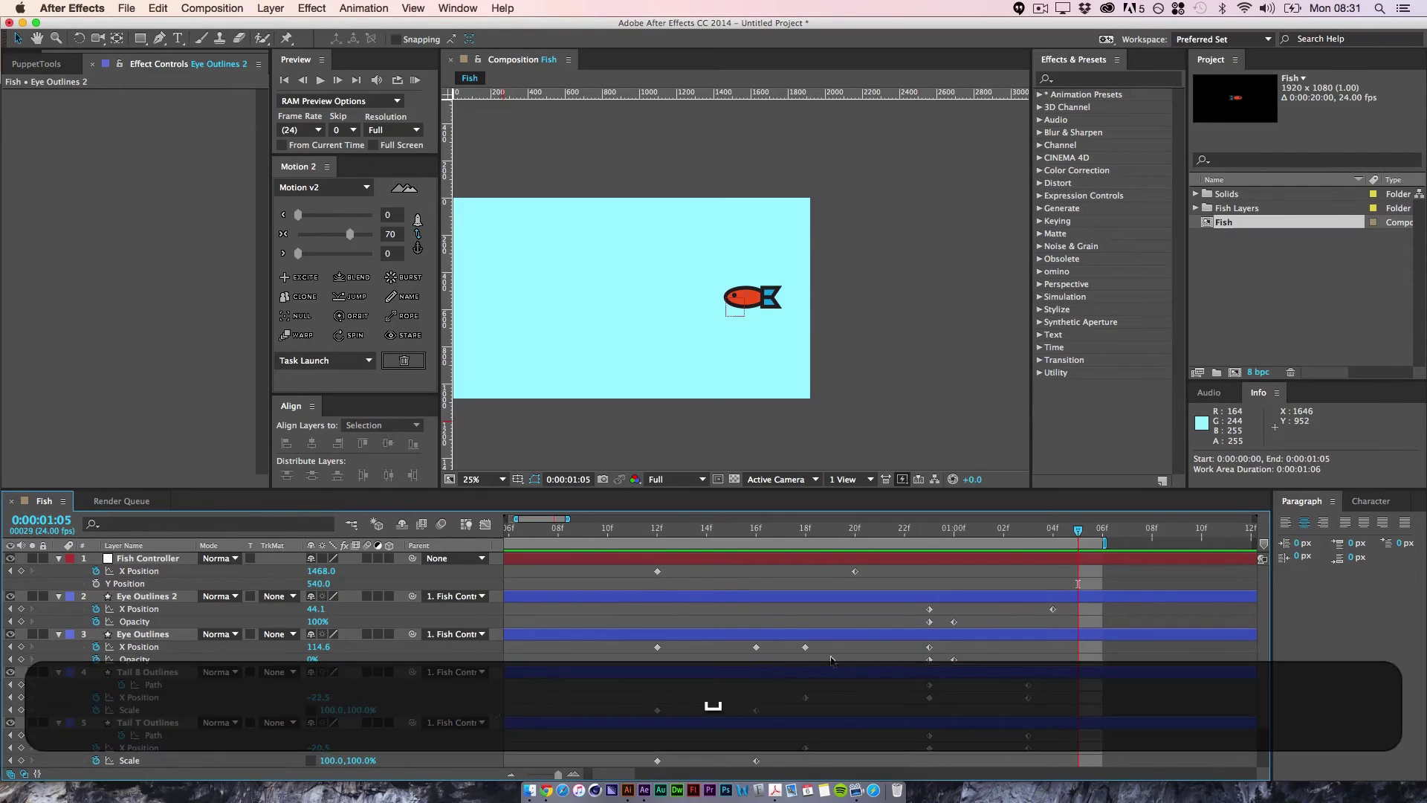
drag(717, 628, 773, 619)
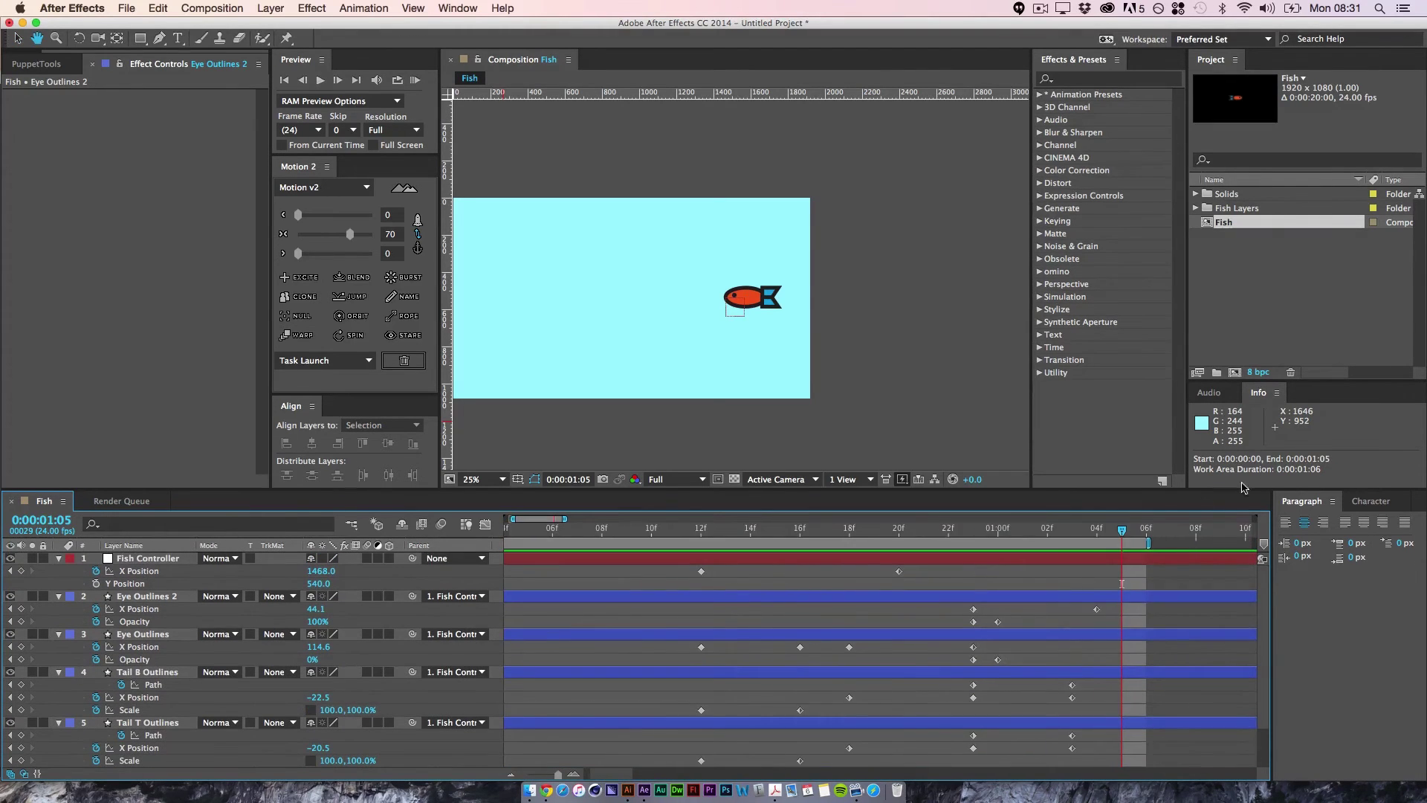
drag(1060, 610, 906, 623)
mouse_move(979, 531)
mouse_down()
mouse_move(1019, 541)
mouse_move(982, 551)
mouse_up()
drag(1250, 583, 1258, 776)
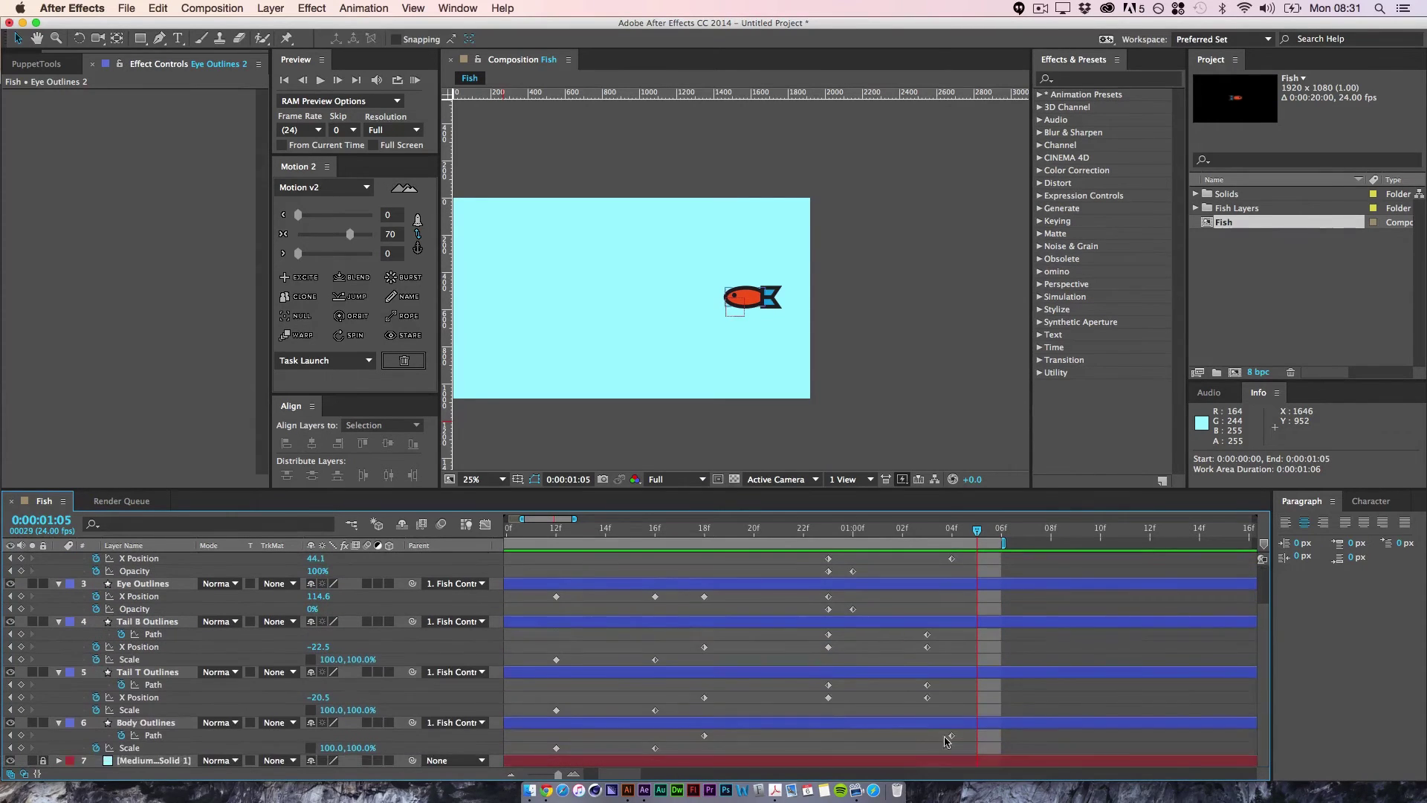
key(space)
drag(658, 722, 890, 712)
drag(750, 725, 1006, 707)
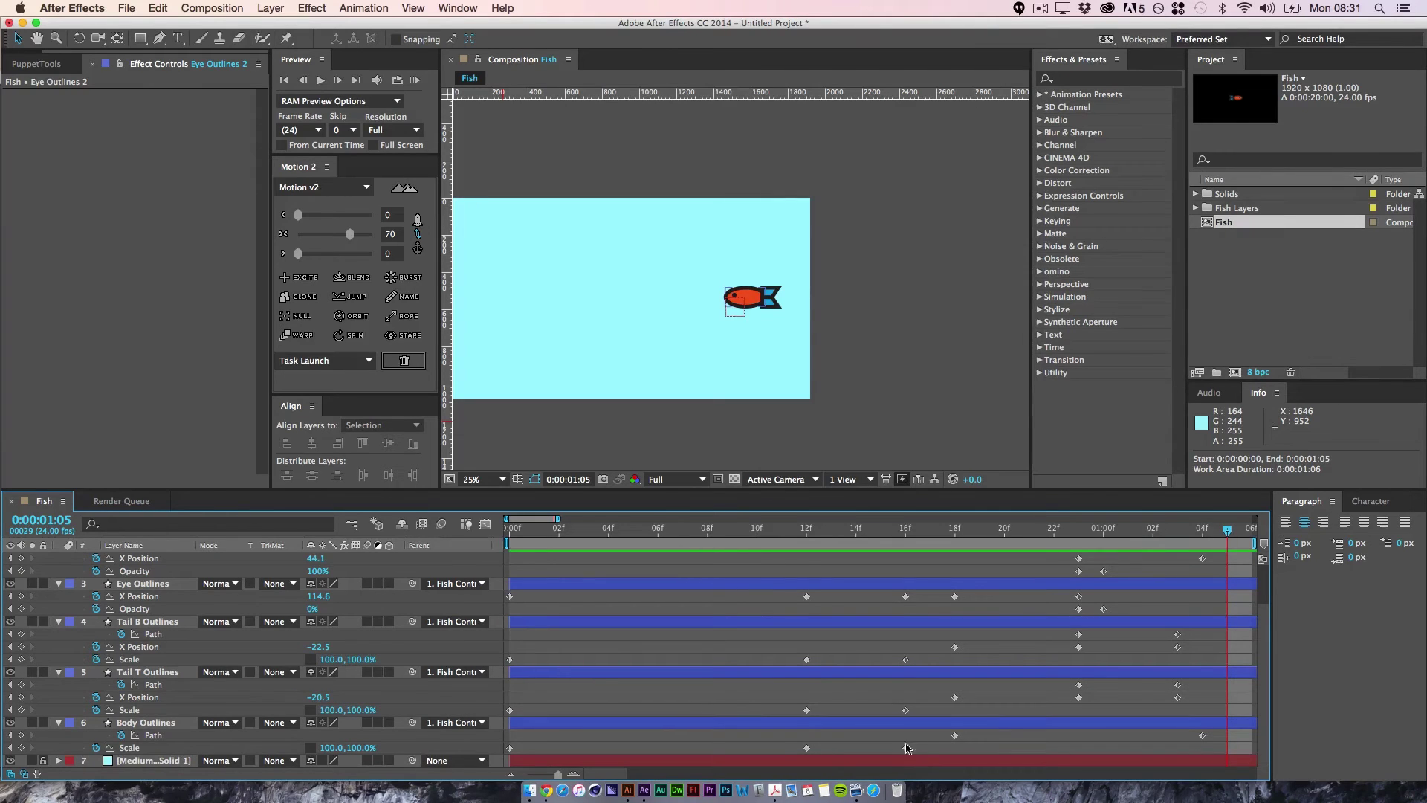
drag(925, 743, 562, 748)
drag(488, 756, 490, 758)
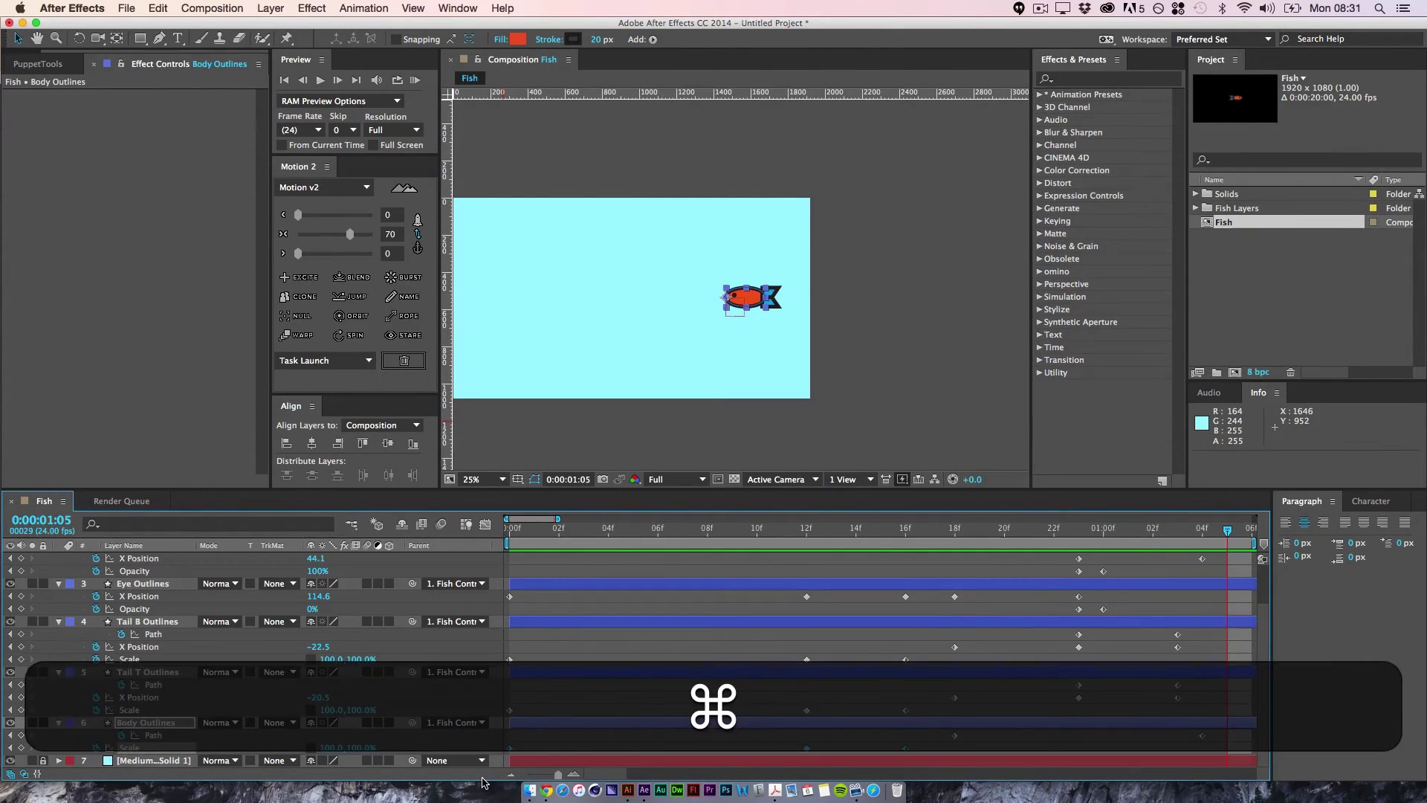
key(super+v)
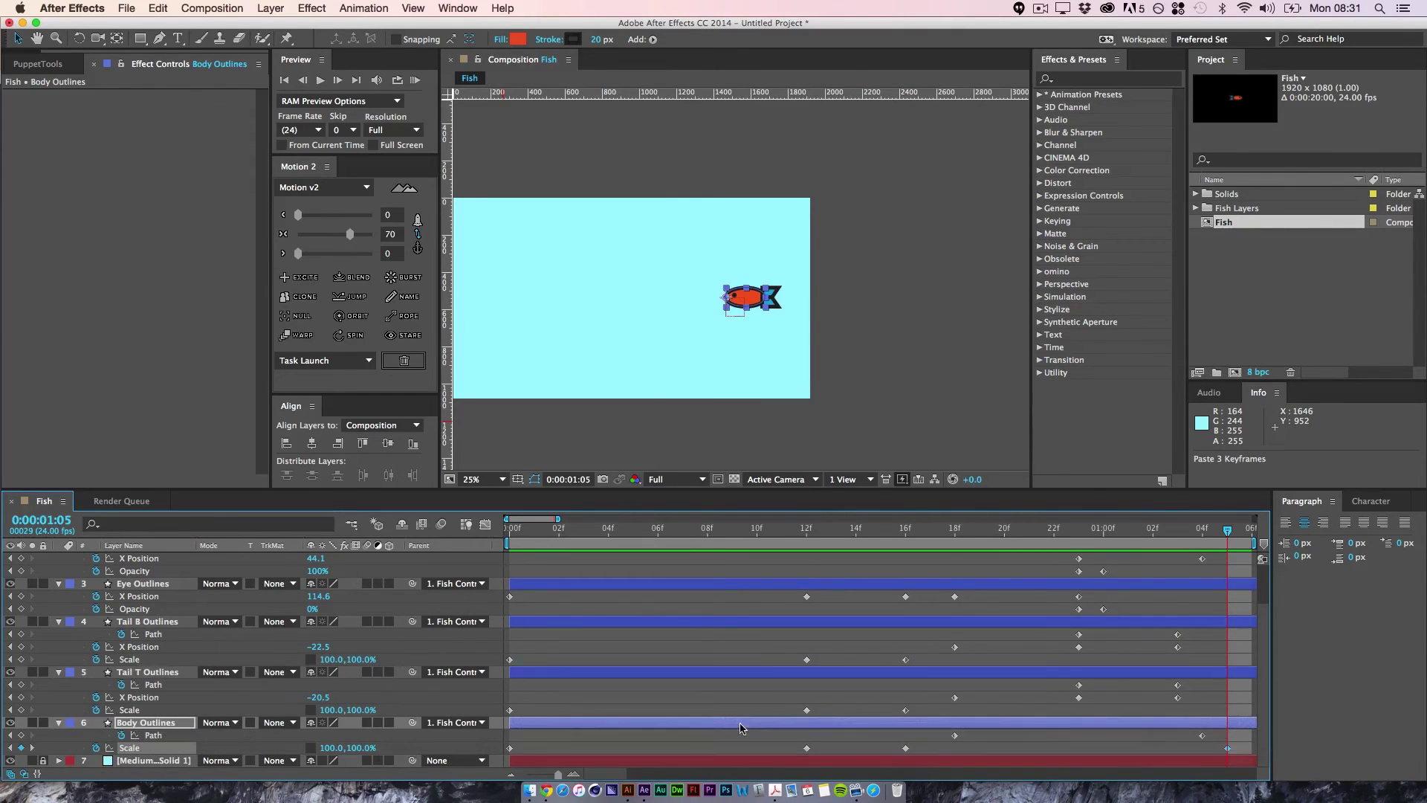
- Duplicate the three Scale keyframes of Tail T Outlines and Tail B Outlines on their own layers, starting at 0:00:01:05
drag(914, 707, 506, 715)
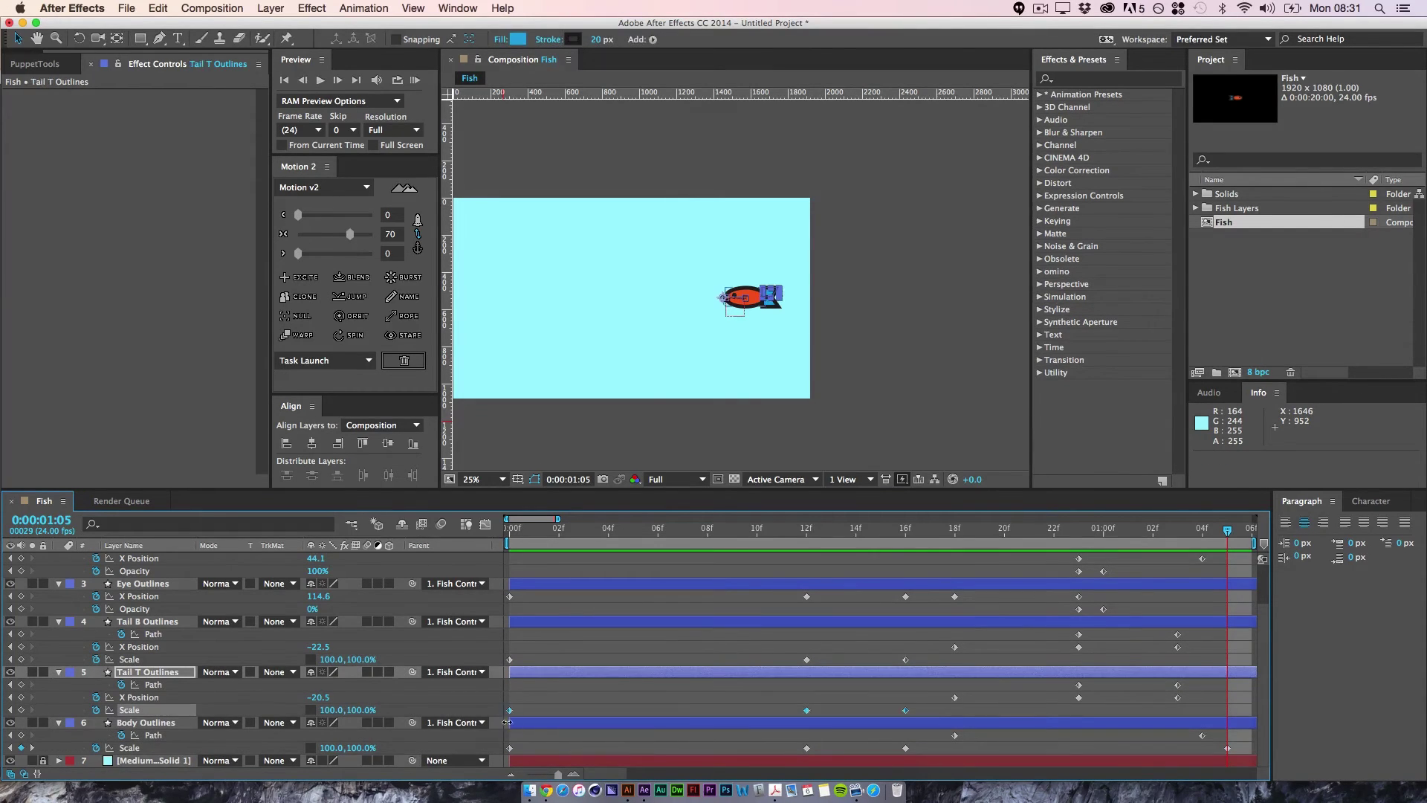
key(super+v)
drag(919, 647, 497, 669)
key(super+v)
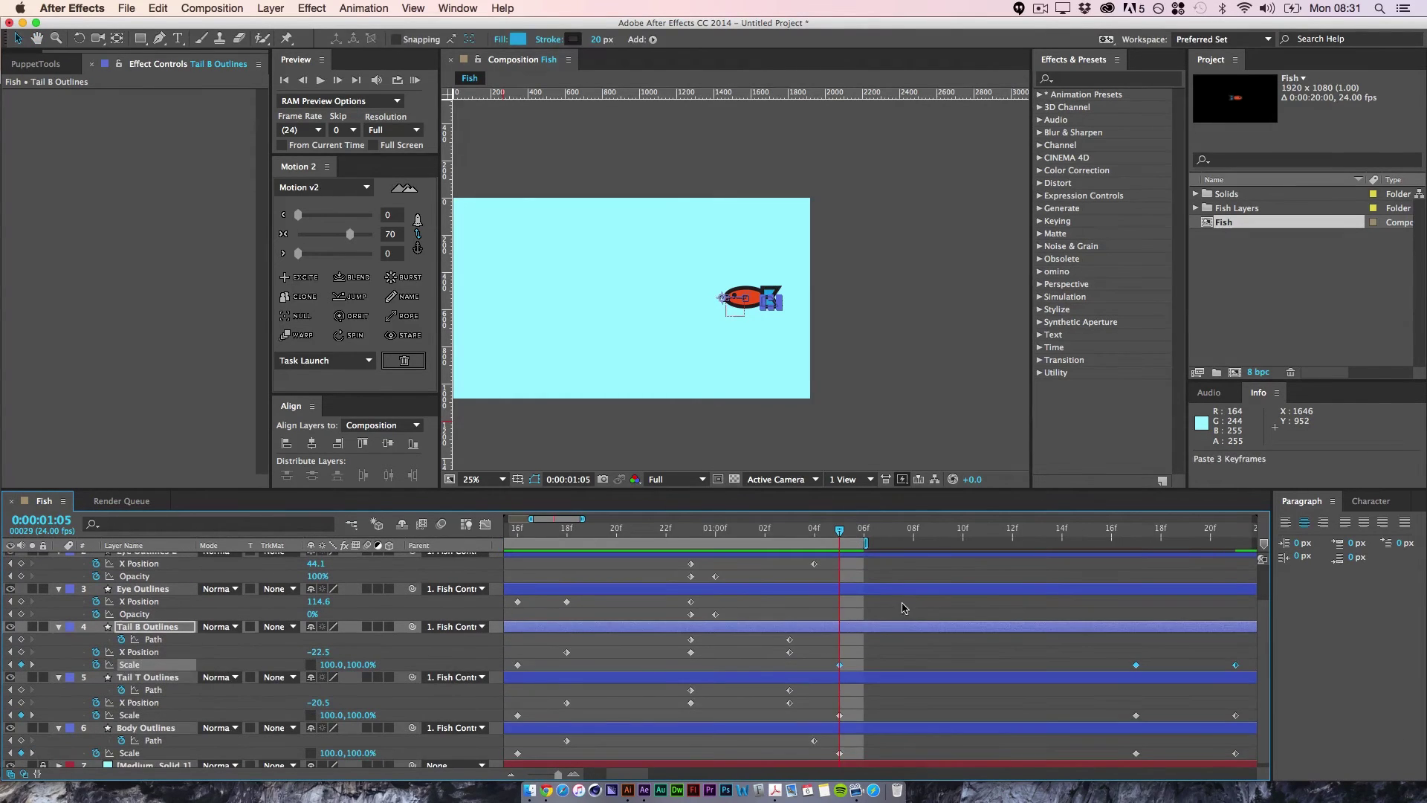
- Play the repeated body and tail stretch following the turn
click(904, 608)
key(space)
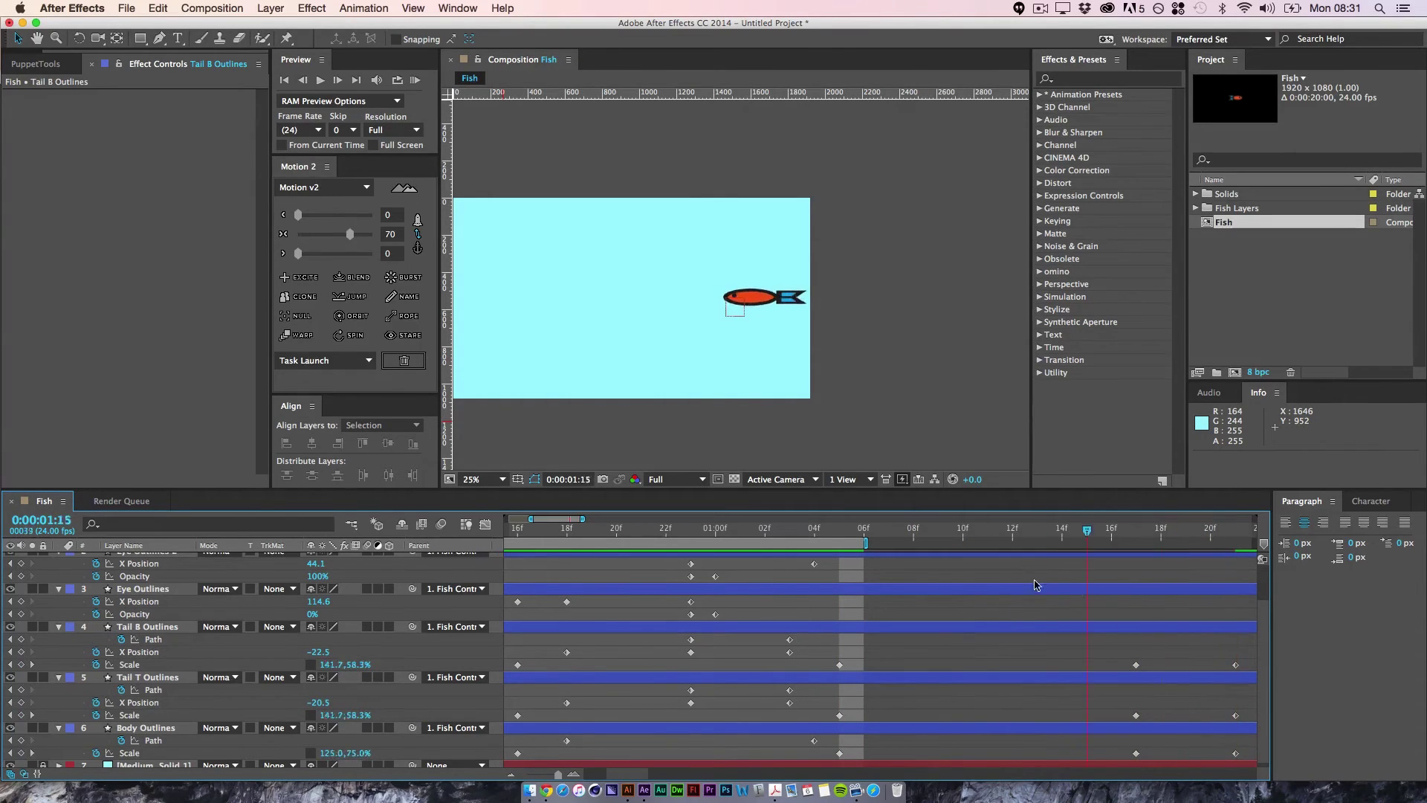
key(space)
- Add an X Position keyframe to Fish Controller at 0:00:01:17, holding the fish where it turned
drag(841, 530, 1137, 575)
scroll(1039, 570, up, 2)
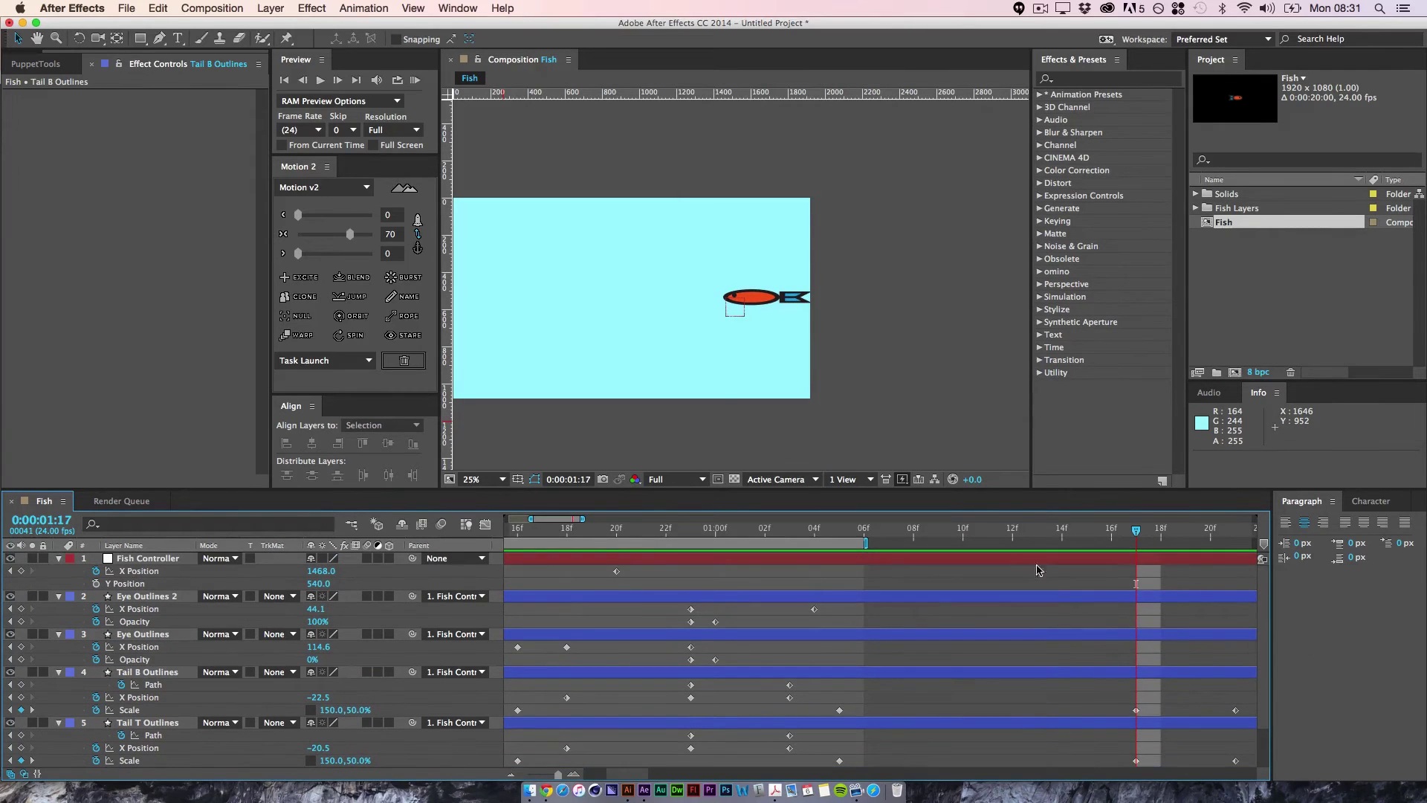
click(22, 571)
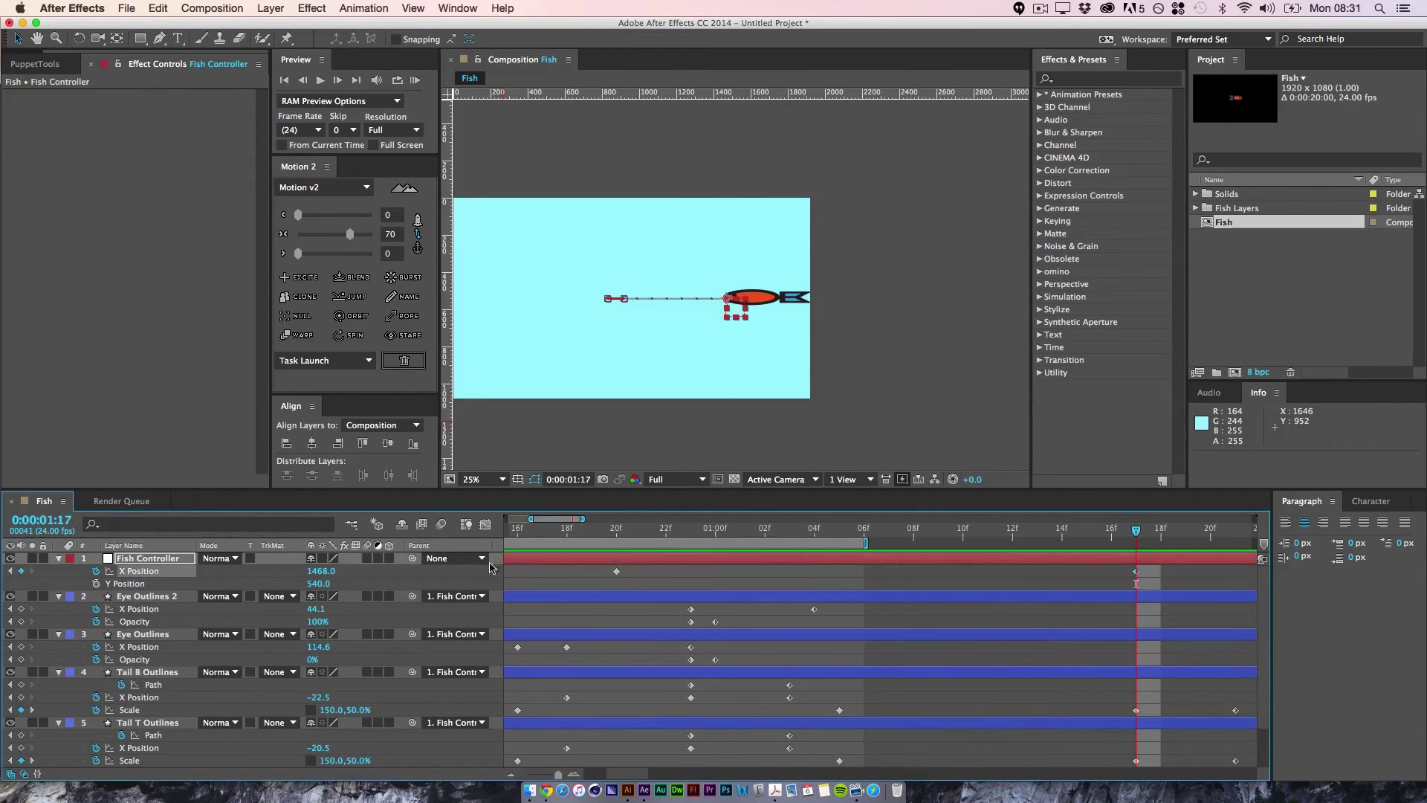
key(d)
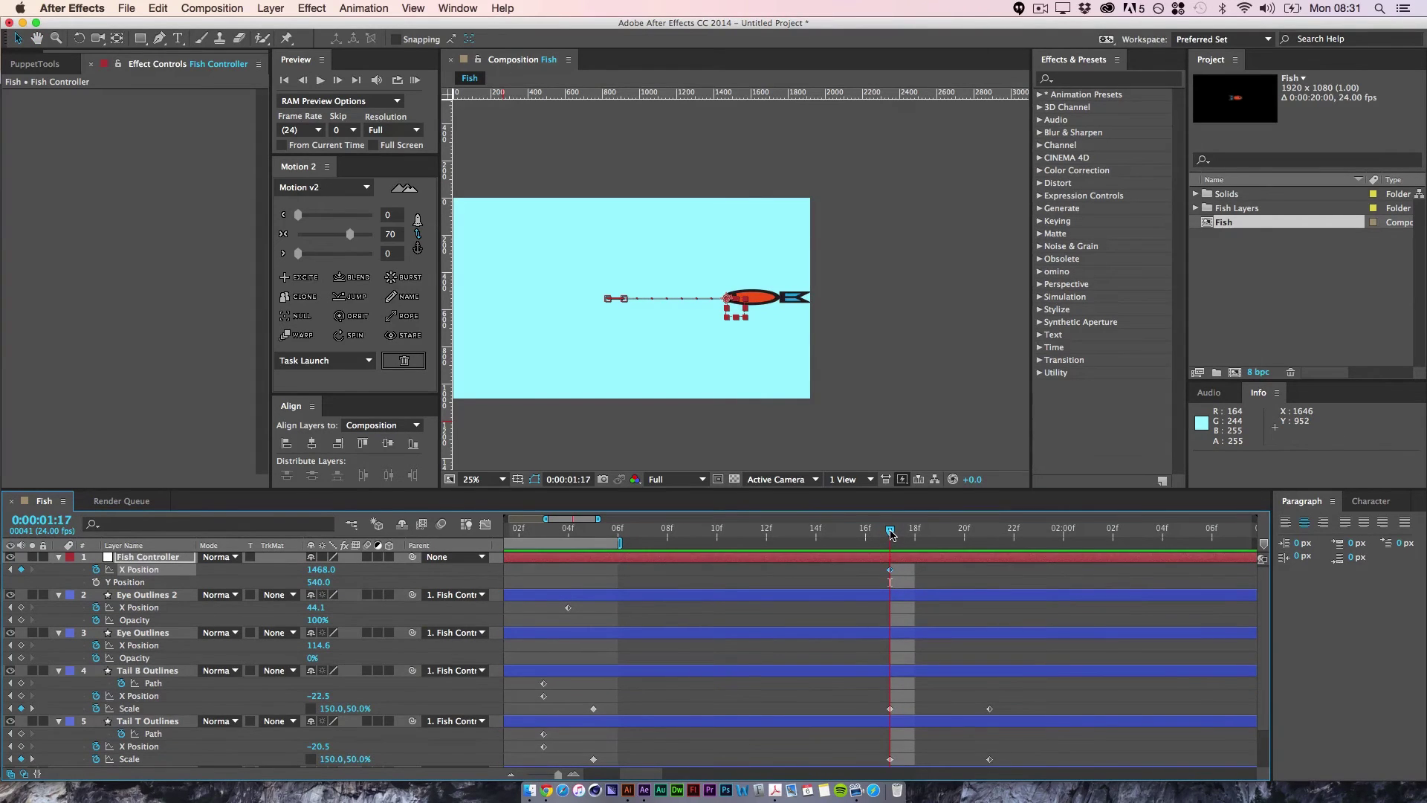
- Paste Fish Controller's starting X Position keyframe of 914.0 at 0:00:02:03 so the fish swims back
key(shift+super+Right)
key(shift+super+Right)
key(shift+super+Left)
key(shift+super+space)
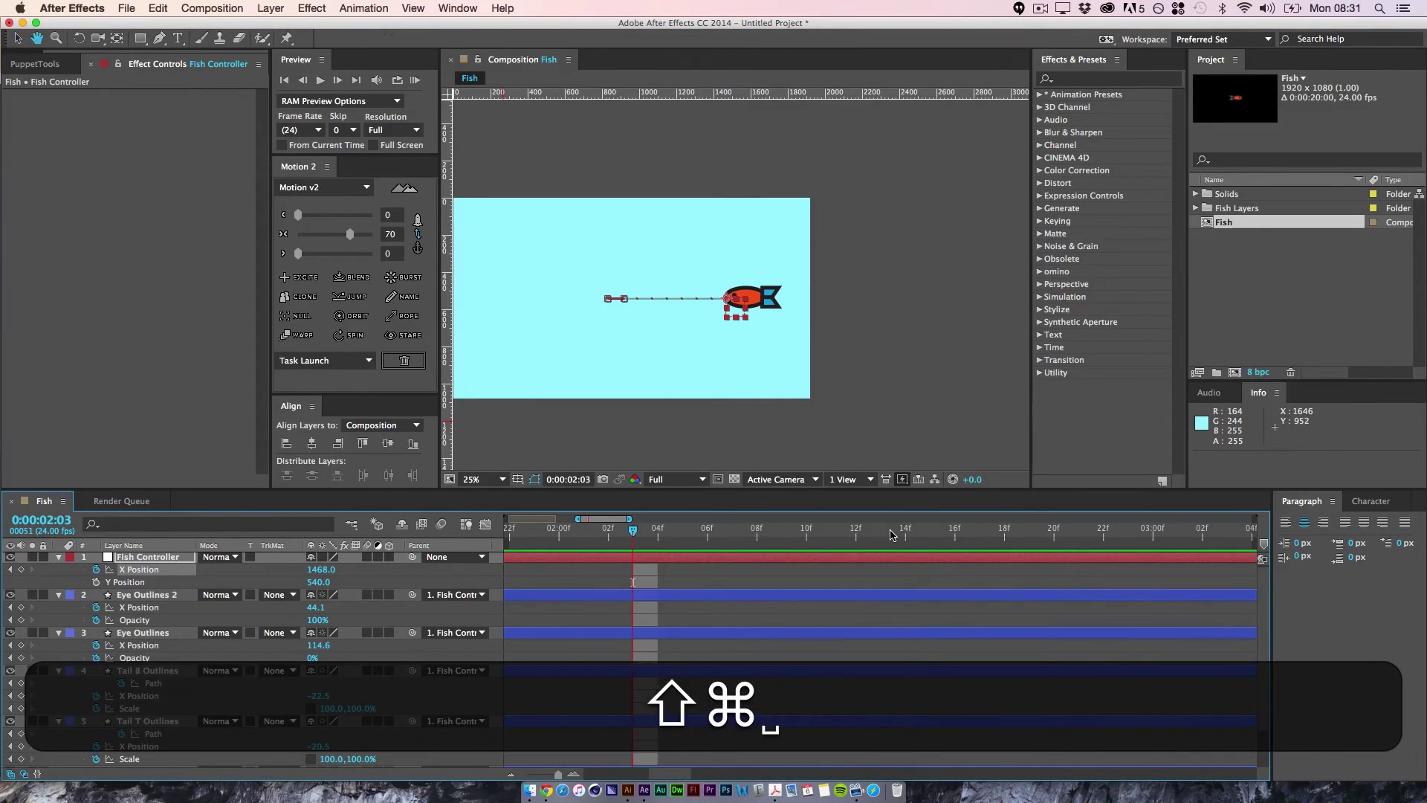
drag(826, 589, 1338, 565)
drag(654, 666, 1279, 703)
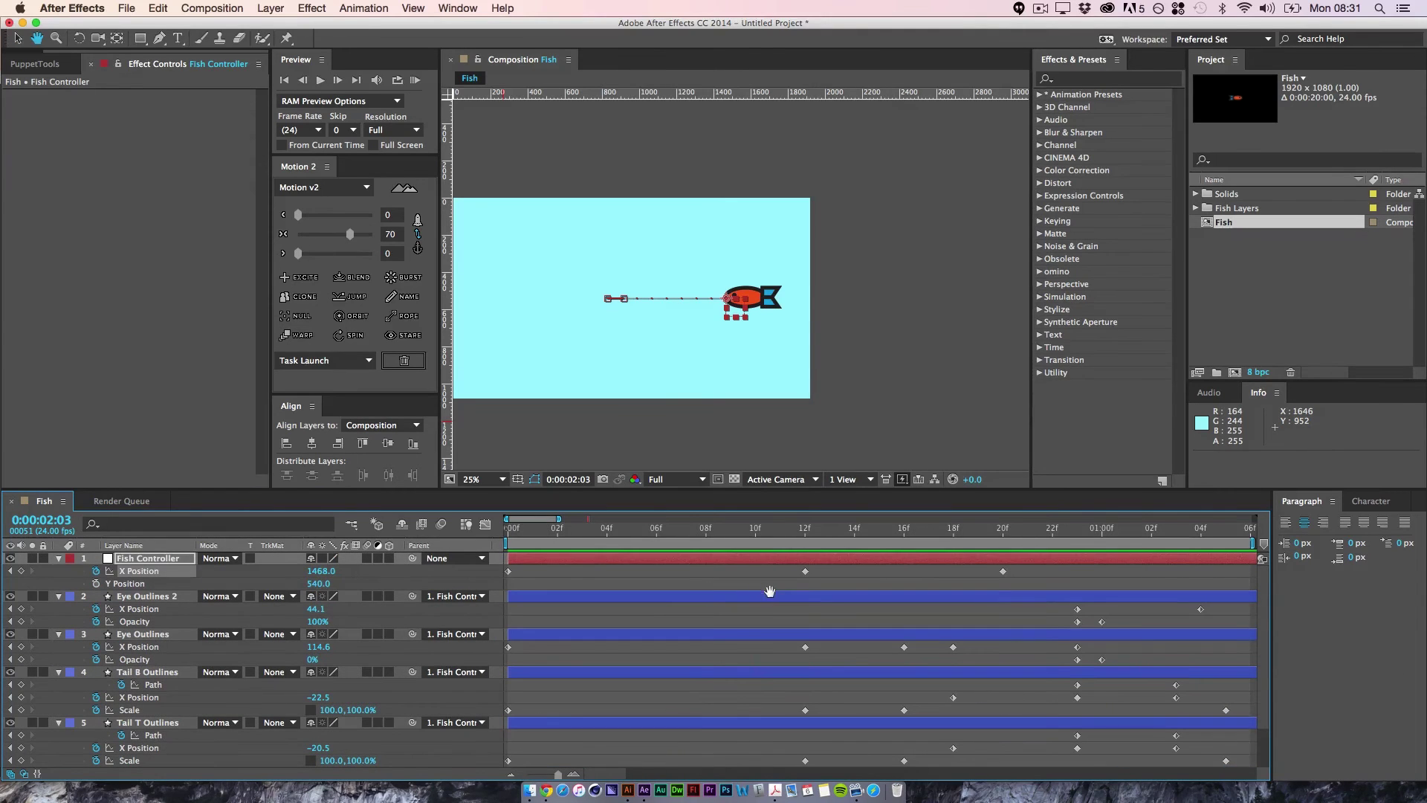
key(super+v)
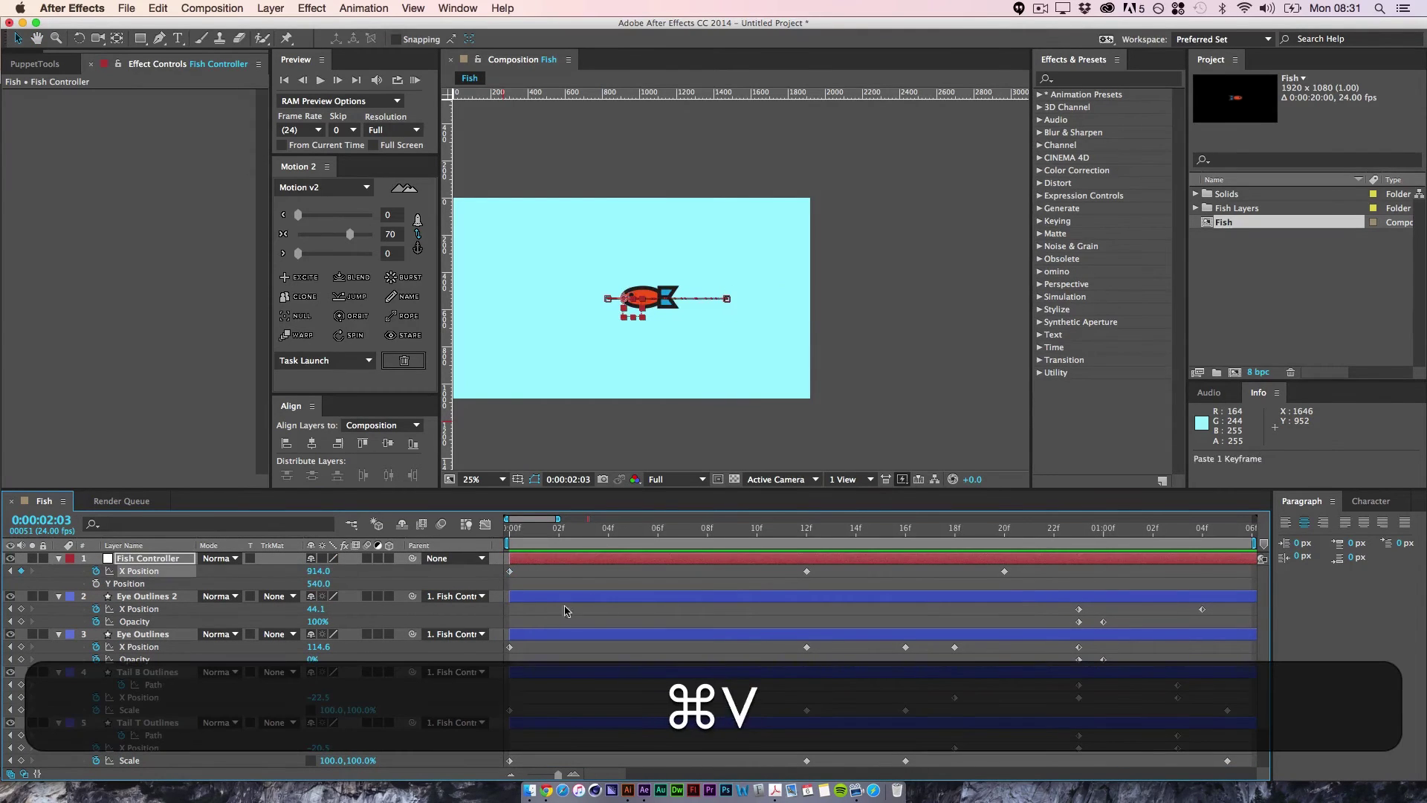
- Set the work area from 0:00:00:00 to 0:00:02:03 and RAM-preview the swim, turn and return
click(1048, 577)
drag(1165, 573, 782, 563)
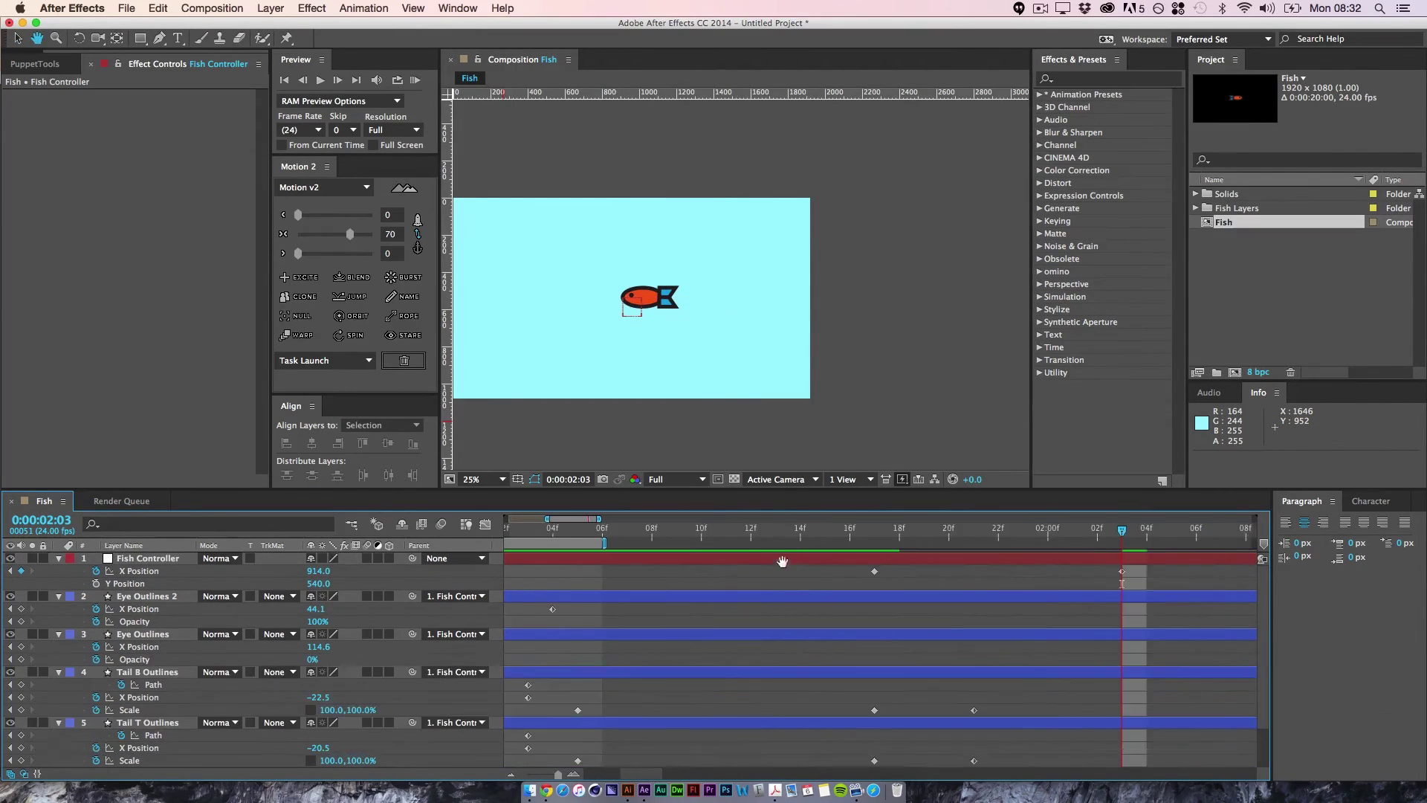
drag(602, 544, 1122, 544)
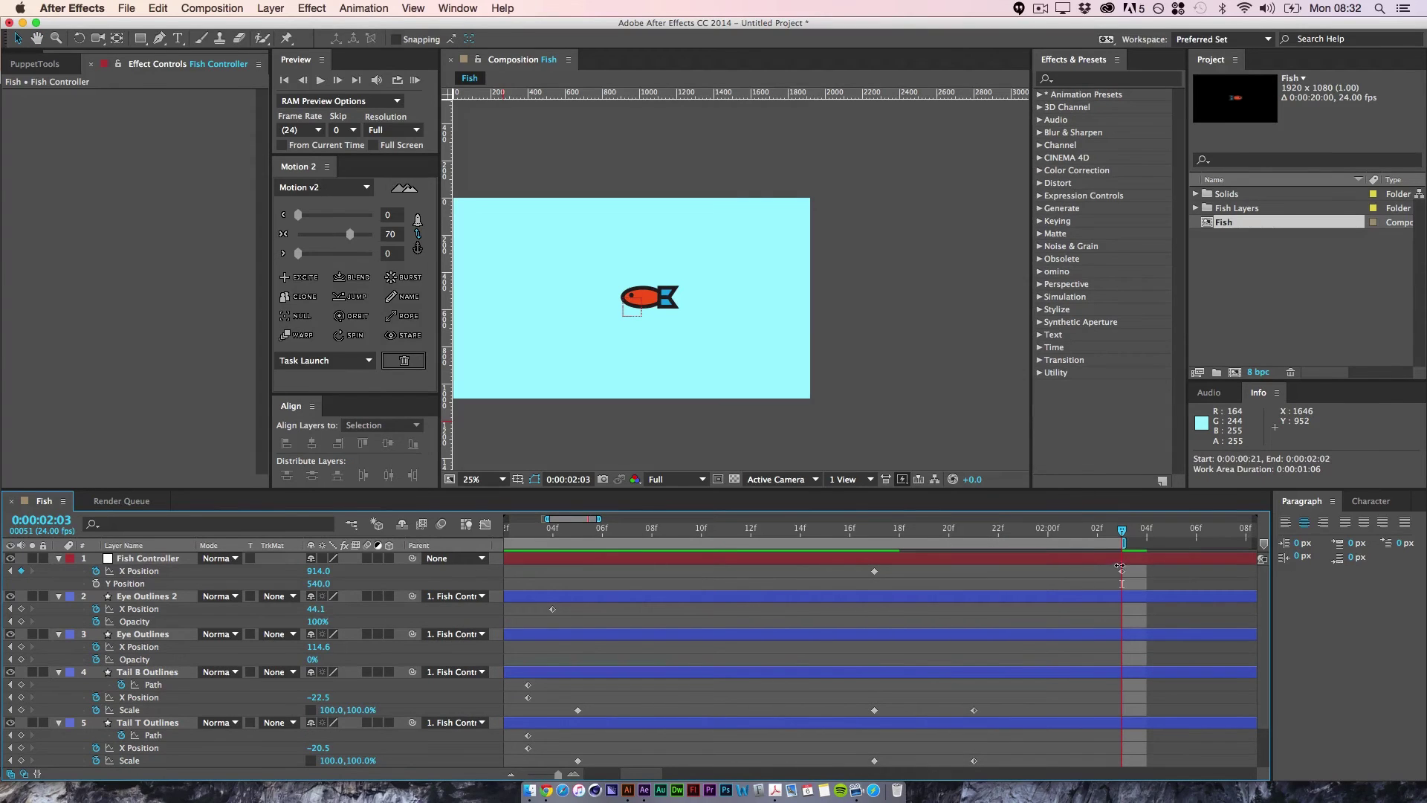
key(n)
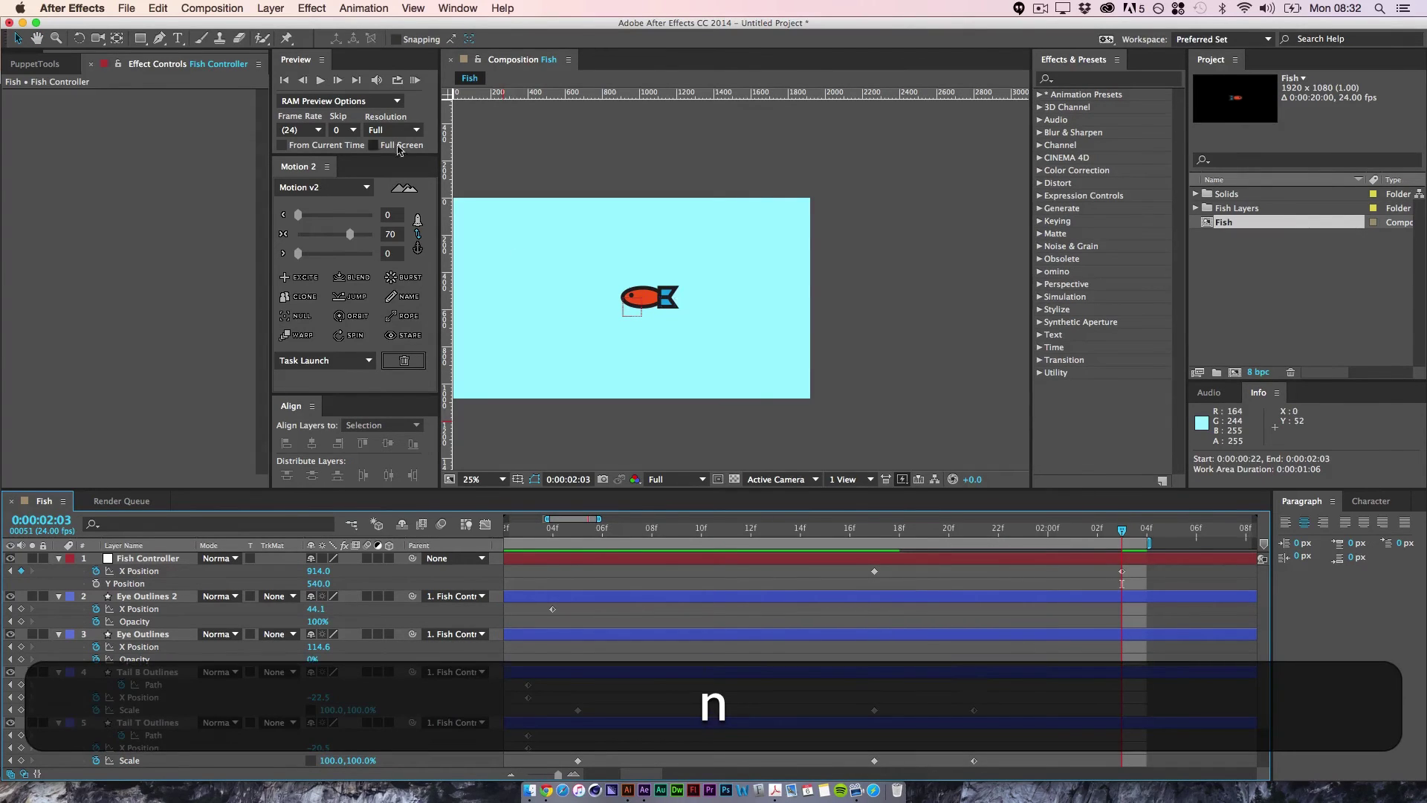
key(KP_0)
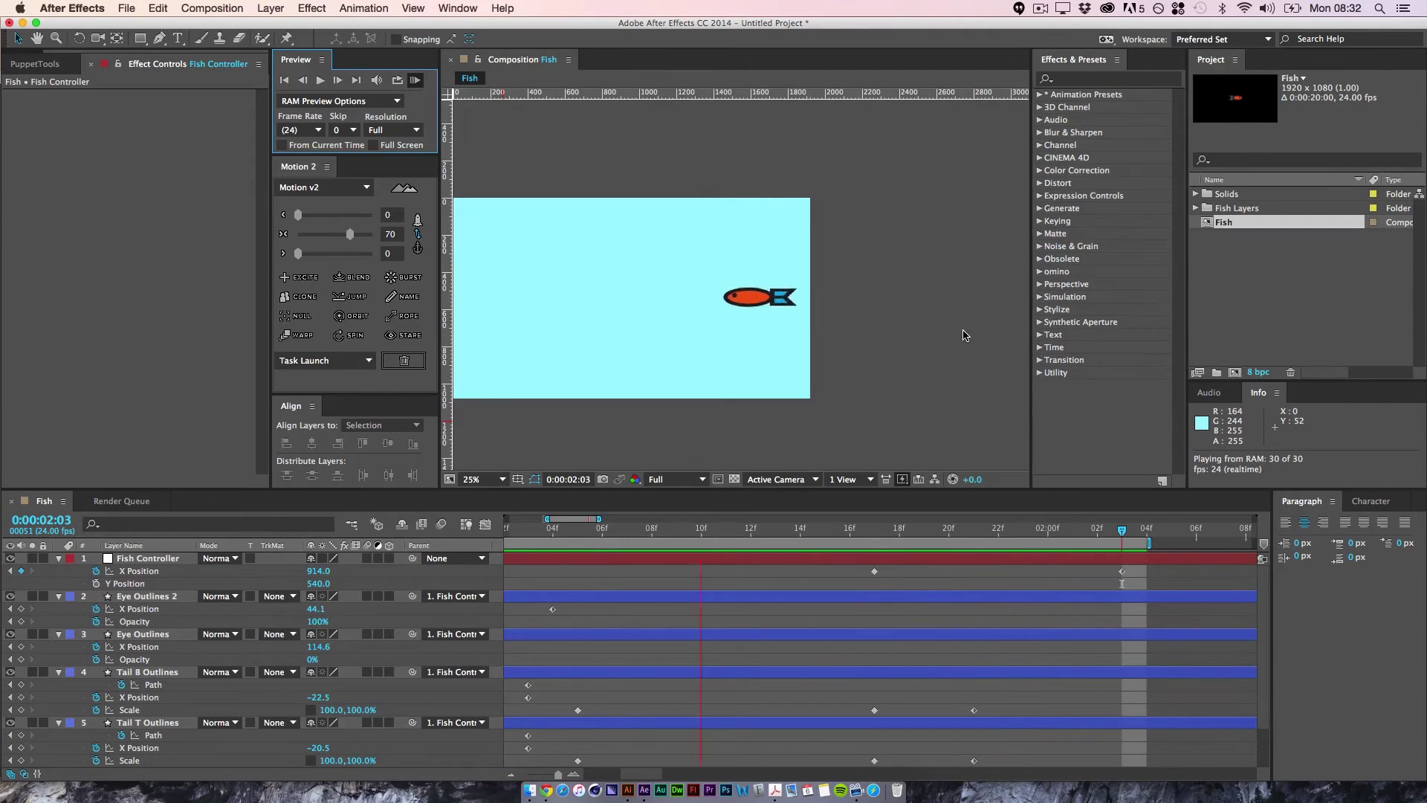
key(space)
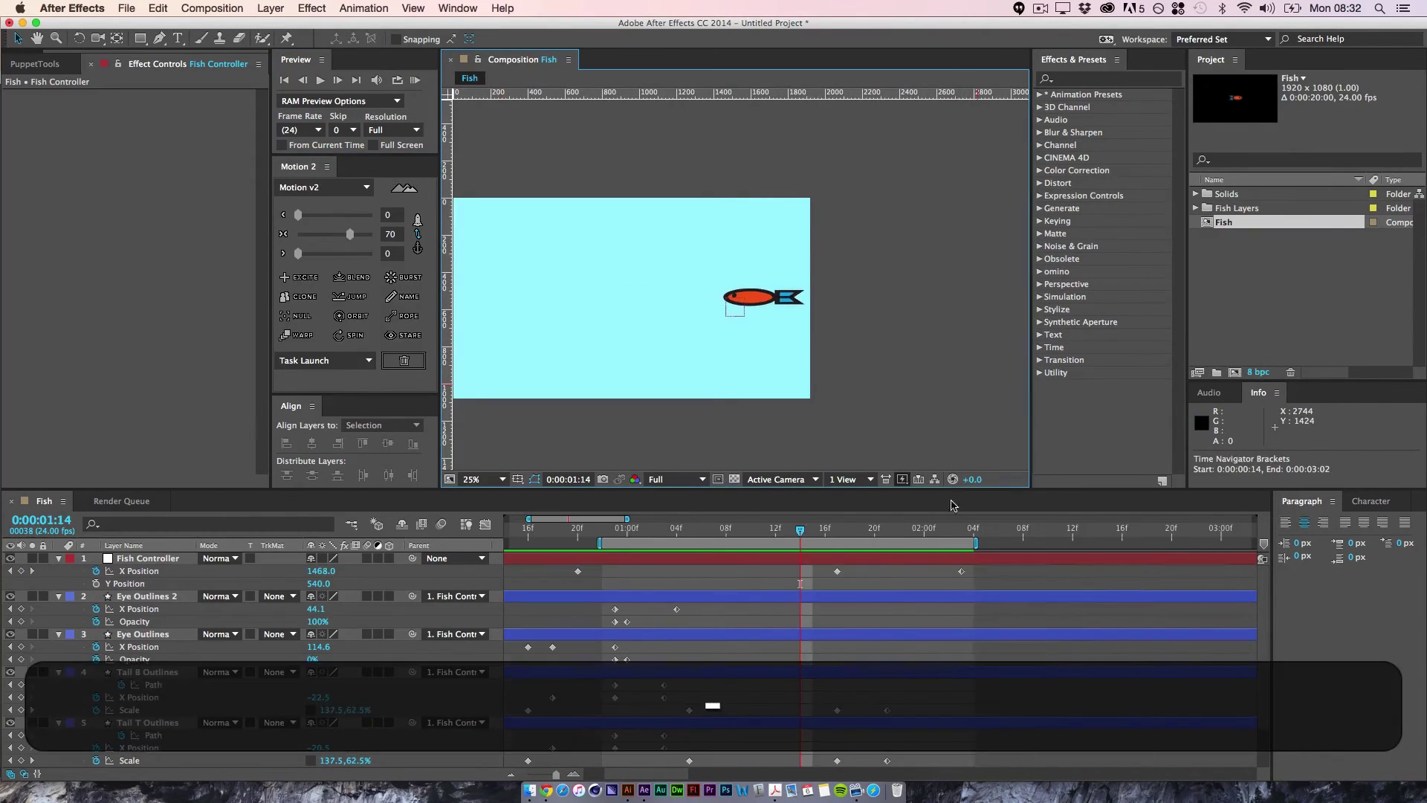
drag(600, 544, 378, 541)
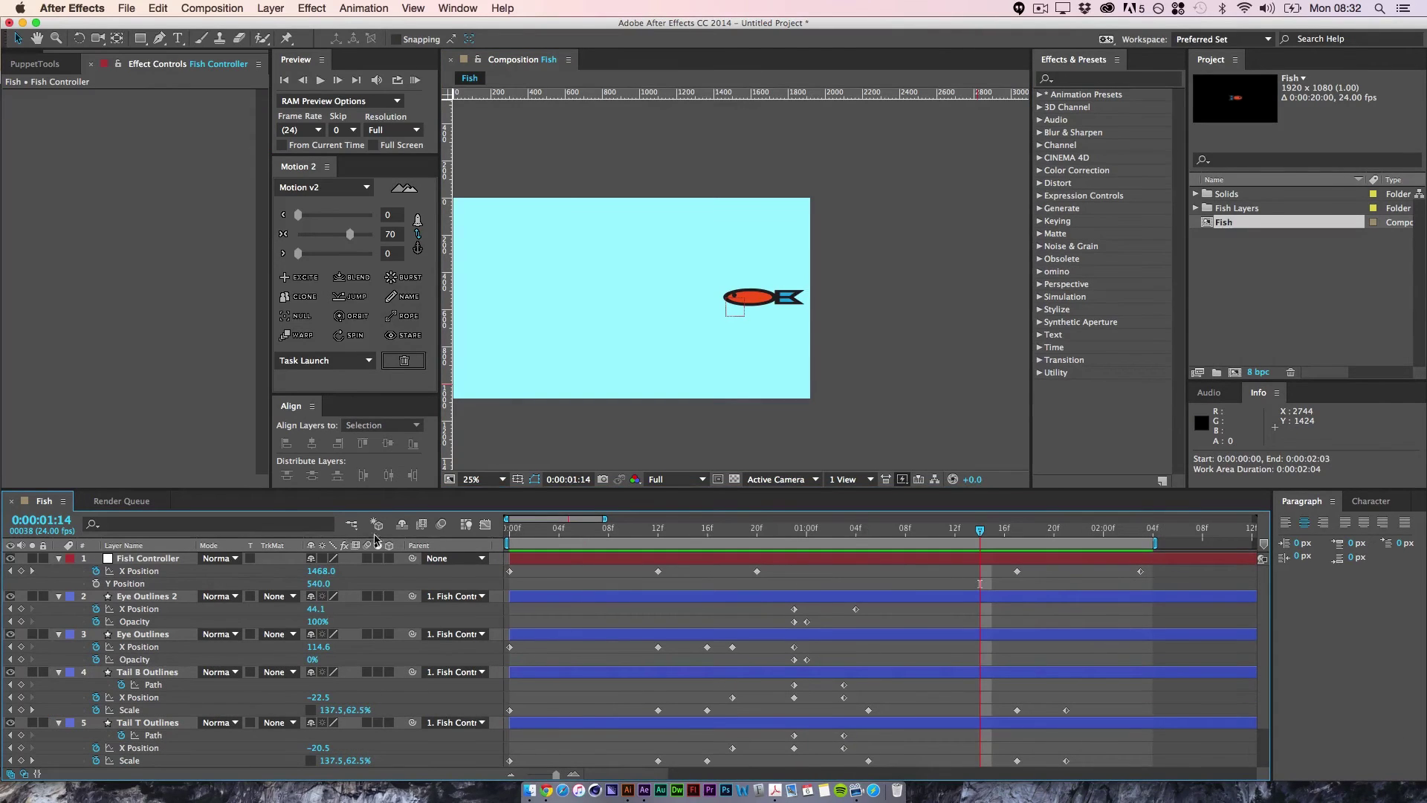
click(415, 80)
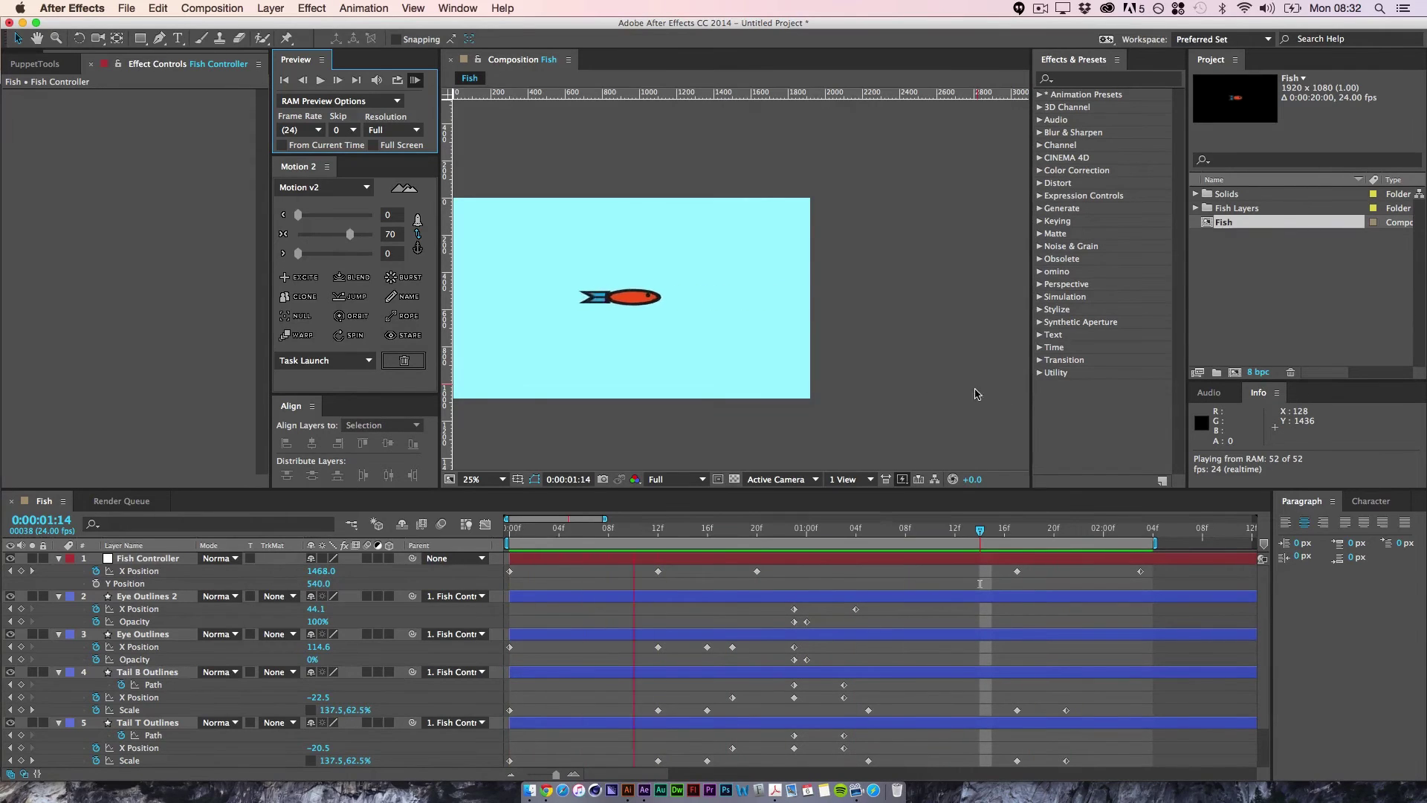
- Extend the work area's end to 0:00:02:09 and scrub to 0:00:01:19 in the fish's swim back
key(space)
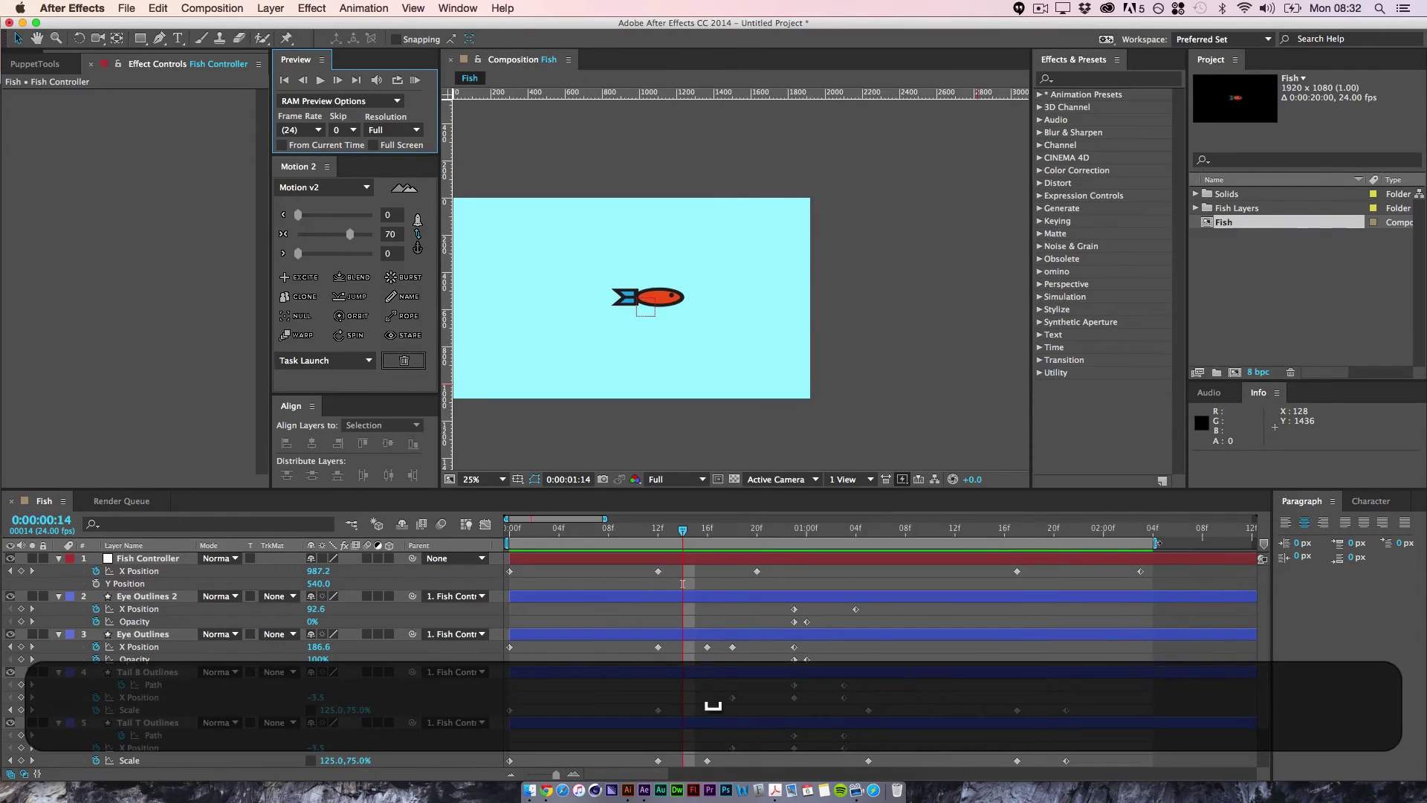
drag(1156, 543, 1229, 543)
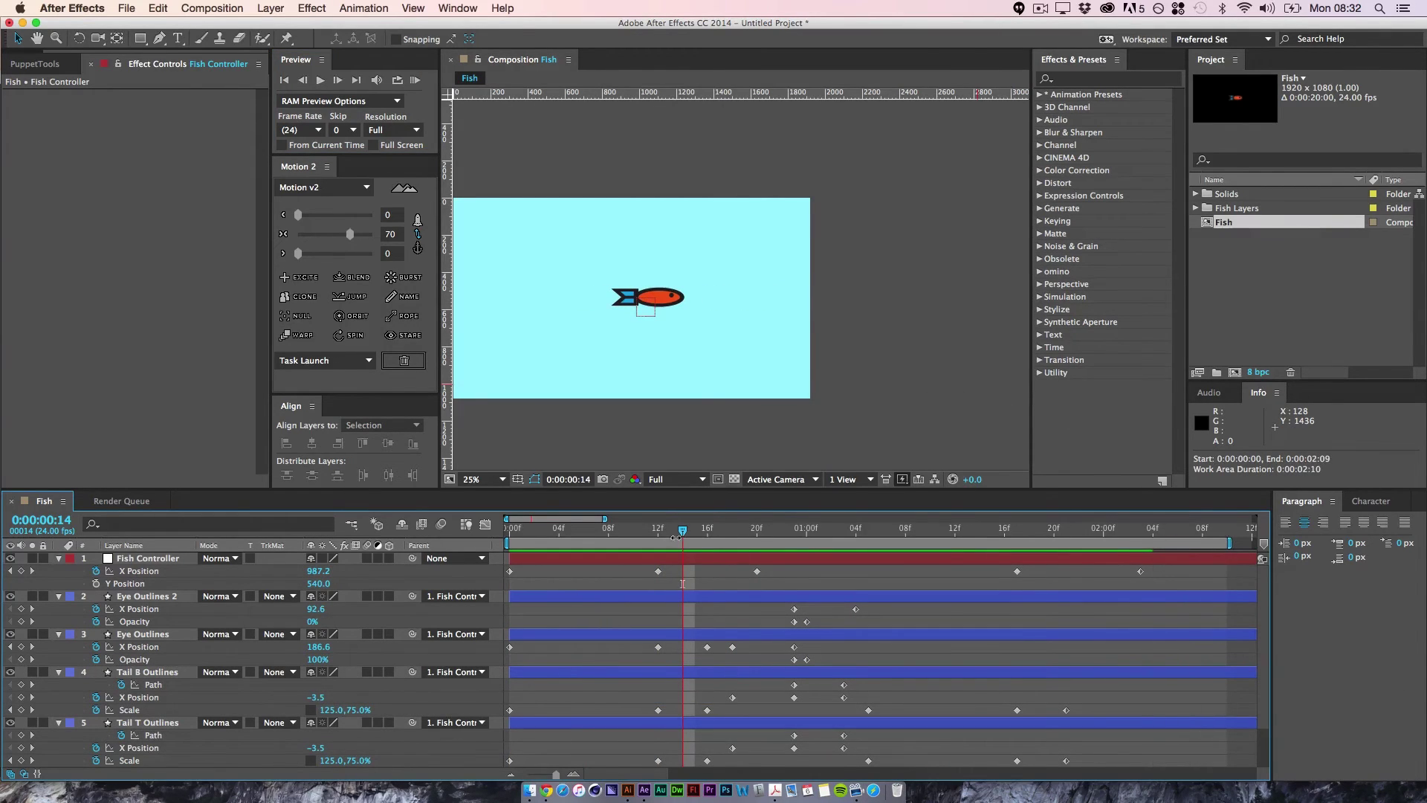
drag(682, 531, 1041, 559)
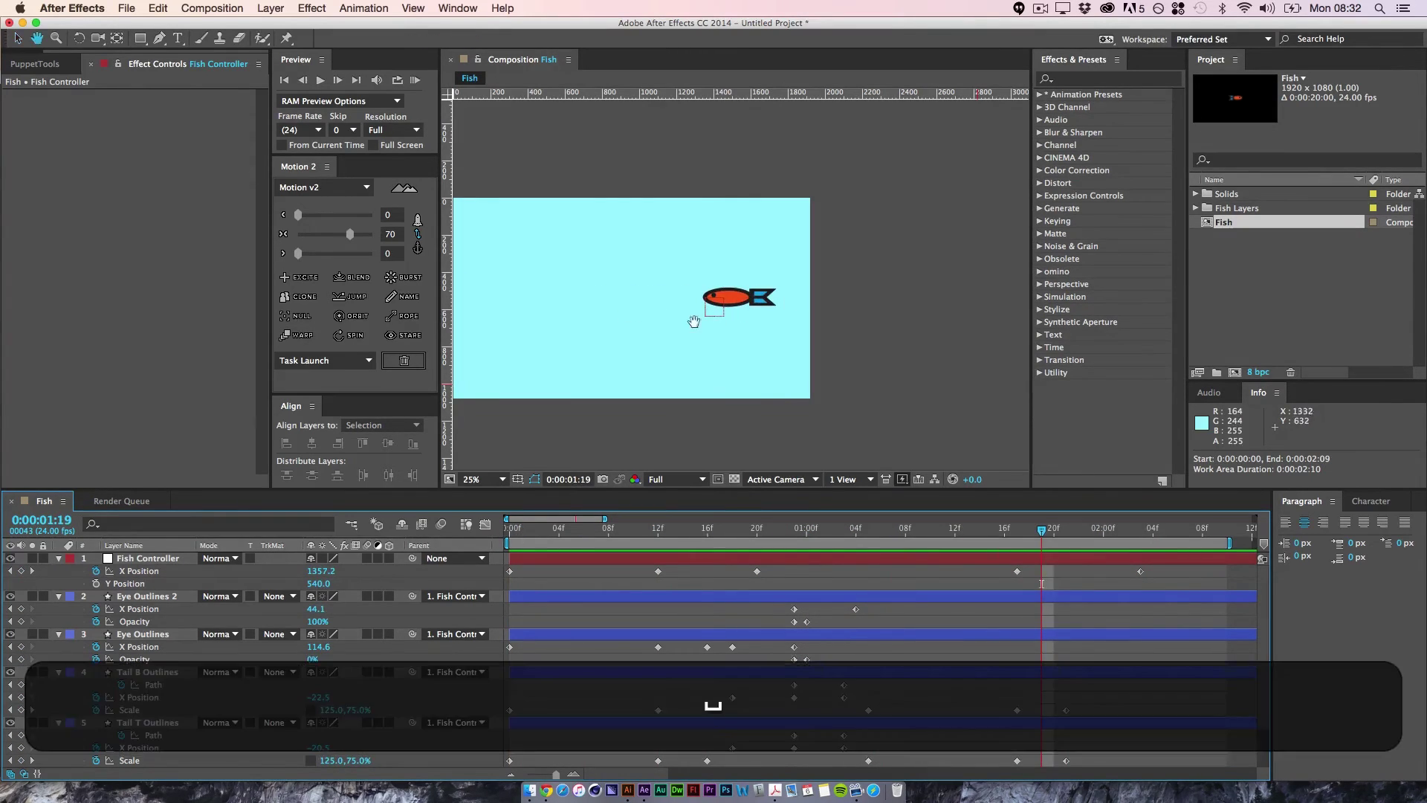
drag(694, 318, 755, 321)
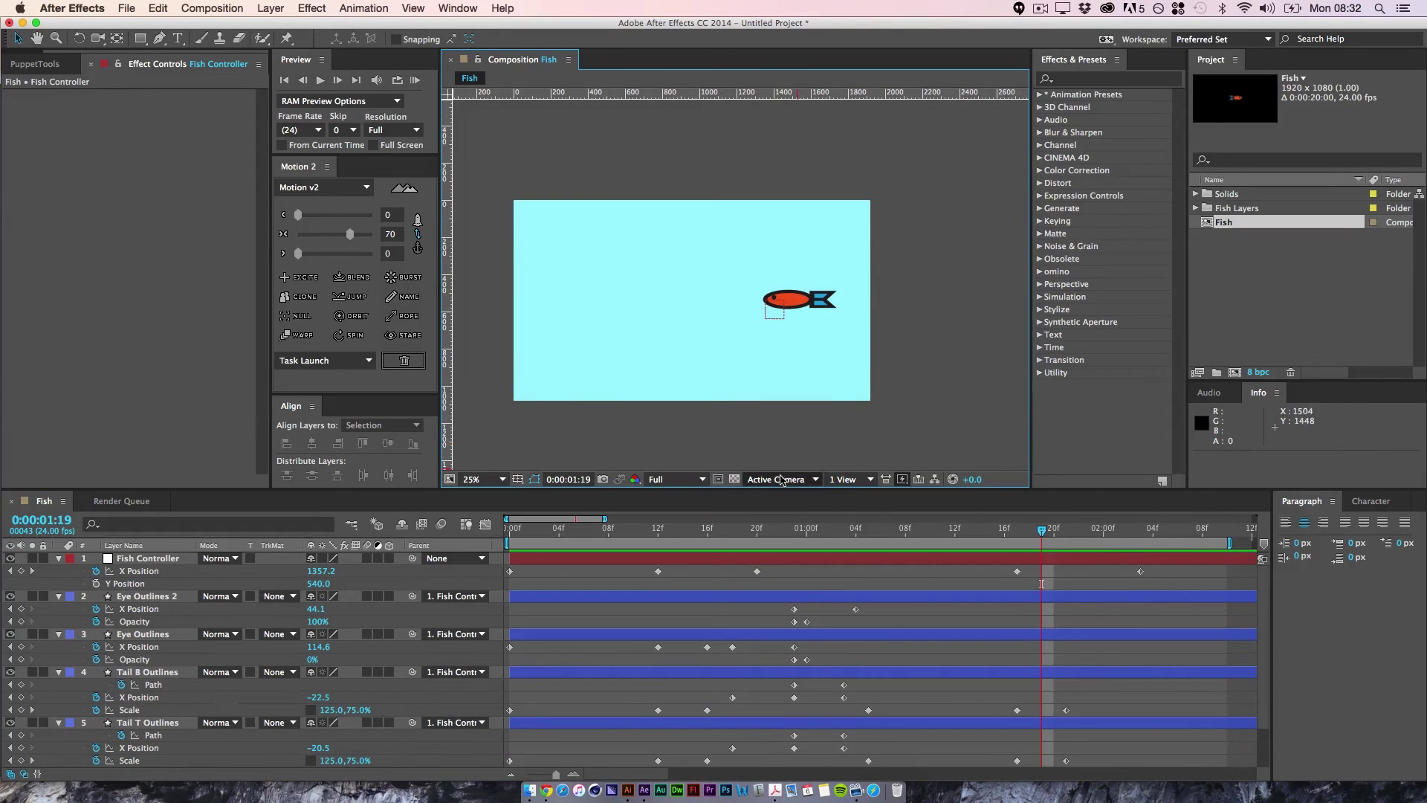
- Save the project as Fish & Fish in the Assets folder of the tutorial folder 06 - Fish & Snake
key(super+s)
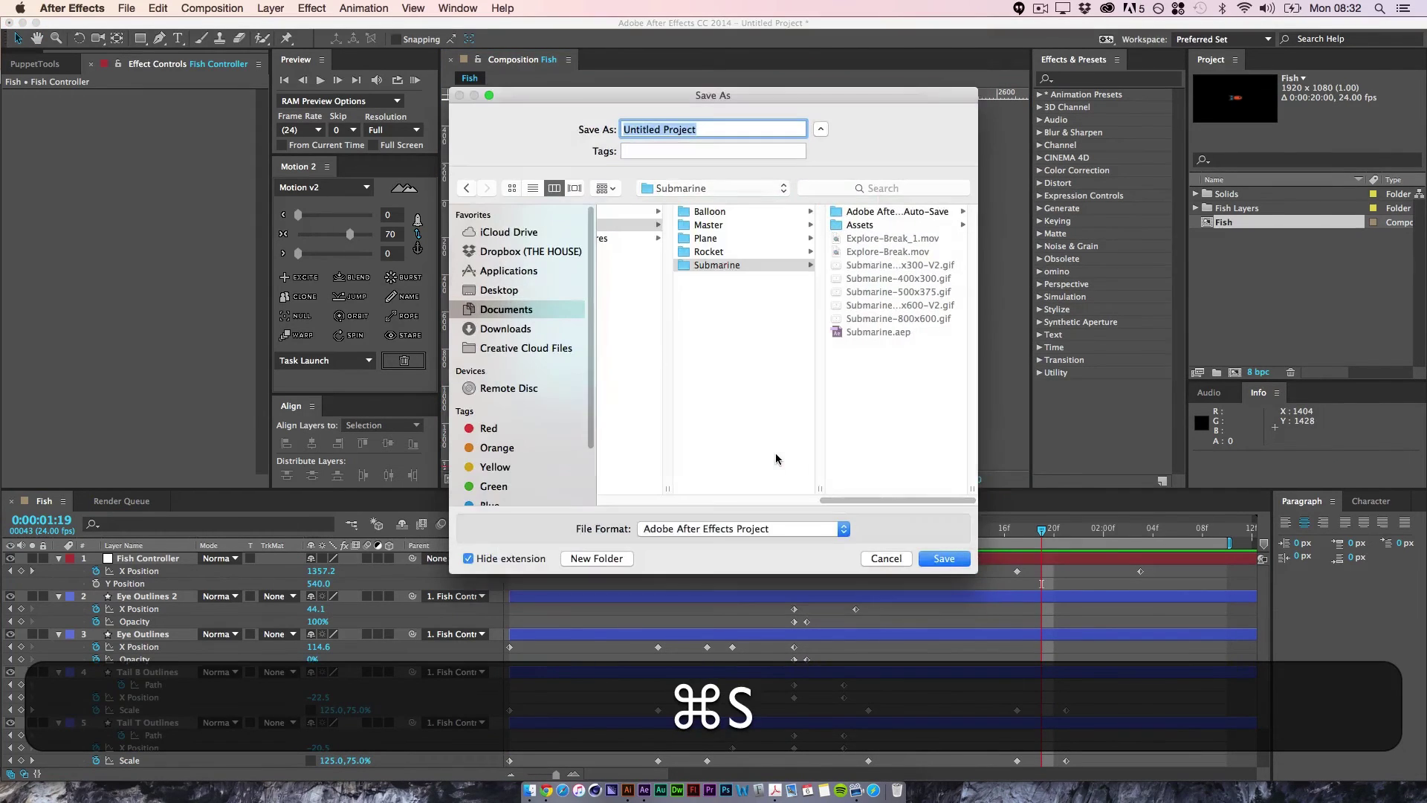
click(501, 309)
click(674, 360)
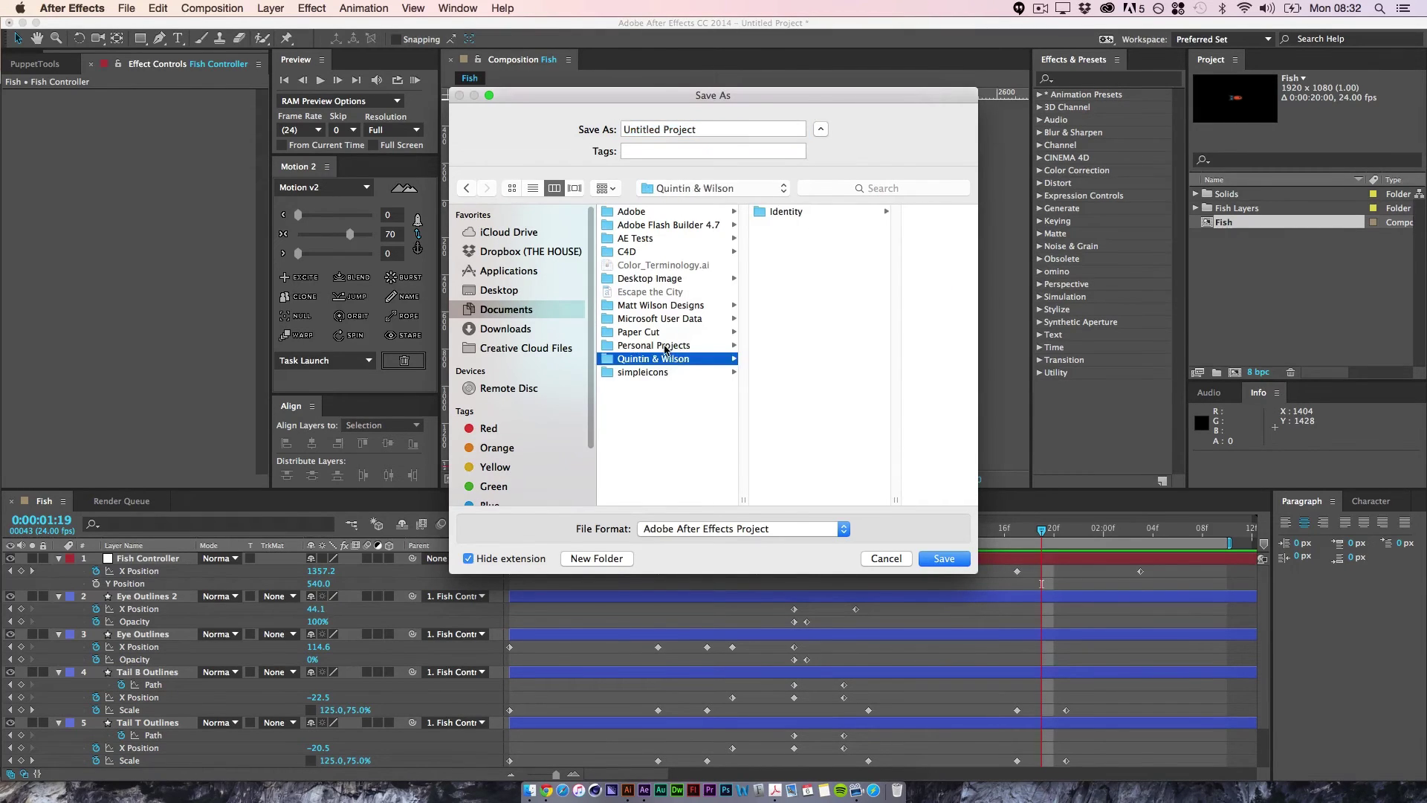
click(662, 306)
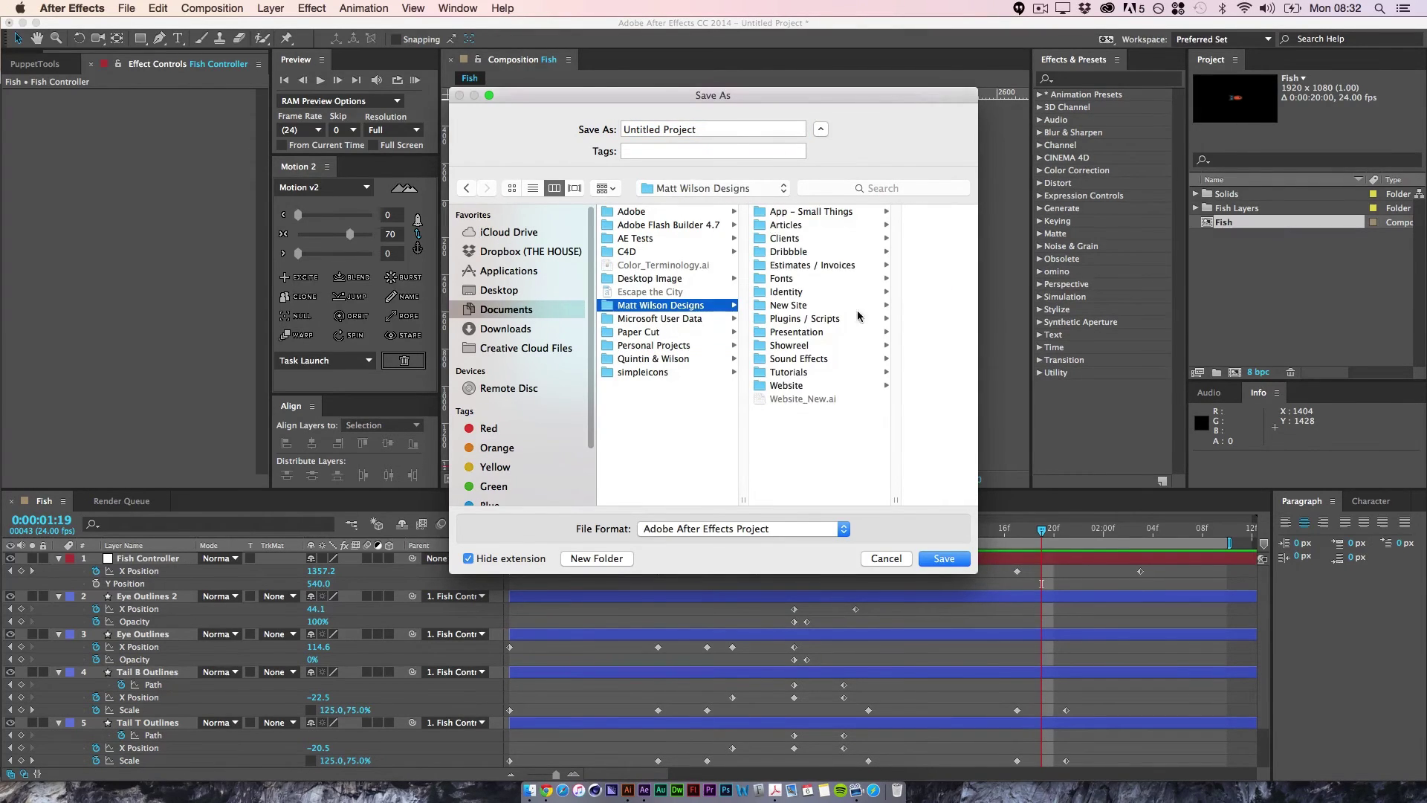
click(788, 371)
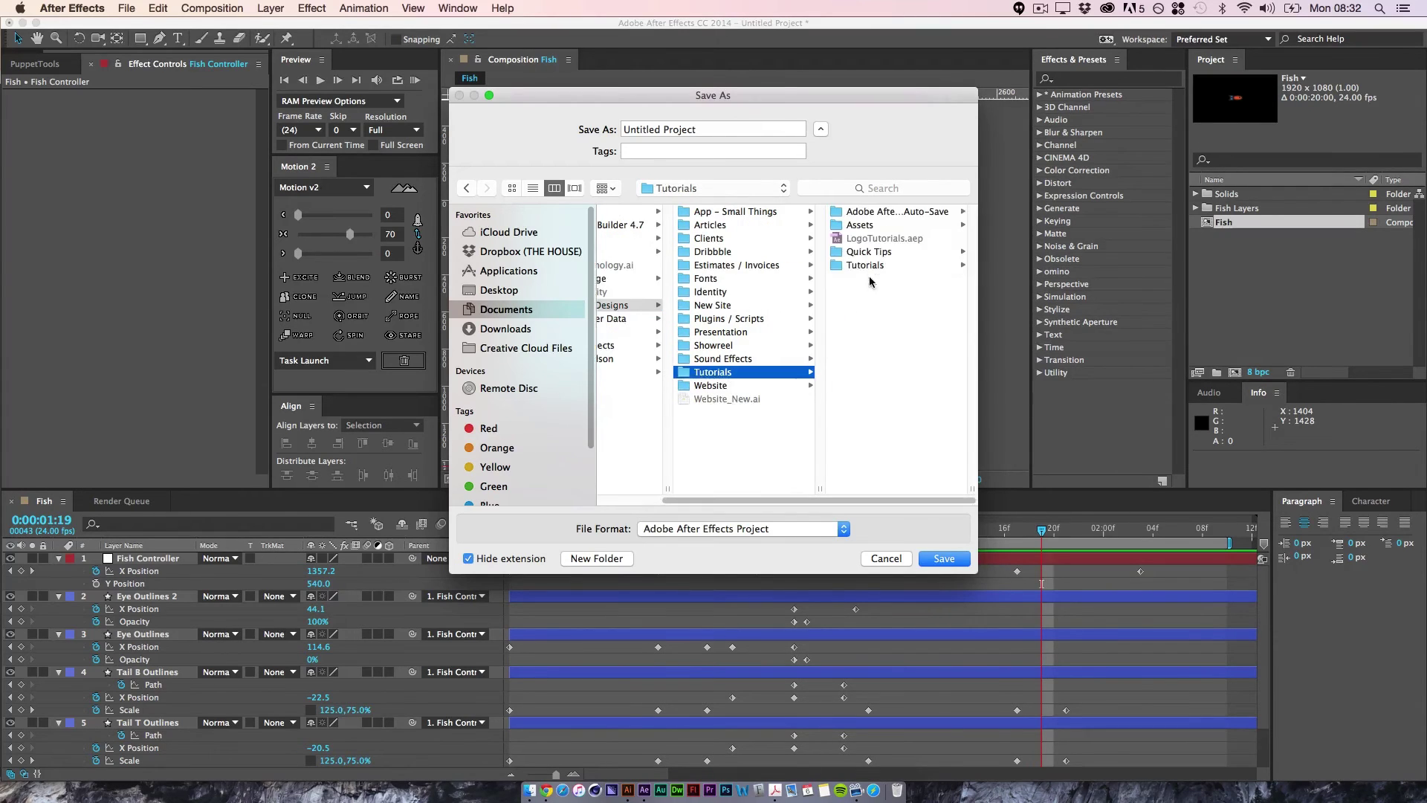
click(868, 266)
click(873, 280)
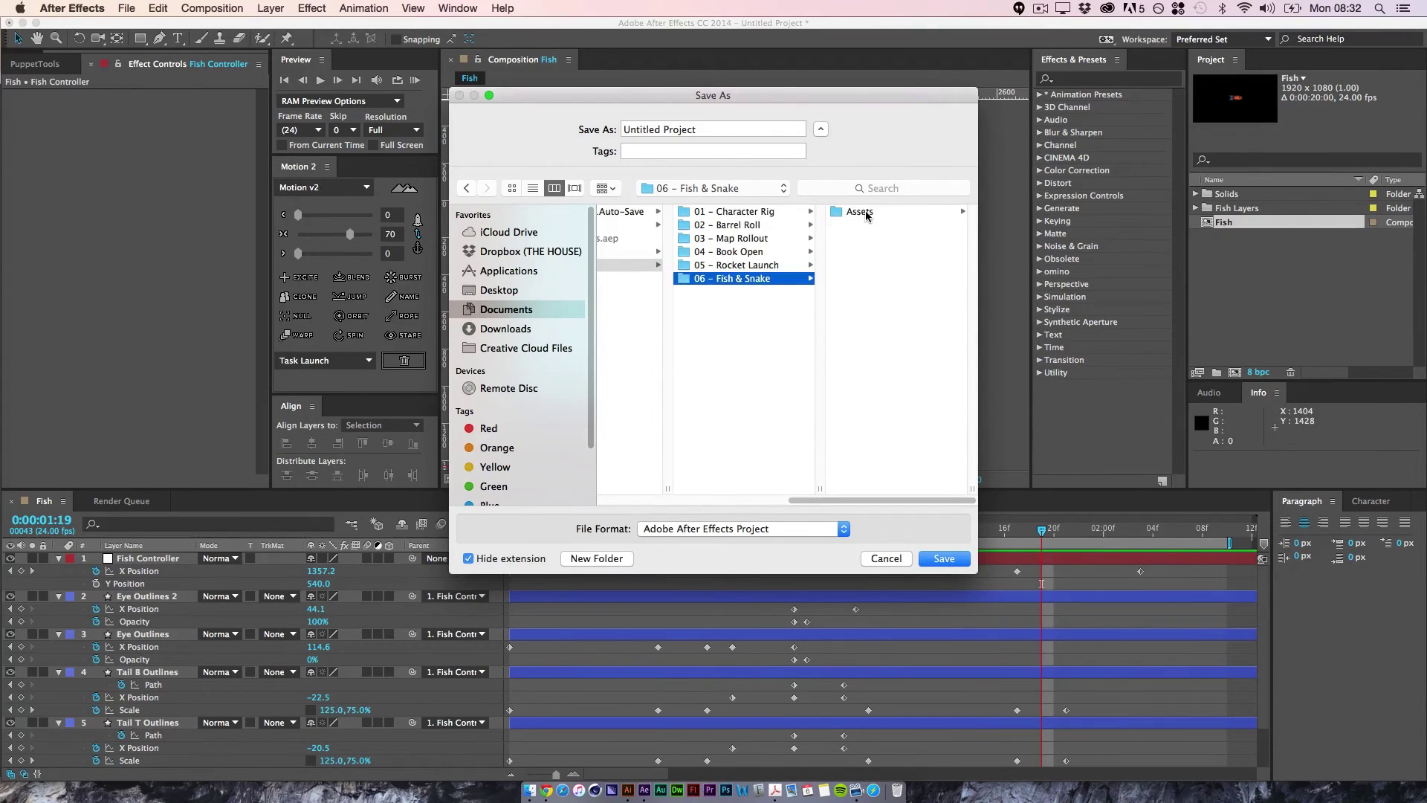
click(863, 213)
click(712, 129)
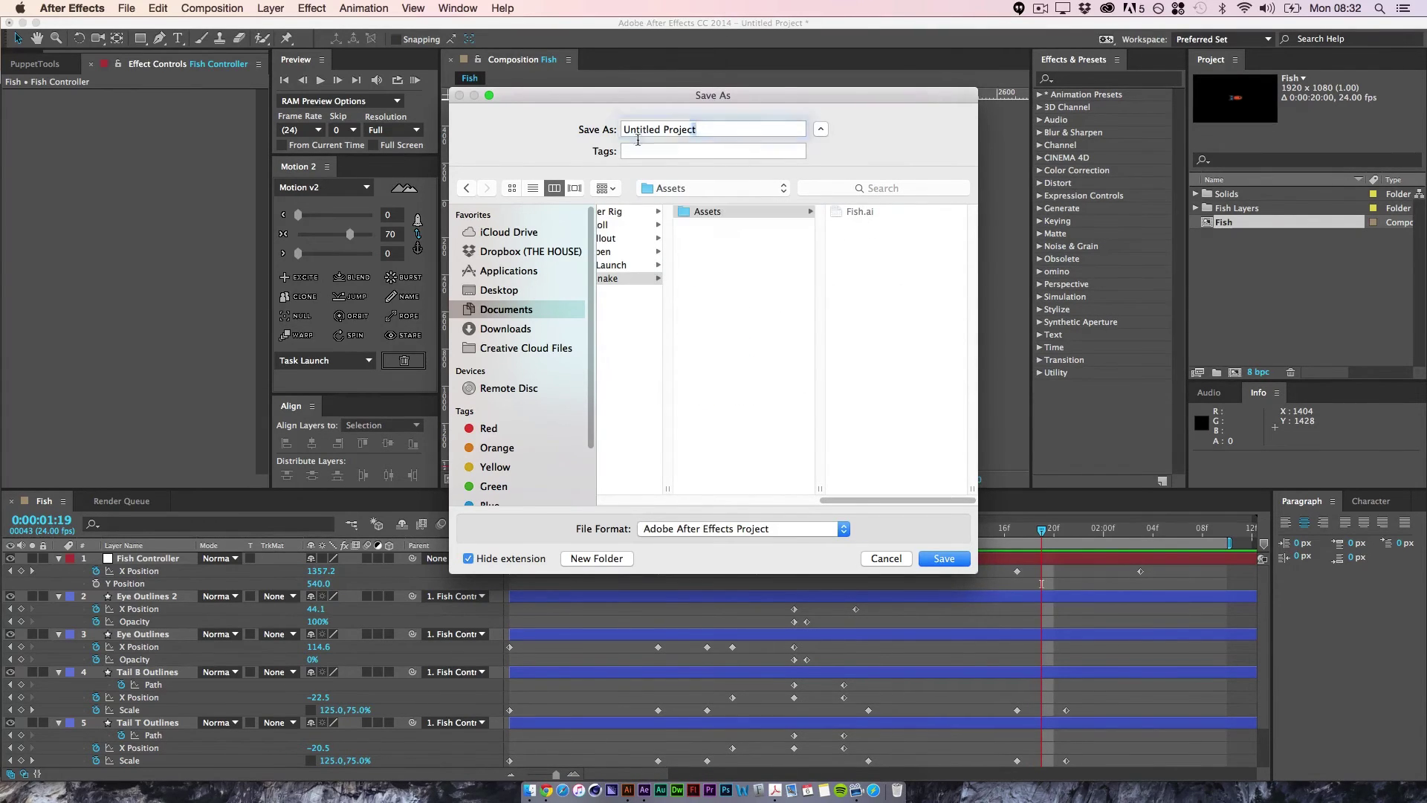
text(Fish)
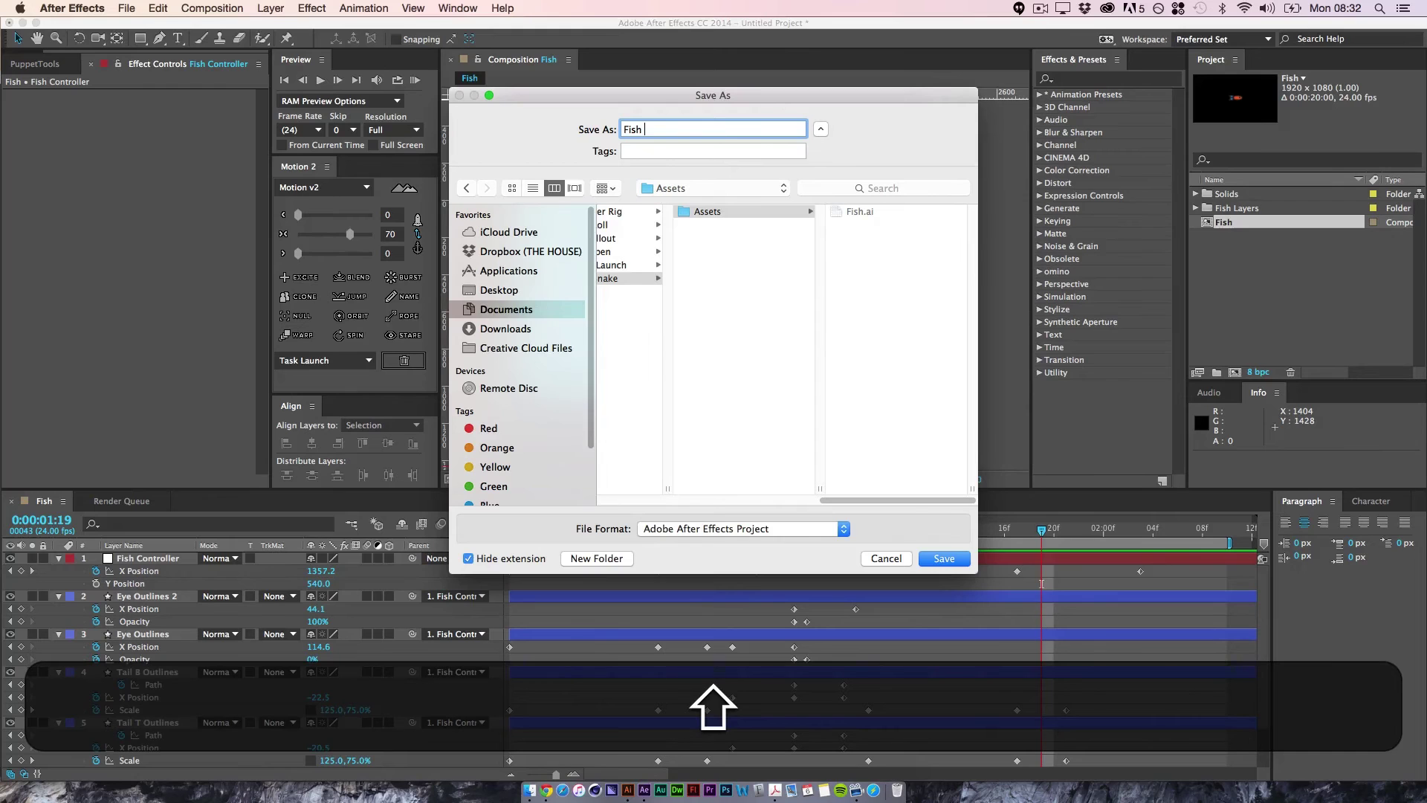
text(& Fish)
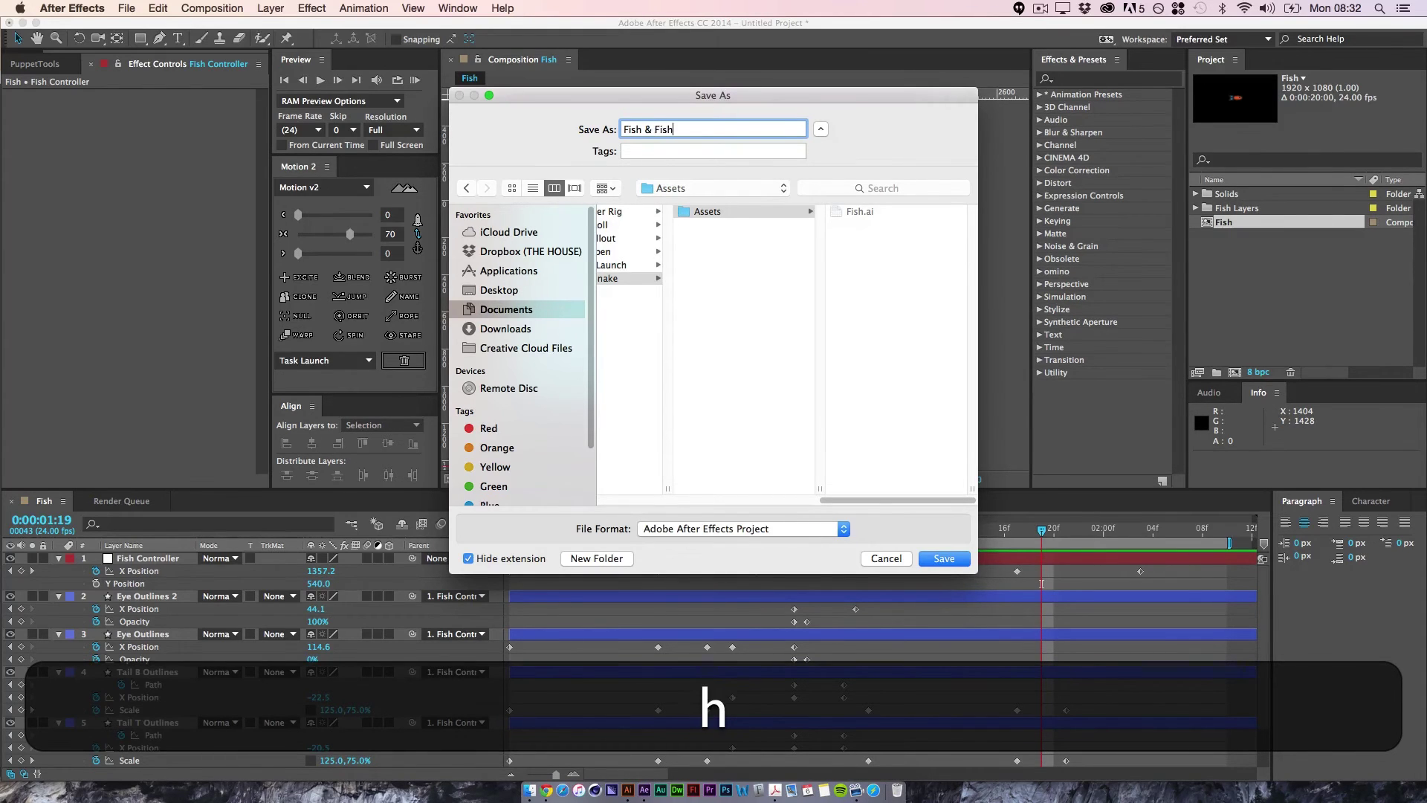
key(Return)
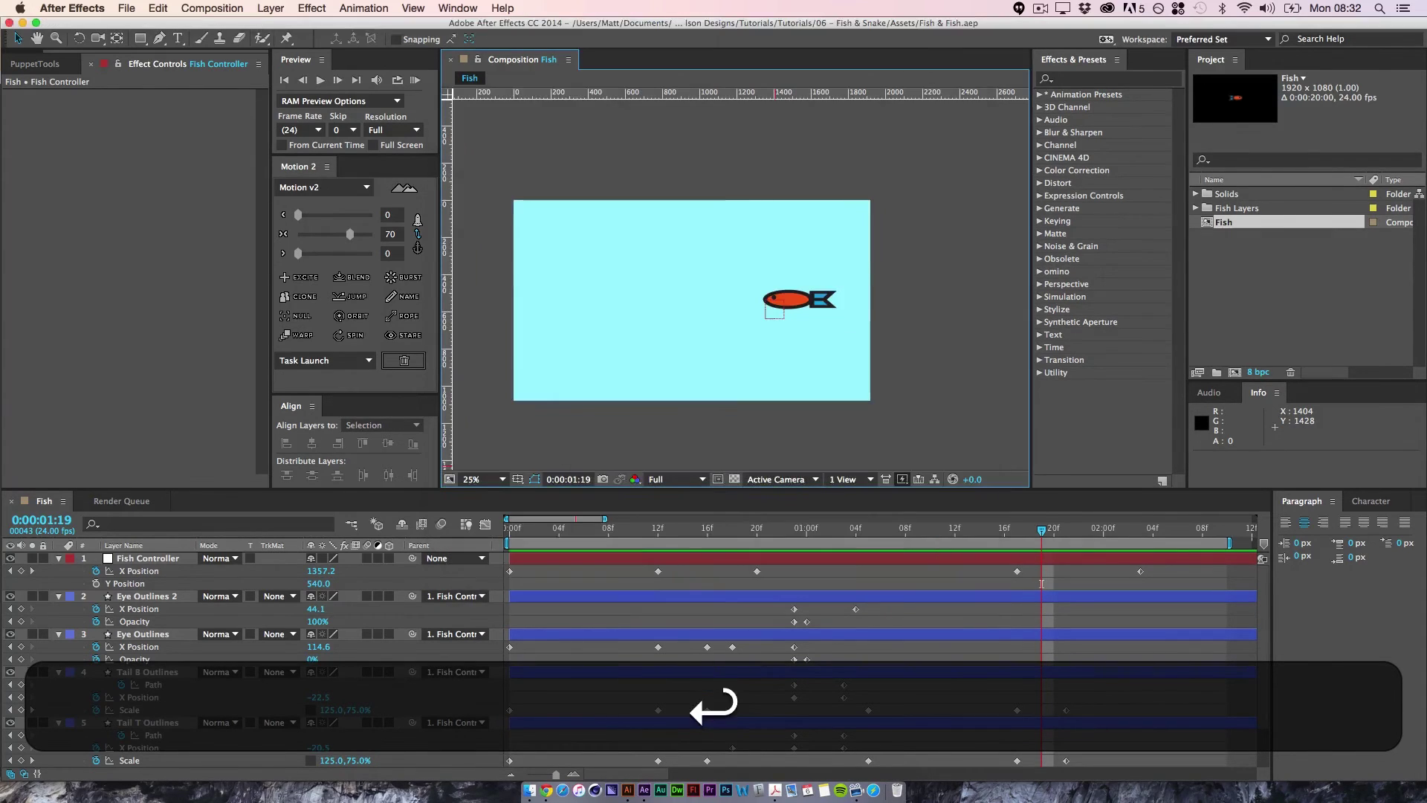
- Create a new 1920 x 1080 composition at 24 fps with a duration of 0:00:20:00
click(1000, 620)
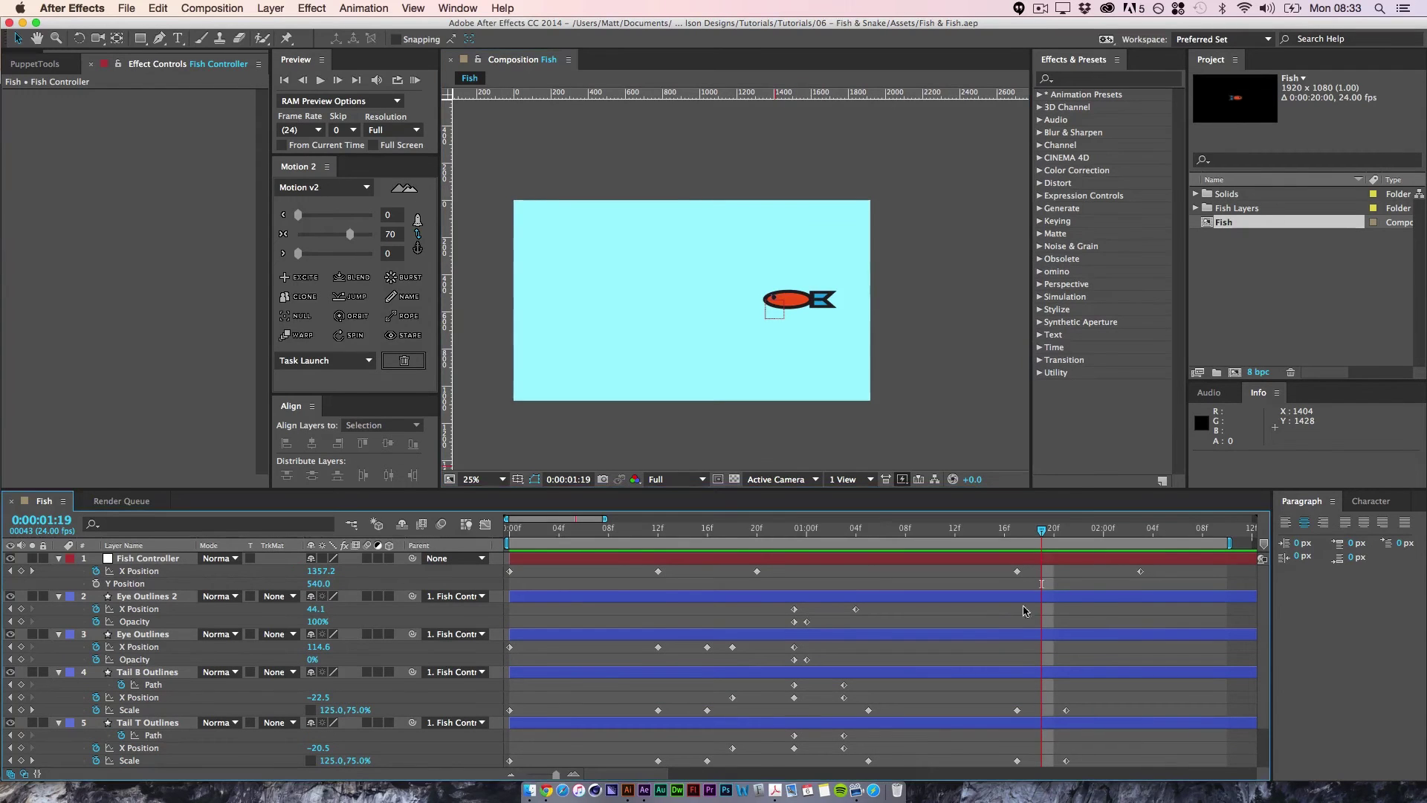
click(197, 6)
click(223, 28)
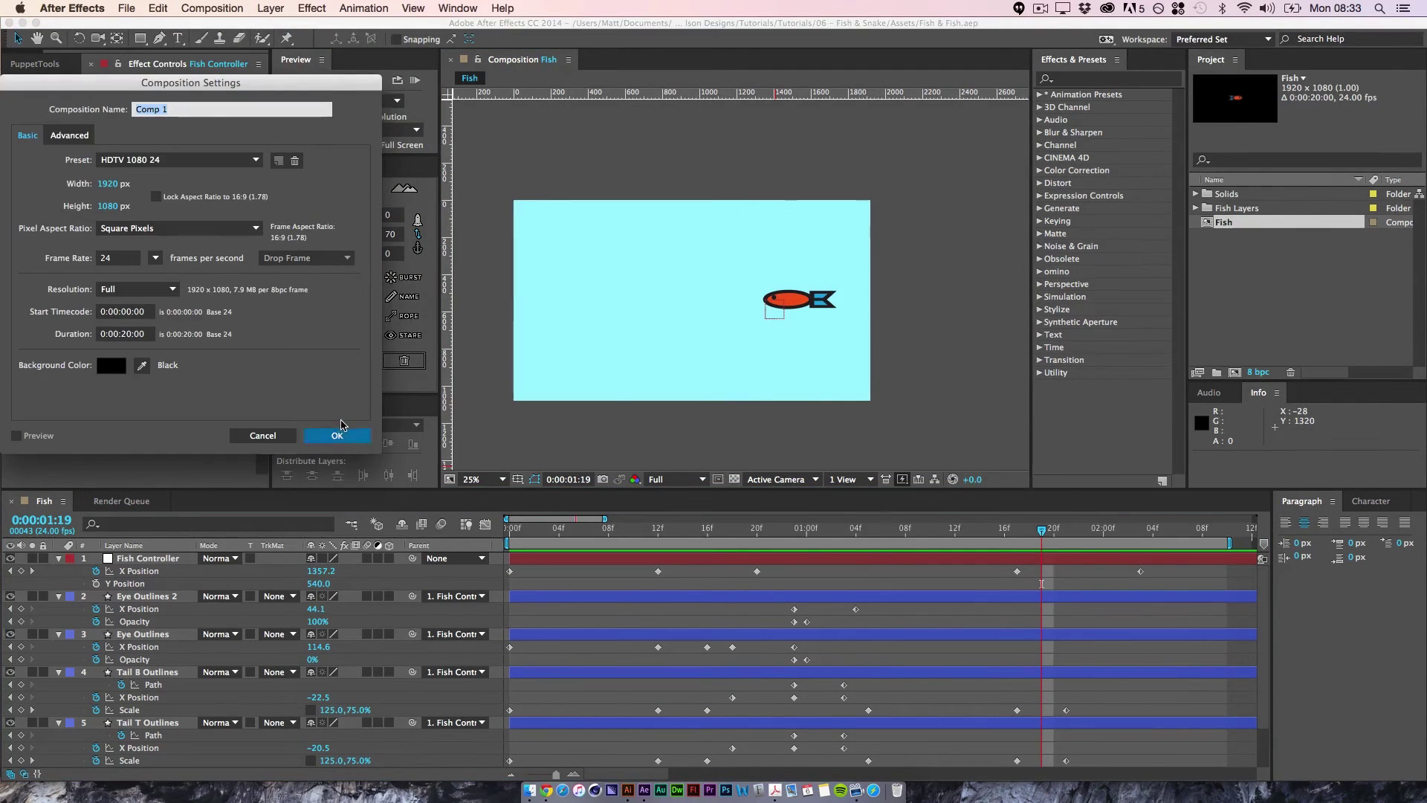
key(Return)
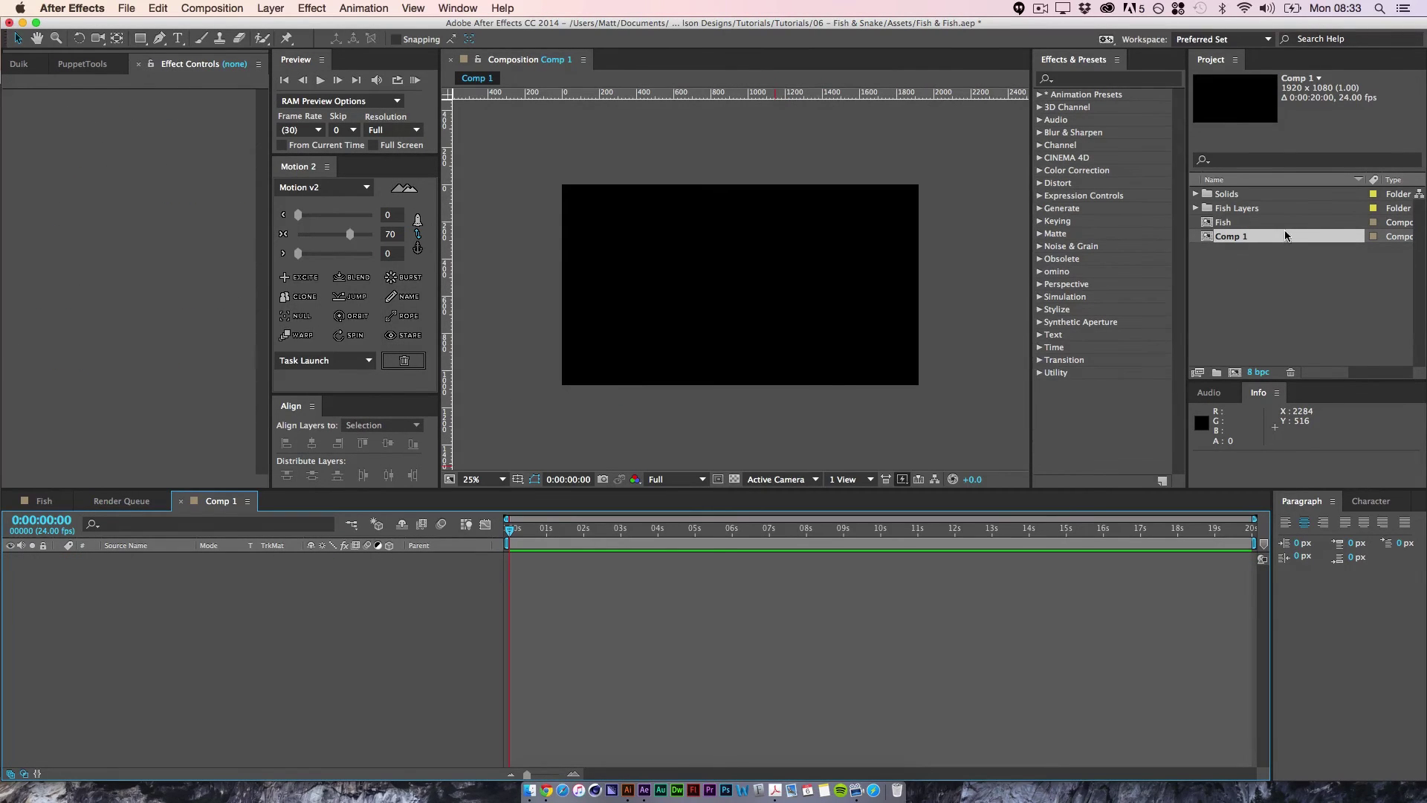
- Rename the new composition Comp 1 as Snake
key(Return)
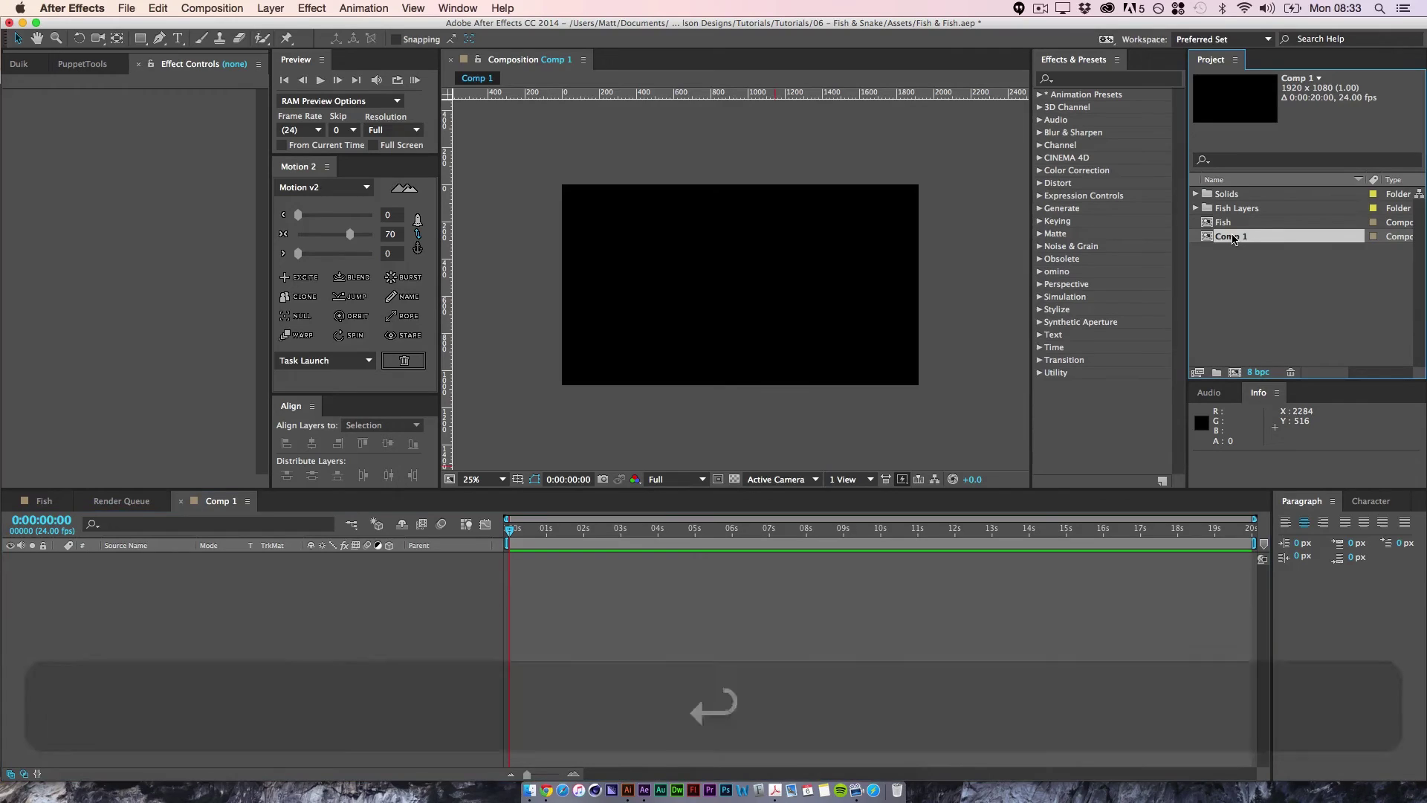
text(Snake)
key(BackSpace)
key(BackSpace)
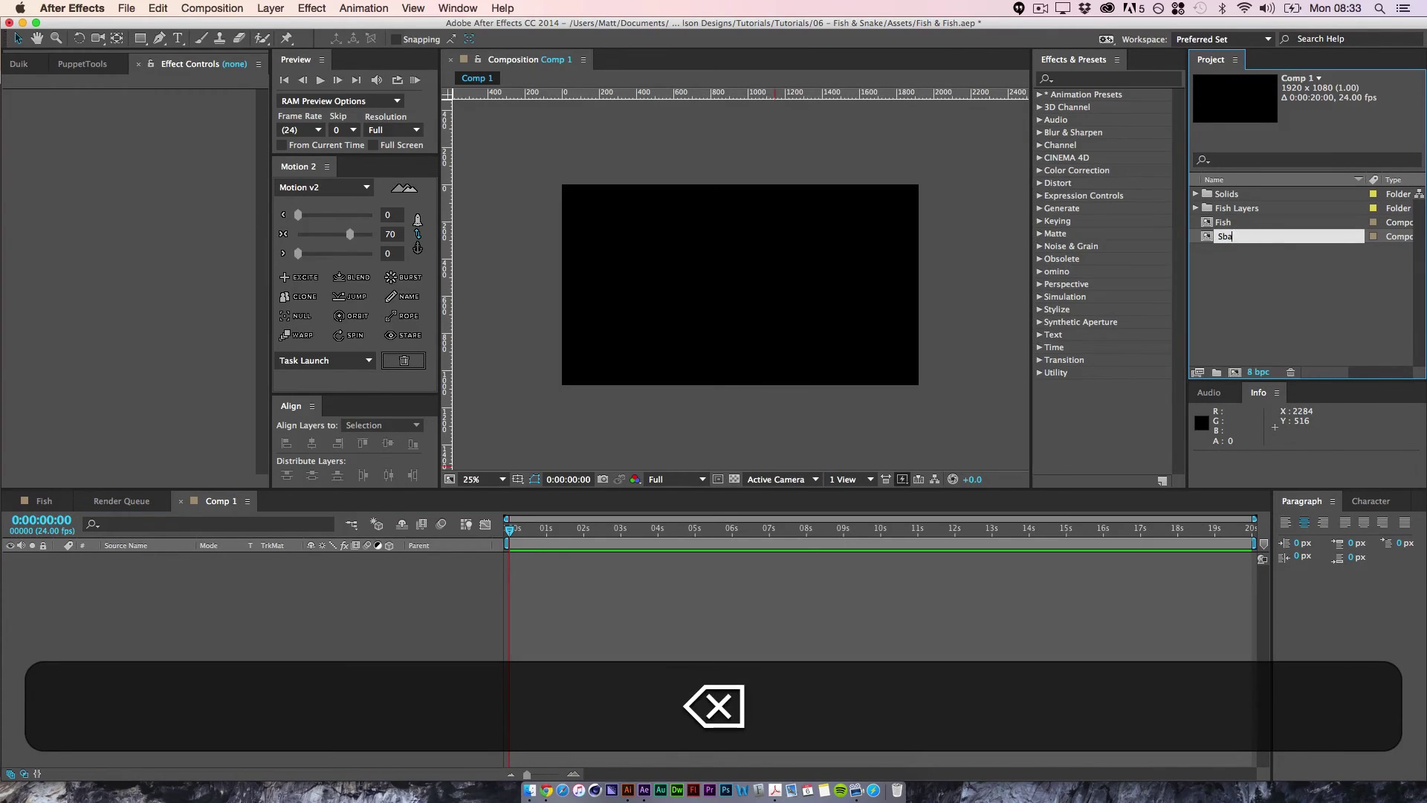
text(nale)
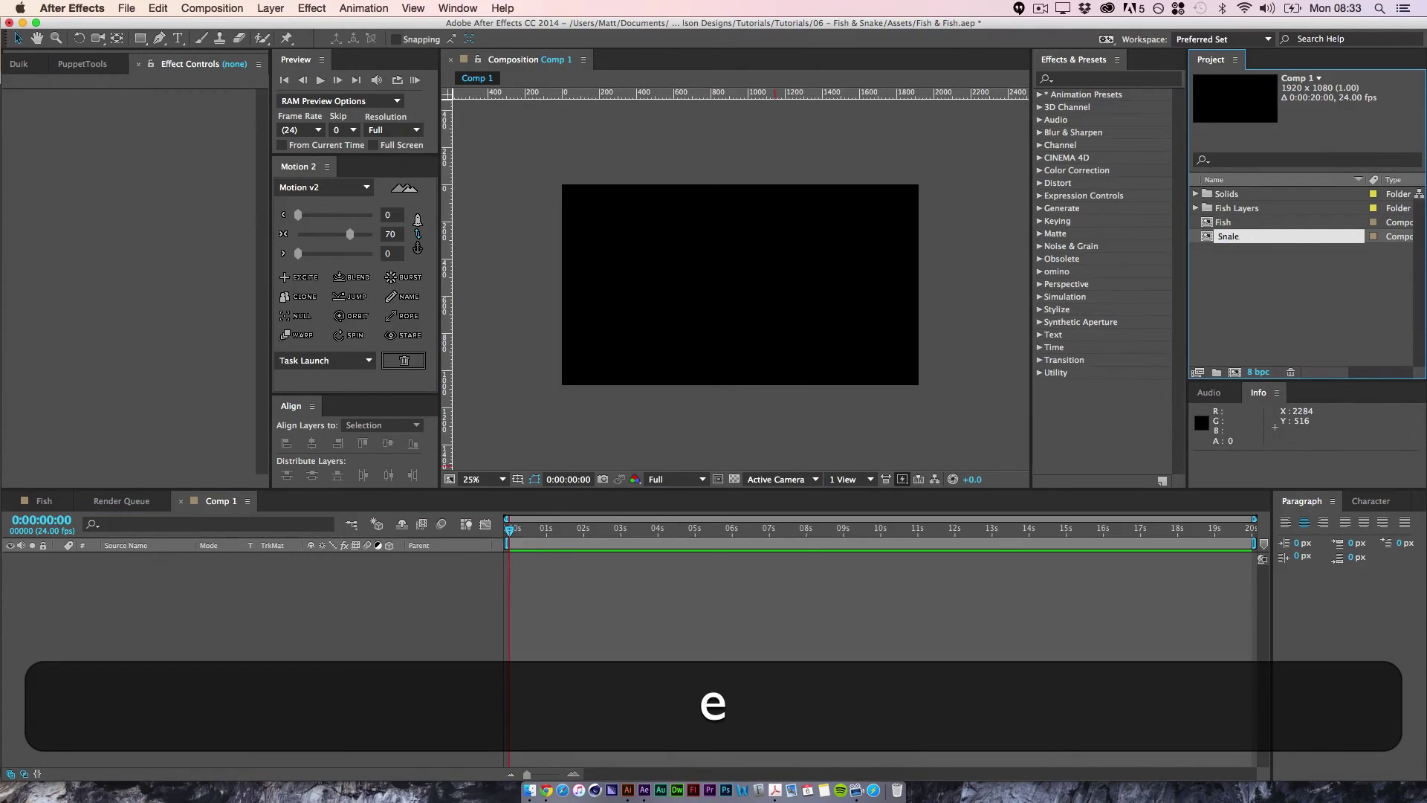
key(BackSpace)
key(BackSpace)
text(ke)
key(Return)
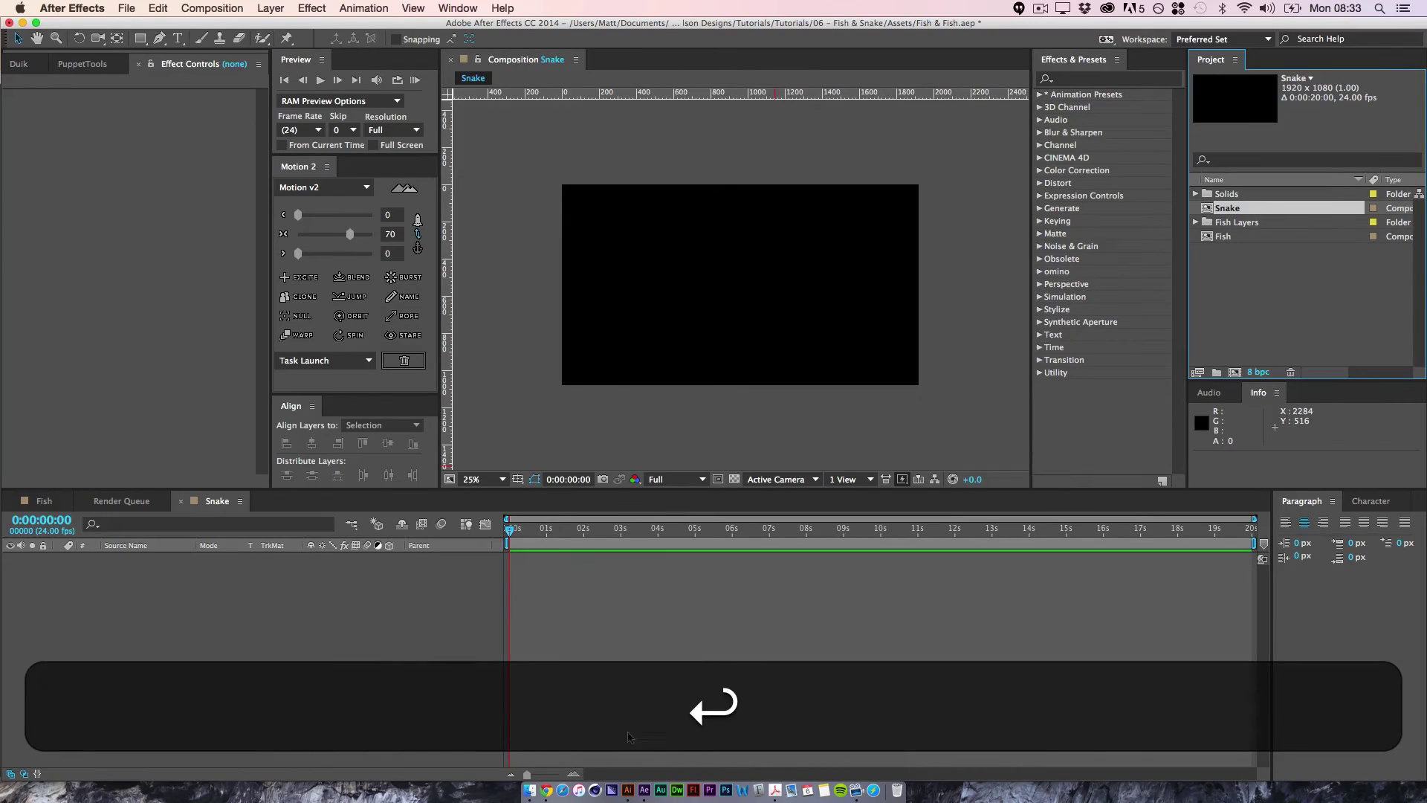
- Add a full-frame solid in light green A4FFC8 as the background of the Snake composition
click(568, 589)
click(279, 4)
mouse_move(297, 30)
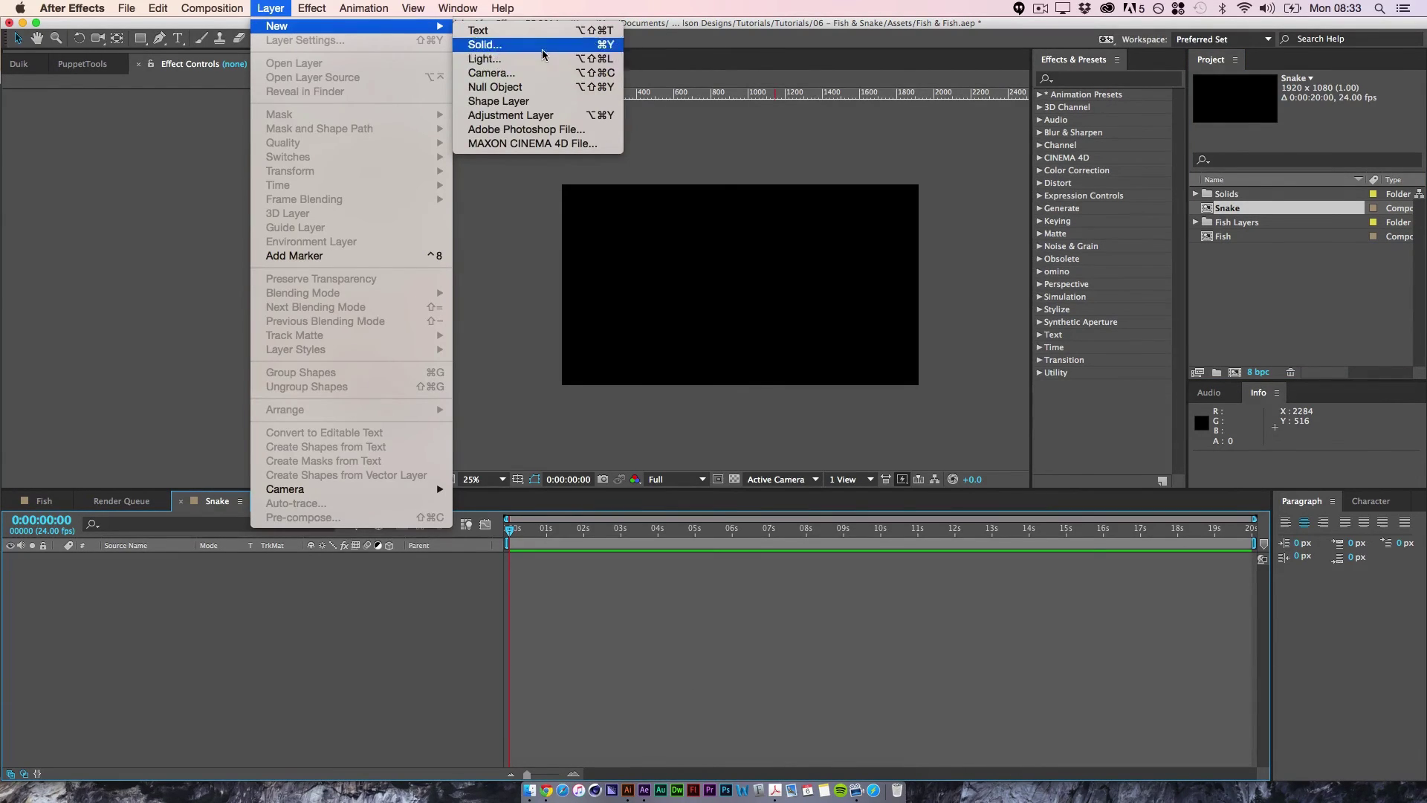
click(521, 44)
click(164, 328)
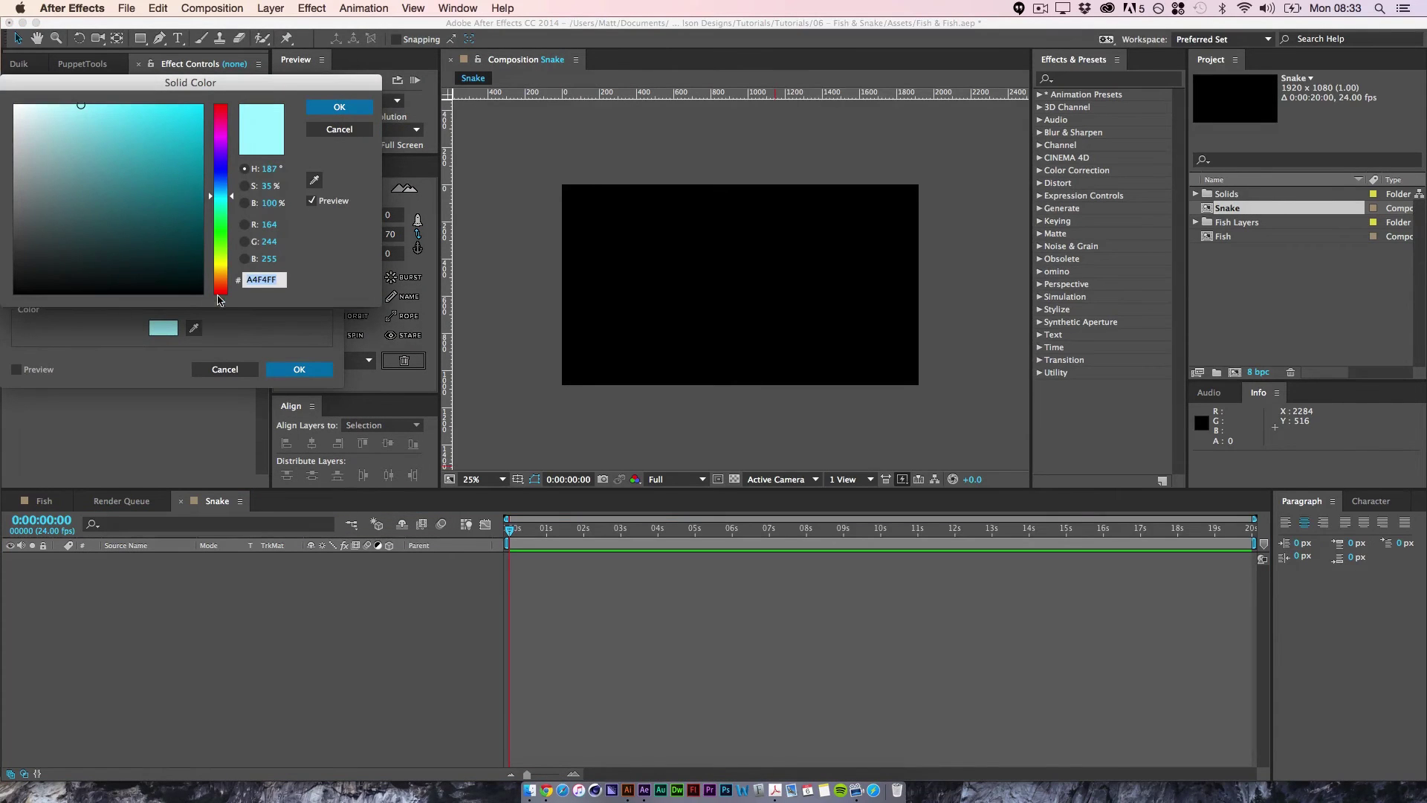
drag(229, 195, 232, 219)
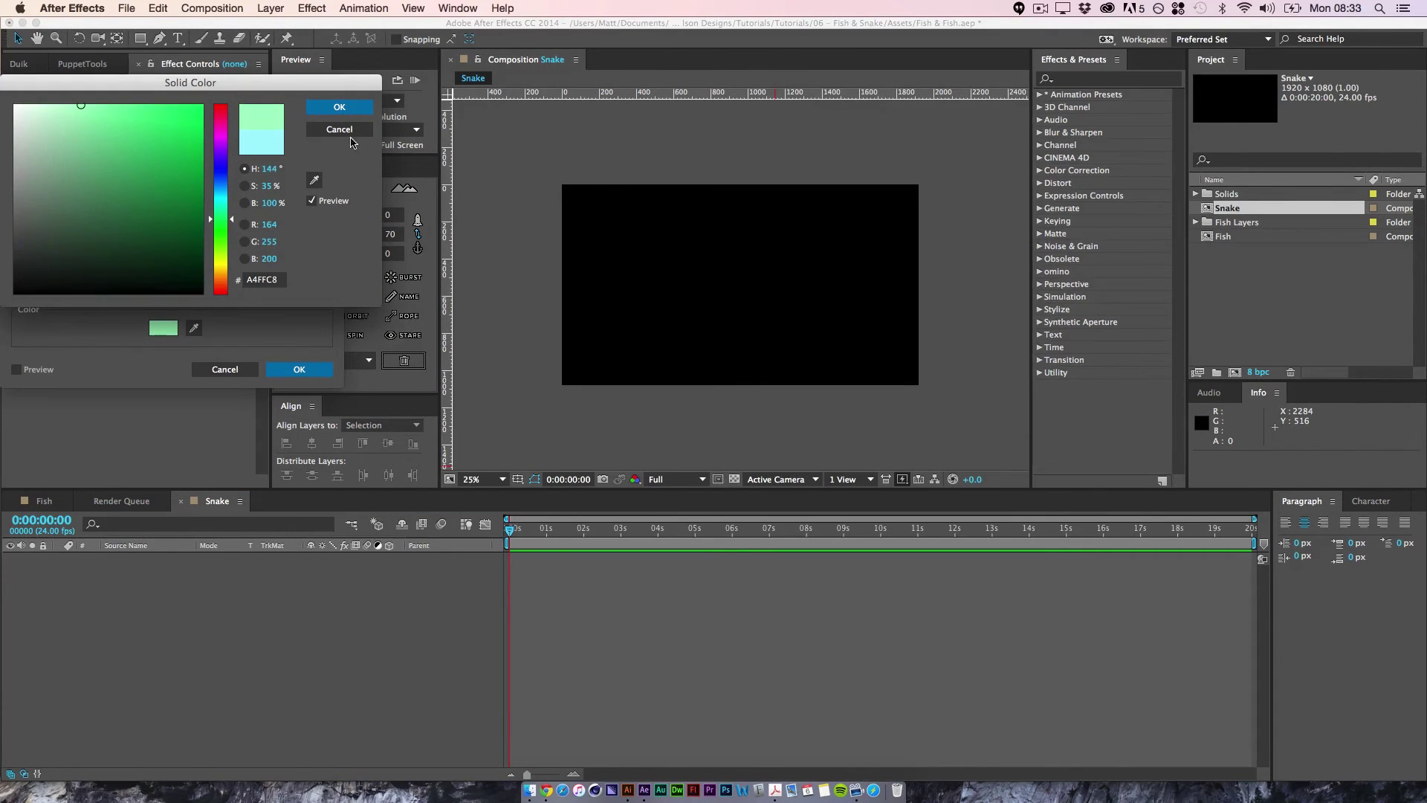
click(339, 106)
click(299, 370)
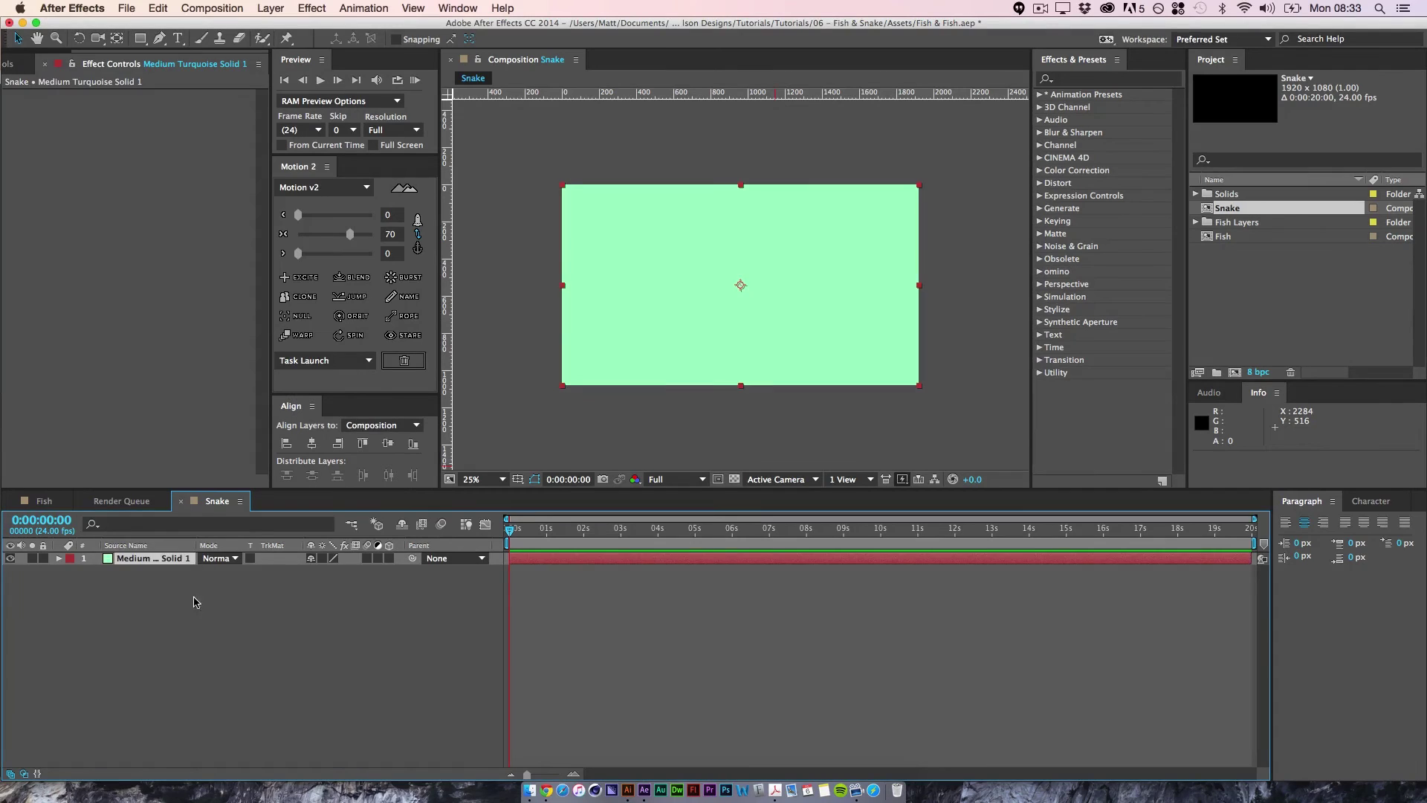
- Lock the green background solid's layer
click(177, 626)
click(180, 559)
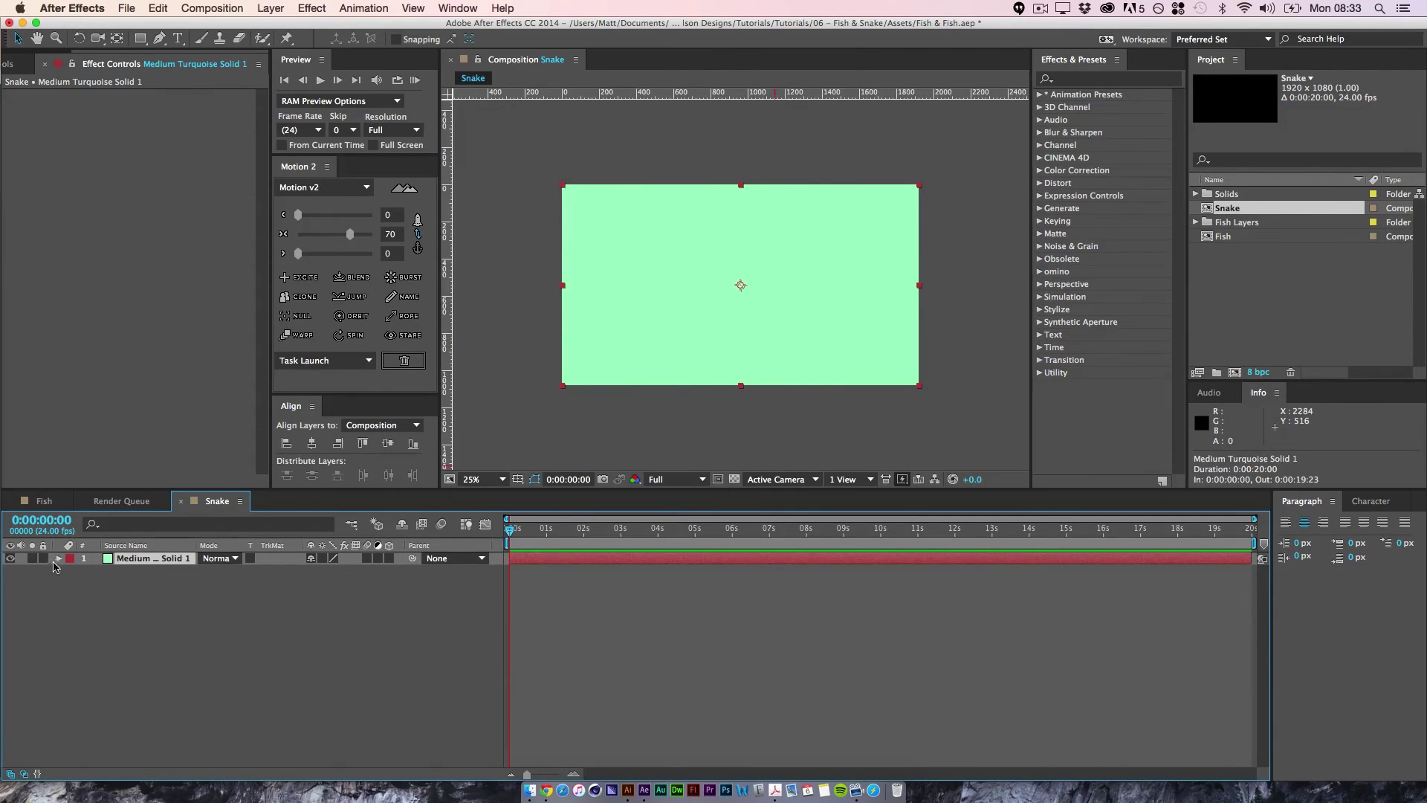
click(57, 588)
- Draw a long, thin rectangle with a yellow fill and a dark 15 px stroke, and centre its anchor point on the shape
click(140, 39)
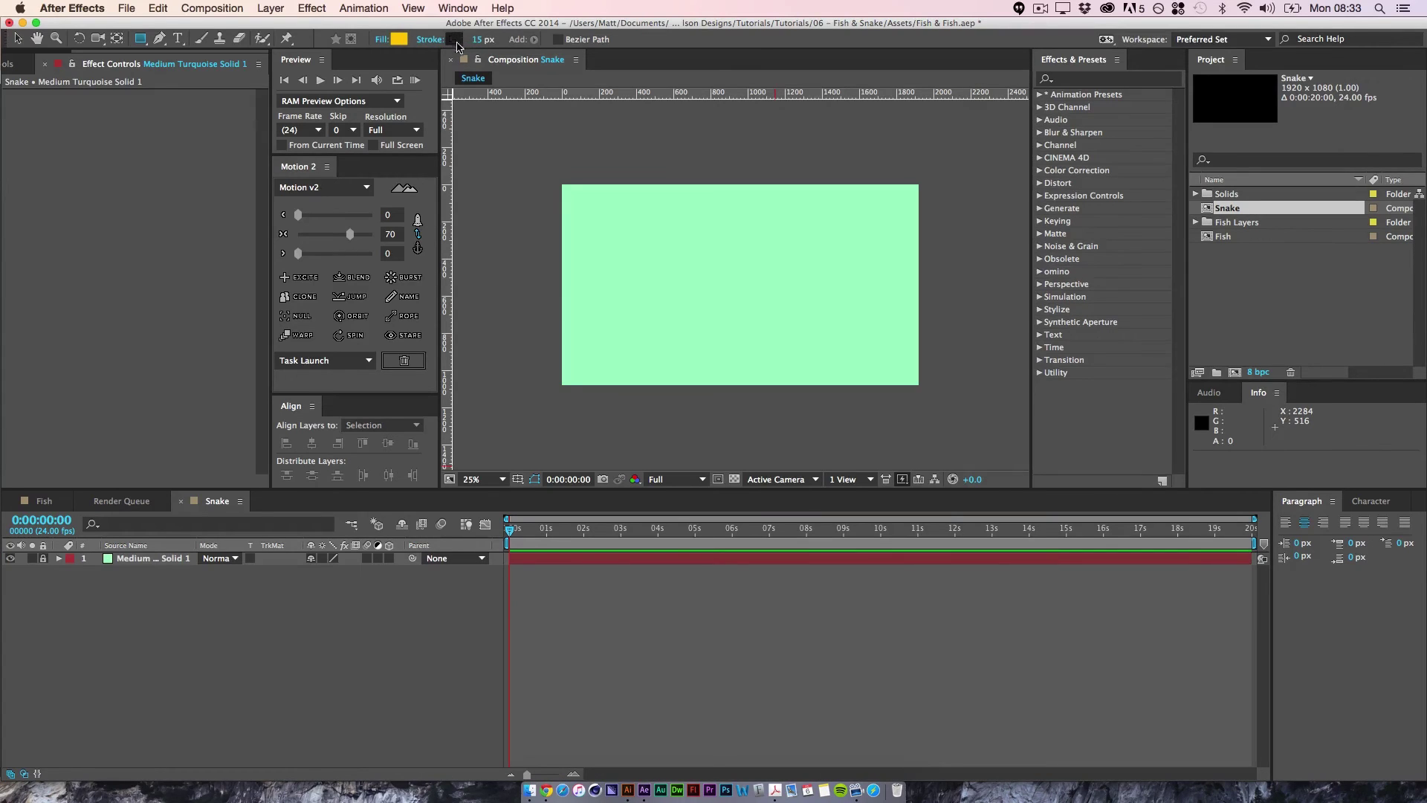
mouse_move(599, 257)
mouse_down()
mouse_move(695, 293)
mouse_move(863, 305)
mouse_move(840, 271)
mouse_move(783, 274)
mouse_up()
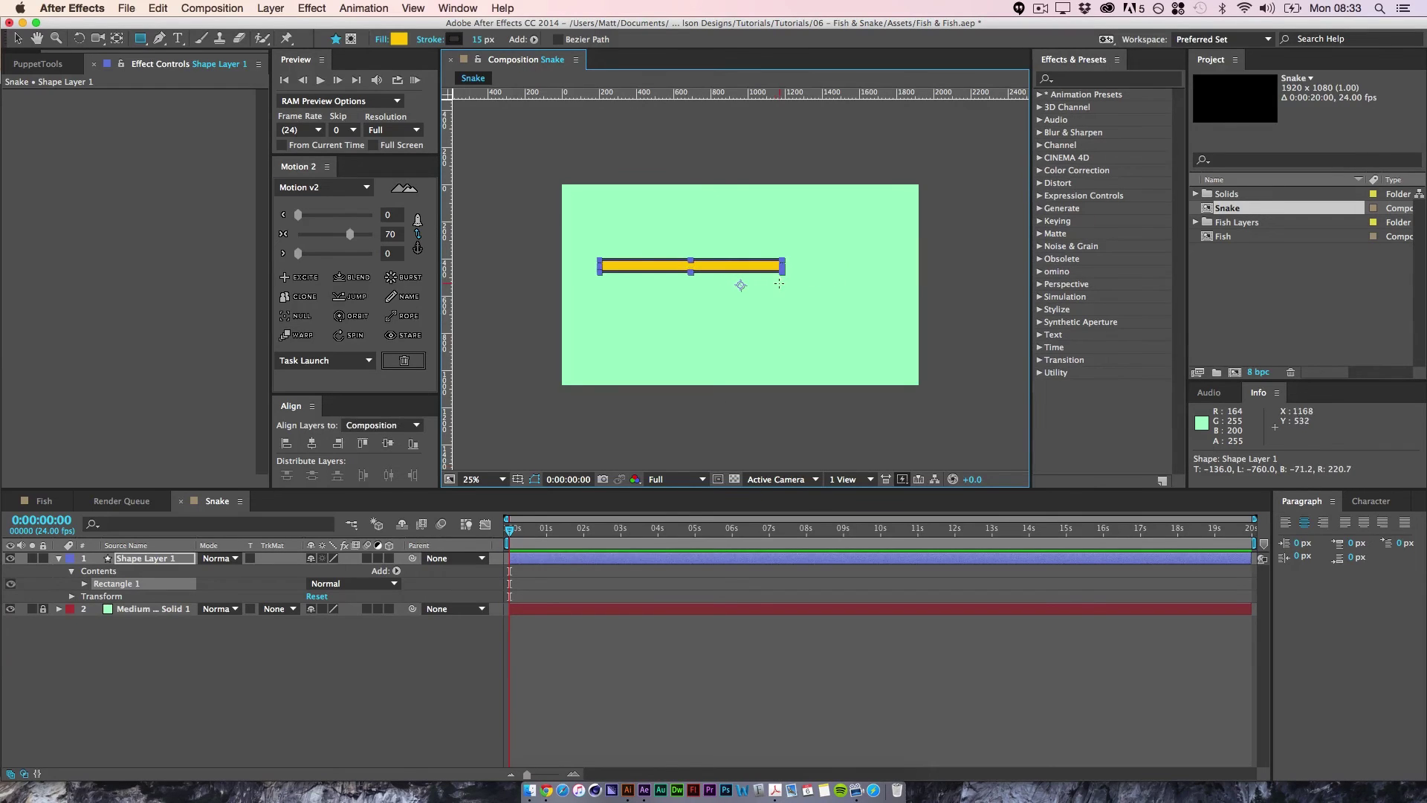
click(418, 248)
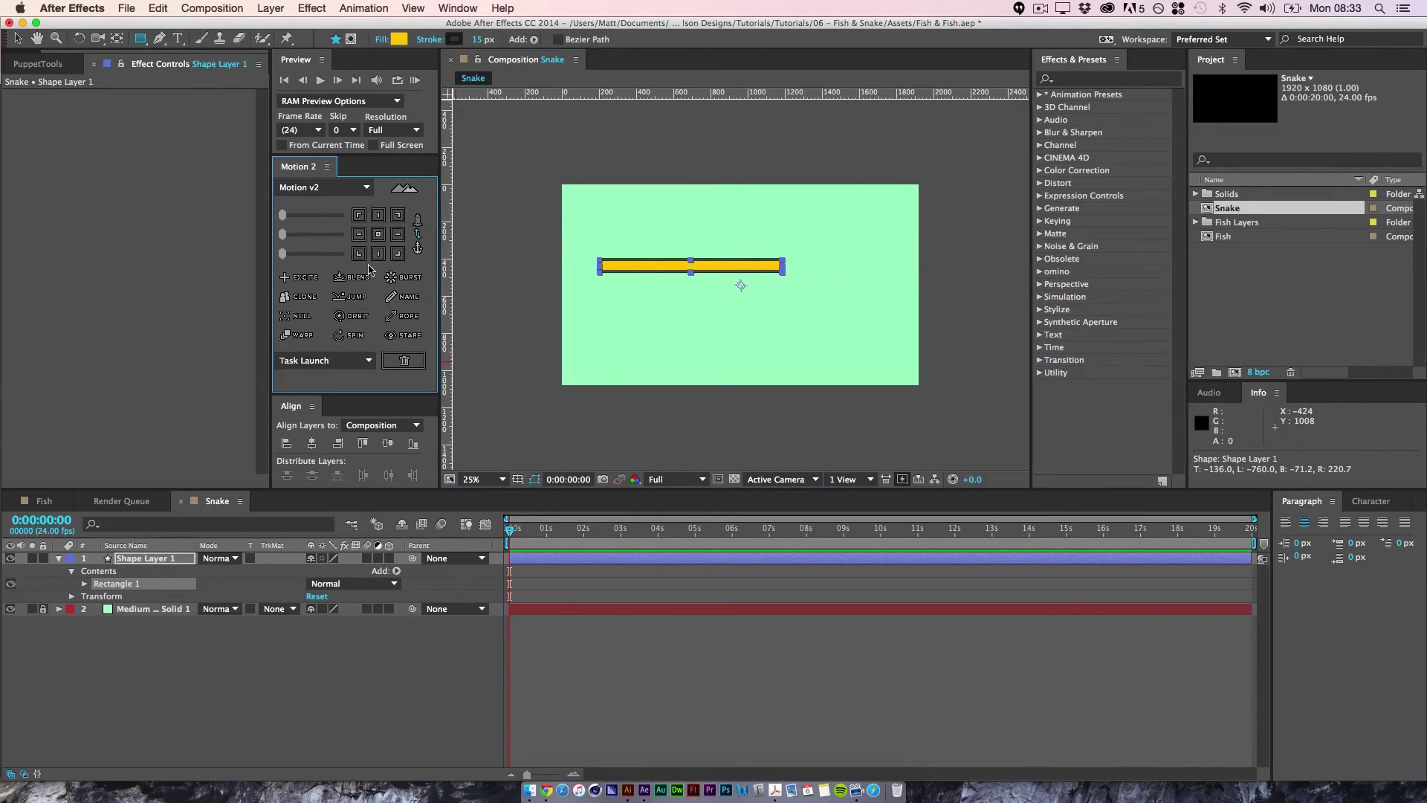
click(378, 234)
- Align the rectangle to the composition's horizontal and vertical centre
click(17, 38)
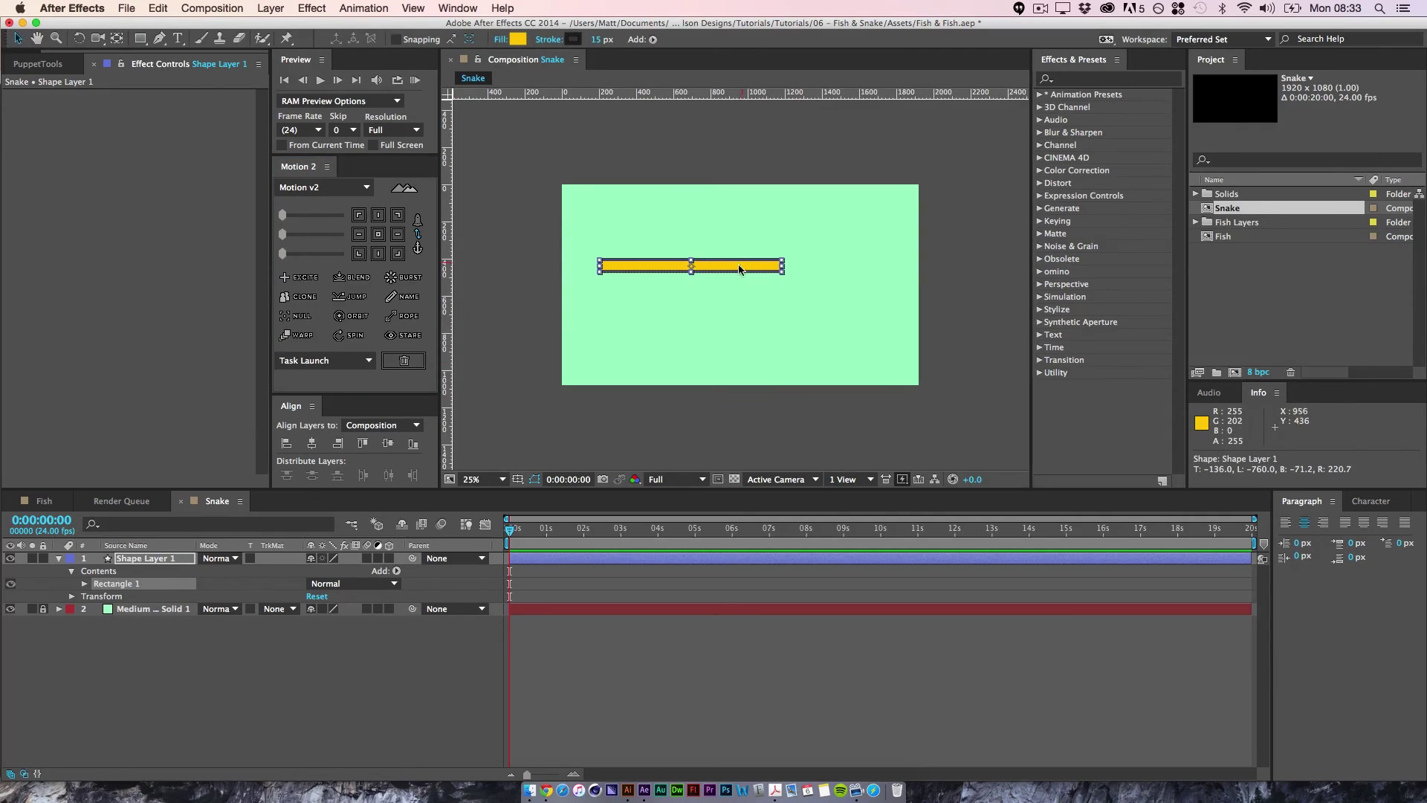
click(311, 443)
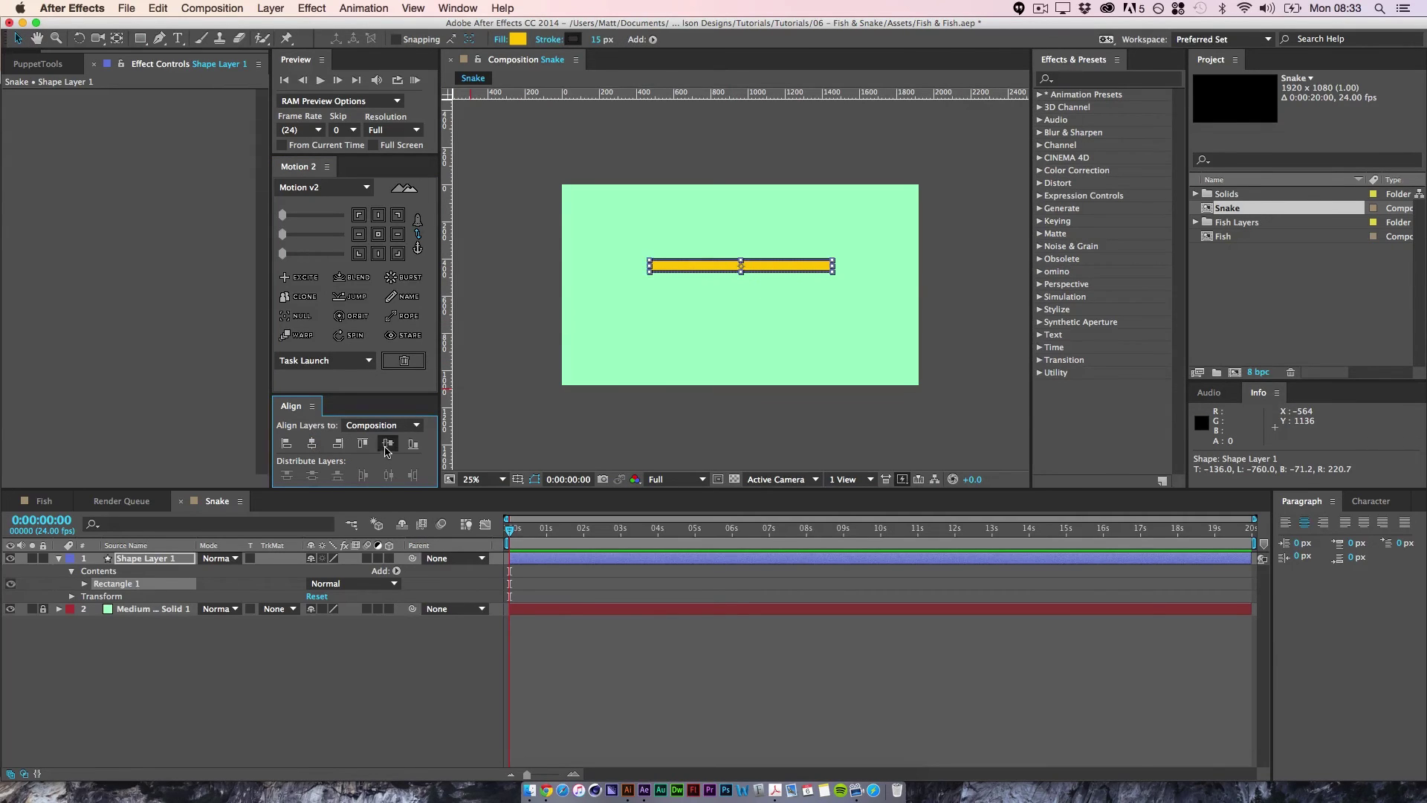
click(387, 443)
click(720, 654)
key(super+equal)
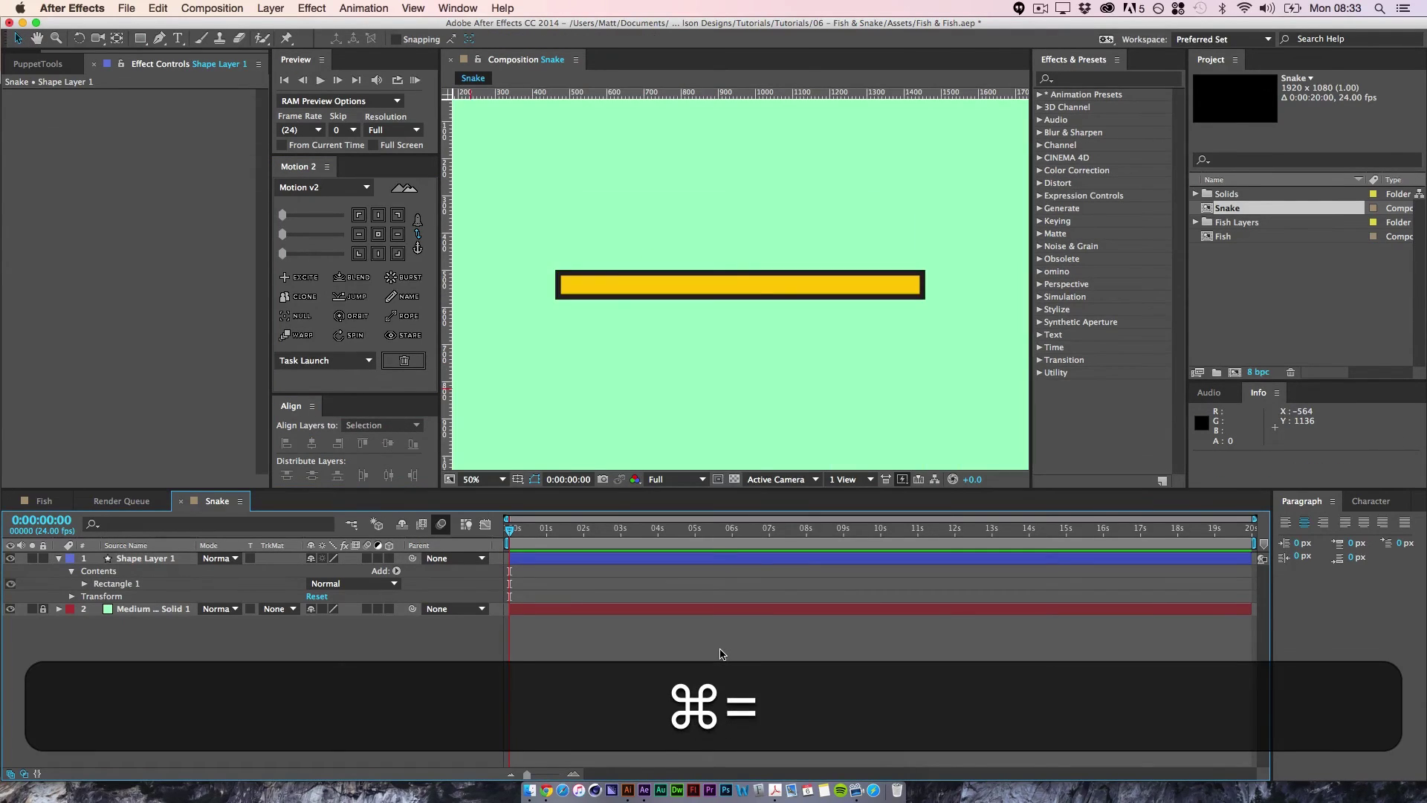
key(super+minus)
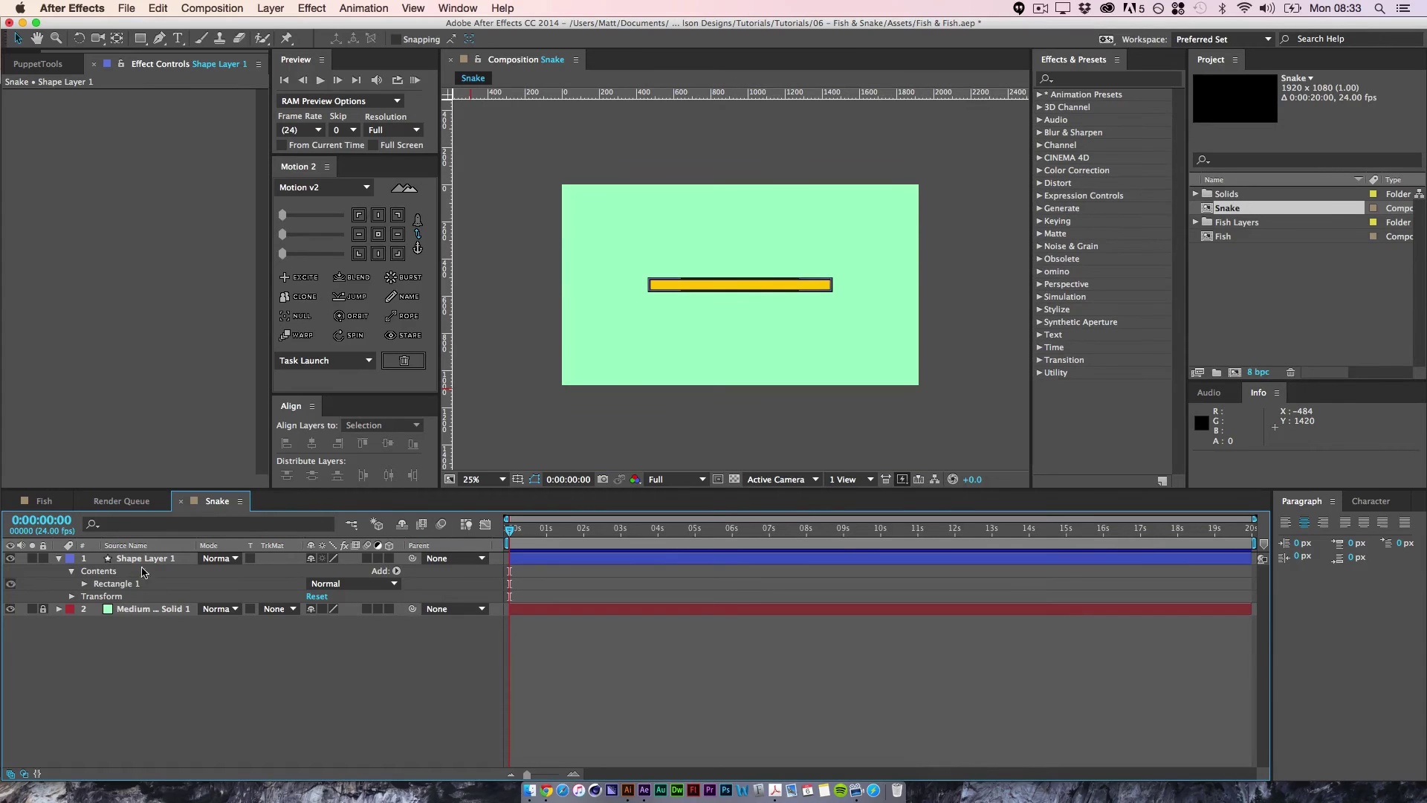
- Add an ellipse path to the contents of the snake's shape layer
click(142, 569)
click(122, 644)
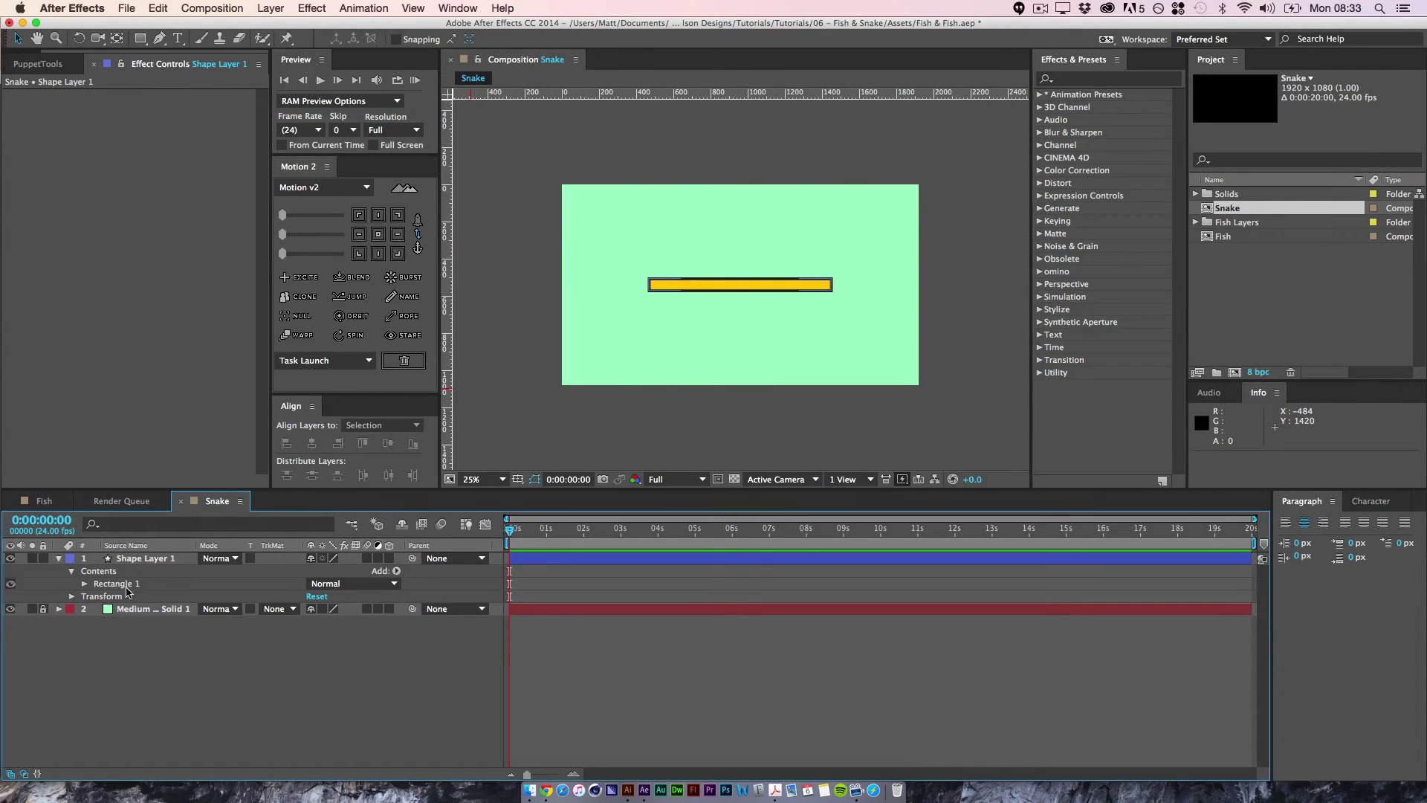
click(96, 572)
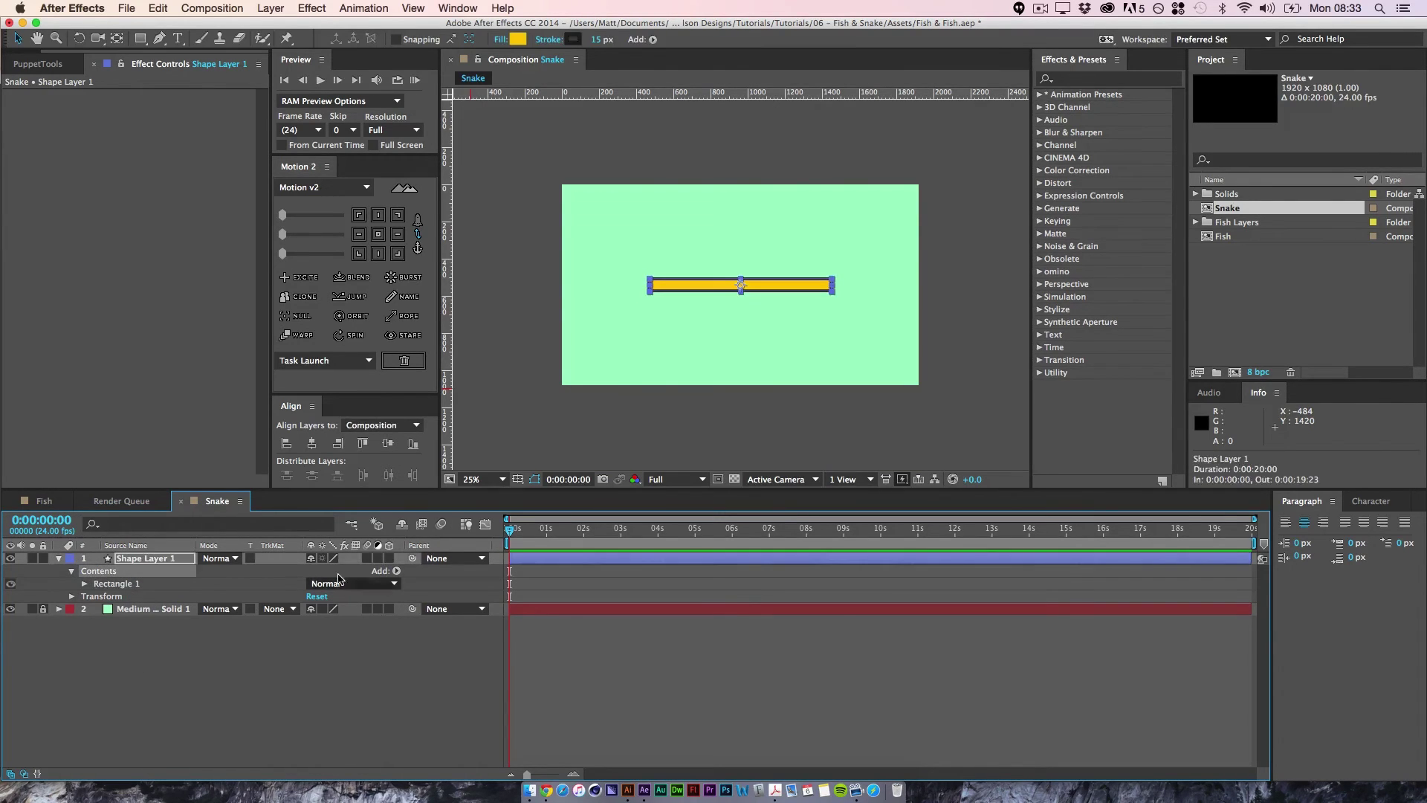
click(396, 570)
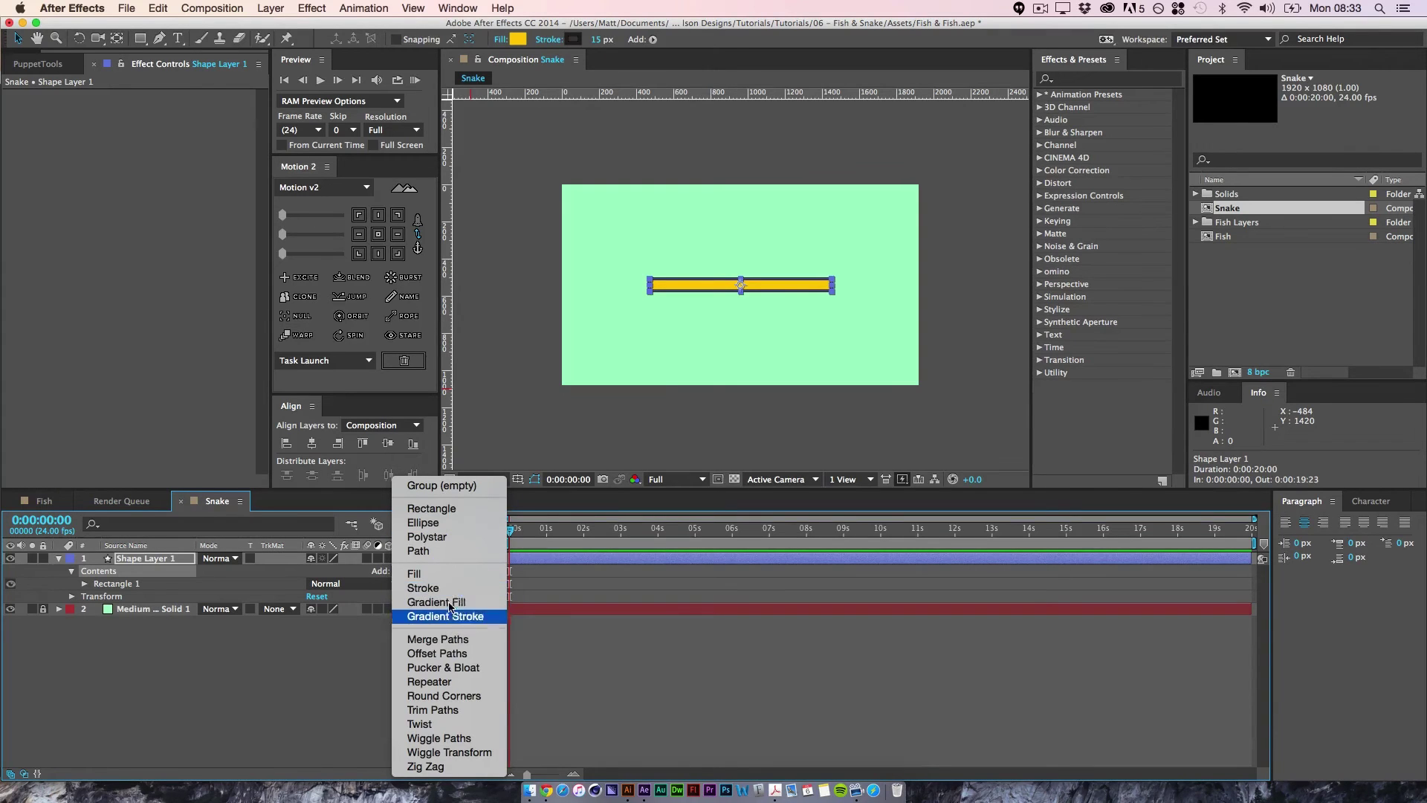
click(435, 537)
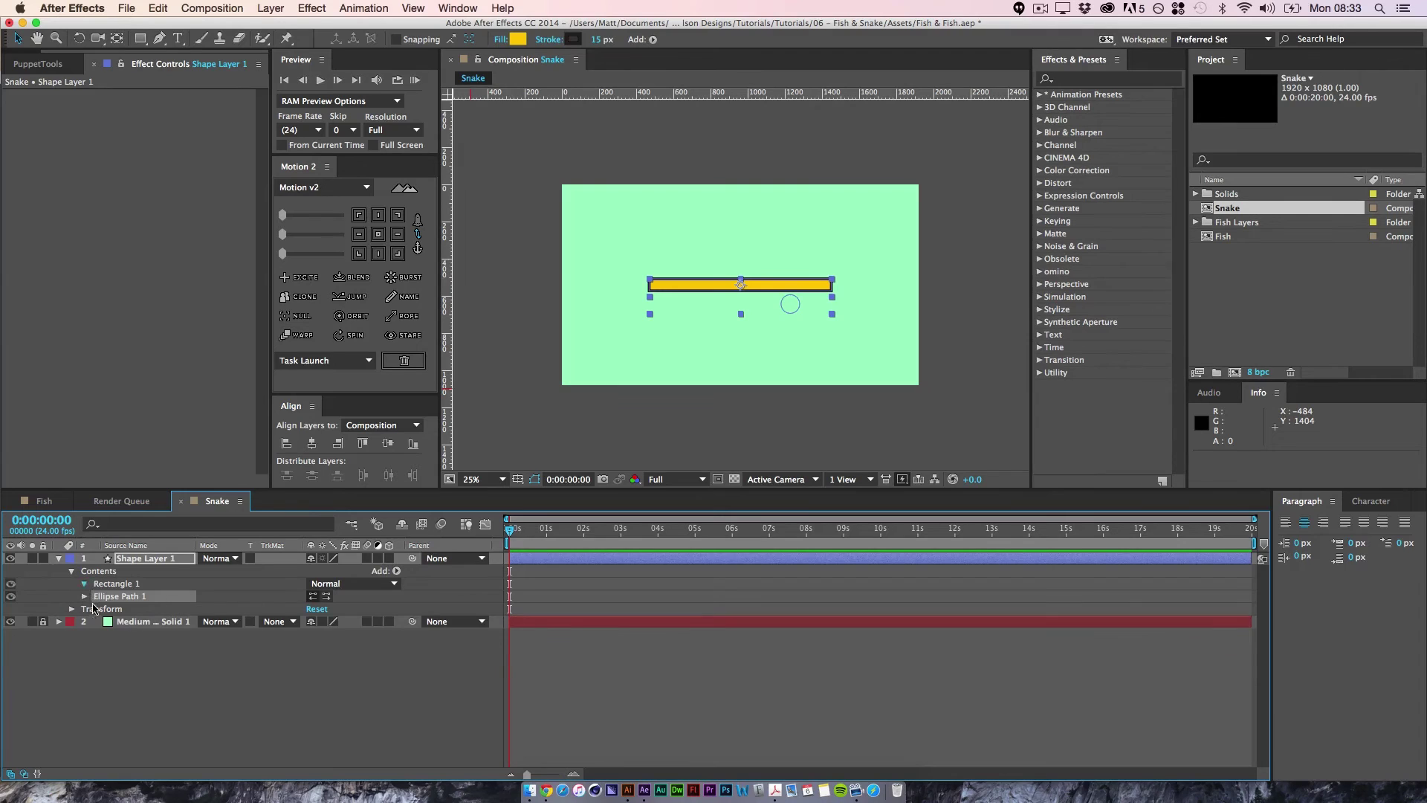
- Move Stroke 1 and Fill 1 out of the Rectangle 1 group to below Ellipse Path 1, so both shapes share them
click(118, 634)
shift+click(115, 623)
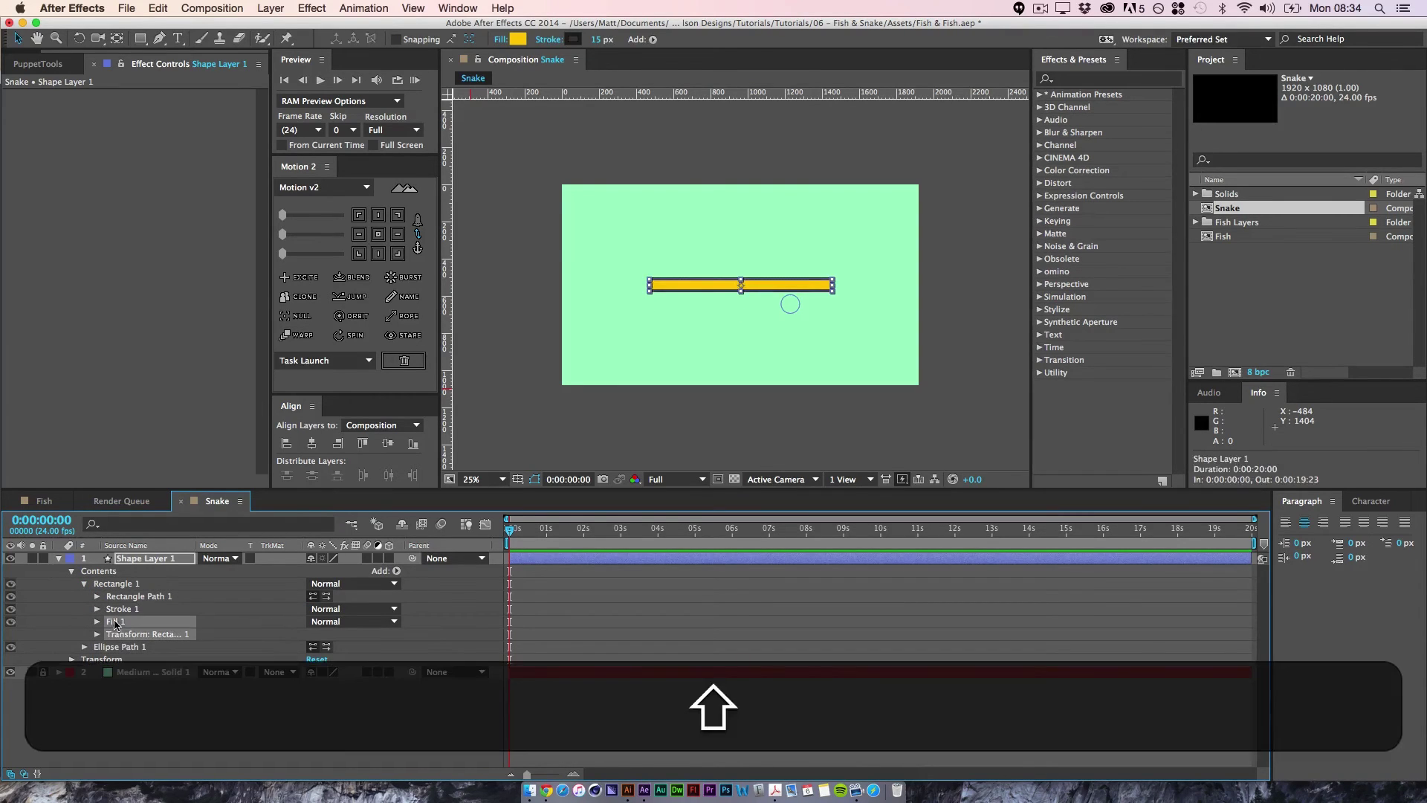
click(124, 608)
click(125, 597)
click(126, 609)
shift+click(124, 621)
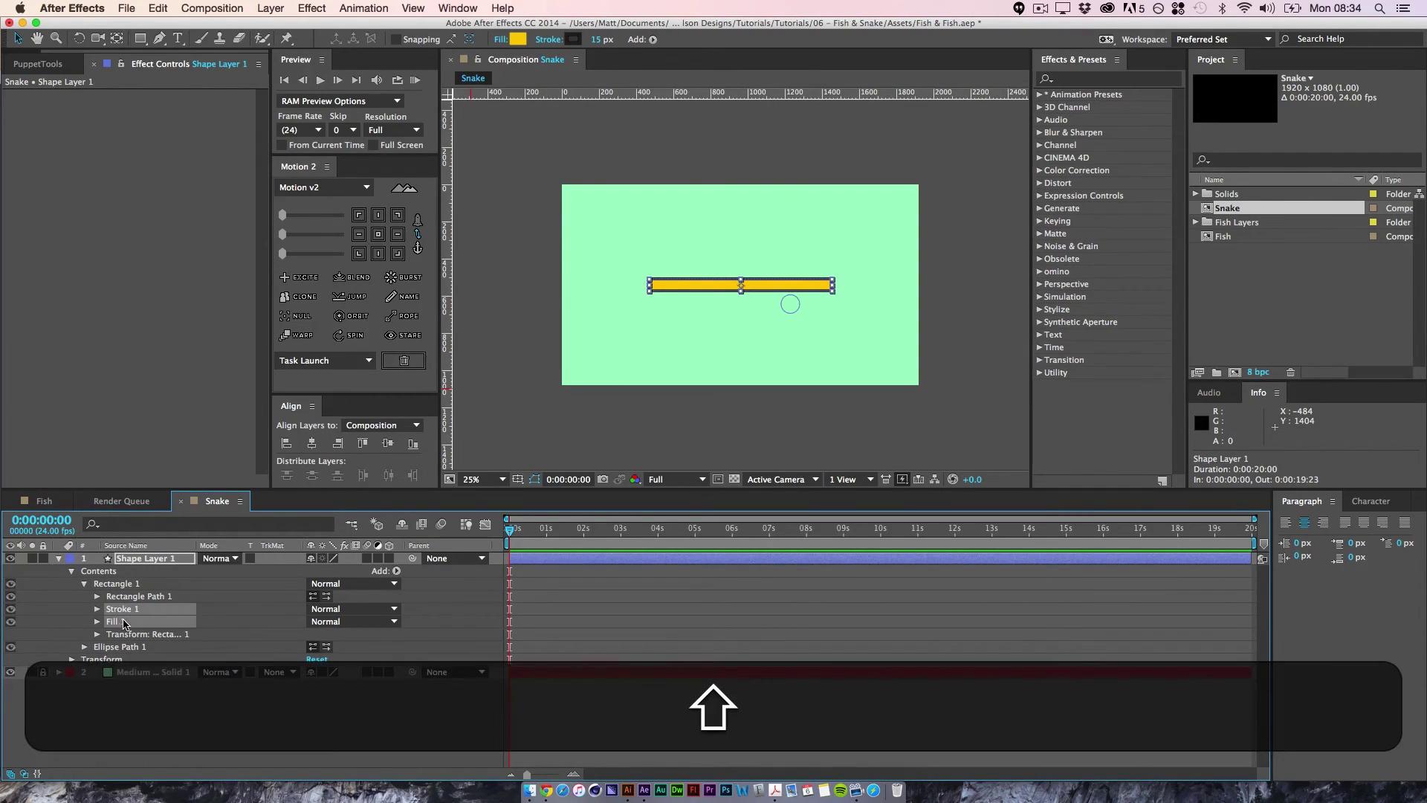
mouse_move(122, 611)
mouse_down()
mouse_move(110, 582)
mouse_move(122, 673)
mouse_up()
click(130, 733)
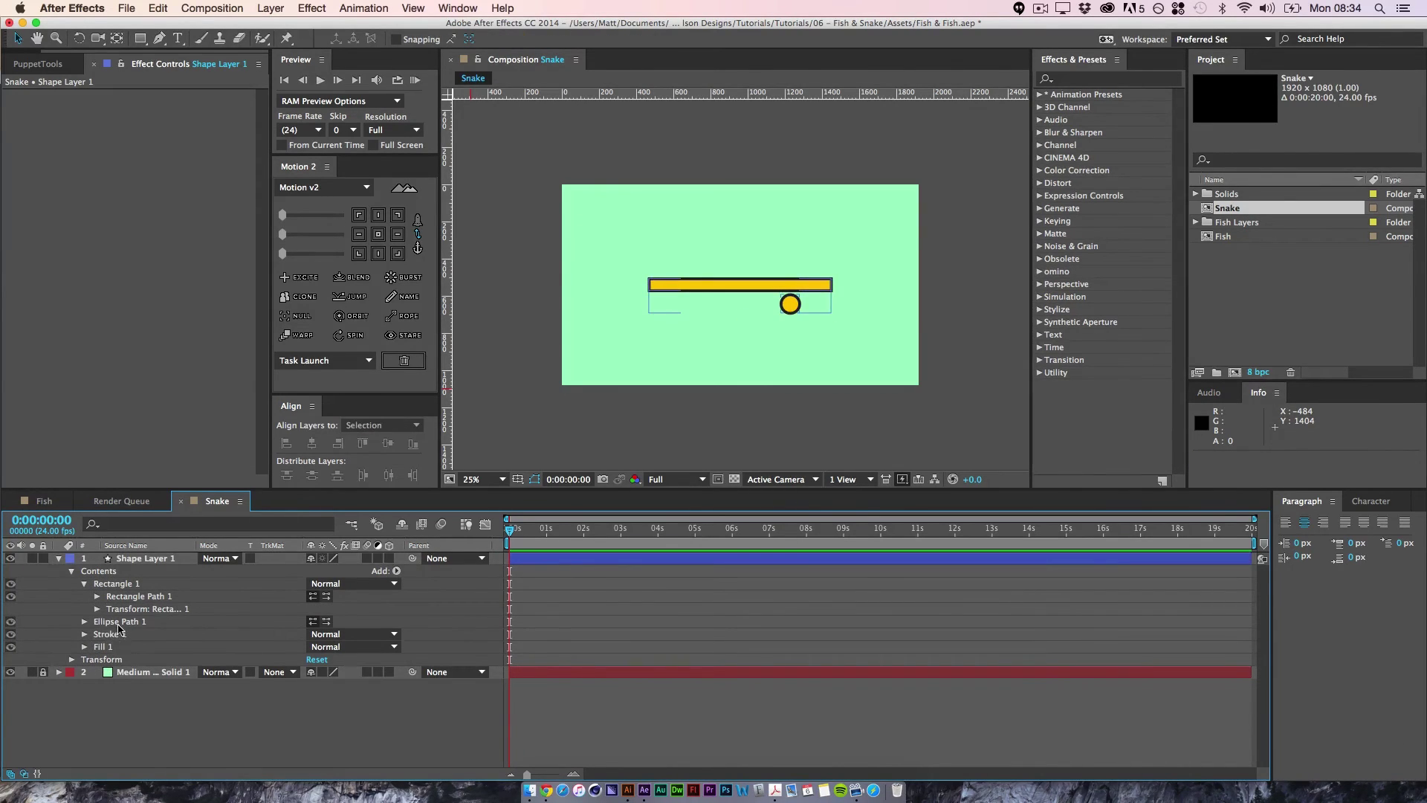
click(84, 585)
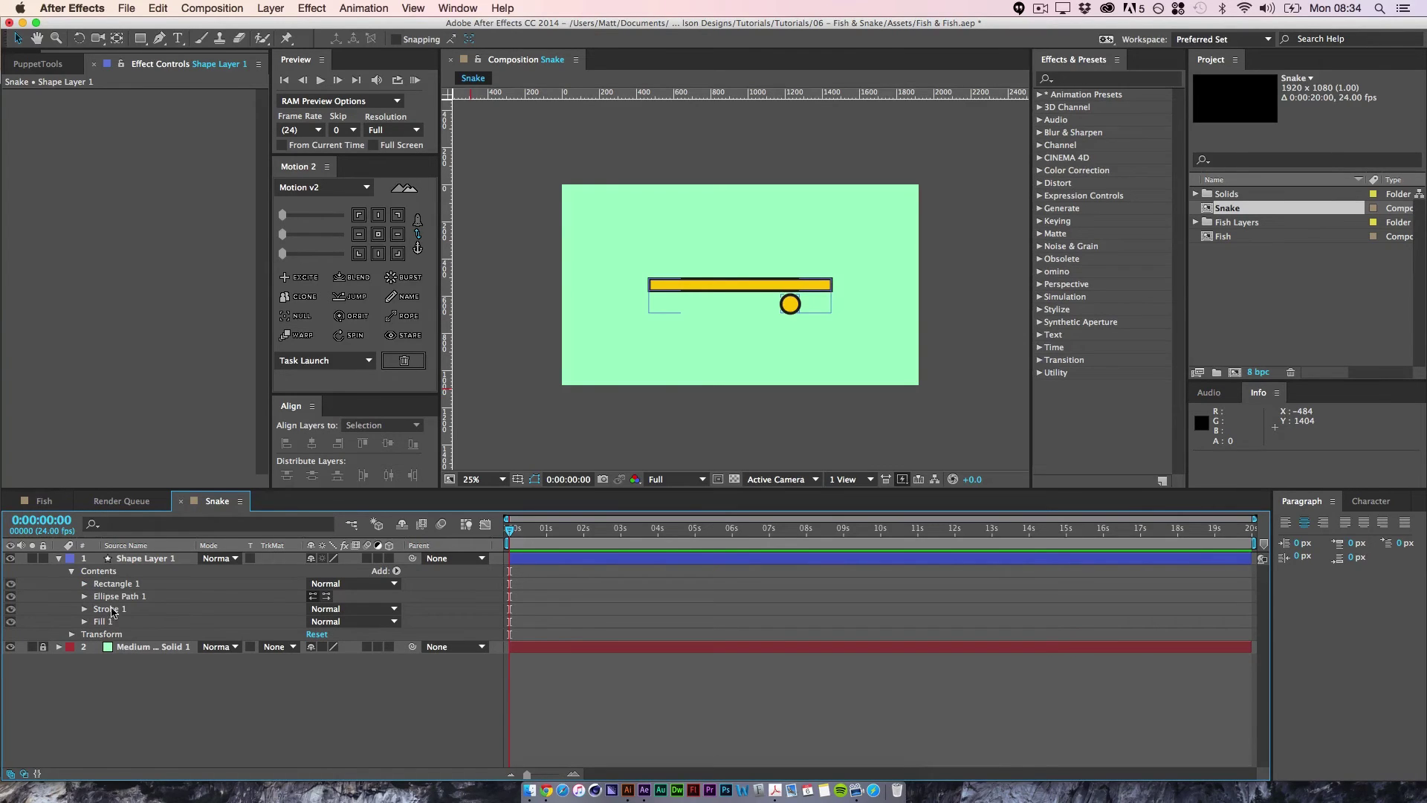
- Set Ellipse Path 1's position to 80, -165 so the circle overlaps the body's upper edge near its right end
click(121, 598)
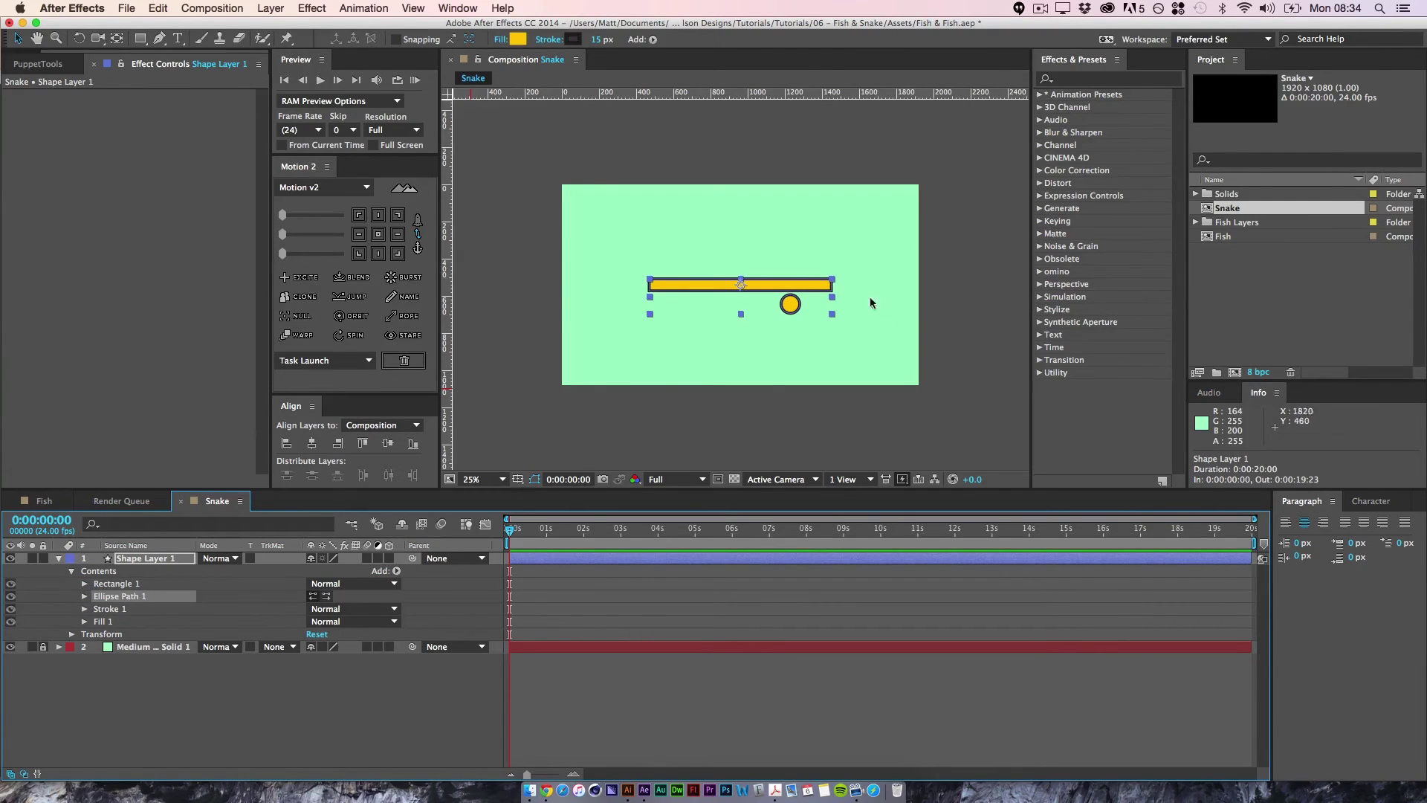
click(84, 596)
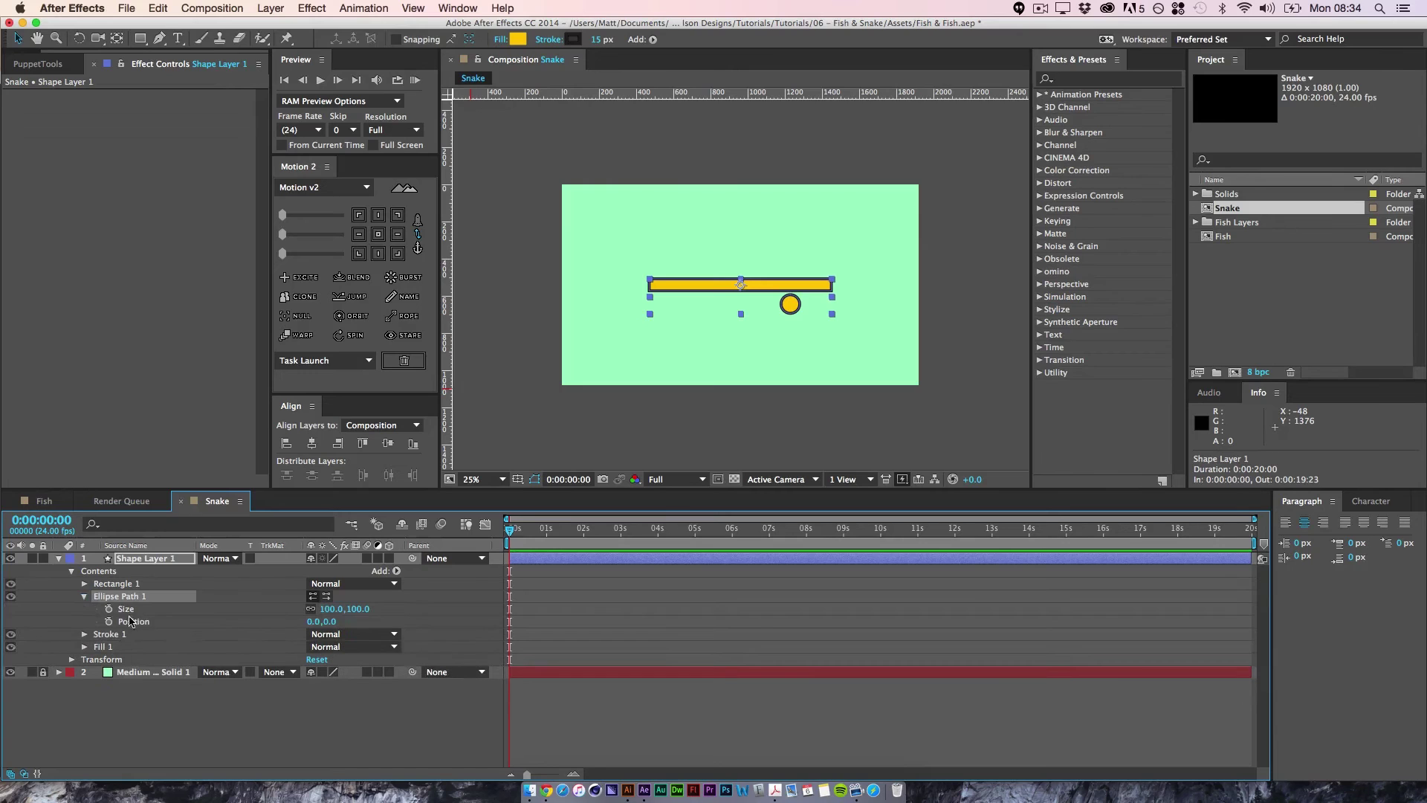
drag(336, 623, 226, 629)
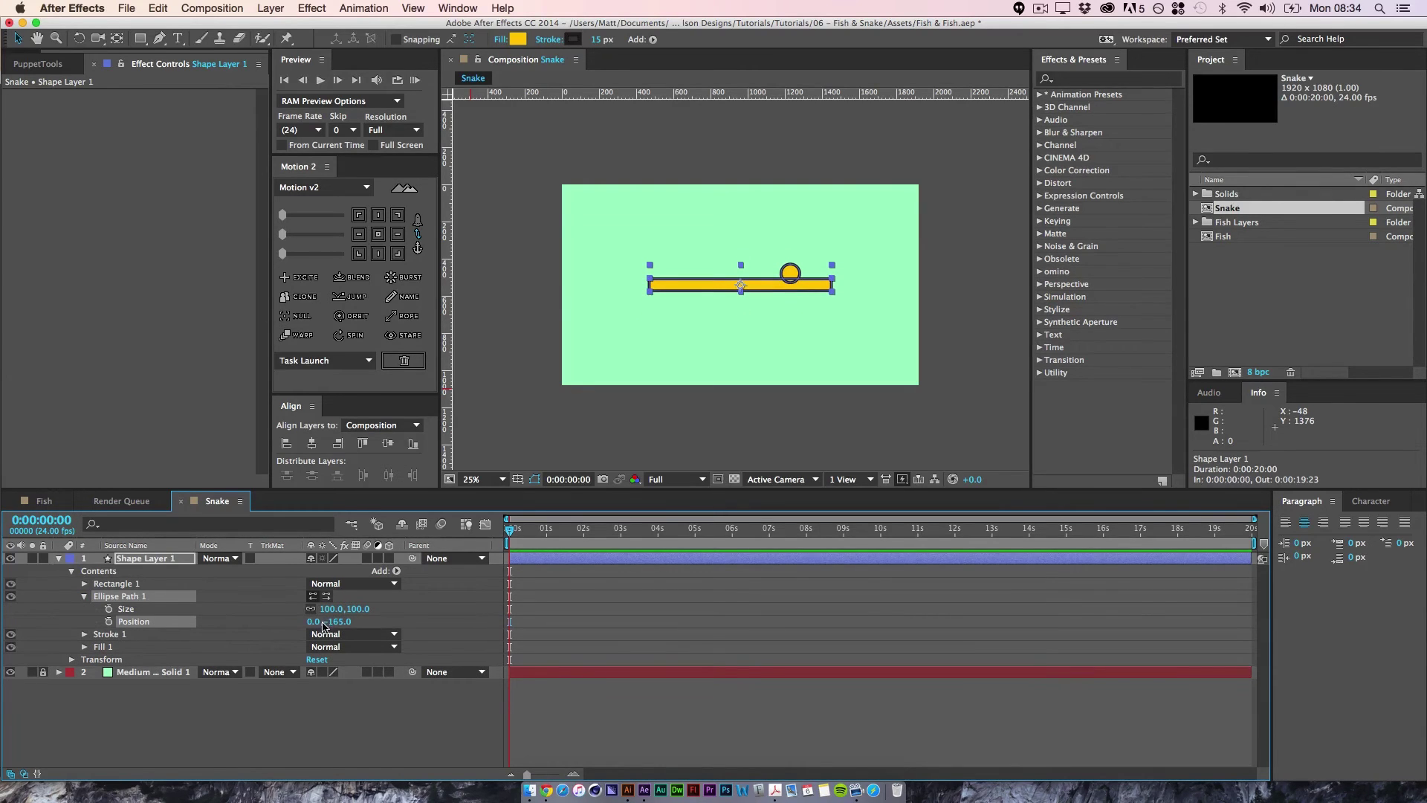
drag(324, 625, 374, 621)
click(268, 712)
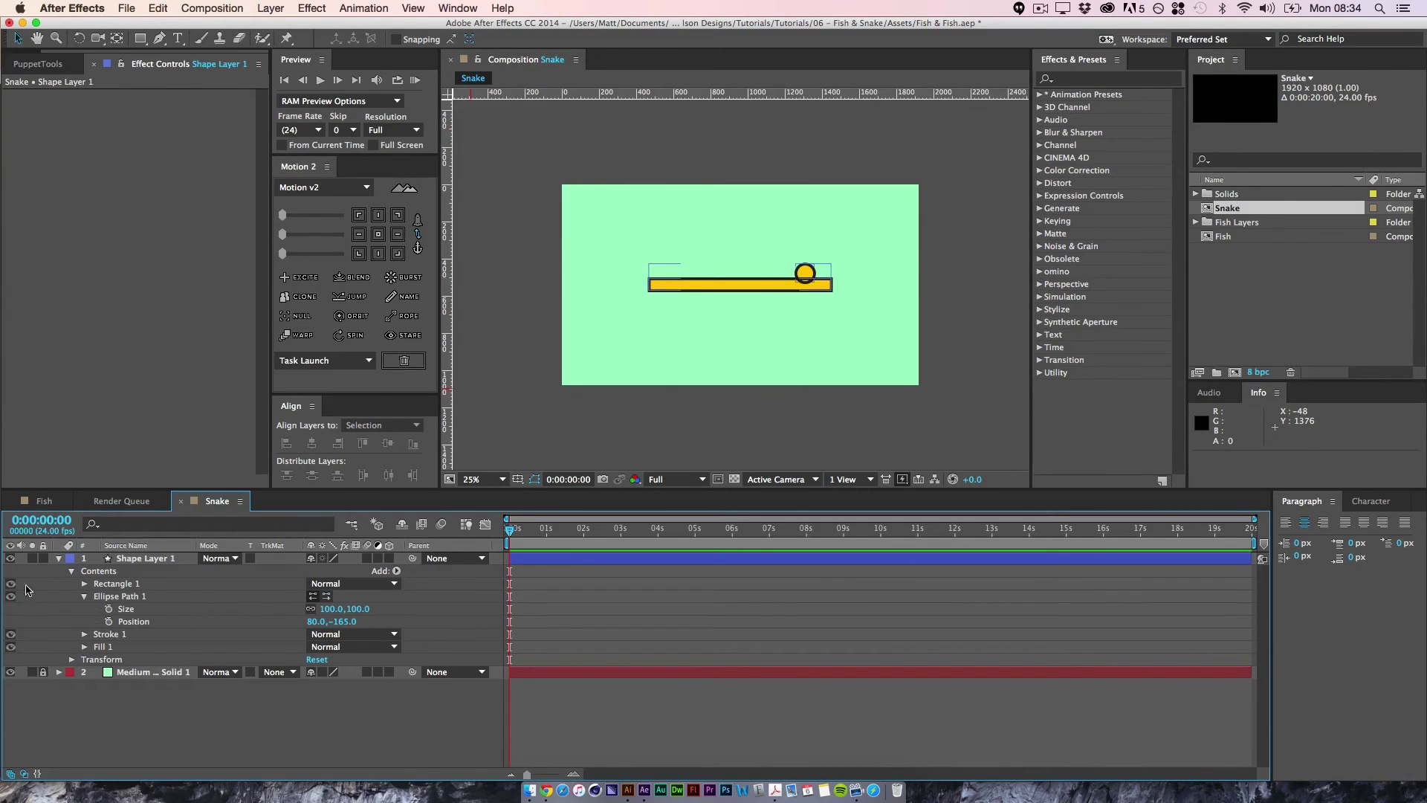
- Reorder the shape contents so Fill 1 sits above Stroke 1, merging the circle and body inside one outline
click(117, 636)
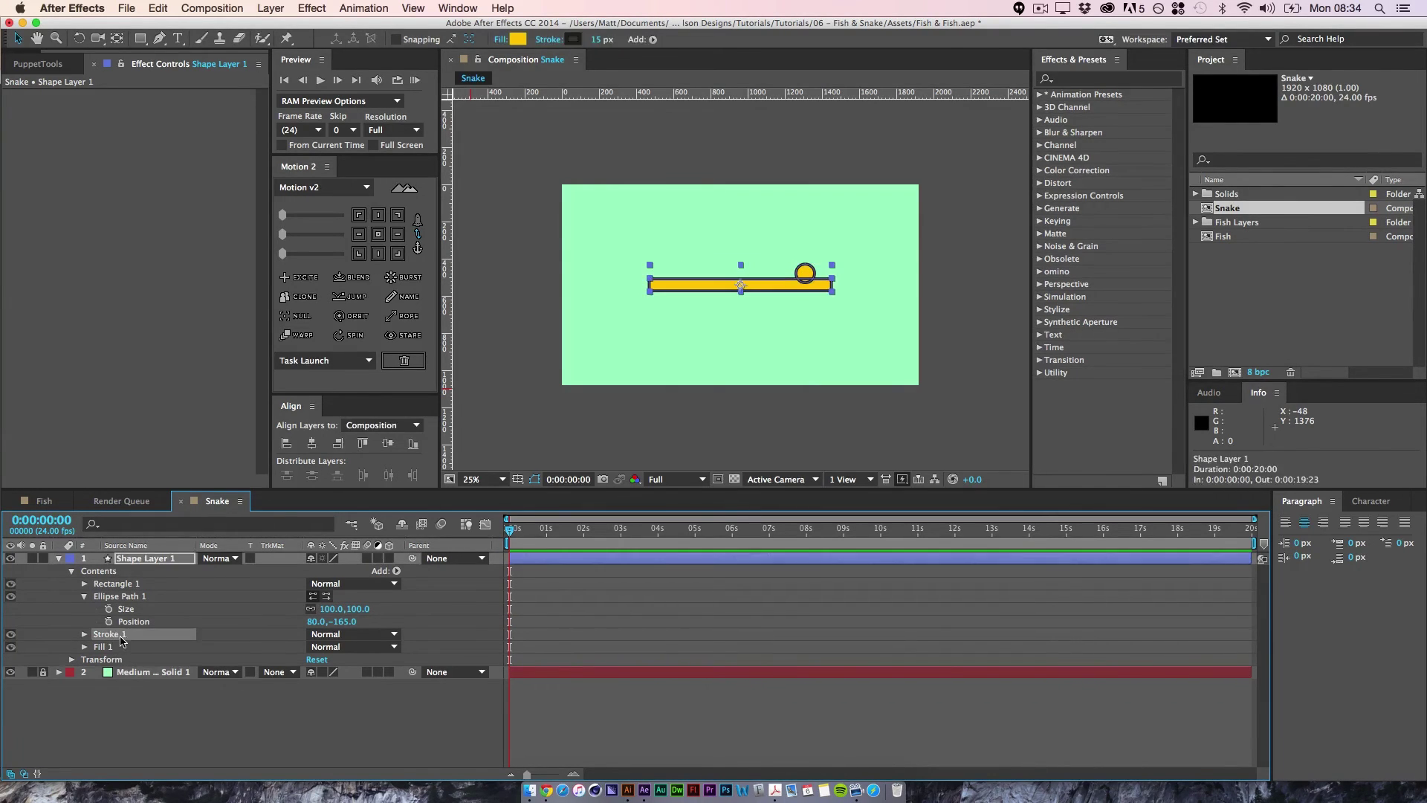
click(119, 648)
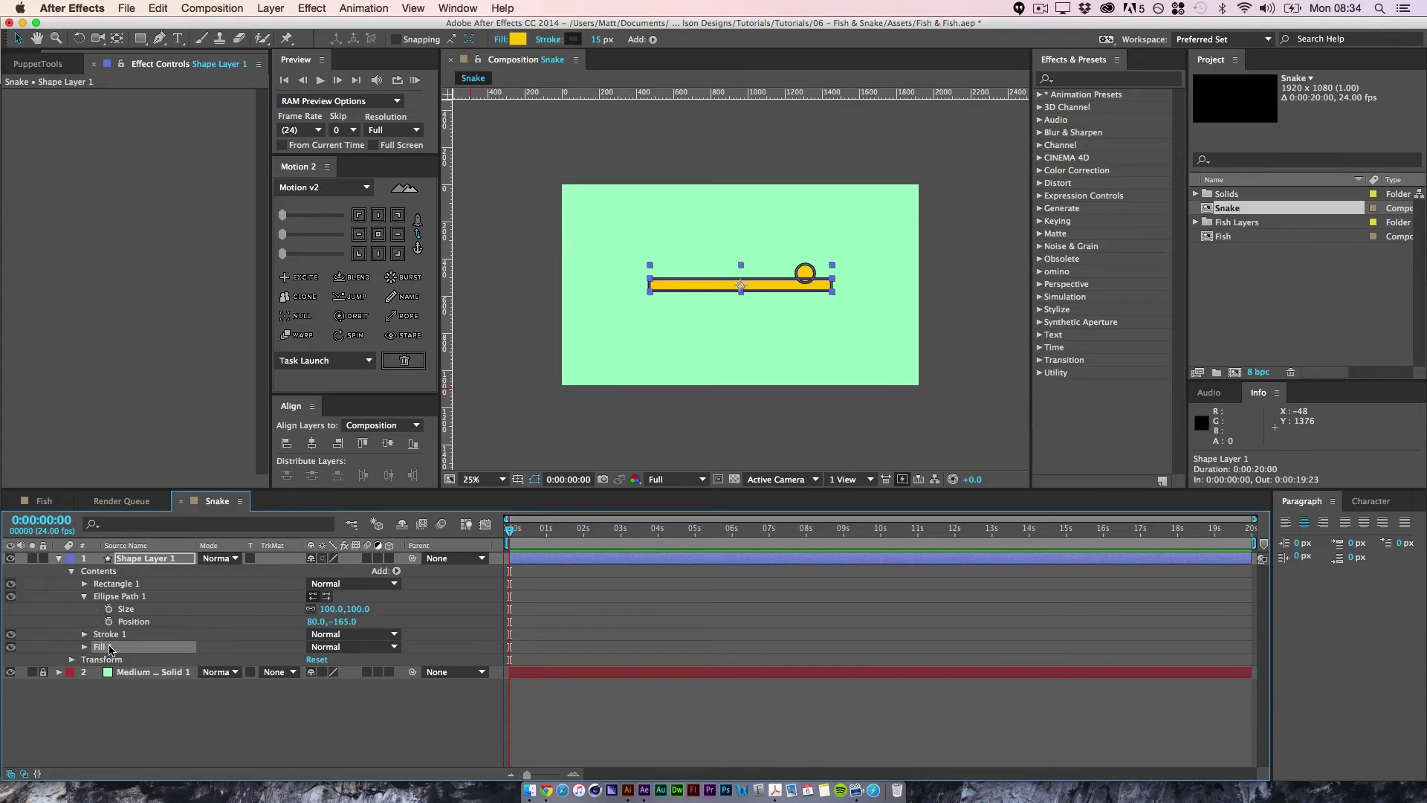
drag(108, 649, 119, 631)
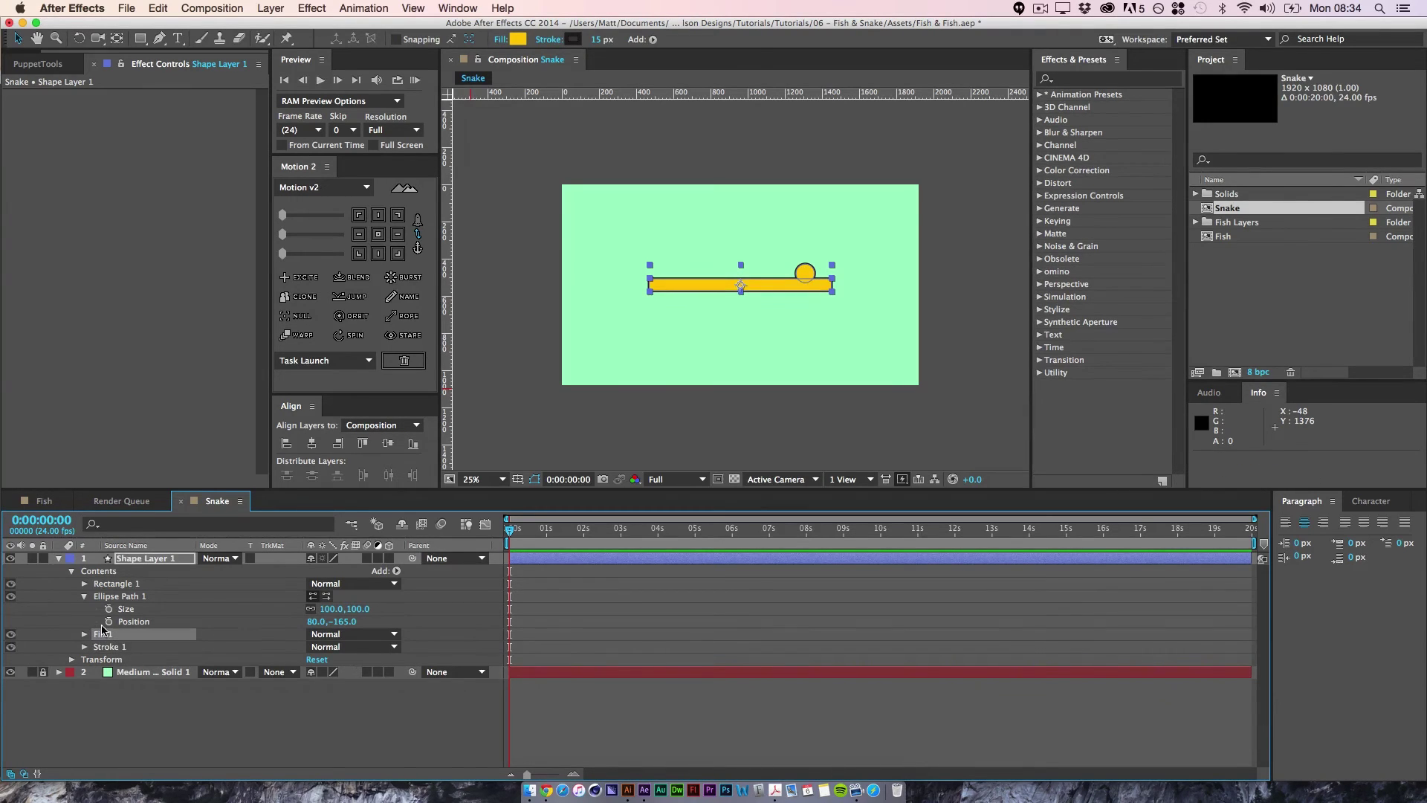
key(super+equal)
click(929, 399)
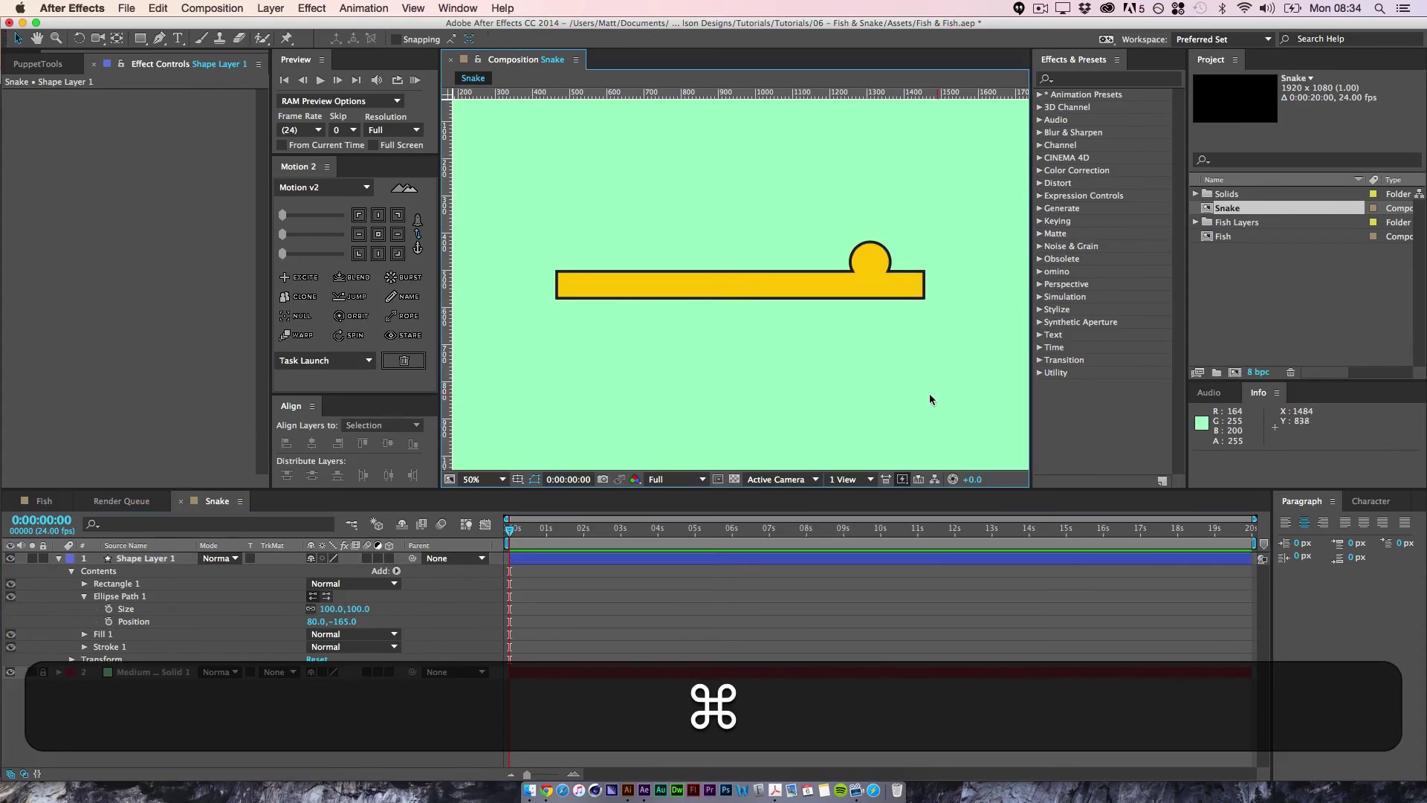
key(space)
drag(868, 324, 776, 346)
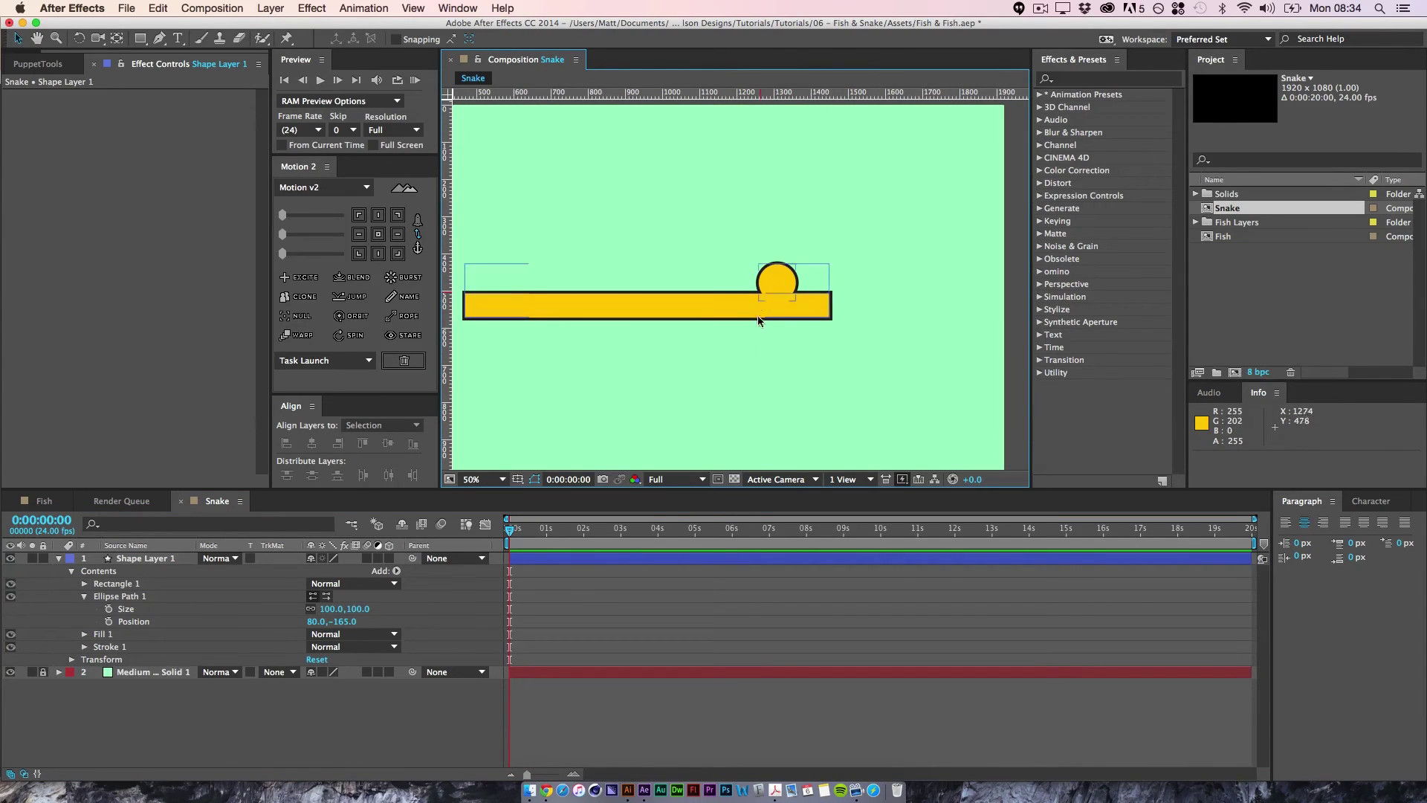
- Move Fill 1 below Stroke 1 to compare the outlines, and return it above the stroke
drag(108, 634, 121, 661)
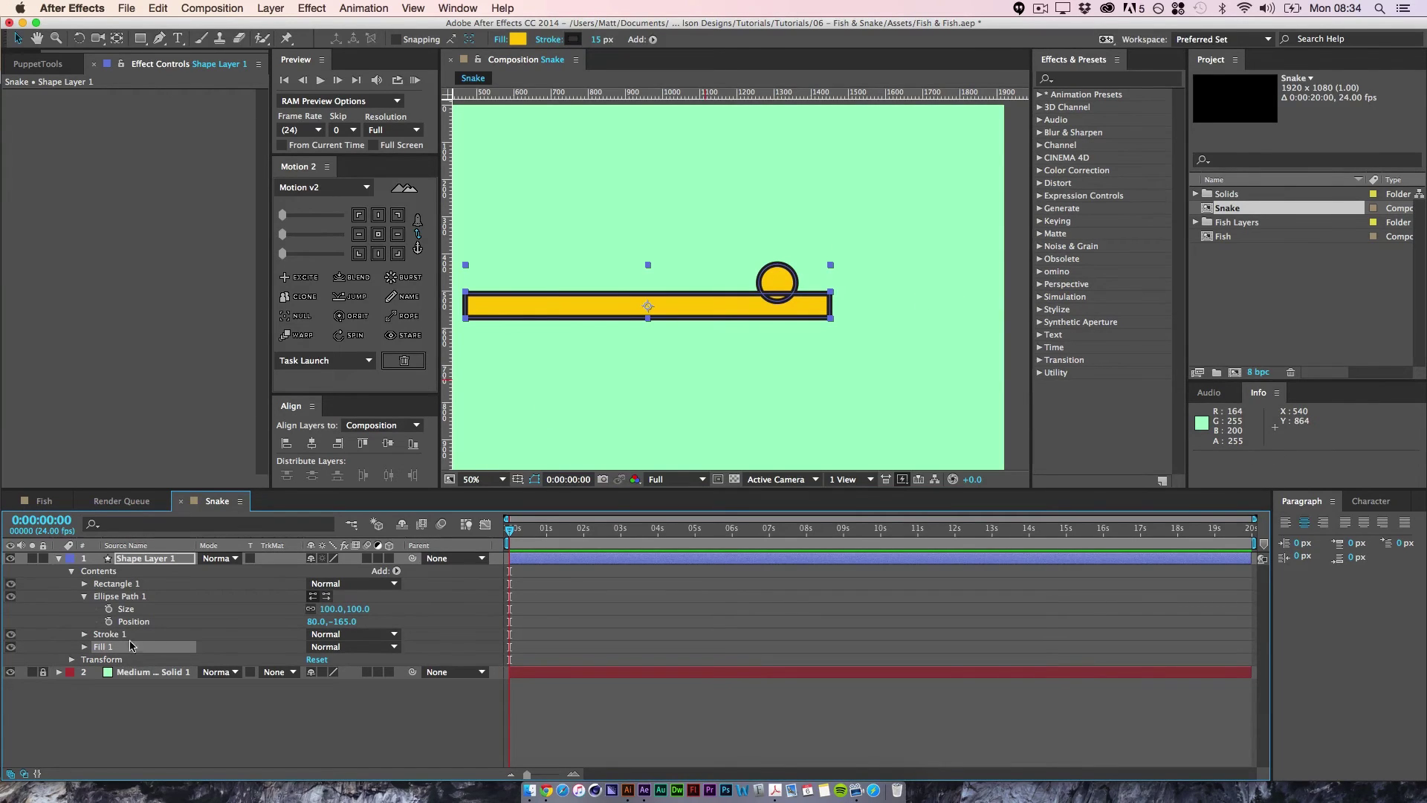
drag(128, 647, 126, 629)
click(257, 747)
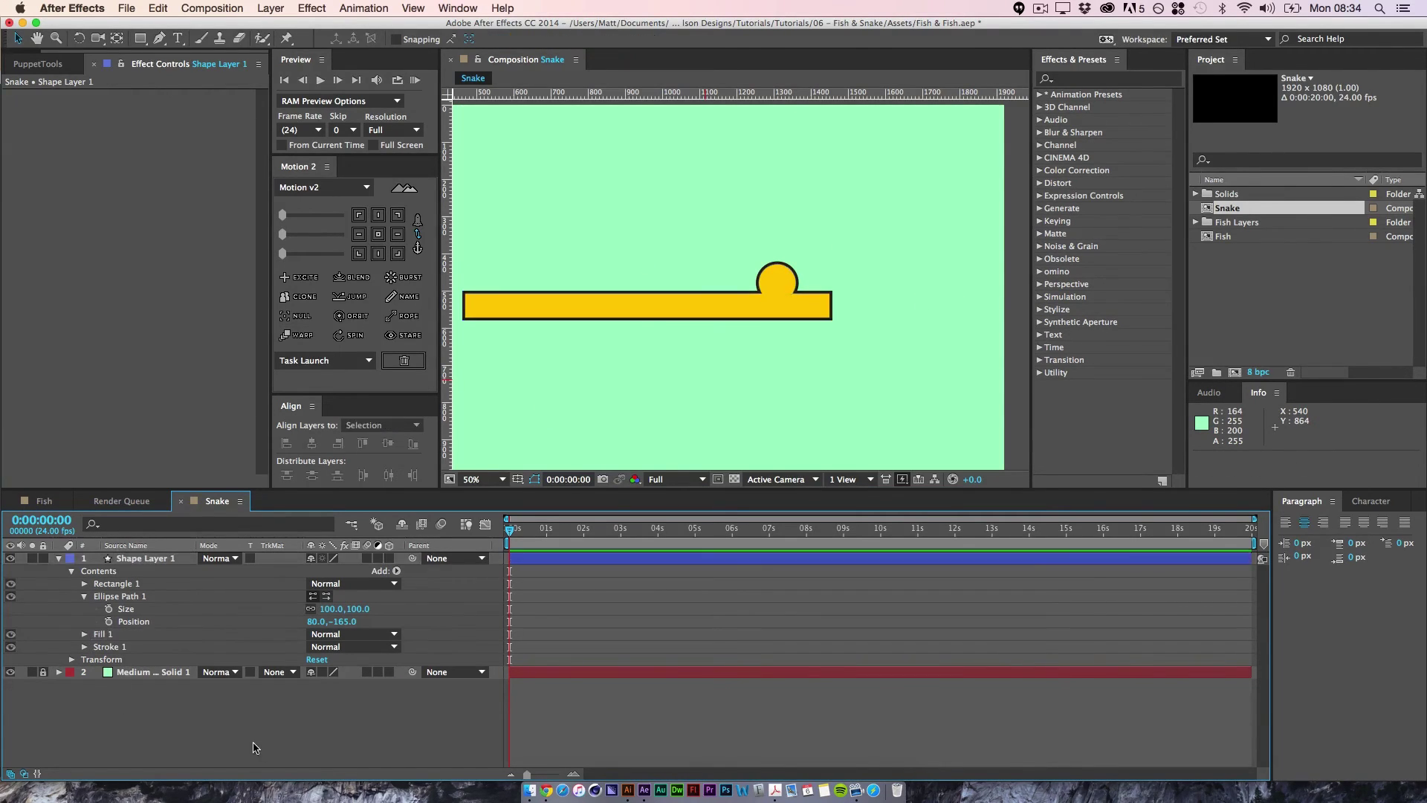
- Add a new fill beneath Ellipse Path 1 and group the two so the fill colours only the circle
click(115, 595)
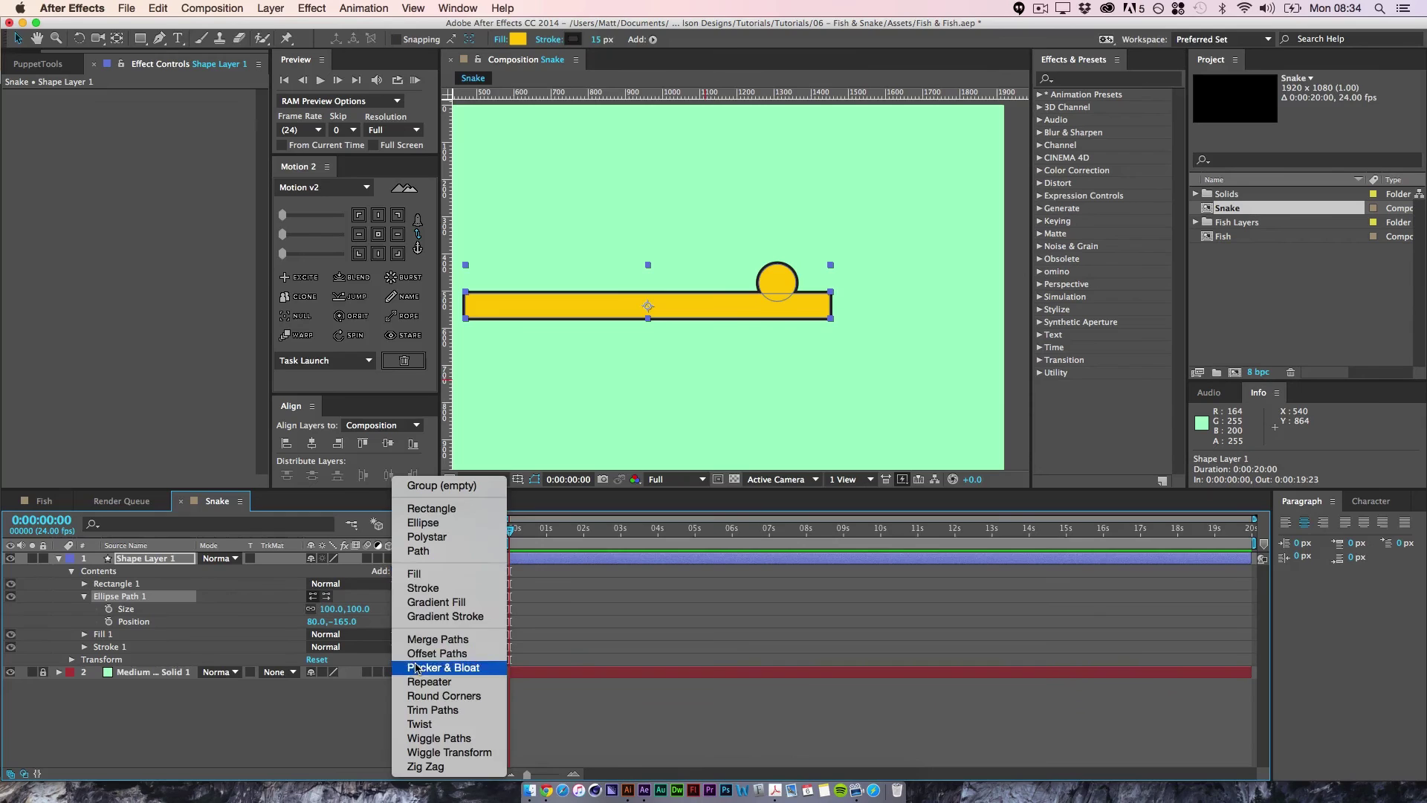
click(416, 574)
drag(105, 637, 99, 600)
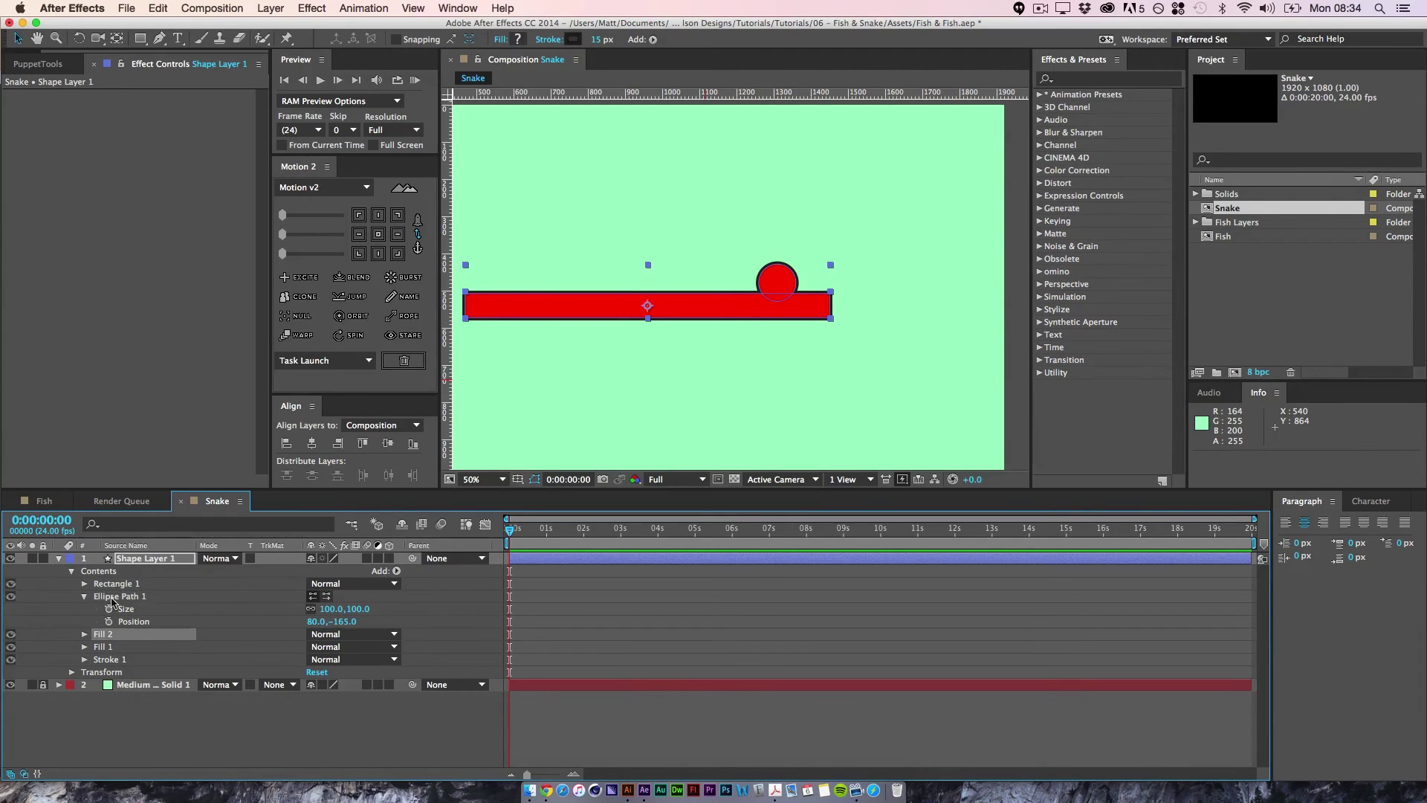
click(104, 599)
shift+click(112, 637)
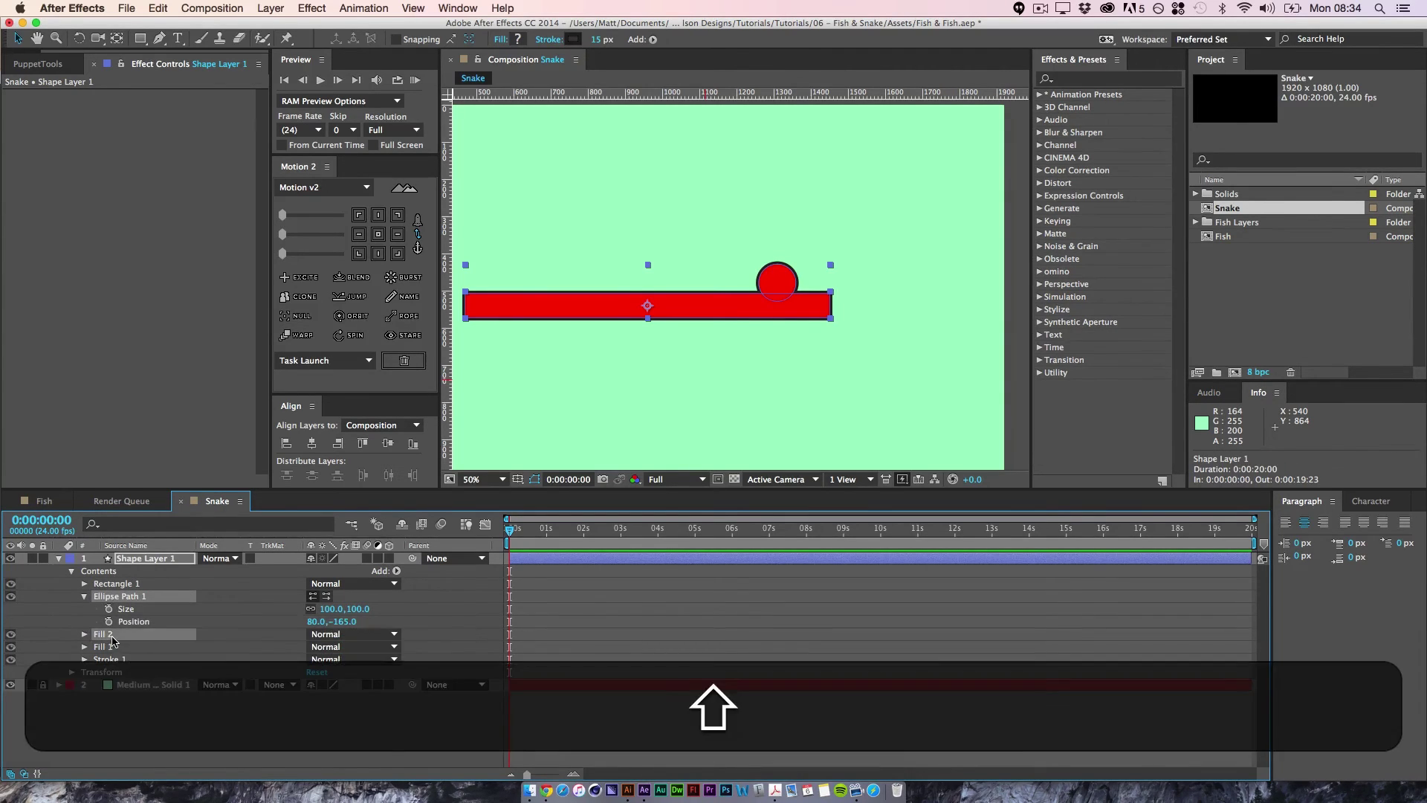
key(super+g)
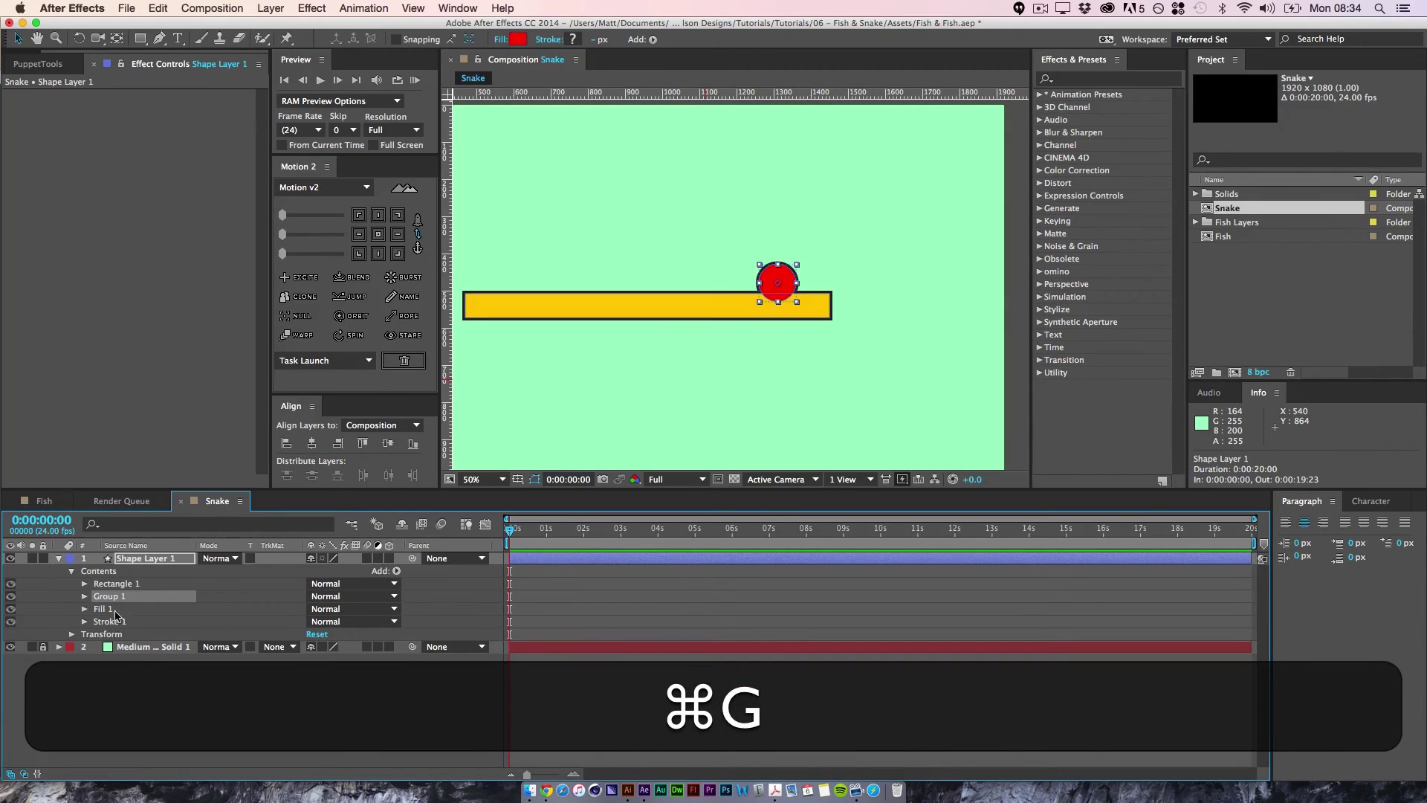
click(138, 705)
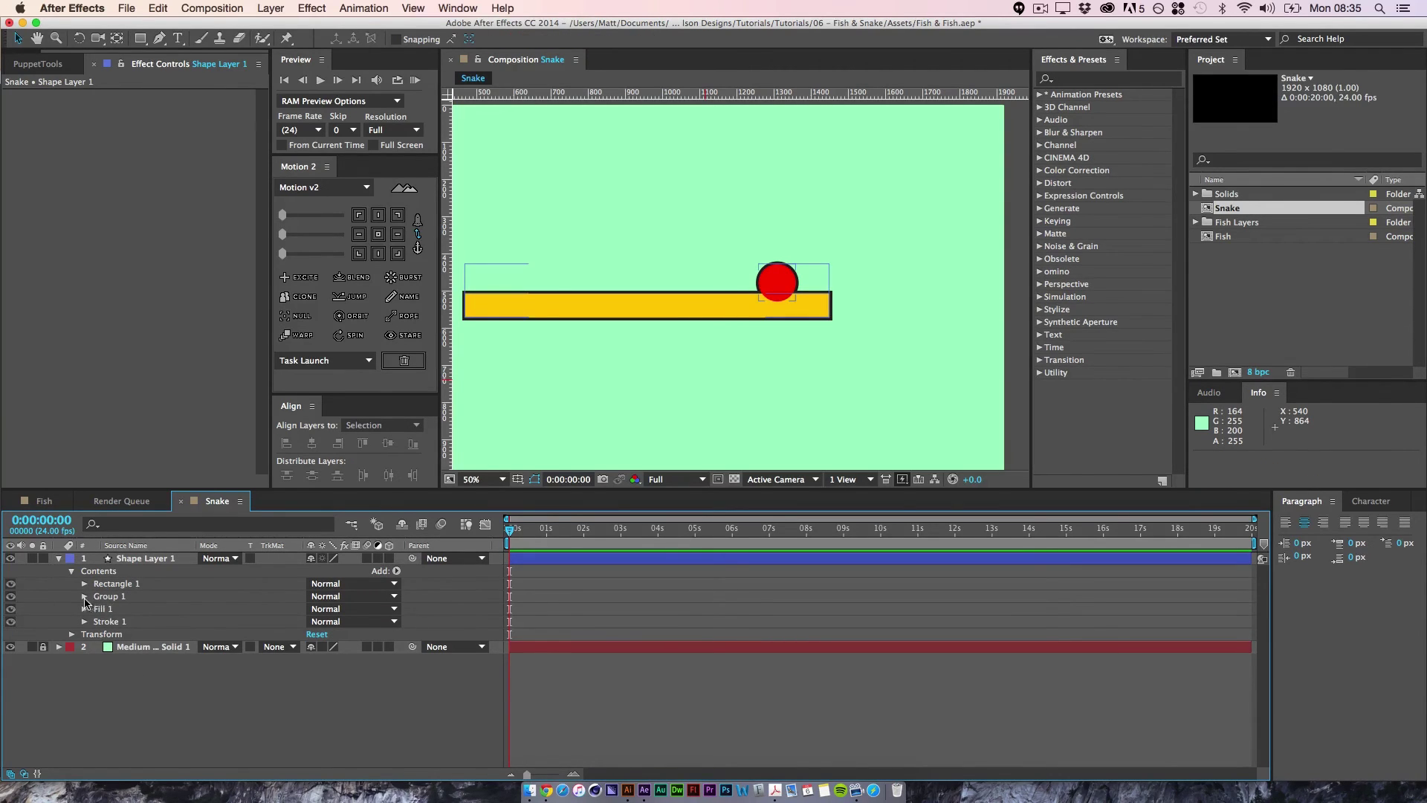
- Change the grouped circle's fill colour to white
click(85, 596)
click(115, 622)
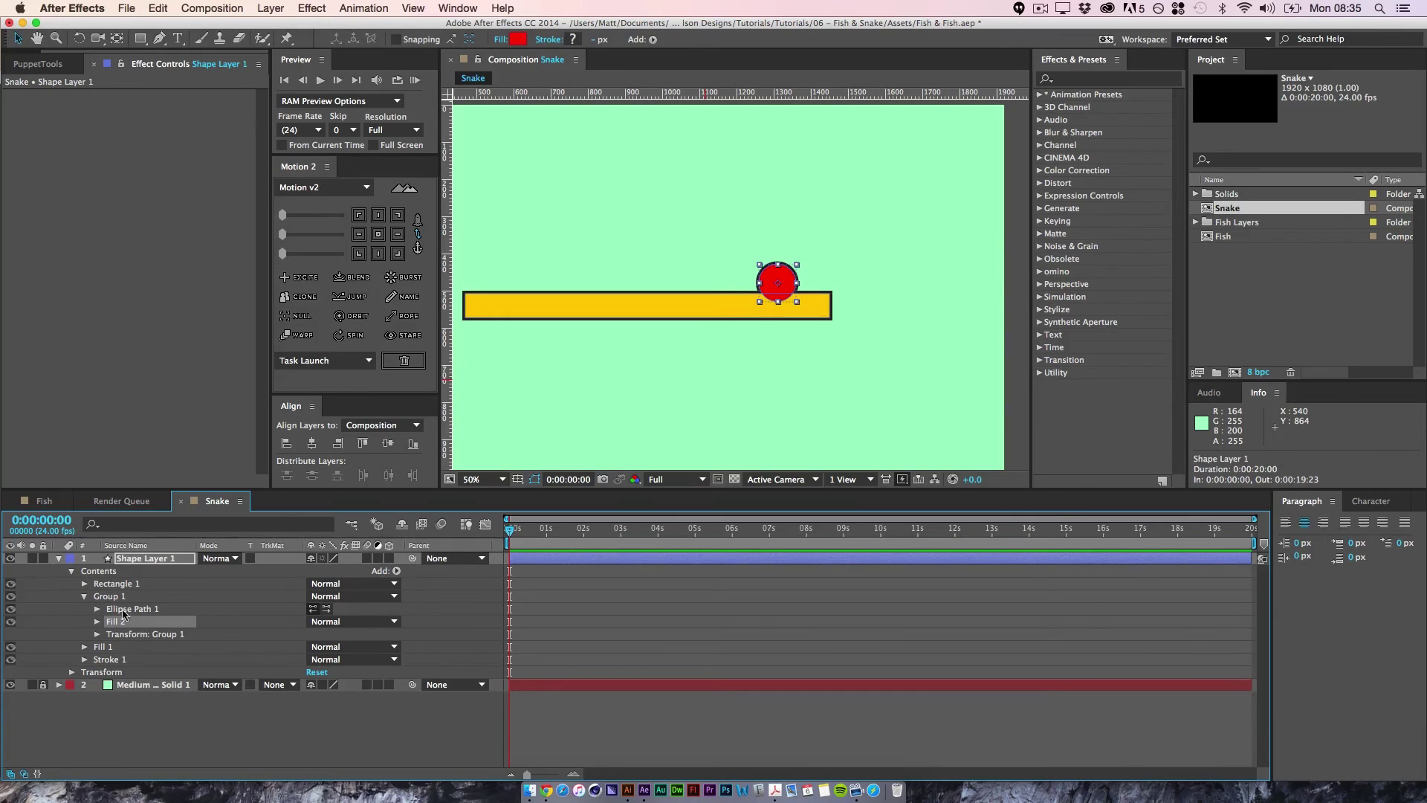
click(97, 621)
click(315, 660)
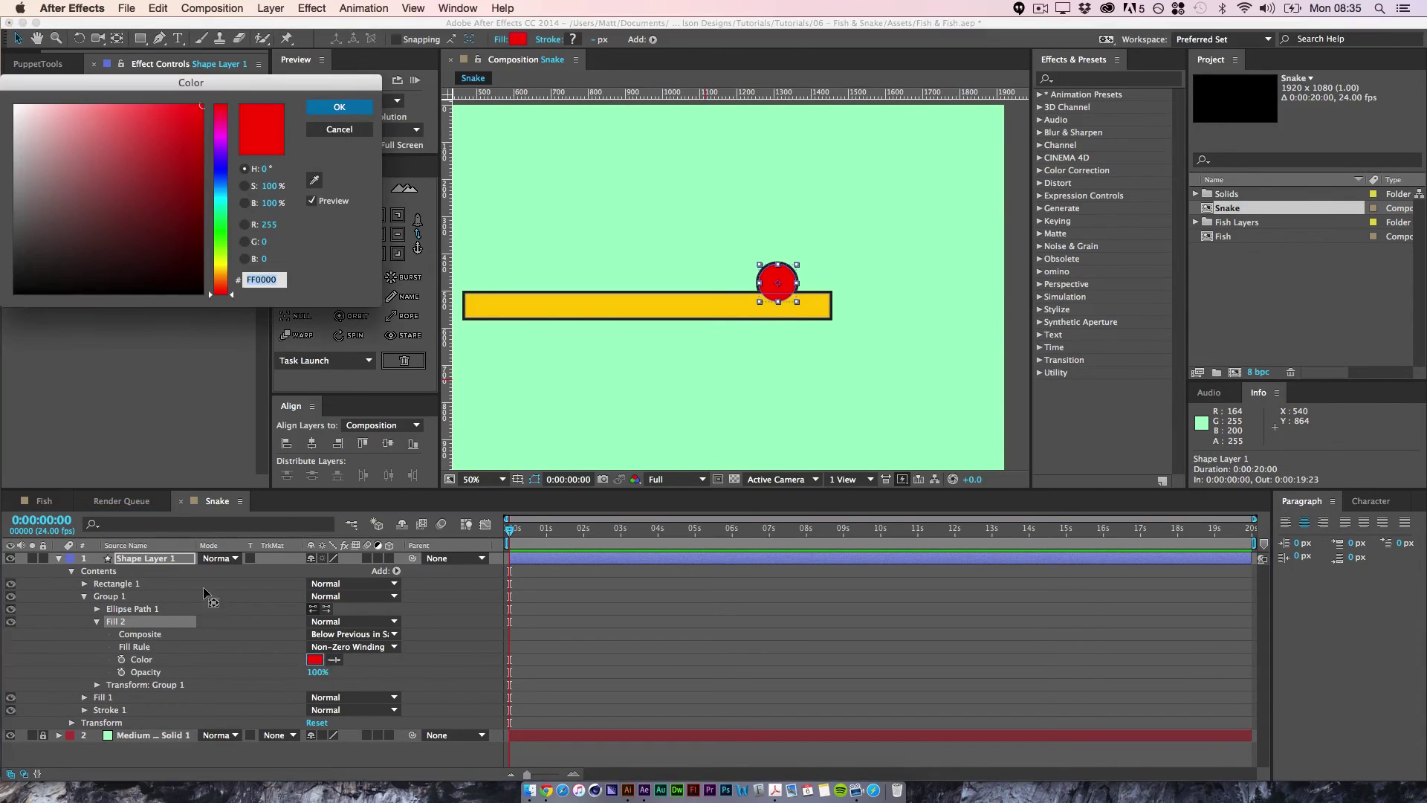
click(15, 105)
click(364, 131)
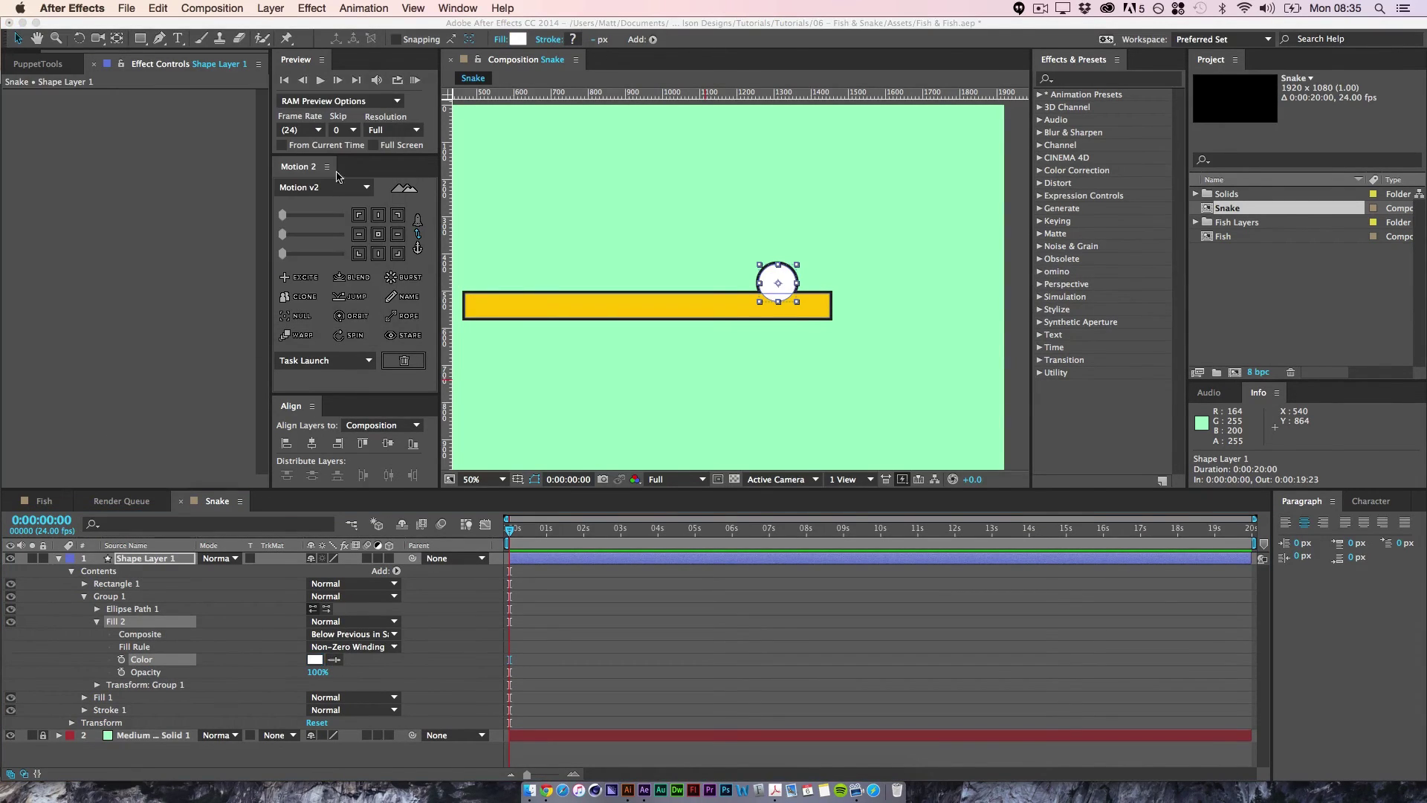
click(84, 596)
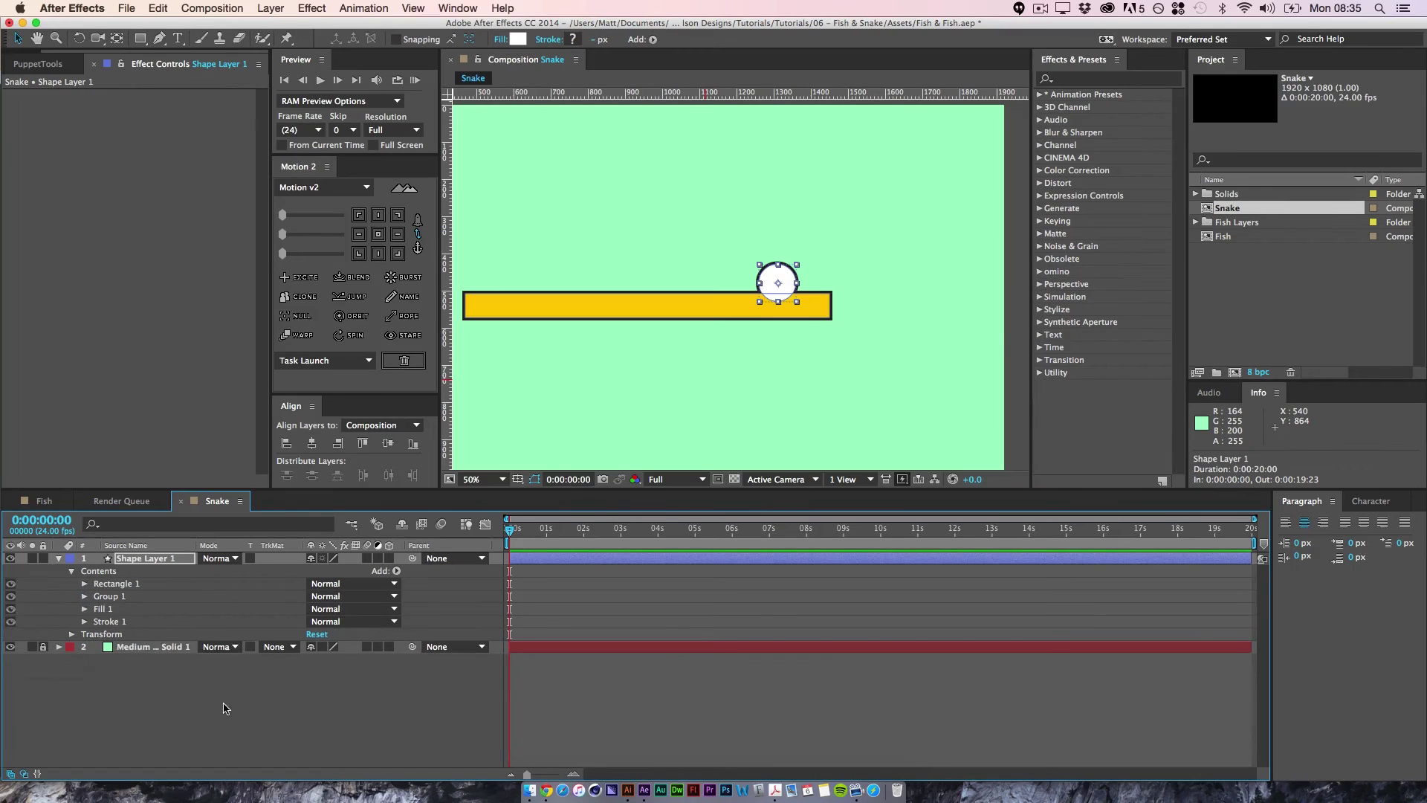
click(225, 708)
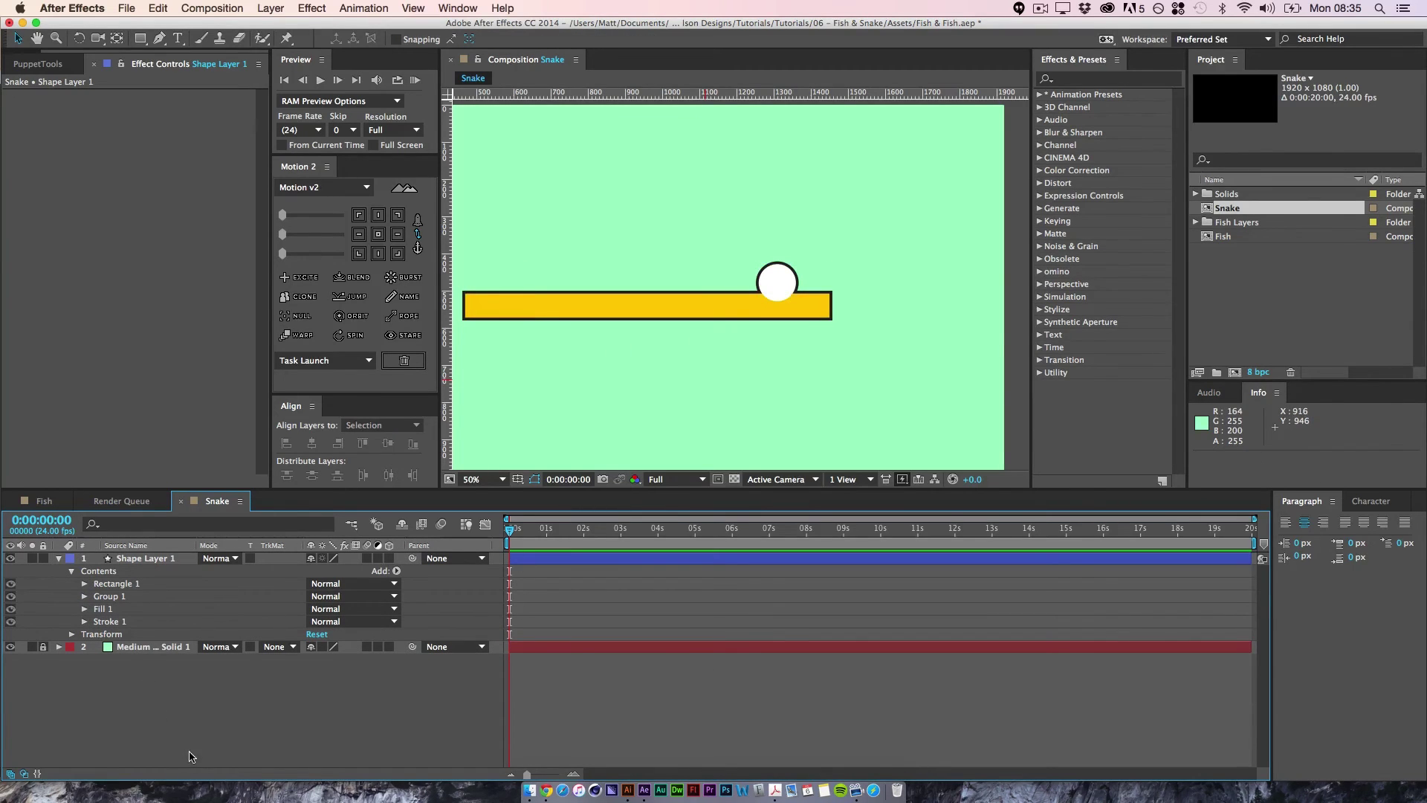
- Add a second ellipse path with its own fill to the shape layer and group the two together
click(396, 571)
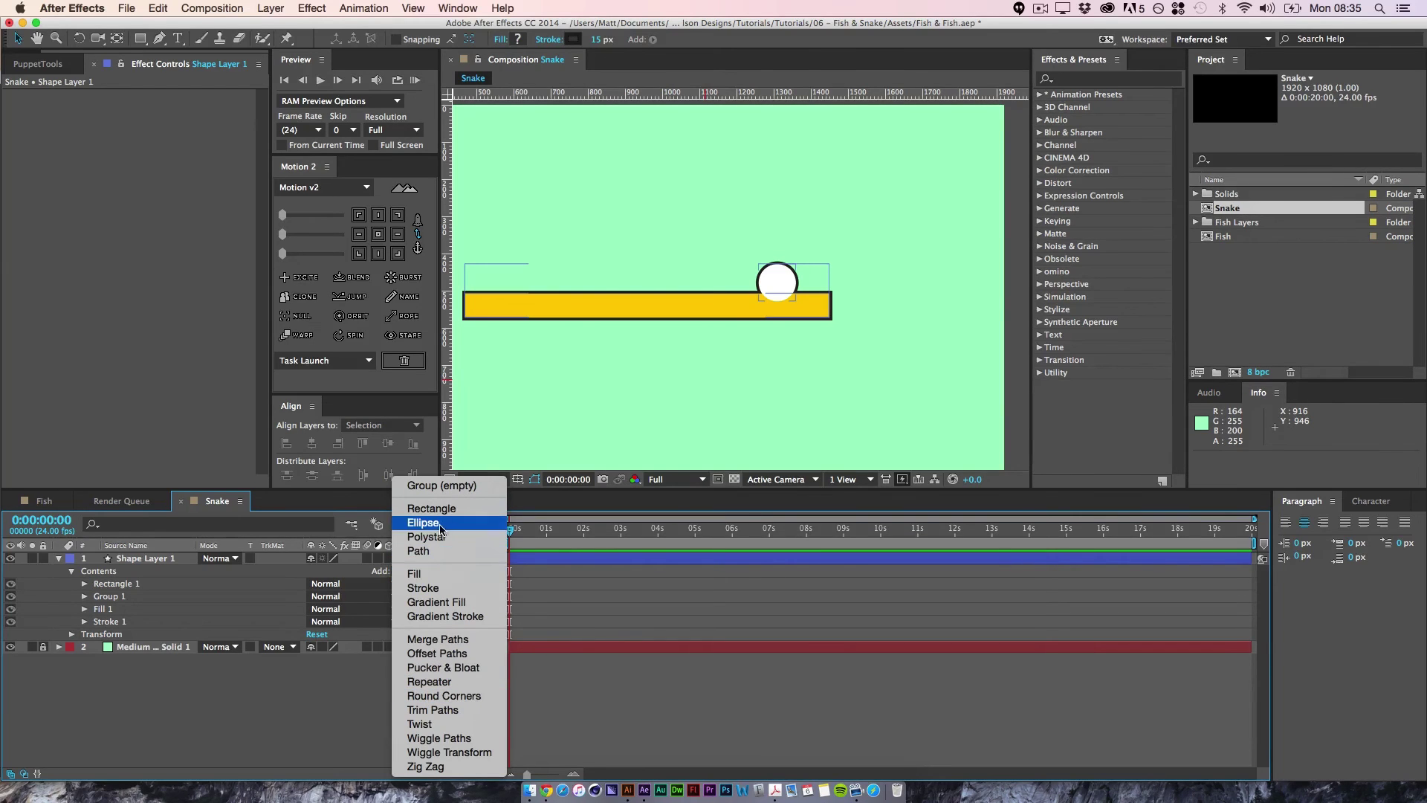
click(423, 523)
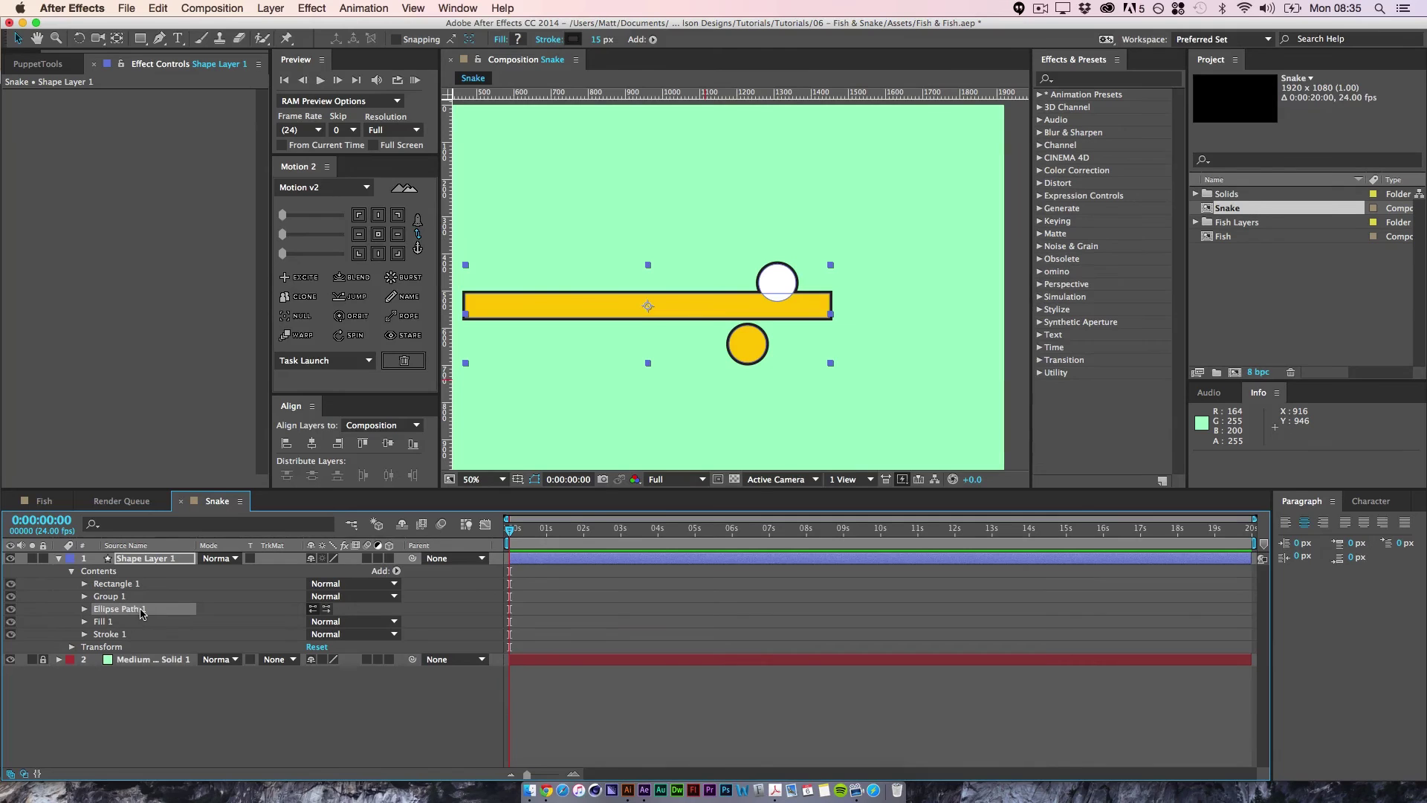
drag(99, 615, 115, 612)
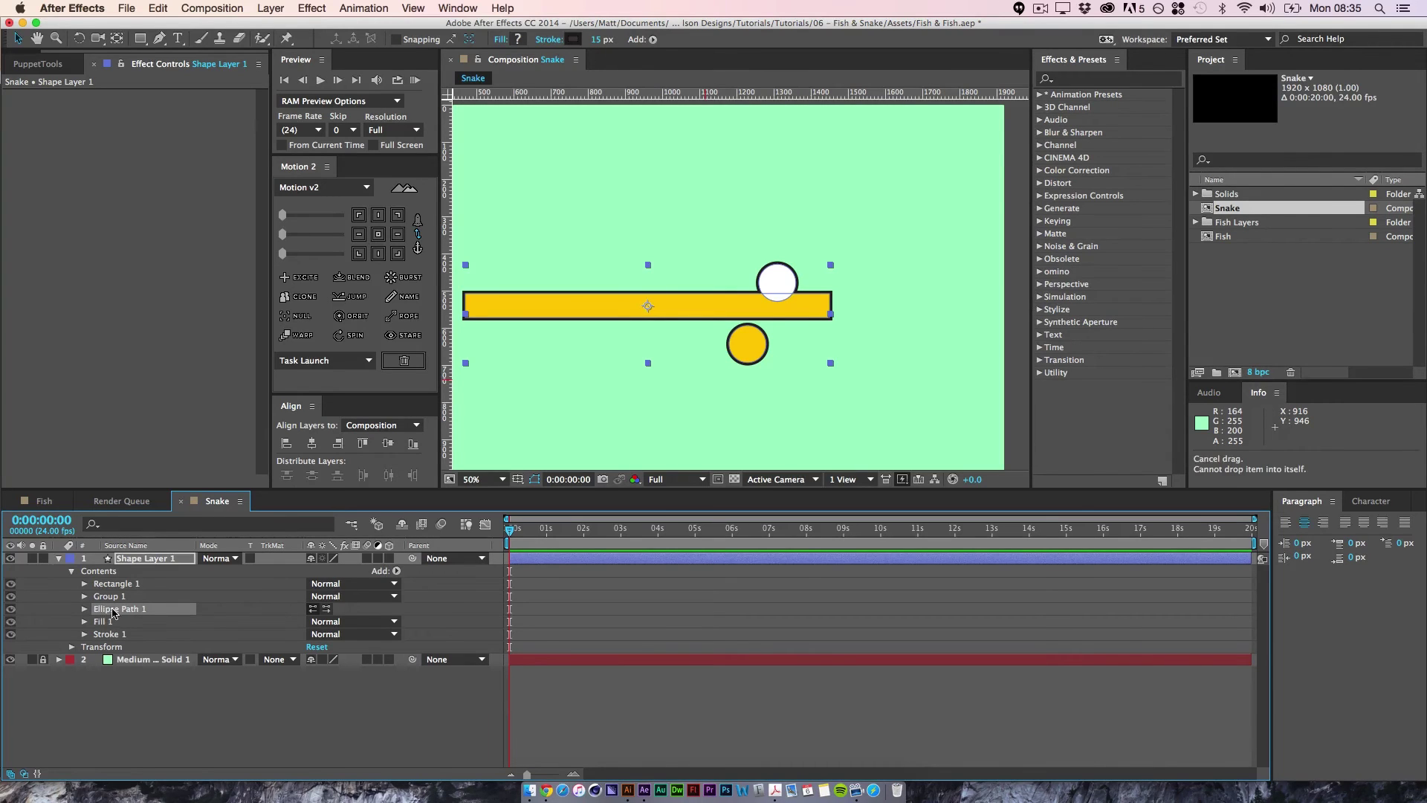
click(394, 572)
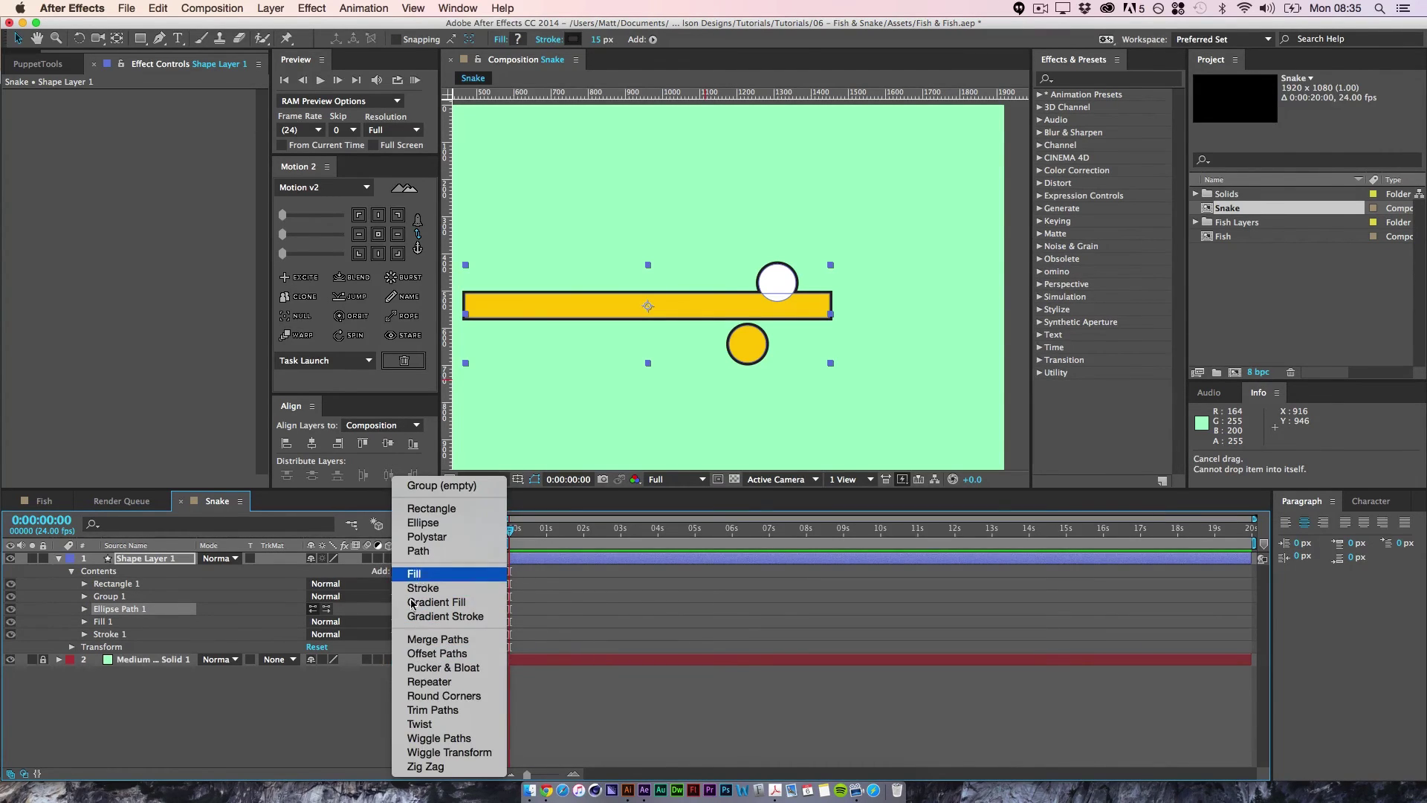
click(413, 574)
shift+click(124, 610)
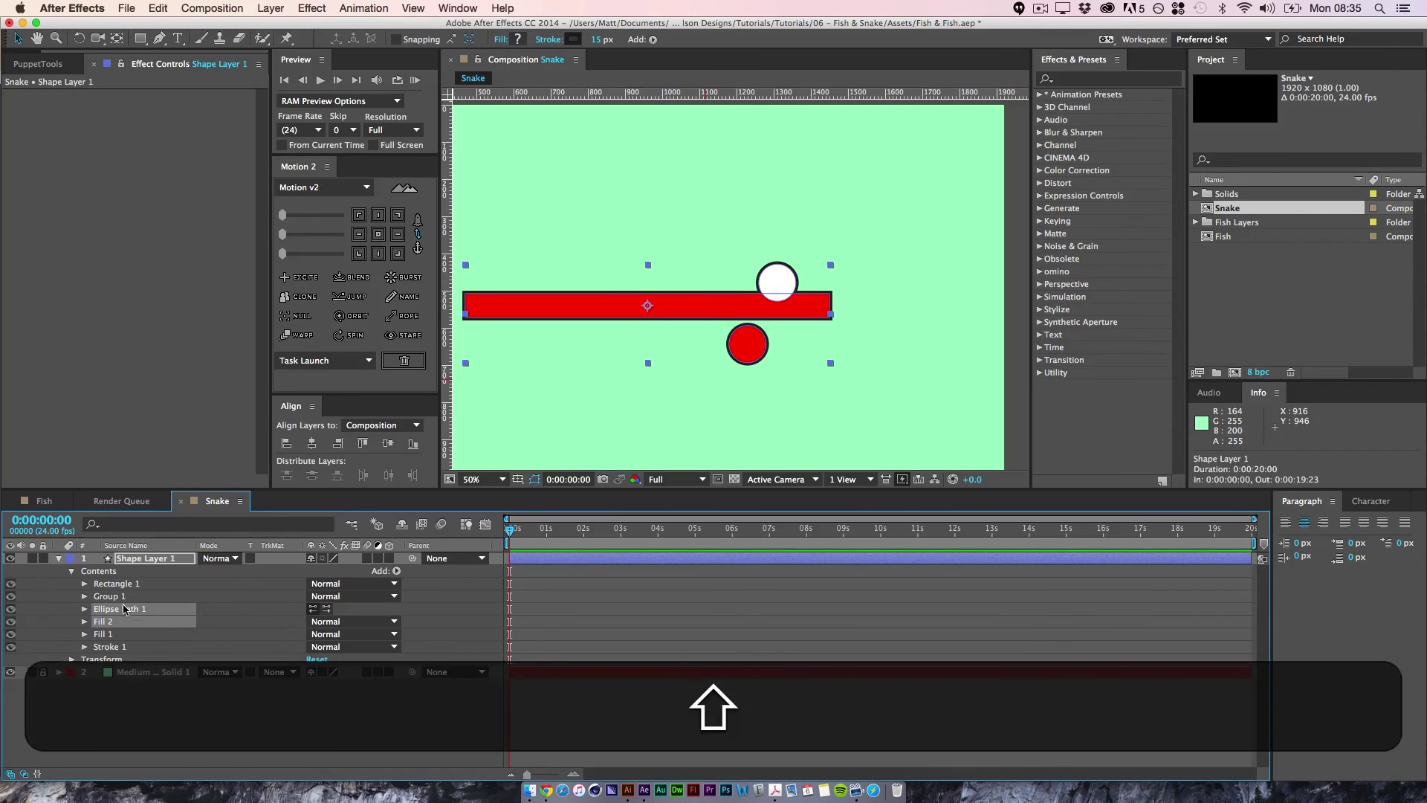
key(super+g)
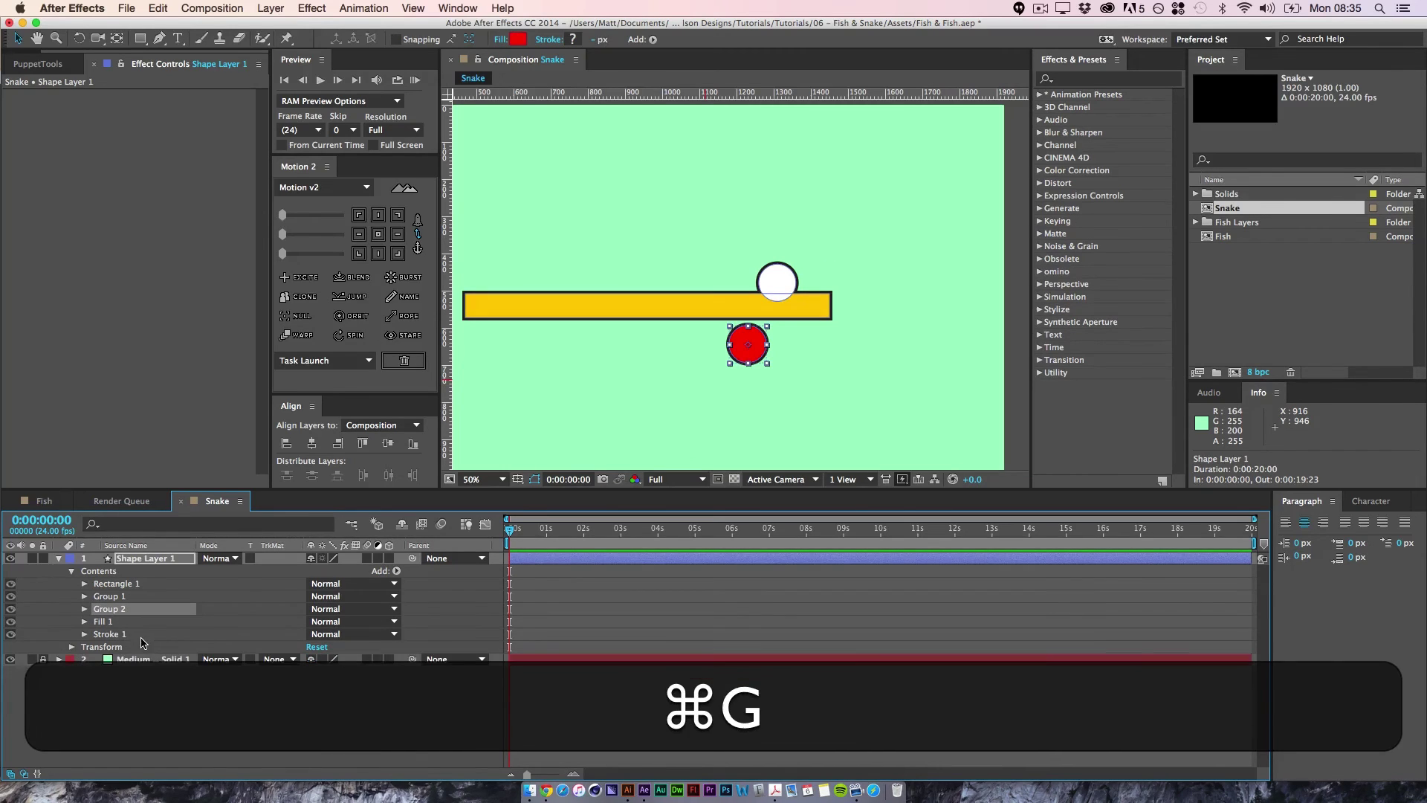
- Change the fill colour of the second circle in Group 2 from red to black (000000)
click(84, 609)
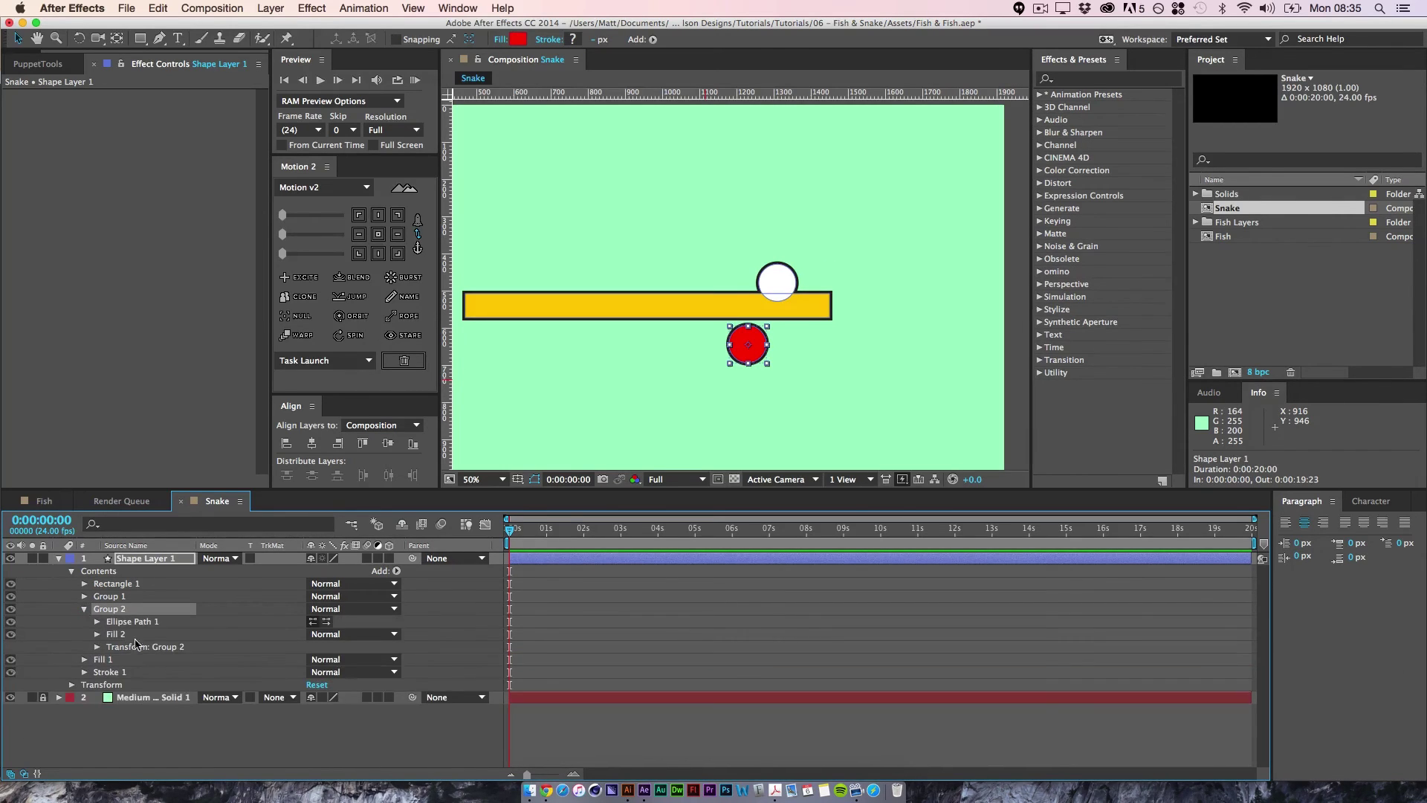
click(108, 634)
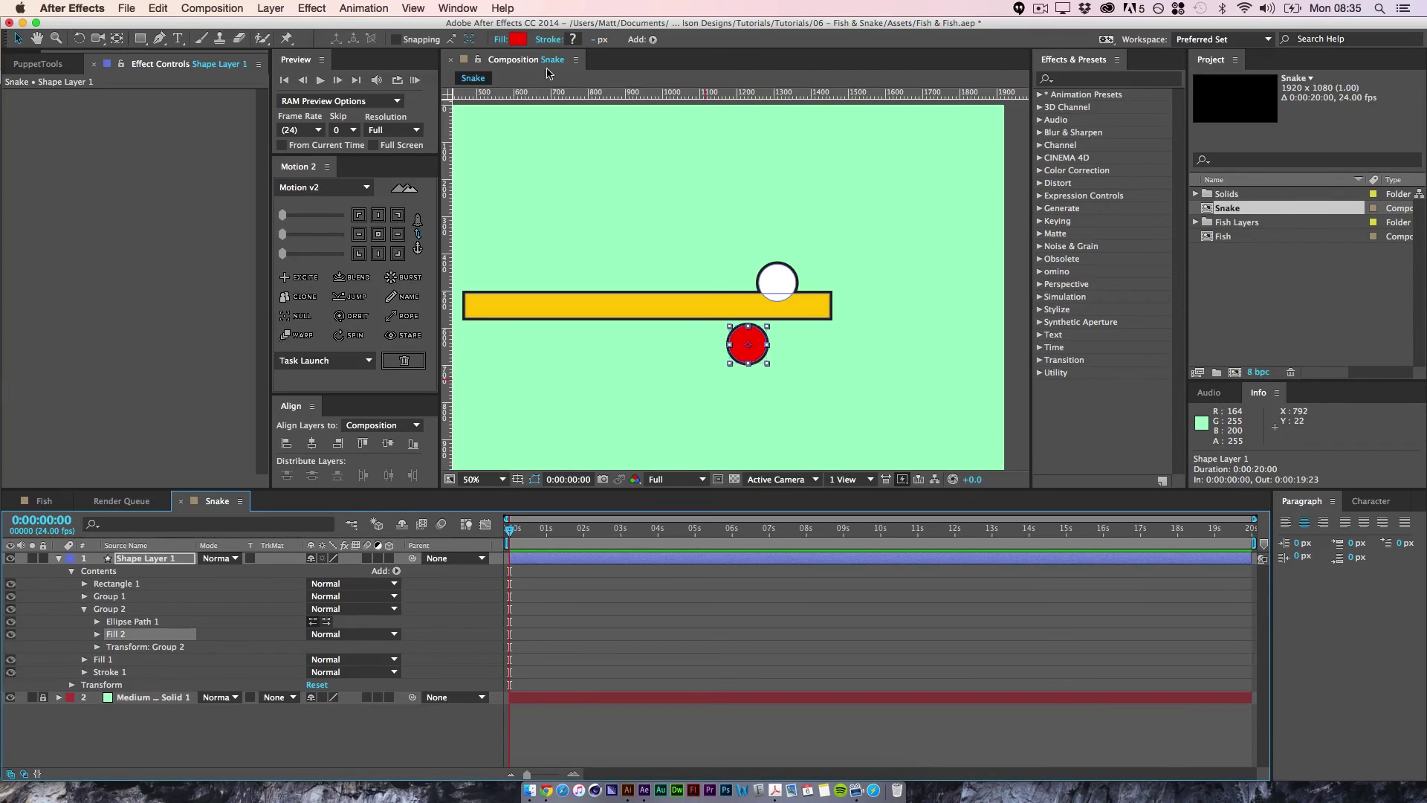
click(518, 40)
drag(12, 136, 74, 292)
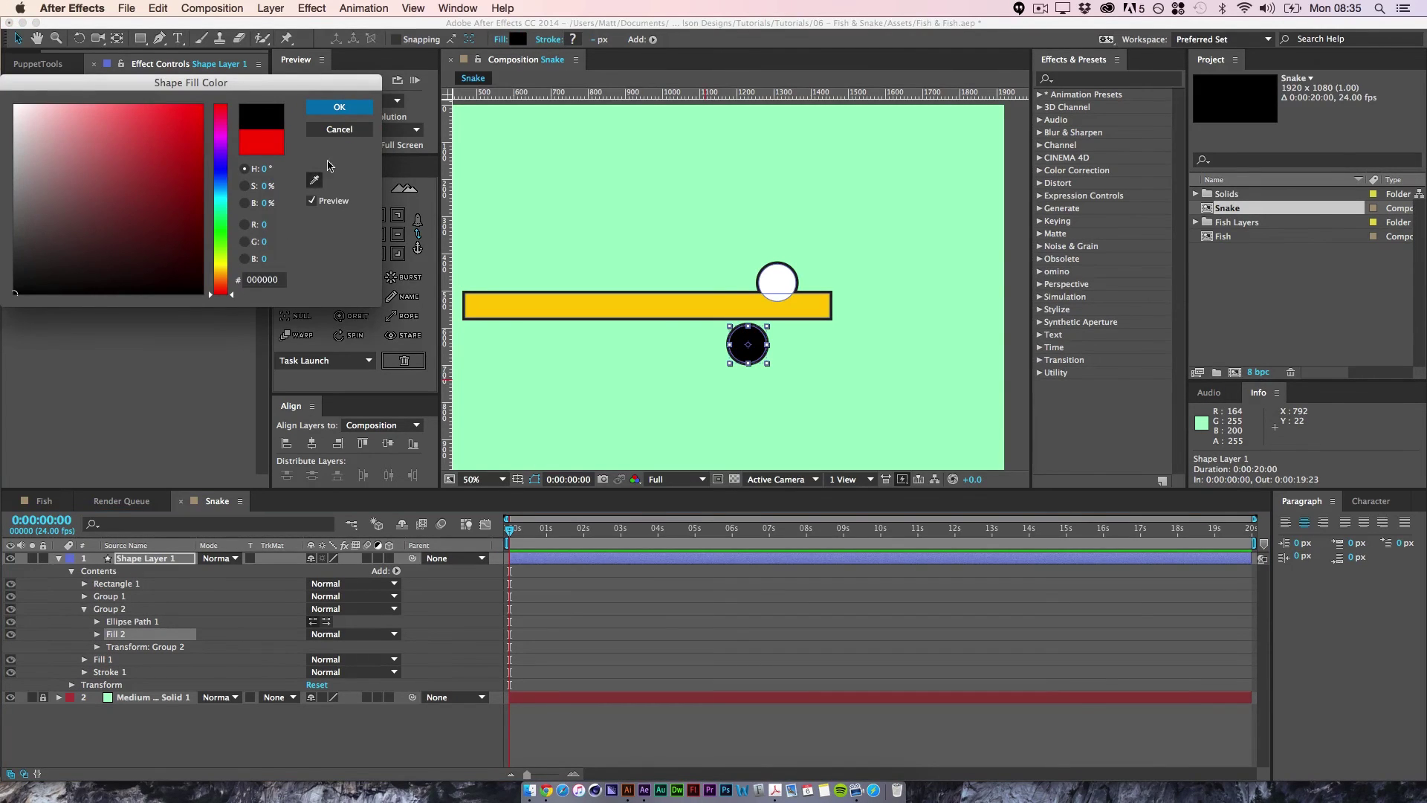
click(339, 107)
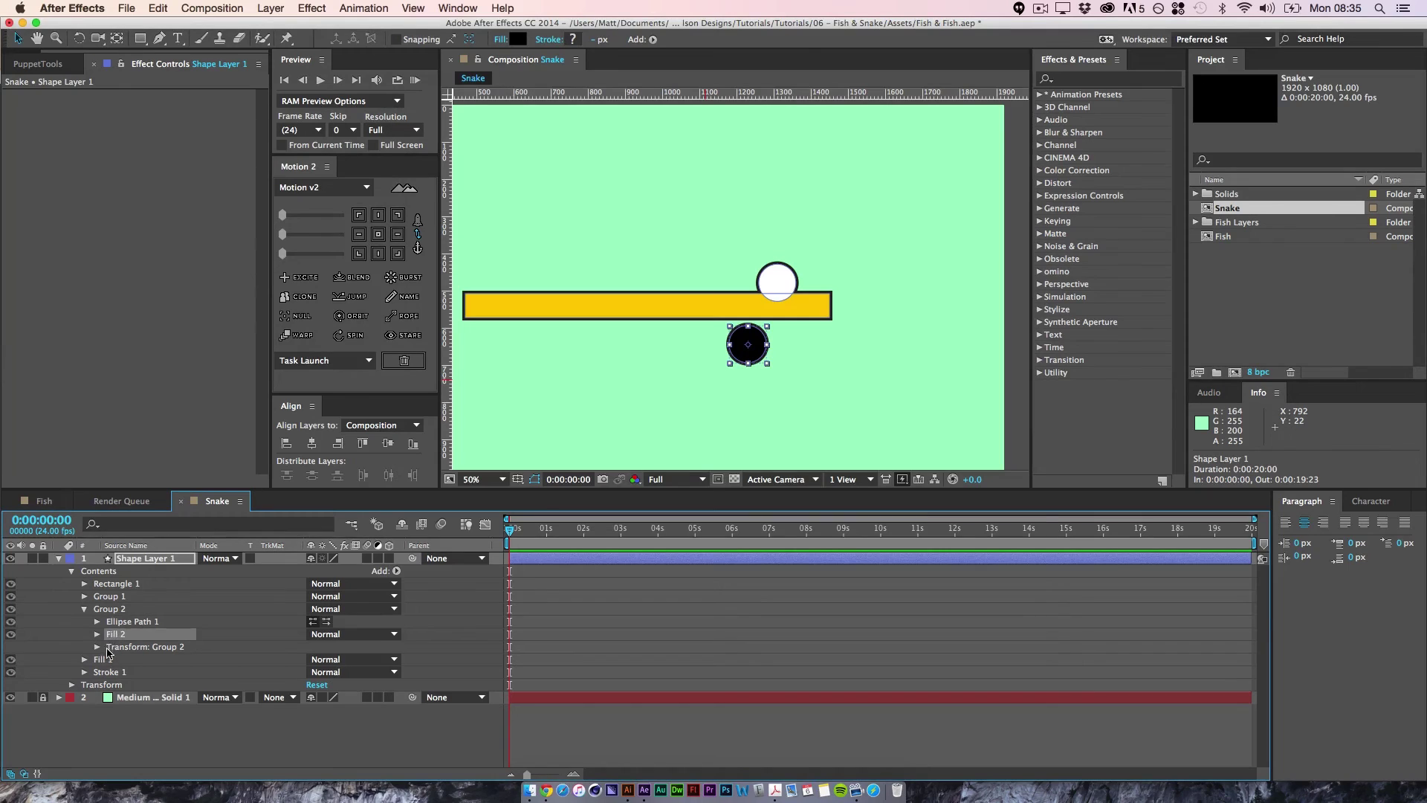
- Position Group 2 over the white circle at 102, -173 and scale it to 48%
click(97, 648)
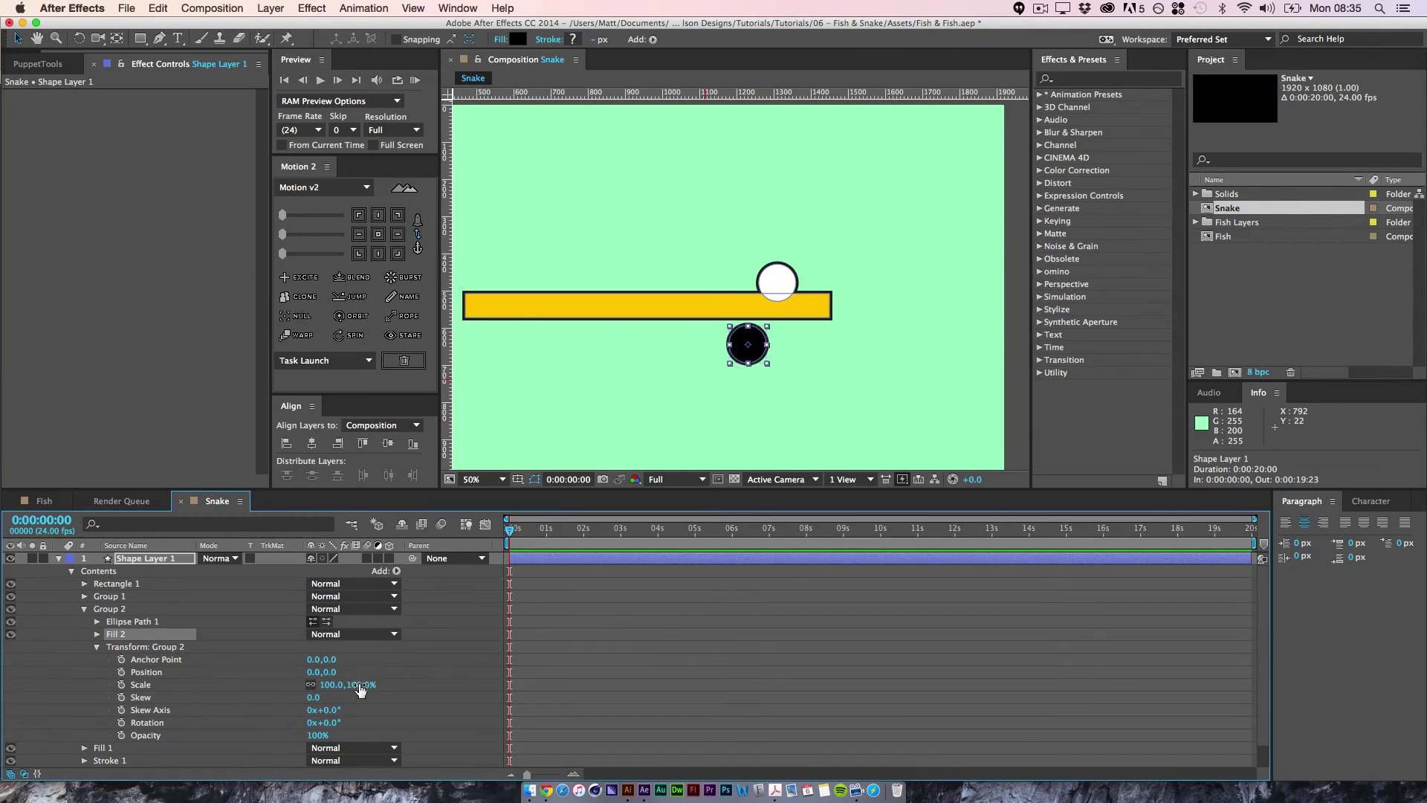
mouse_move(361, 690)
mouse_down()
mouse_move(302, 695)
mouse_move(286, 672)
mouse_move(365, 666)
mouse_move(368, 678)
mouse_move(205, 669)
mouse_up()
drag(310, 681, 325, 672)
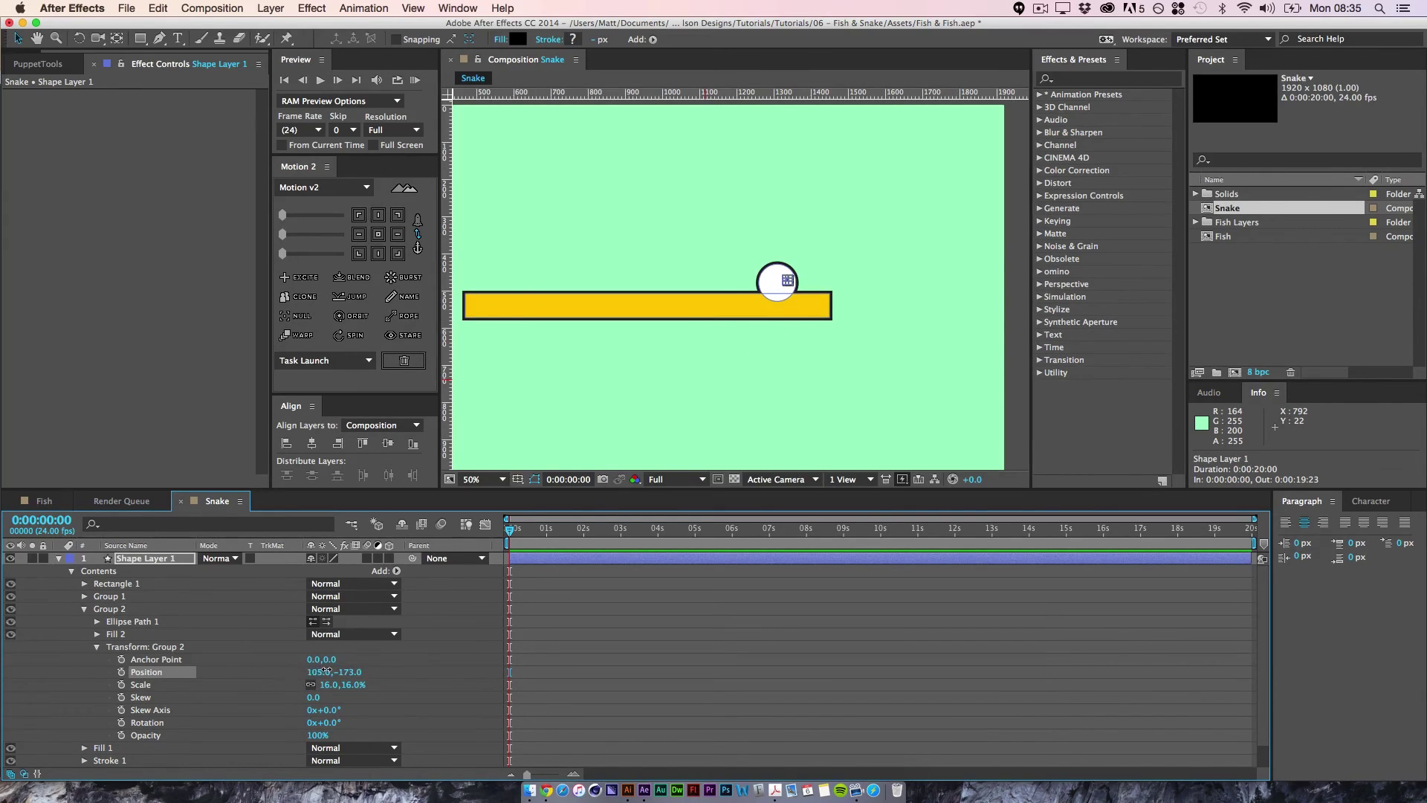
click(788, 671)
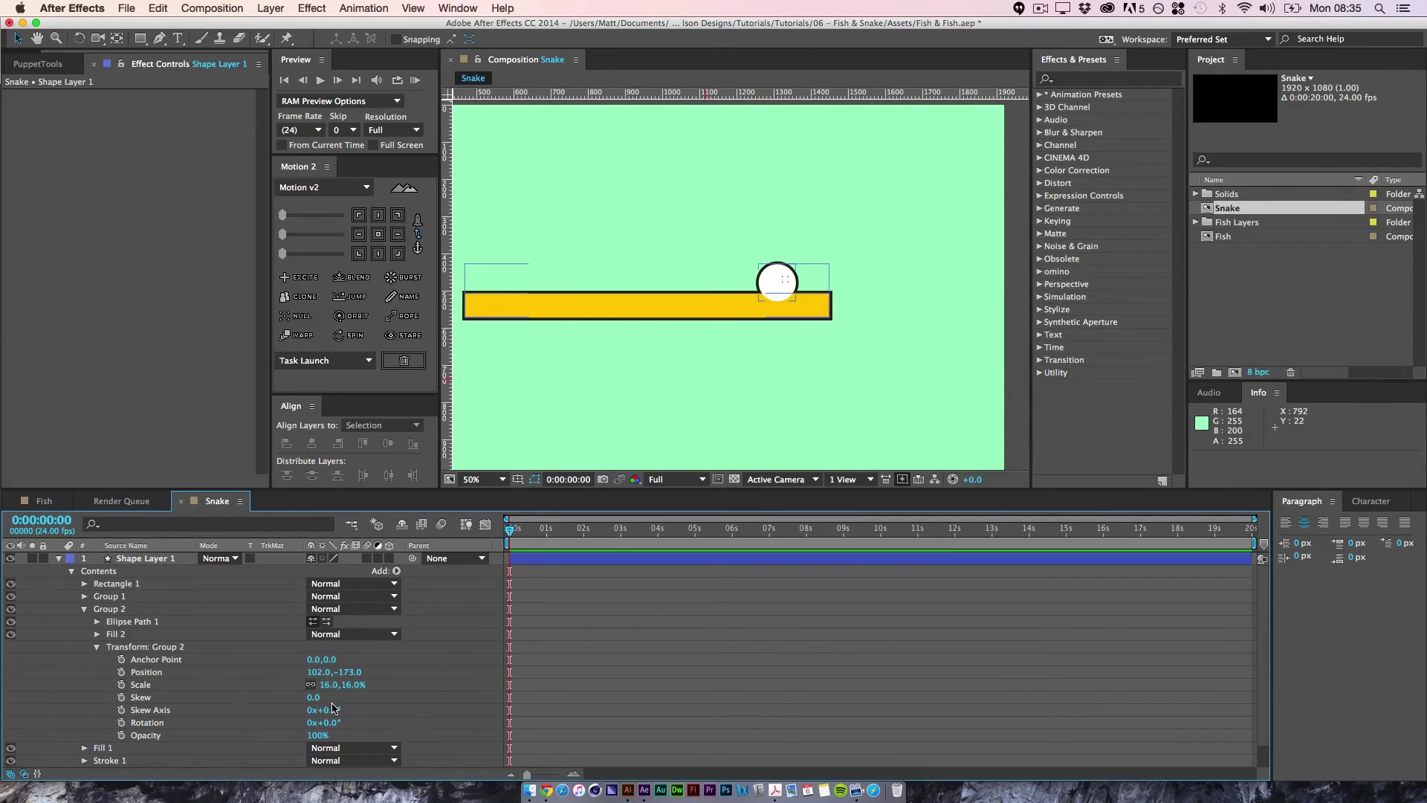
drag(357, 684, 375, 682)
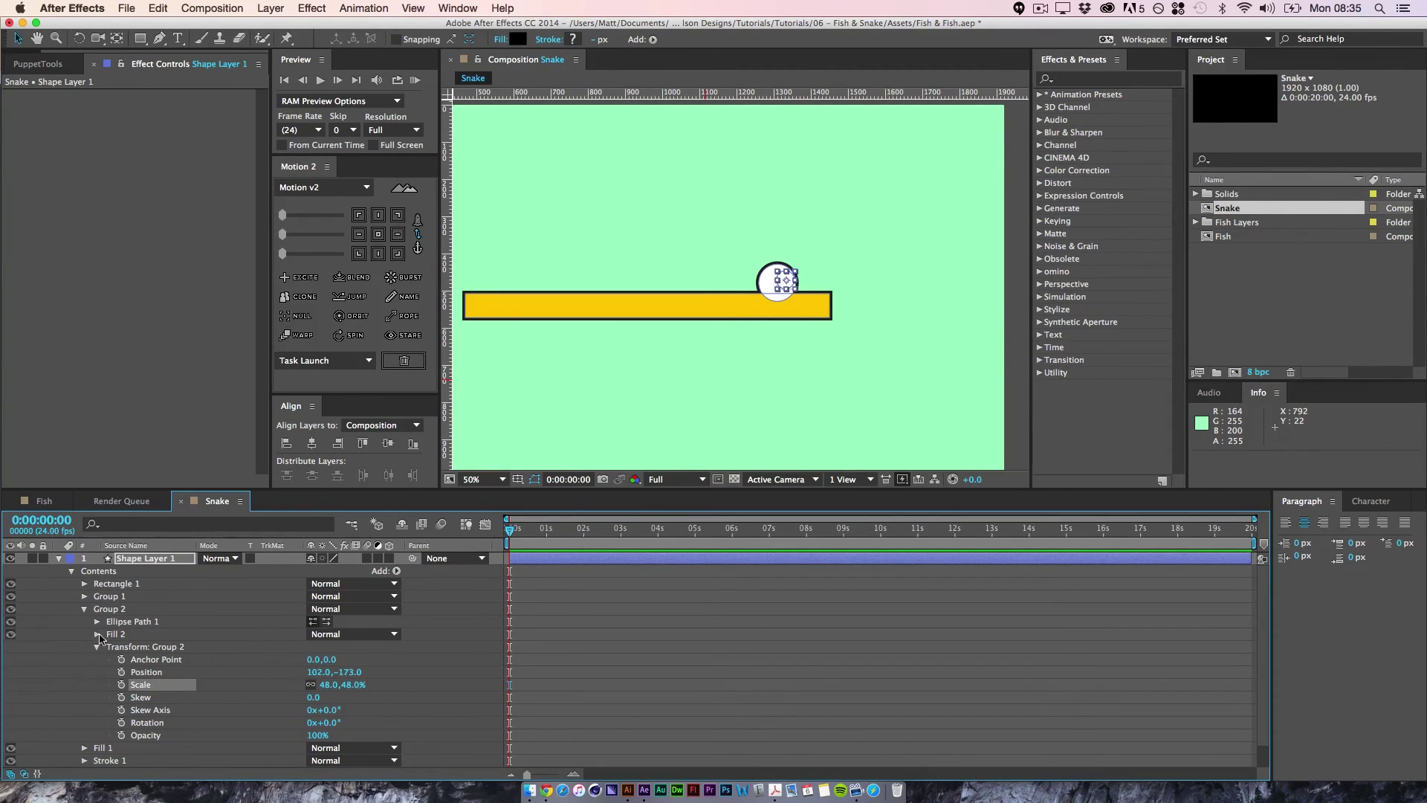
- Move Group 2 above Group 1 in the layer contents so the black circle draws over the white one
click(84, 609)
click(122, 610)
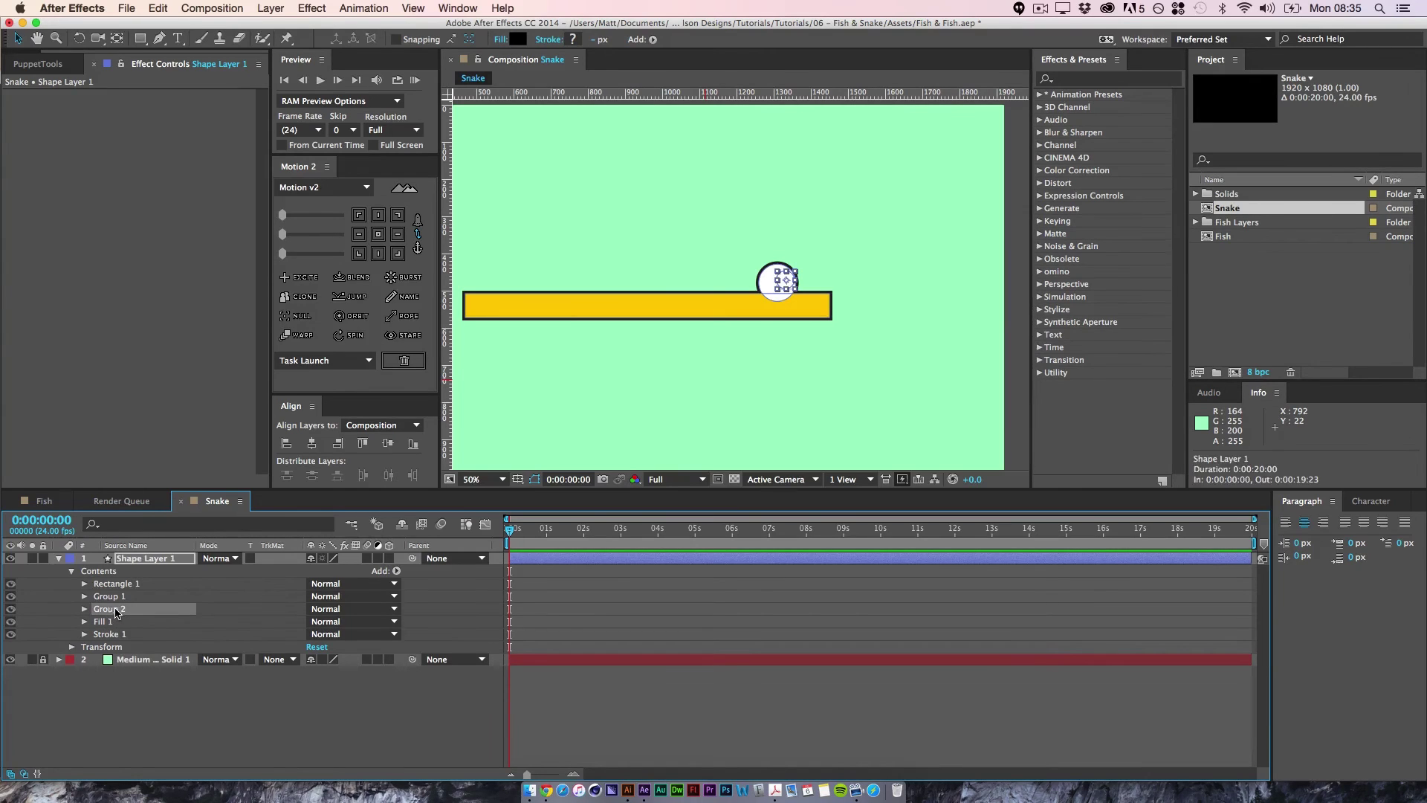
drag(116, 613, 115, 597)
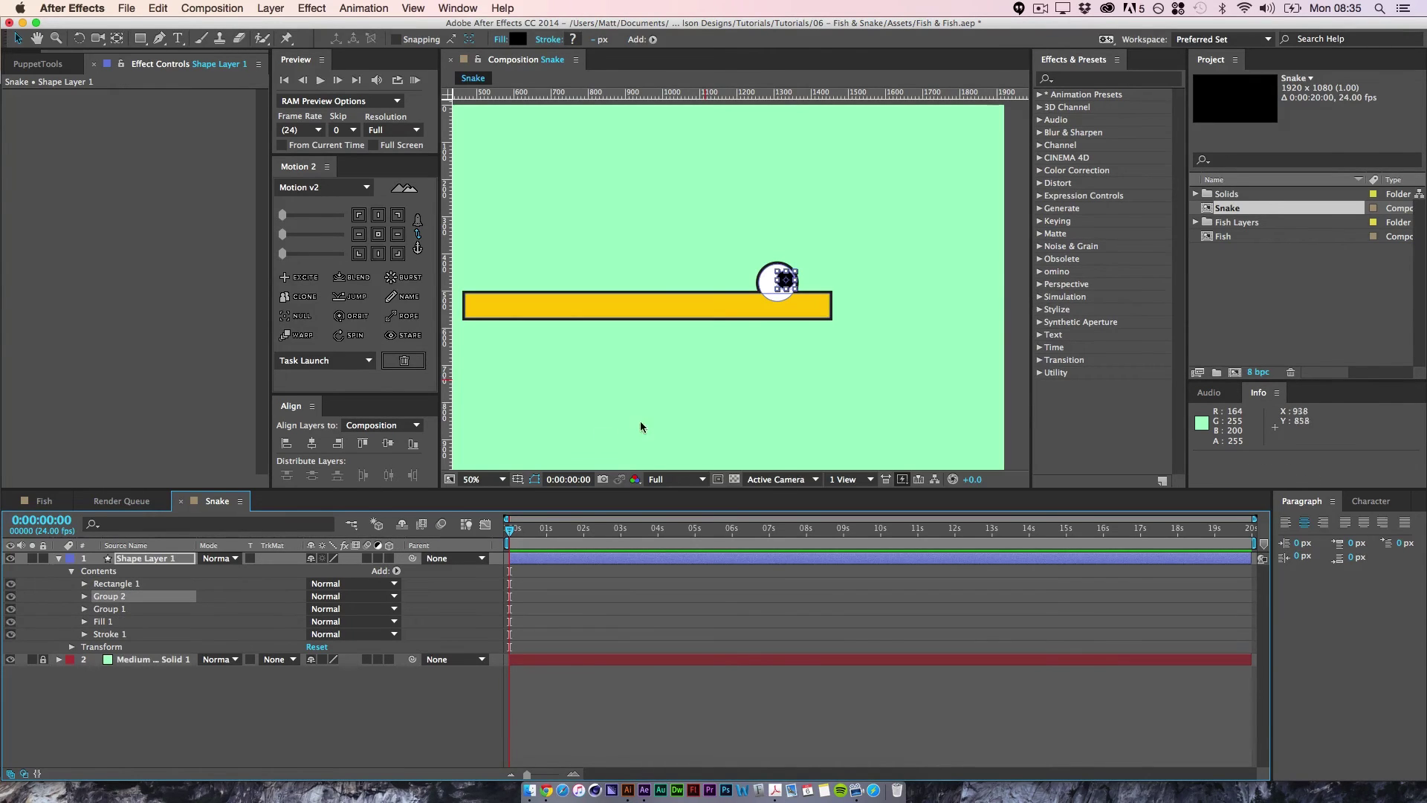
- Reduce the scale of Group 2 to 27% to form a small pupil, and deselect it
click(84, 596)
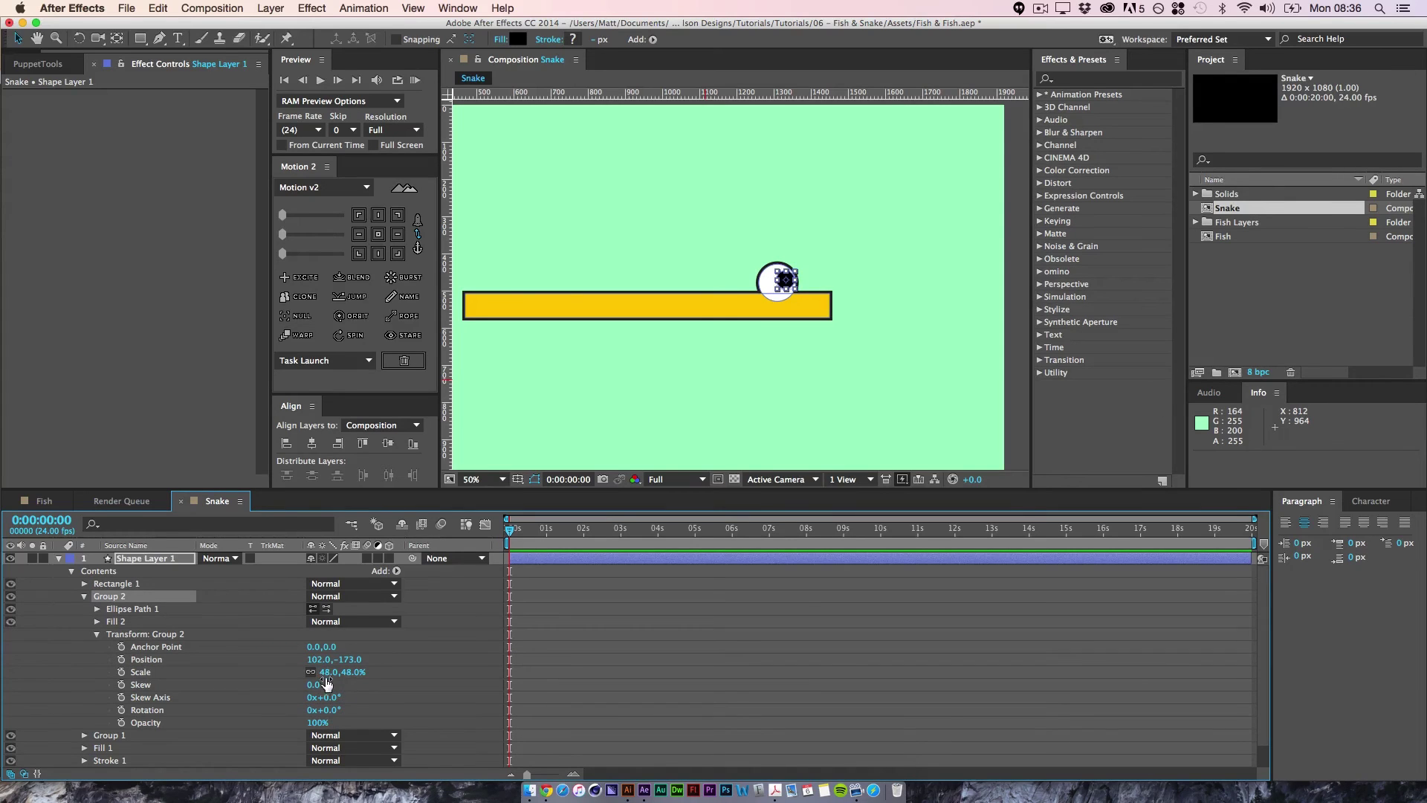
drag(352, 672, 336, 672)
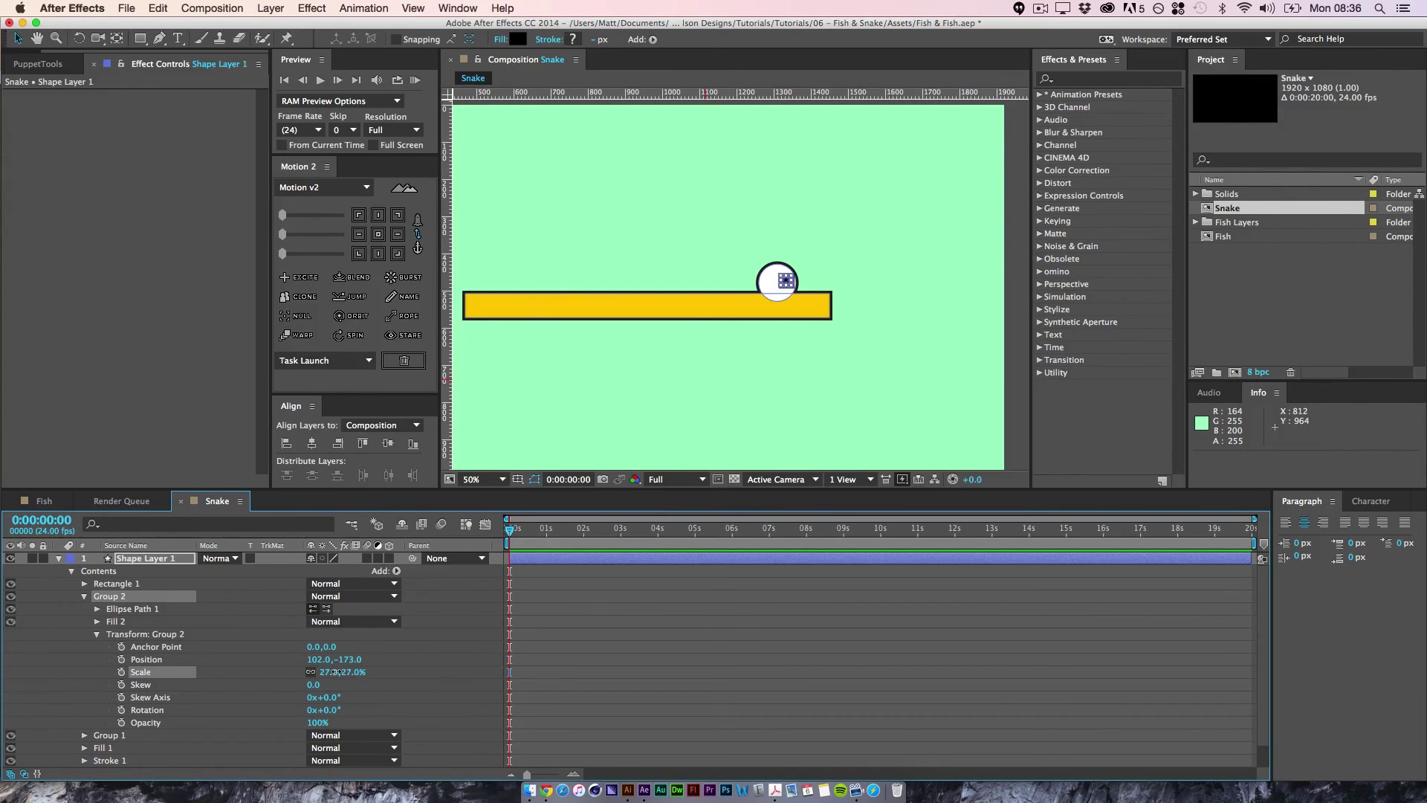
click(637, 750)
key(super+minus)
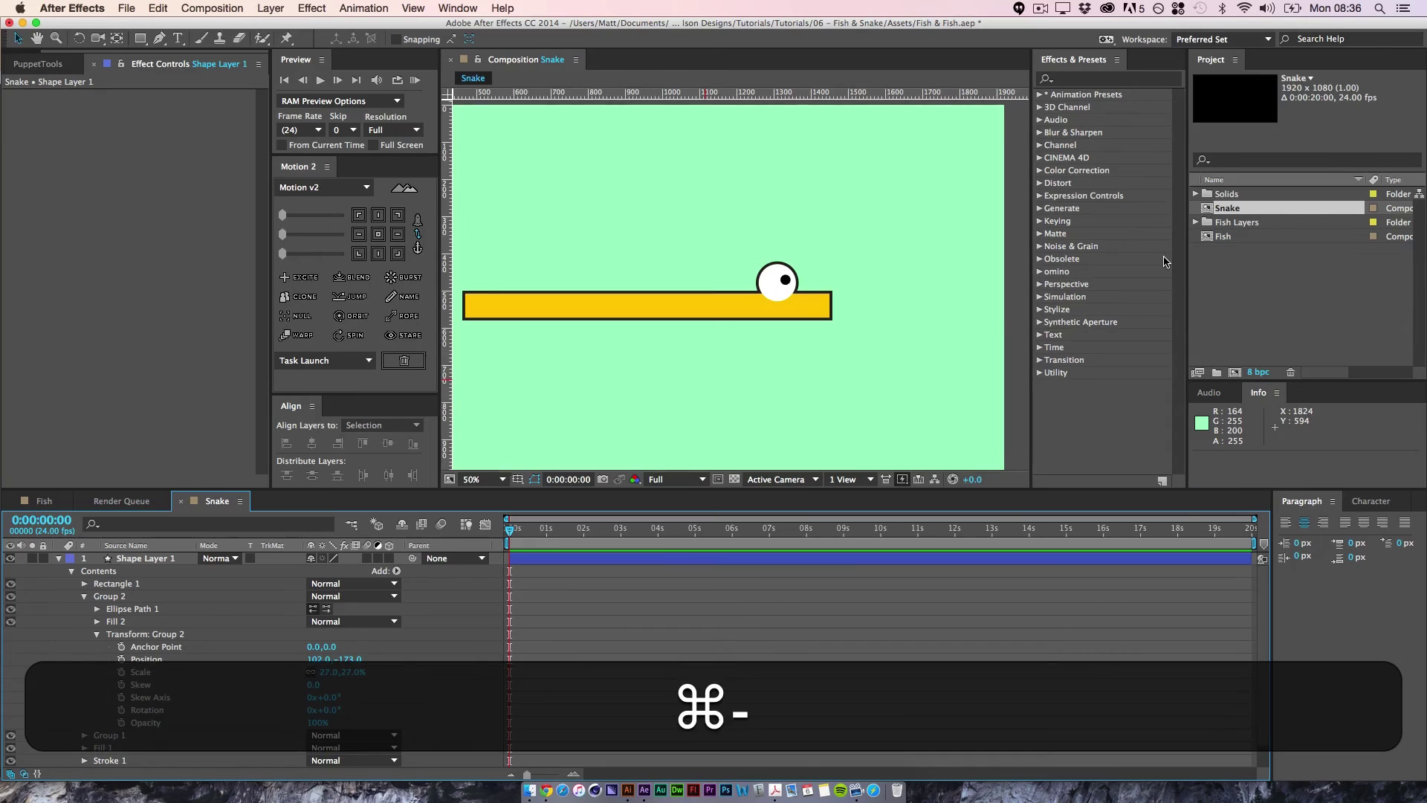
key(super+equal)
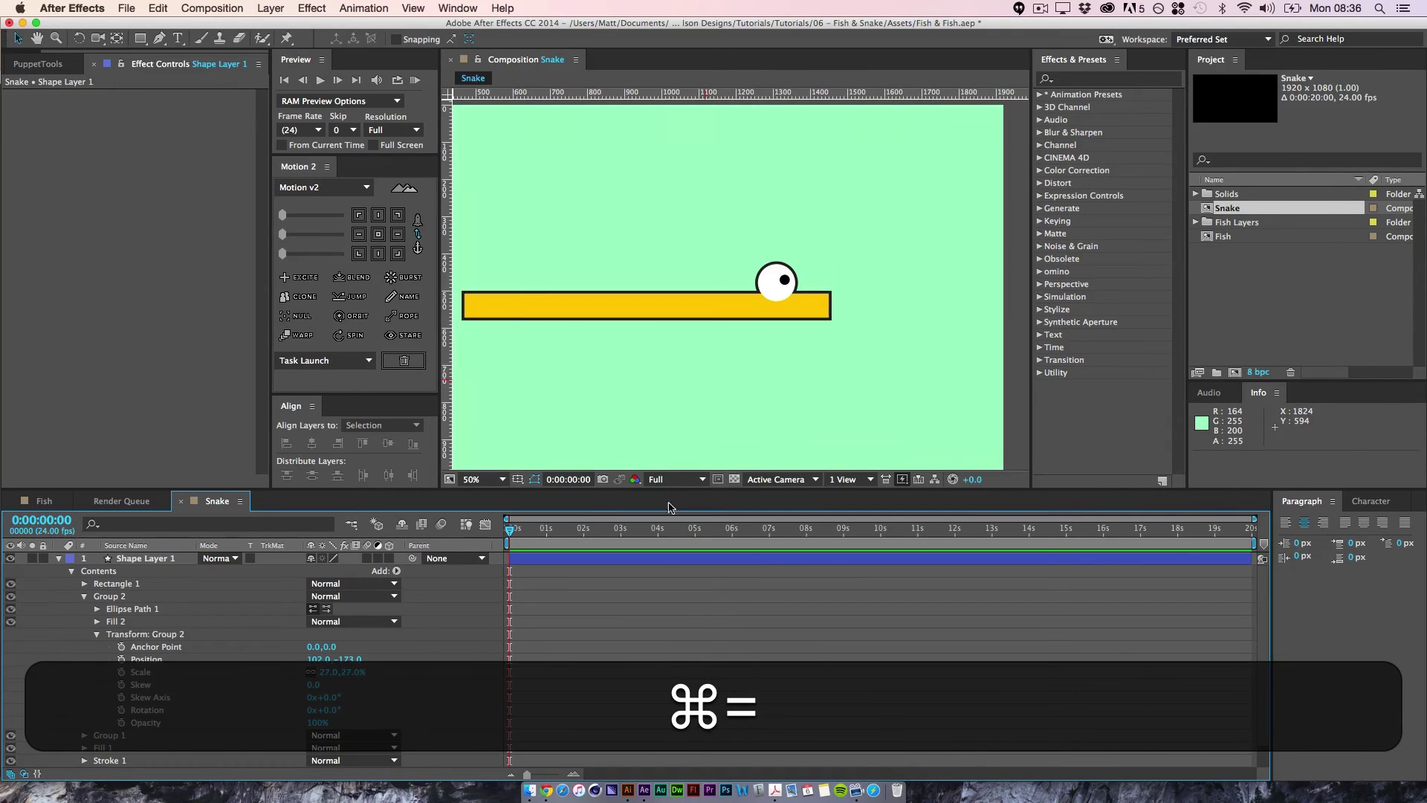
- Place three puppet pins along Shape Layer 1: below the eye, at the body's middle and near the tail end
key(space)
drag(609, 358, 641, 369)
click(70, 570)
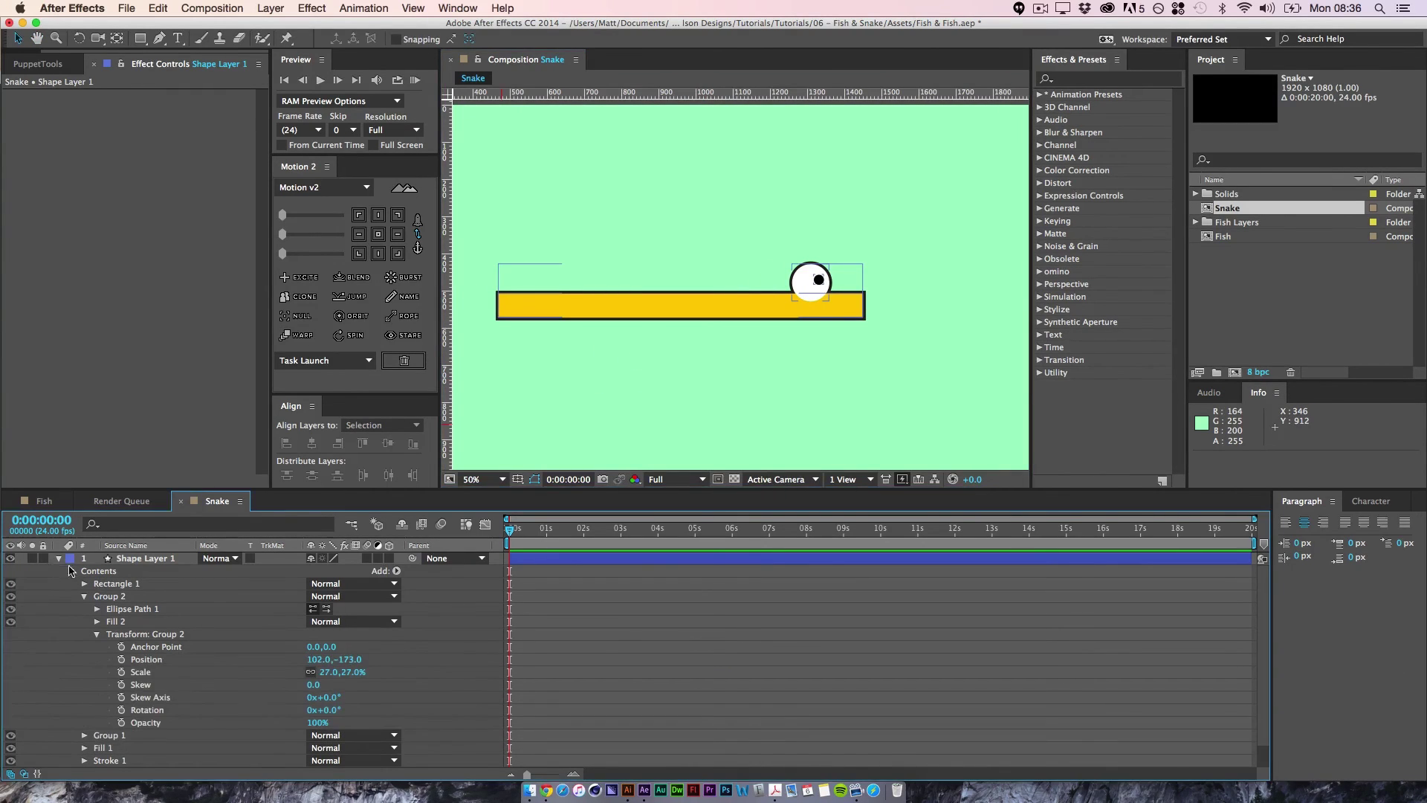
click(58, 561)
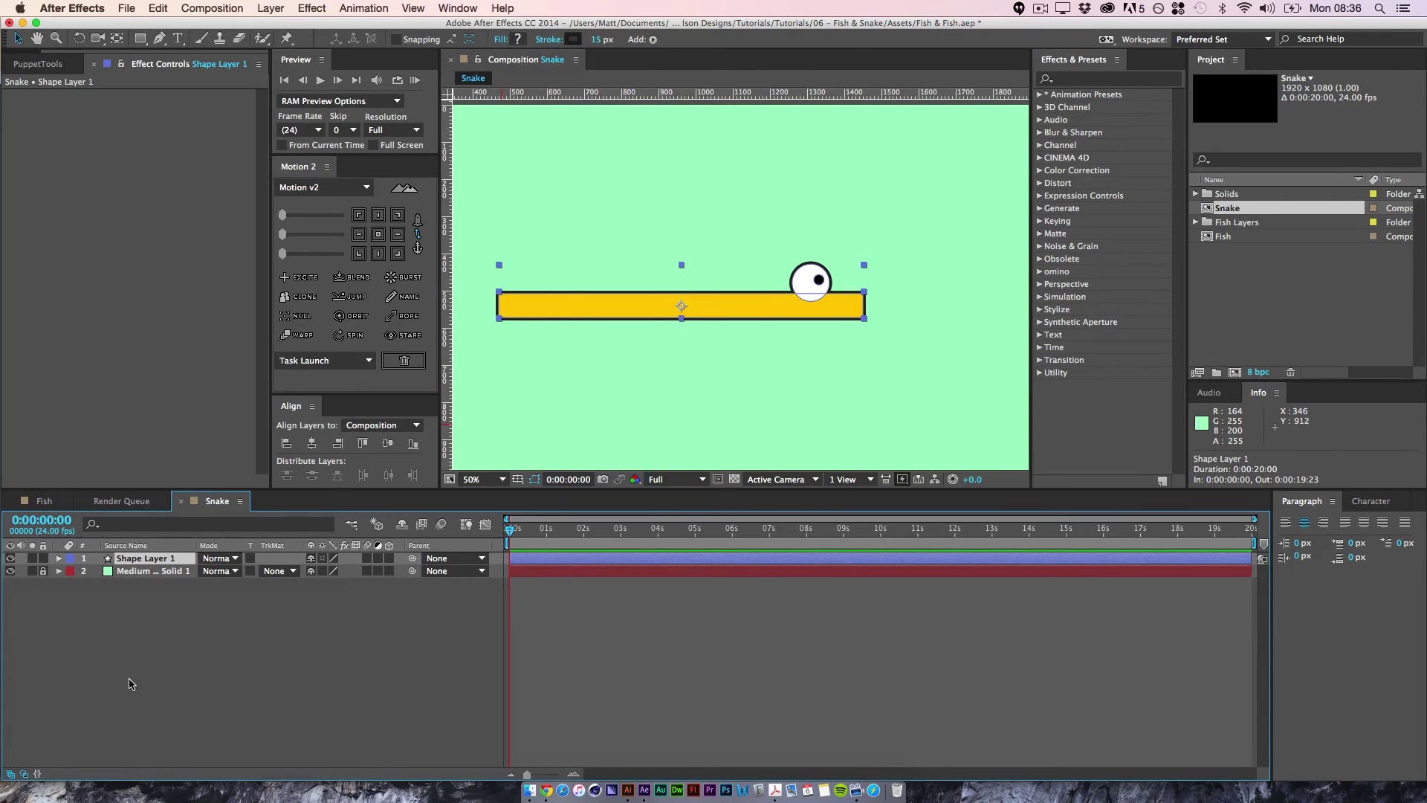
key(super+minus)
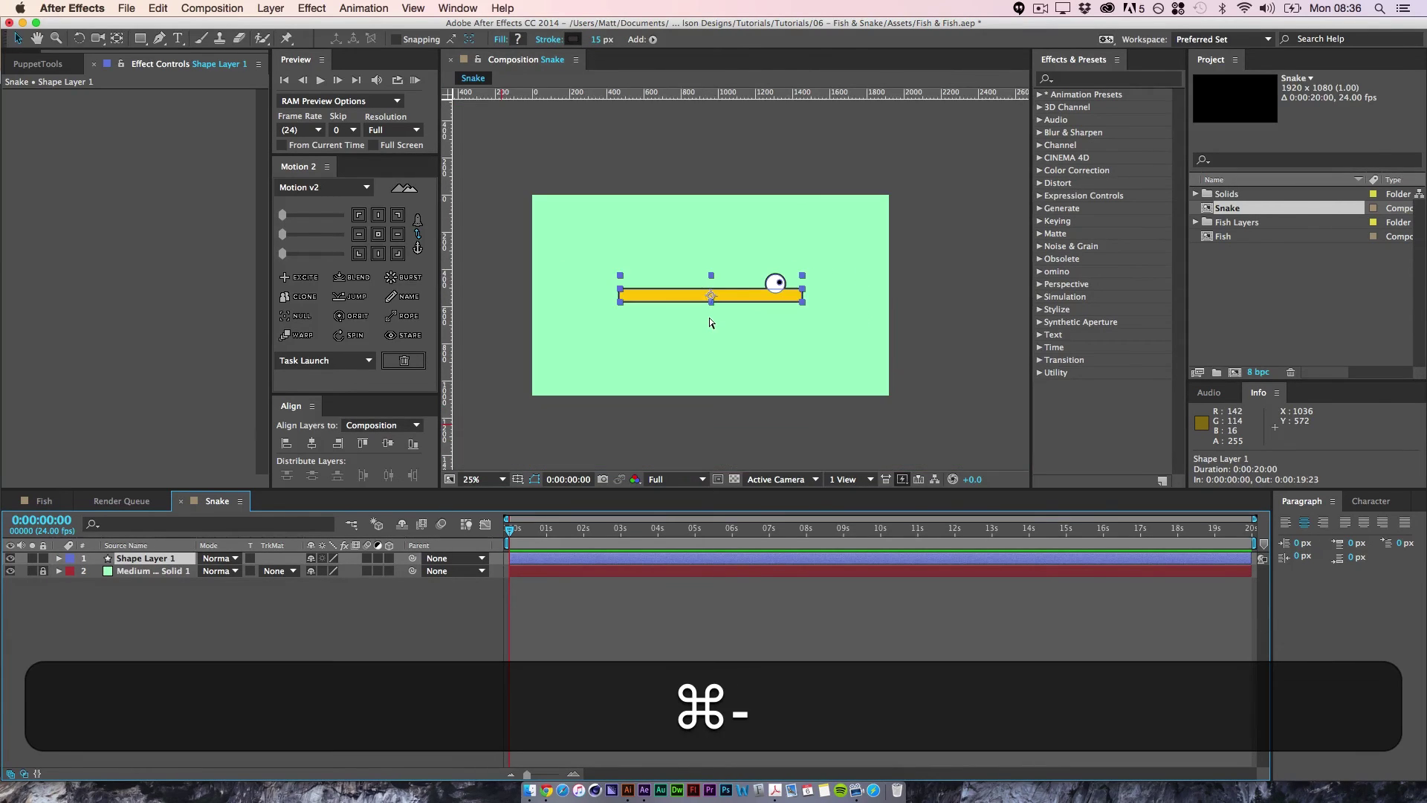
key(super+equal)
key(super+p)
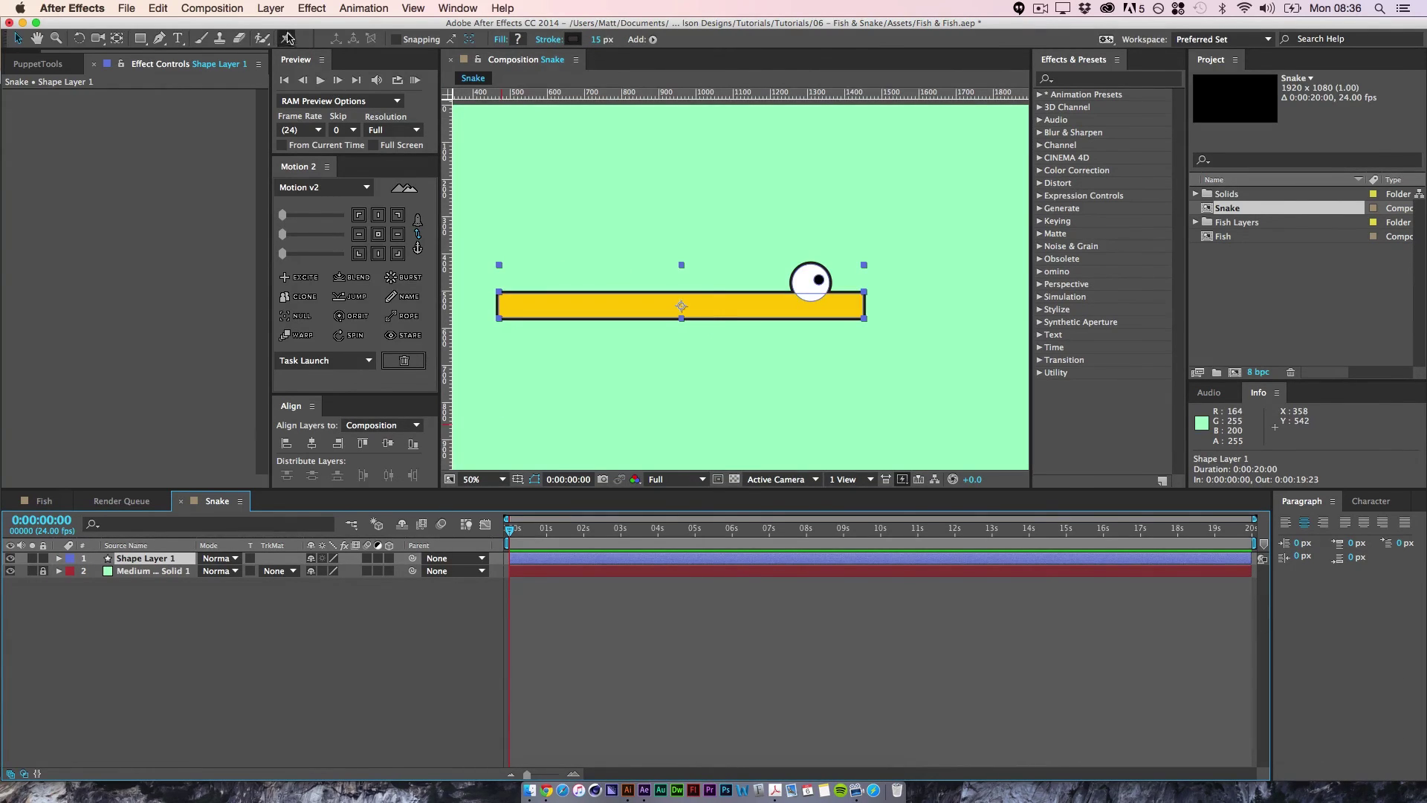
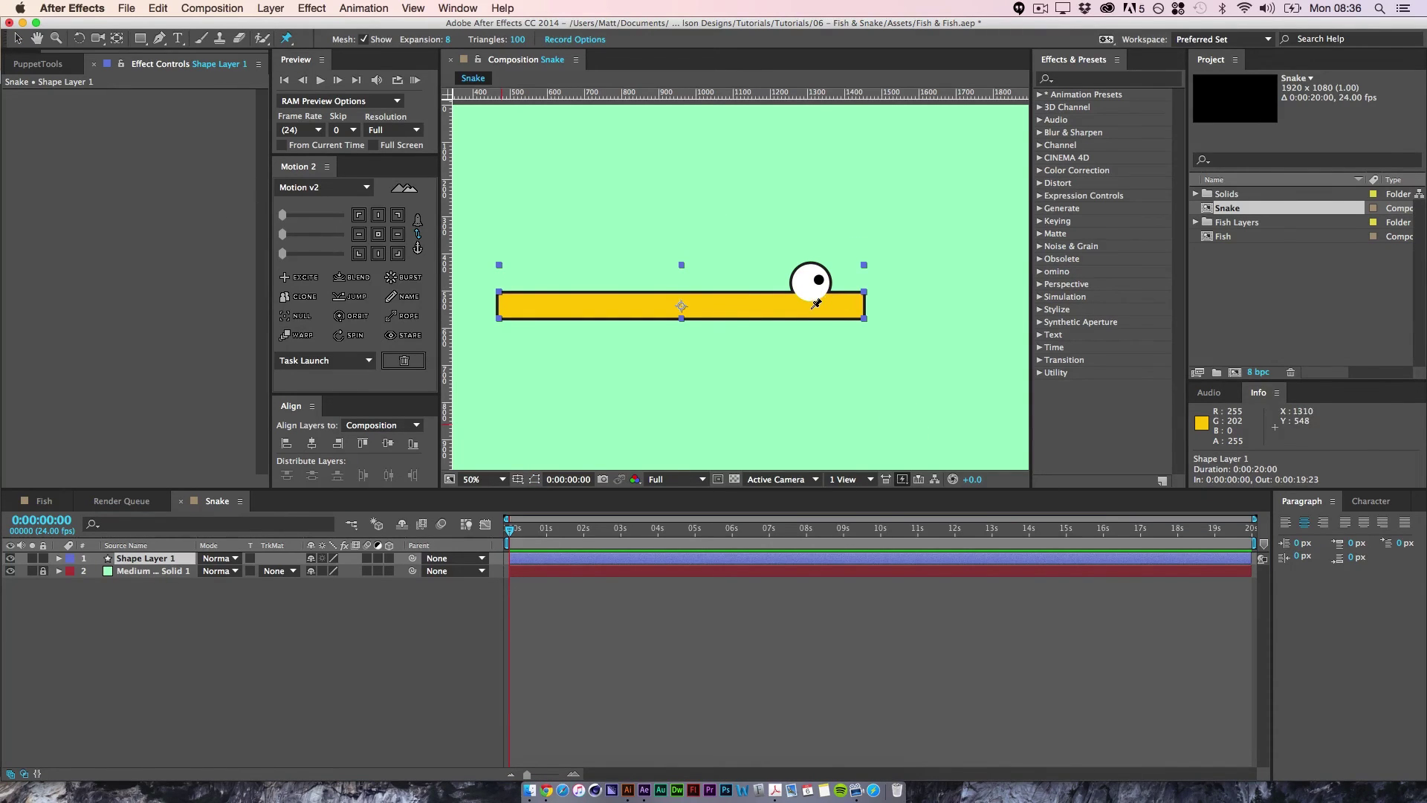
click(812, 307)
key(shift)
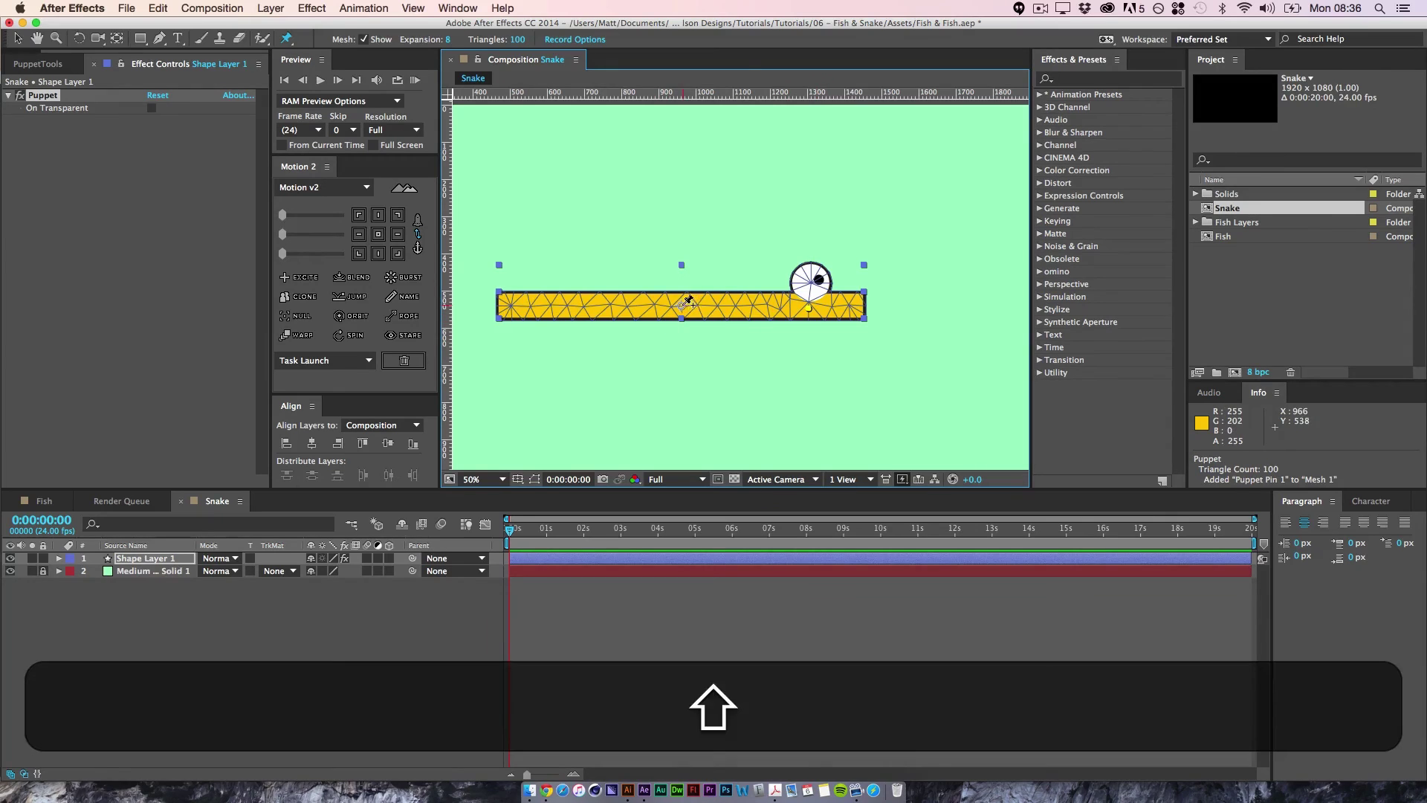
click(683, 305)
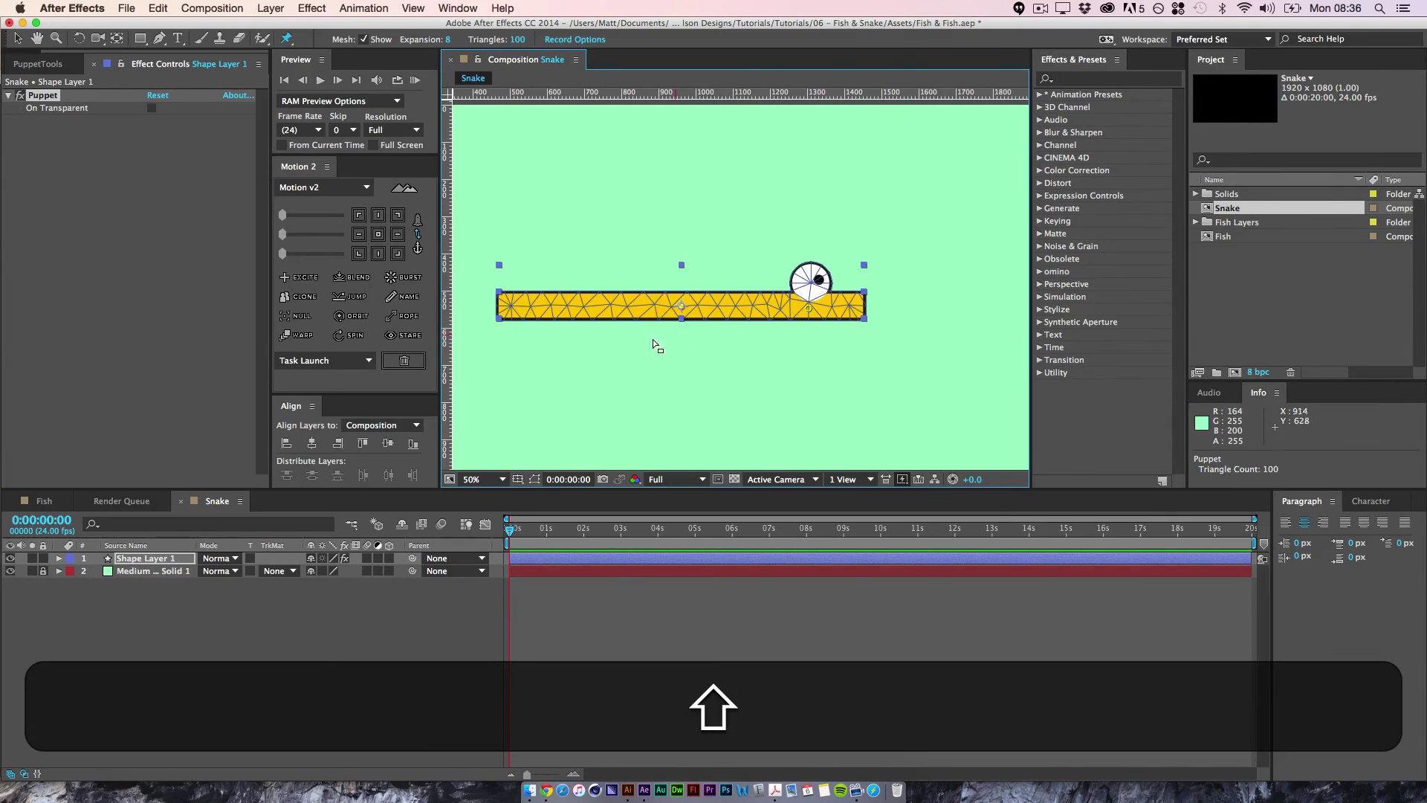
click(525, 303)
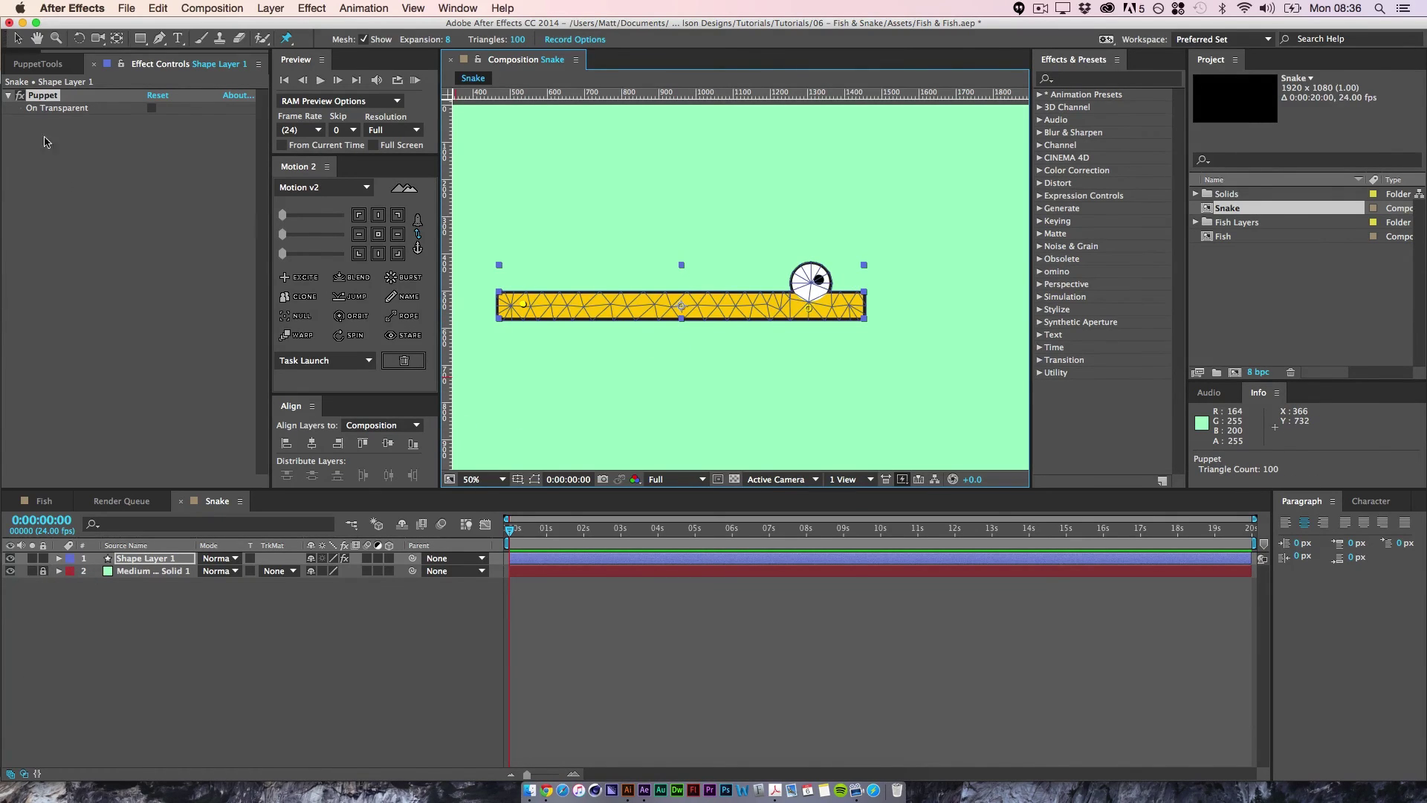
- Bring up the Duik rigging tools and rename Shape Layer 1 as Snake
drag(79, 52, 5, 64)
click(21, 64)
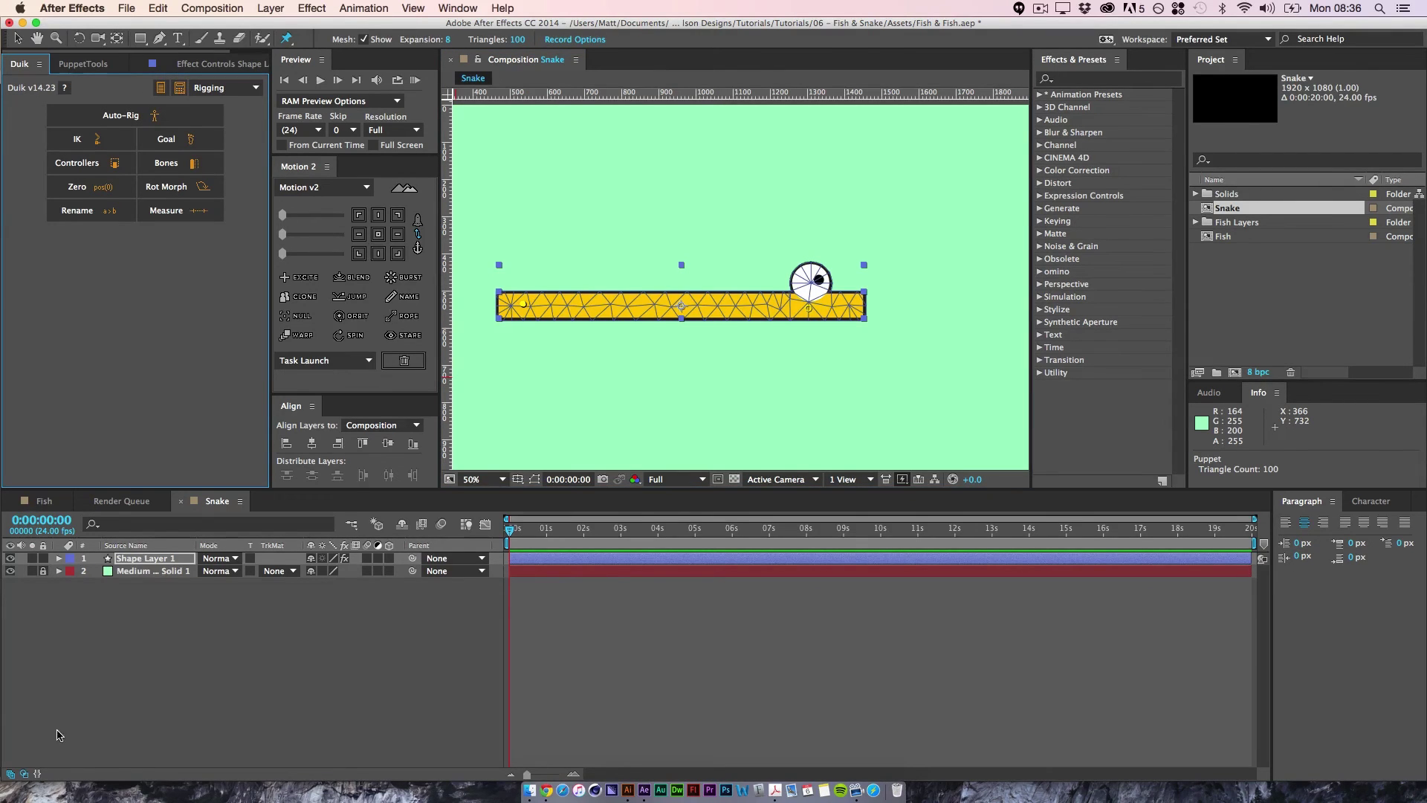
click(130, 563)
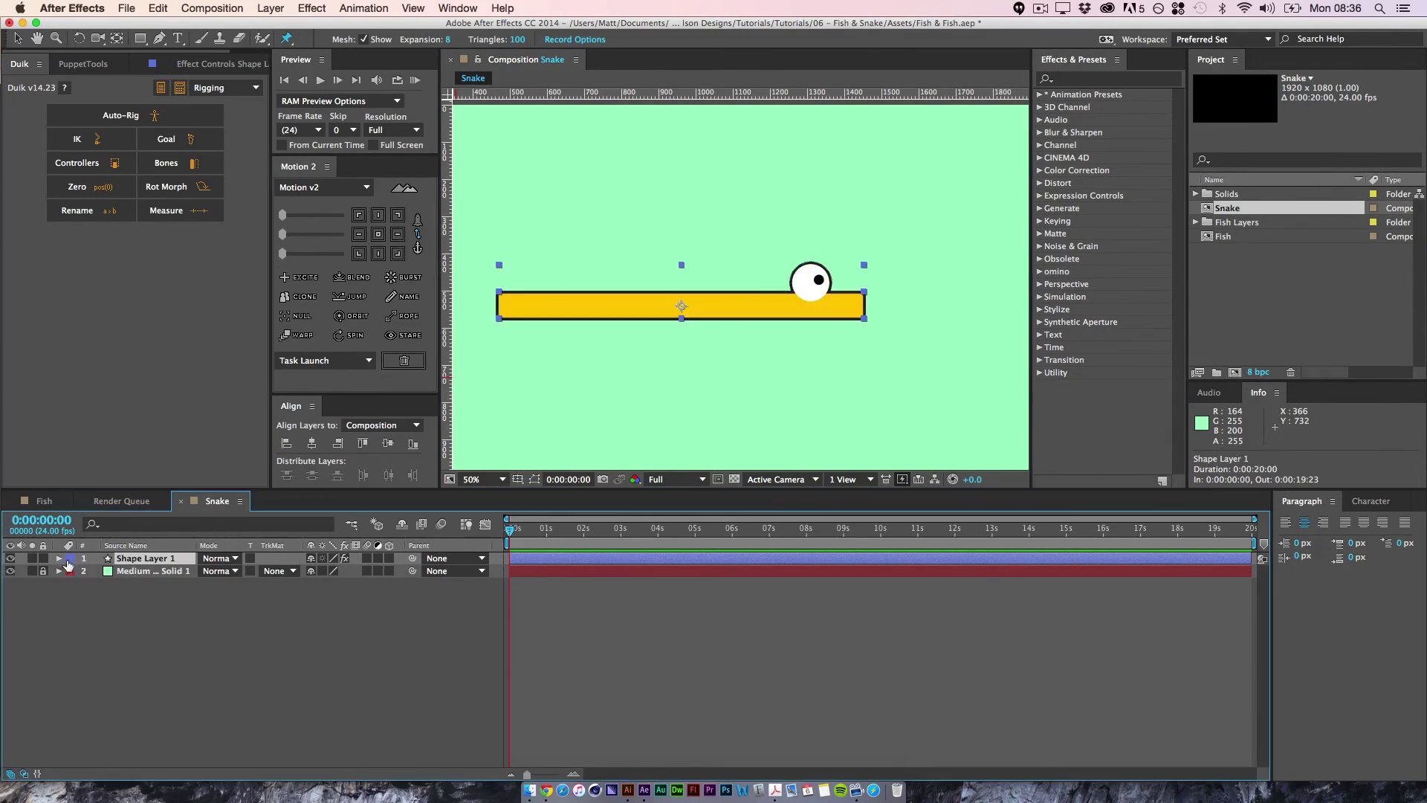
key(Return)
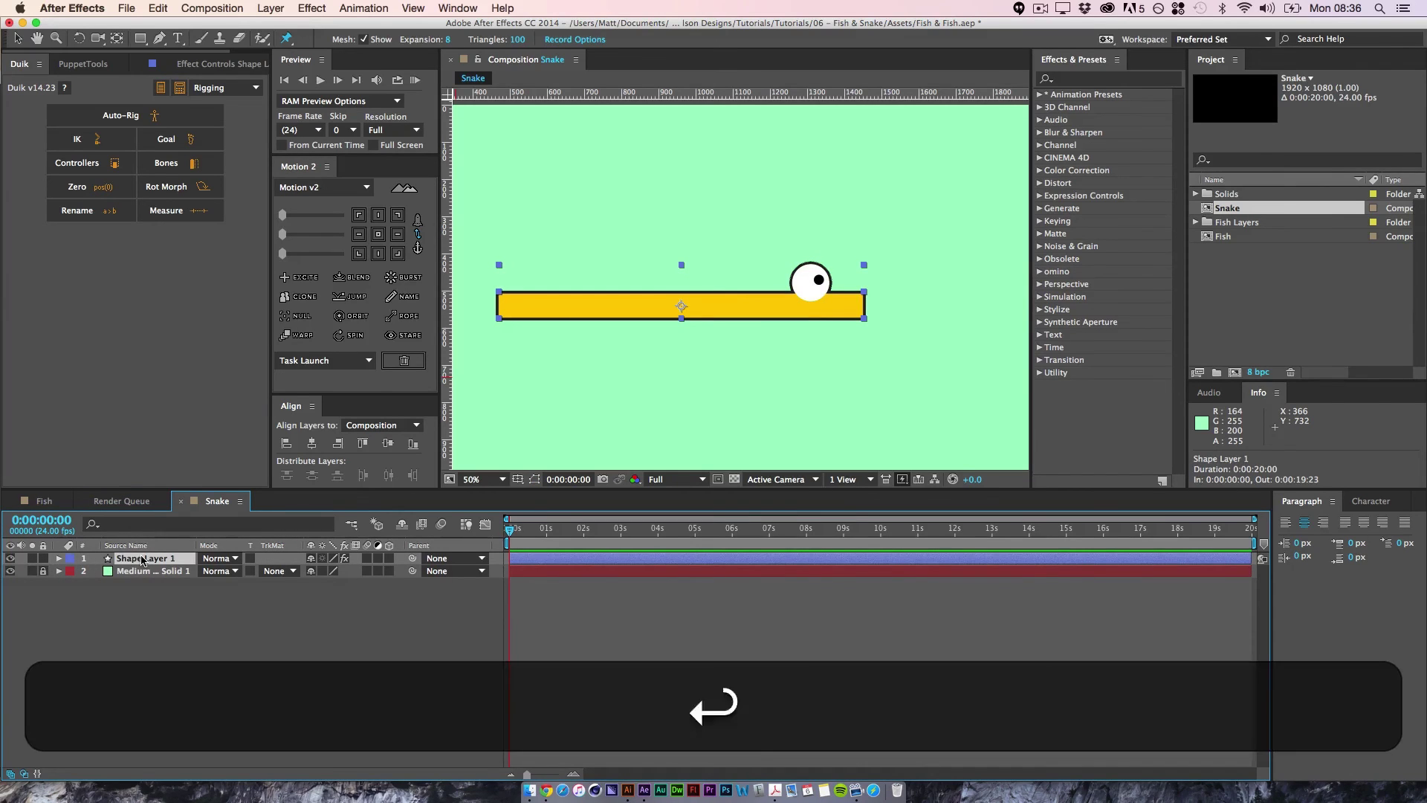
text(Snake)
key(Return)
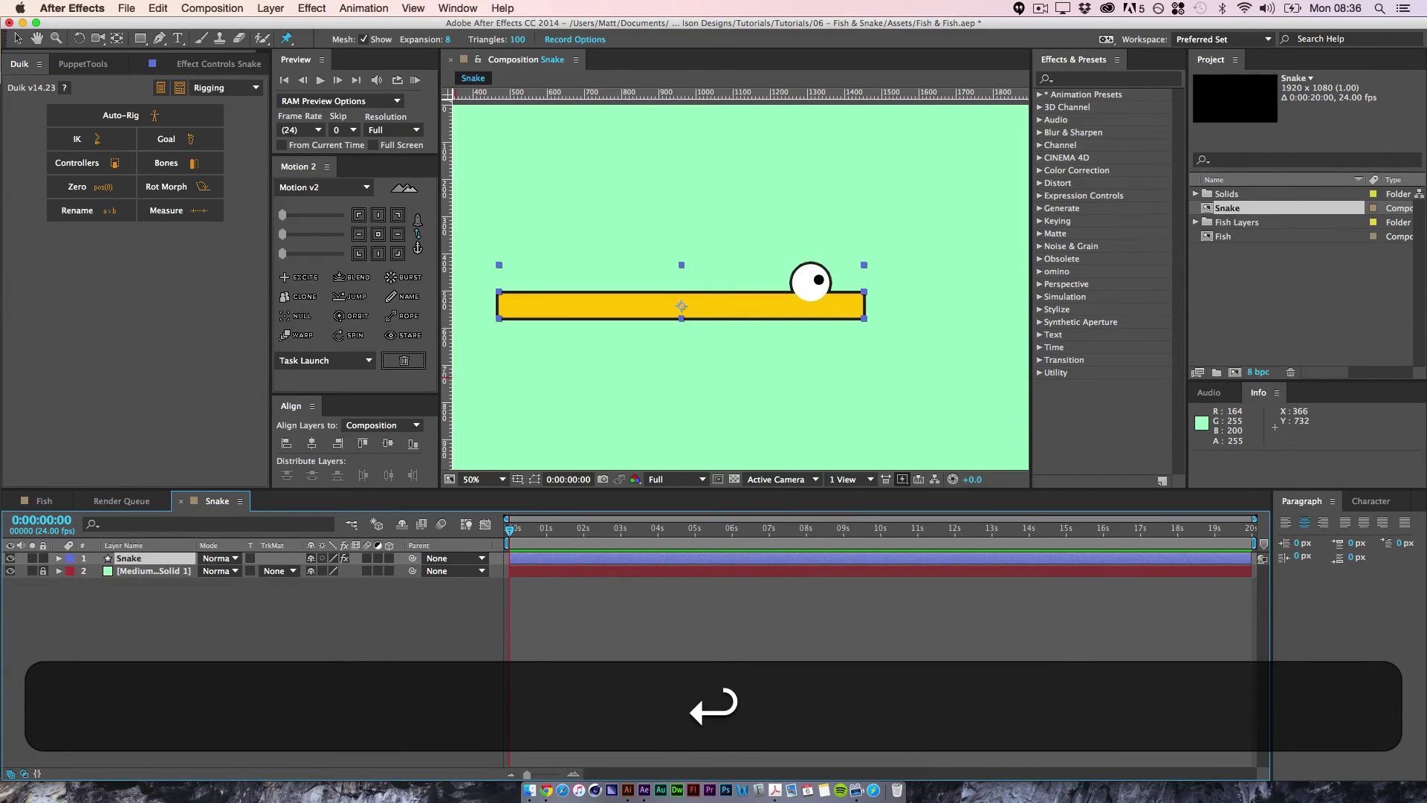
- Expand the Snake layer's Puppet effect through Mesh 1 and Deform to list its pins
click(59, 559)
key(space)
scroll(107, 659, down, 3)
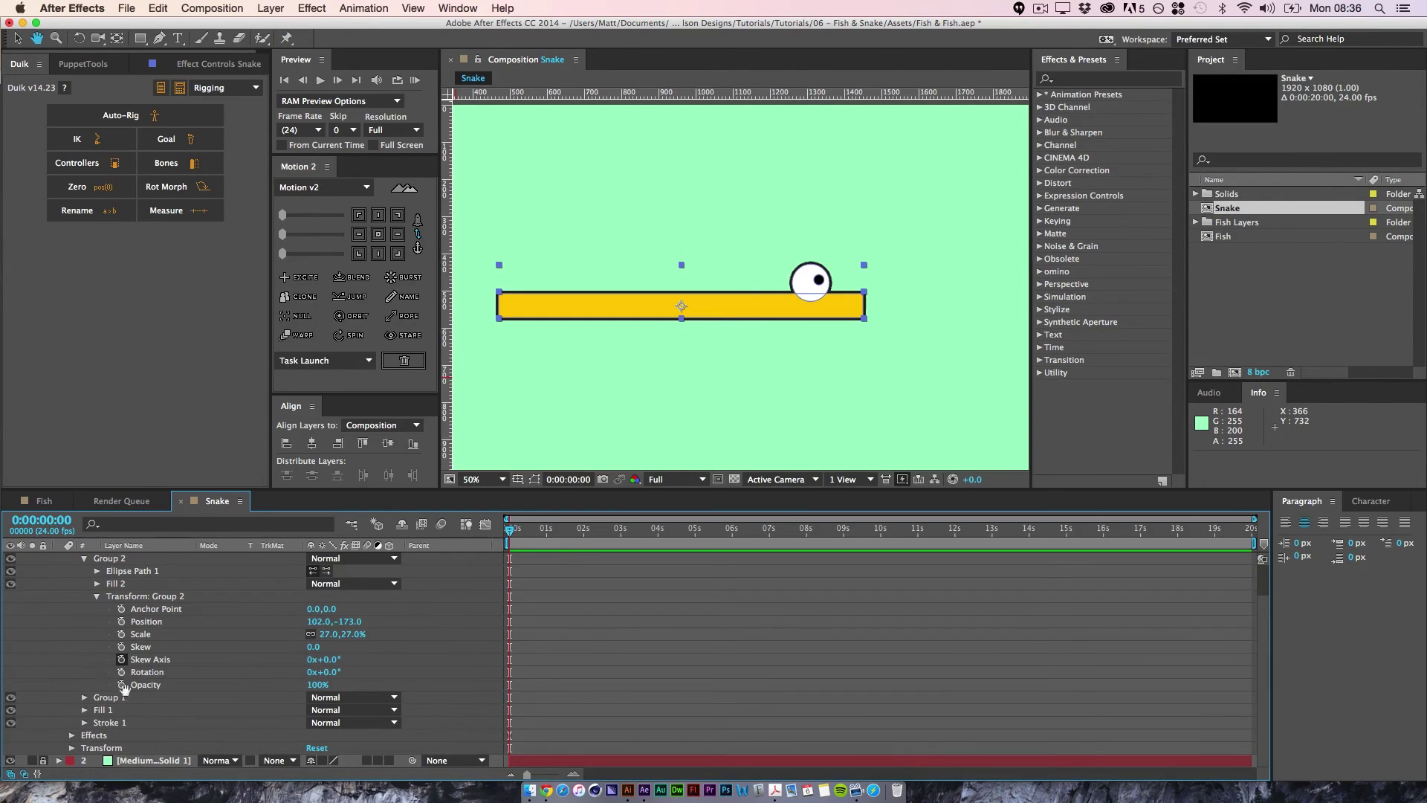
key(ctrl+p)
click(72, 737)
key(space)
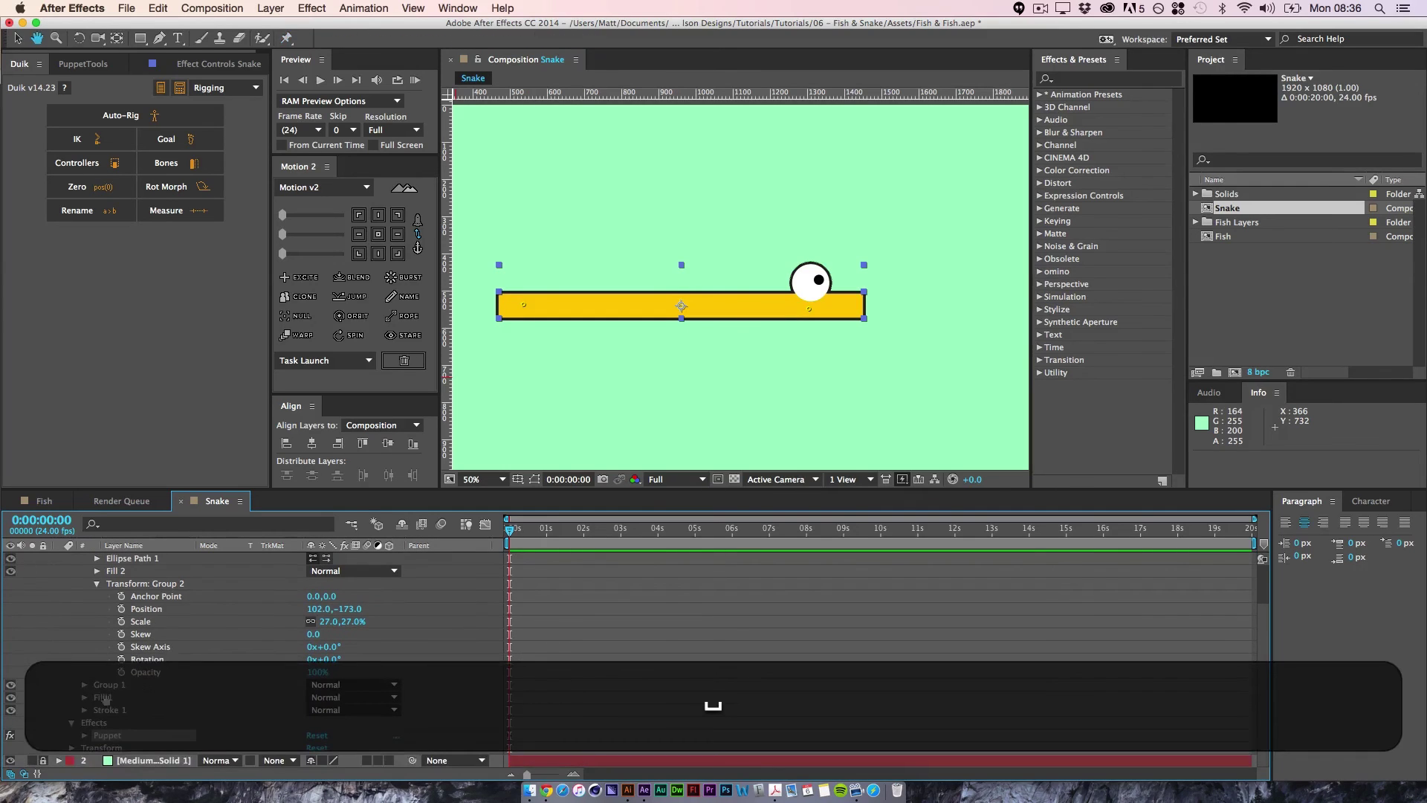
scroll(171, 703, down, 2)
drag(170, 703, 176, 636)
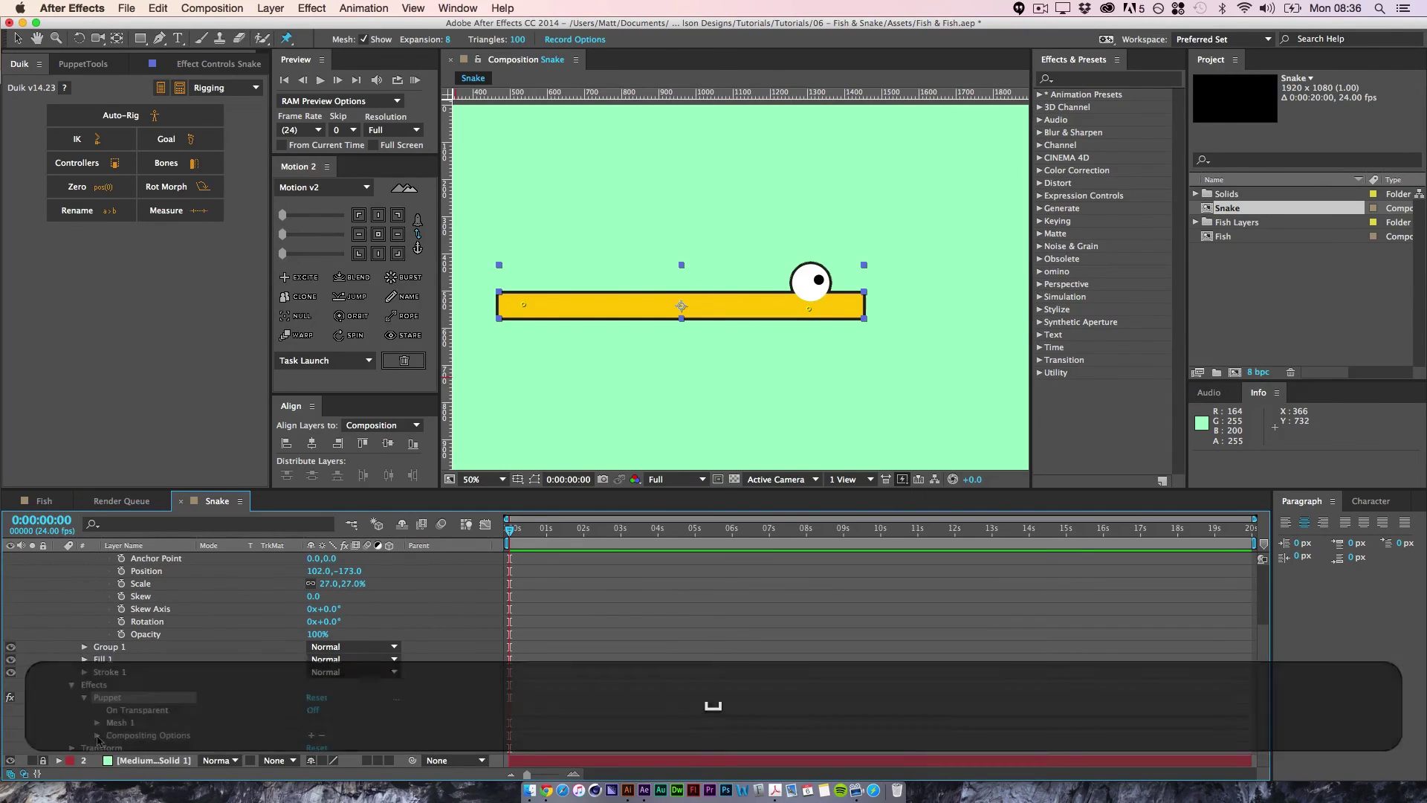
click(94, 727)
click(97, 723)
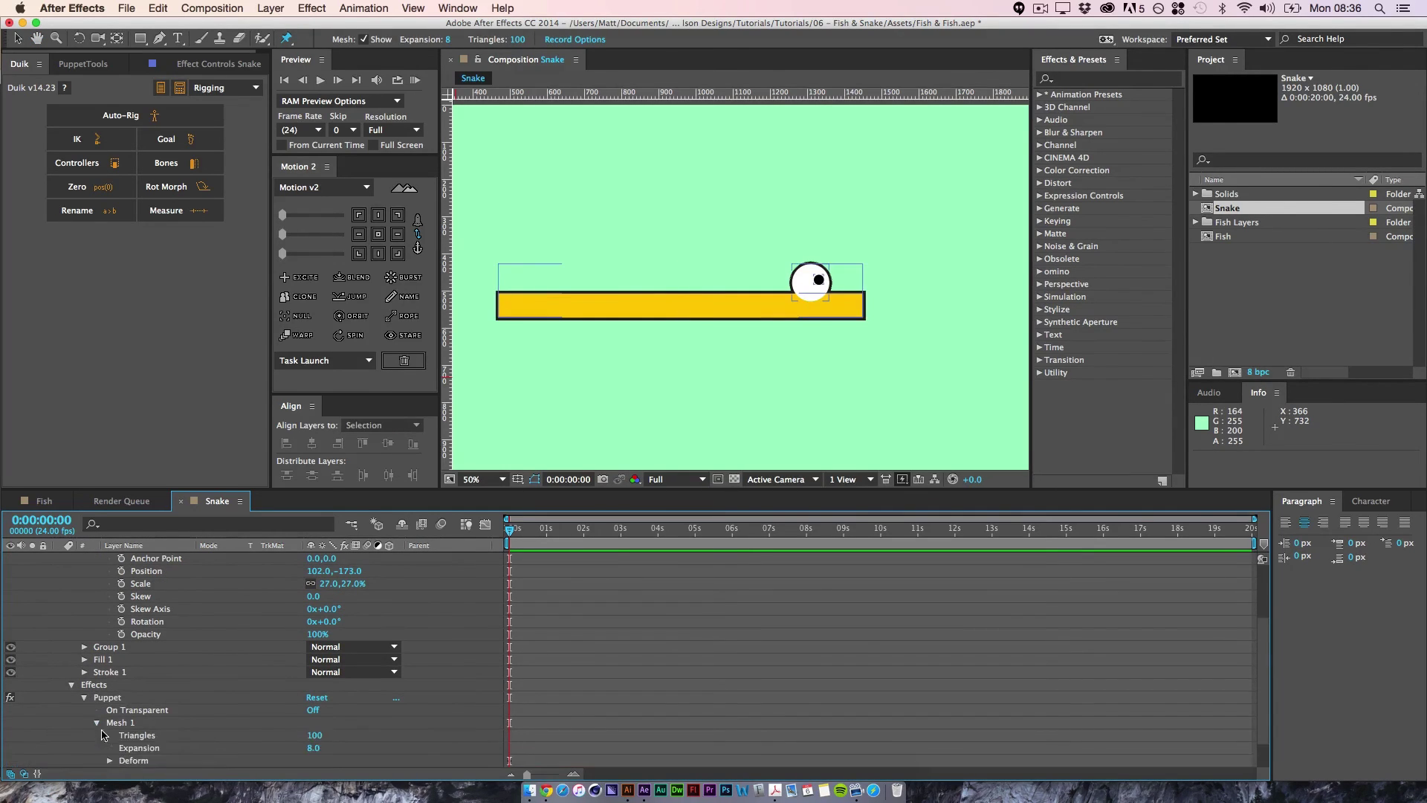
key(space)
scroll(111, 733, down, 3)
click(109, 722)
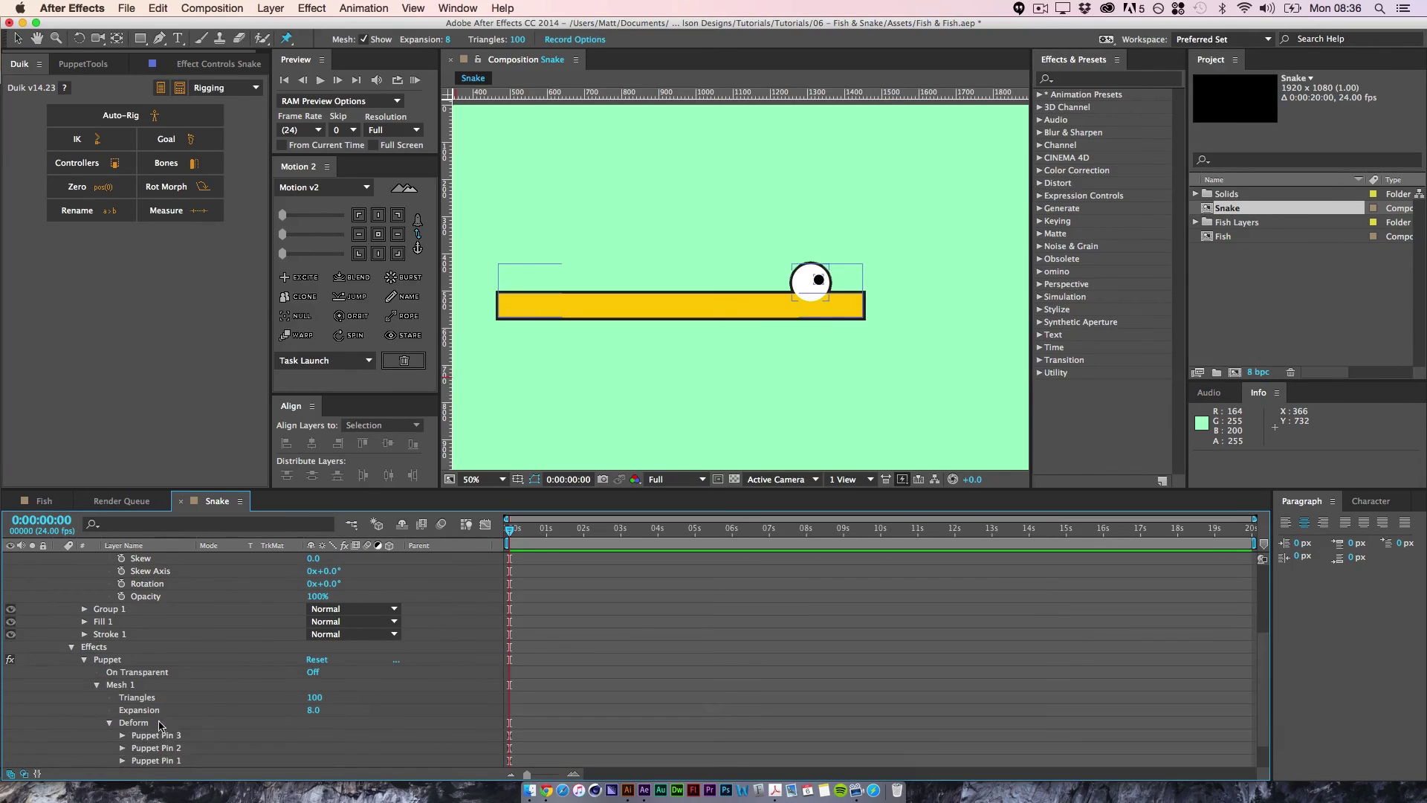
- Expand Puppet Pins 3, 2 and 1 under Deform to reveal each pin's Position property
key(space)
scroll(156, 702, down, 3)
click(156, 699)
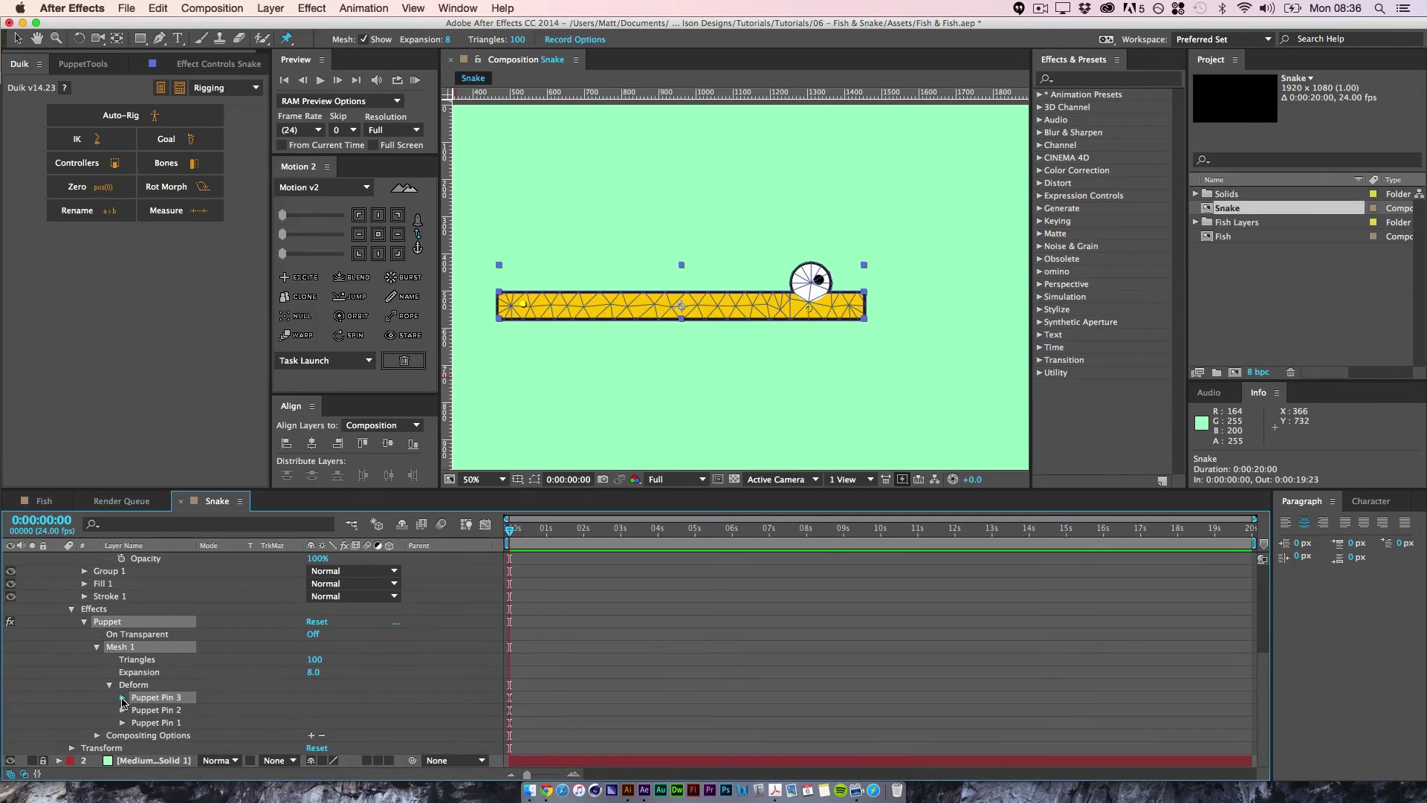
click(123, 699)
click(122, 722)
key(space)
scroll(124, 735, down, 2)
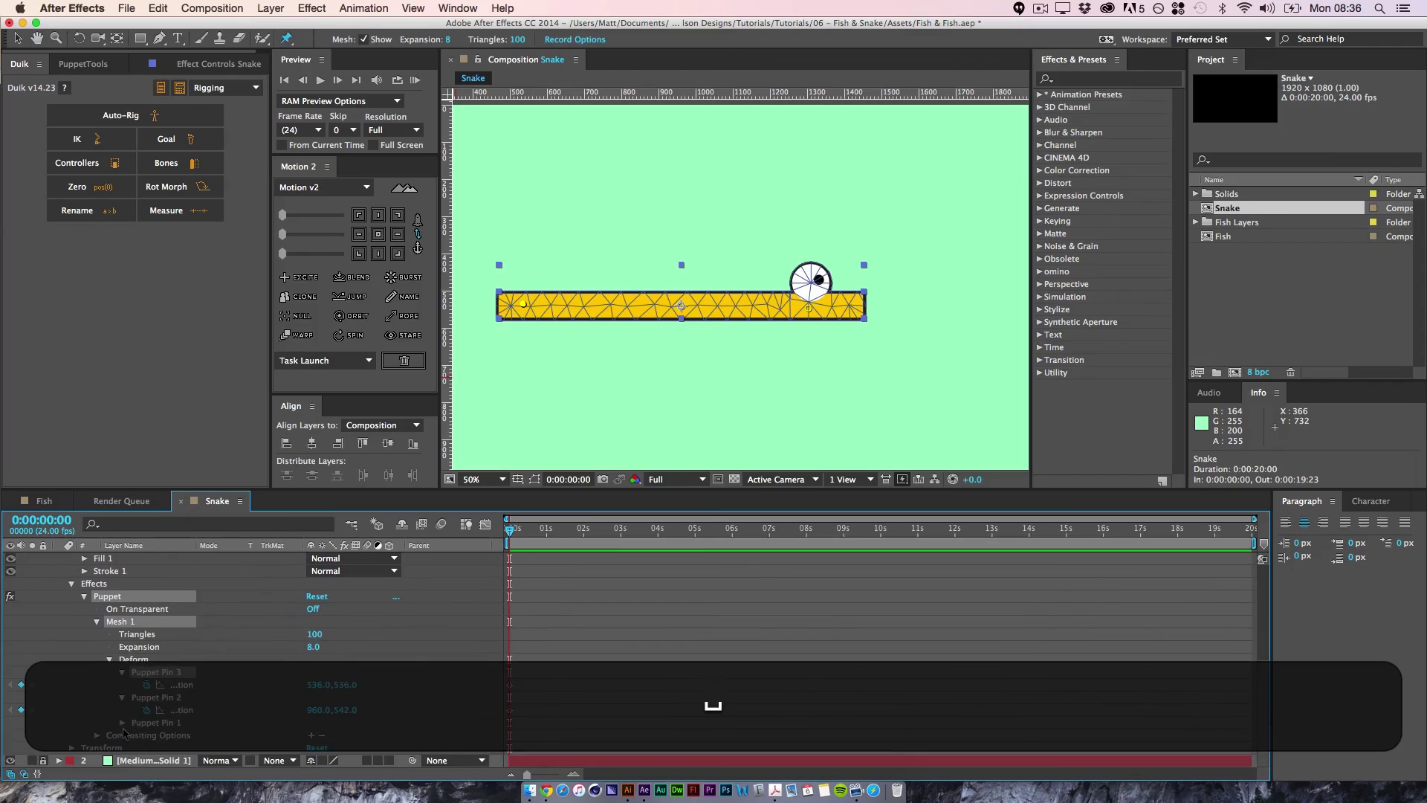
click(123, 722)
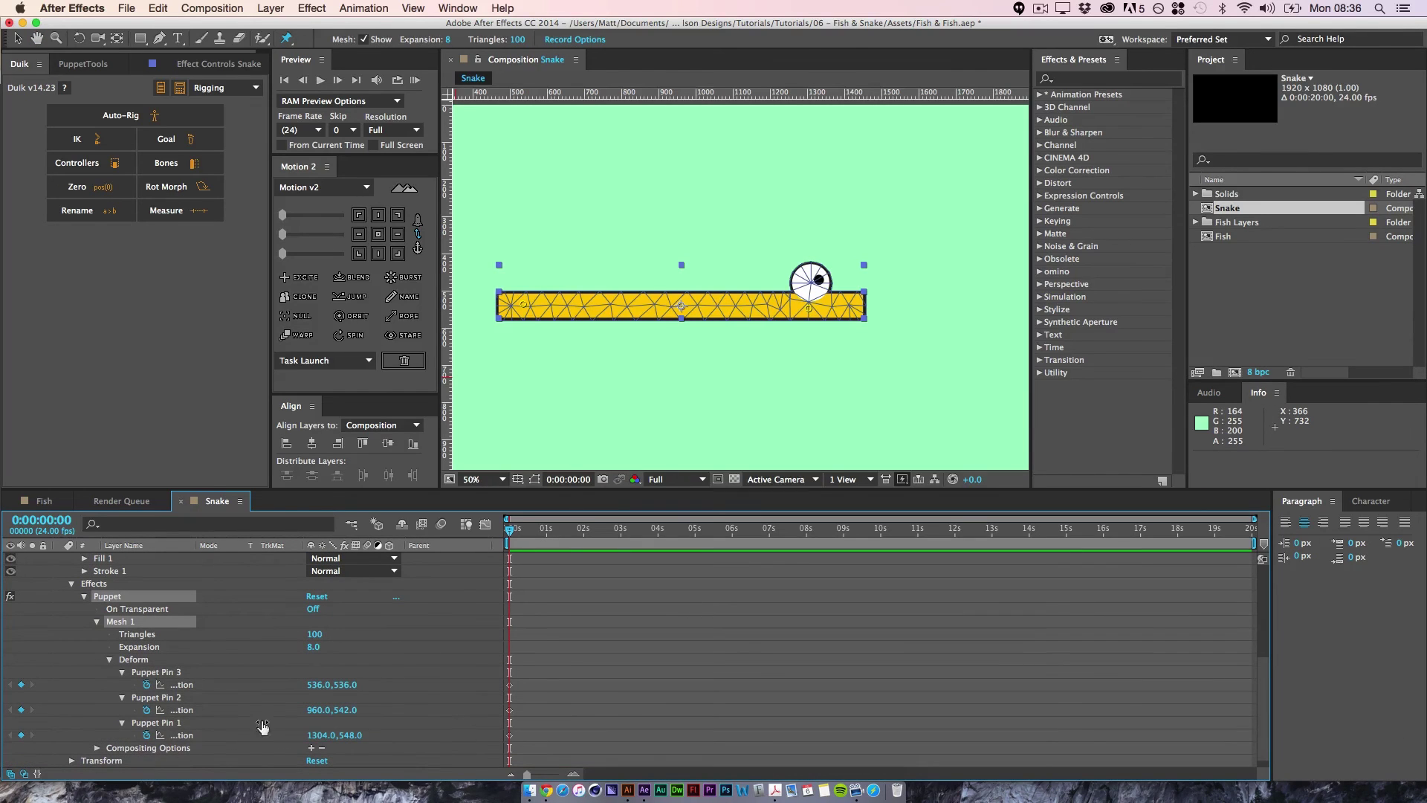
- Select all three puppet pins together and create Duik bones for them
click(160, 735)
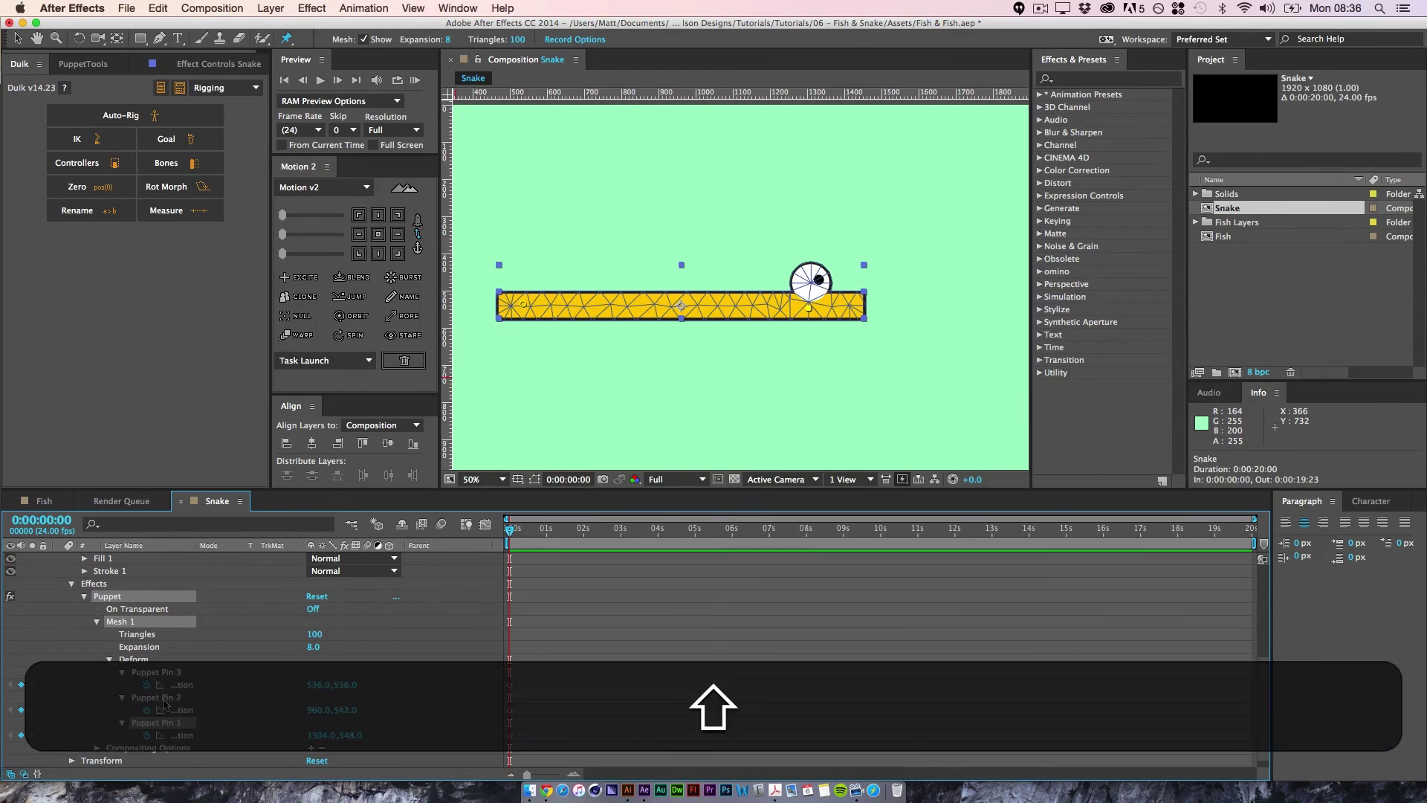
shift+click(160, 710)
shift+click(160, 685)
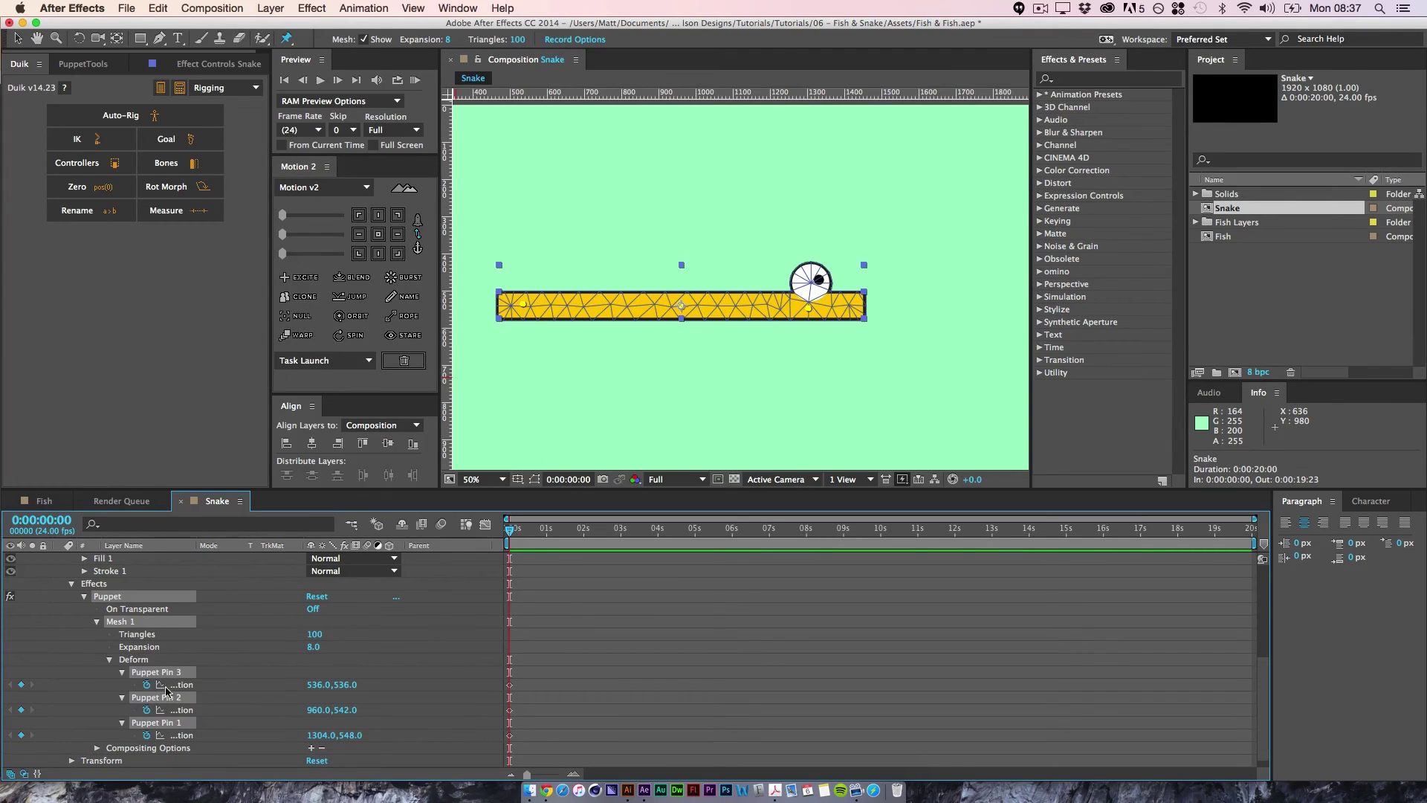
click(166, 163)
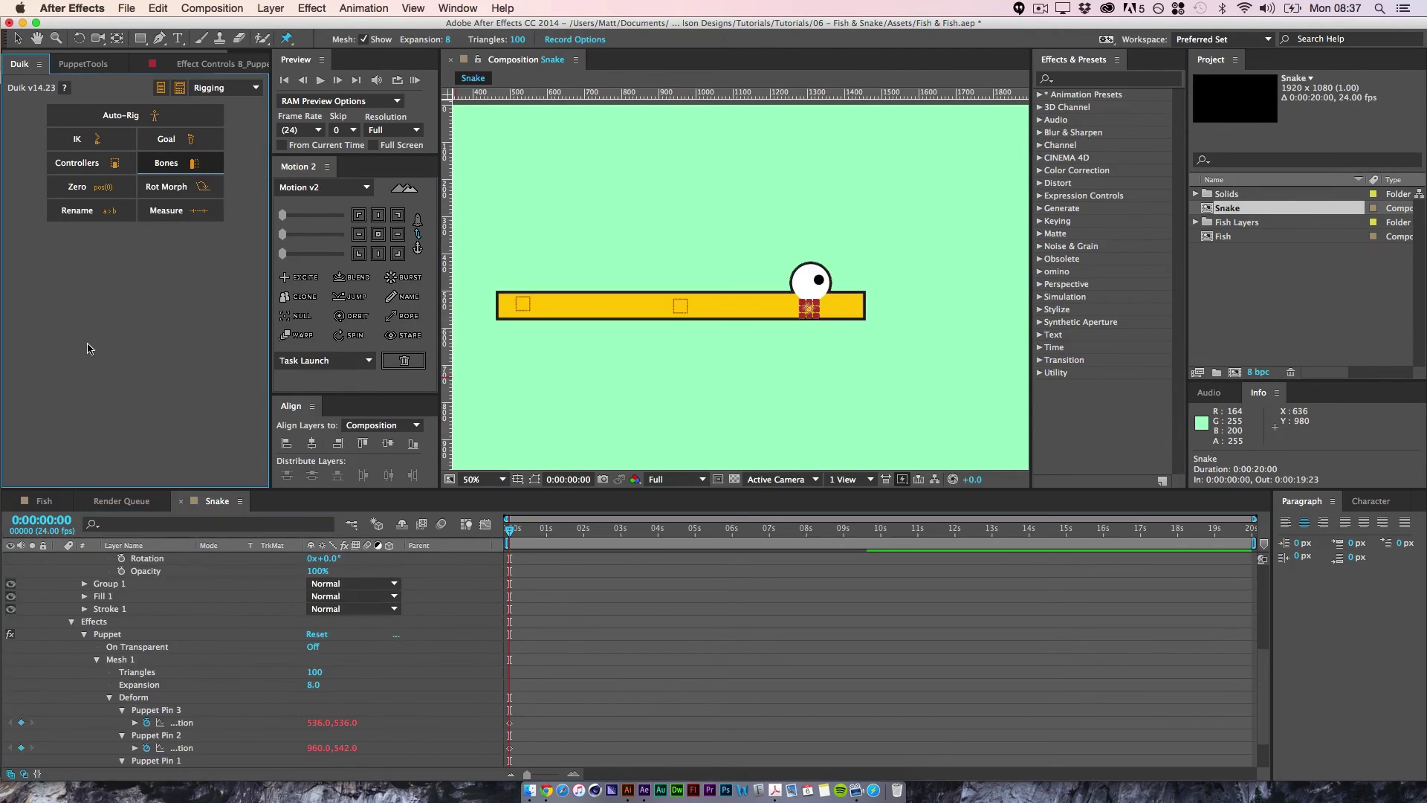
- Collapse the Snake layer's properties and lock the layer
drag(1266, 699, 1274, 564)
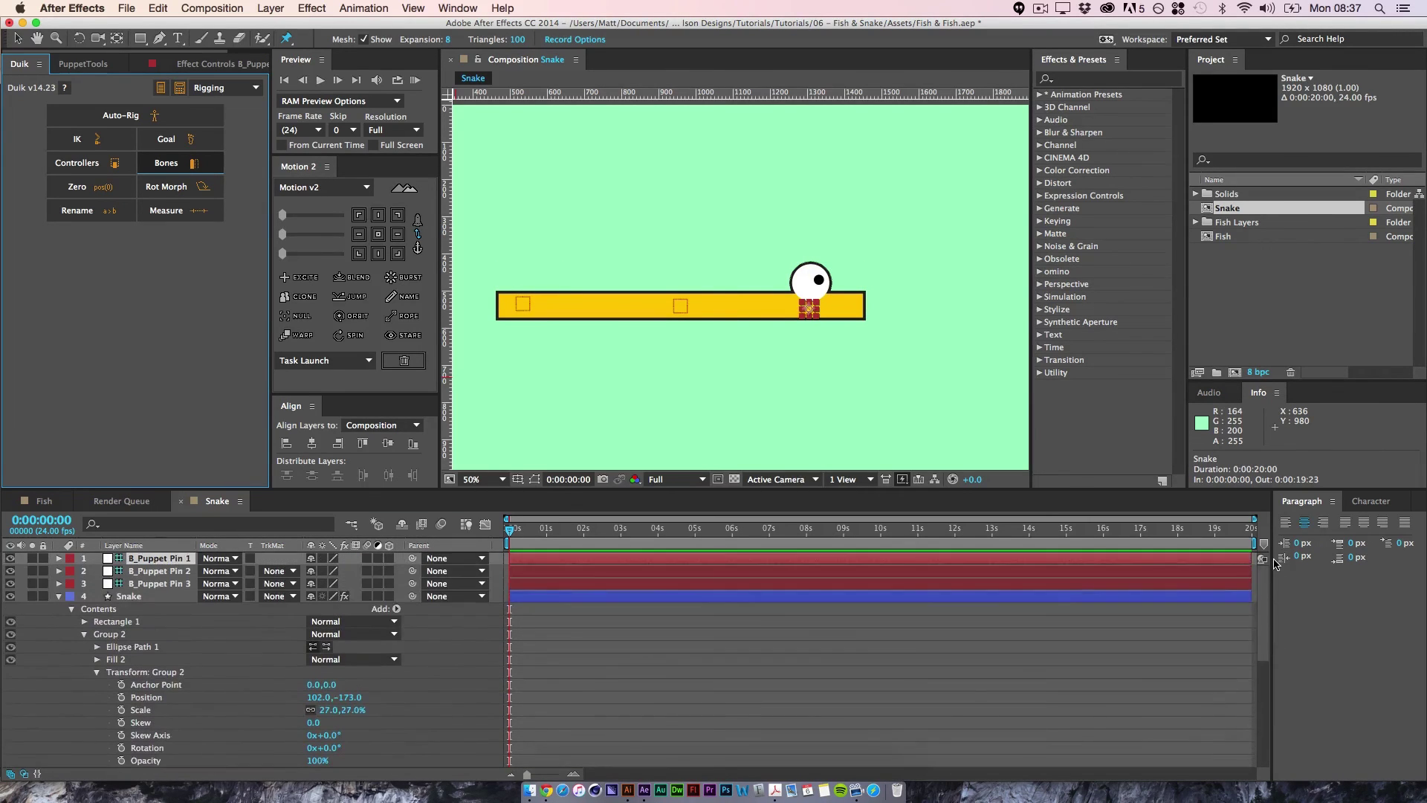
click(126, 596)
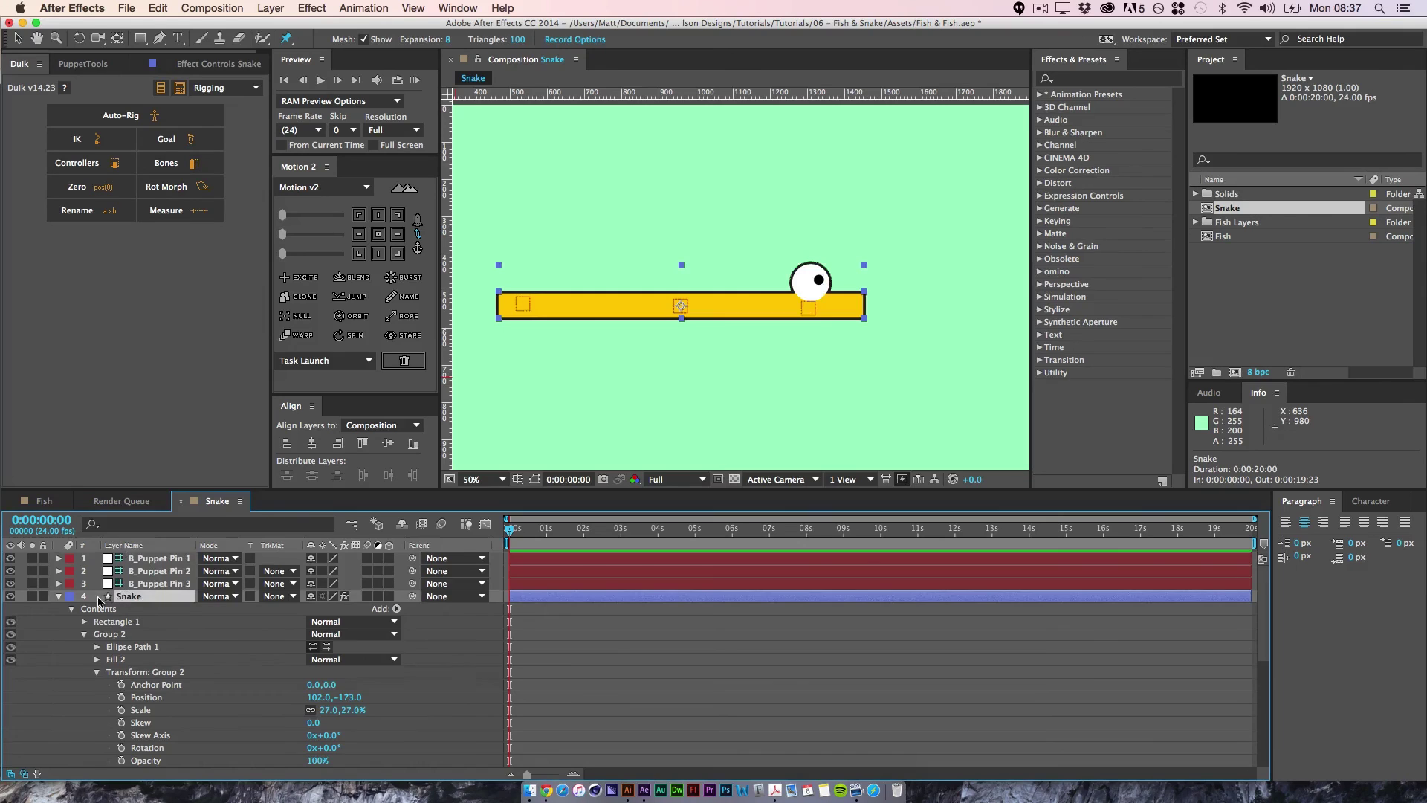
key(u)
key(u)
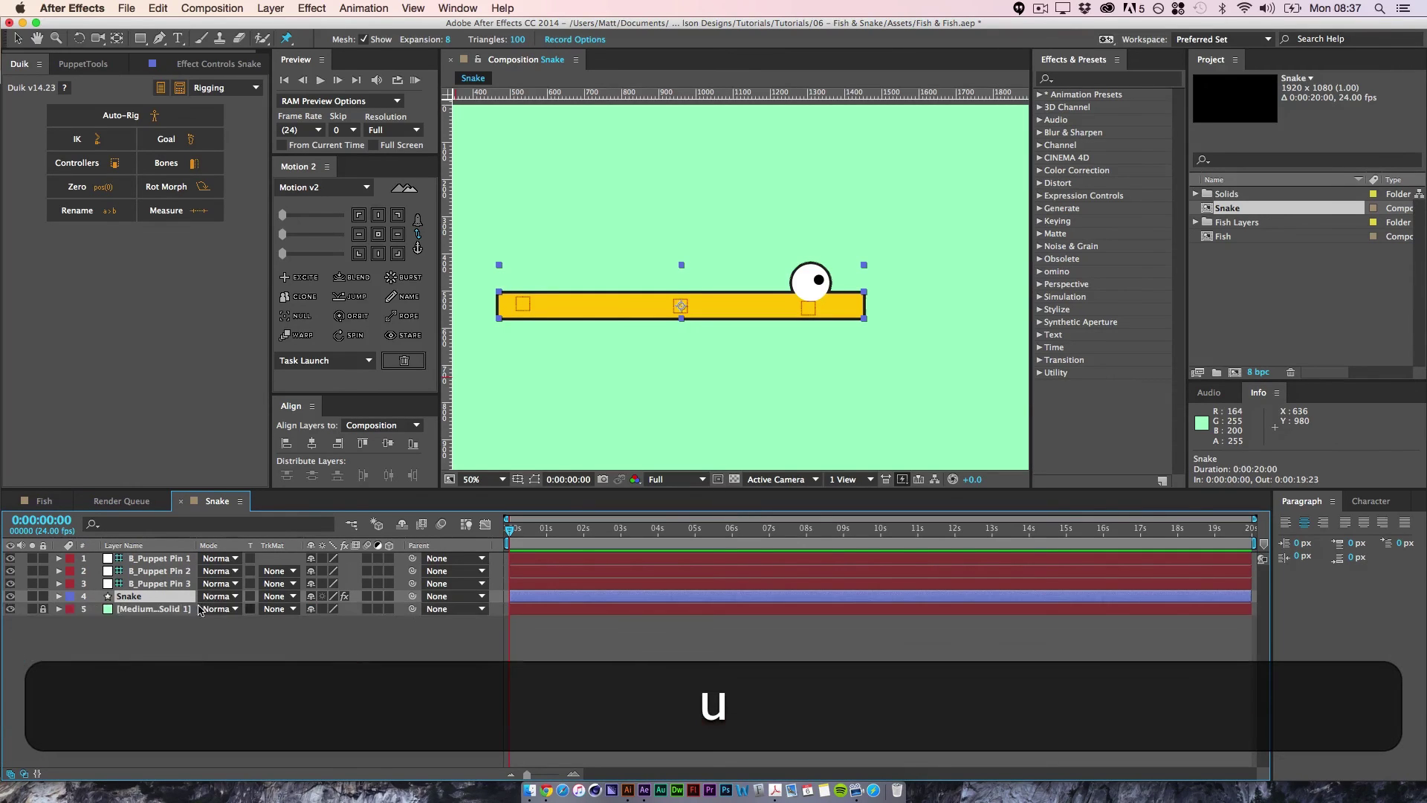
click(43, 596)
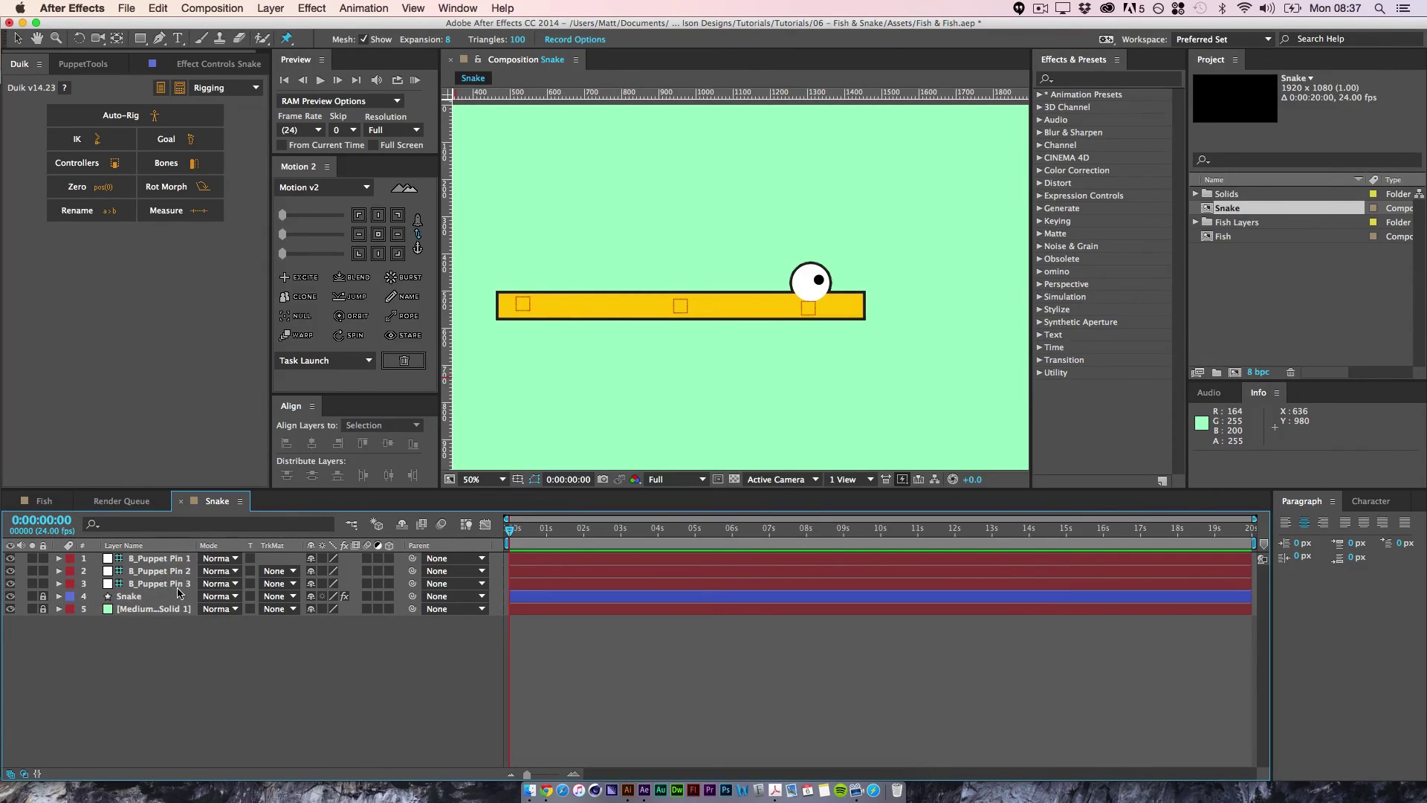
- Parent B_Puppet Pin 3 to B_Puppet Pin 2, and B_Puppet Pin 2 to B_Puppet Pin 1
drag(158, 584, 154, 593)
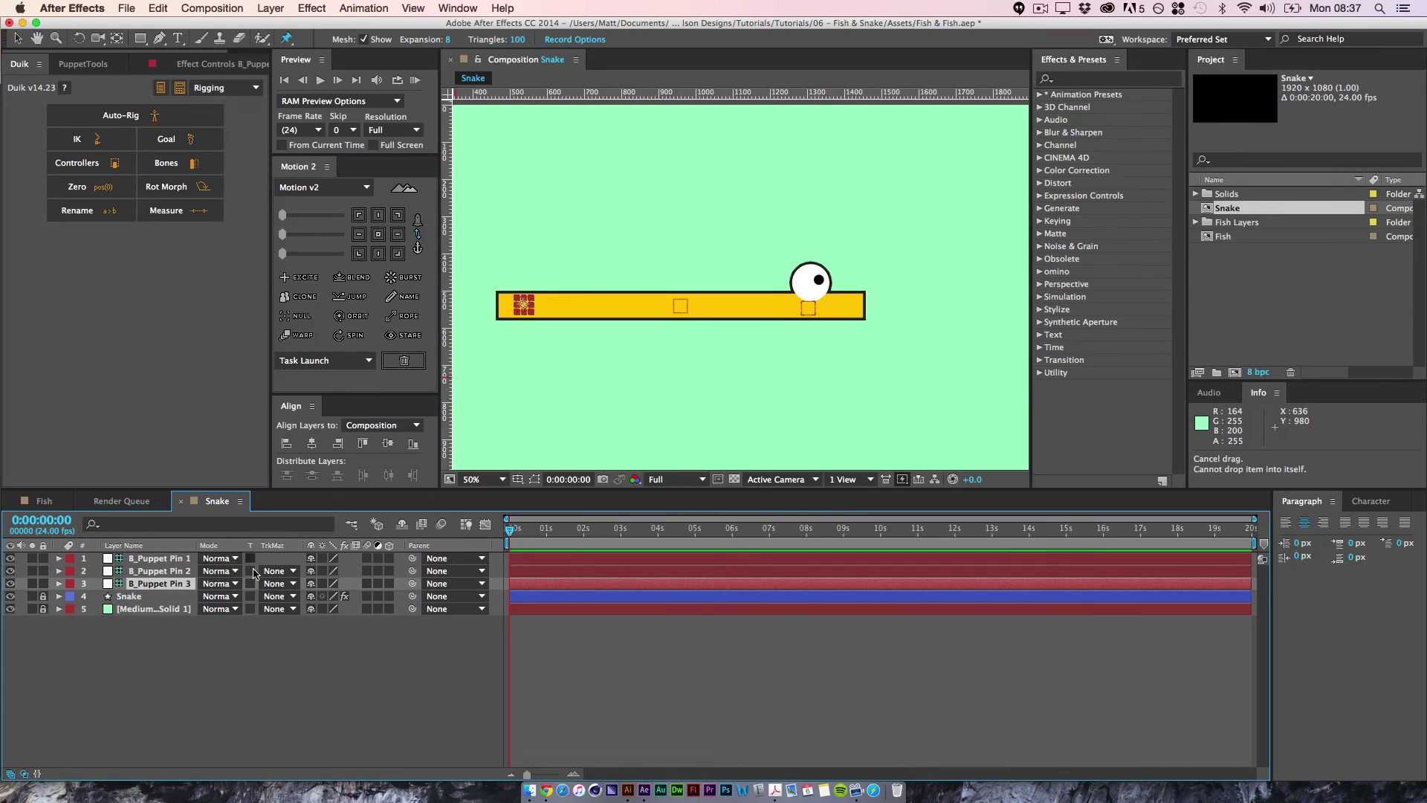
drag(413, 587, 165, 571)
drag(374, 580, 157, 561)
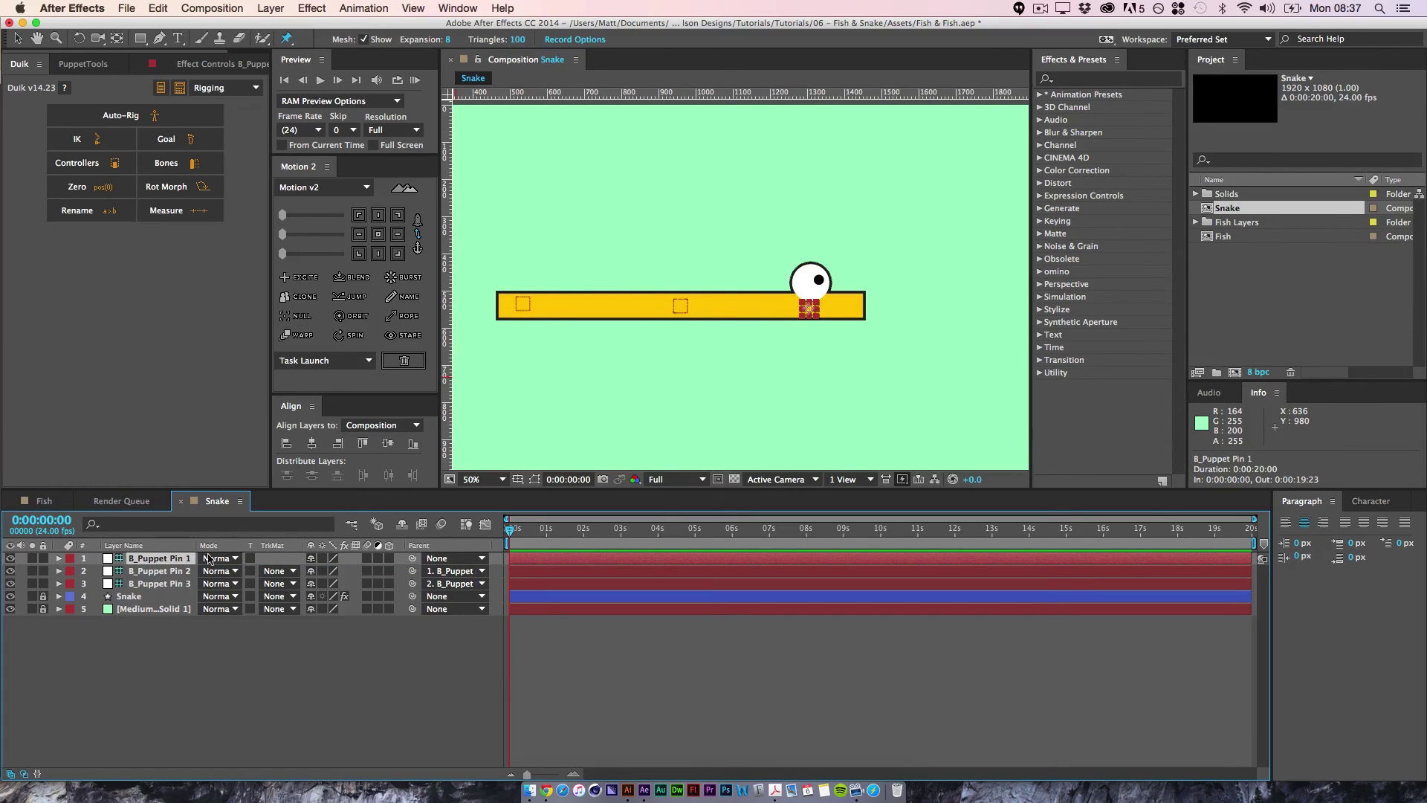
- Test the parented rig by moving the bone below the eye with the Selection tool, and undo the move
key(v)
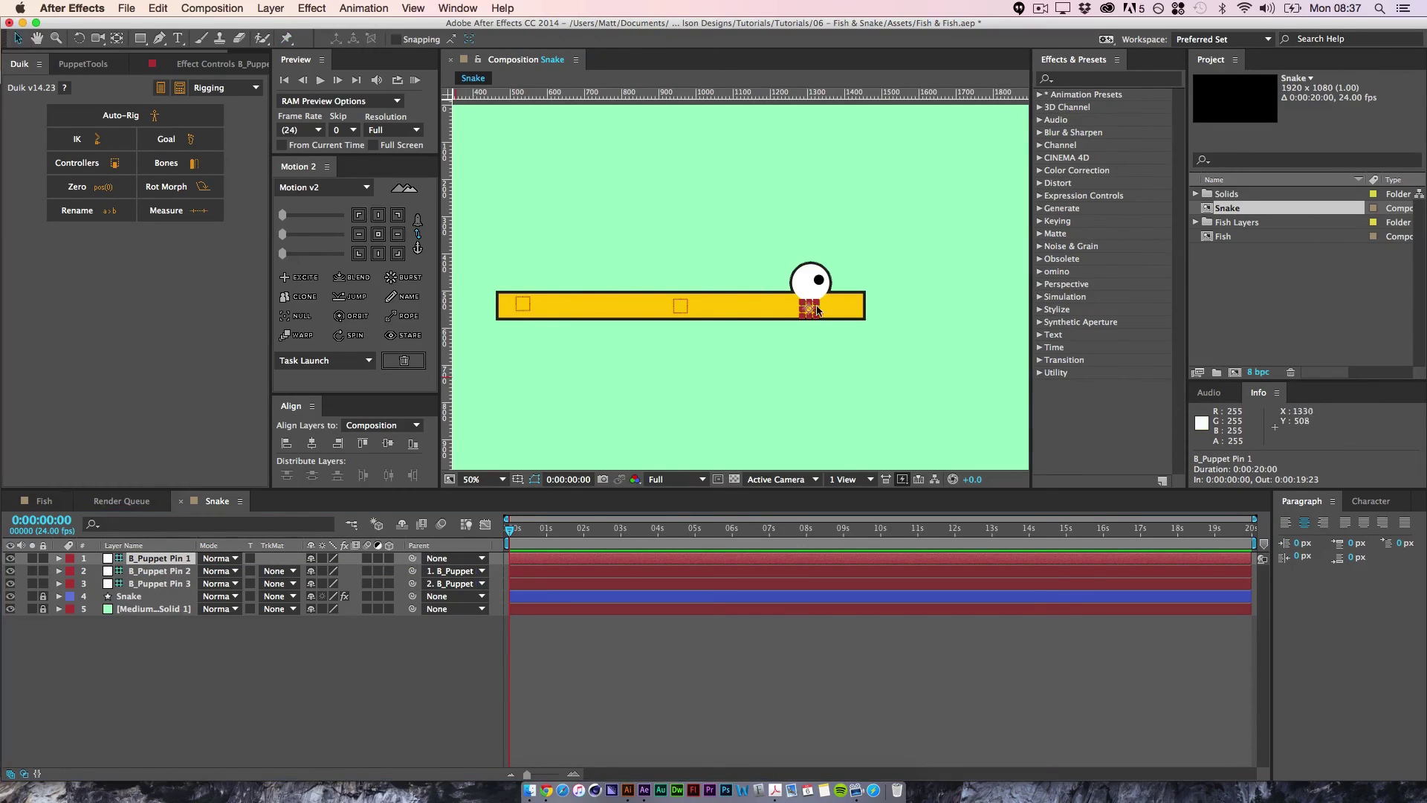
mouse_move(816, 309)
mouse_down()
mouse_move(813, 285)
mouse_move(837, 276)
mouse_move(835, 295)
mouse_up()
key(super+z)
key(super+z)
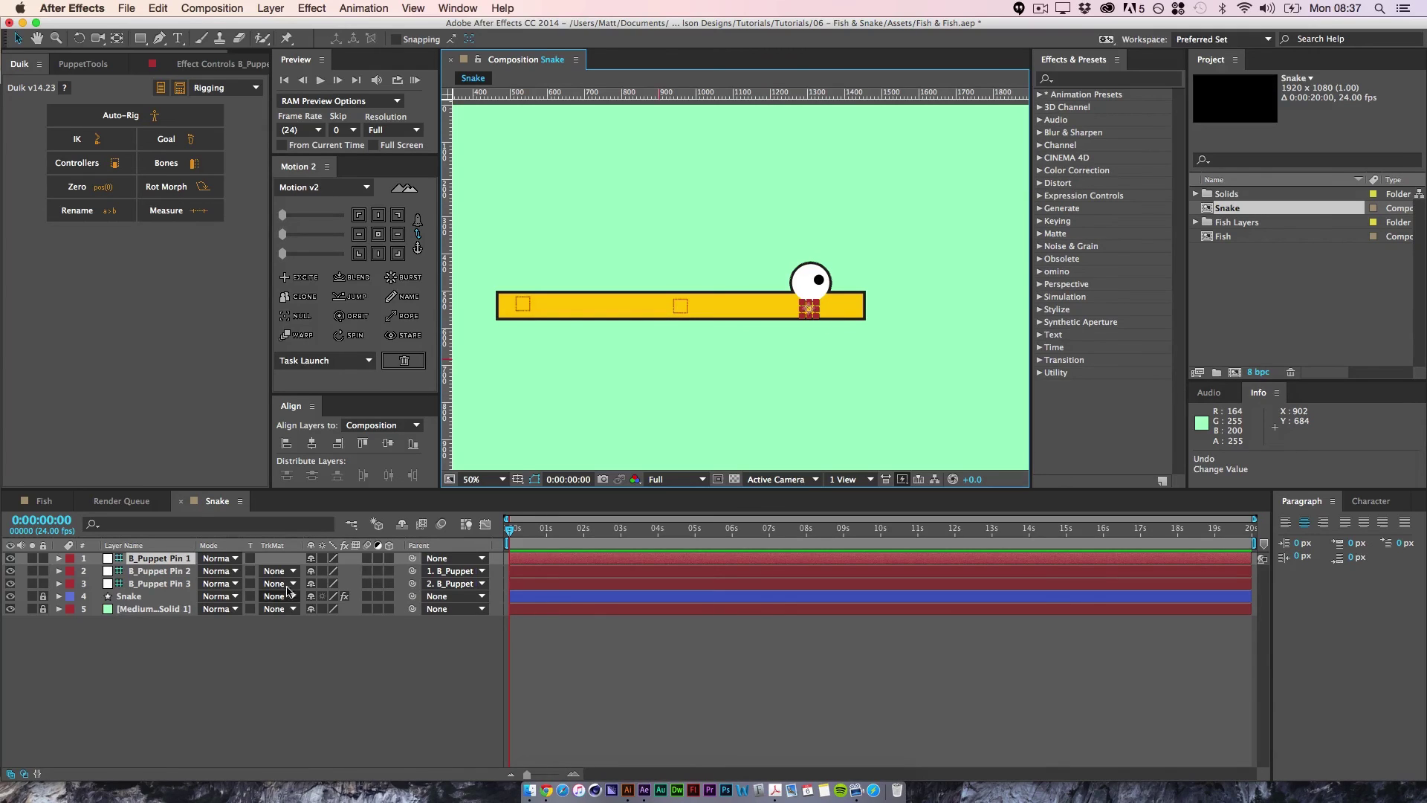
- Reveal Position on all three bone layers and separate its dimensions into X and Y on each
shift+click(156, 584)
key(shift+p)
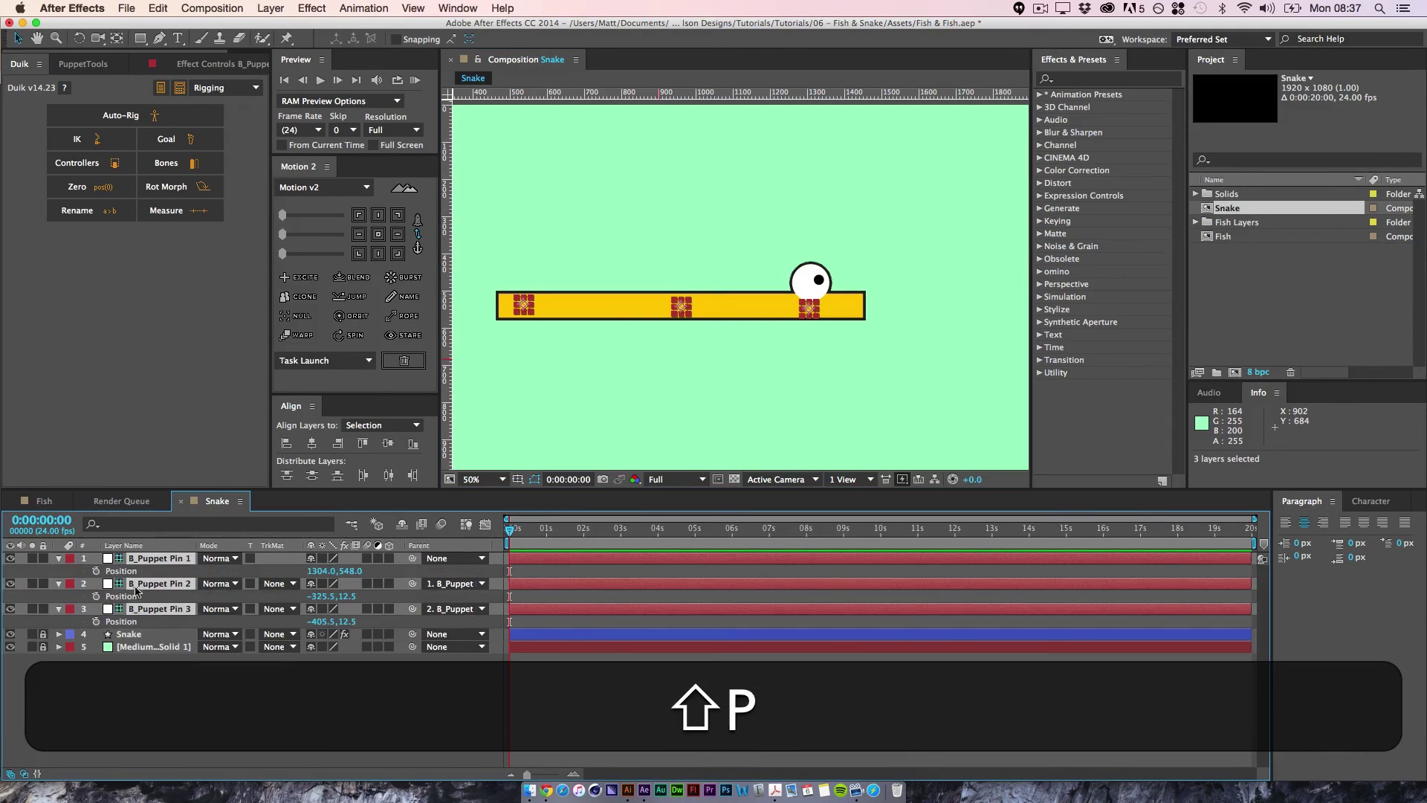
right_click(128, 574)
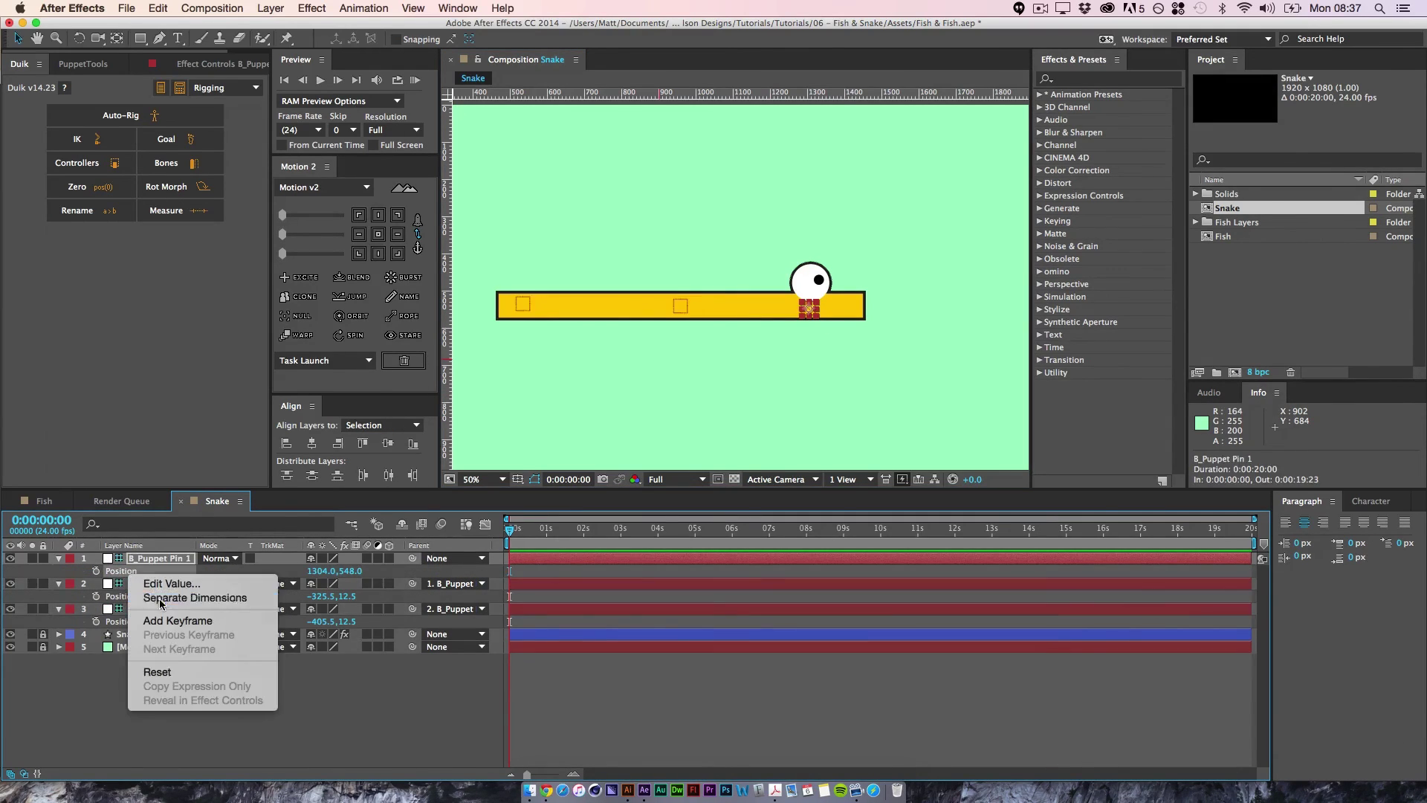
click(156, 598)
right_click(128, 609)
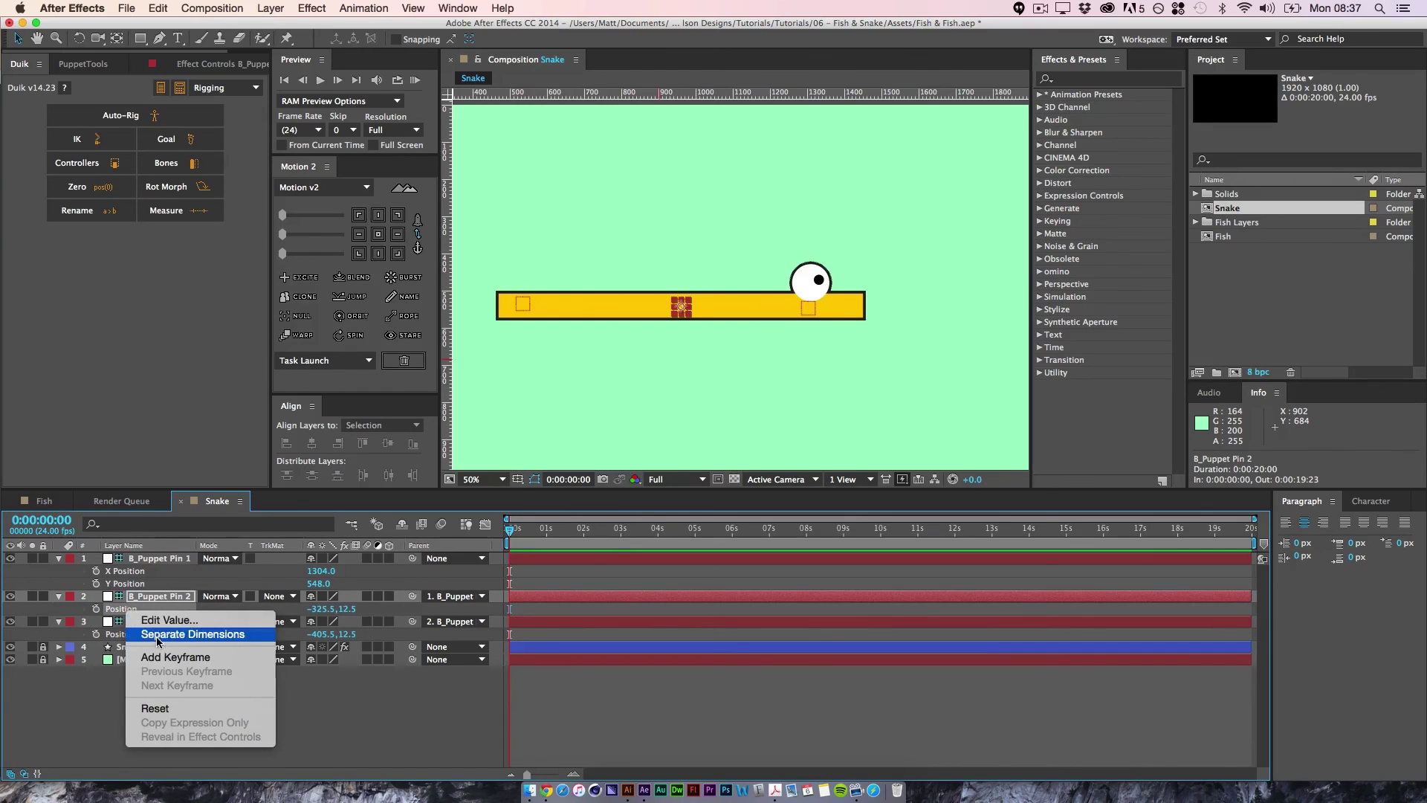
click(149, 634)
right_click(116, 646)
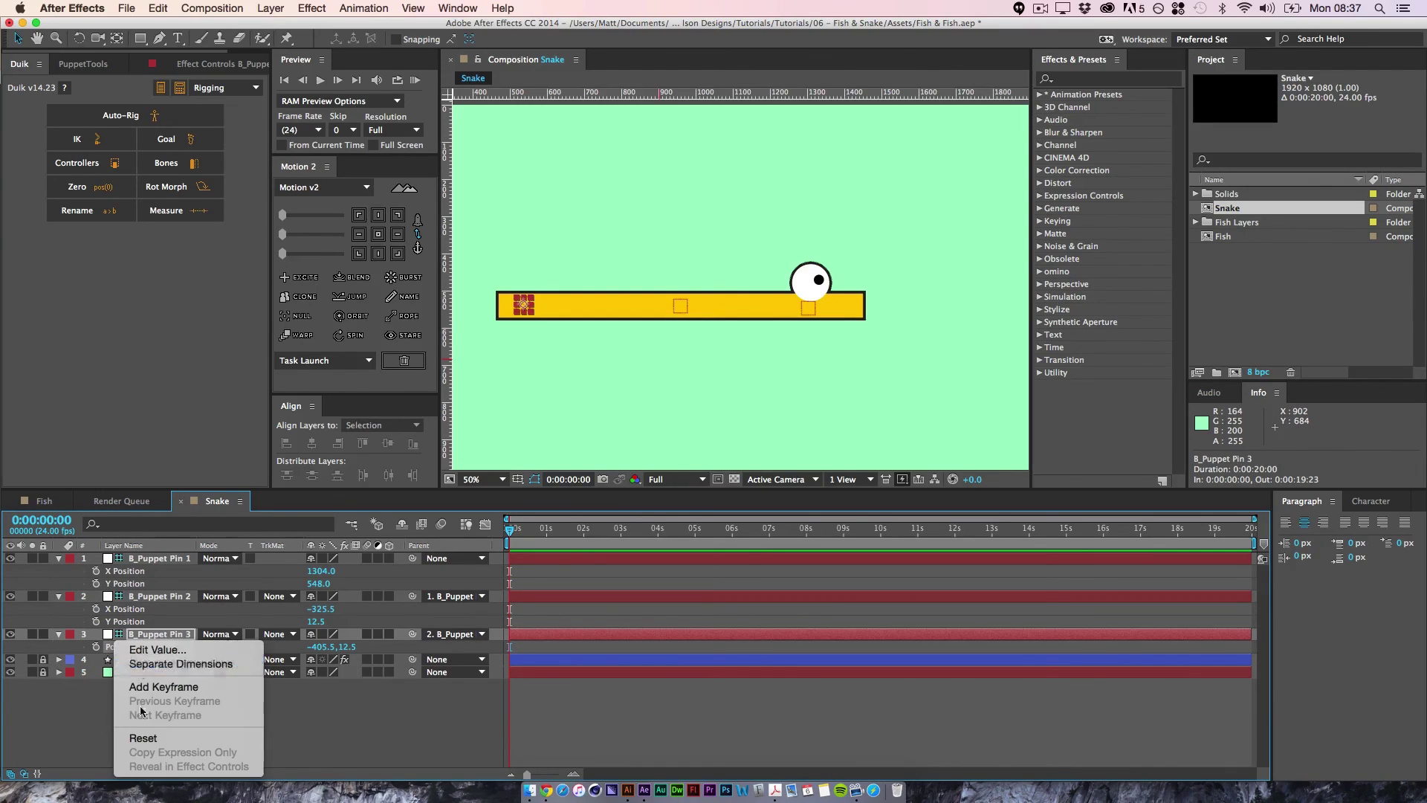
click(149, 664)
click(87, 744)
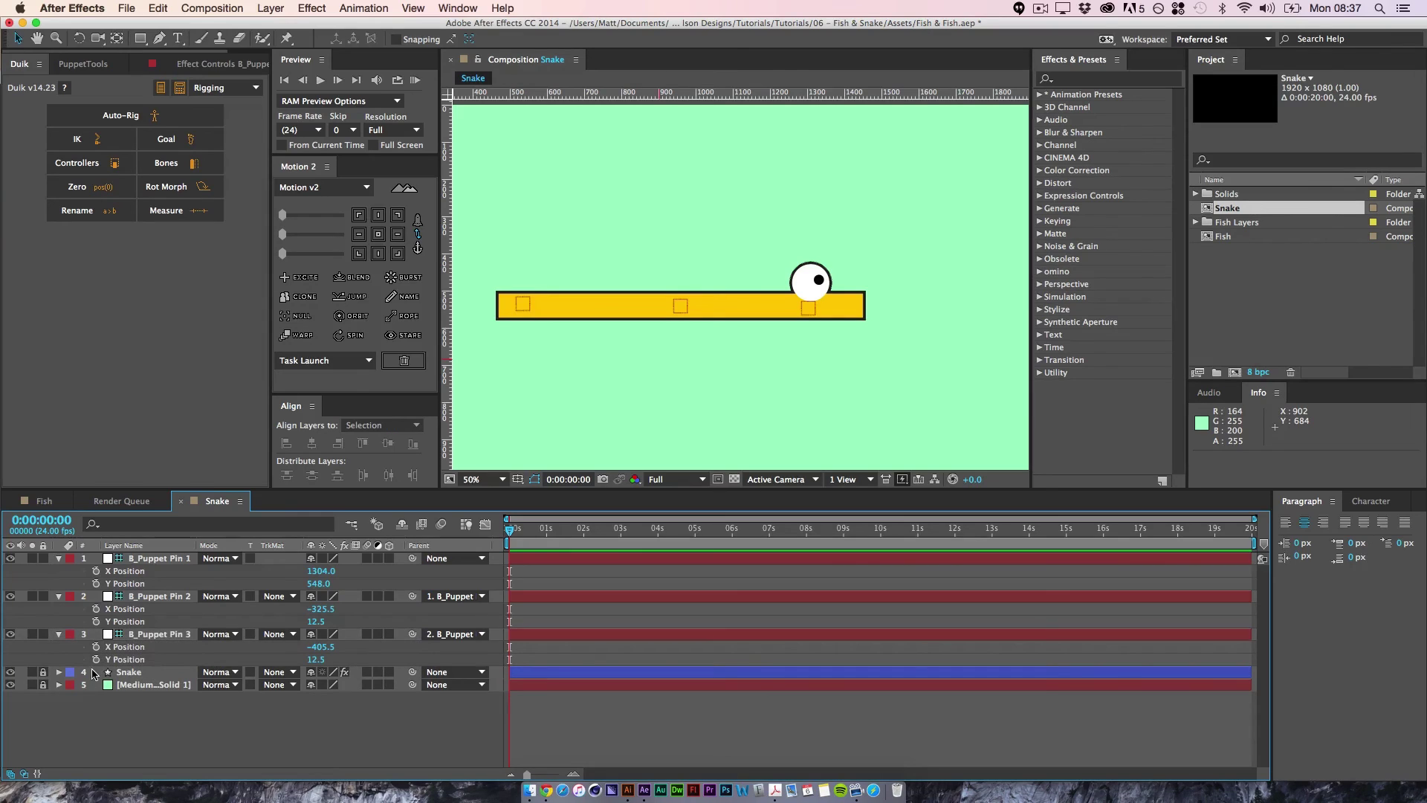
- Start Y Position keyframes on all three bone layers at 0:00:00:00
click(96, 659)
click(96, 622)
click(96, 583)
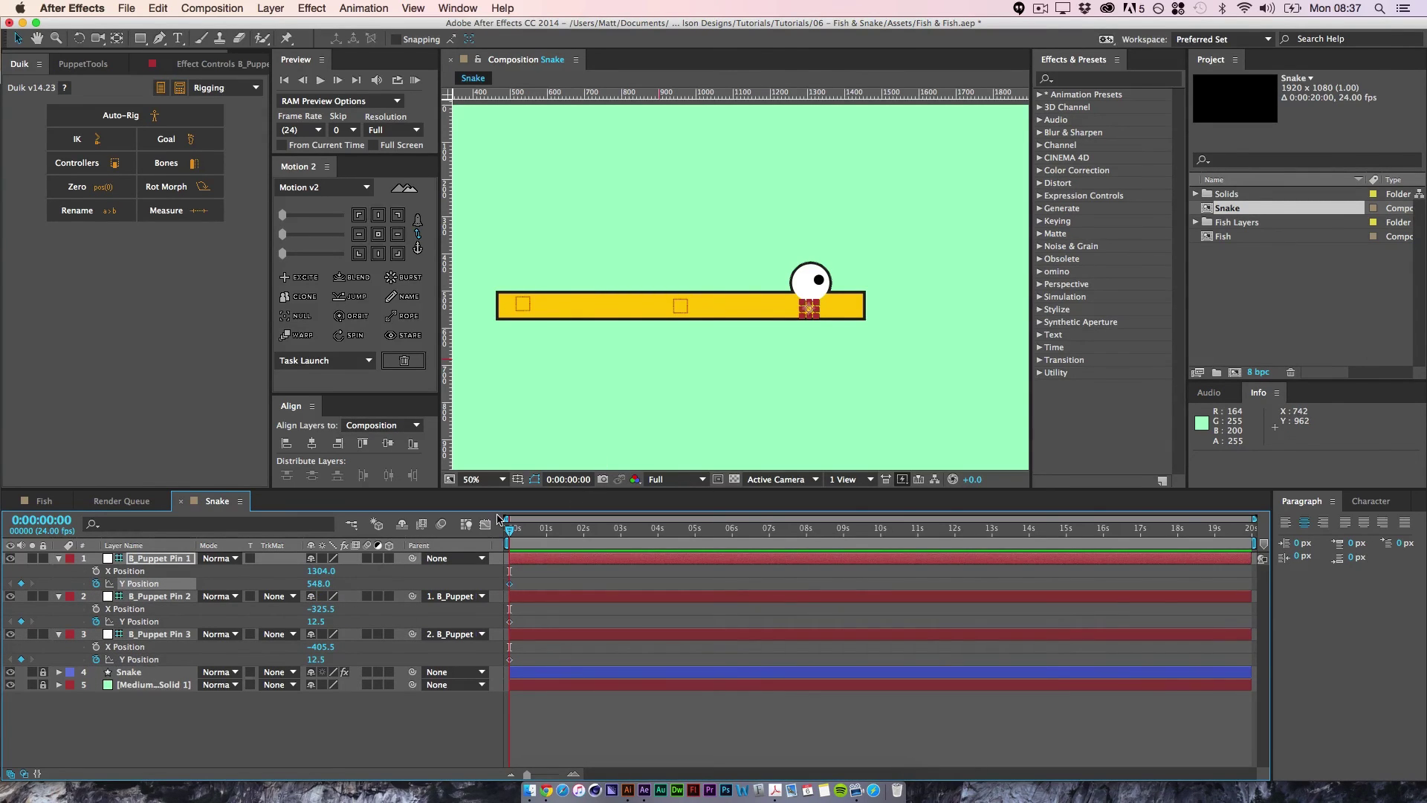
- At frame 10, raise all three bones together, giving Y Position 447 for B_Puppet Pin 1 and -88.5 for the other two
key(shift+super+Right)
shift+click(127, 637)
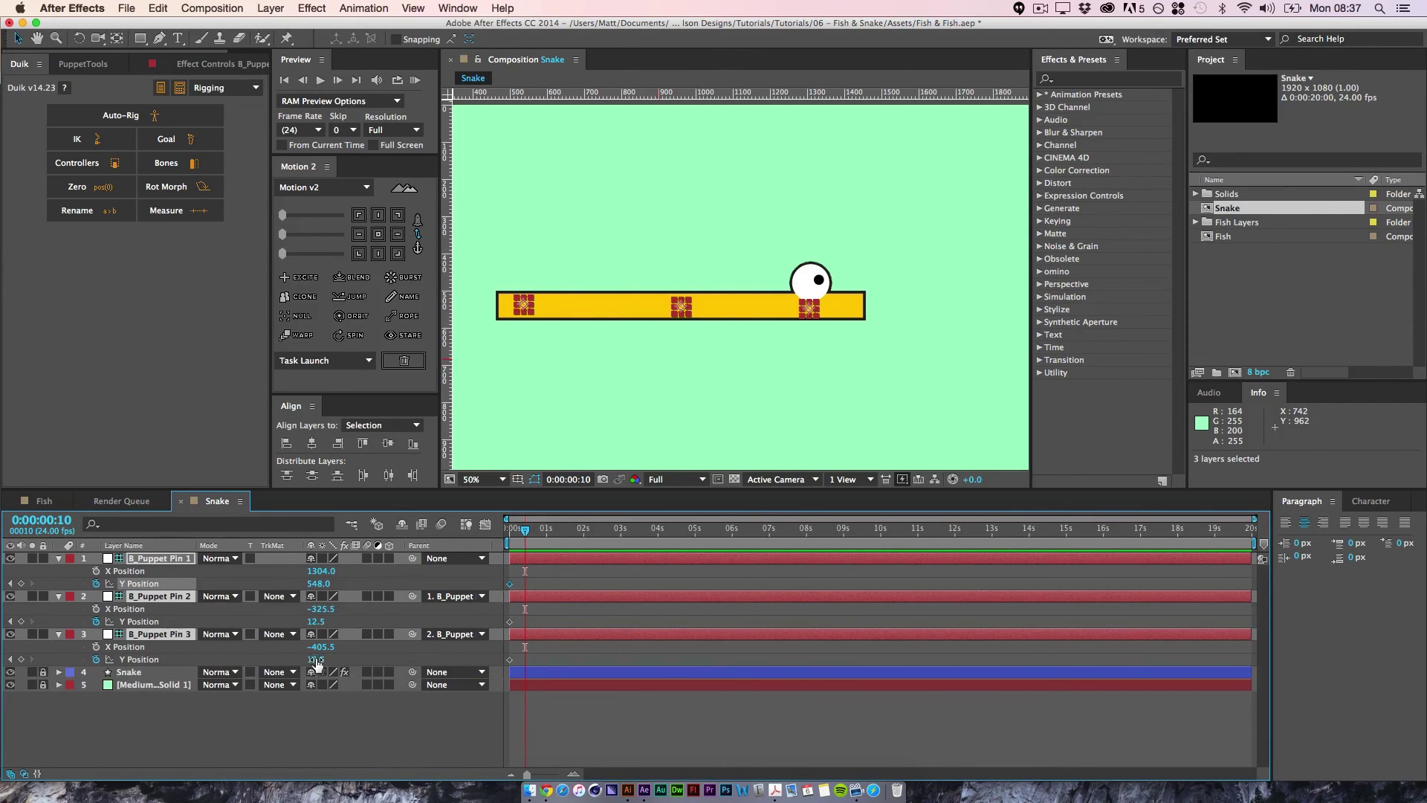
drag(316, 664, 249, 654)
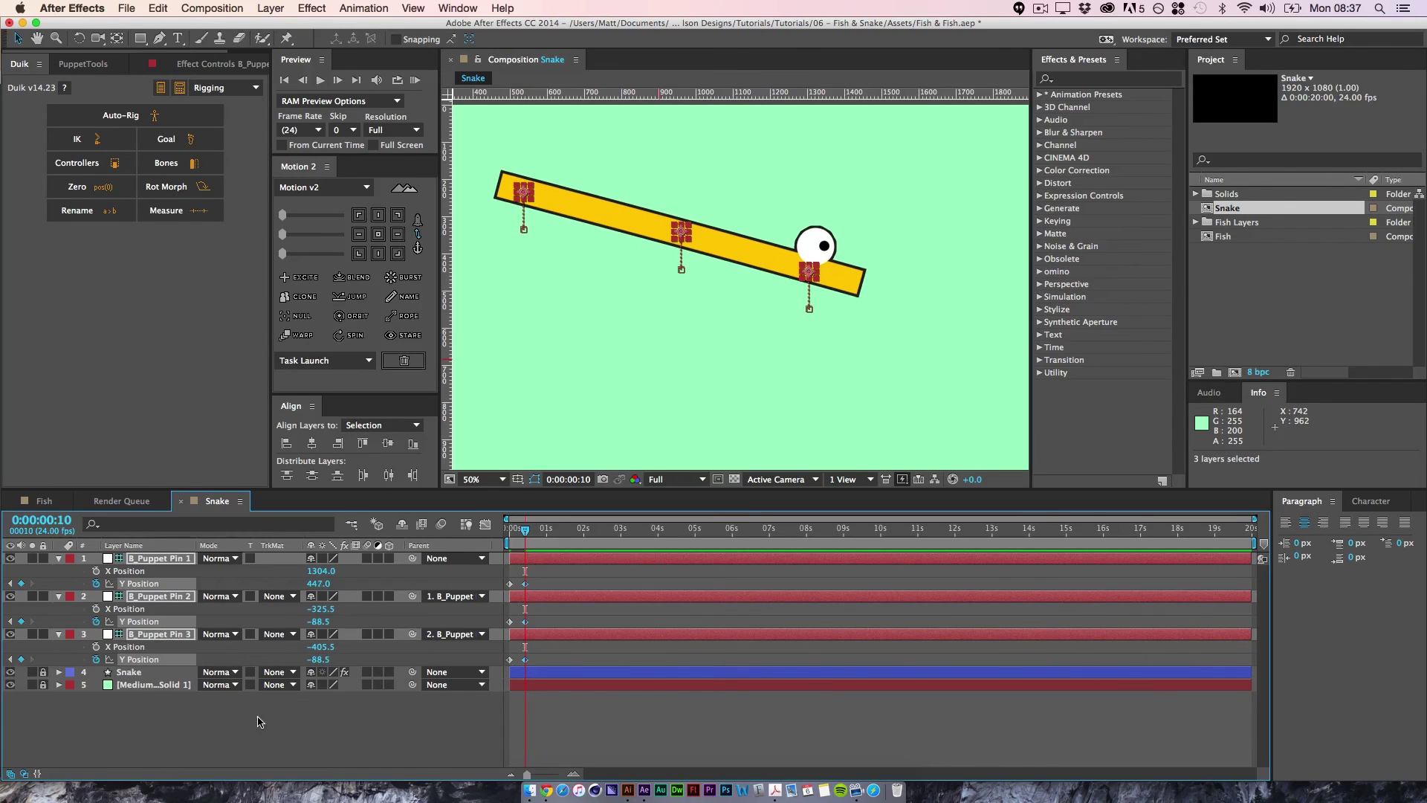
click(262, 732)
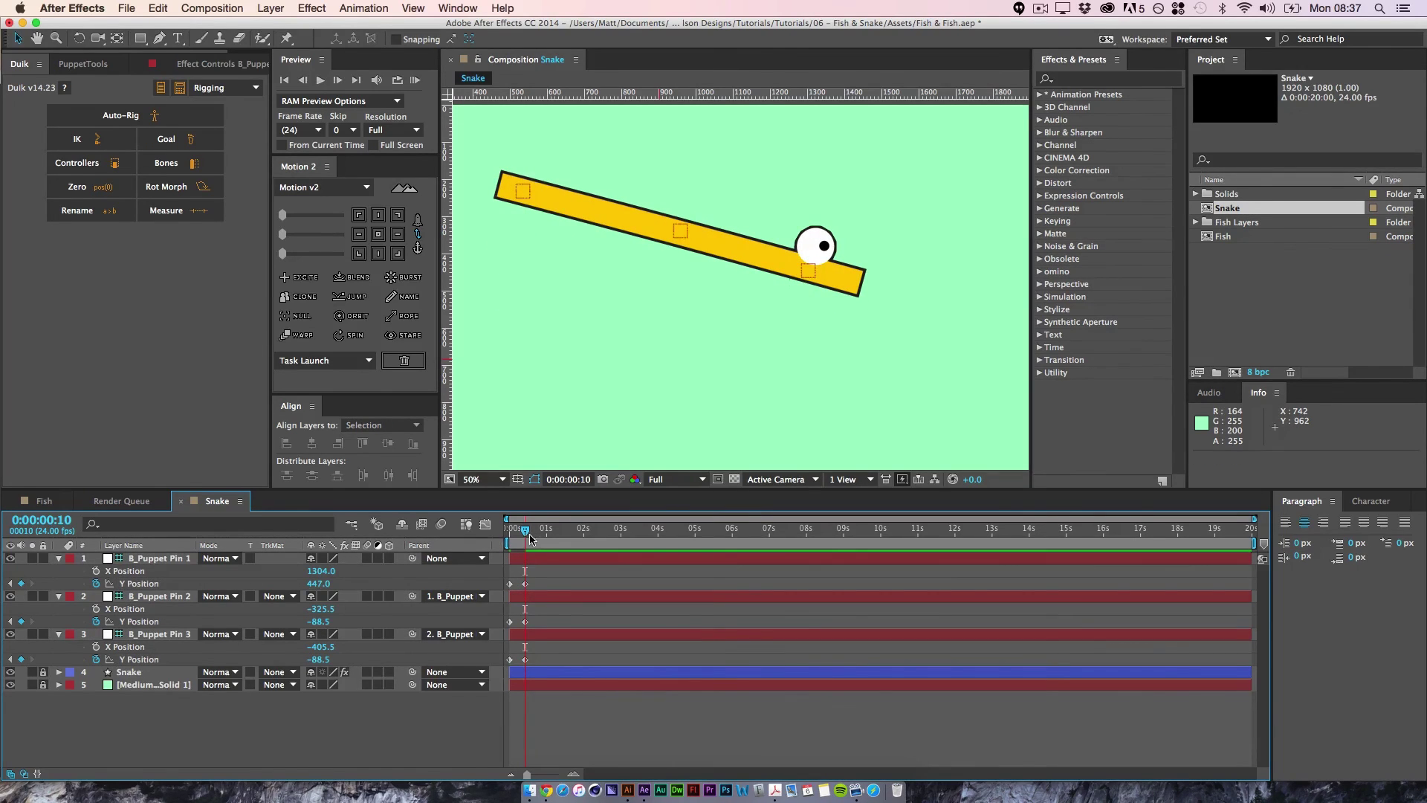
- Return to the first frame and set the parent of B_Puppet Pin 2 and B_Puppet Pin 3 to None
drag(530, 537, 467, 543)
click(450, 596)
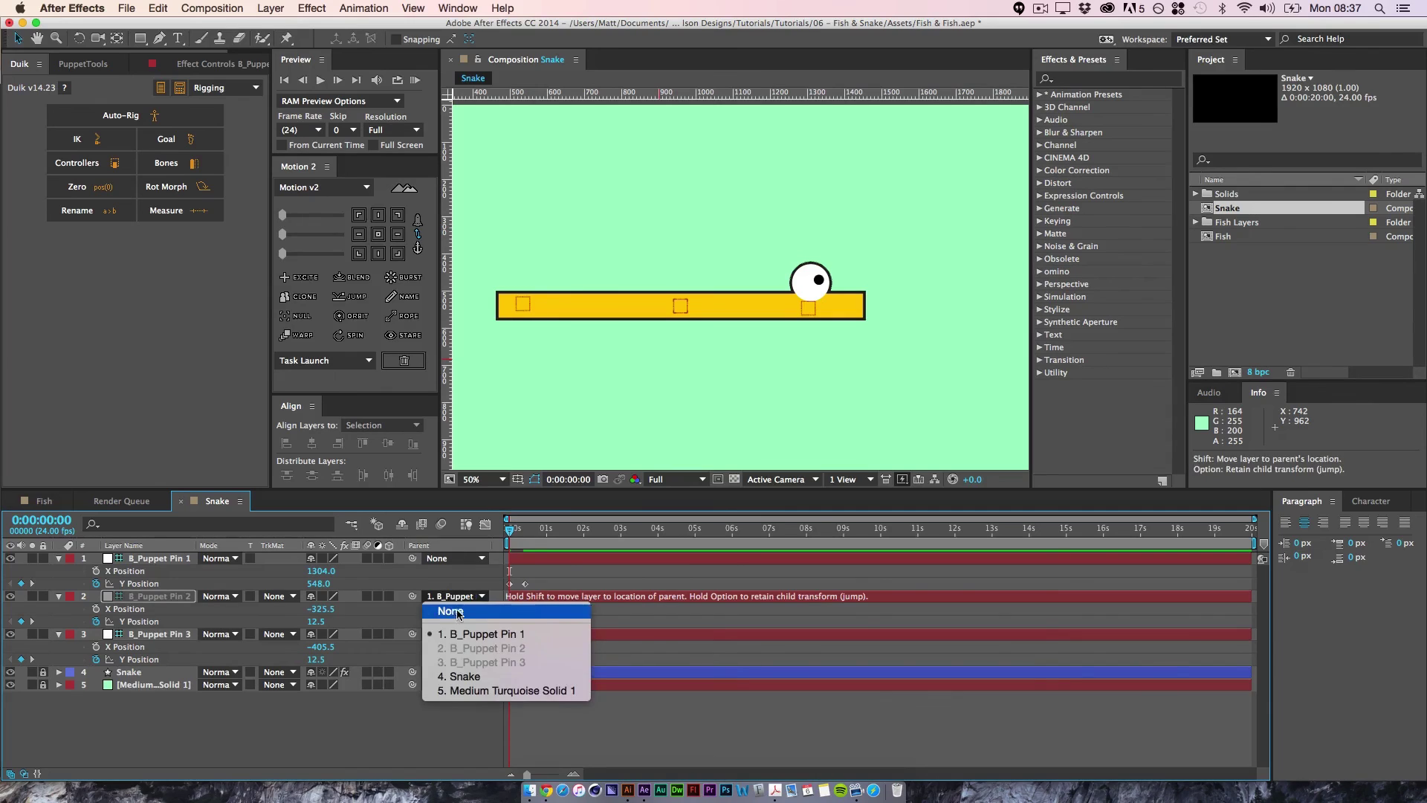
click(455, 612)
click(463, 633)
click(451, 649)
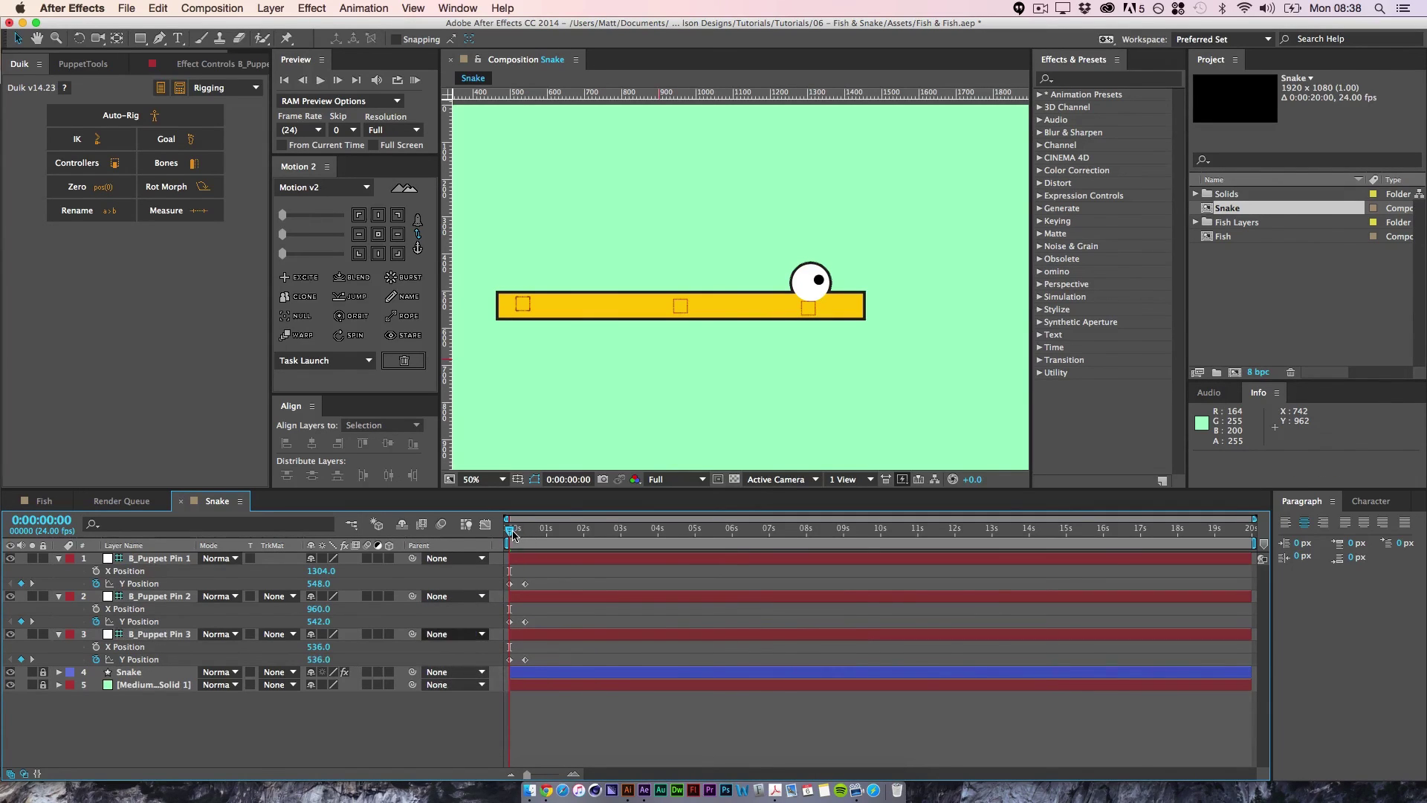
- At frame 20, lower all three bones together to Y Position 683, 677 and 671 for pins 1, 2 and 3
drag(510, 531, 525, 541)
key(equal)
key(equal)
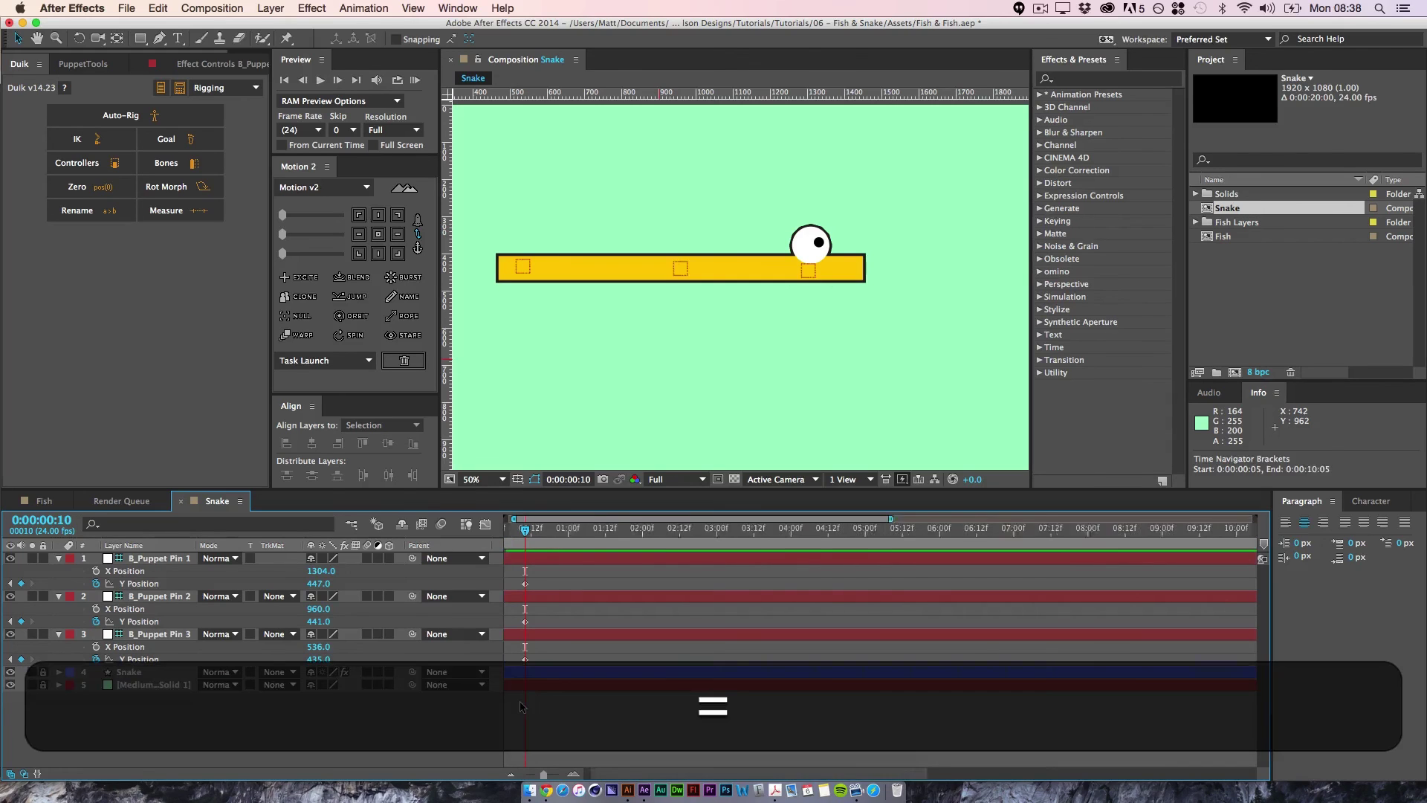
key(space)
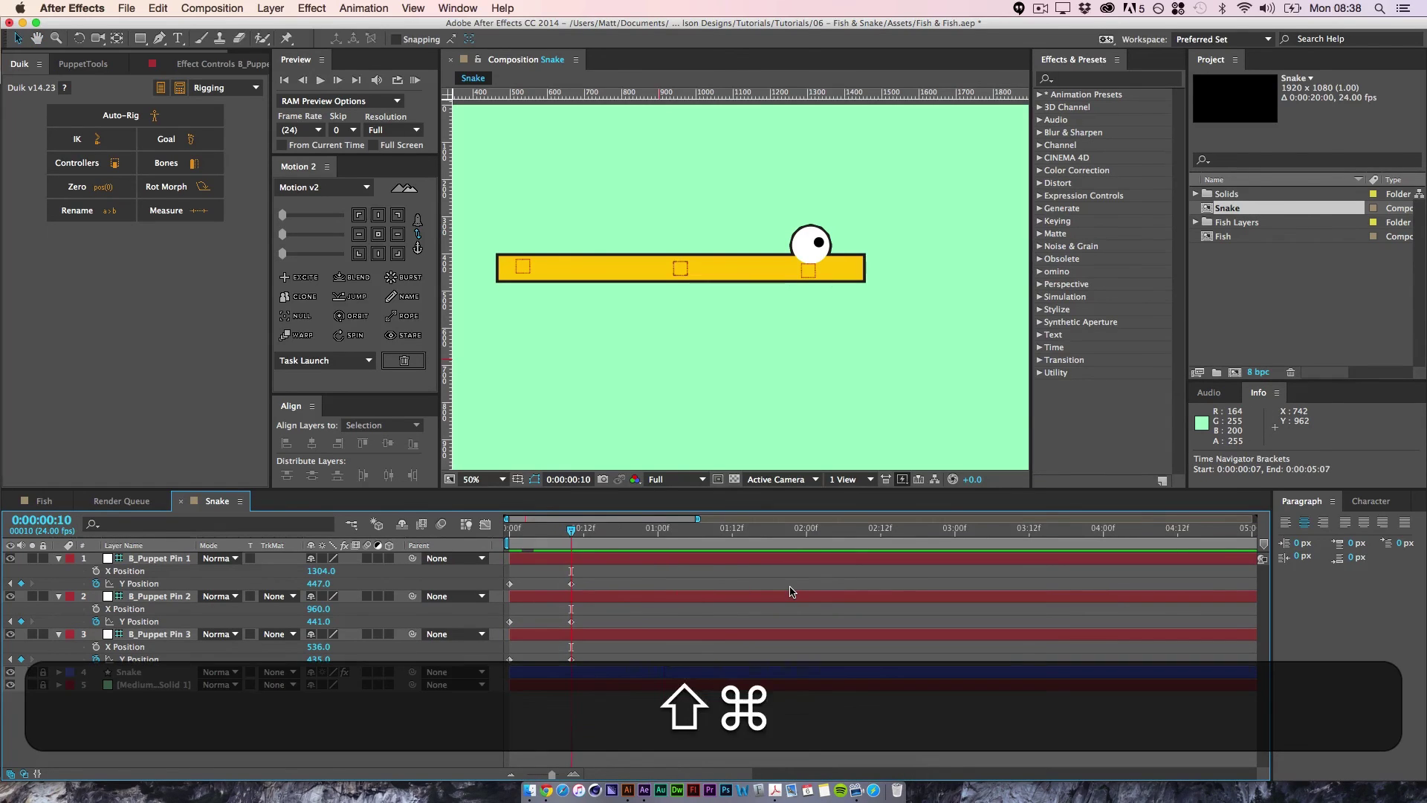
key(shift+super+Right)
click(163, 634)
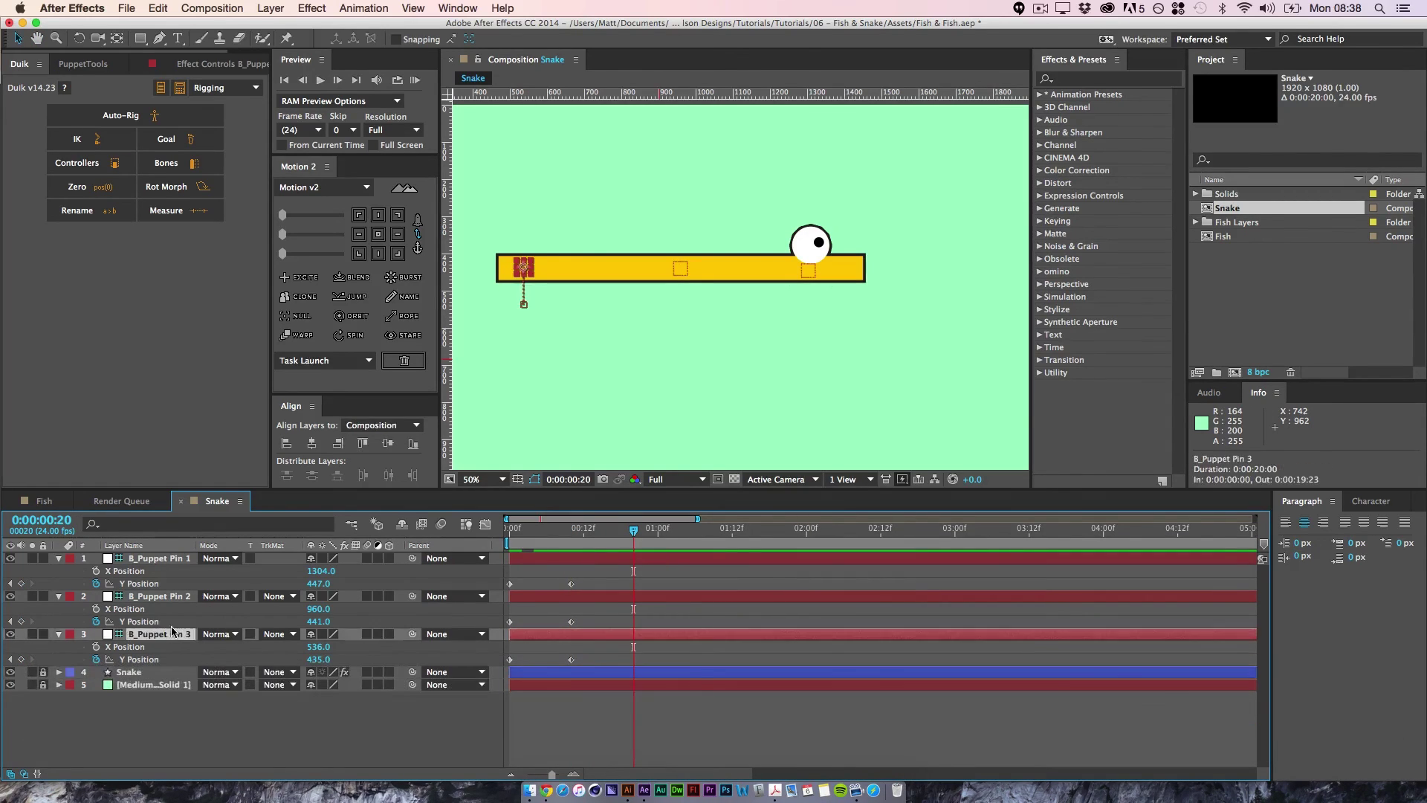
shift+click(173, 559)
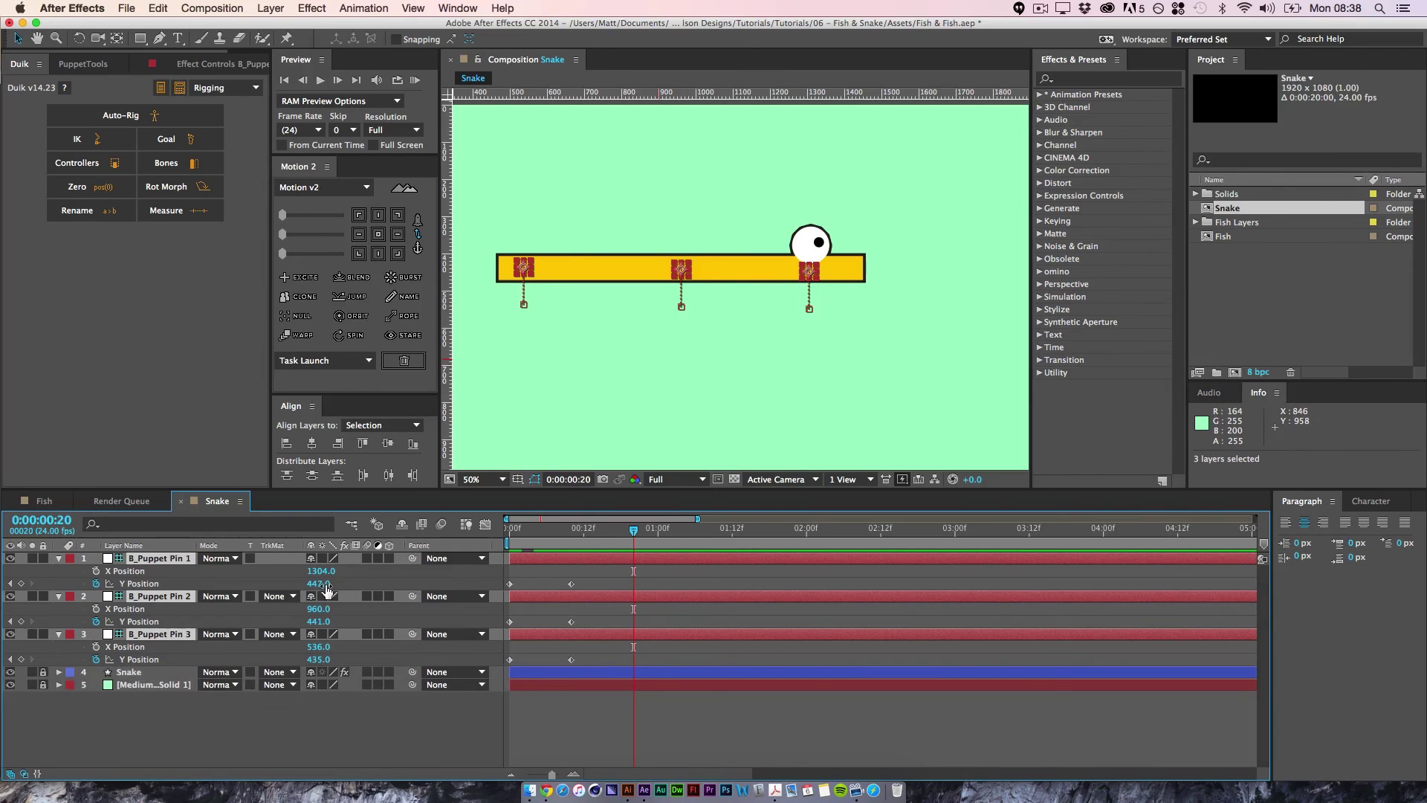
drag(318, 584, 456, 584)
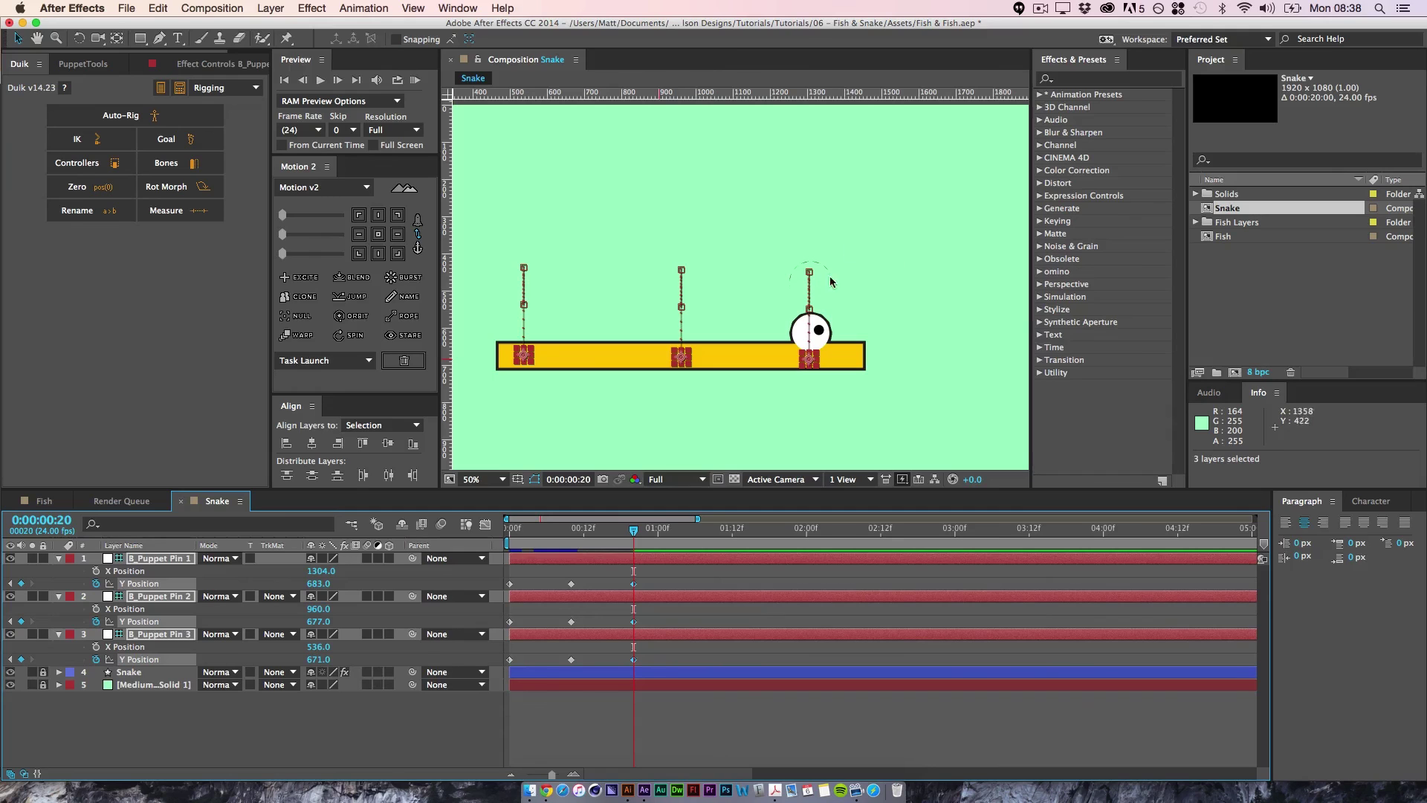
click(168, 741)
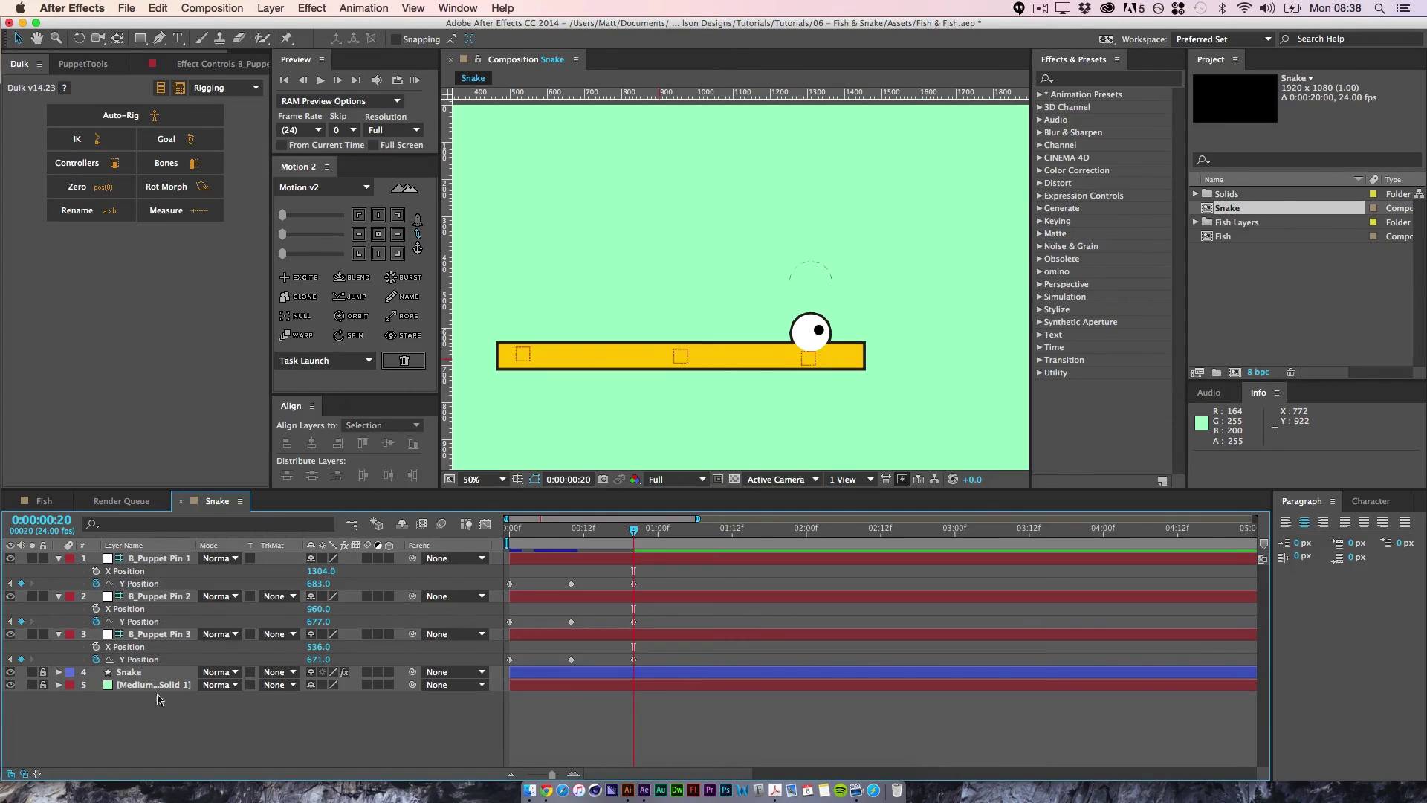
- Unlock the Snake layer, expand all its properties and select Mesh 1 of the Puppet effect
click(130, 672)
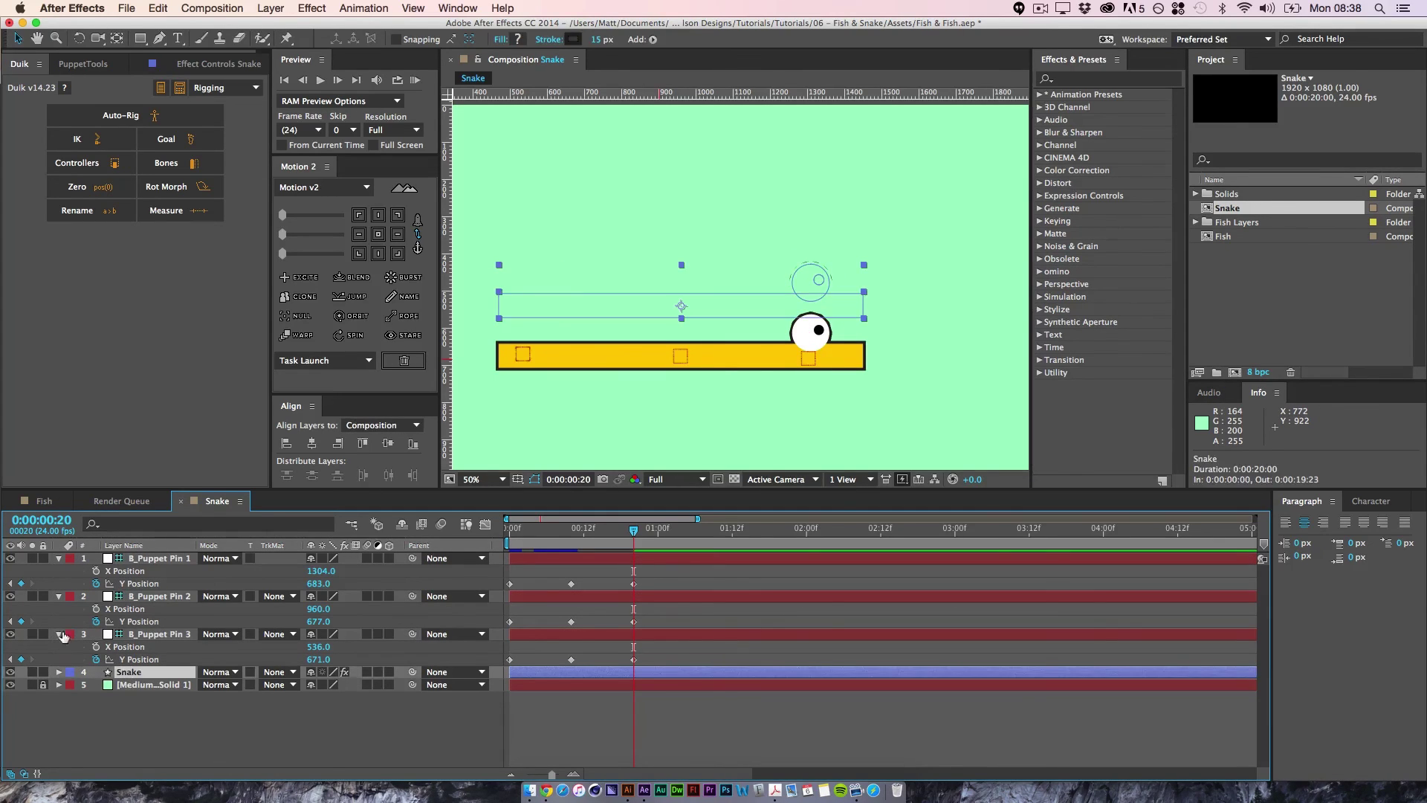
super+click(59, 672)
scroll(121, 698, down, 10)
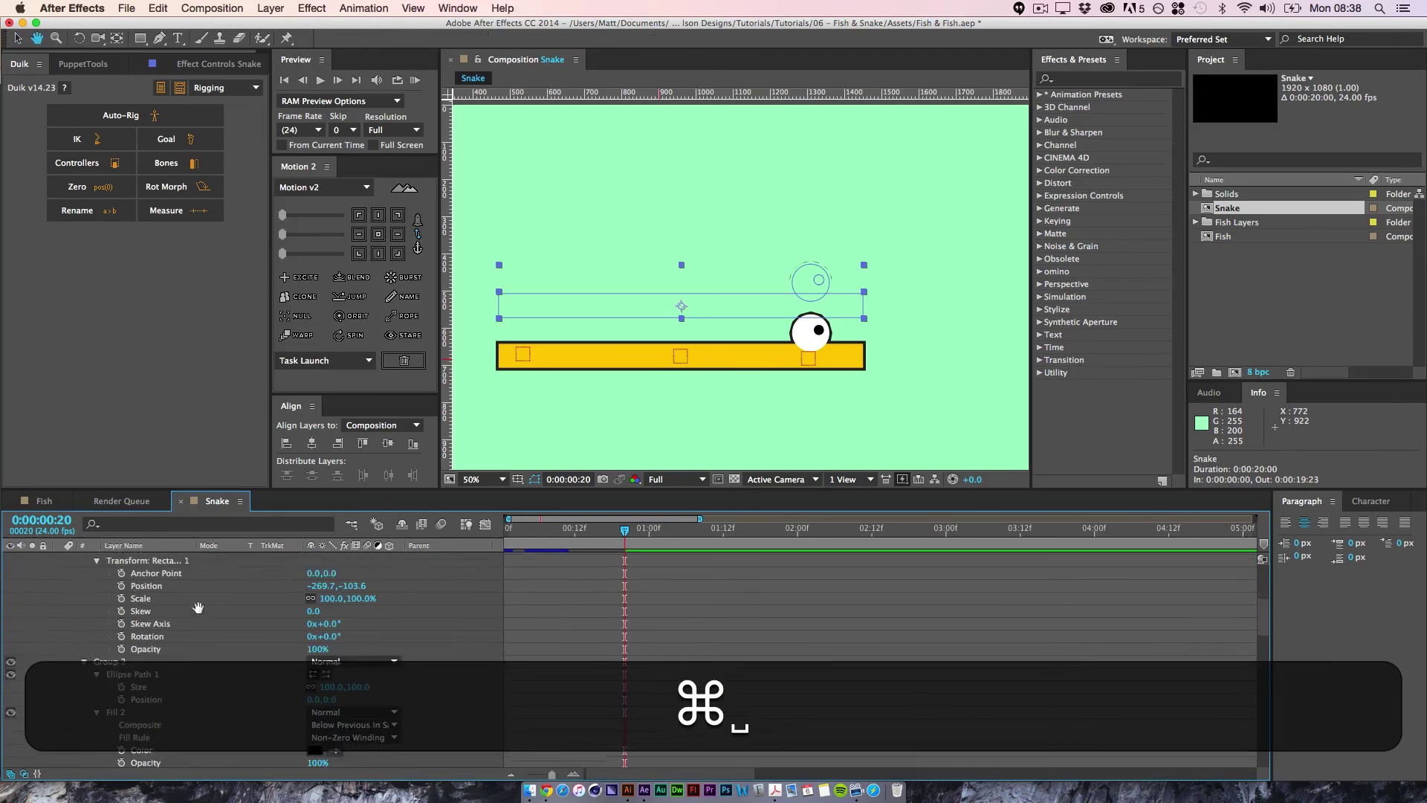
scroll(147, 697, down, 1)
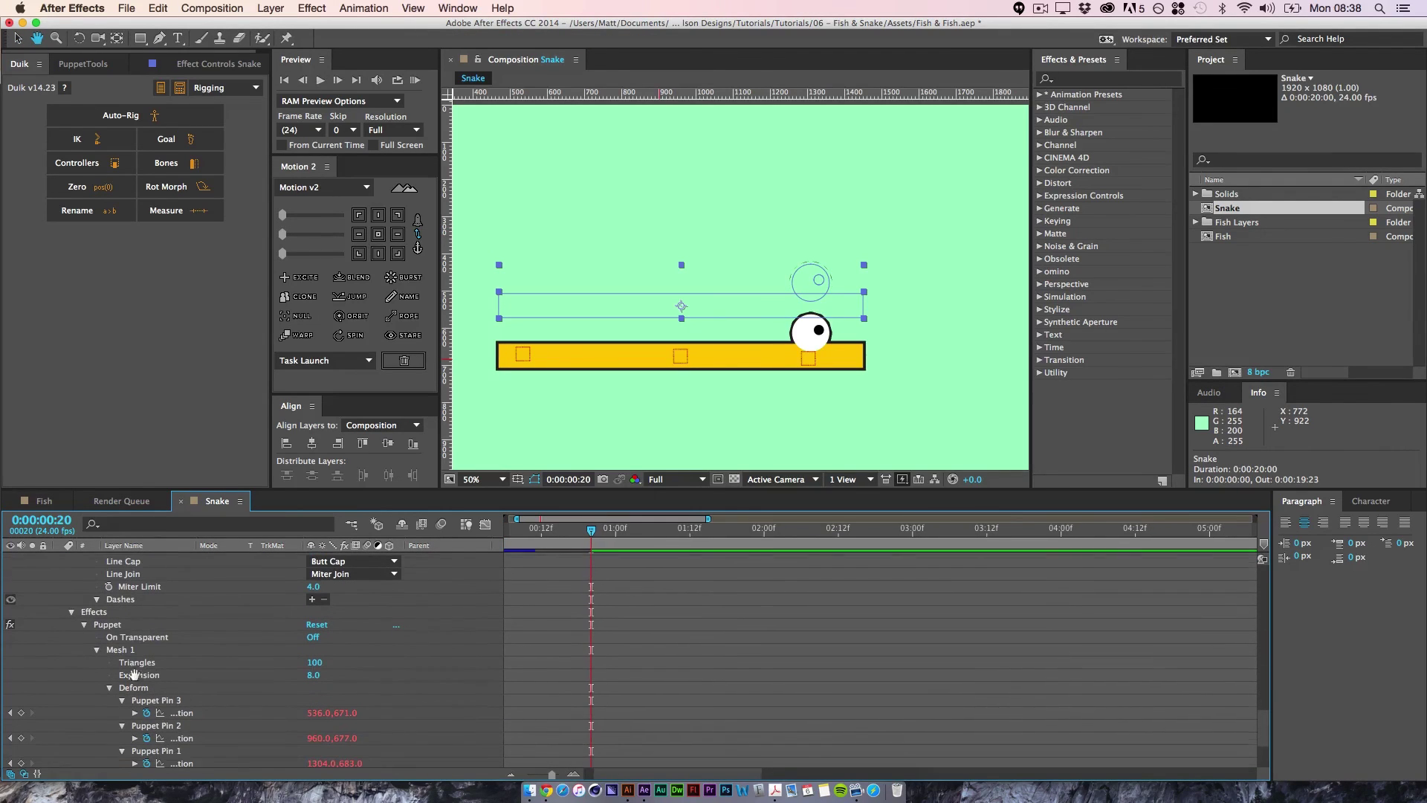
click(154, 652)
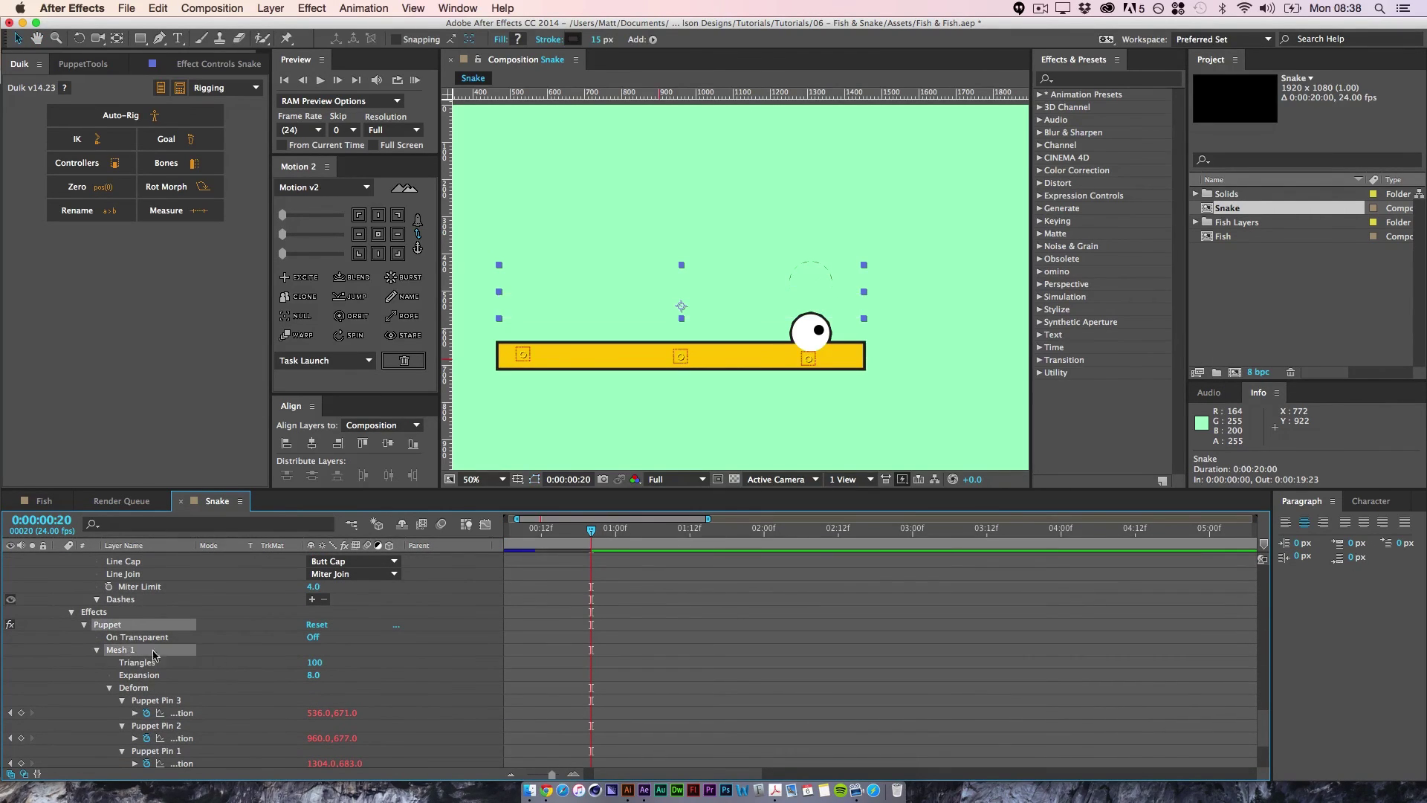
- Try Puppet mesh Expansion values of 29 and 26 on the Snake layer with the mesh outline displayed
mouse_move(323, 682)
mouse_down()
mouse_move(334, 683)
mouse_move(328, 706)
mouse_up()
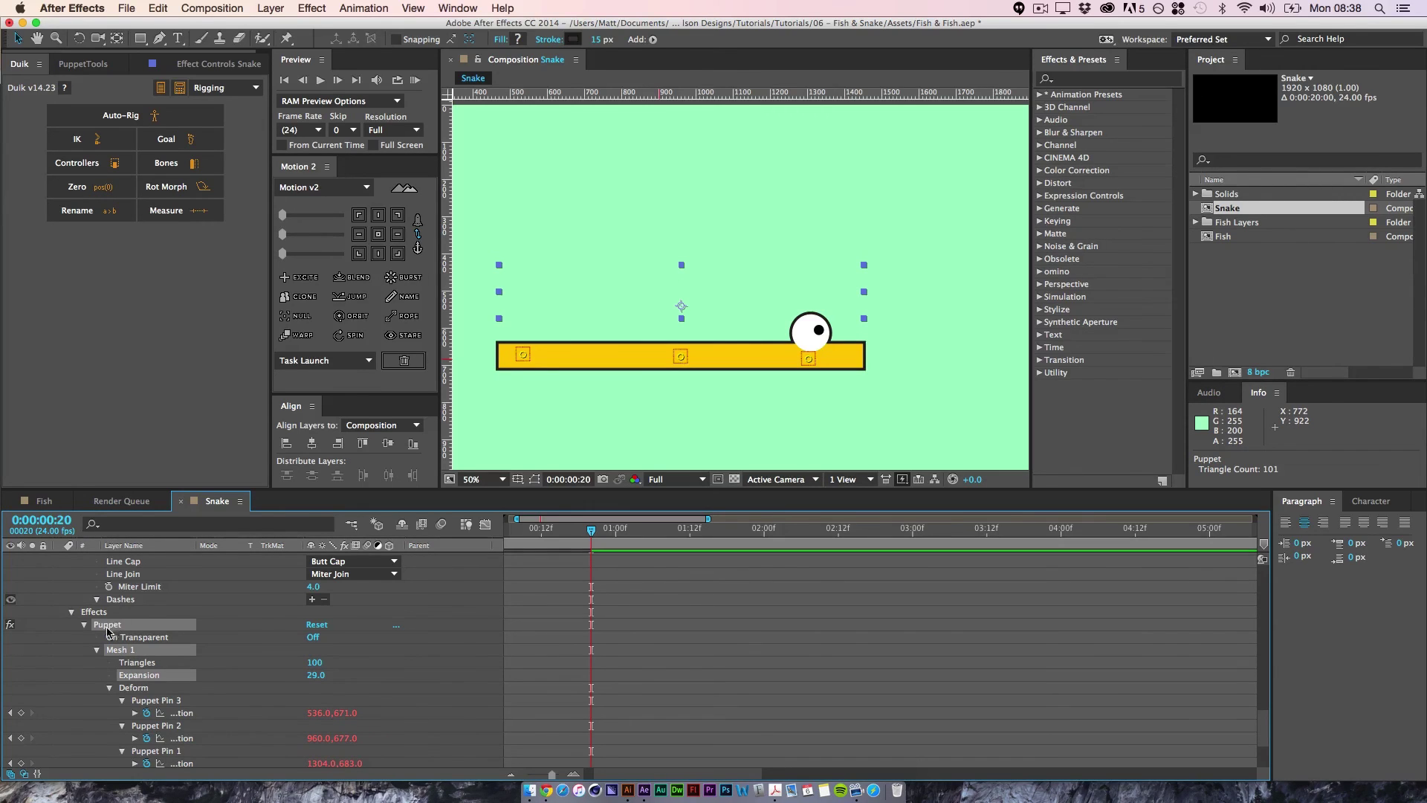
click(287, 38)
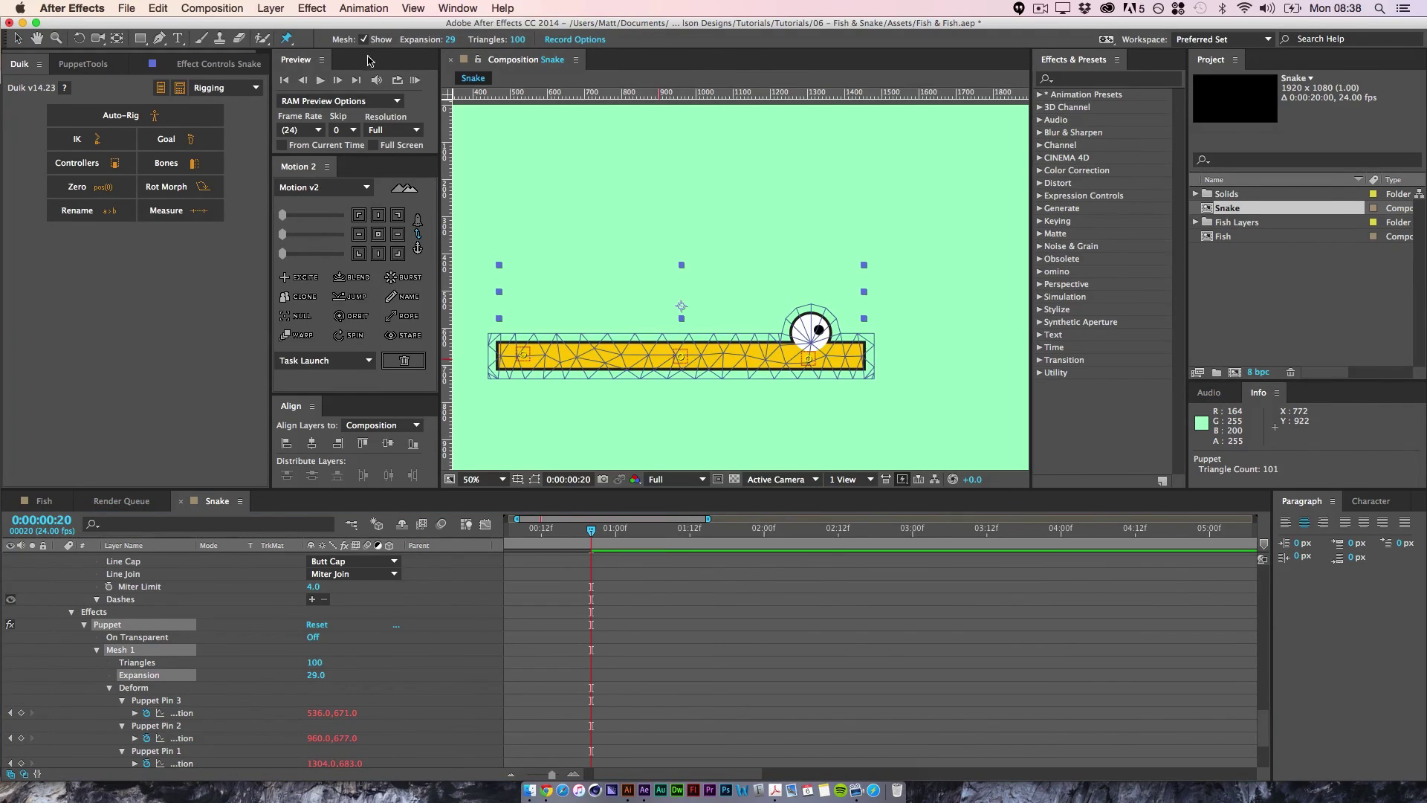
mouse_move(315, 678)
mouse_down()
mouse_move(348, 647)
mouse_move(333, 677)
mouse_up()
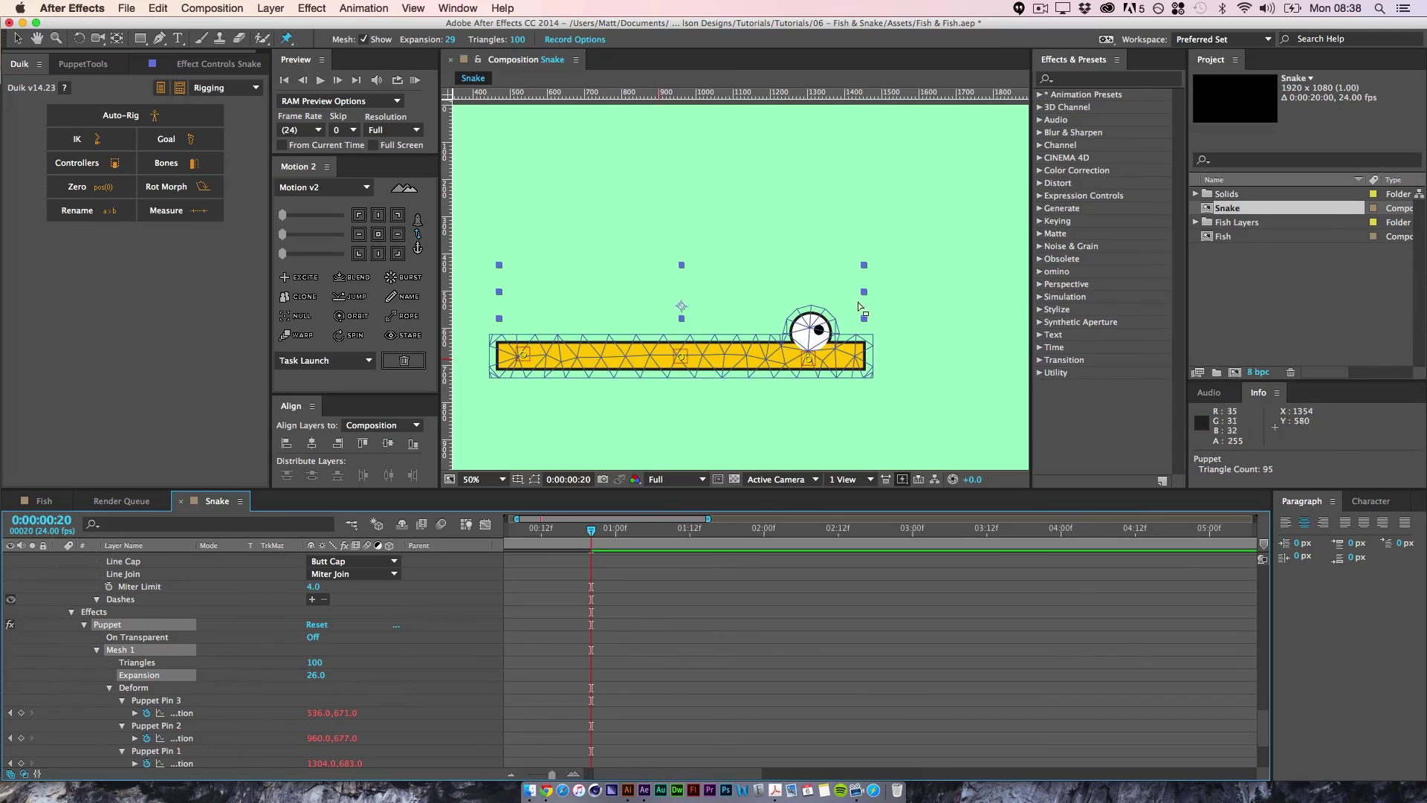
- Collapse all properties of the Snake layer and lock it
drag(1266, 728, 1290, 580)
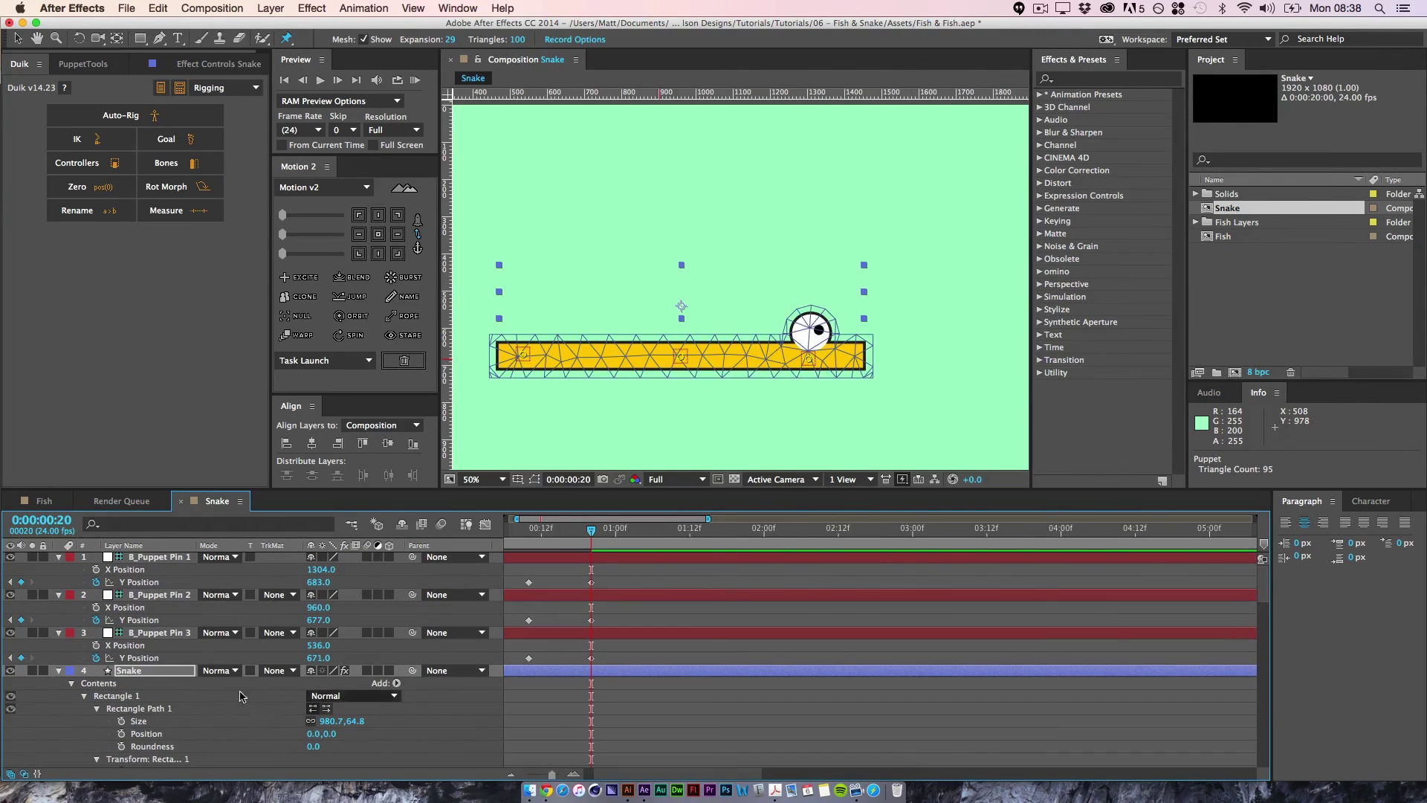
click(161, 672)
key(u)
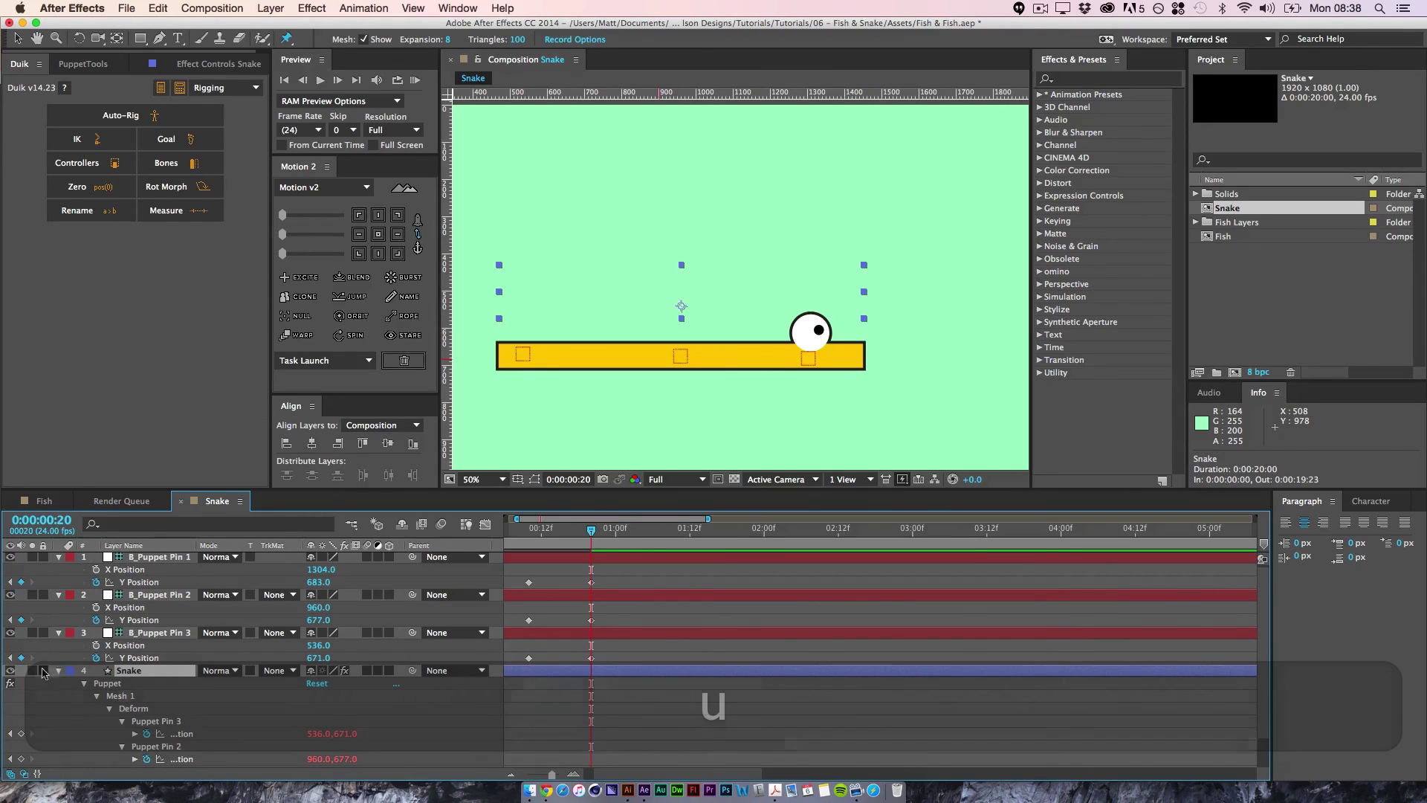
click(59, 672)
click(42, 672)
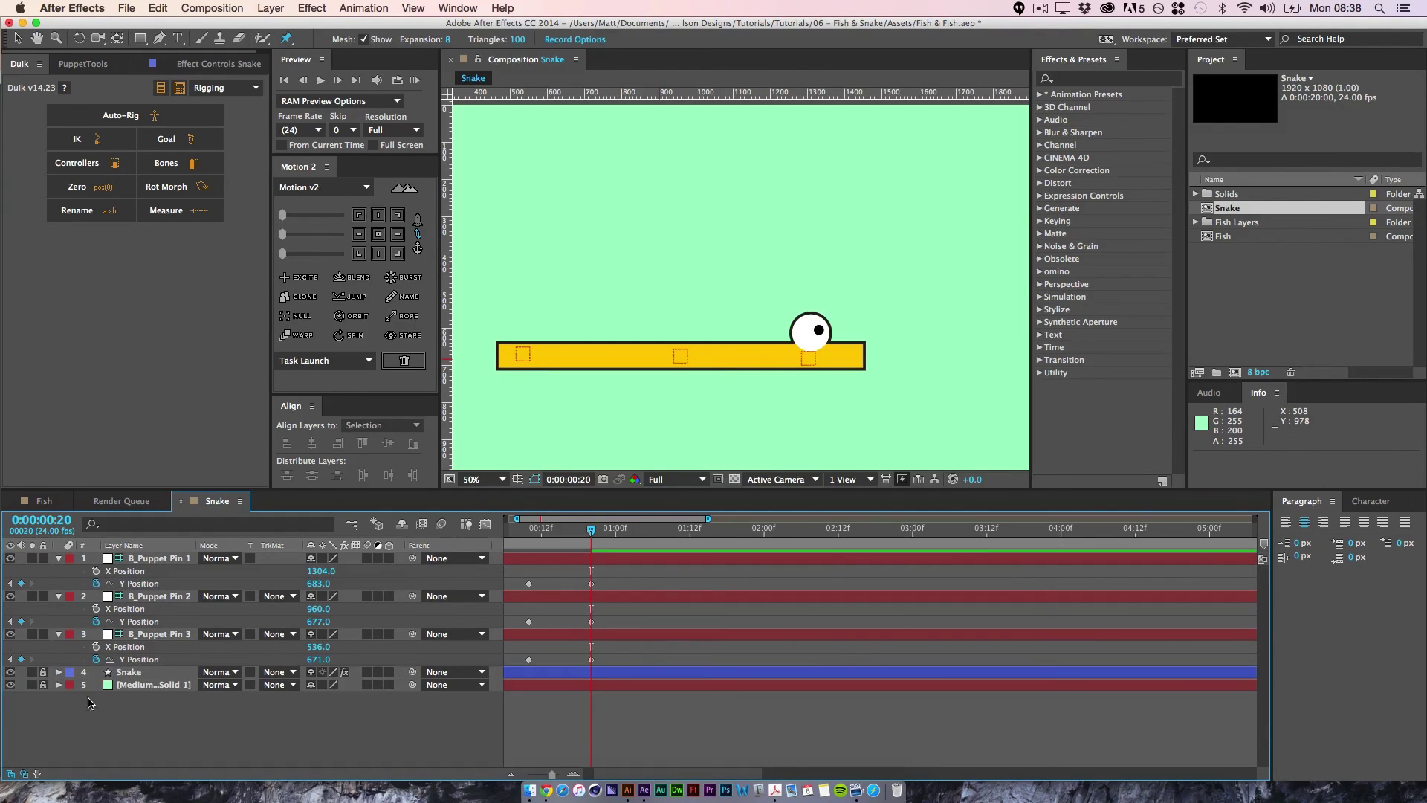
- Copy the first-frame Y Position keyframe of each of the three bones to frame 30 (0:00:01:06)
drag(588, 537, 633, 580)
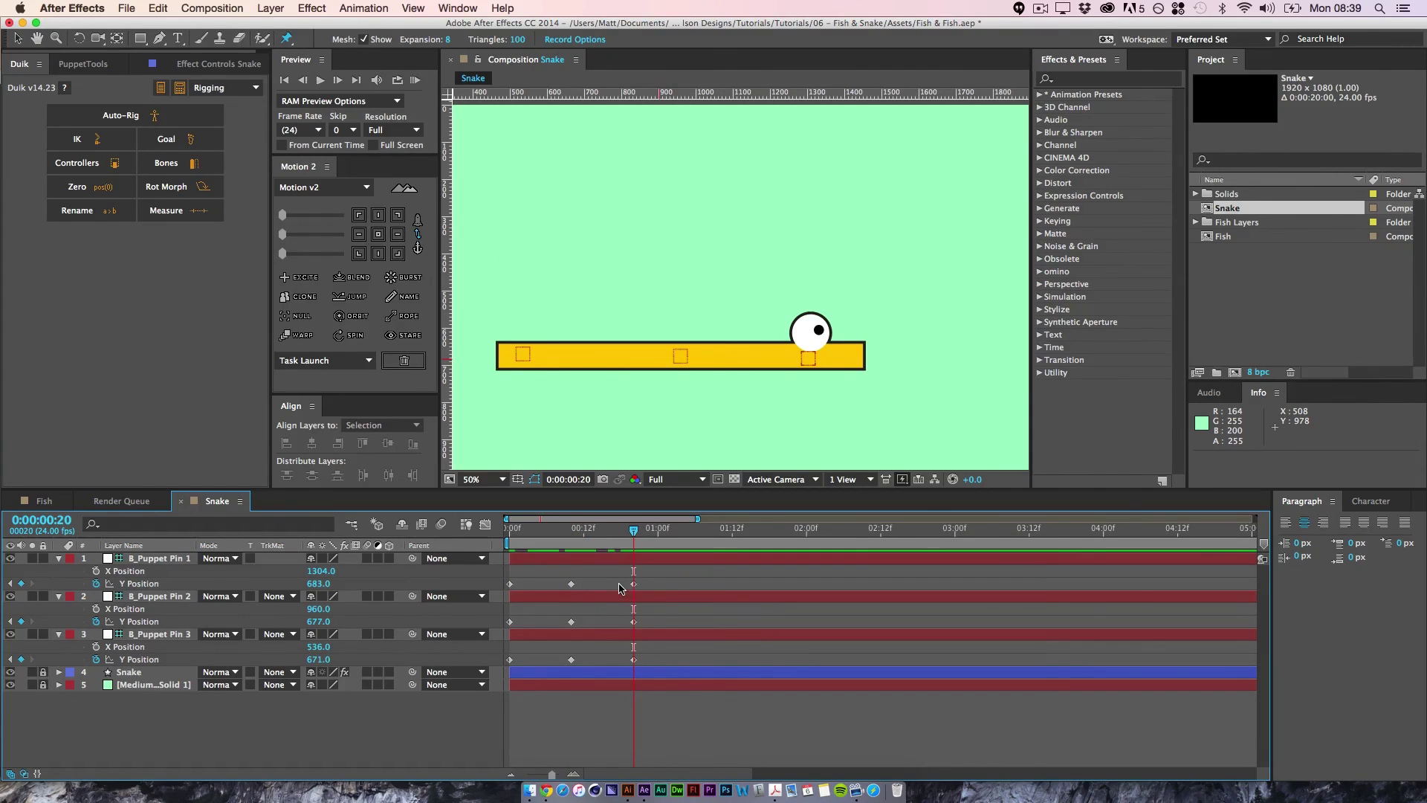
key(shift+super+Right)
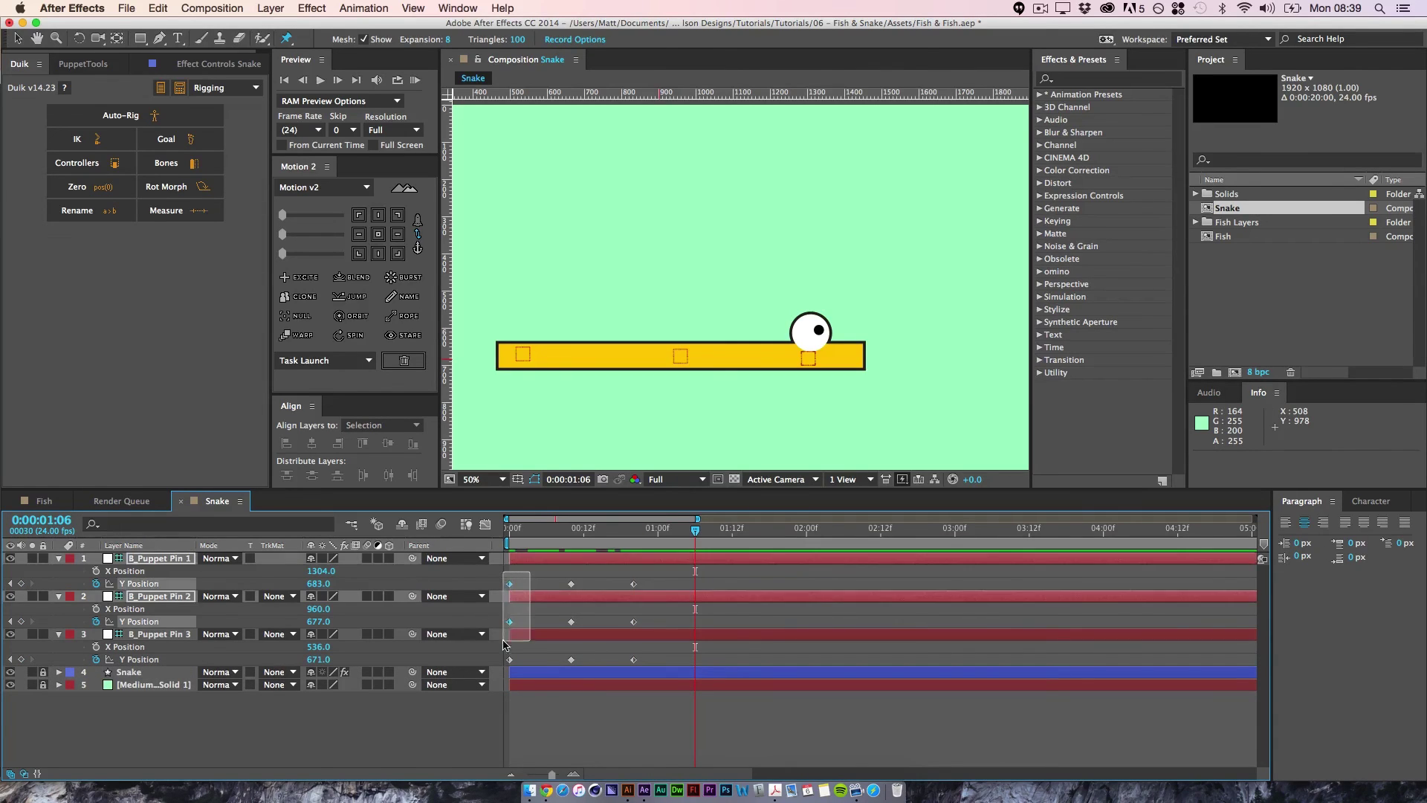
click(510, 584)
key(super+c)
key(super+v)
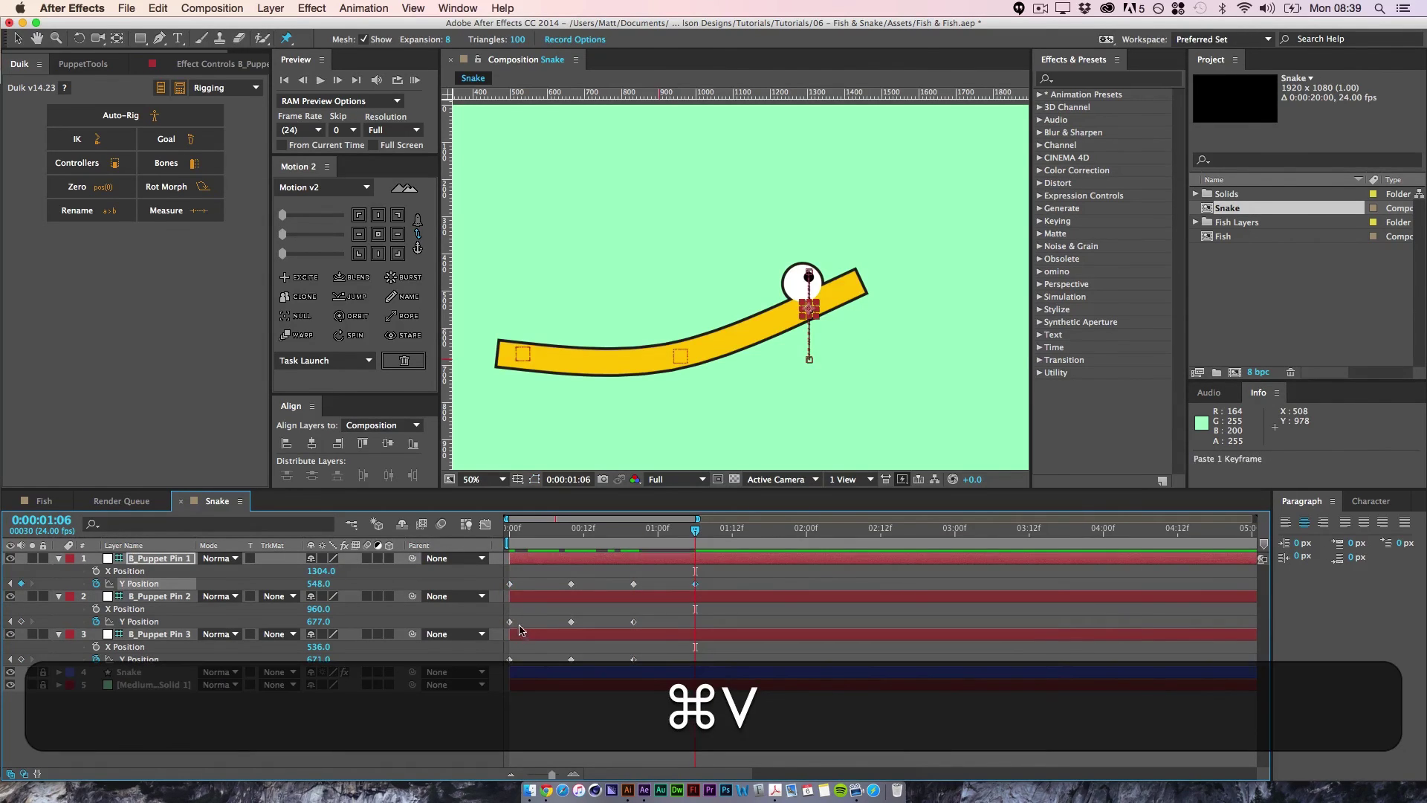
click(510, 622)
key(super+v)
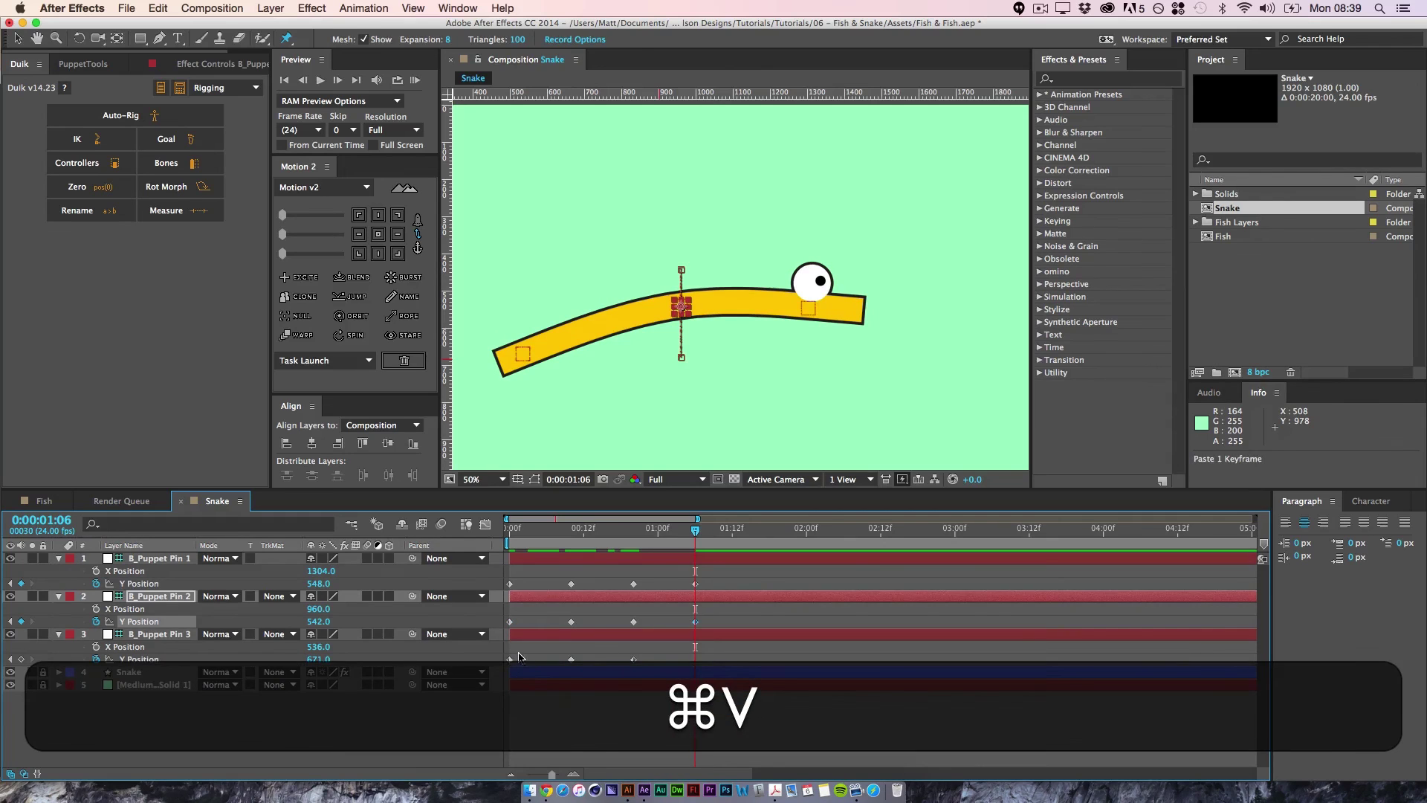
click(513, 658)
key(super+c)
key(super+v)
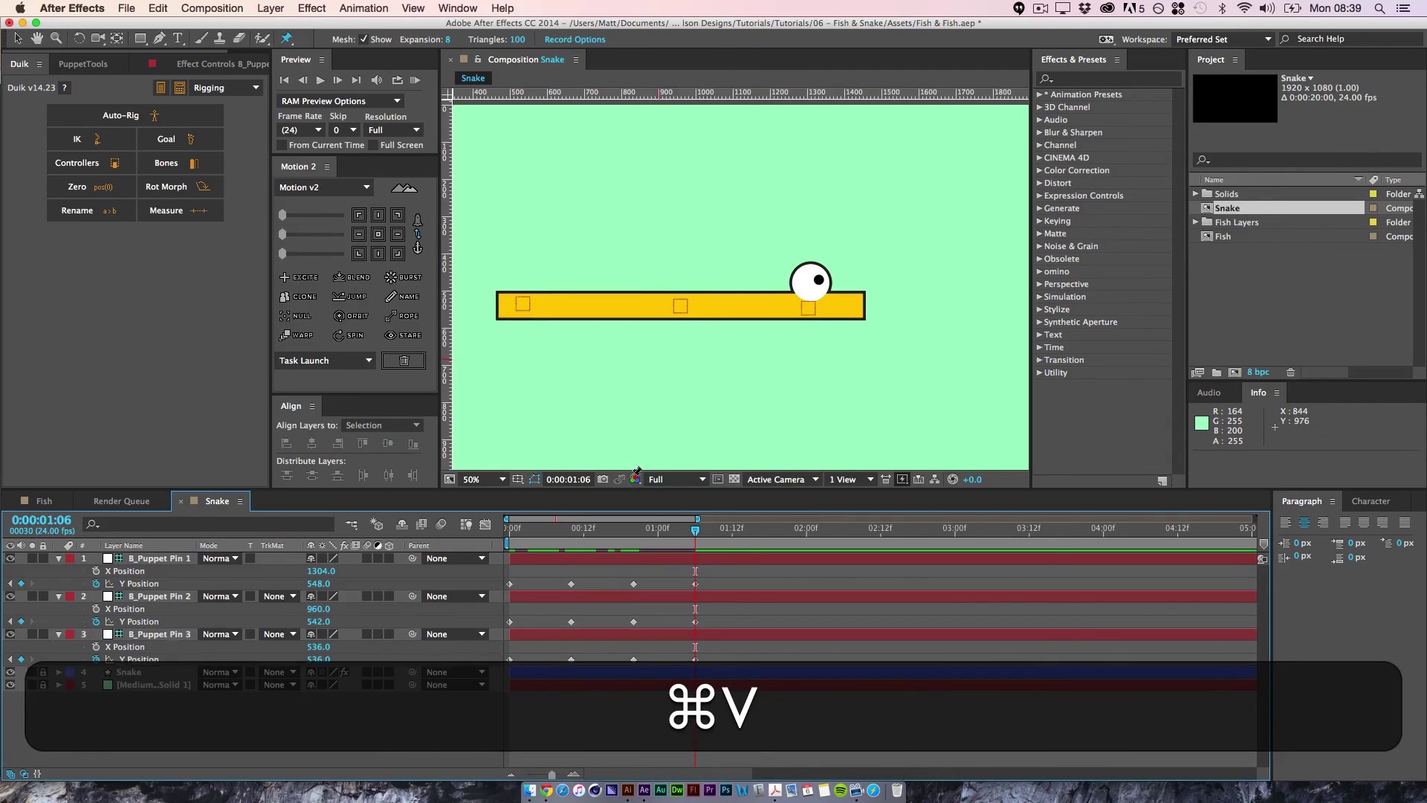
- From the first frame, shift all Y Position keyframes of B_Puppet Pin 2 and B_Puppet Pin 3 three frames later
drag(695, 533, 495, 574)
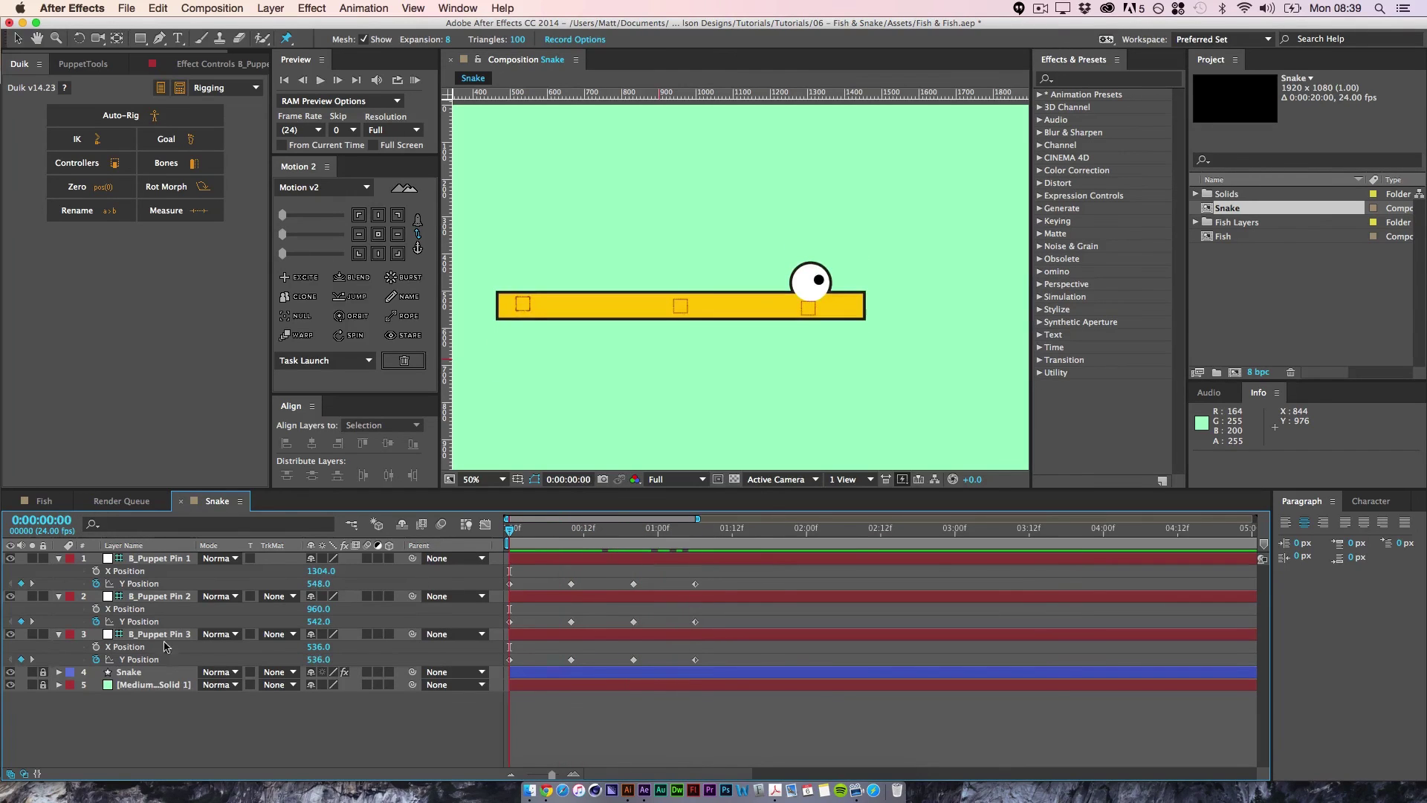
click(162, 636)
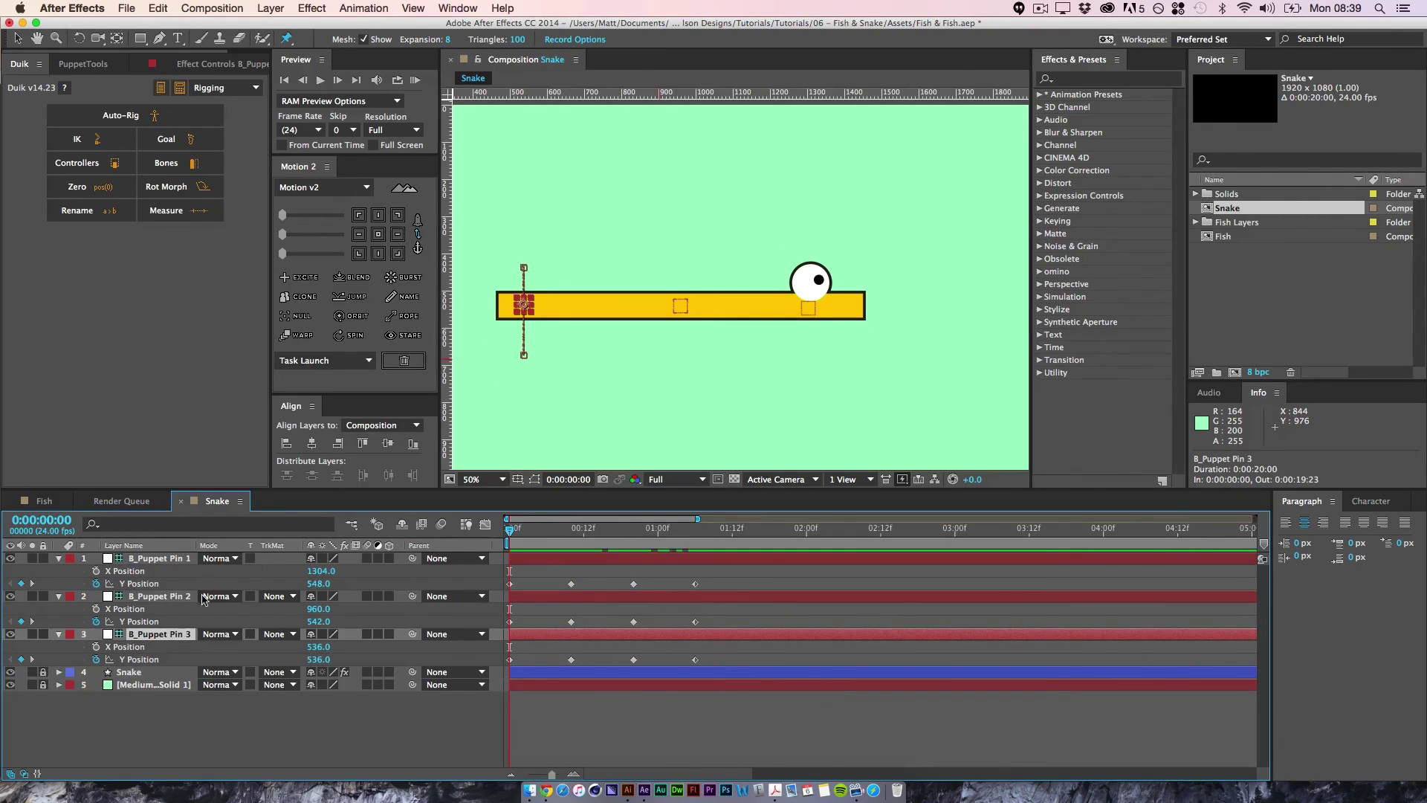
drag(743, 619, 507, 665)
key(alt)
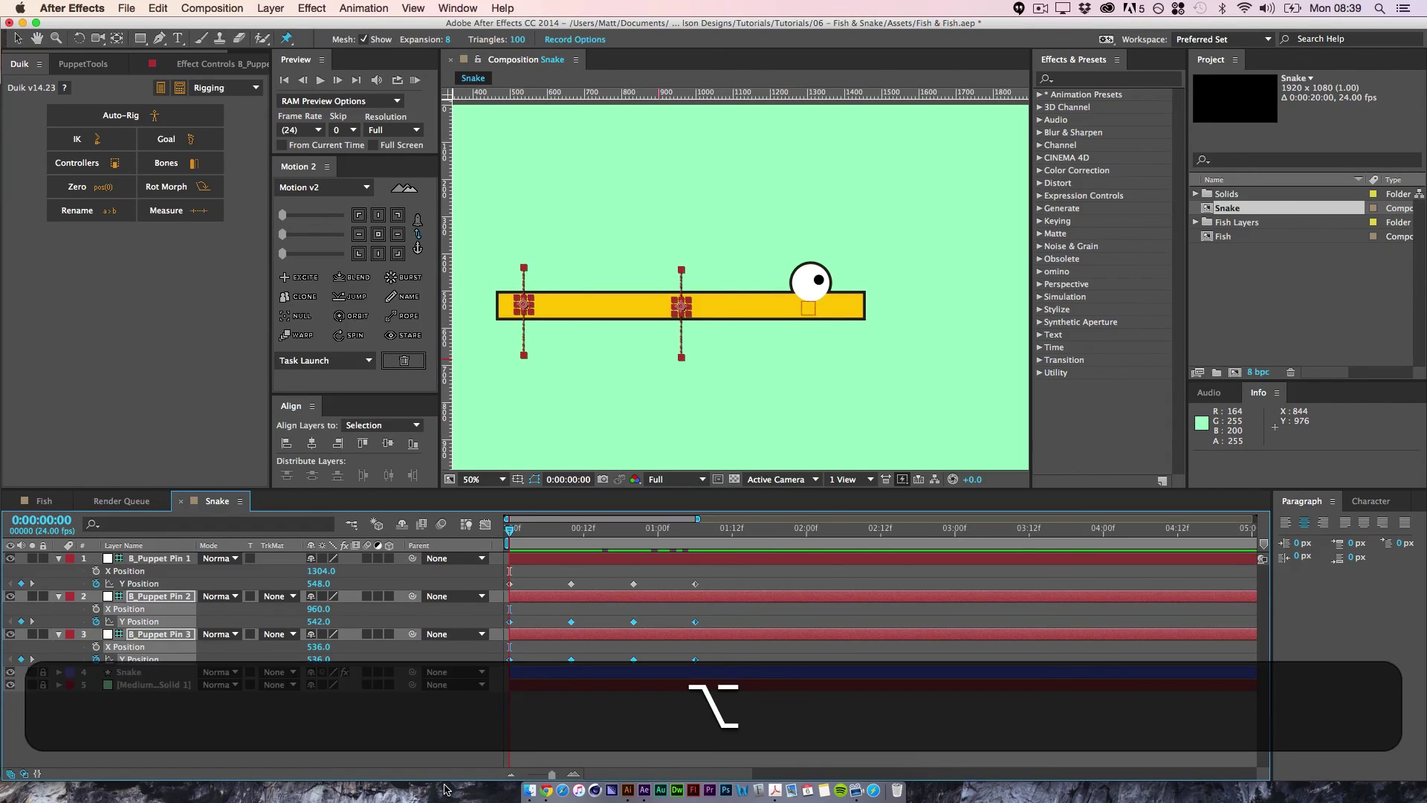
key(alt+Right)
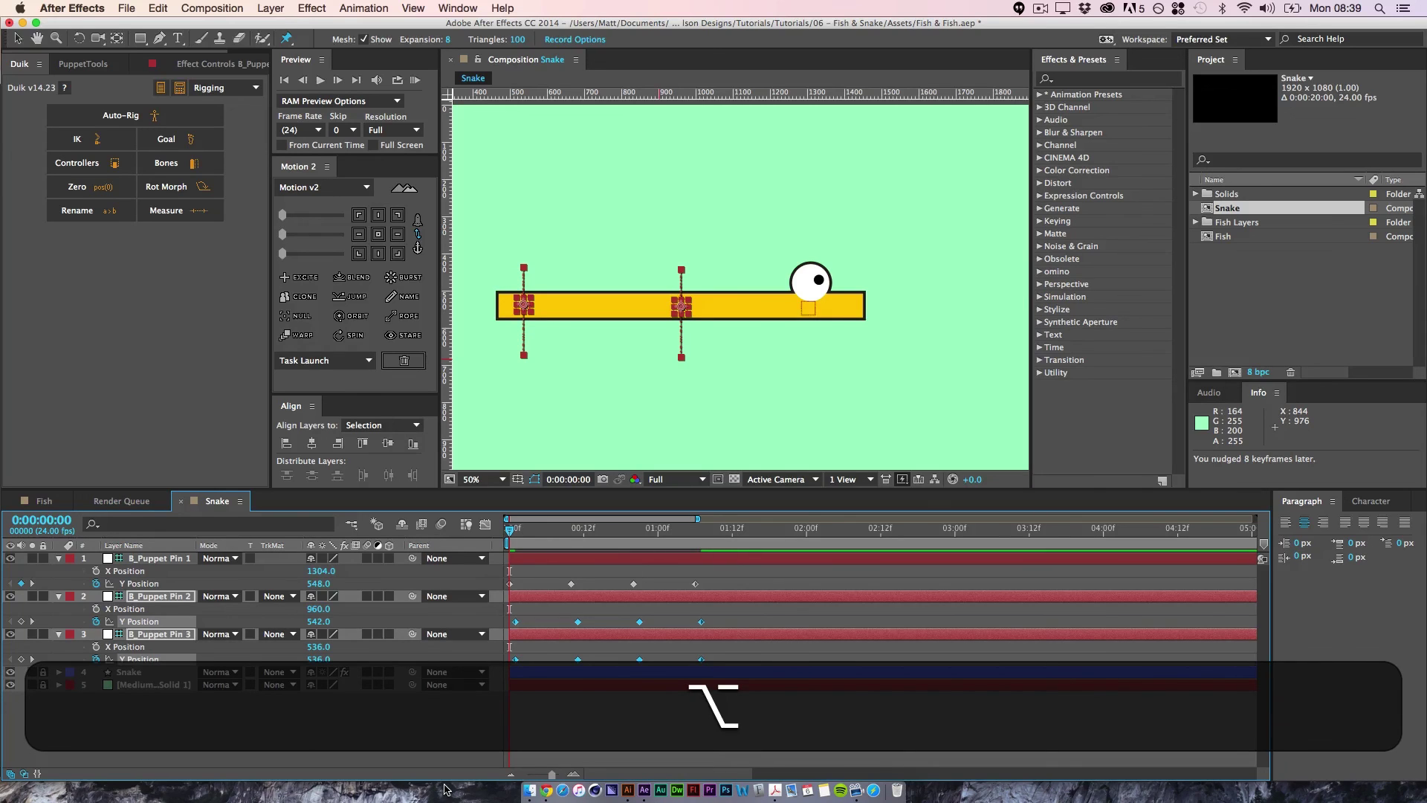
key(alt+Right)
key(alt+Right)
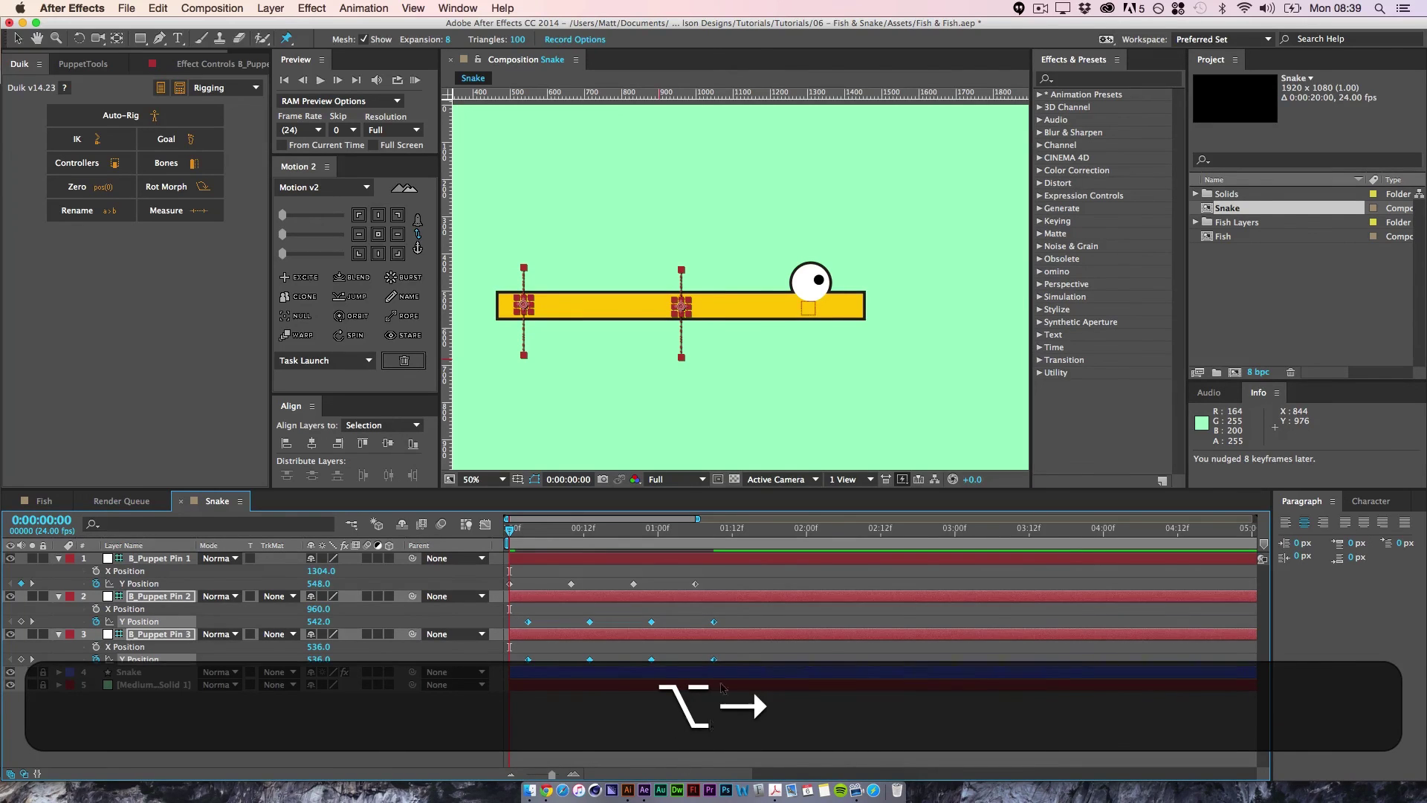
- Shift only the Y Position keyframes of B_Puppet Pin 3 another three frames later
click(749, 663)
drag(751, 656, 520, 684)
key(alt)
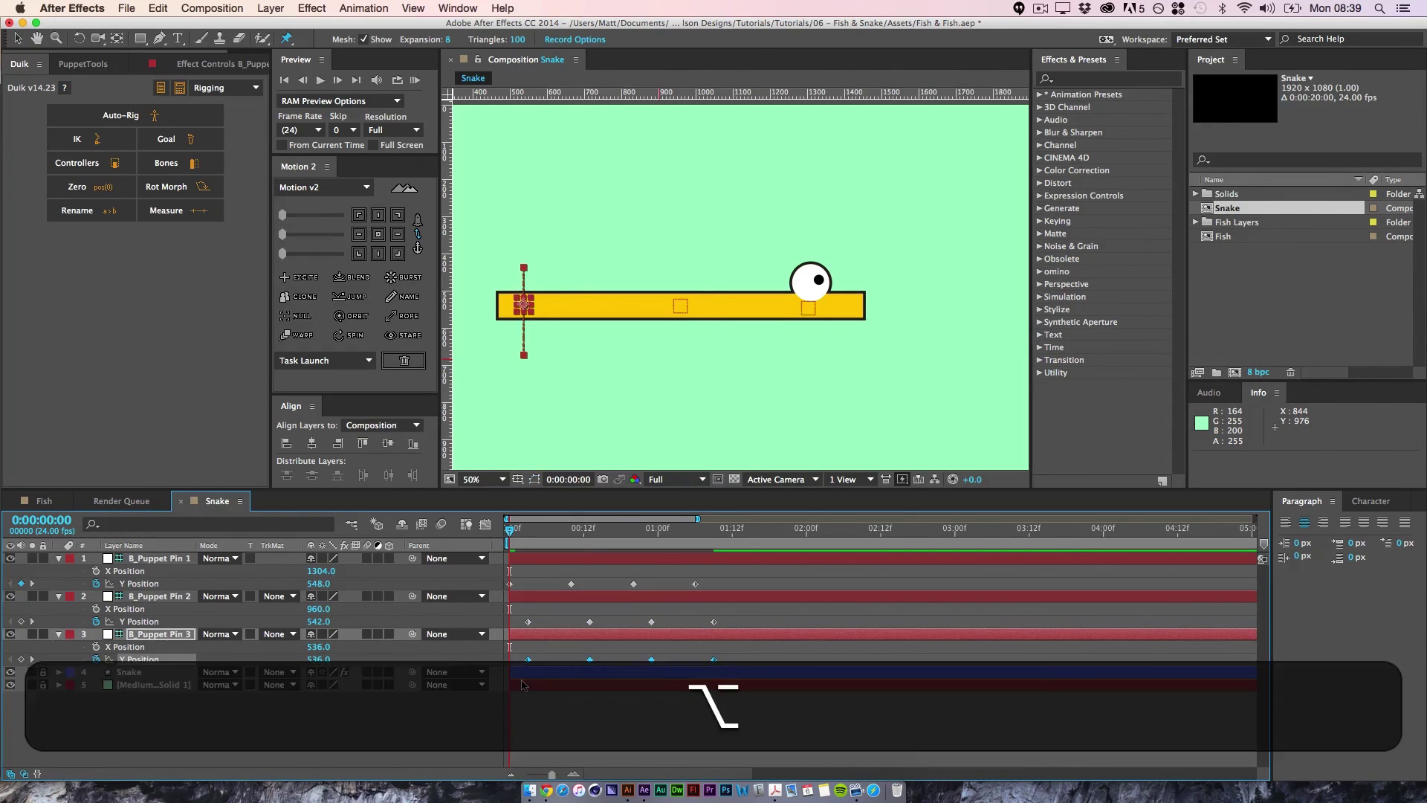
key(alt+Right)
key(alt+Right)
key(alt+Right)
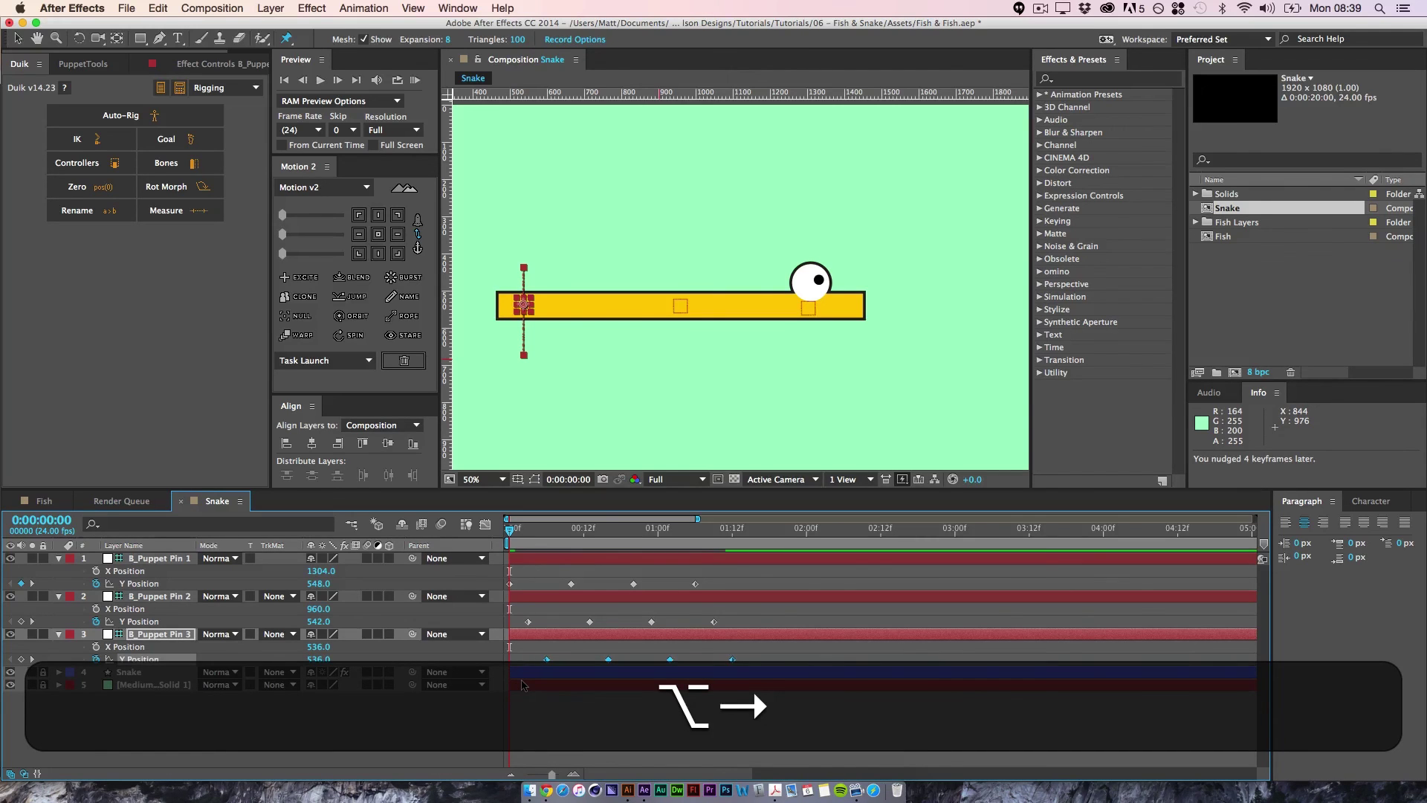
- Play the staggered bone animation and return to the first frame
click(691, 722)
key(space)
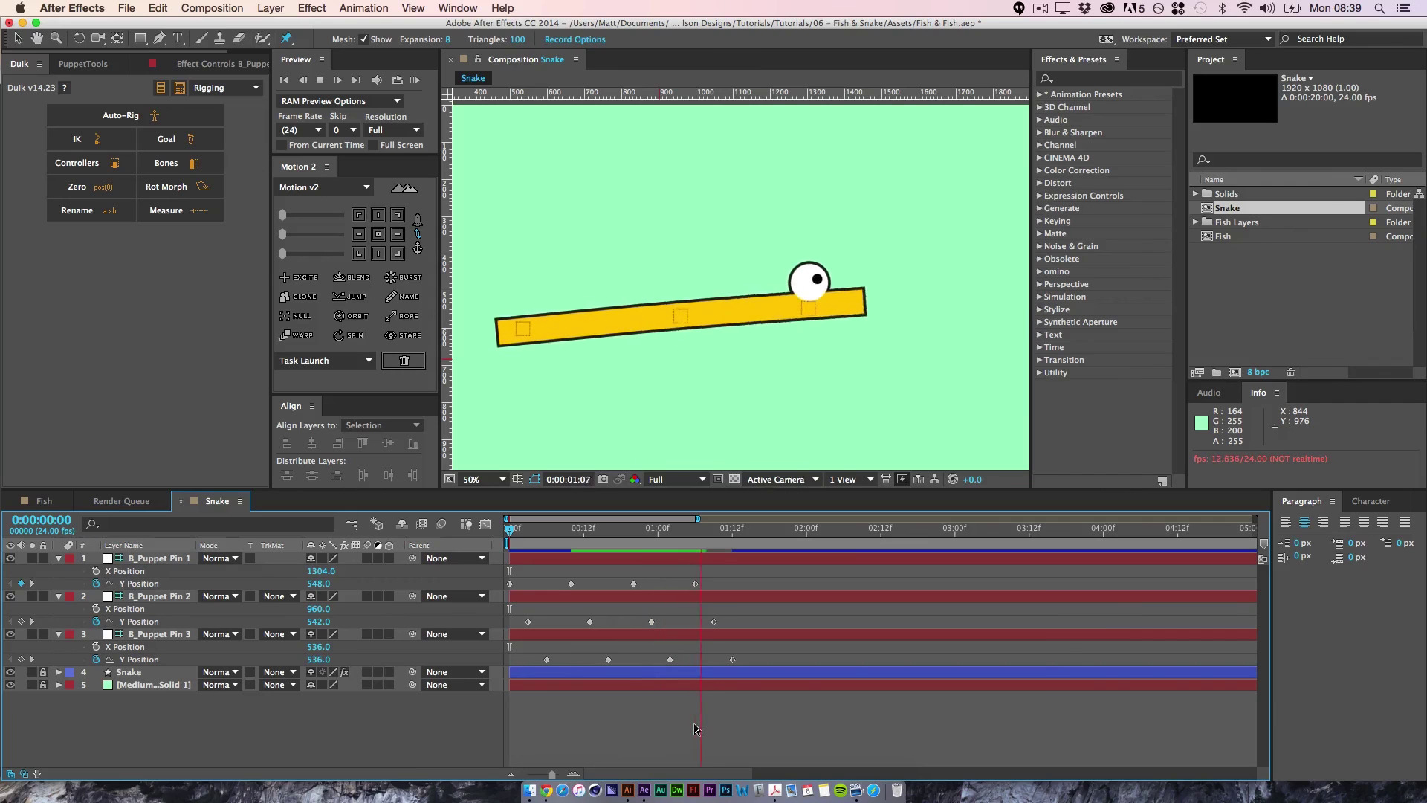
key(space)
drag(743, 529, 508, 534)
- Ease all Y Position keyframes of the three bones in and out at 50 with Motion 2 and play the result
drag(796, 565, 493, 684)
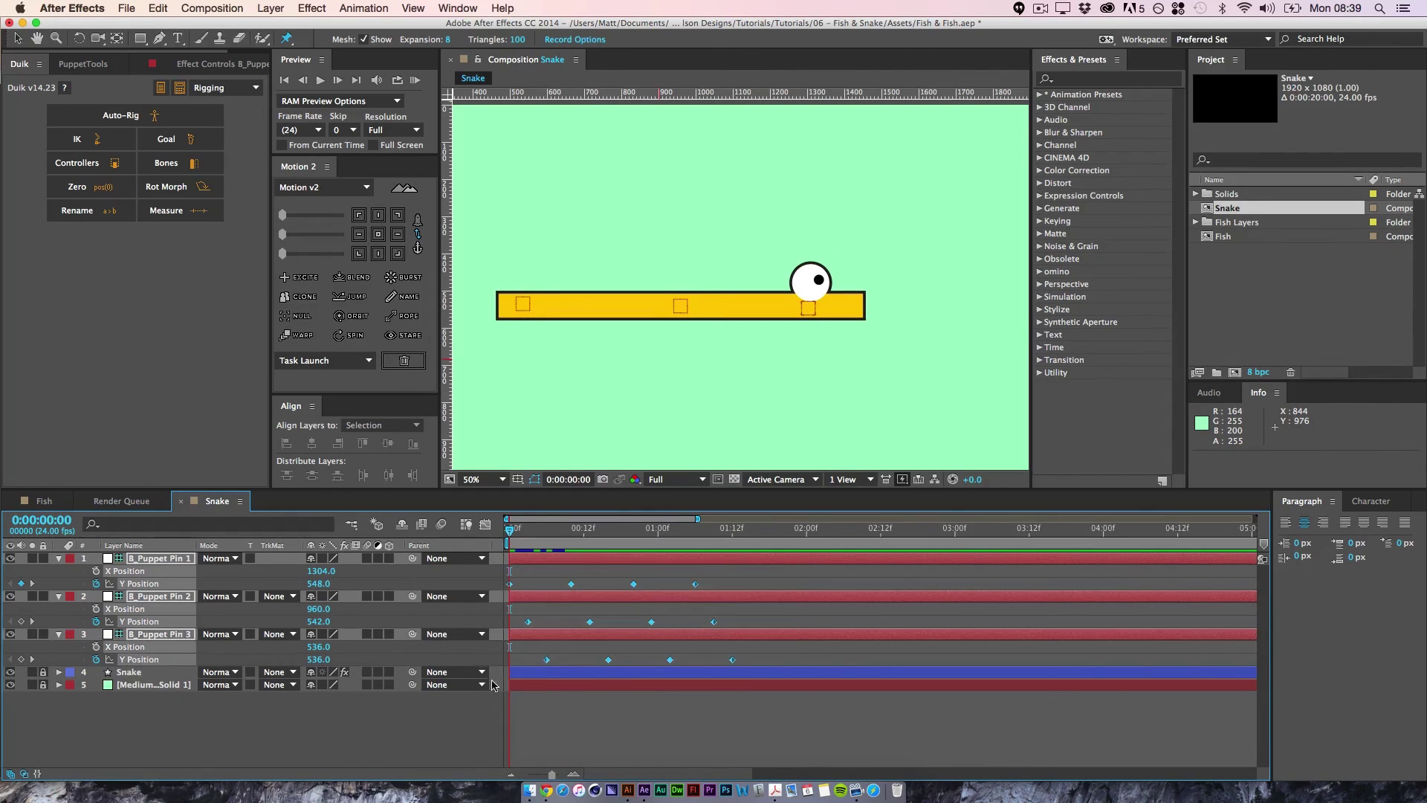
click(418, 221)
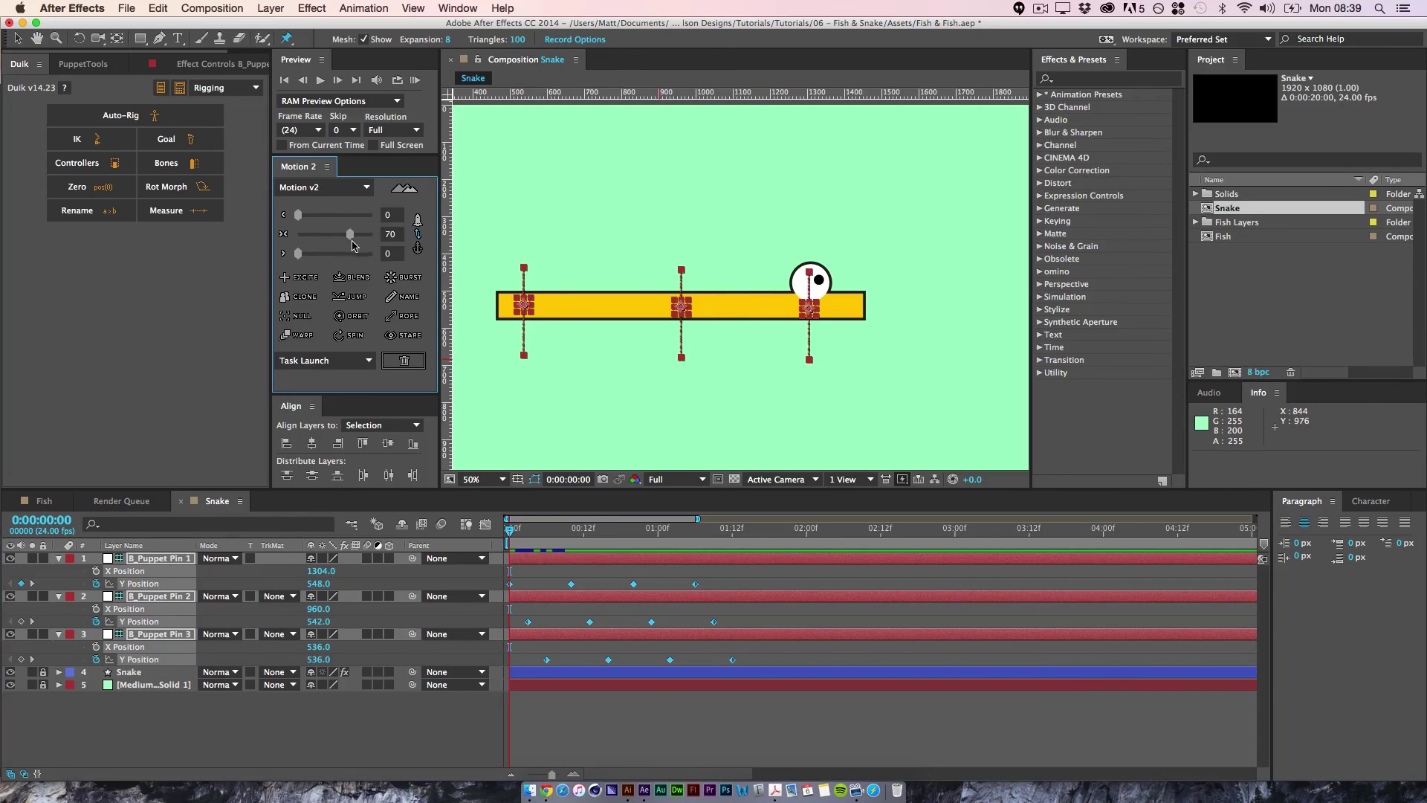
drag(351, 236, 335, 239)
click(678, 734)
key(space)
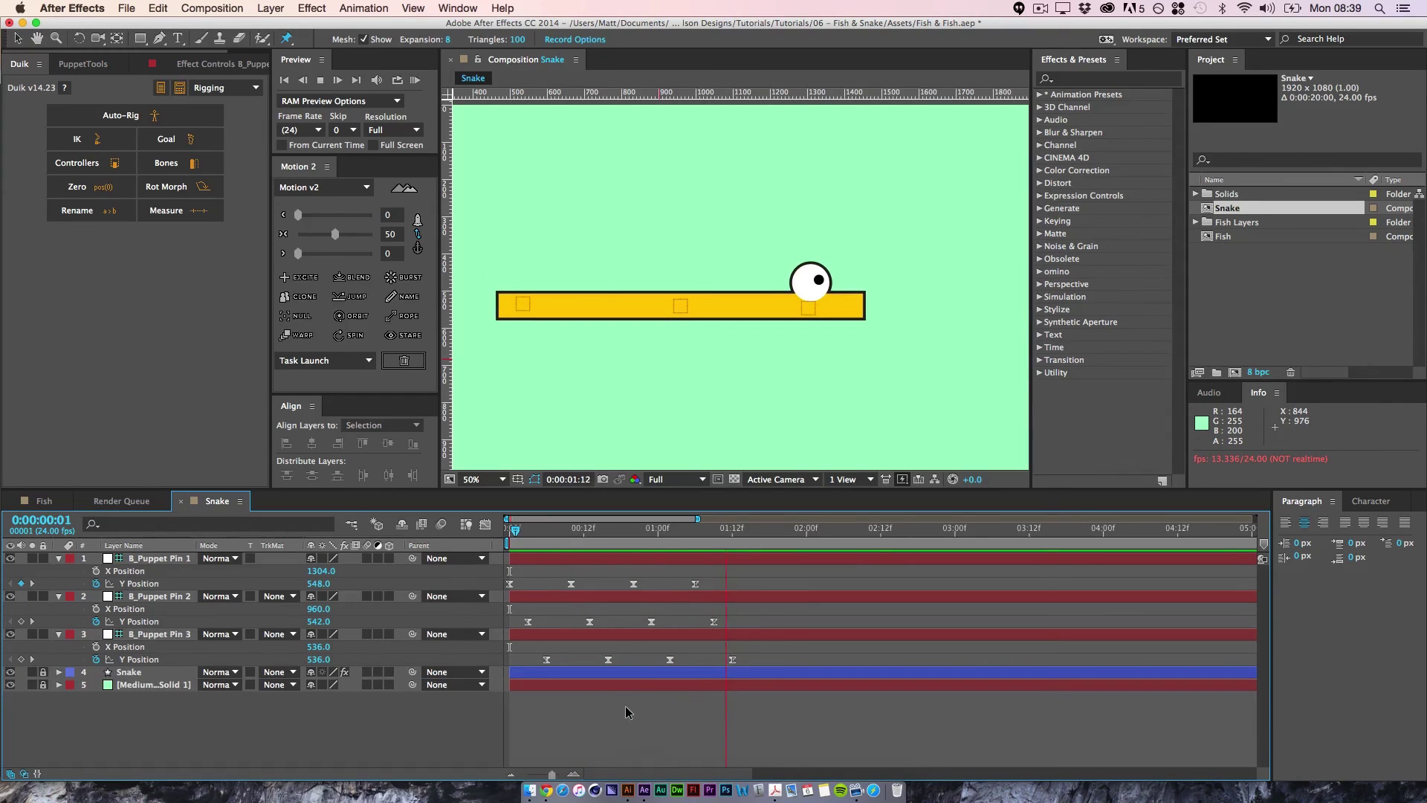
key(space)
- End the work area at 0:00:01:12 and check the snake's motion with a RAM preview
drag(770, 534, 735, 541)
key(n)
key(super+minus)
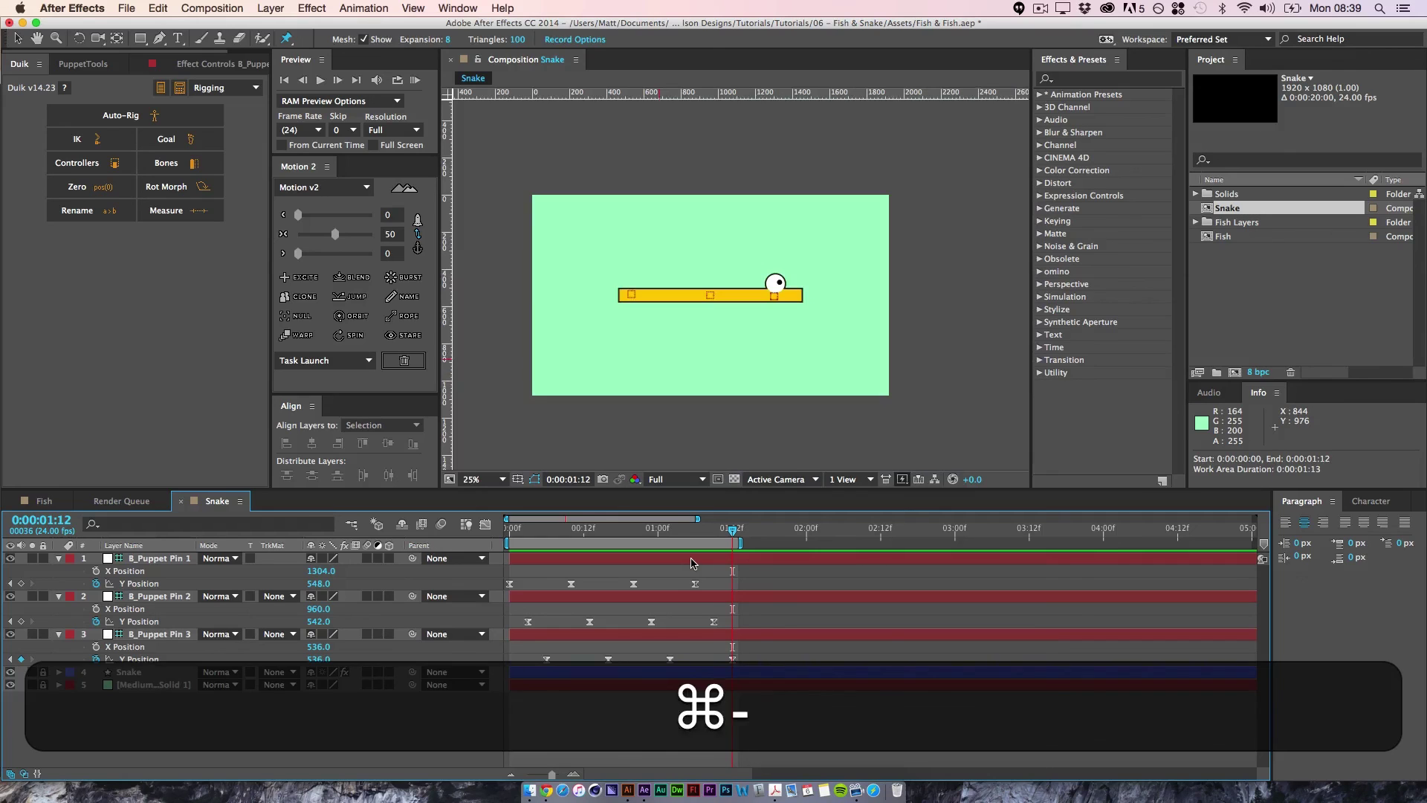
click(417, 80)
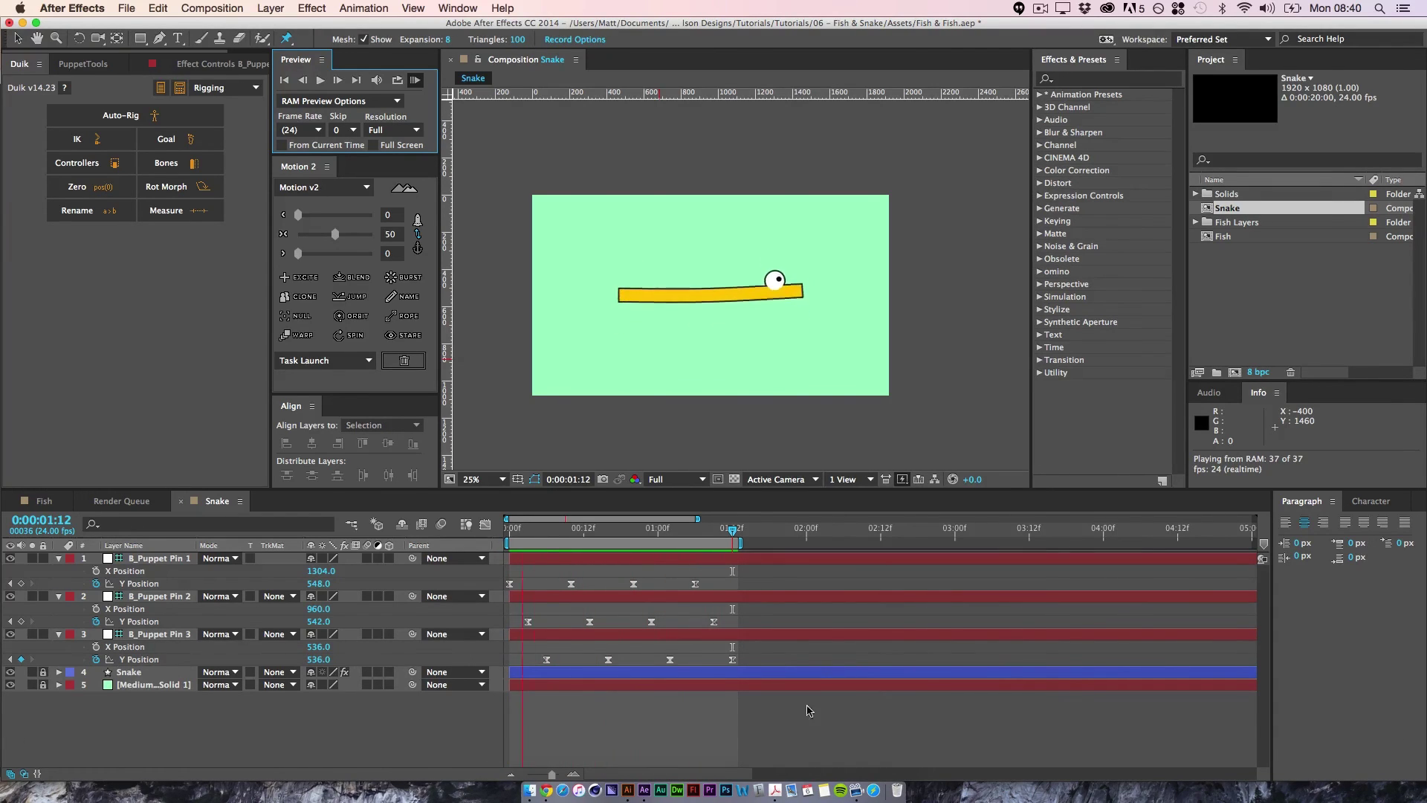
key(space)
drag(548, 530, 731, 544)
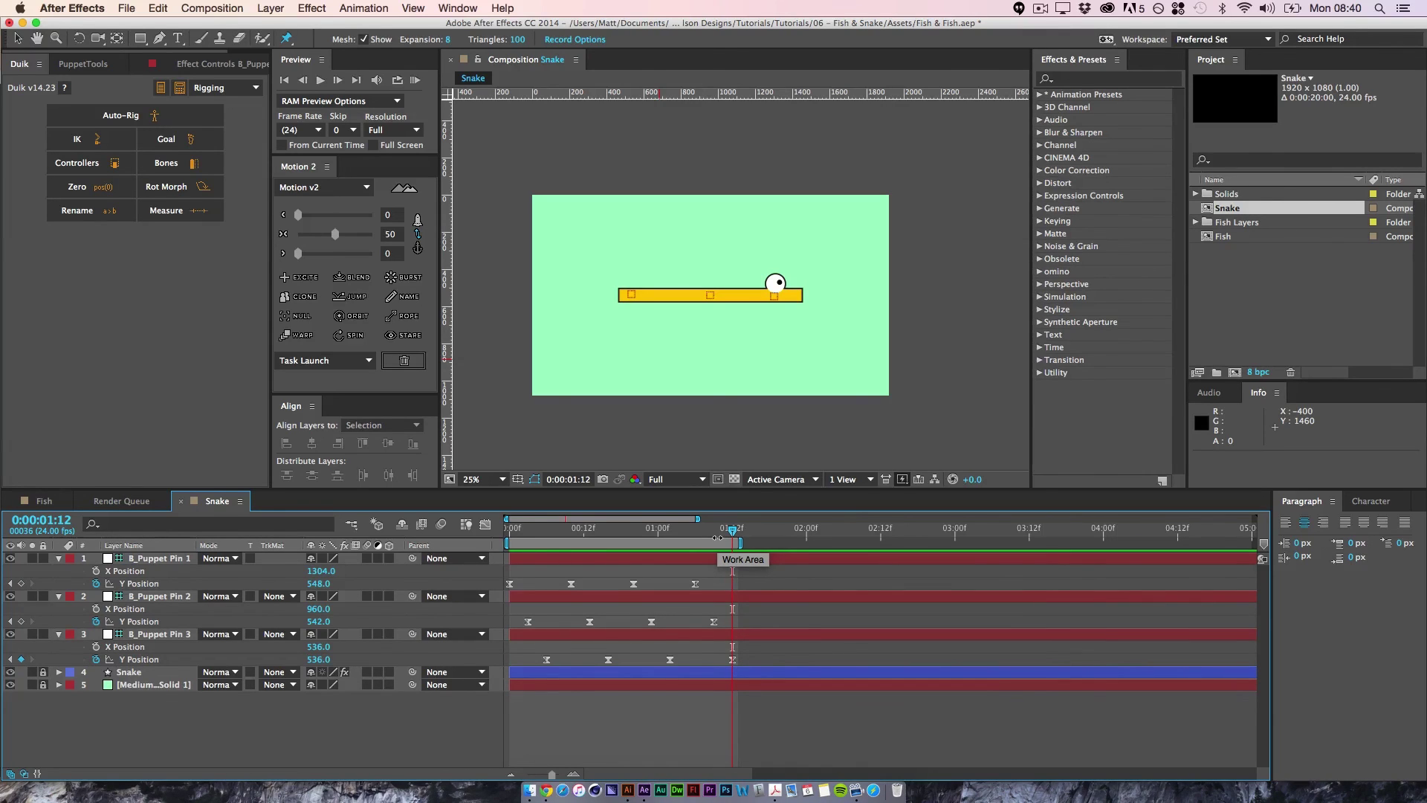
mouse_move(733, 532)
mouse_down()
mouse_move(520, 549)
mouse_move(719, 547)
mouse_up()
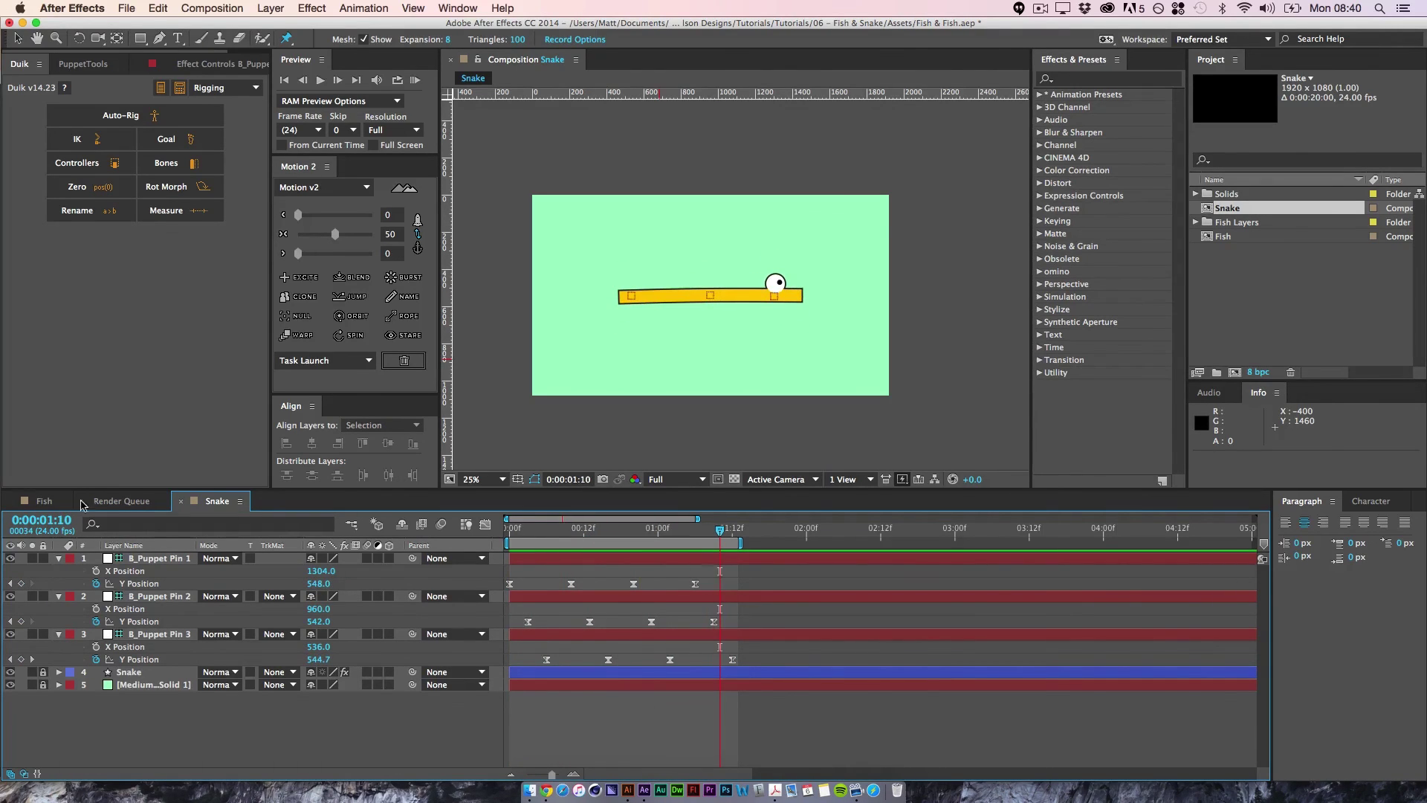
- RAM-preview the Fish composition and return to the Snake composition for another RAM preview
click(41, 501)
click(416, 80)
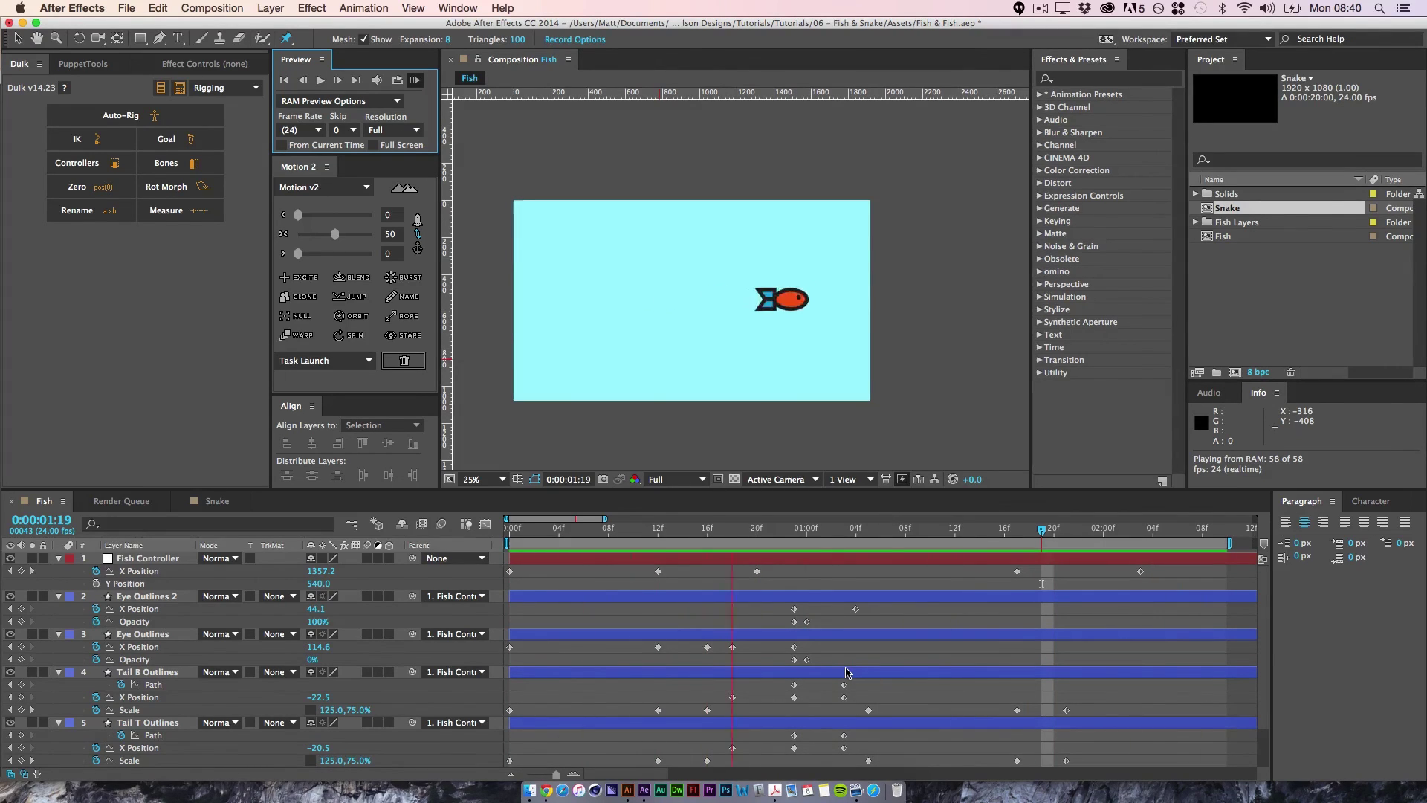
key(space)
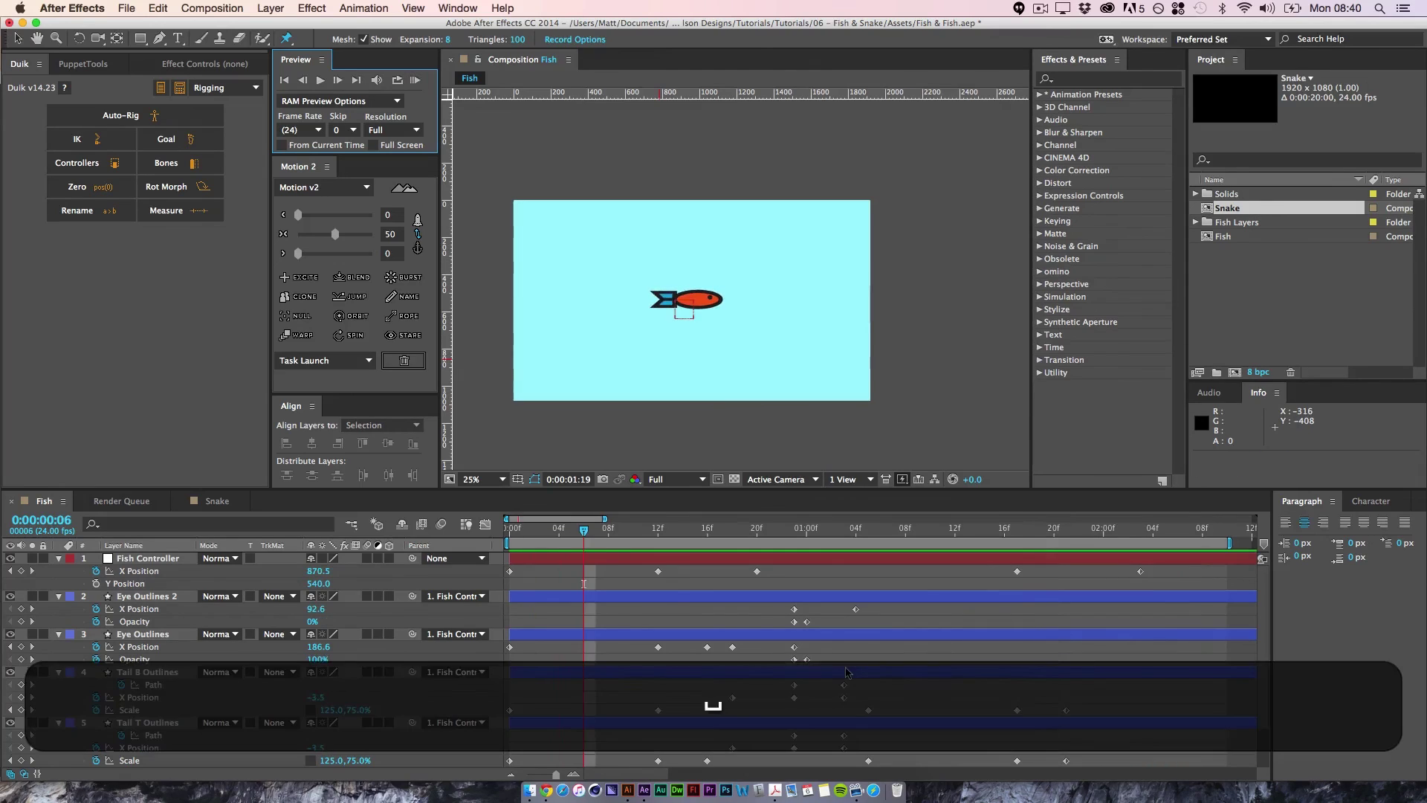
click(235, 503)
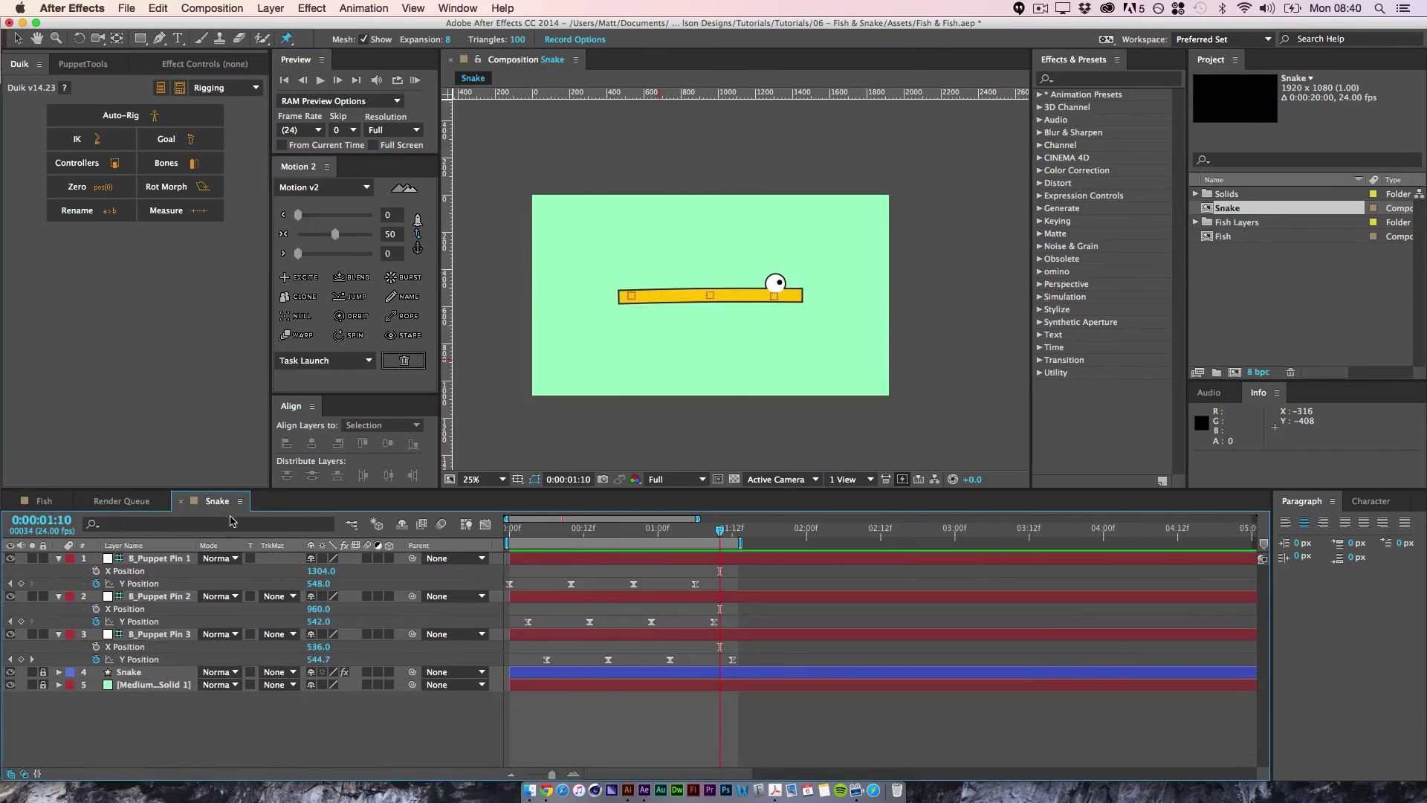
click(415, 79)
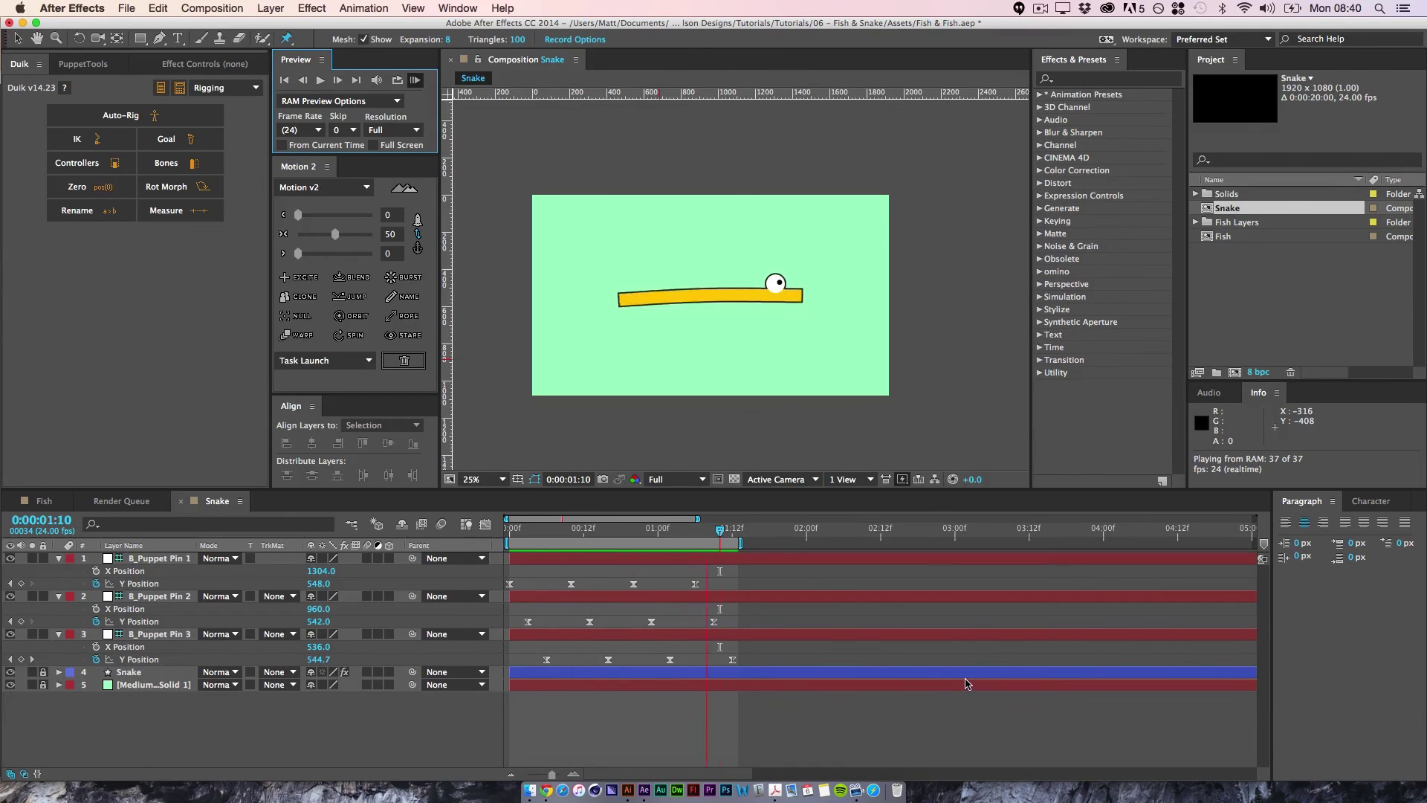
key(space)
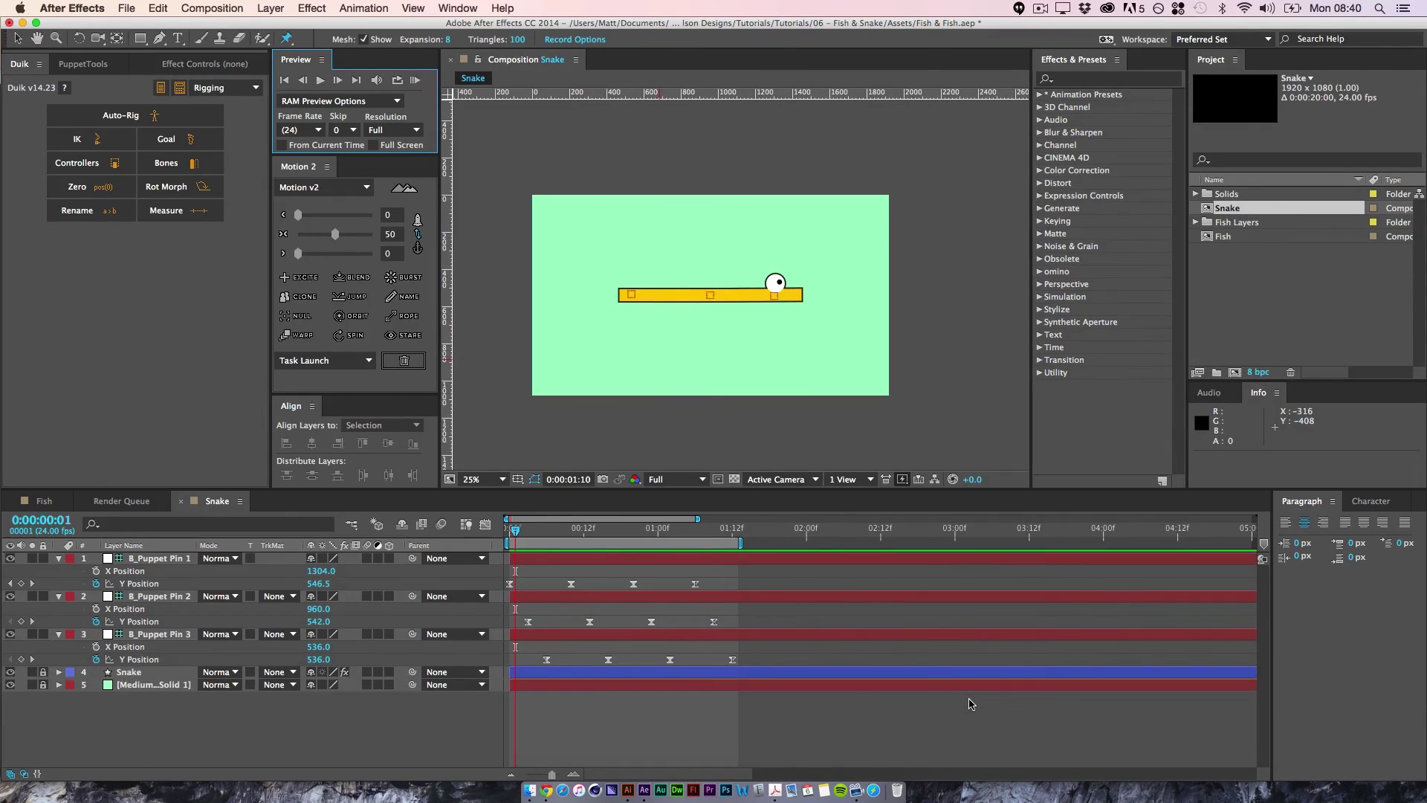